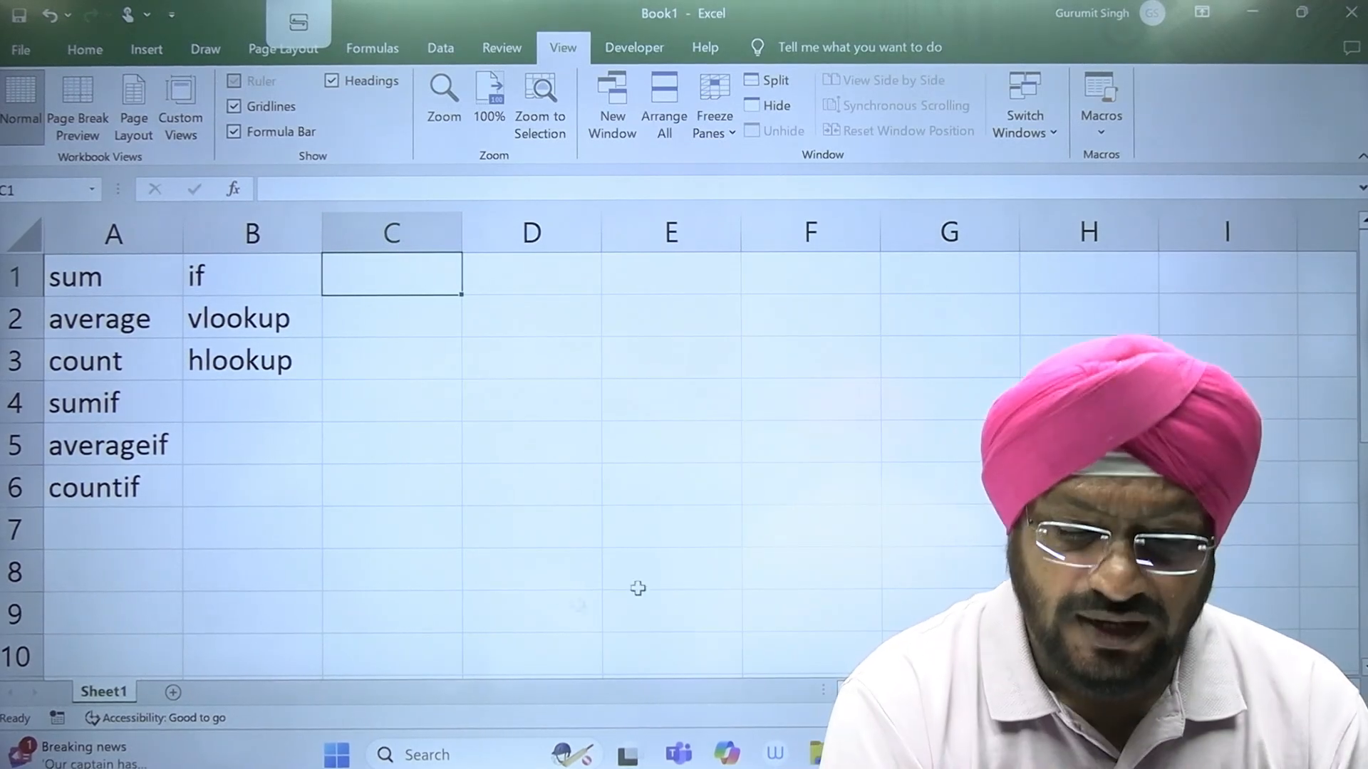
{"action": "mouse_move", "coordinate": [871, 753]}
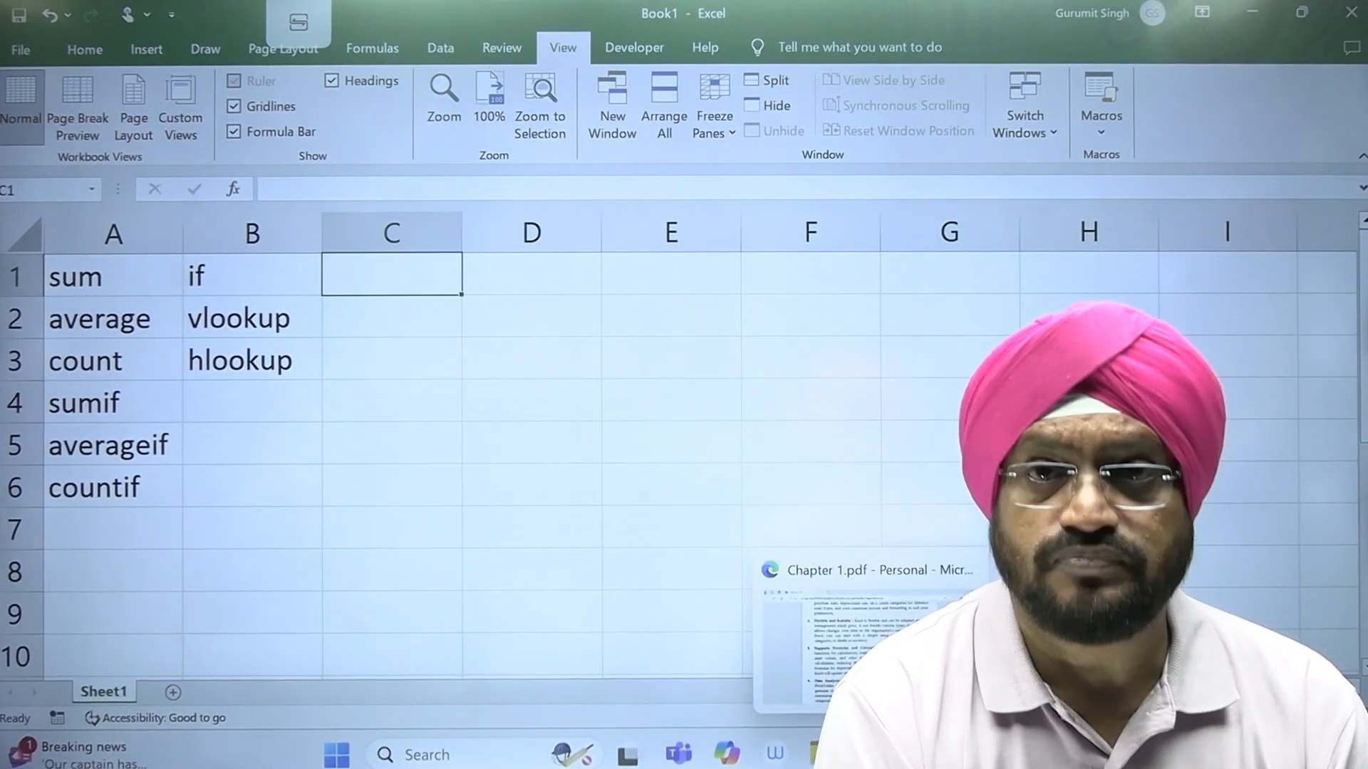
{"action": "mouse_move", "coordinate": [920, 754]}
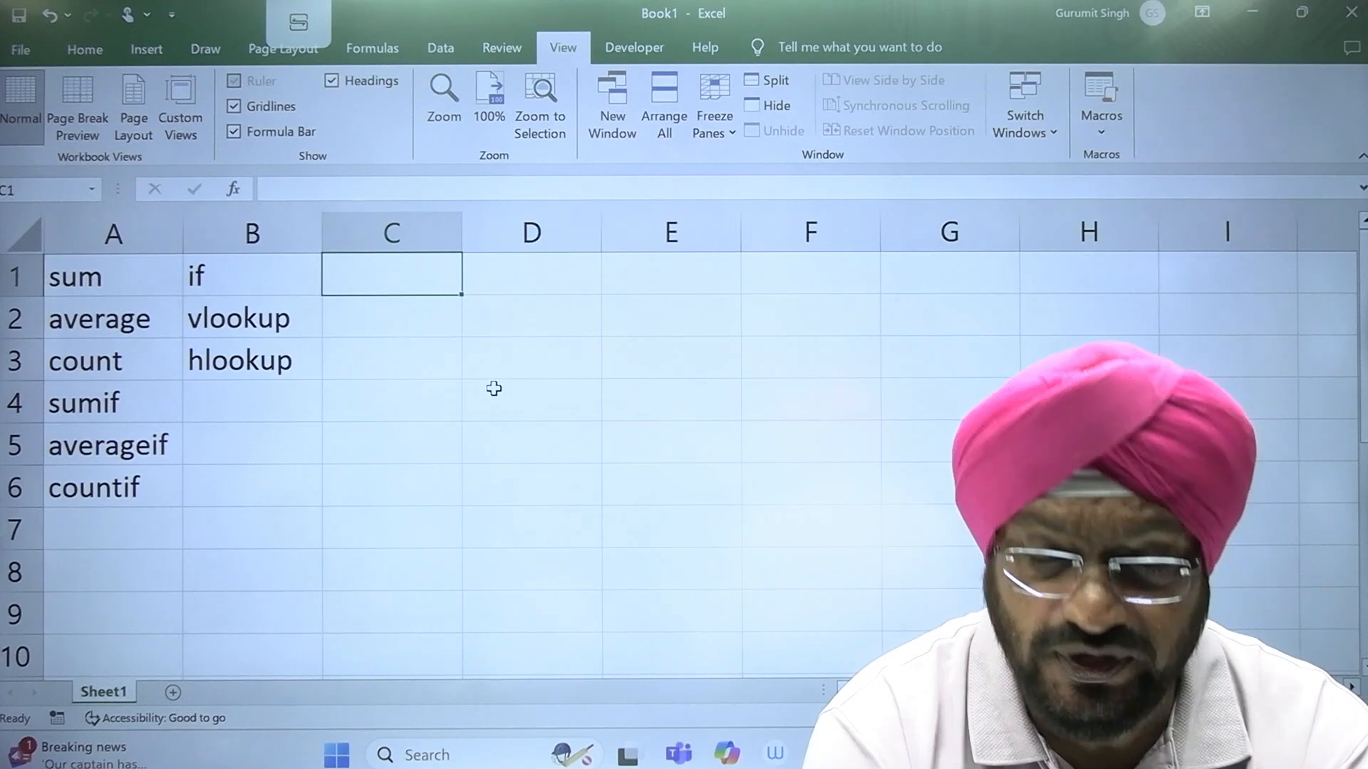
Step: Enter the column headers A_ID, DESC and COST in cells C1 to E1
{"action": "type", "text": "a"}
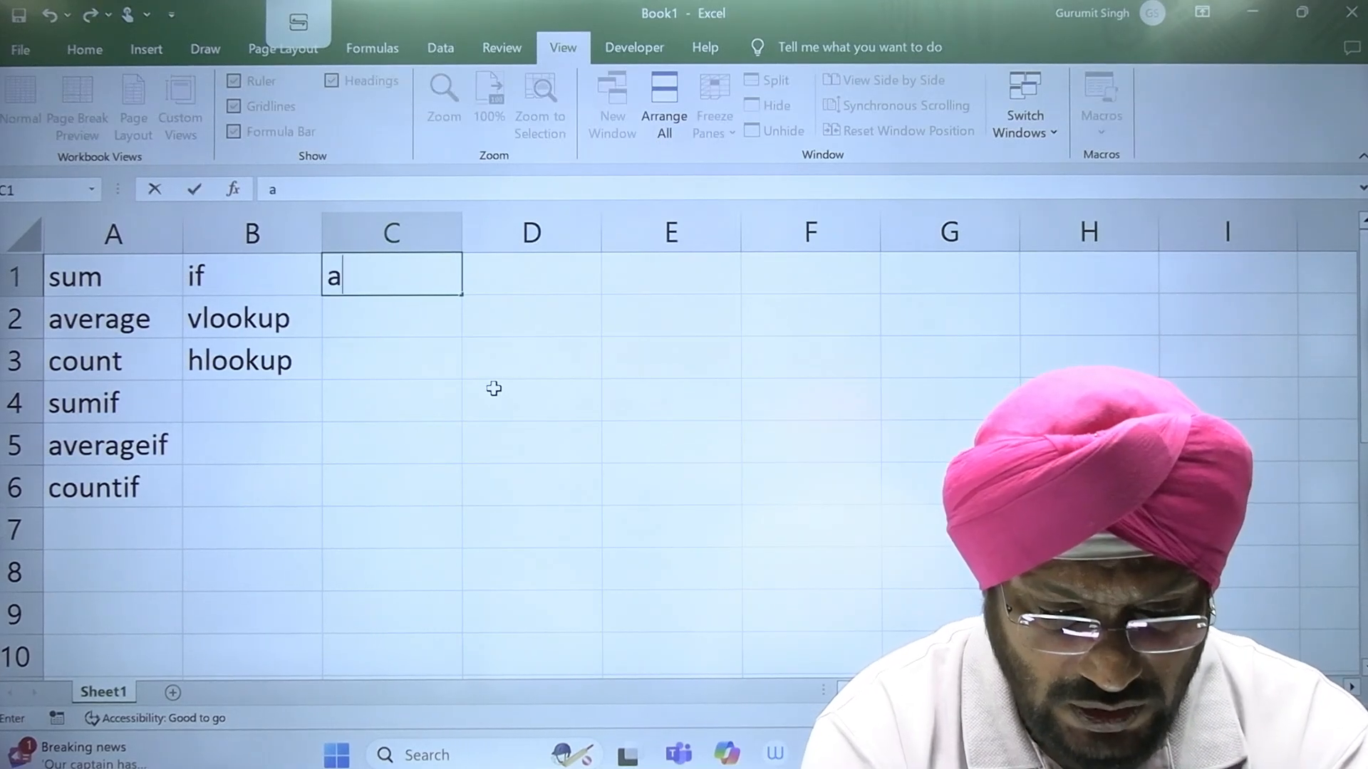
{"action": "key", "text": "BackSpace"}
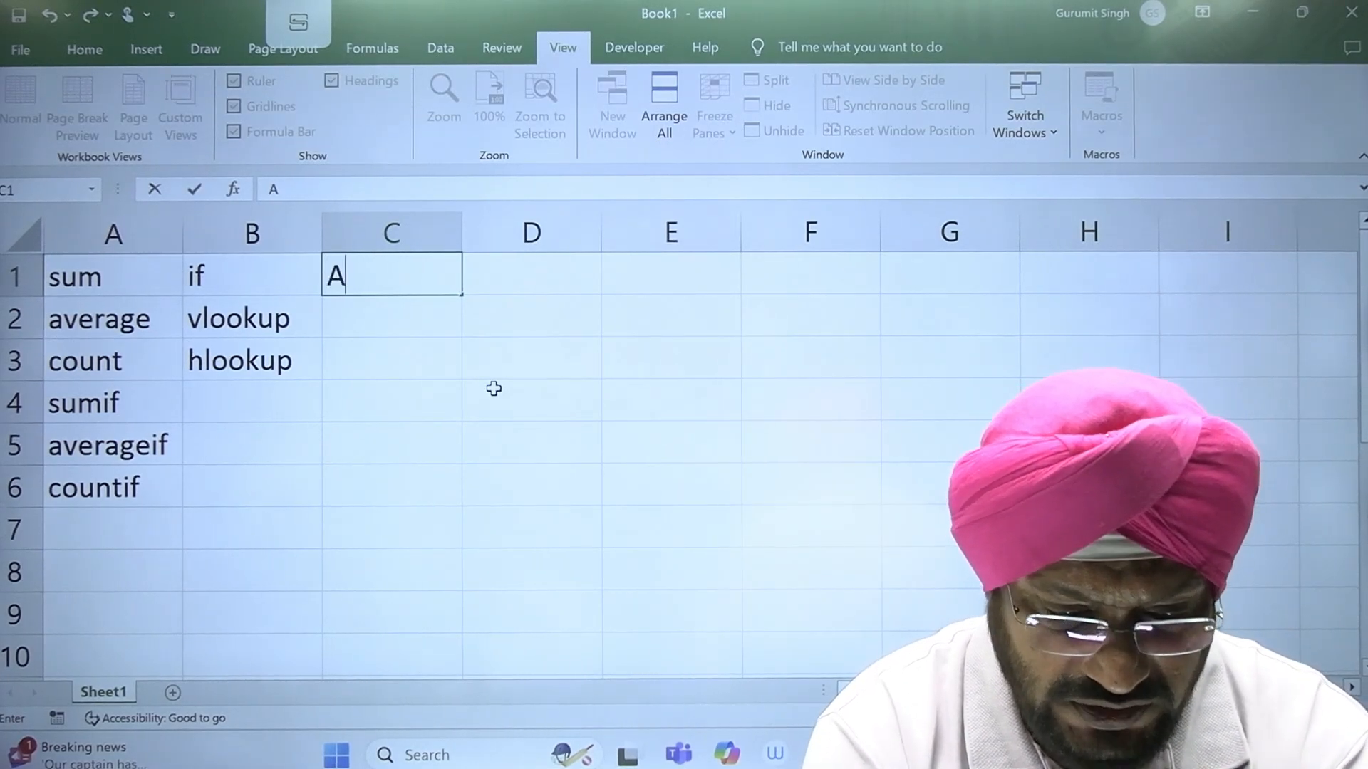
{"action": "type", "text": "A_"}
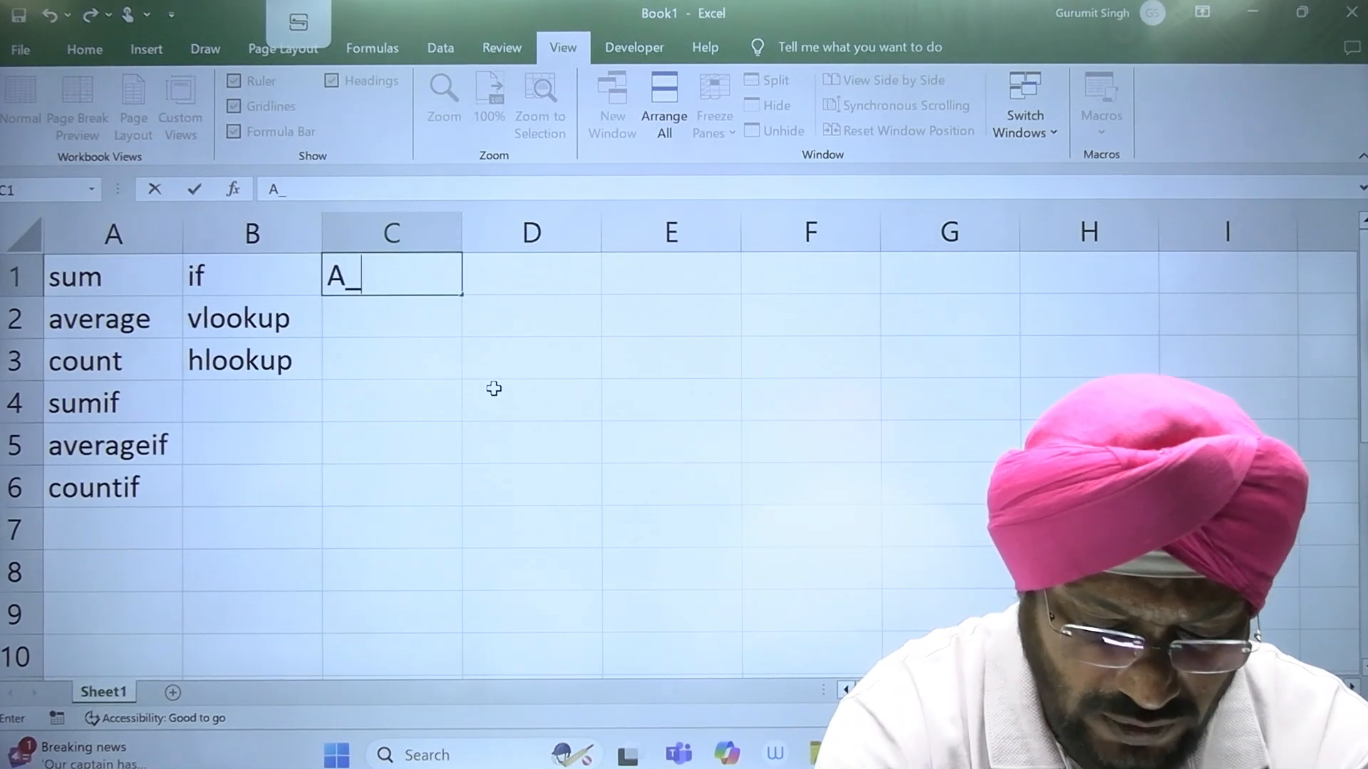
{"action": "type", "text": "ID"}
{"action": "key", "text": "Tab"}
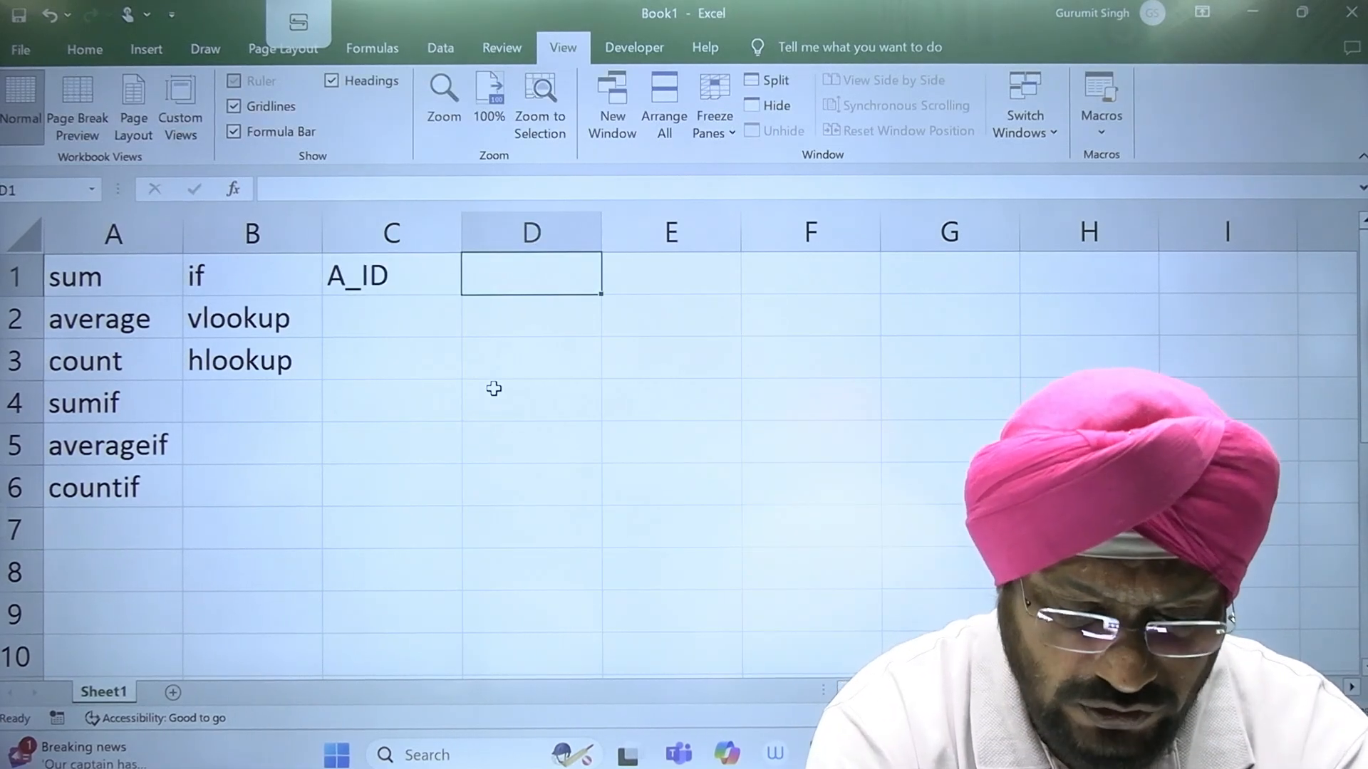
{"action": "type", "text": "DESC"}
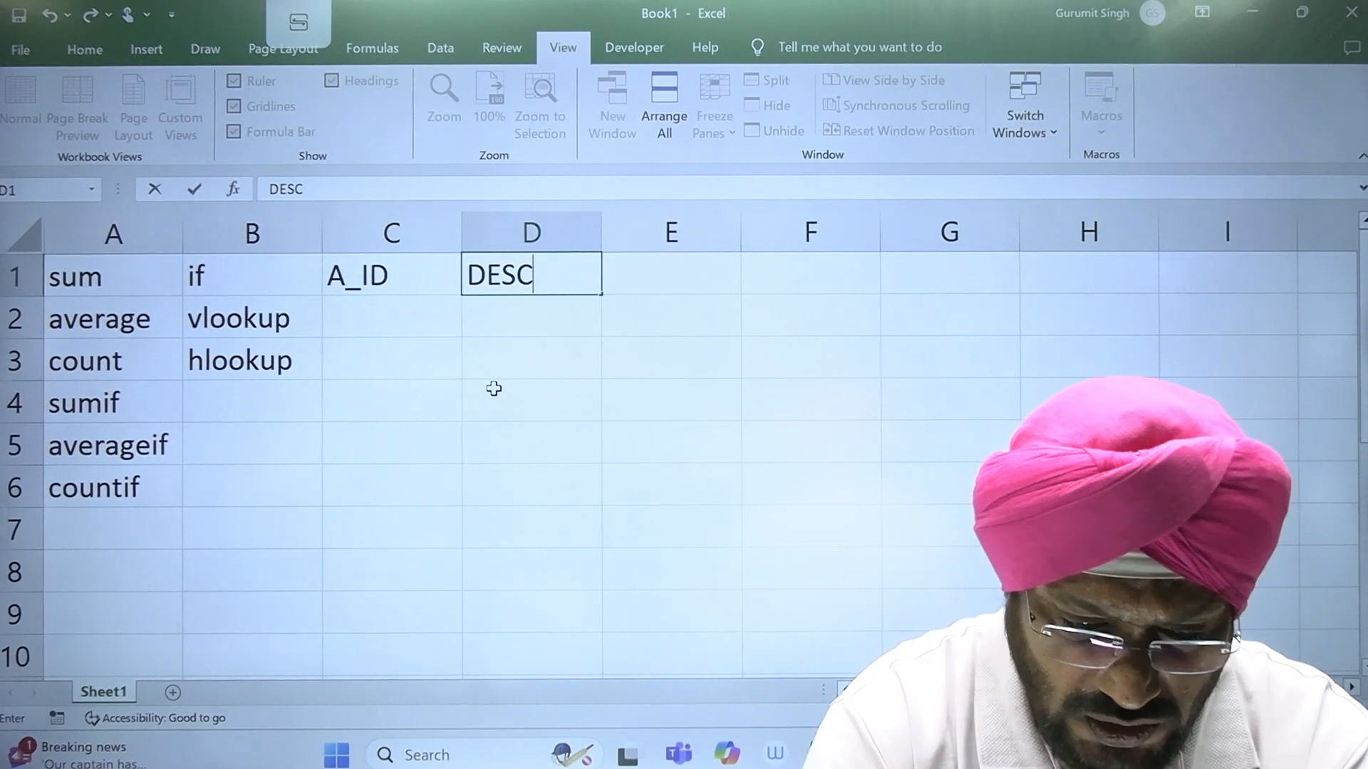
{"action": "key", "text": "Tab"}
{"action": "type", "text": "CO"}
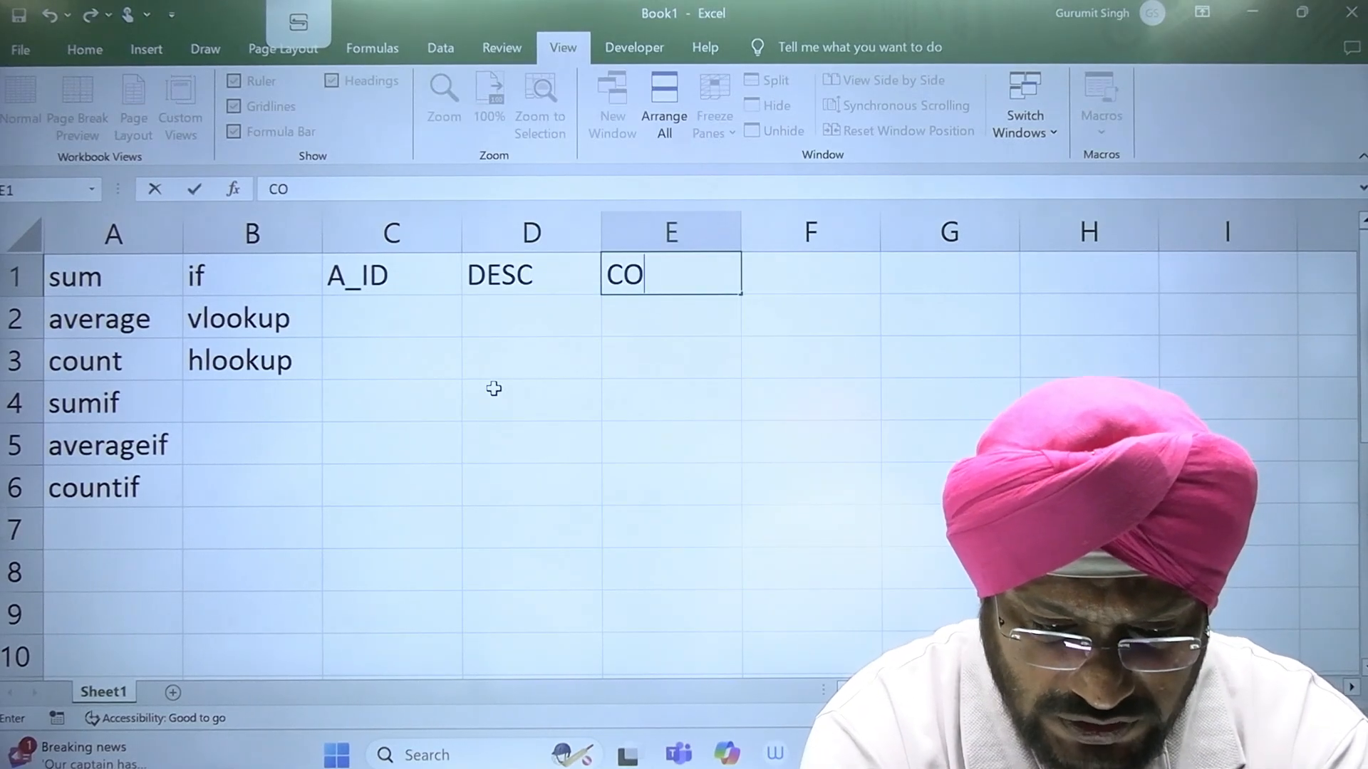
{"action": "key", "text": "Return"}
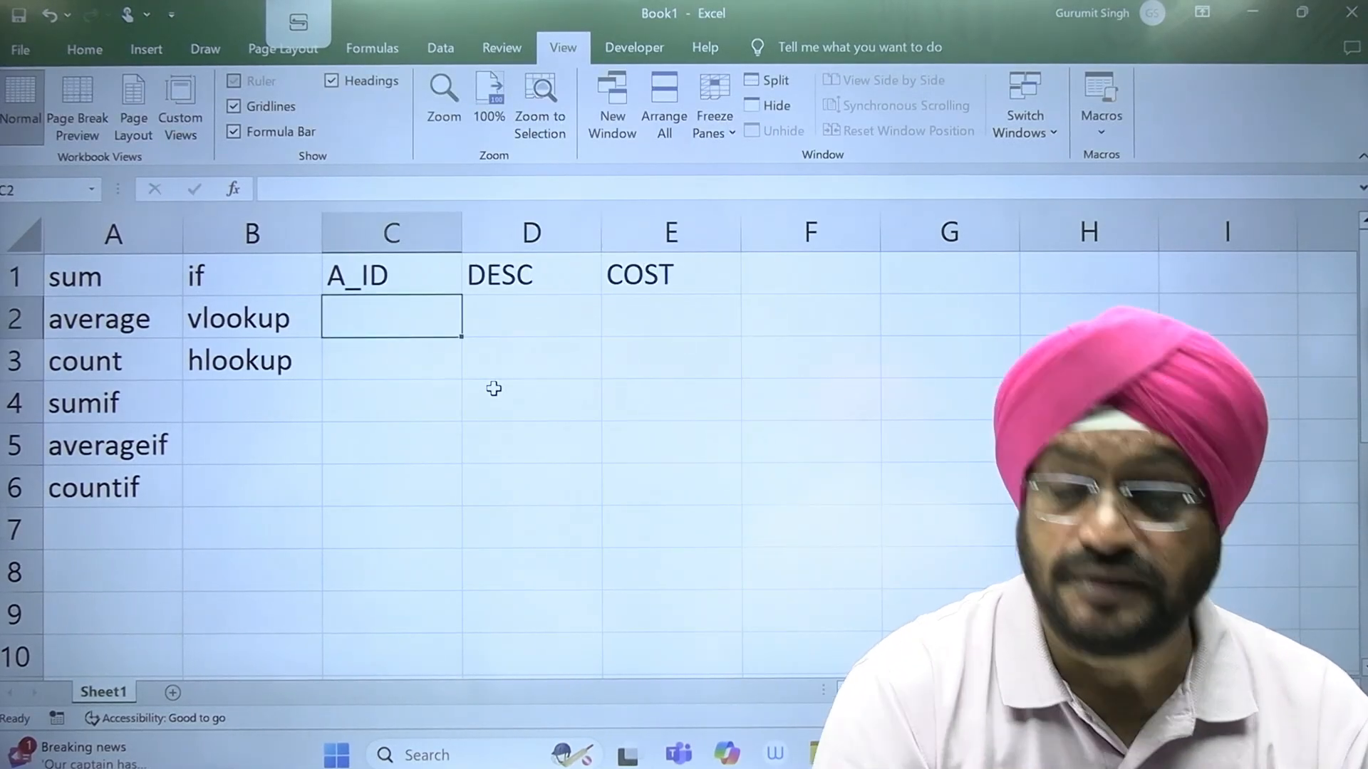
Step: Enter A001 in cell C2 and fill the ID series down to A006 in C7
{"action": "type", "text": "A"}
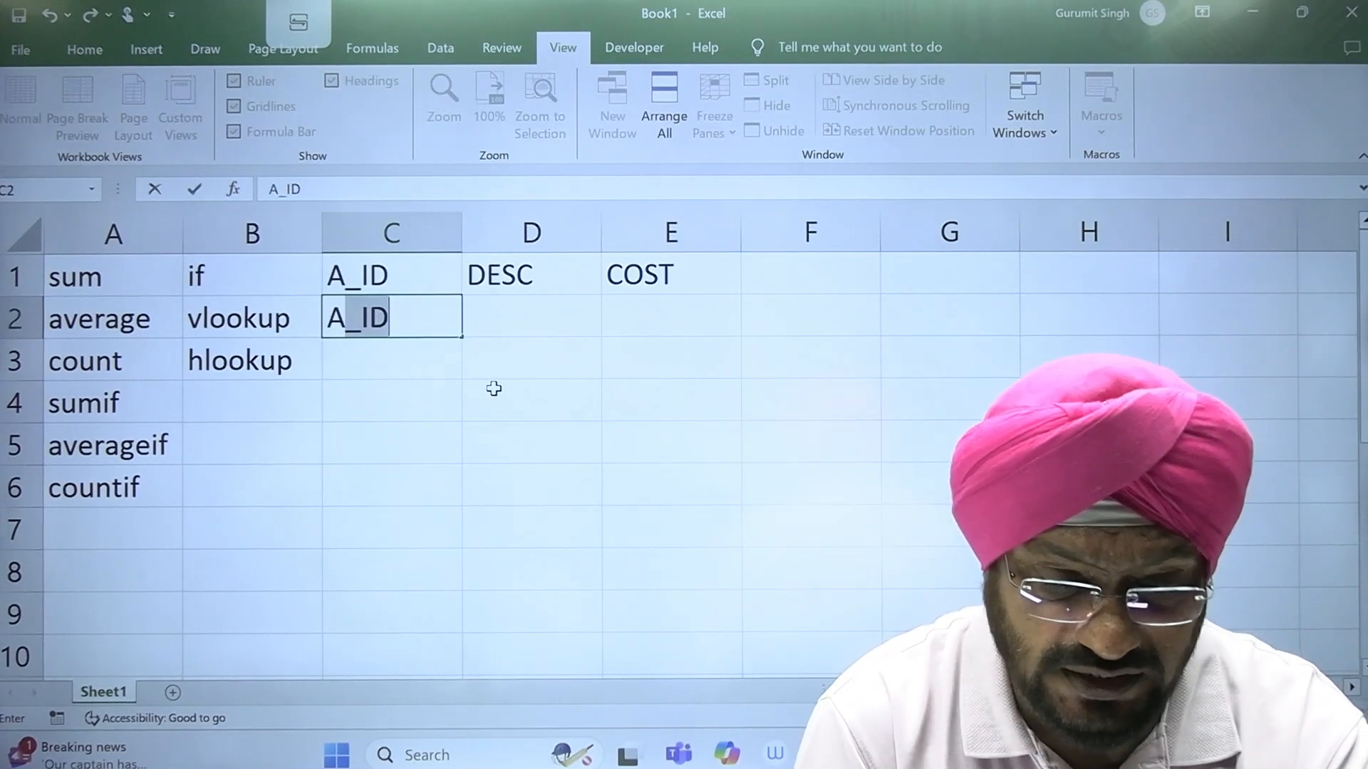
{"action": "type", "text": "001"}
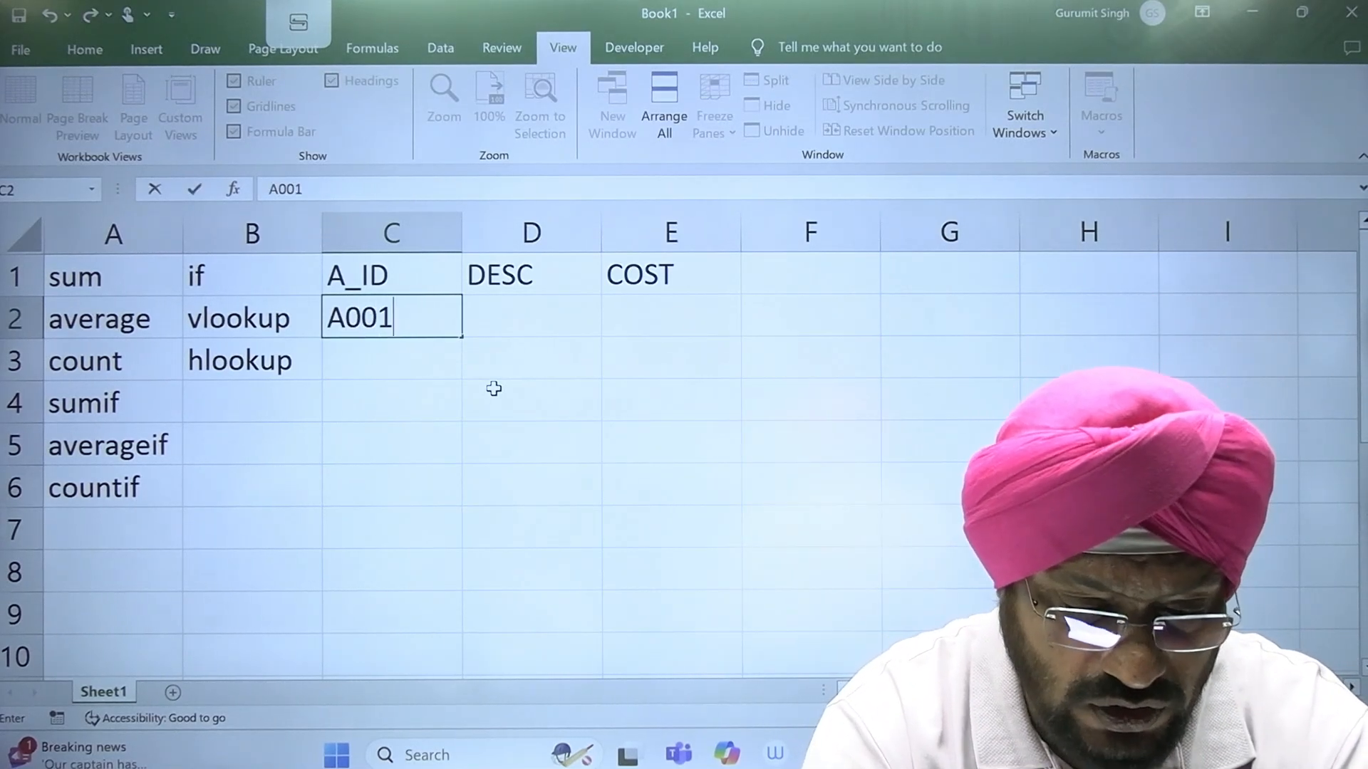
{"action": "key", "text": "Return"}
{"action": "left_click", "coordinate": [434, 309]}
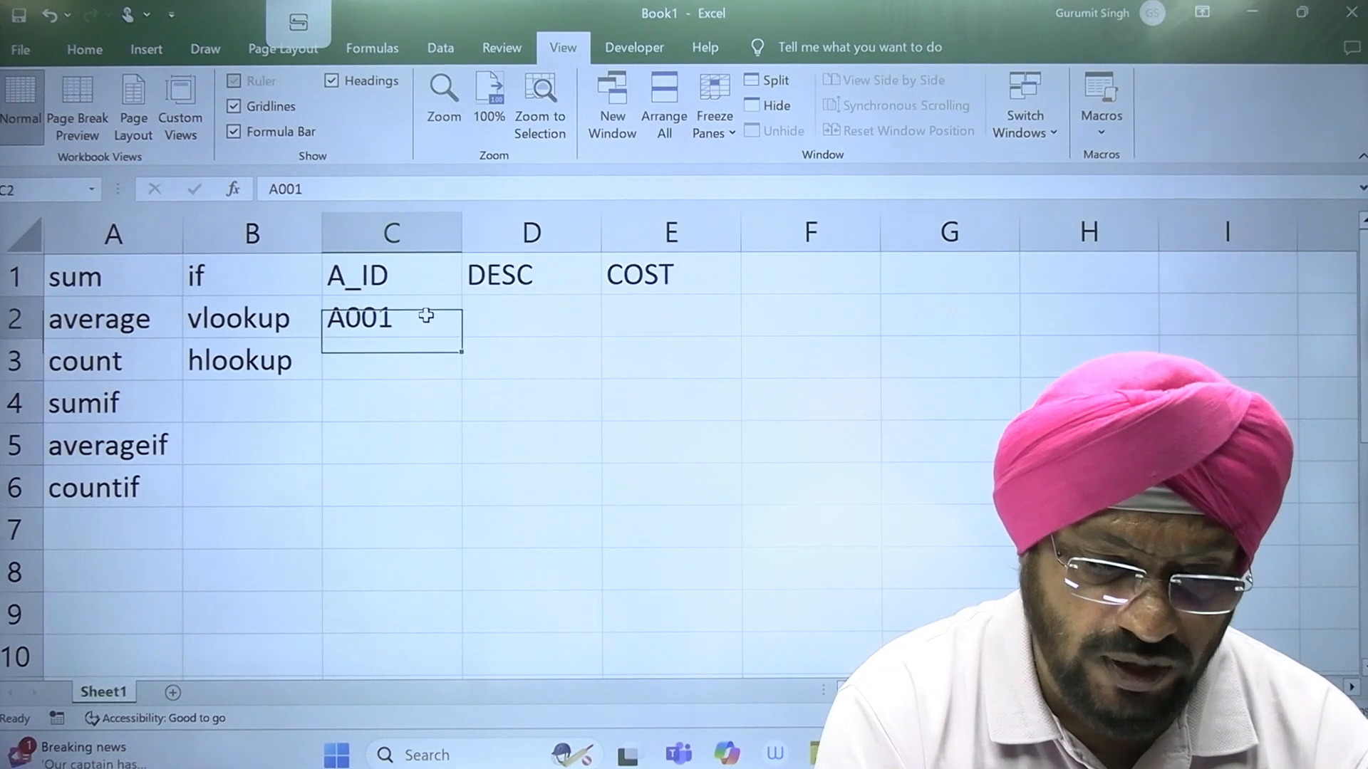
{"action": "left_click_drag", "start_coordinate": [464, 343], "coordinate": [470, 552]}
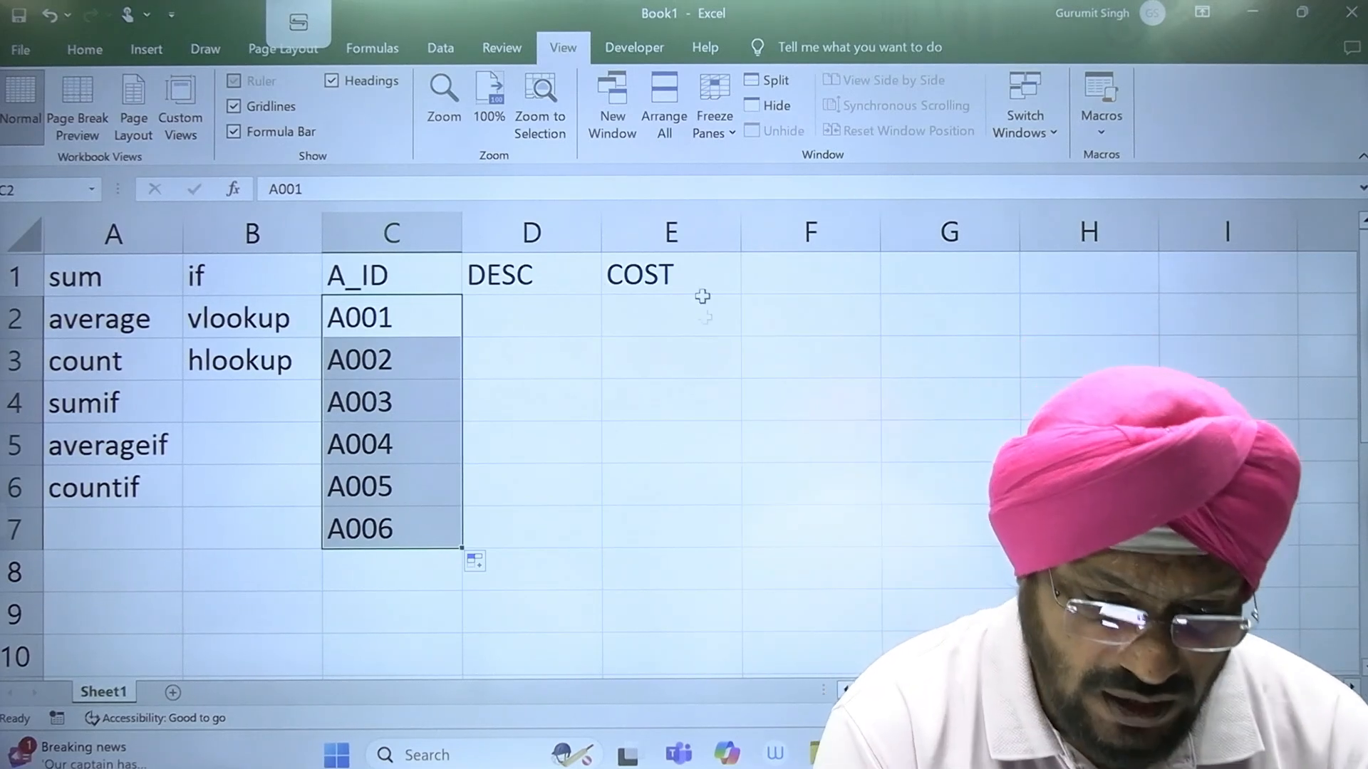
Step: Fill the DESC column from D2 to D7 with COMPUTER, MACHINE, FG, DFG, DFG and DFG
{"action": "left_click", "coordinate": [555, 329]}
{"action": "type", "text": "COMPT"}
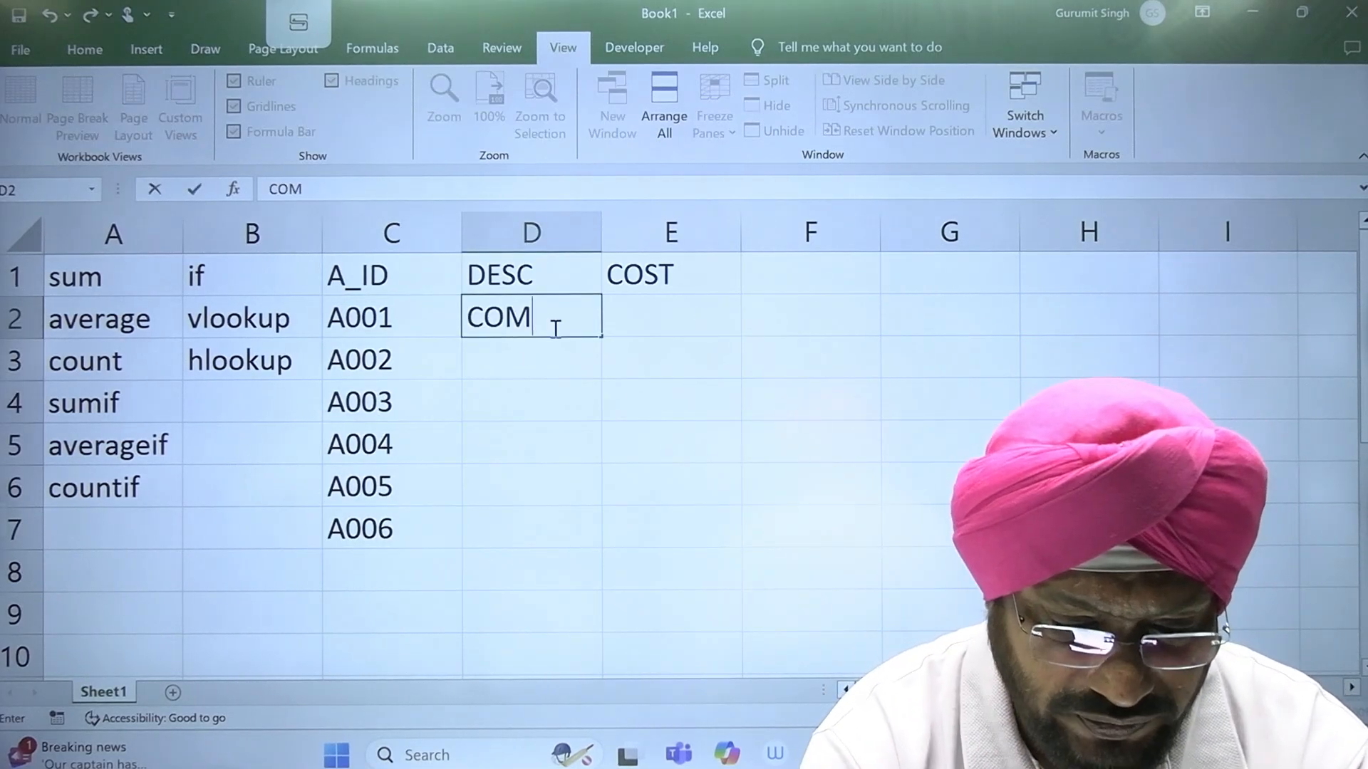
{"action": "key", "text": "BackSpace"}
{"action": "type", "text": "UTE"}
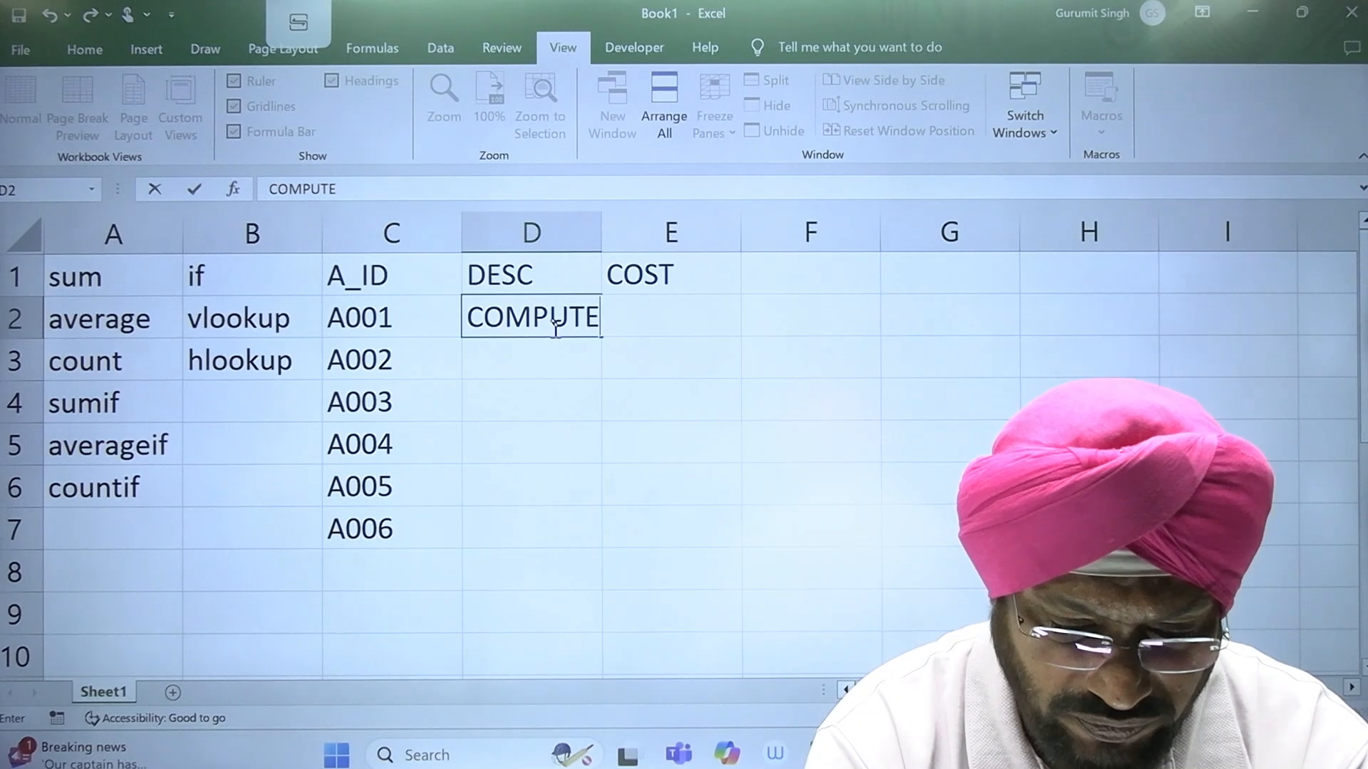
{"action": "type", "text": "R"}
{"action": "key", "text": "Return"}
{"action": "type", "text": "MACHINE"}
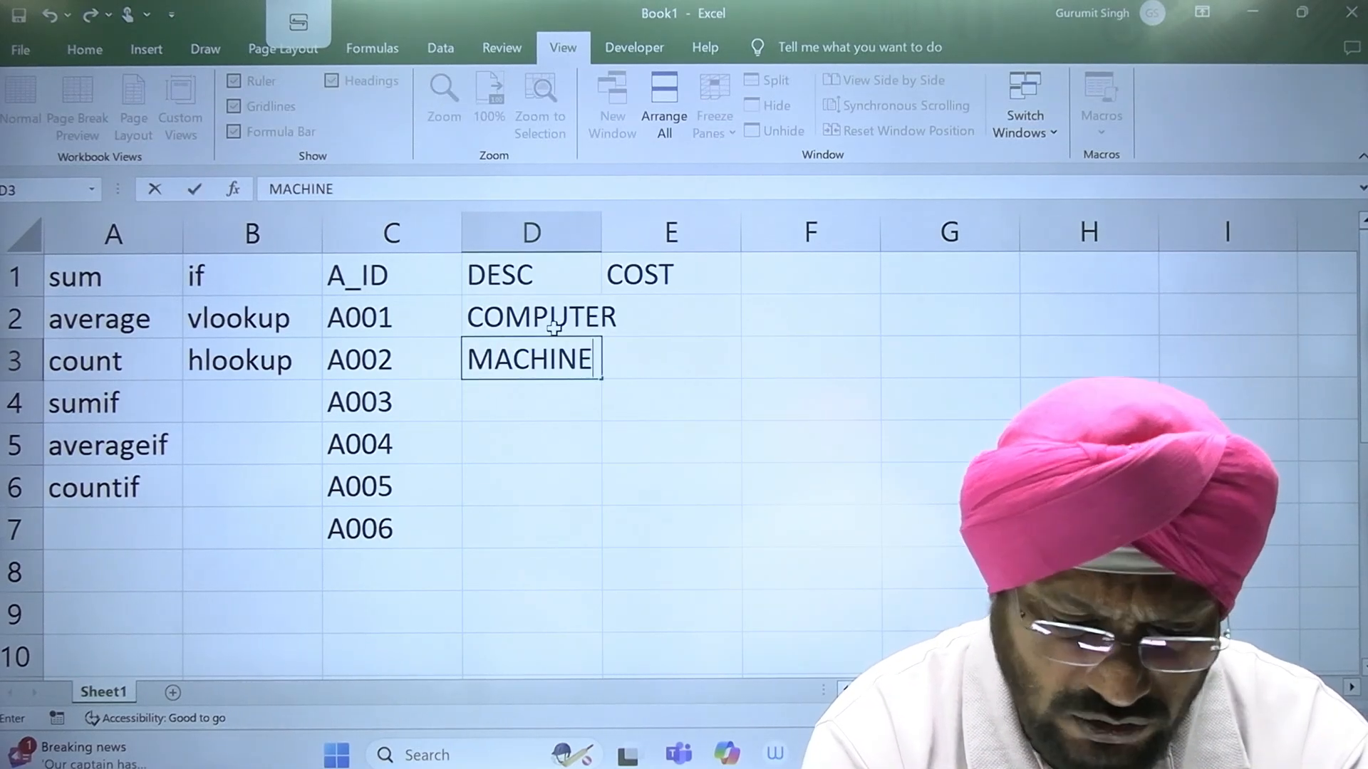
{"action": "key", "text": "Return"}
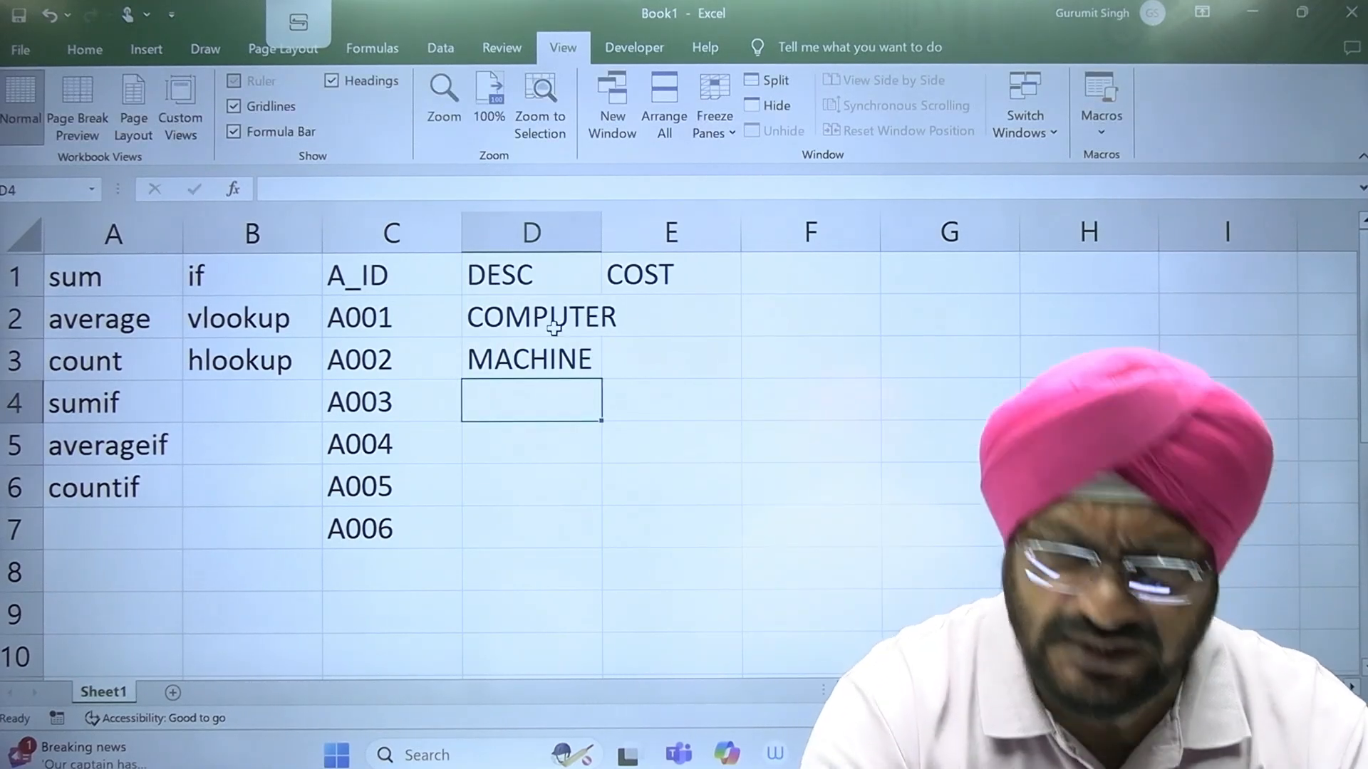
{"action": "type", "text": "FG"}
{"action": "key", "text": "Return"}
{"action": "type", "text": "DFG"}
{"action": "key", "text": "Return"}
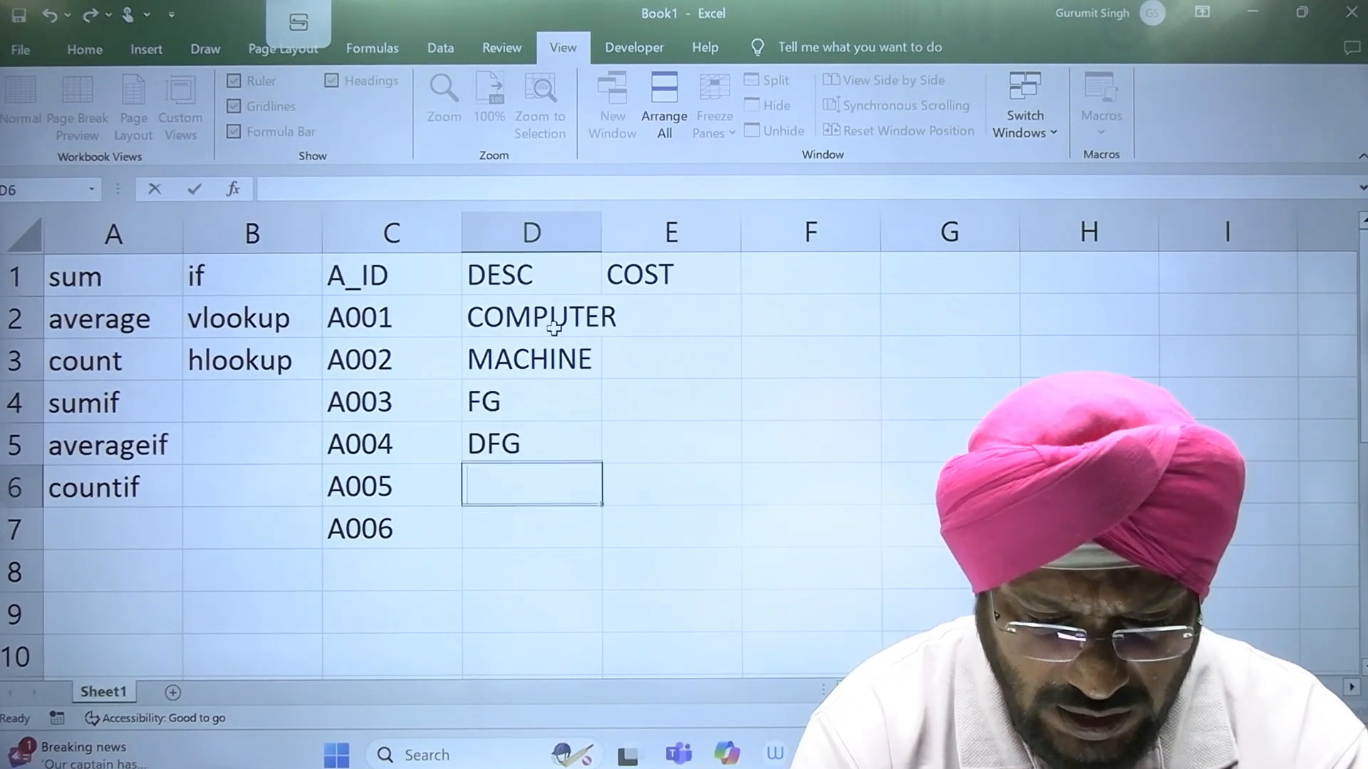
{"action": "type", "text": "DFG"}
{"action": "key", "text": "Return"}
{"action": "type", "text": "DFG"}
Step: Enter the costs 56000, 23000 and 34000 in cells E2 to E4
{"action": "key", "text": "Up"}
{"action": "key", "text": "Up"}
{"action": "key", "text": "Up"}
{"action": "key", "text": "Right"}
{"action": "key", "text": "Up"}
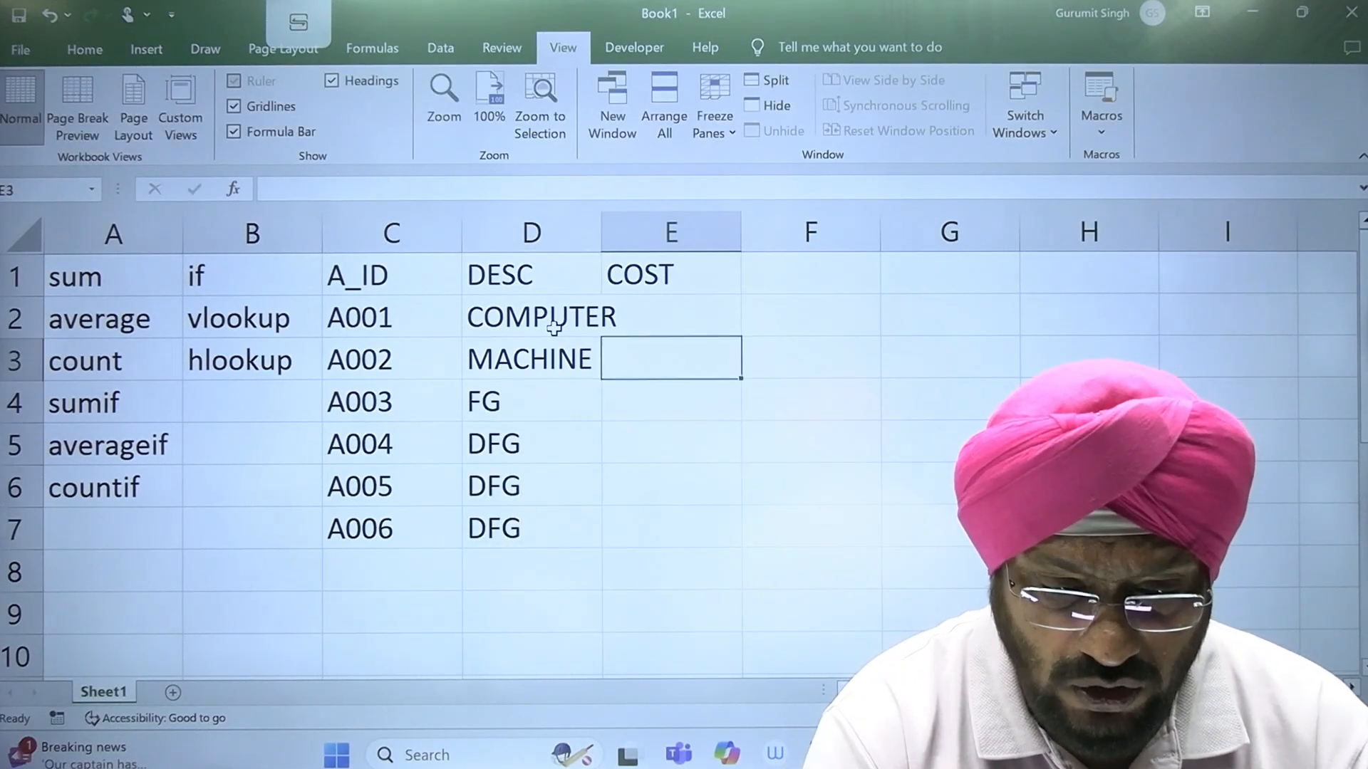
{"action": "key", "text": "Up"}
{"action": "key", "text": "Up"}
{"action": "key", "text": "Down"}
{"action": "type", "text": "56000"}
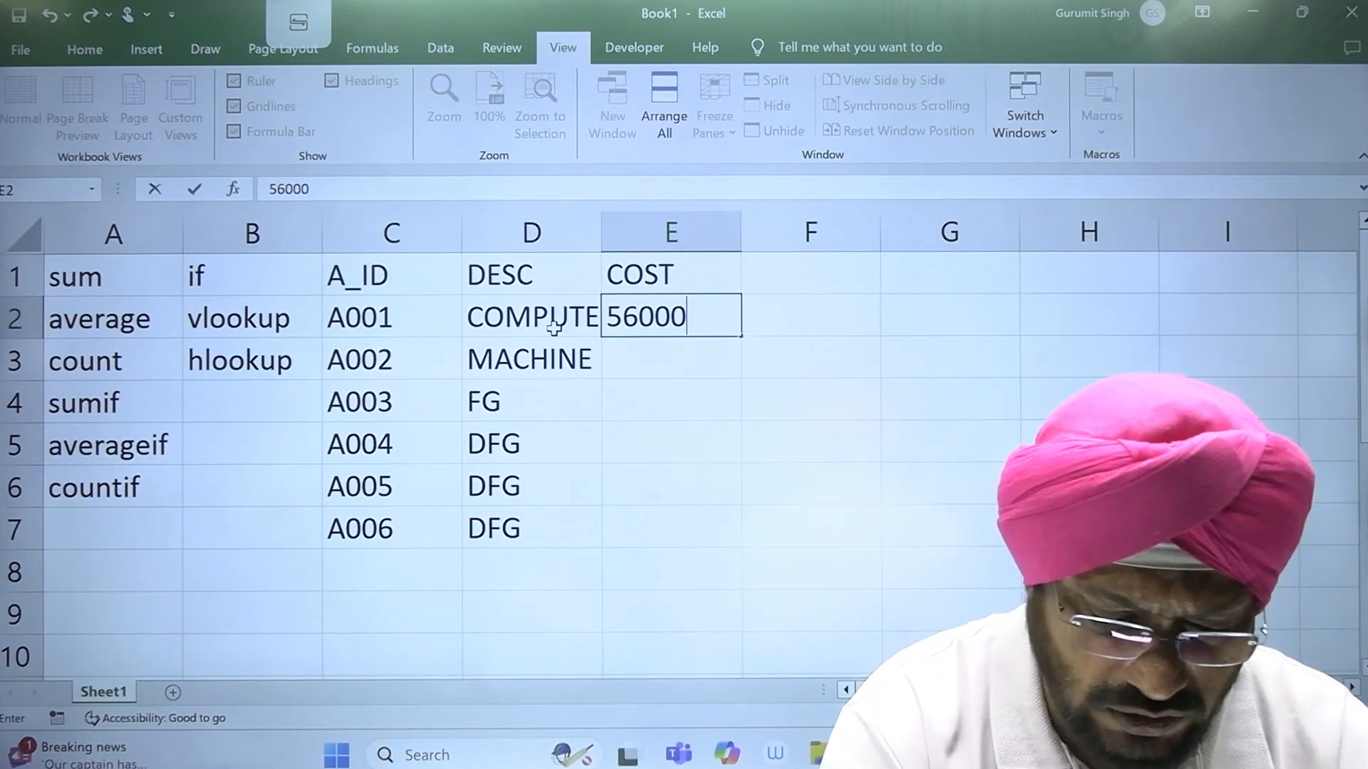
{"action": "key", "text": "Return"}
{"action": "type", "text": "23000"}
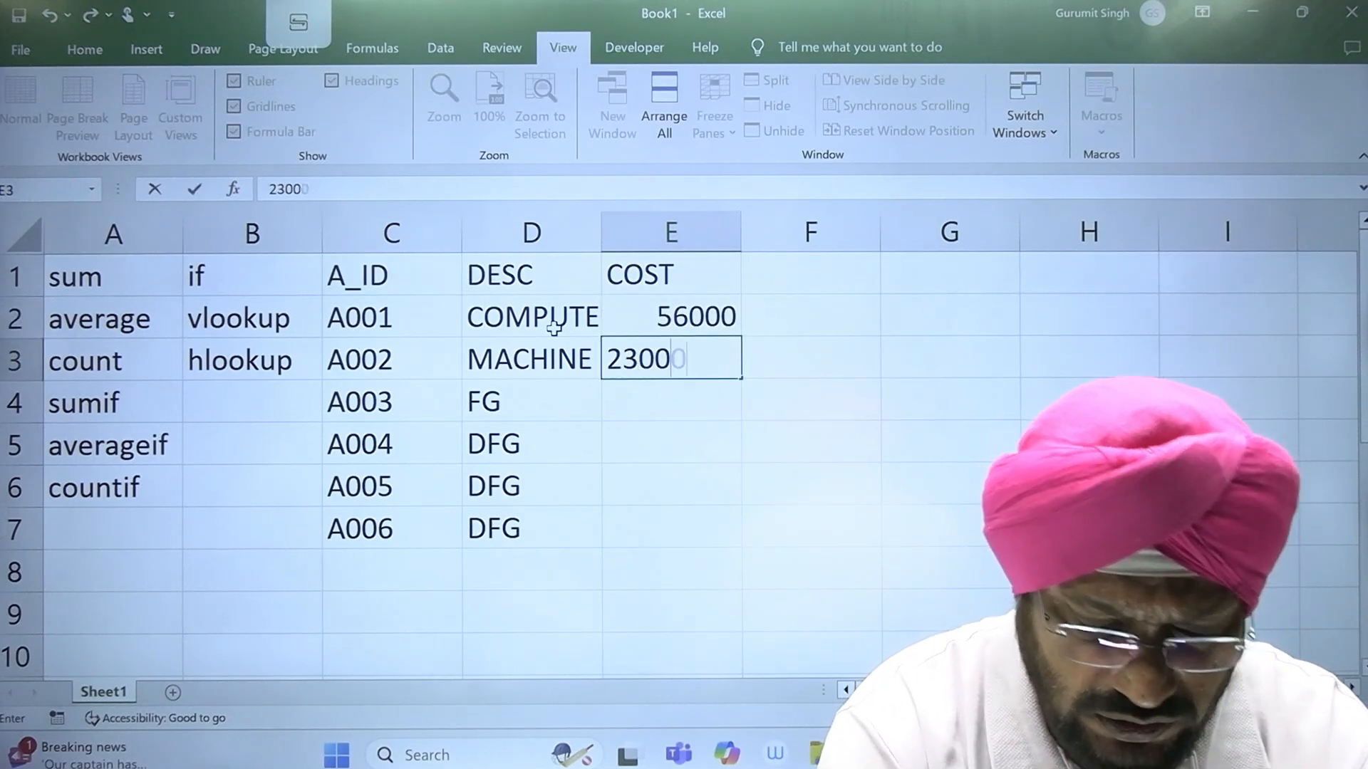
{"action": "key", "text": "Return"}
{"action": "type", "text": "34000"}
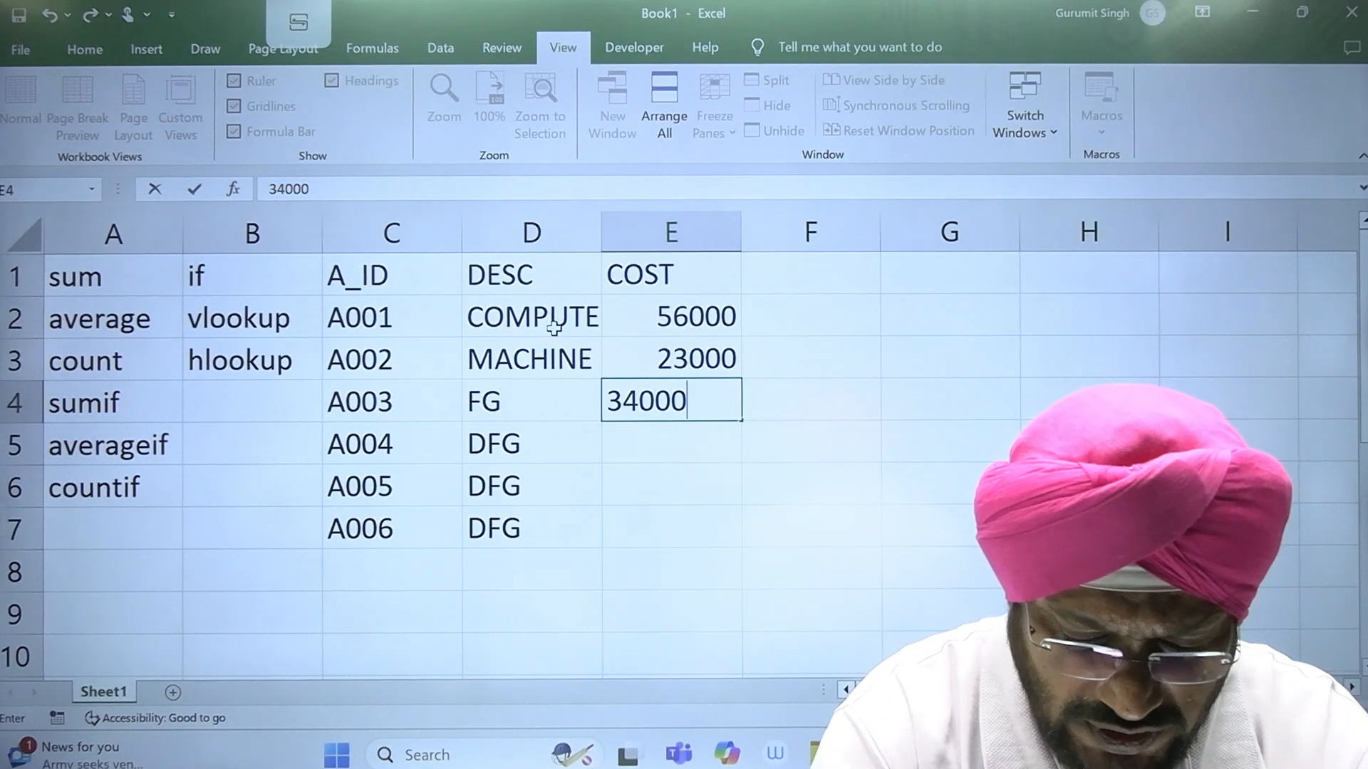
{"action": "key", "text": "Return"}
Step: Enter the costs 80000, 35000 and 12000 in cells E5 to E7
{"action": "type", "text": "800"}
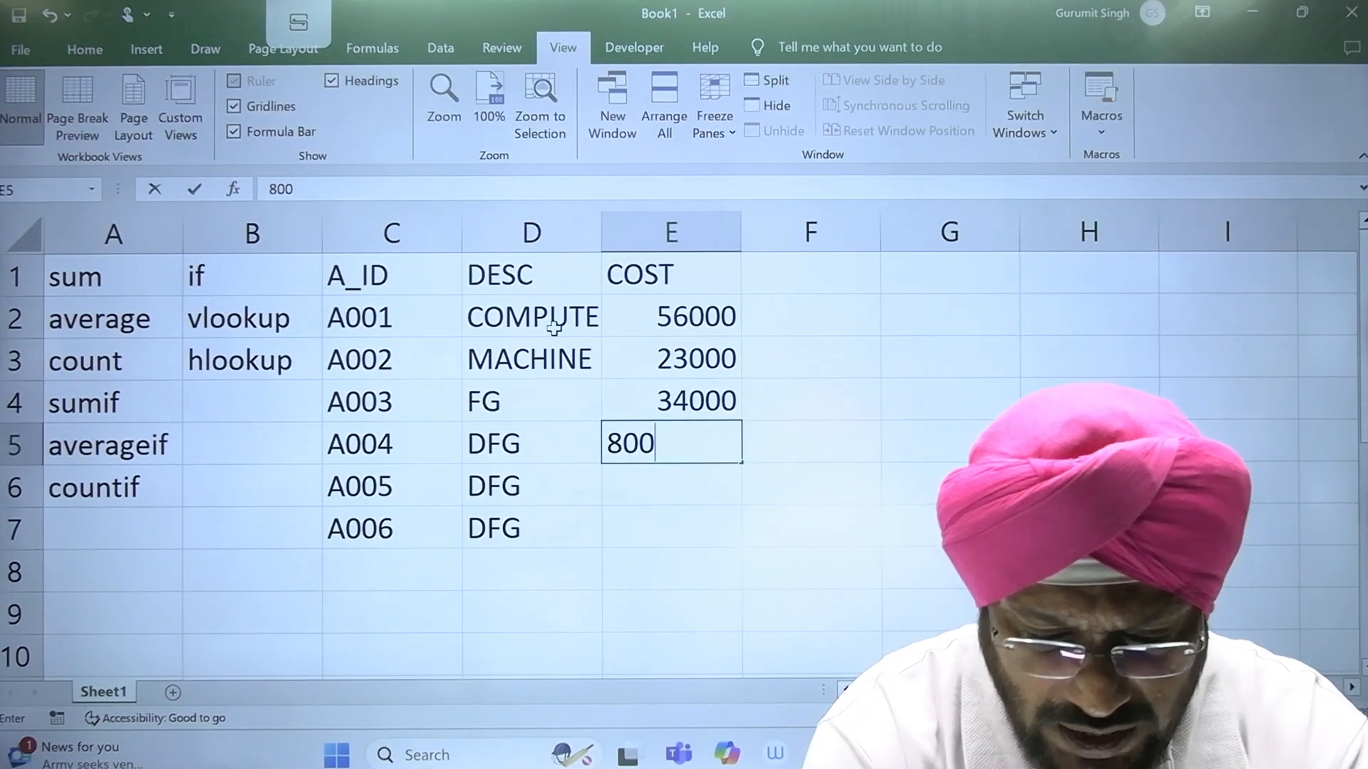
{"action": "type", "text": "00"}
{"action": "key", "text": "Return"}
{"action": "type", "text": "35000"}
{"action": "key", "text": "Return"}
{"action": "type", "text": "12000"}
{"action": "key", "text": "Return"}
{"action": "key", "text": "Return"}
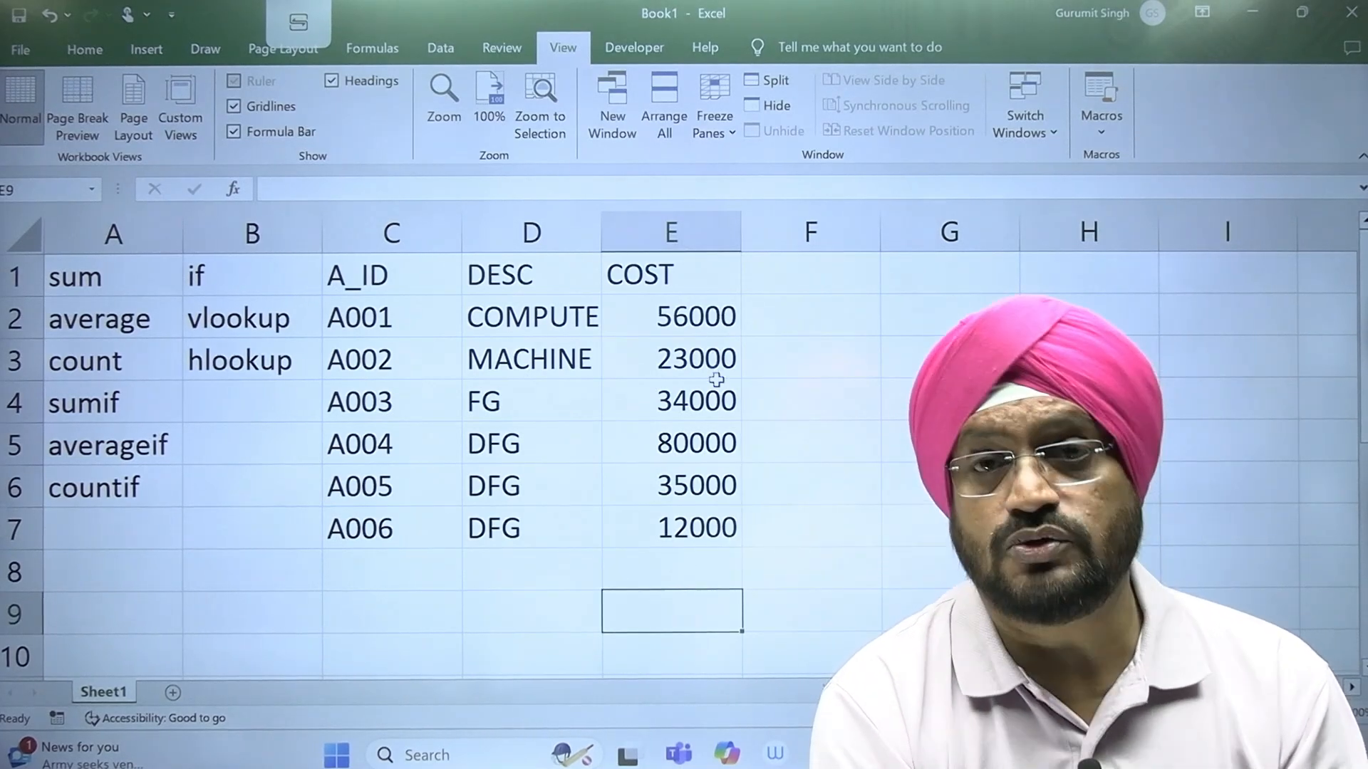
Step: Total the COST column in cell E8 with the formula =SUM(E2:E7)
{"action": "left_click", "coordinate": [679, 561]}
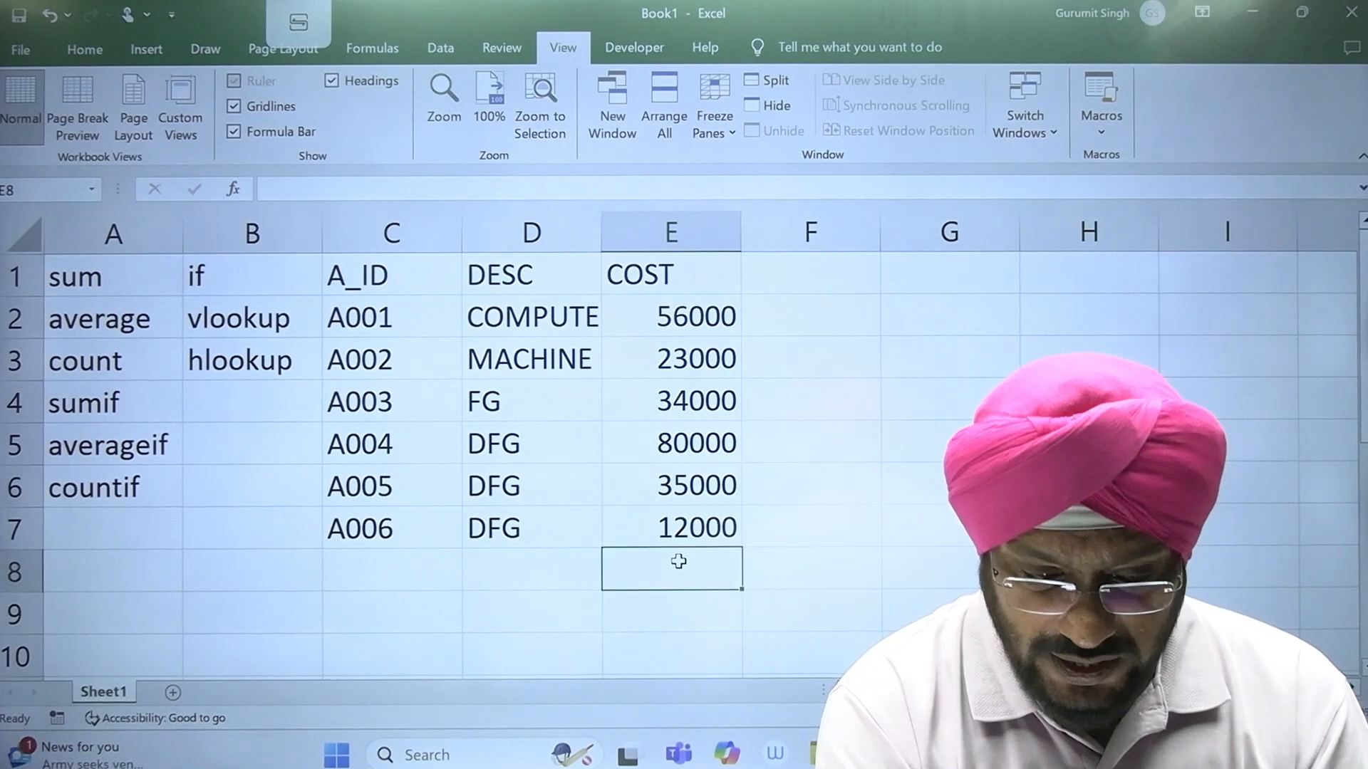
{"action": "left_click", "coordinate": [114, 287]}
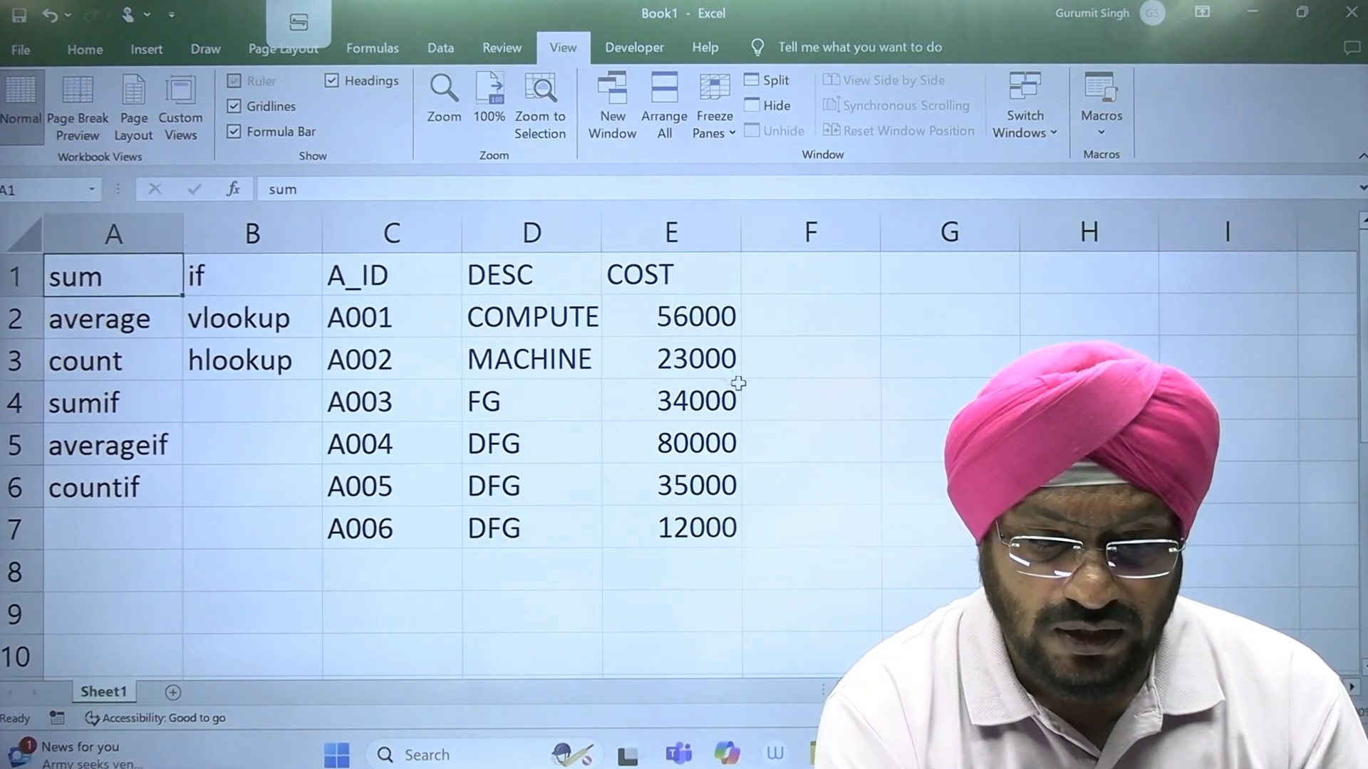
{"action": "left_click", "coordinate": [715, 577]}
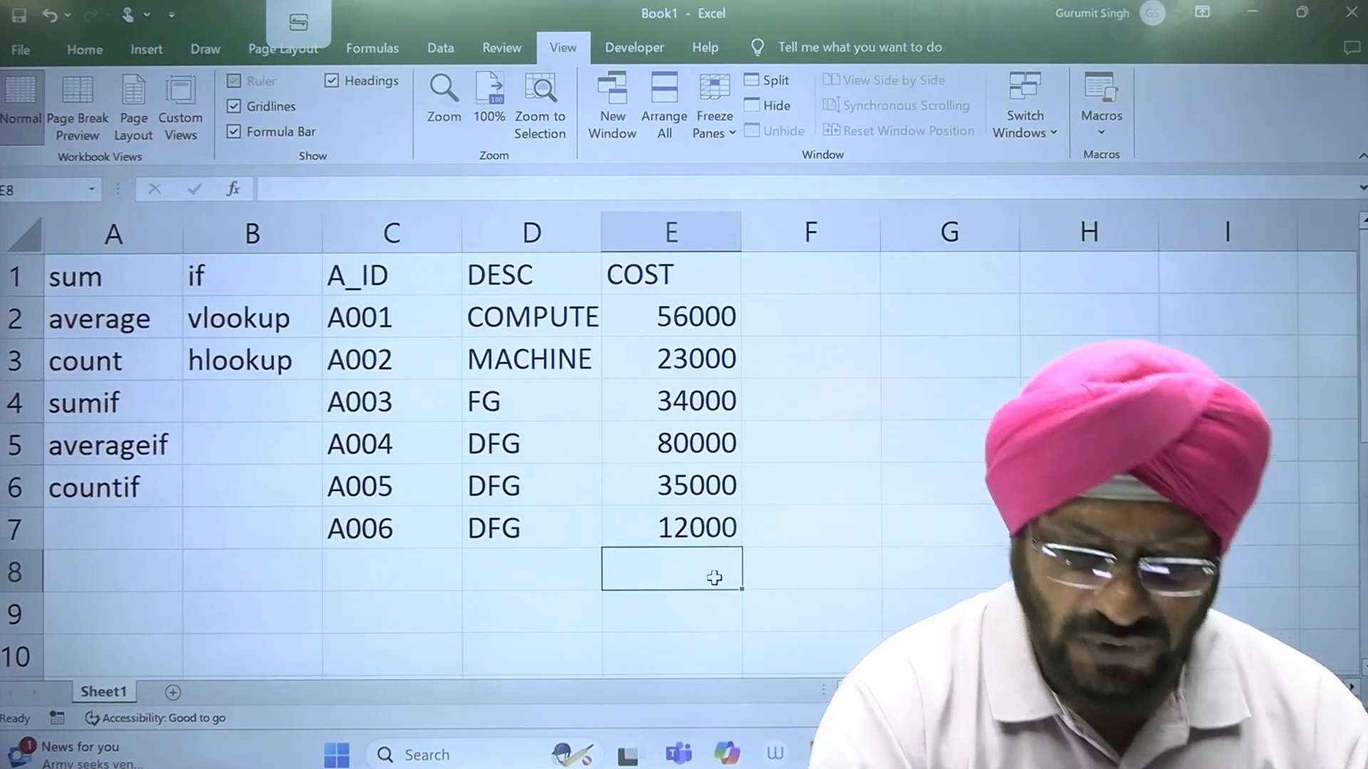
{"action": "type", "text": "=SUM"}
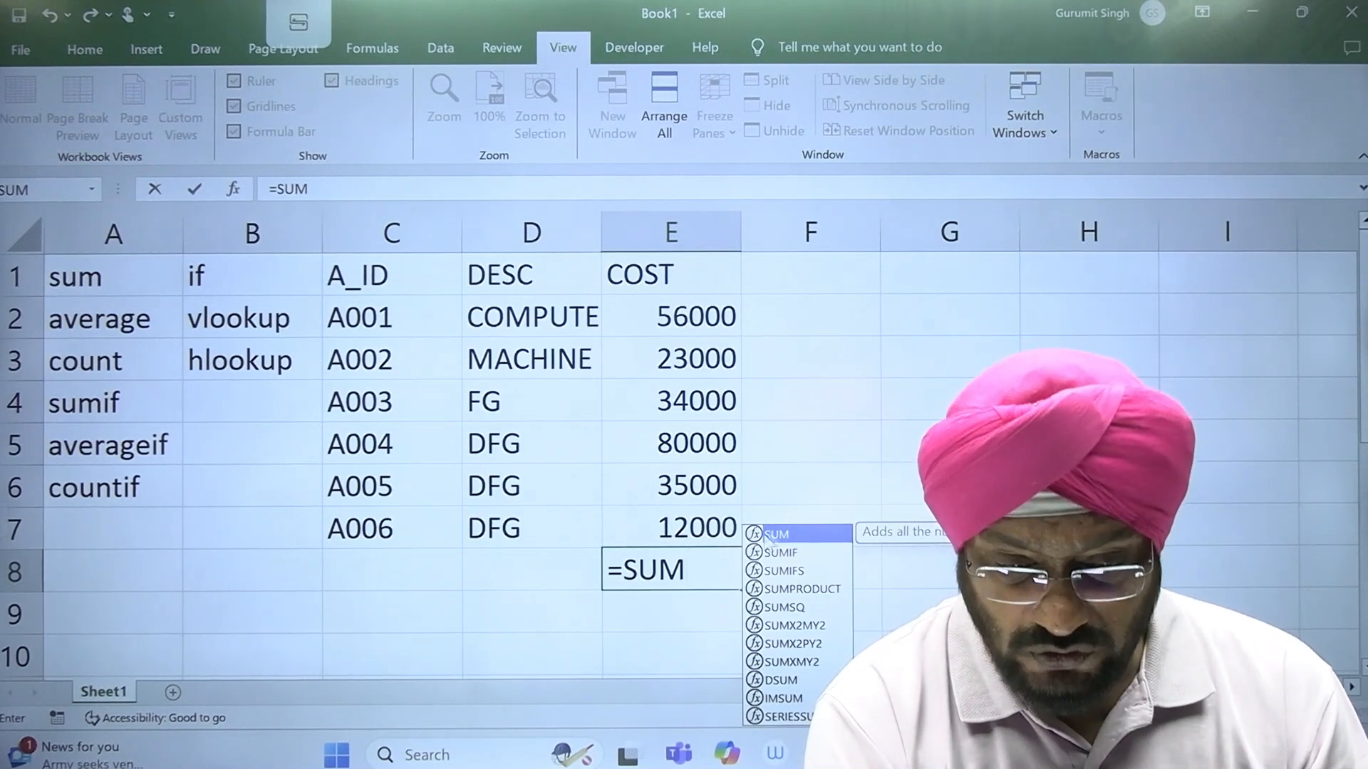
{"action": "type", "text": "("}
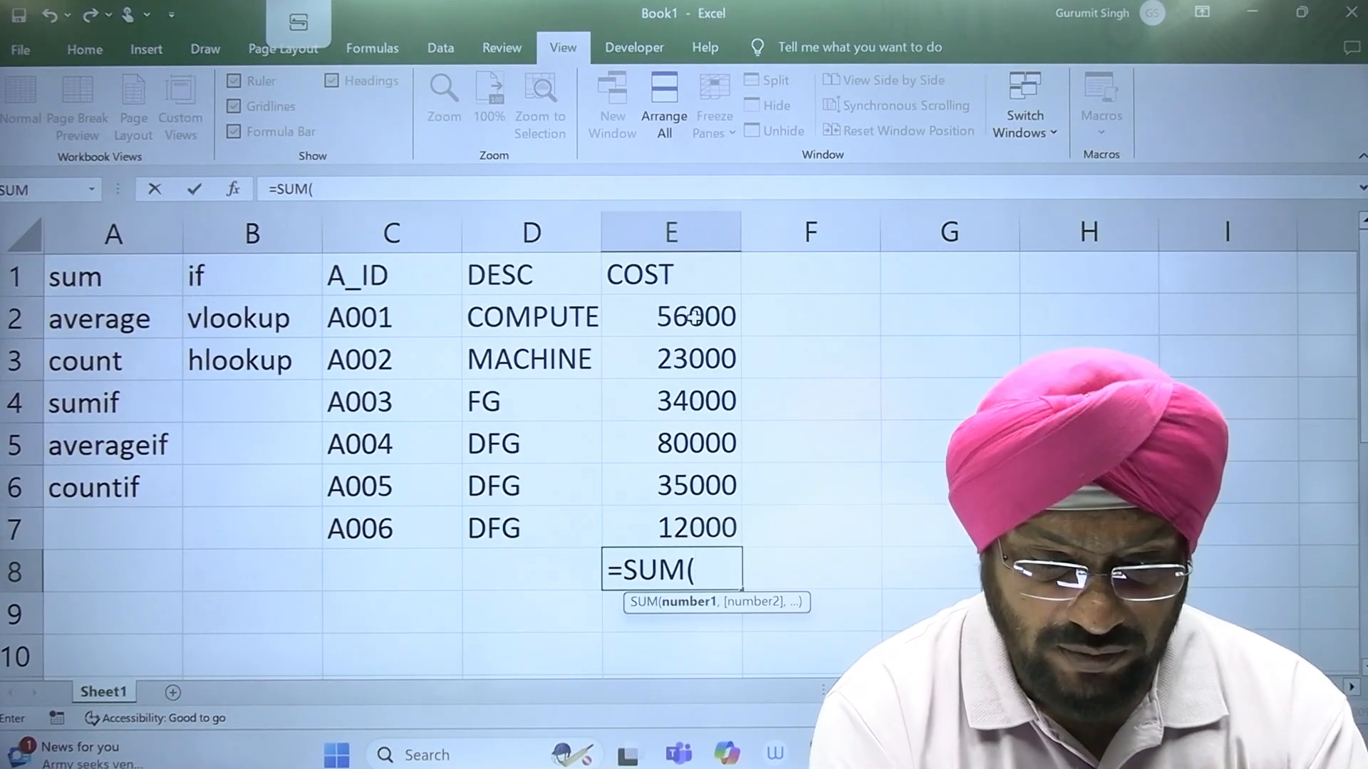
{"action": "left_click_drag", "start_coordinate": [695, 317], "coordinate": [691, 520]}
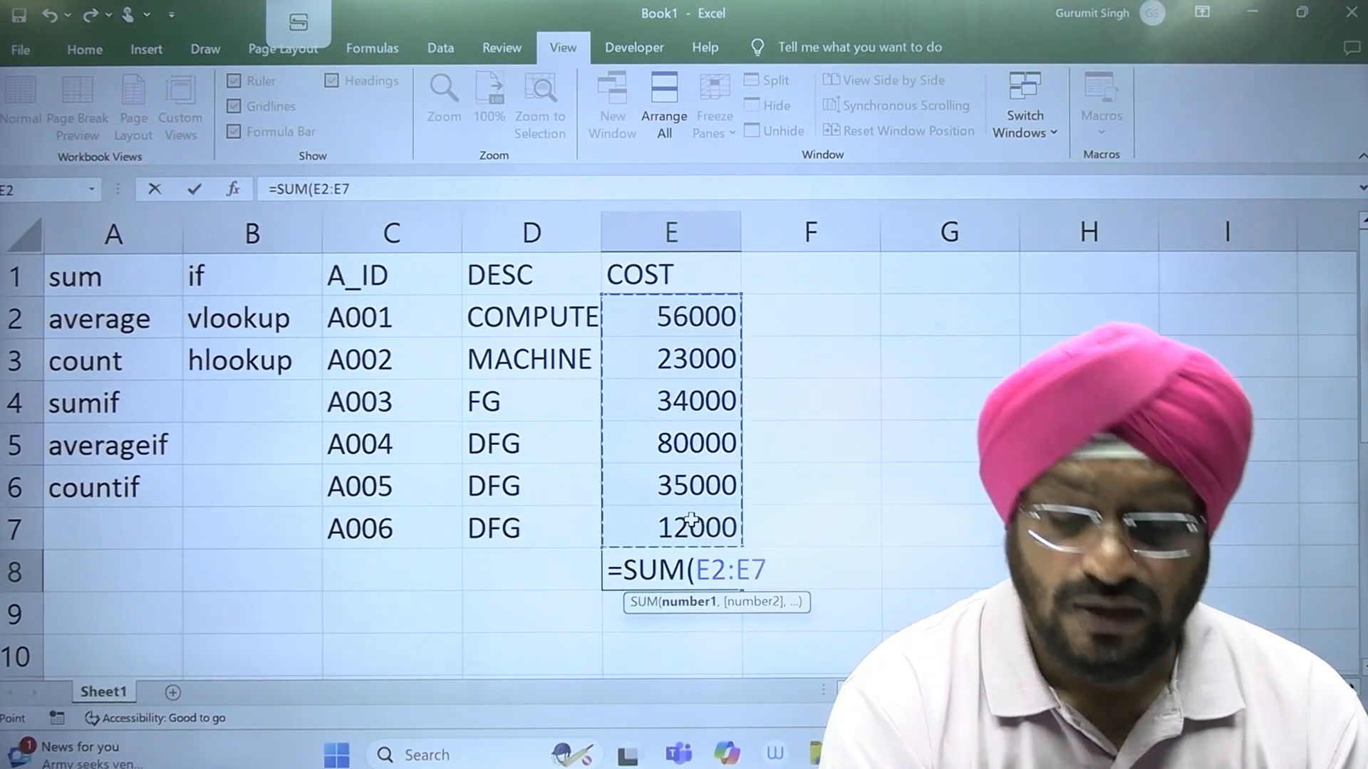
{"action": "type", "text": ")"}
{"action": "key", "text": "BackSpace"}
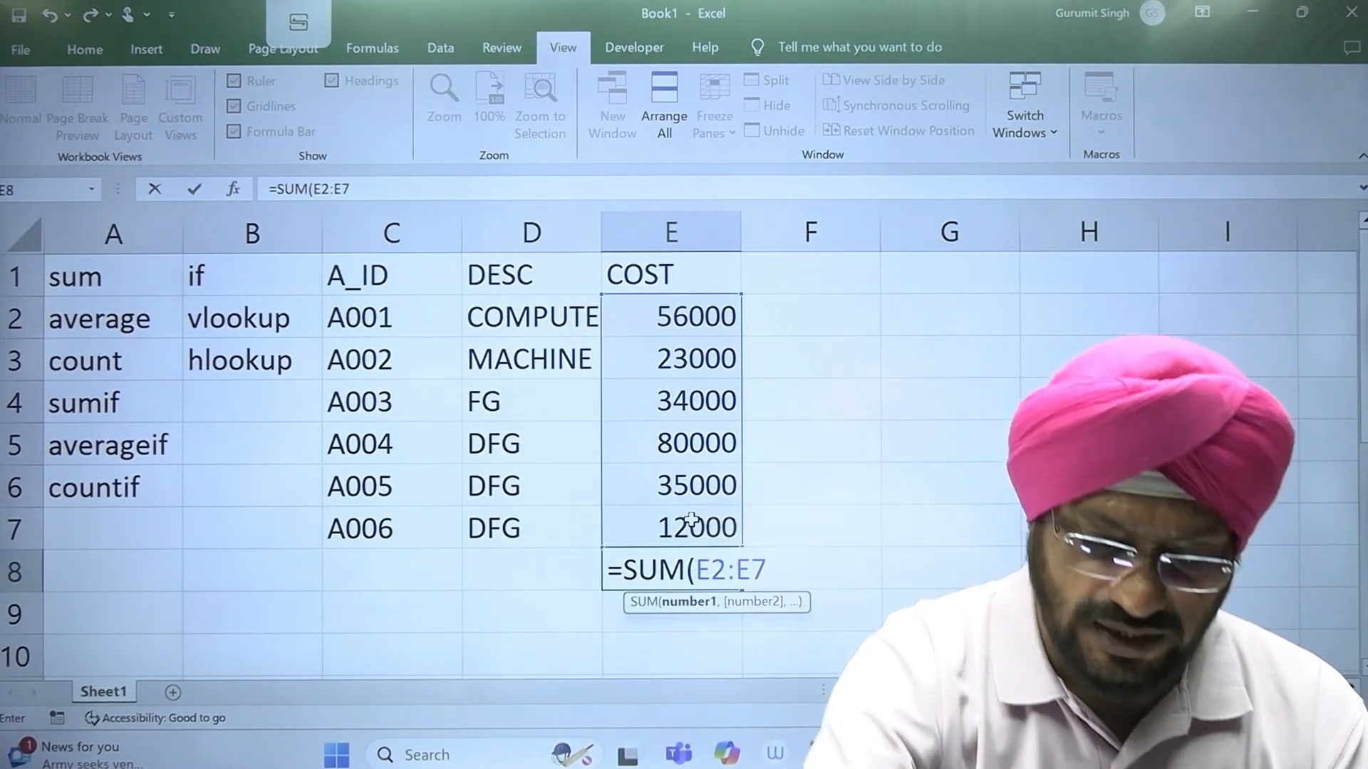
{"action": "key", "text": "Return"}
{"action": "key", "text": "Return"}
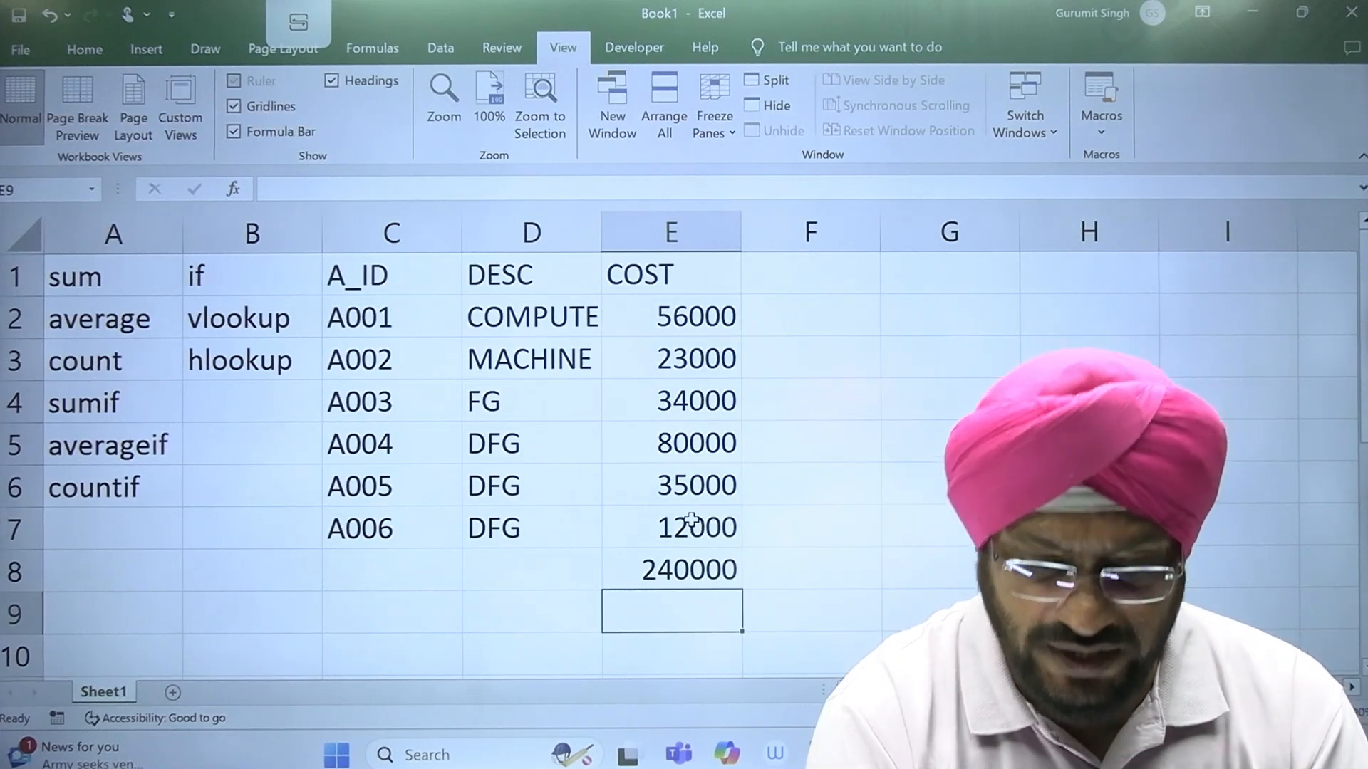
Step: Change the cost of asset A003 in cell E4 to 30000 and recheck the total in E8
{"action": "left_click", "coordinate": [663, 569]}
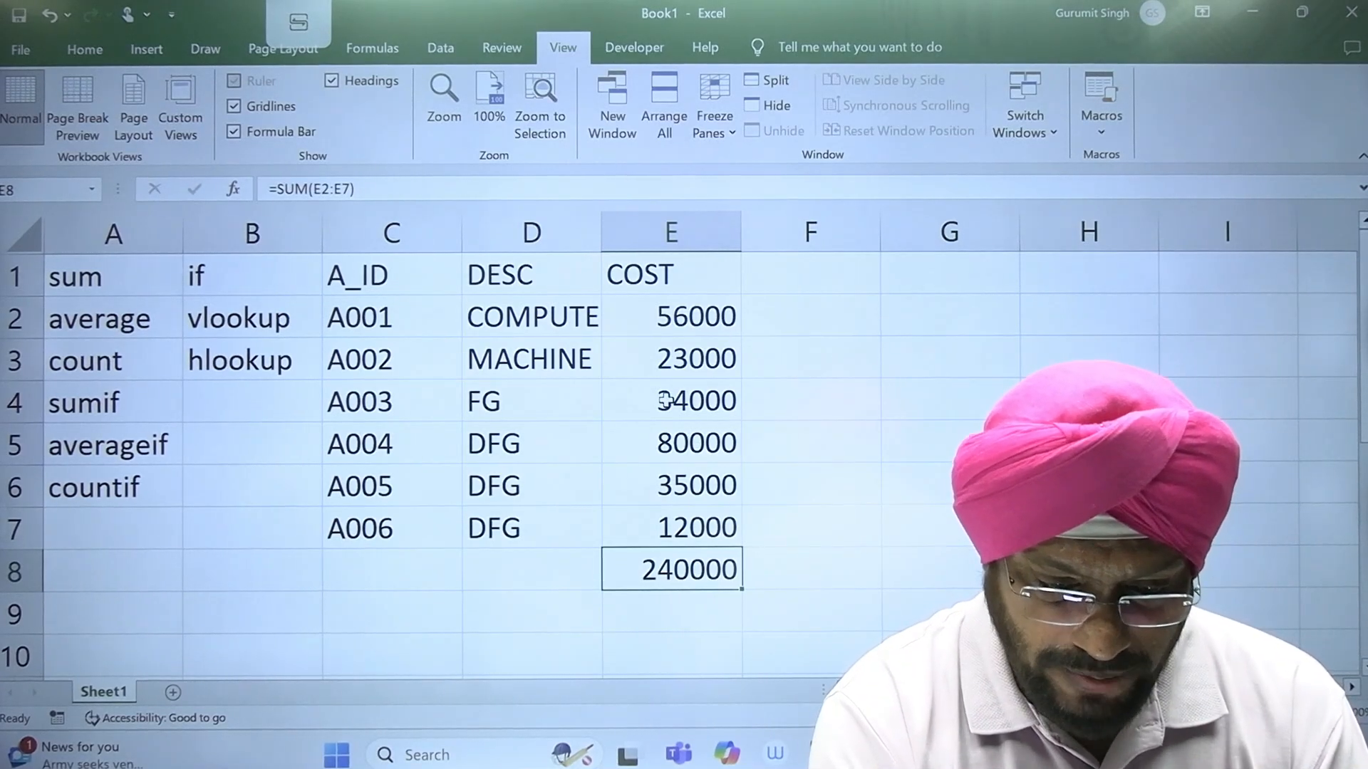
{"action": "left_click", "coordinate": [665, 400]}
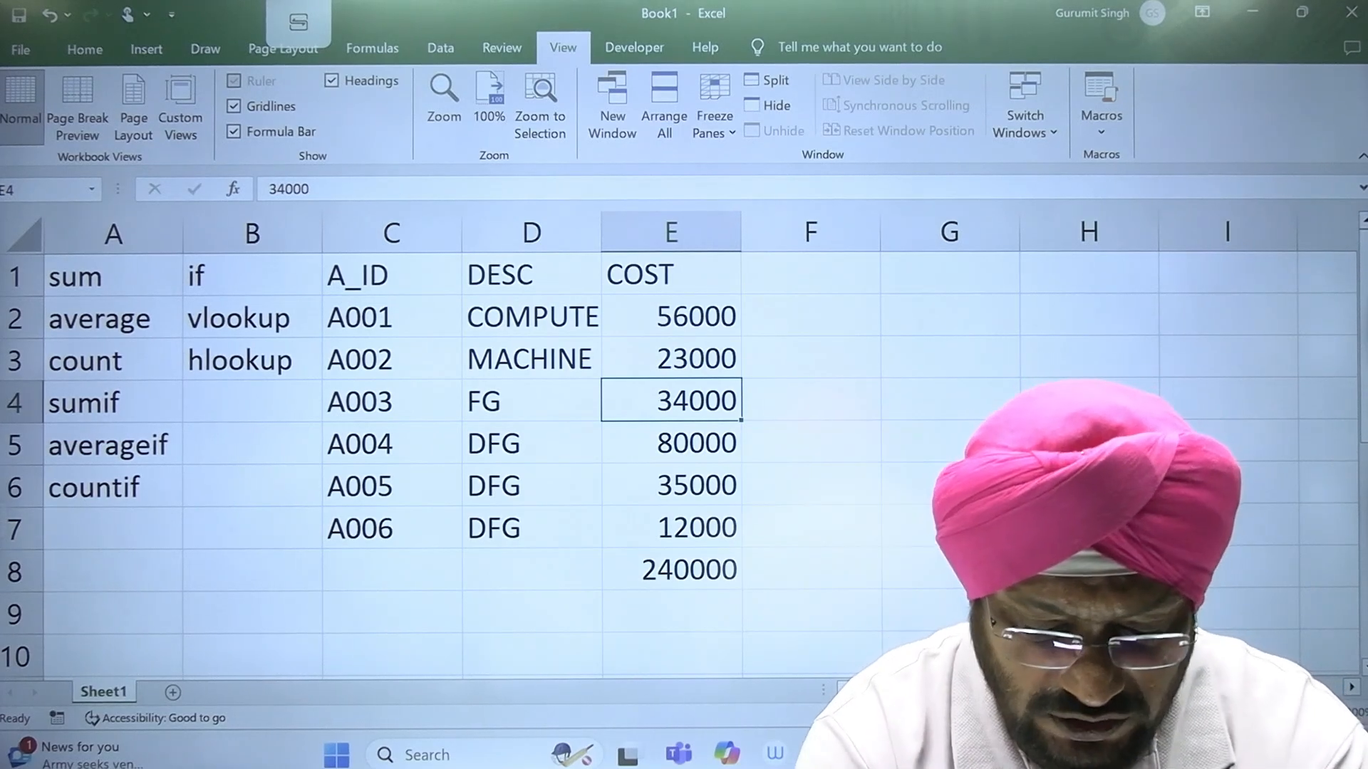
{"action": "type", "text": "30000"}
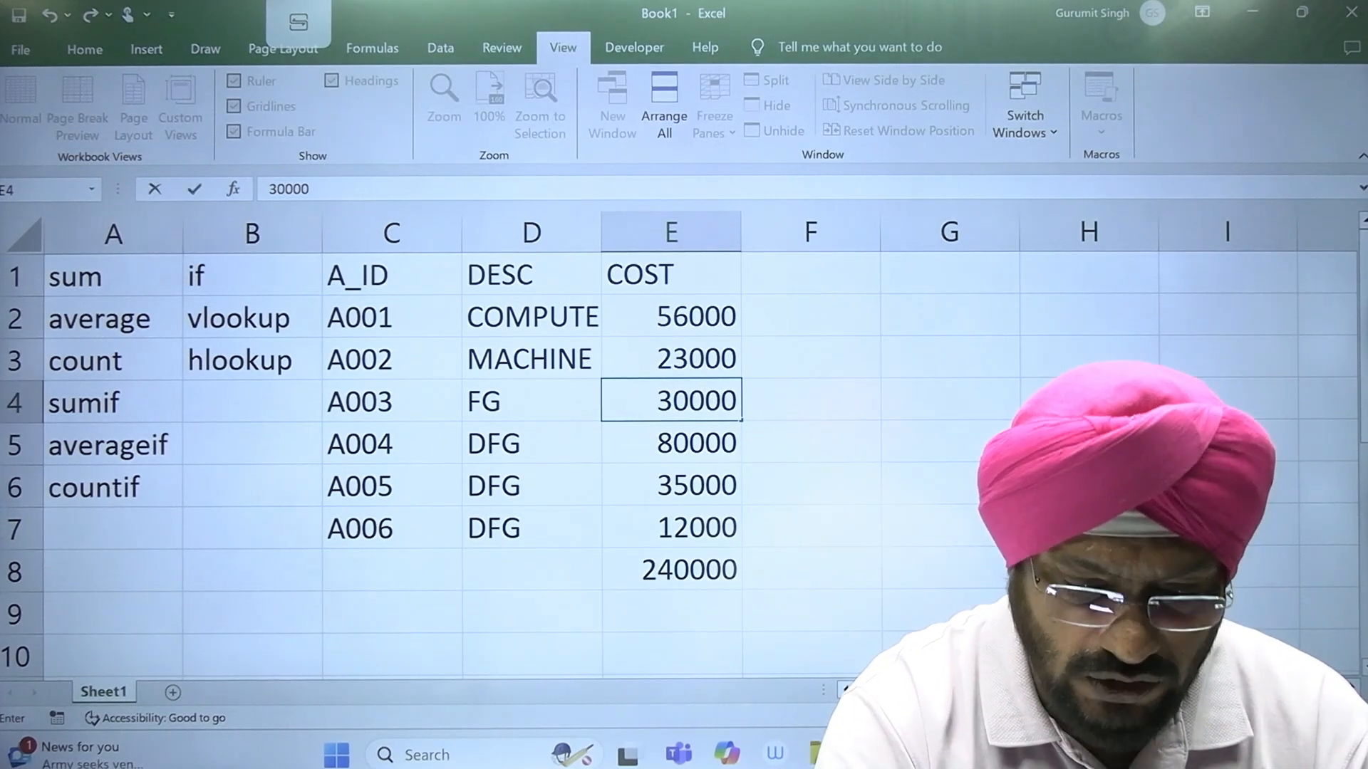
{"action": "key", "text": "Return"}
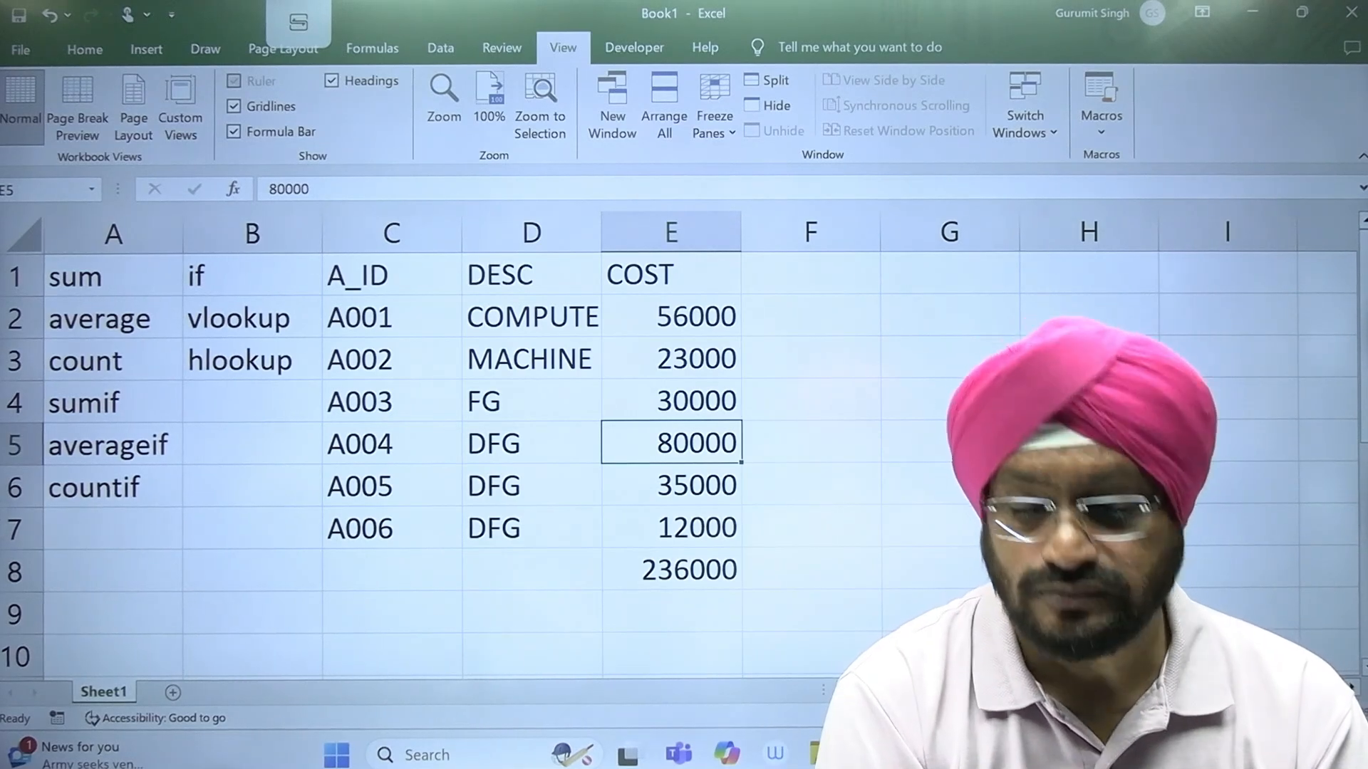
{"action": "key", "text": "Down"}
{"action": "key", "text": "Down"}
{"action": "key", "text": "Down"}
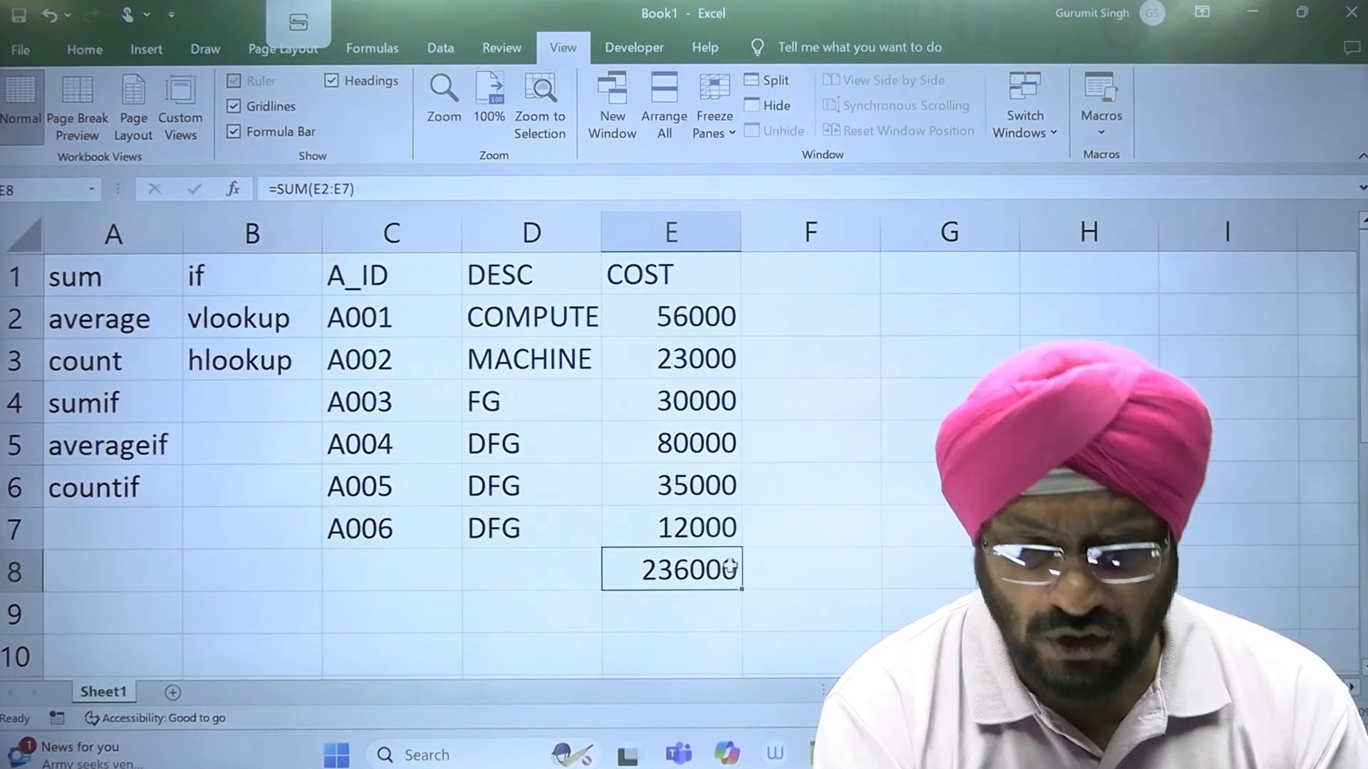
Step: Average the COST column in cell F8 with the formula =AVERAGE(E2:E7)
{"action": "left_click", "coordinate": [823, 572]}
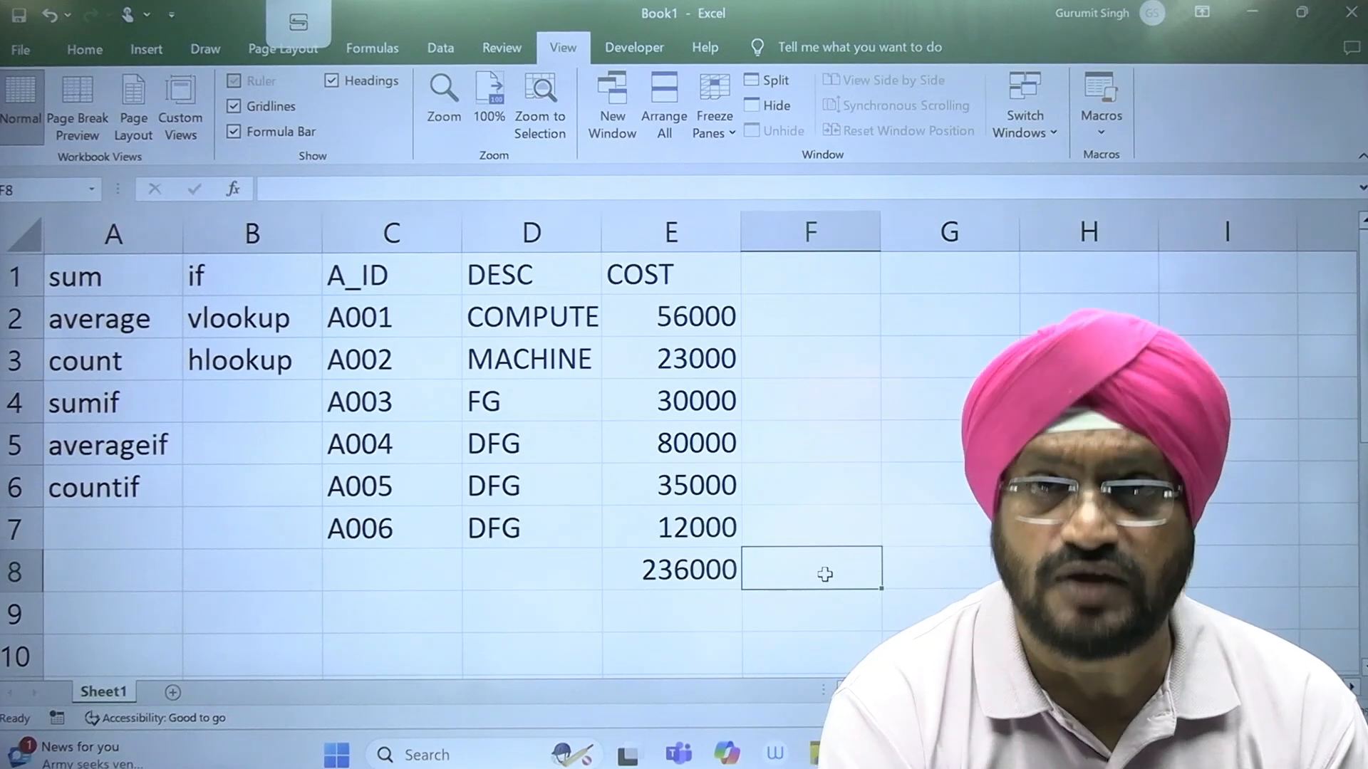
{"action": "type", "text": "="}
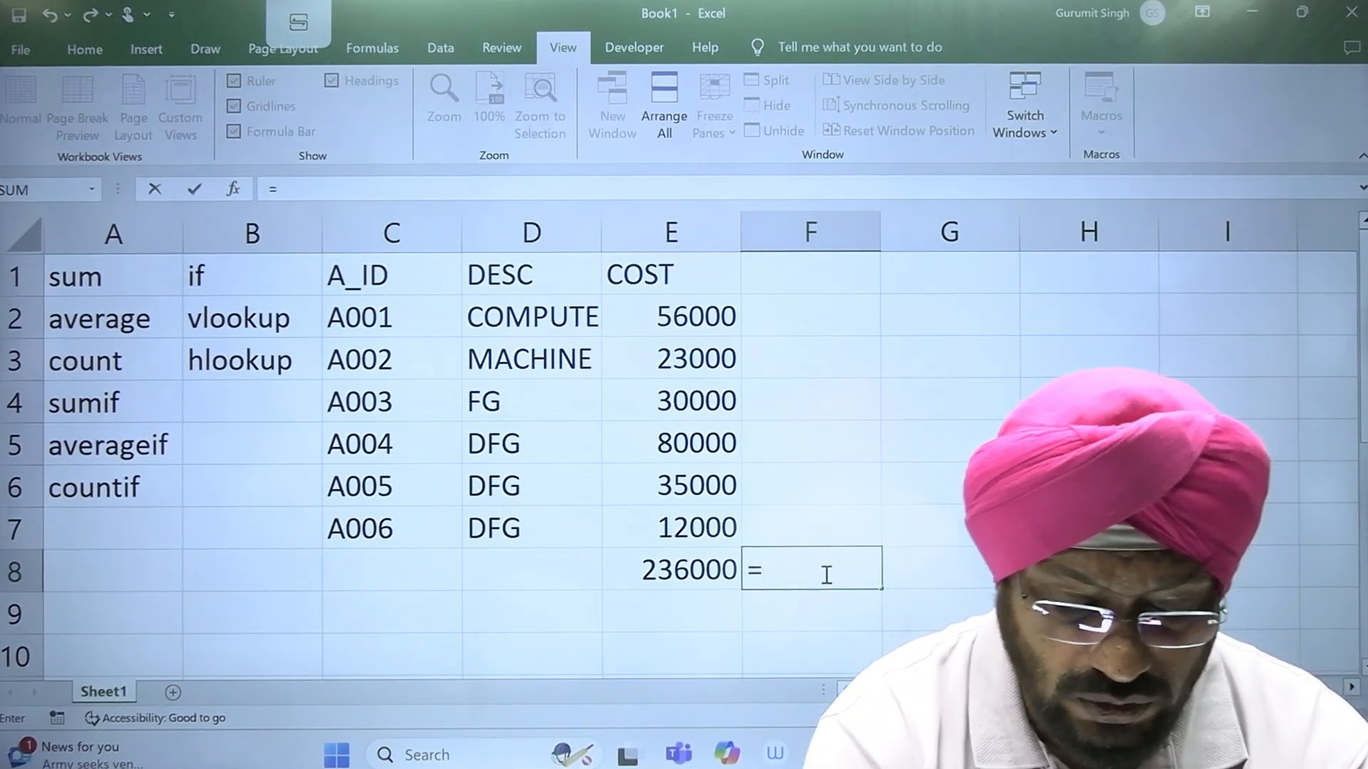
{"action": "type", "text": "AVERAGE"}
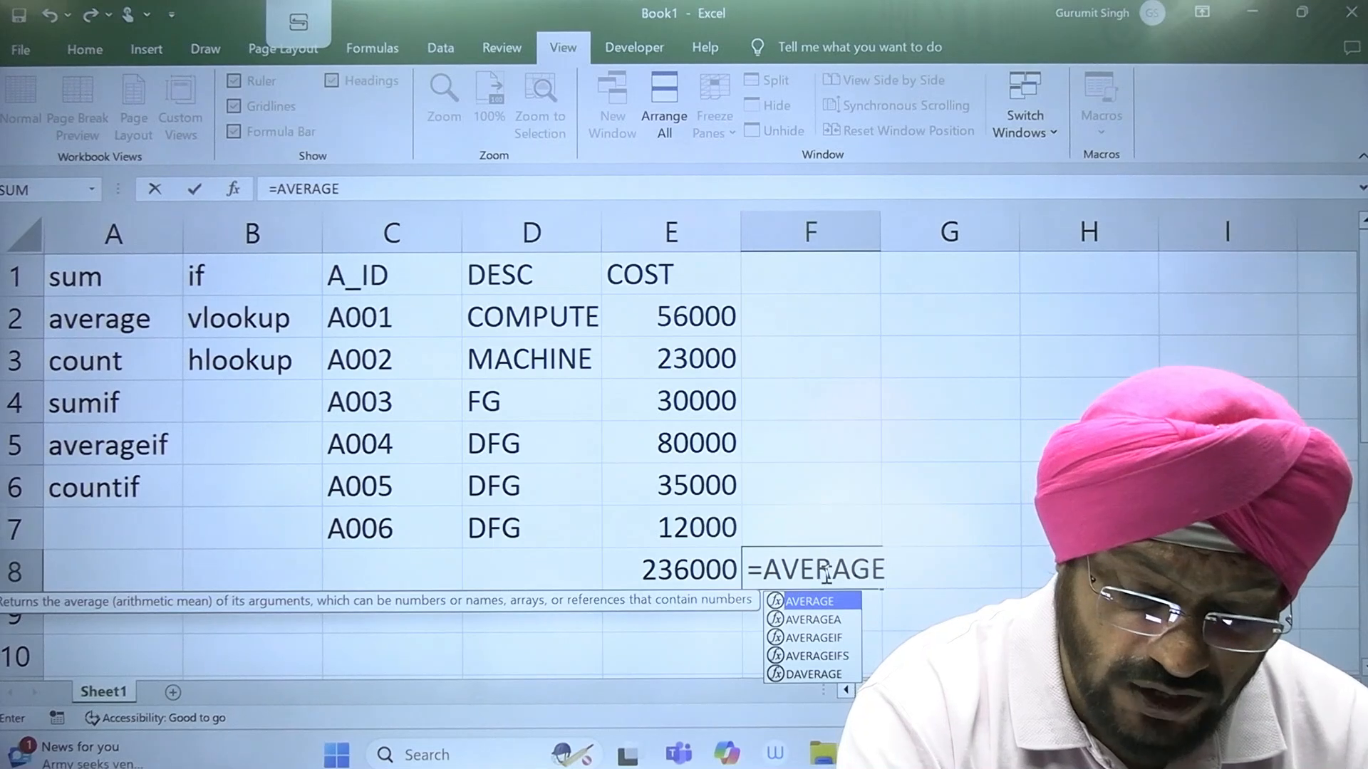
{"action": "type", "text": "("}
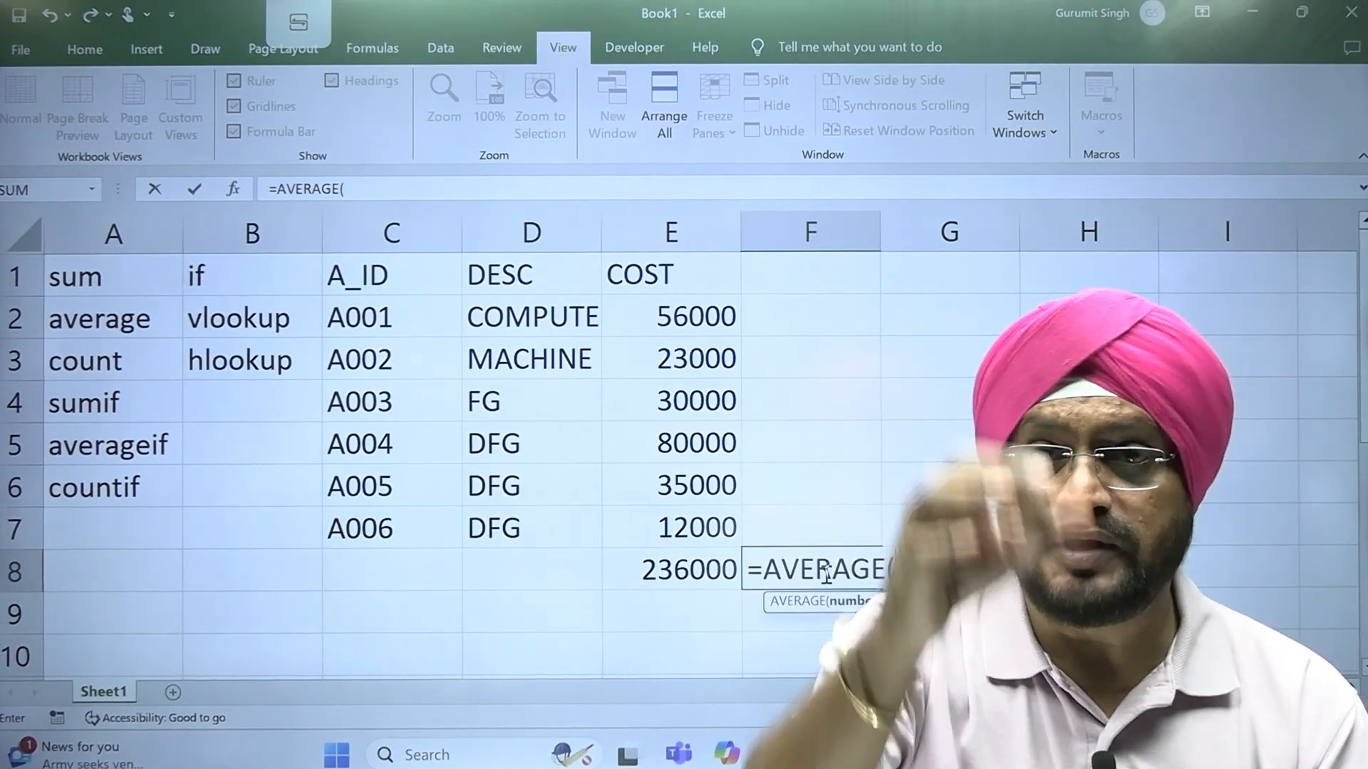
{"action": "left_click_drag", "start_coordinate": [694, 317], "coordinate": [698, 523]}
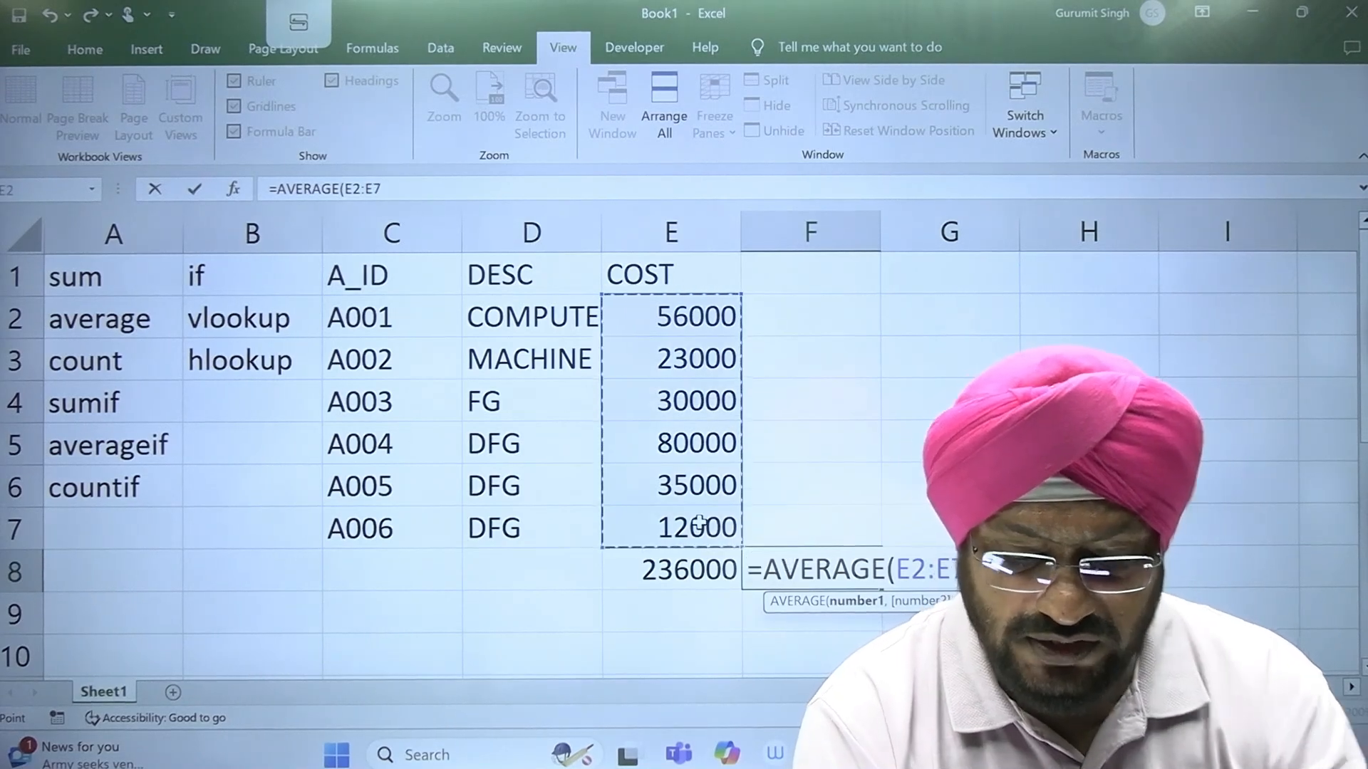
{"action": "key", "text": "Return"}
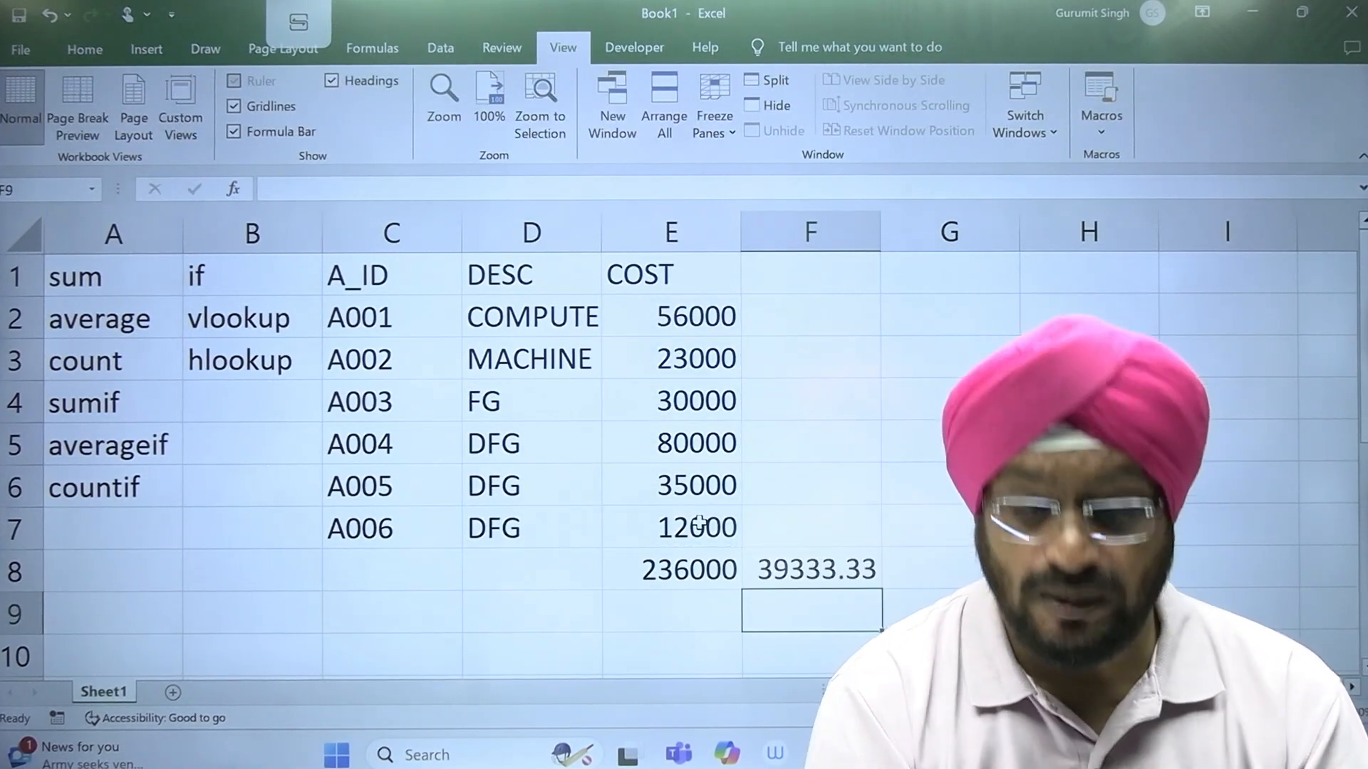
Step: Compute the average manually in cell E9 by dividing the total by 6 with the formula =E8/6
{"action": "left_click", "coordinate": [837, 581]}
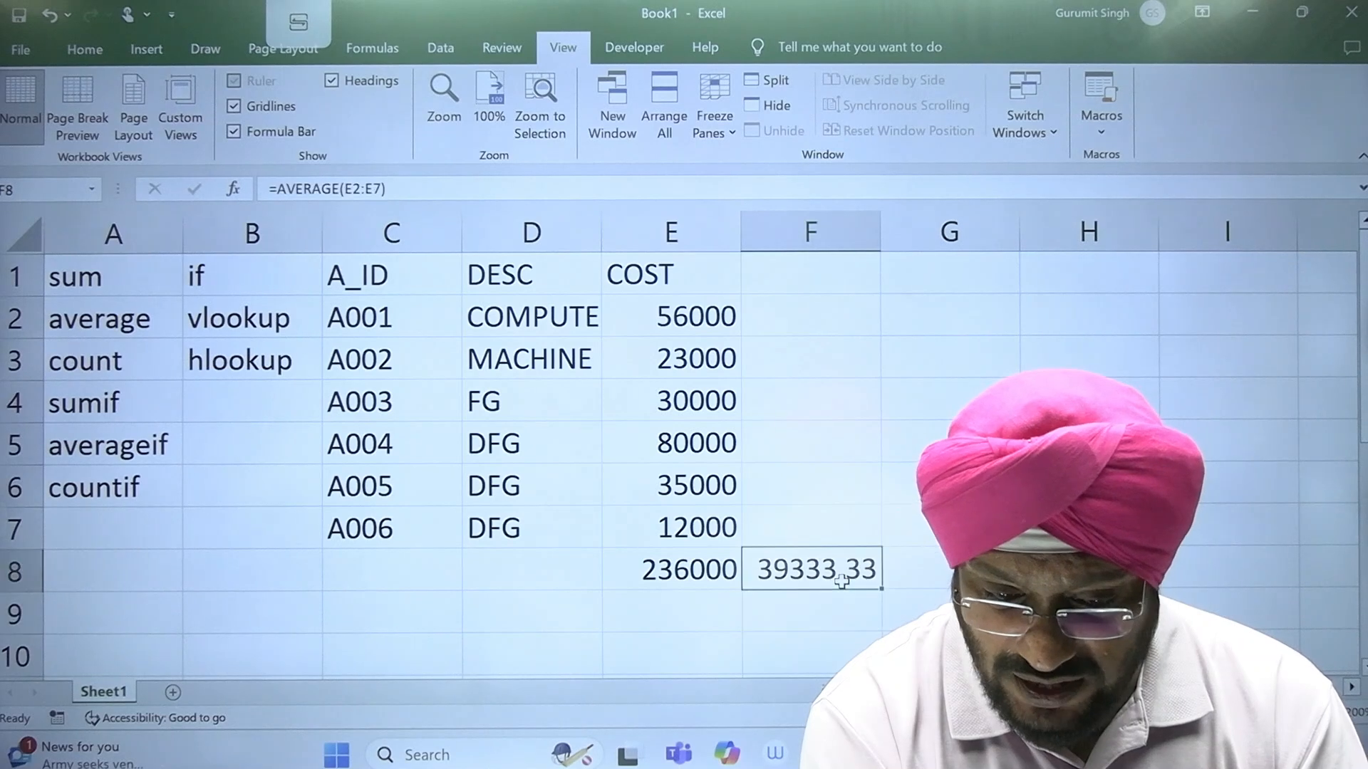
{"action": "left_click", "coordinate": [650, 579]}
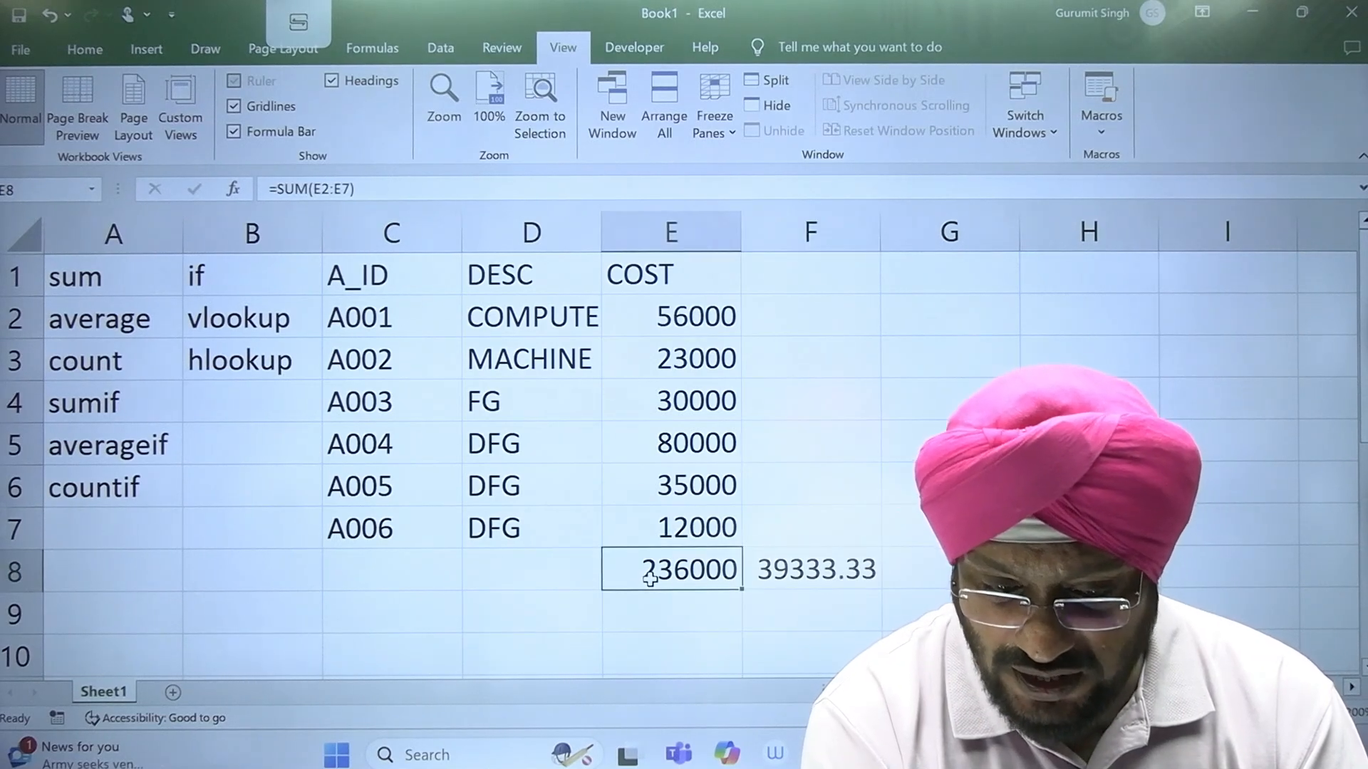
{"action": "left_click", "coordinate": [823, 558]}
{"action": "left_click", "coordinate": [702, 570]}
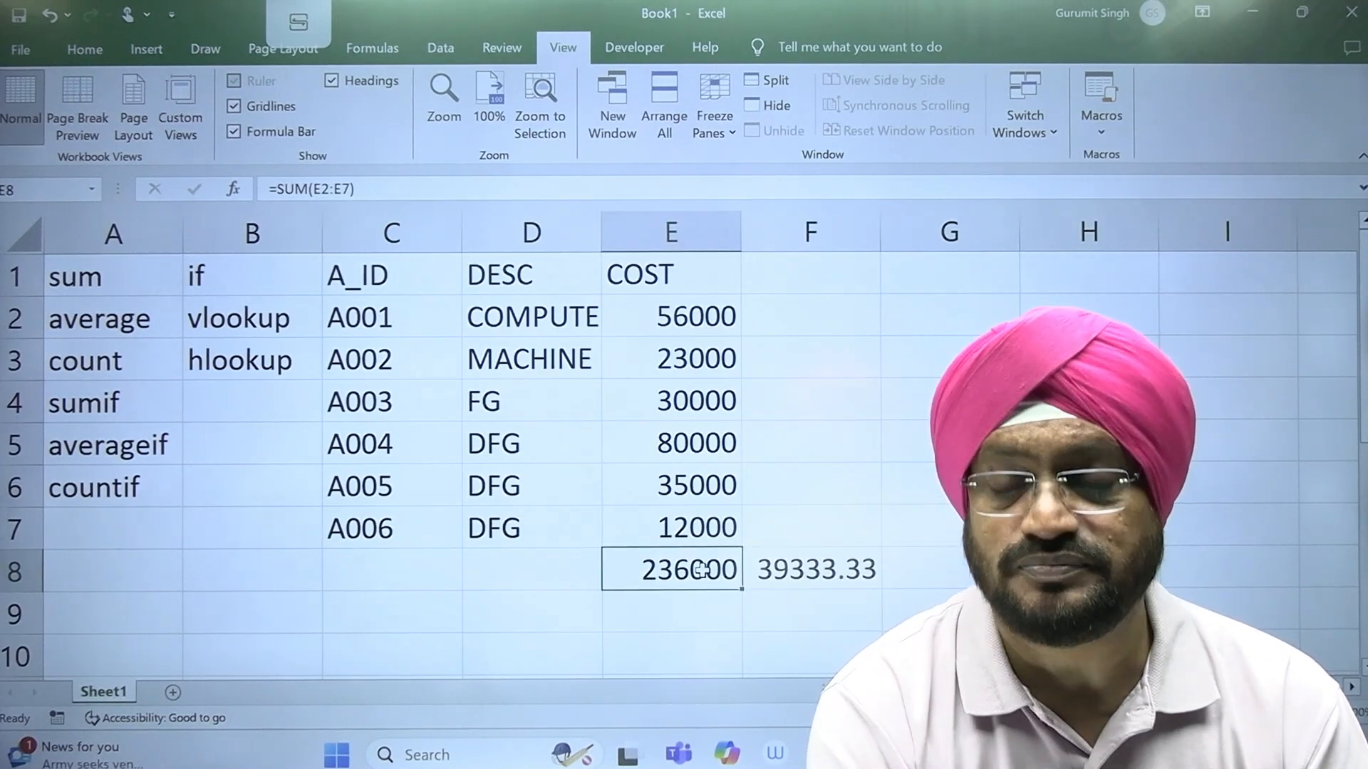
{"action": "left_click", "coordinate": [683, 620]}
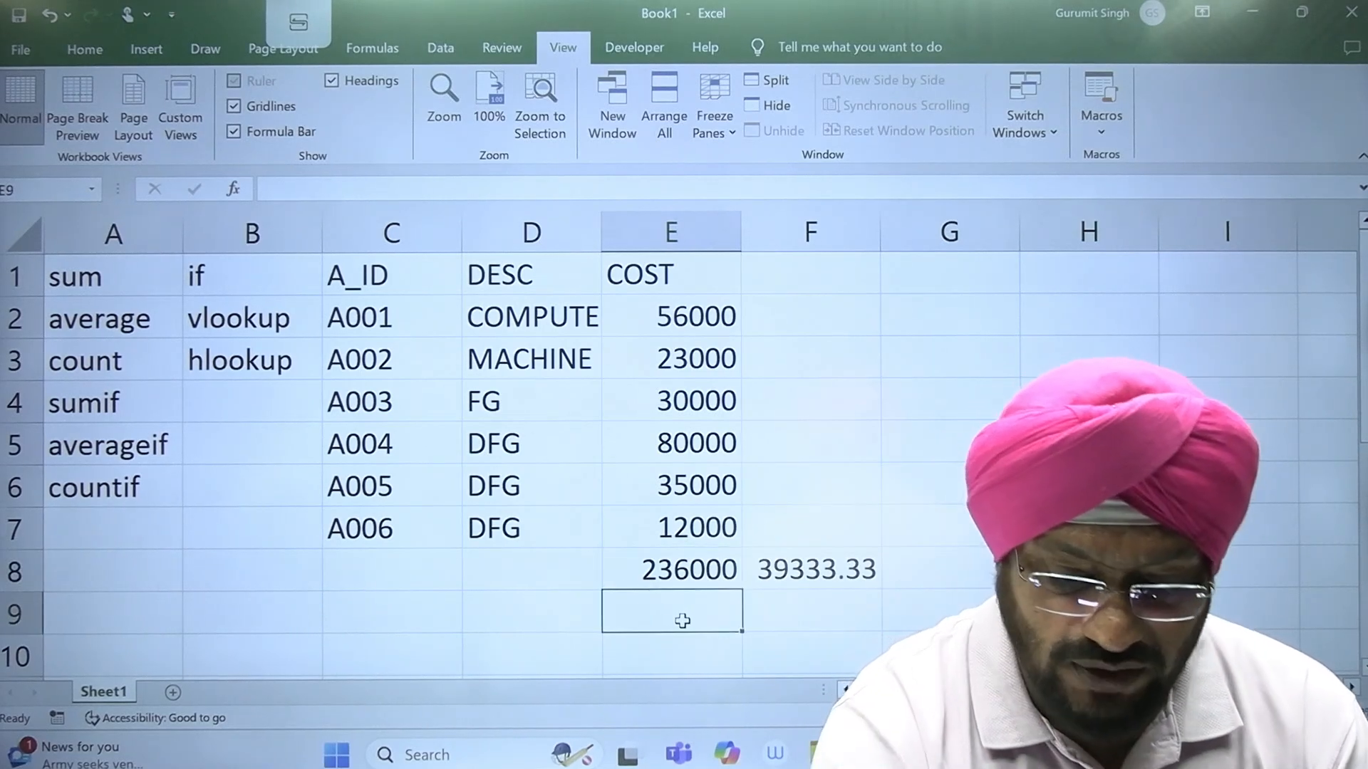
{"action": "type", "text": "="}
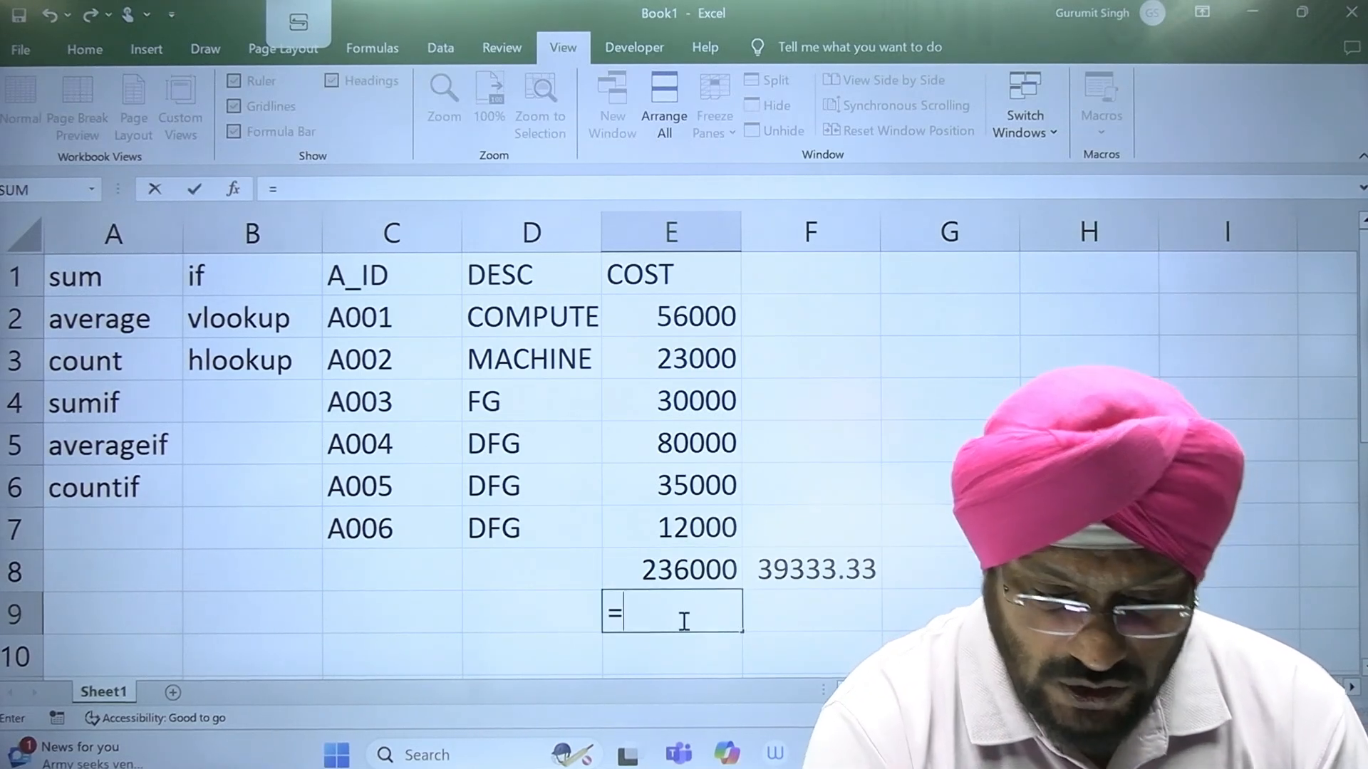
{"action": "left_click", "coordinate": [657, 573]}
{"action": "type", "text": "/"}
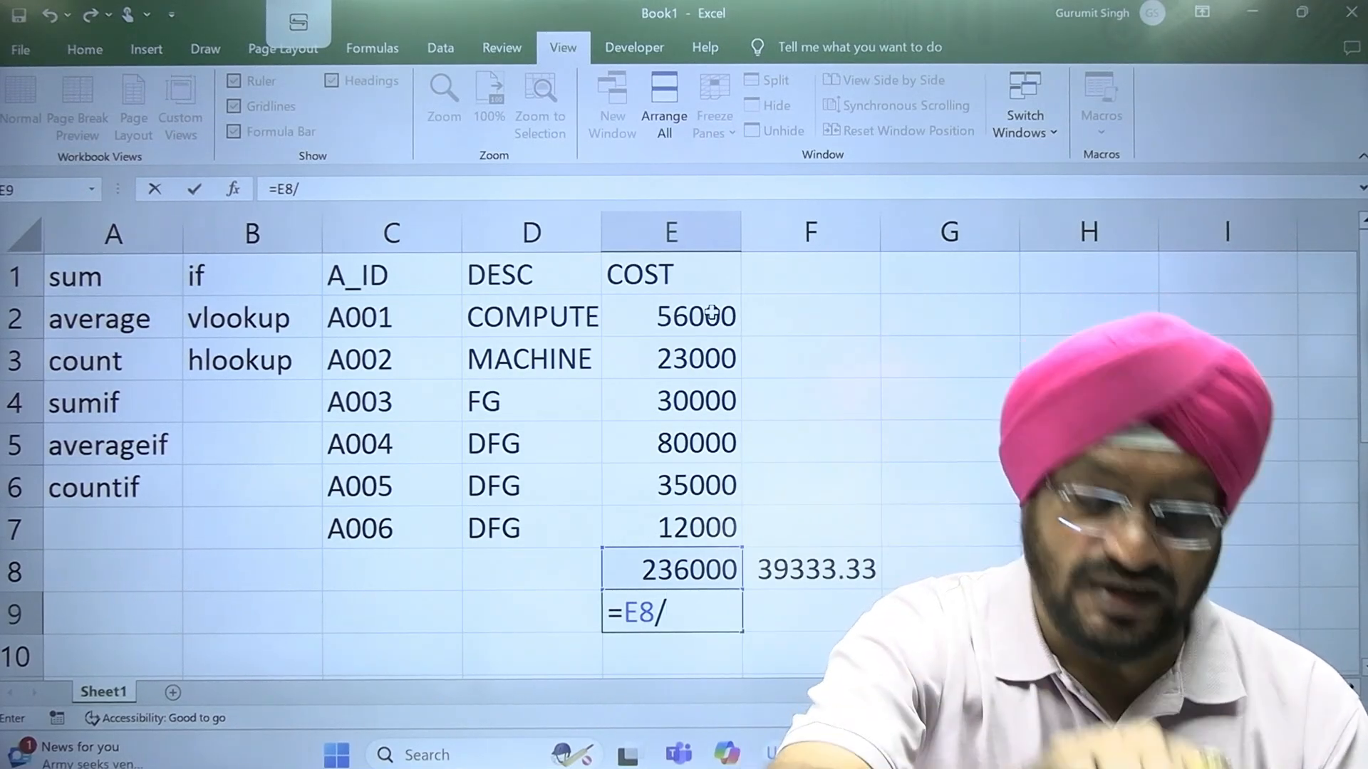
{"action": "type", "text": "6"}
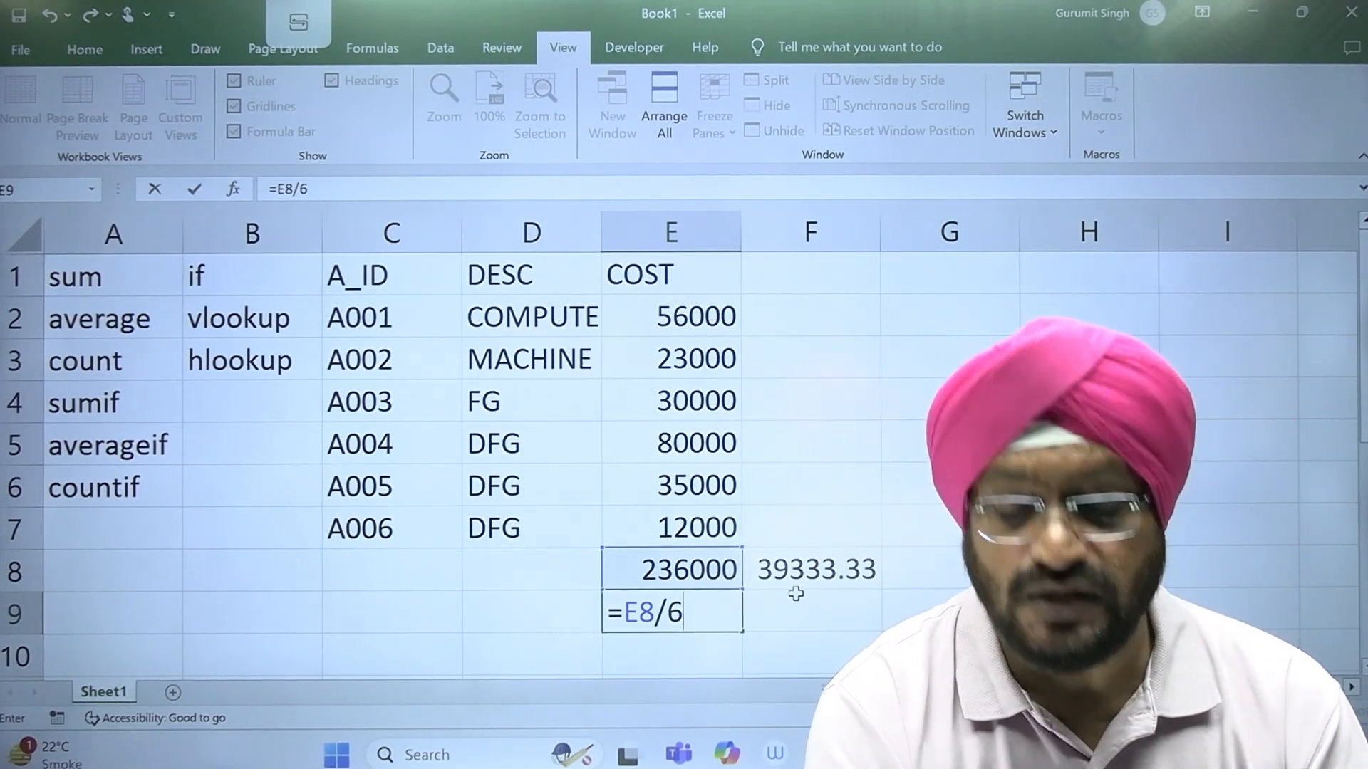
{"action": "key", "text": "ctrl+Return"}
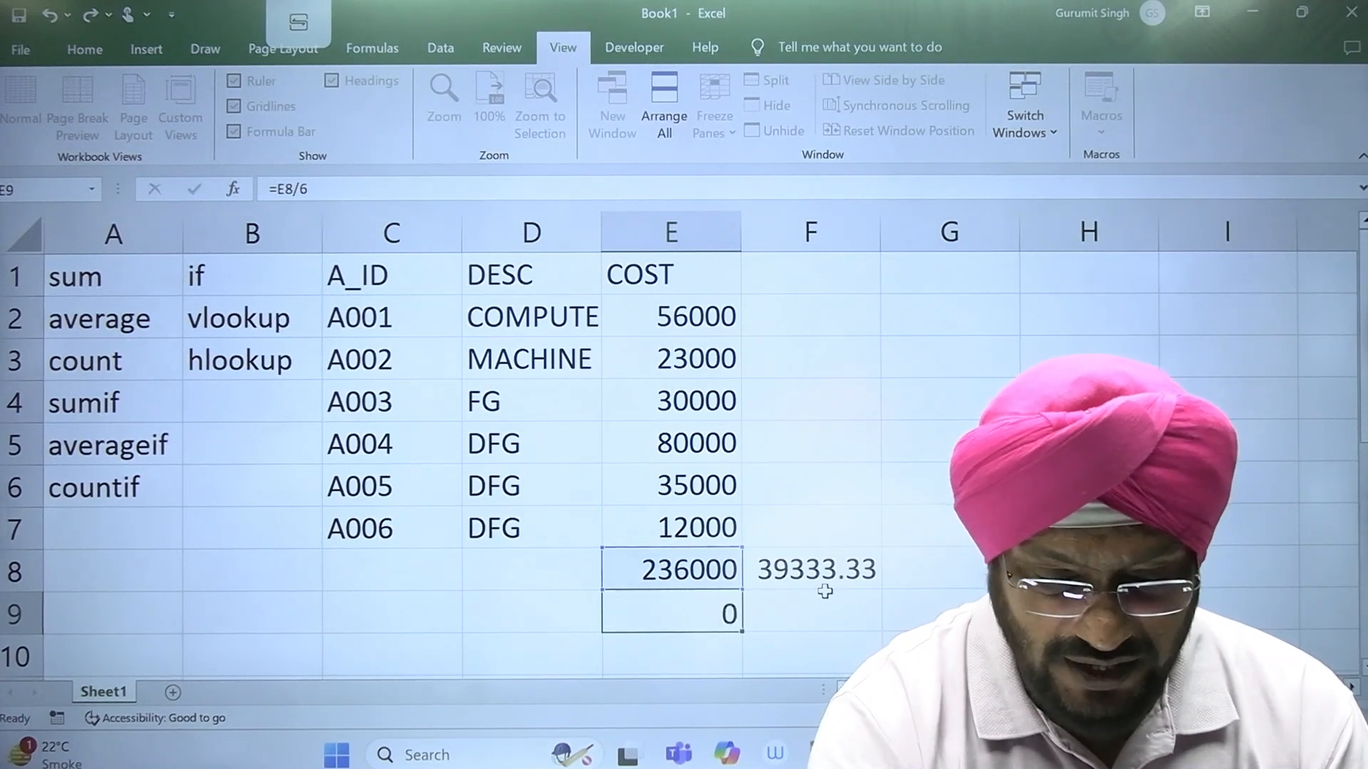
{"action": "key", "text": "Return"}
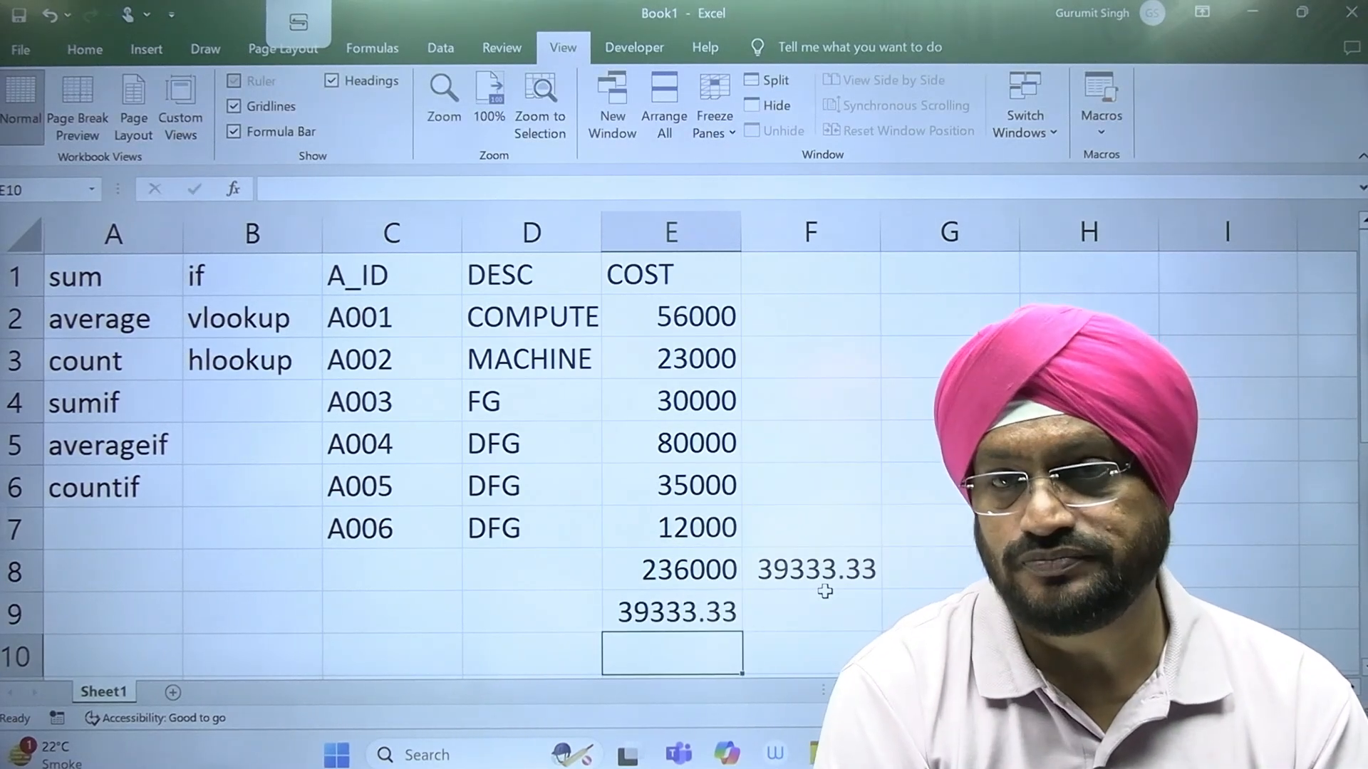
Step: Compare the average formulas in F8 and E9, and review the function names in A1 to A3 and the COST column entries
{"action": "left_click", "coordinate": [798, 573]}
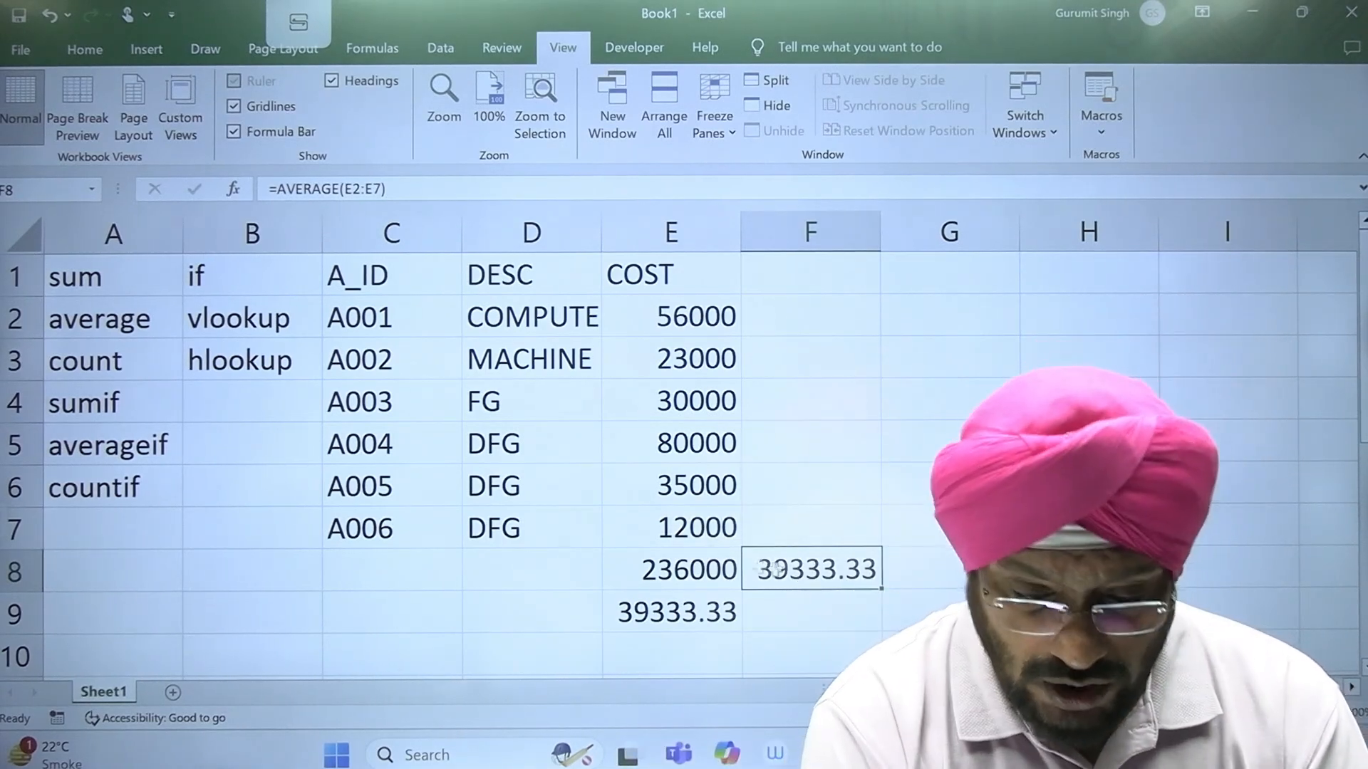
{"action": "left_click_drag", "start_coordinate": [706, 315], "coordinate": [696, 525]}
{"action": "left_click", "coordinate": [664, 617]}
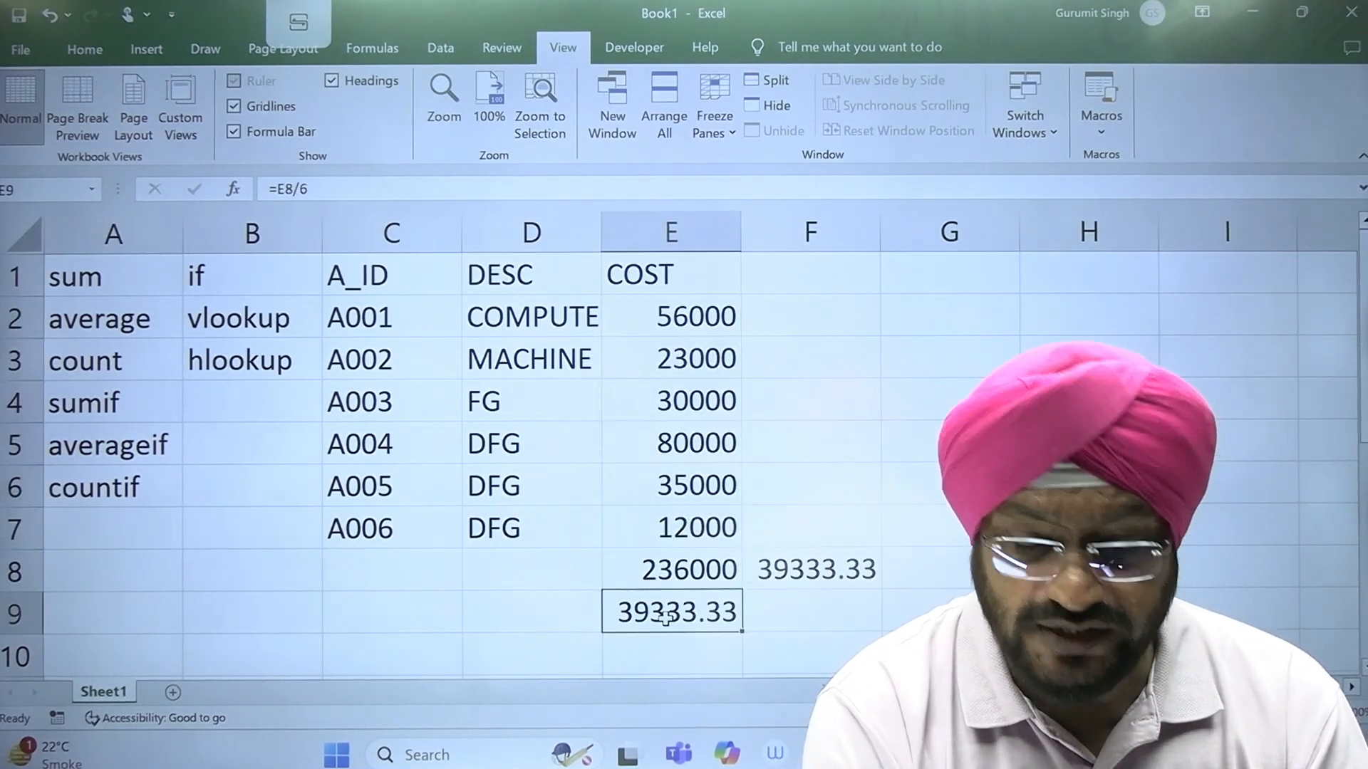
{"action": "left_click", "coordinate": [805, 572]}
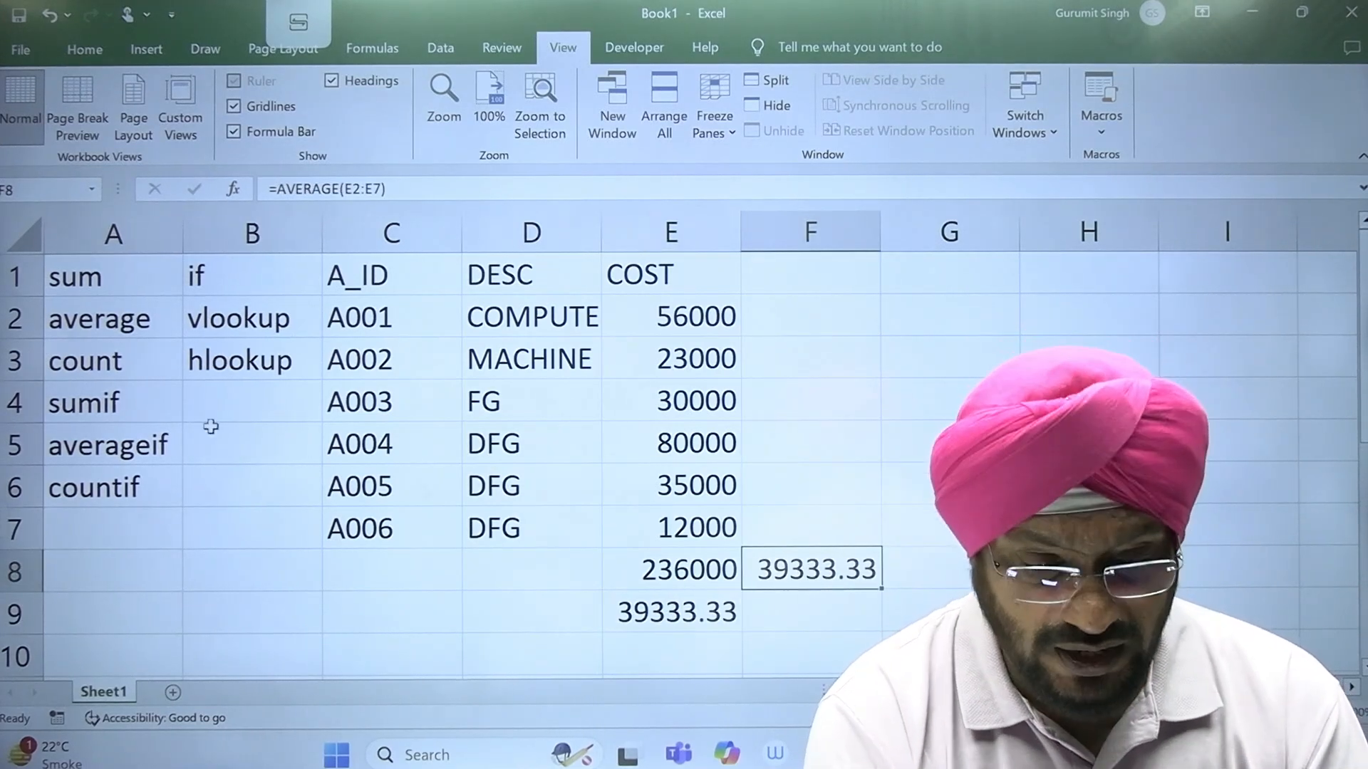
{"action": "left_click", "coordinate": [82, 279]}
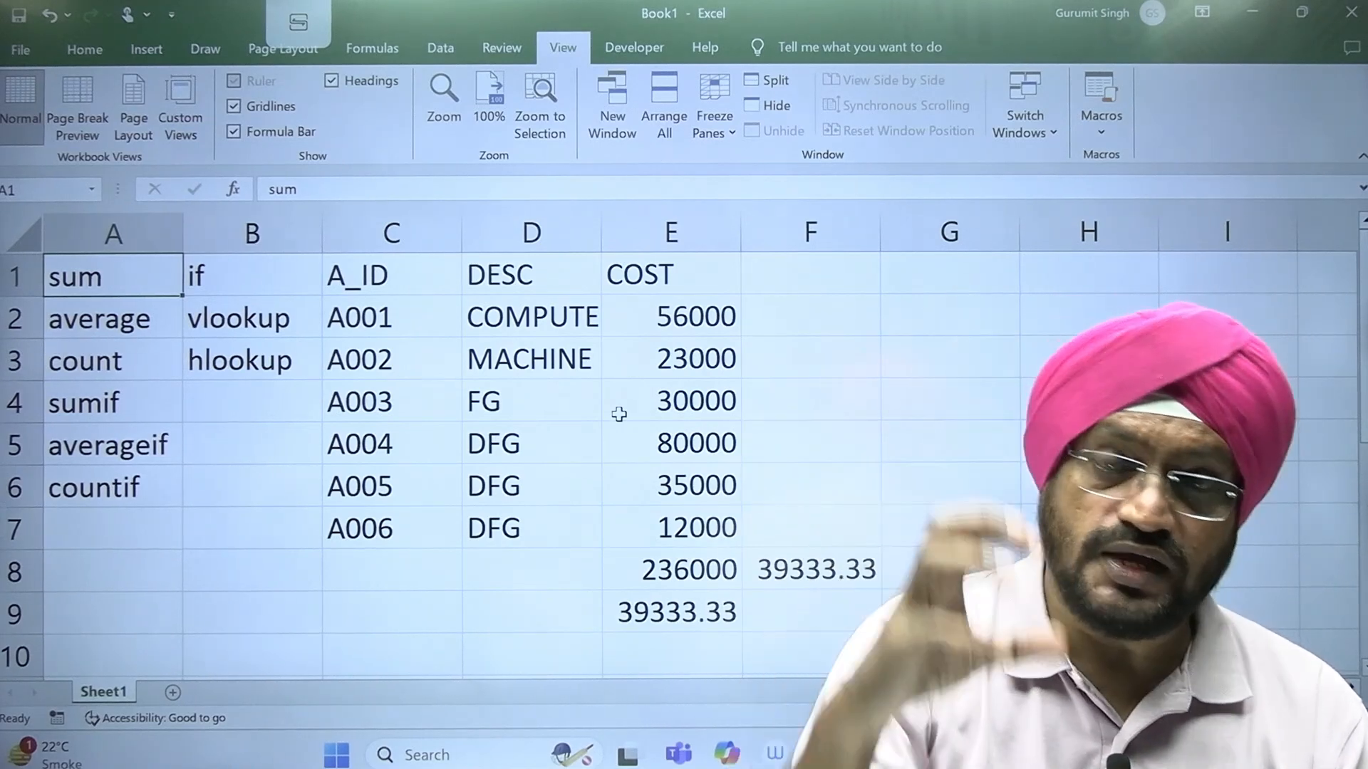
{"action": "left_click", "coordinate": [80, 319]}
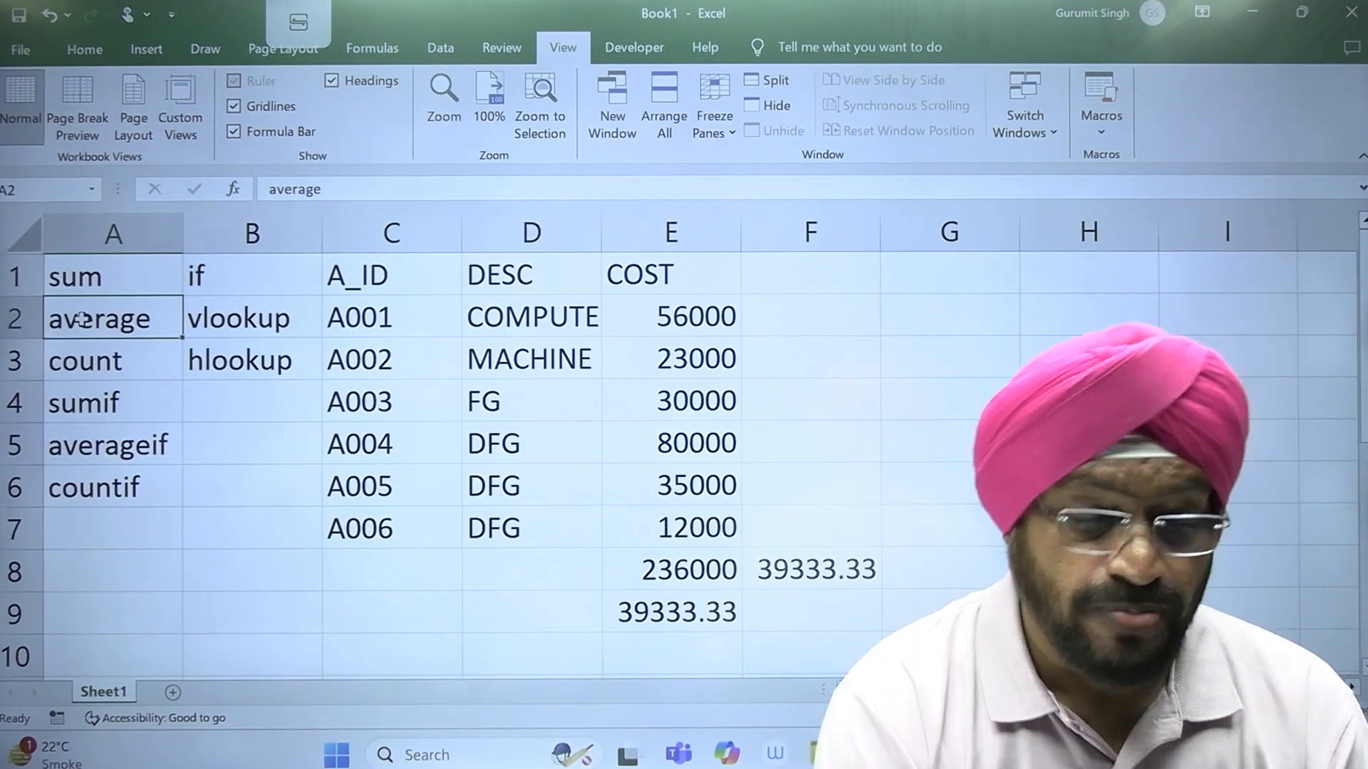
{"action": "left_click", "coordinate": [123, 363]}
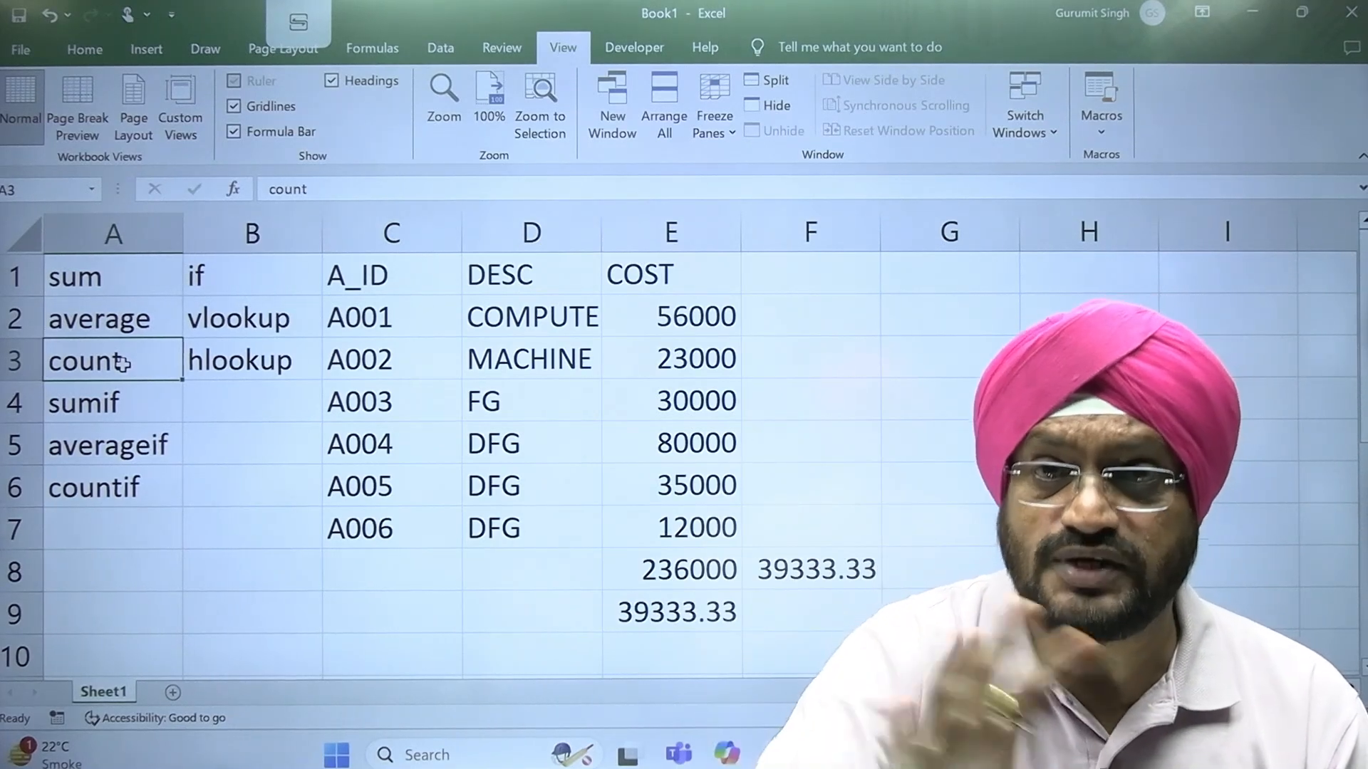
{"action": "left_click_drag", "start_coordinate": [702, 276], "coordinate": [714, 525]}
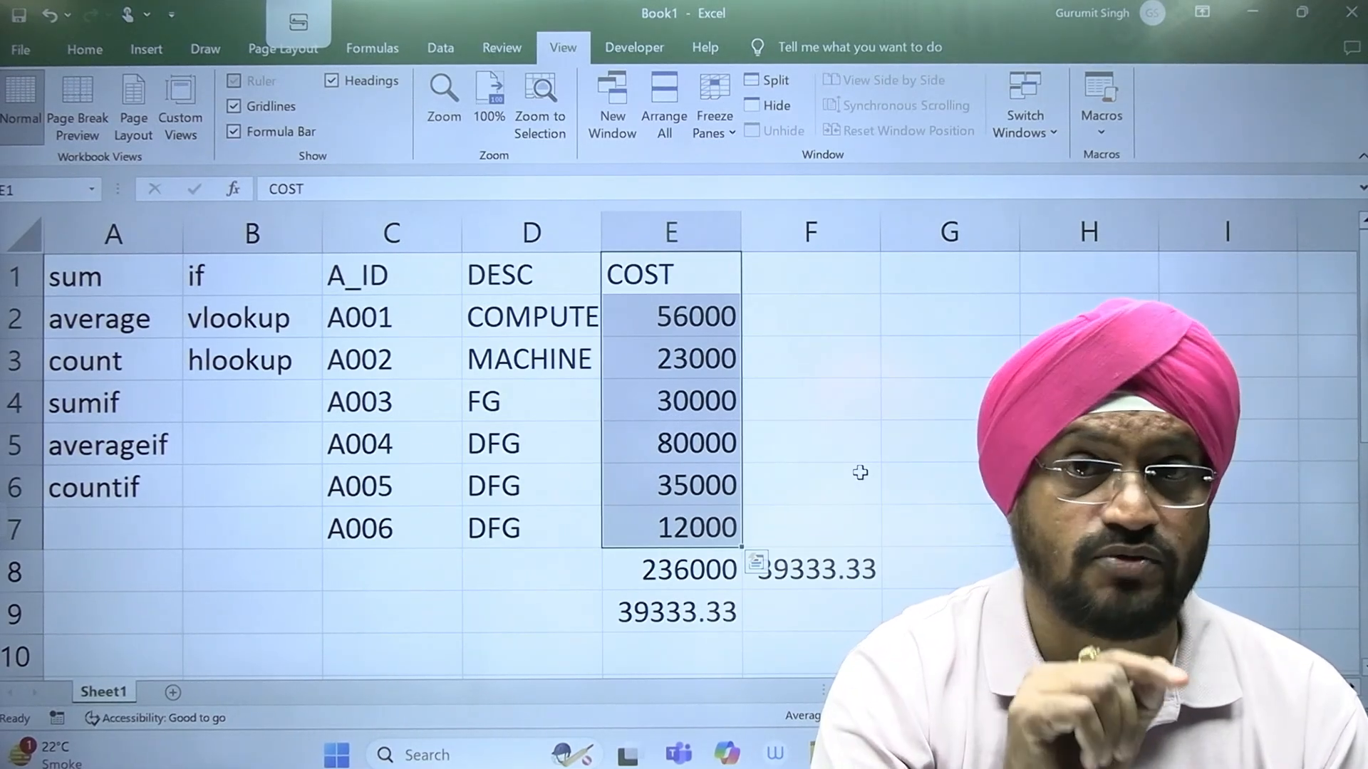
{"action": "left_click", "coordinate": [649, 286]}
{"action": "left_click", "coordinate": [702, 325]}
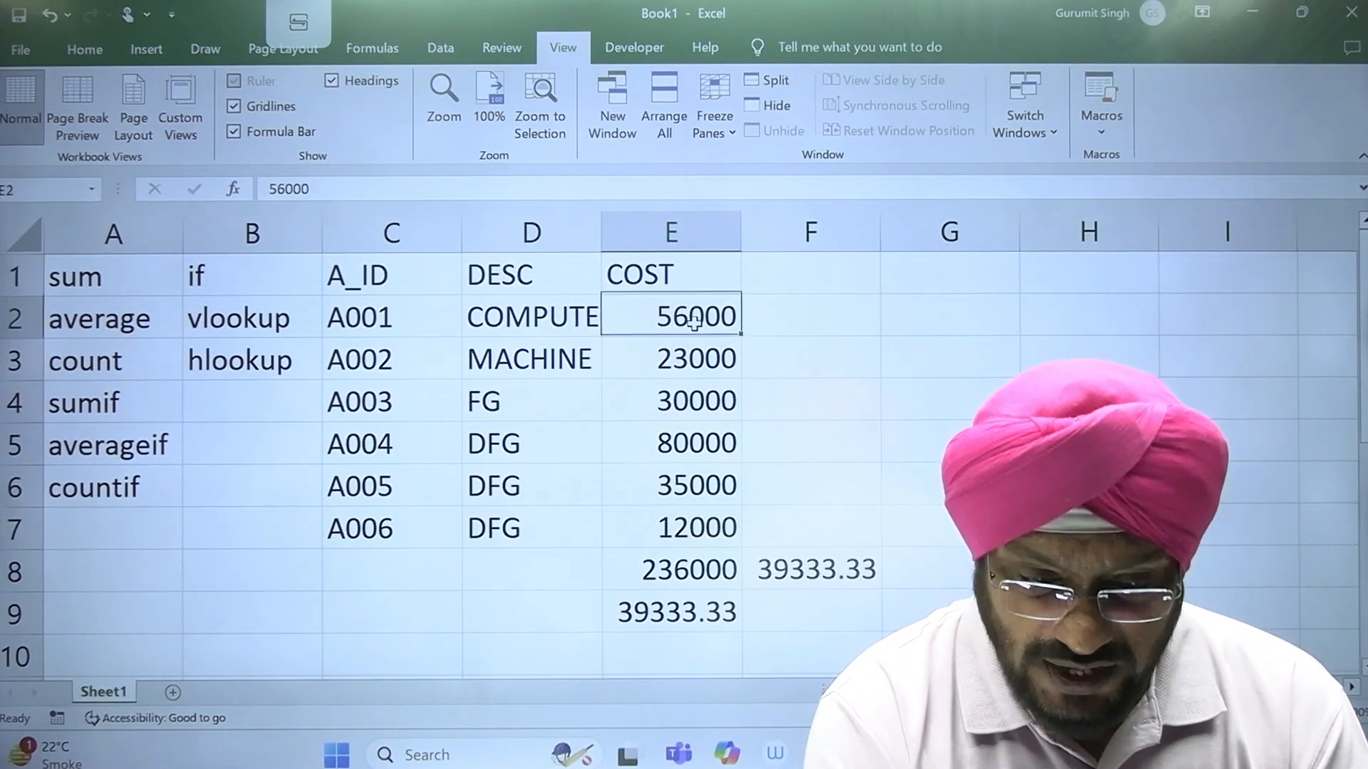
Step: Count the numeric entries of the COST column, header included, in cell C9 with the formula =COUNT(E1:E7), and review the counted cells
{"action": "left_click", "coordinate": [368, 613]}
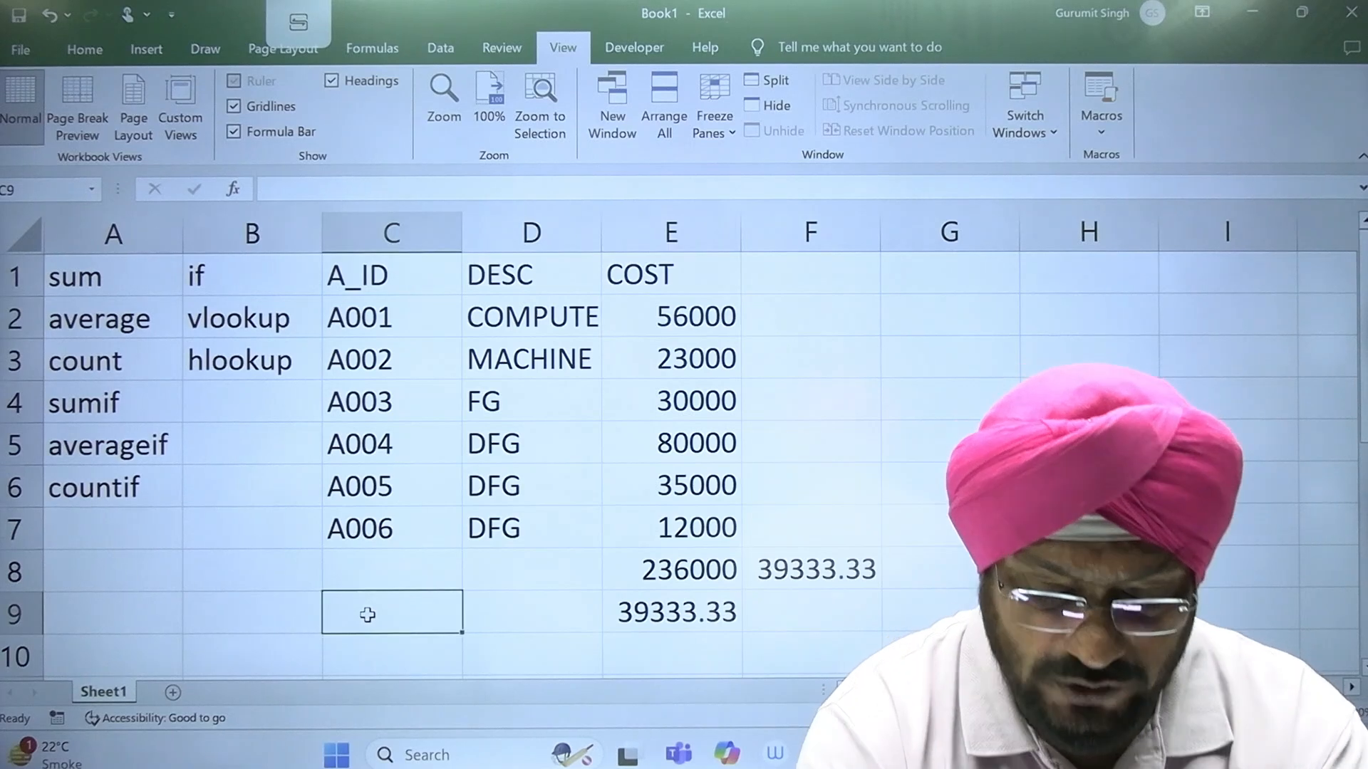
{"action": "type", "text": "=COUNT"}
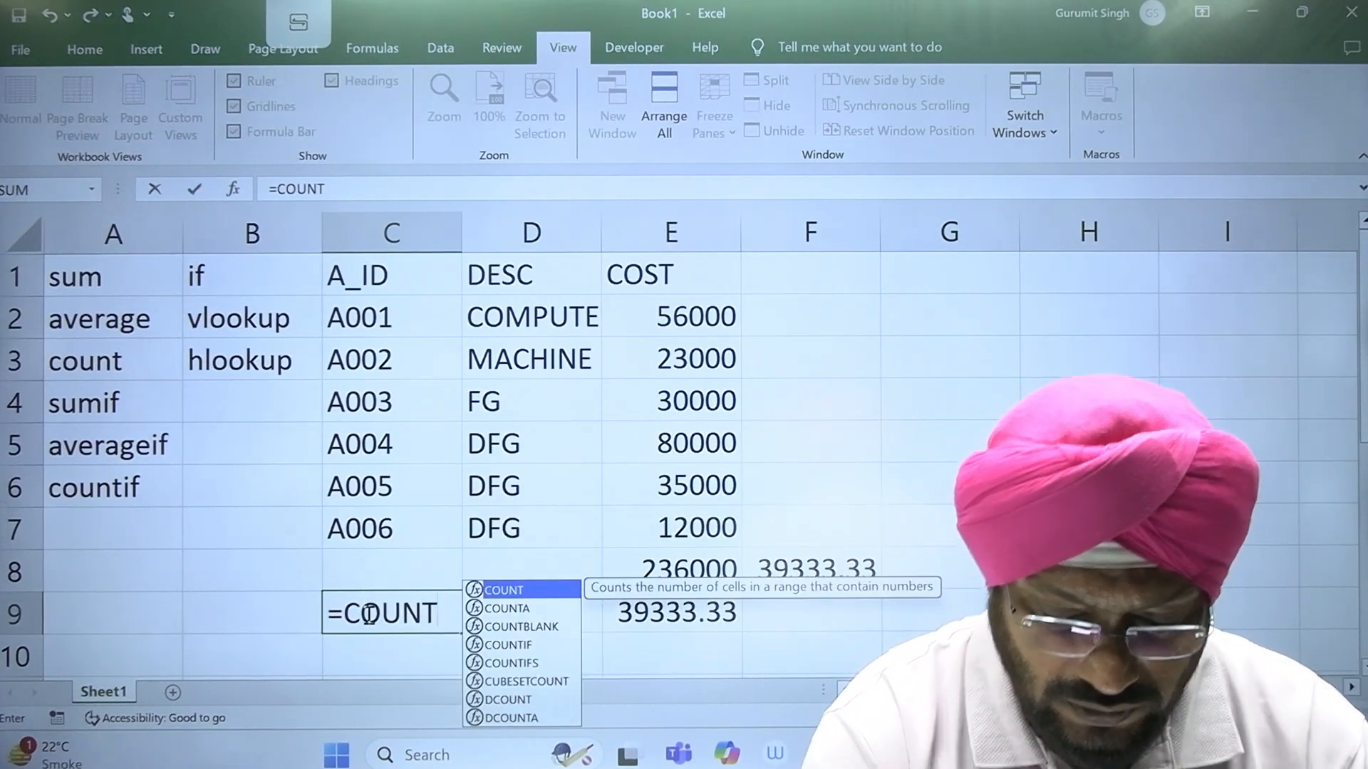
{"action": "type", "text": "("}
{"action": "left_click_drag", "start_coordinate": [678, 527], "coordinate": [706, 265]}
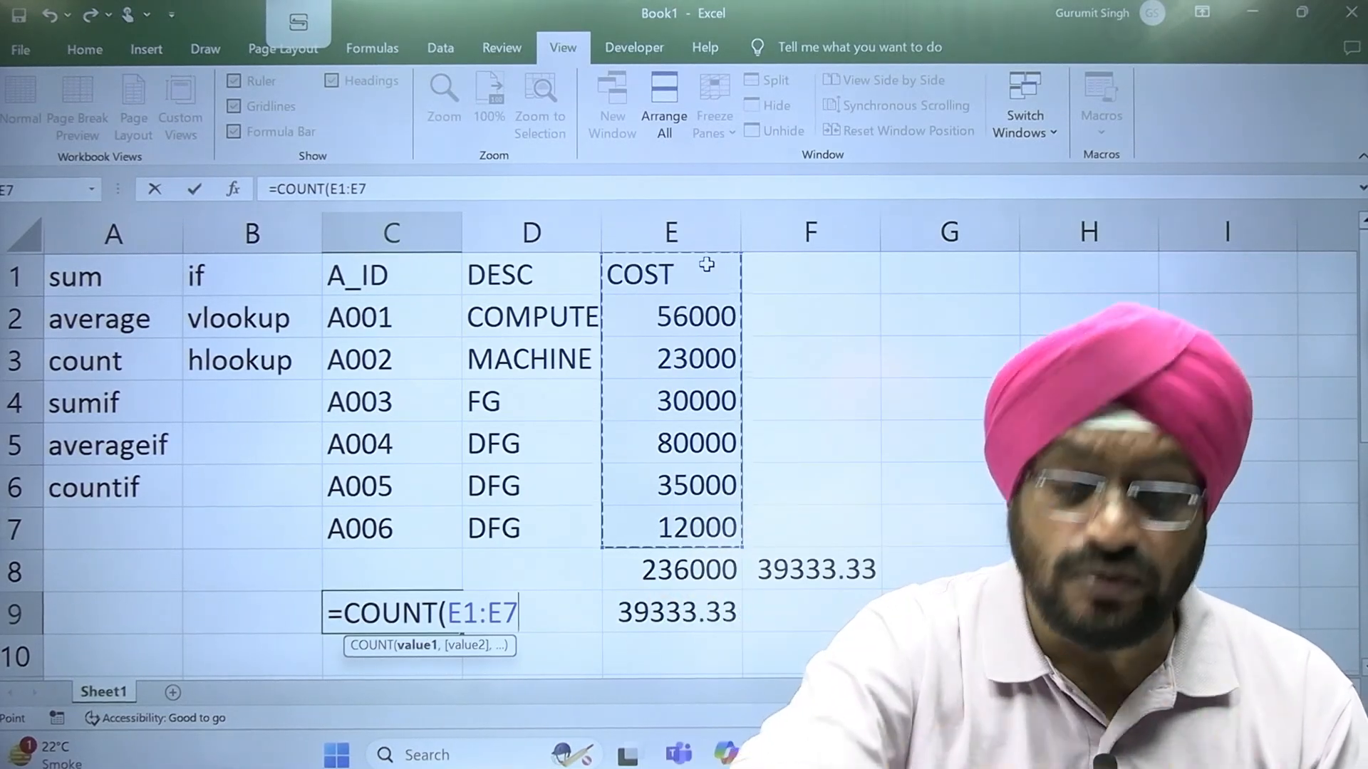
{"action": "type", "text": ")"}
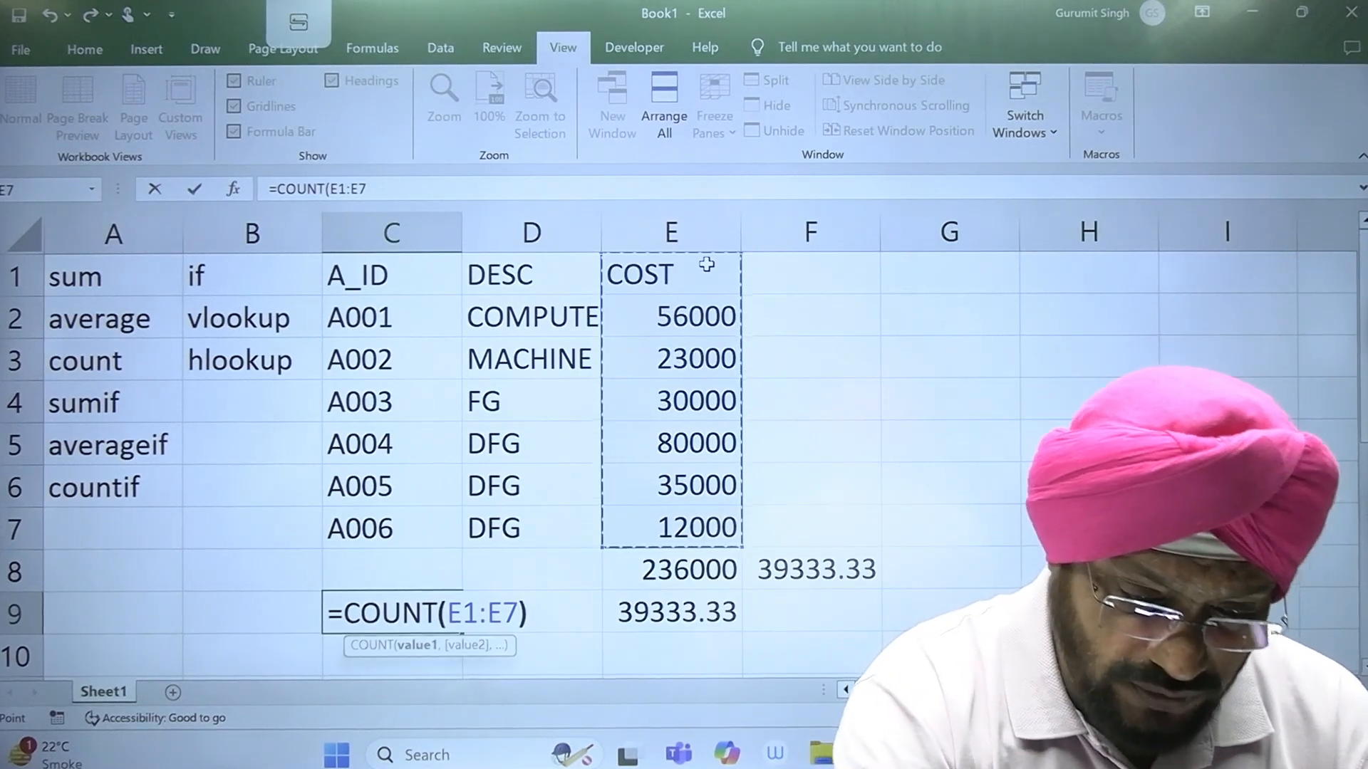
{"action": "key", "text": "Return"}
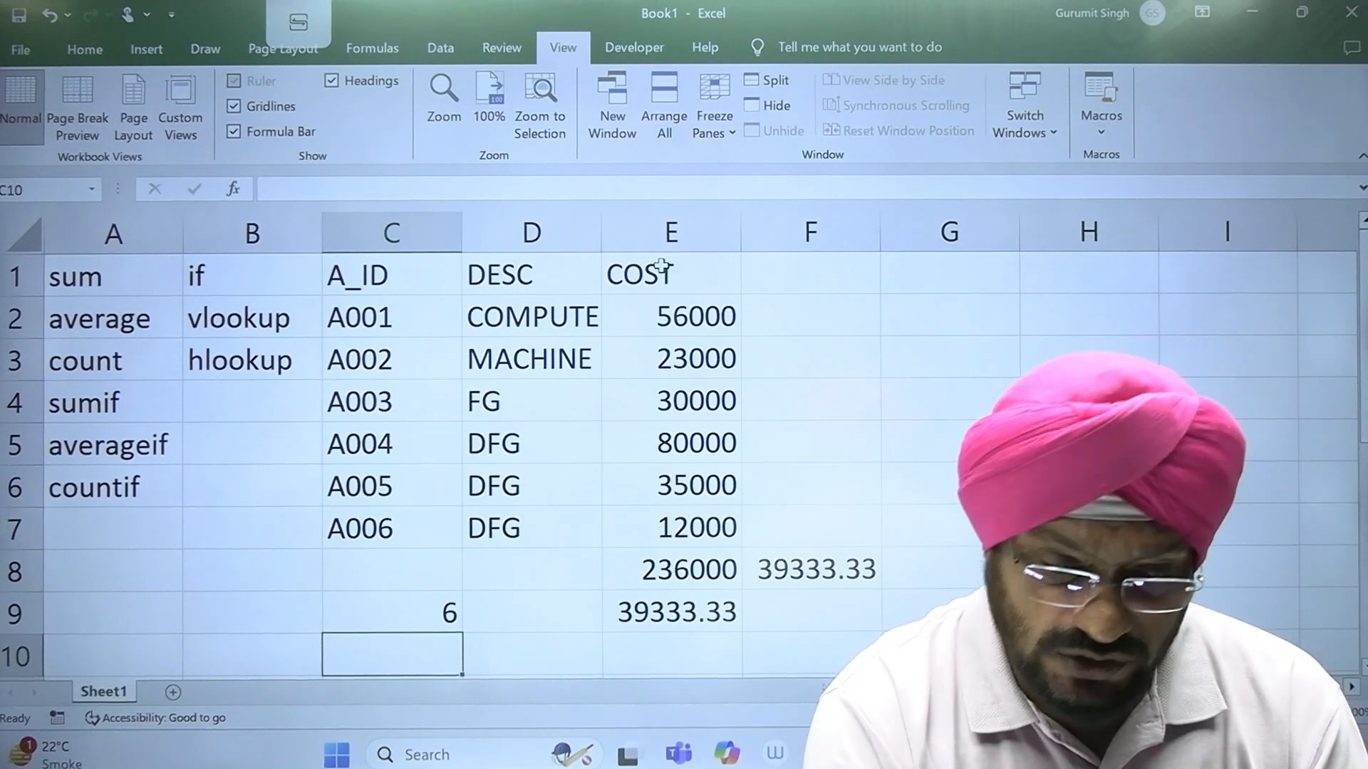
{"action": "left_click", "coordinate": [661, 266]}
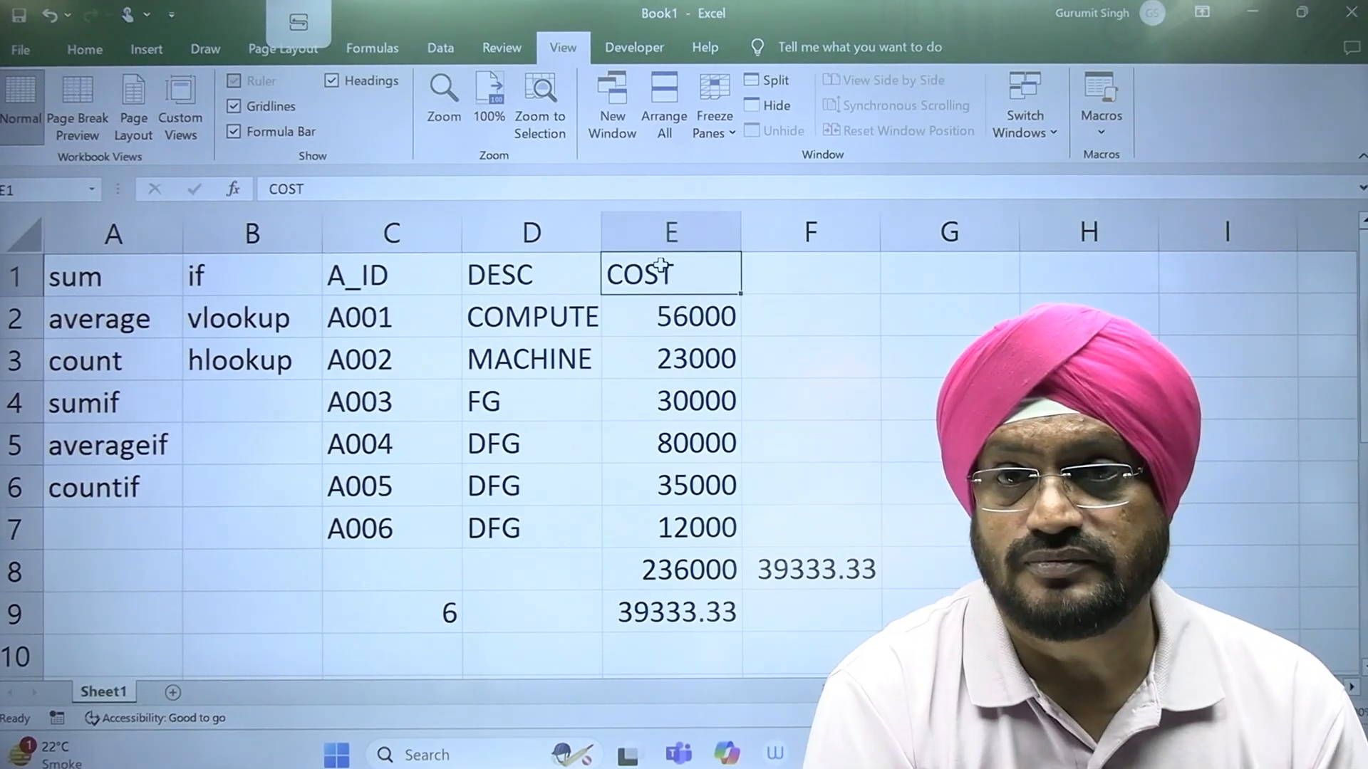
{"action": "left_click_drag", "start_coordinate": [715, 311], "coordinate": [719, 527]}
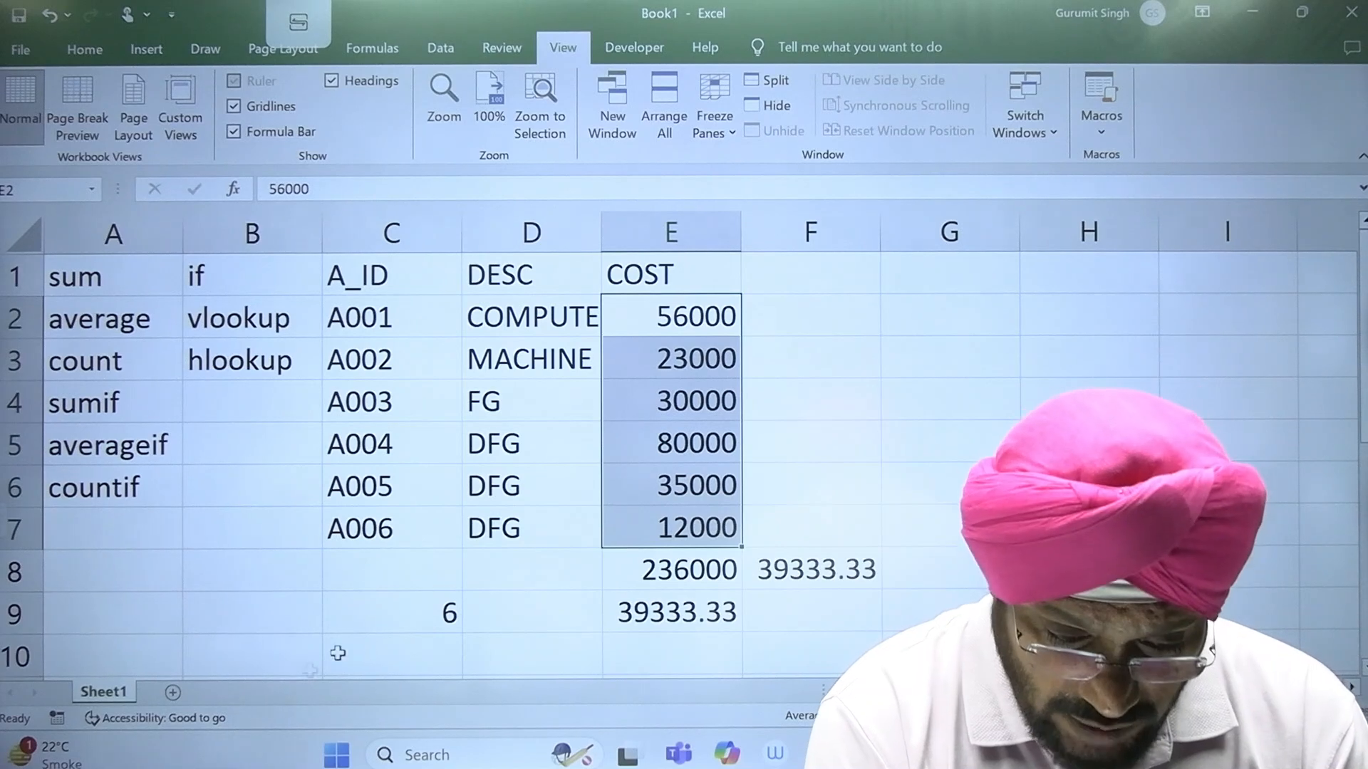
Step: Clear the DESC entries in D4:D7 and fit the width of column D to its contents
{"action": "left_click", "coordinate": [407, 617]}
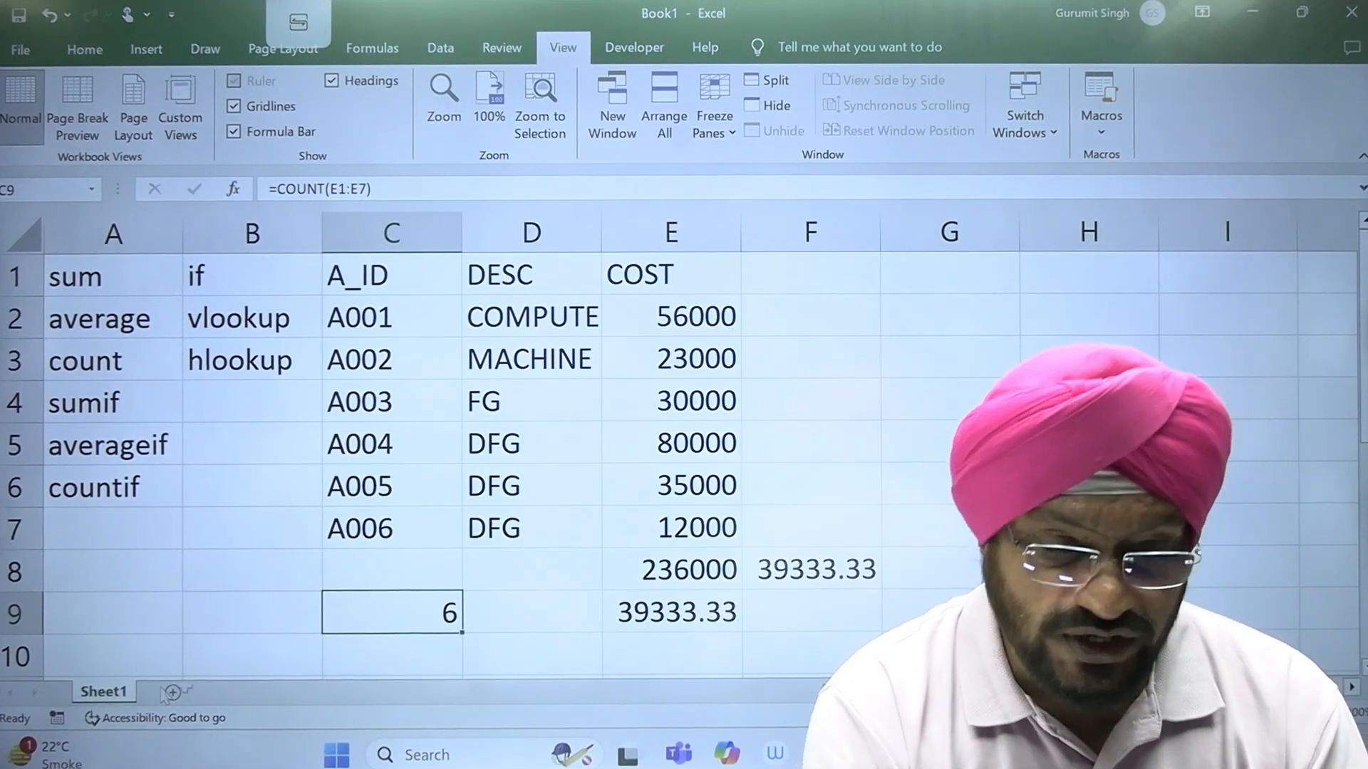
{"action": "left_click_drag", "start_coordinate": [539, 399], "coordinate": [530, 514]}
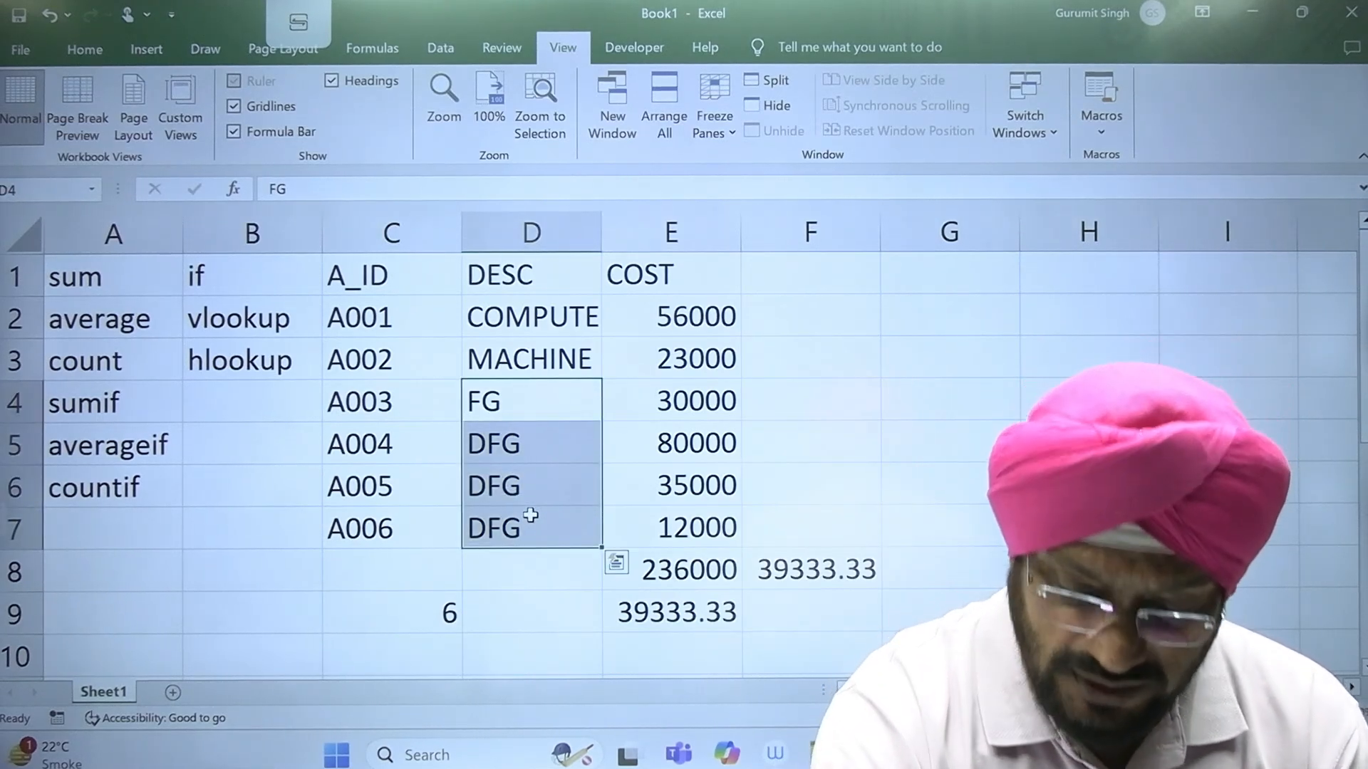
{"action": "key", "text": "Delete"}
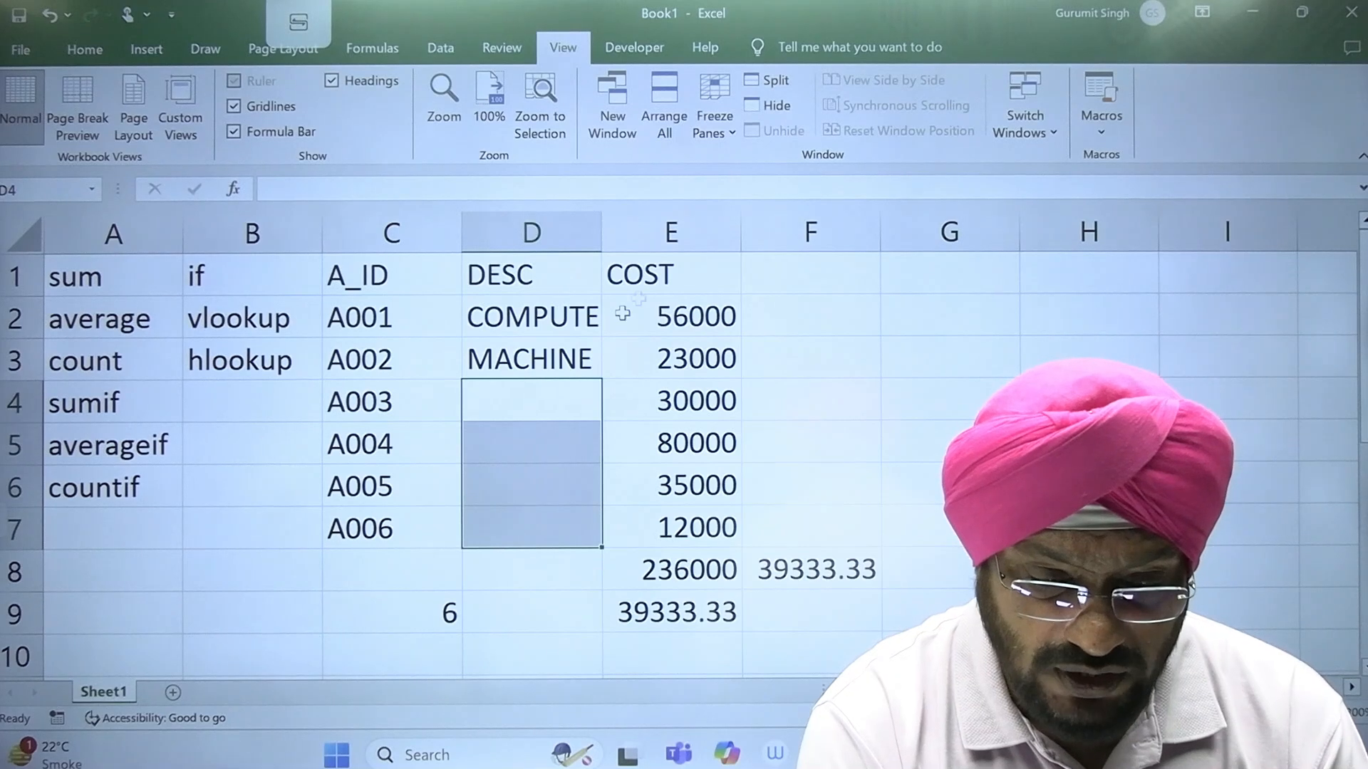
{"action": "double_click", "coordinate": [600, 220]}
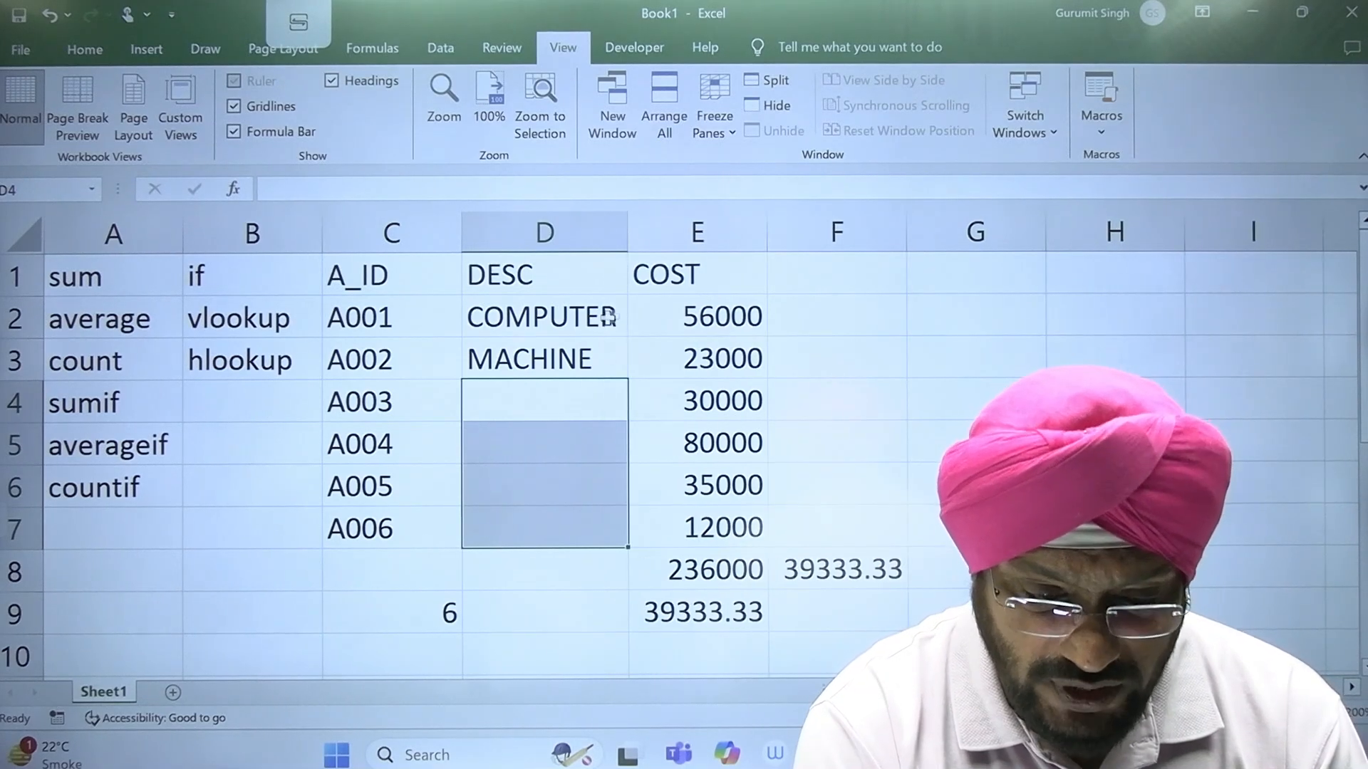
Step: Enter the descriptions COMPUTER, MACHINE, COMPUTER and COMPUTER in cells D4 to D7
{"action": "left_click", "coordinate": [558, 403]}
{"action": "type", "text": "CO"}
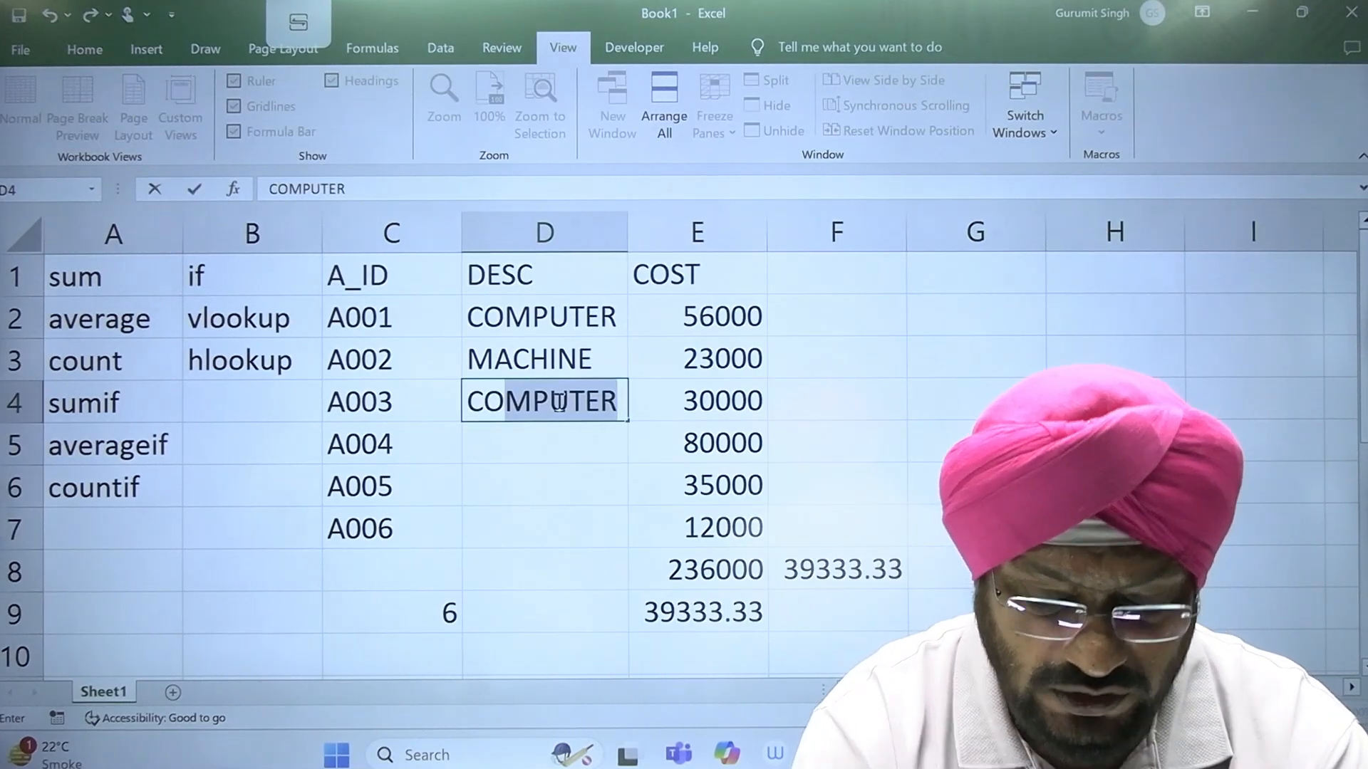
{"action": "key", "text": "Return"}
{"action": "type", "text": "M"}
{"action": "key", "text": "Return"}
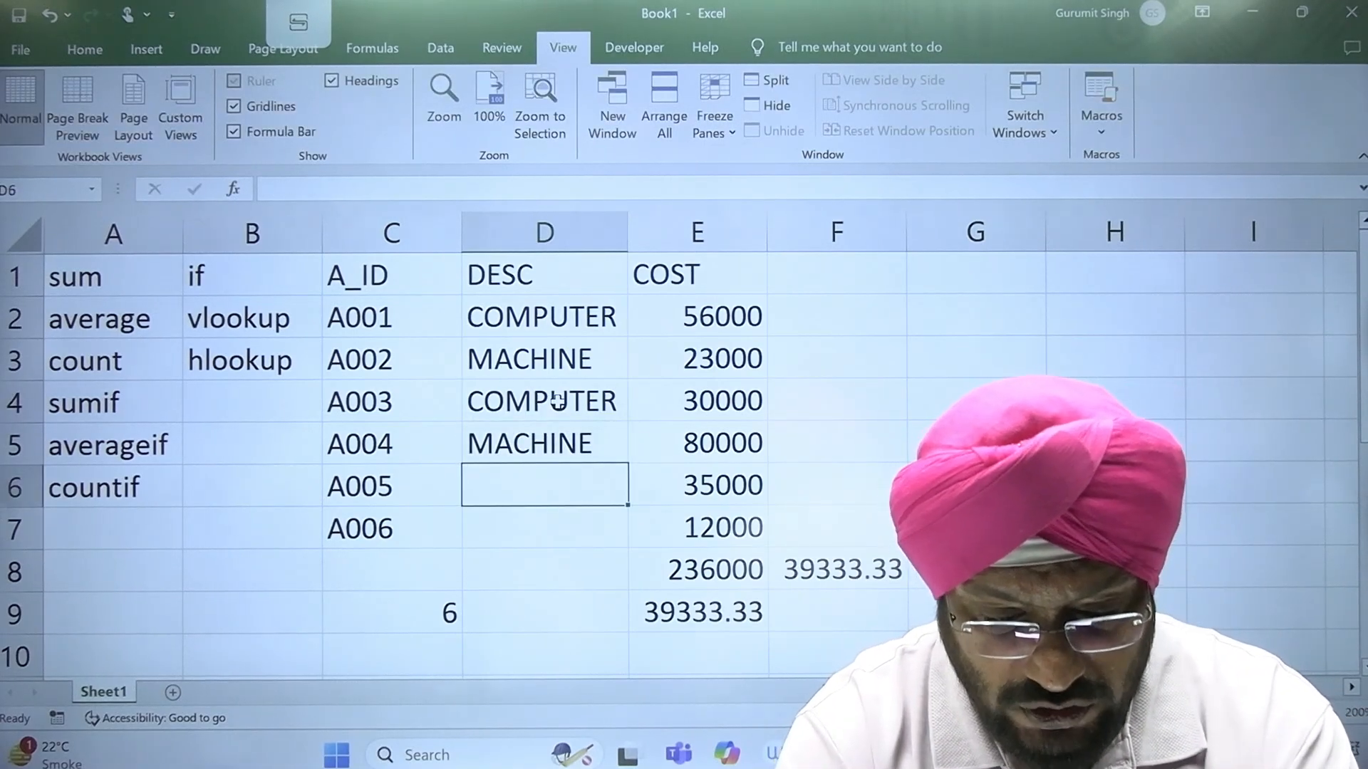
{"action": "type", "text": "C"}
{"action": "key", "text": "Return"}
{"action": "type", "text": "C"}
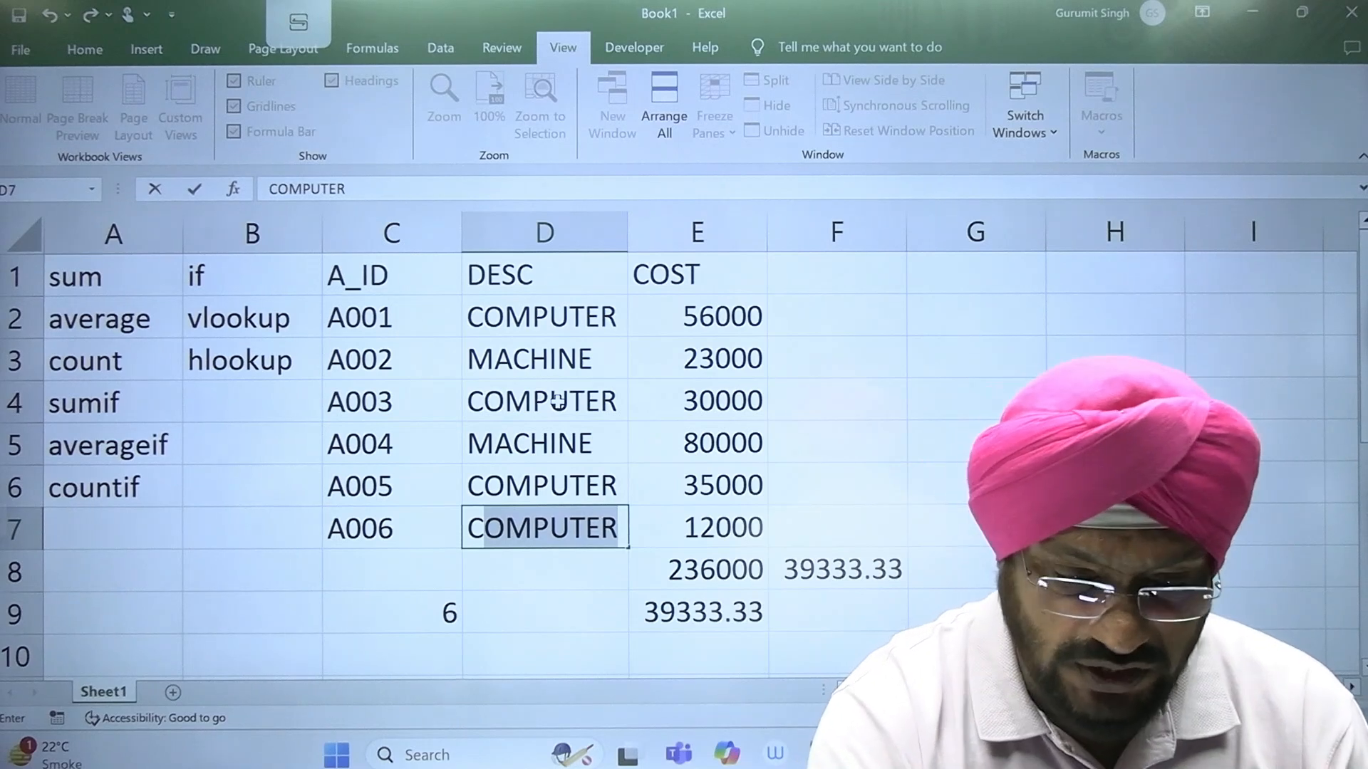
{"action": "left_click", "coordinate": [558, 400]}
Step: Review which rows of the DESC column contain COMPUTER, checking cells D2, D4, D6 and D7
{"action": "key", "text": "Up"}
{"action": "key", "text": "Up"}
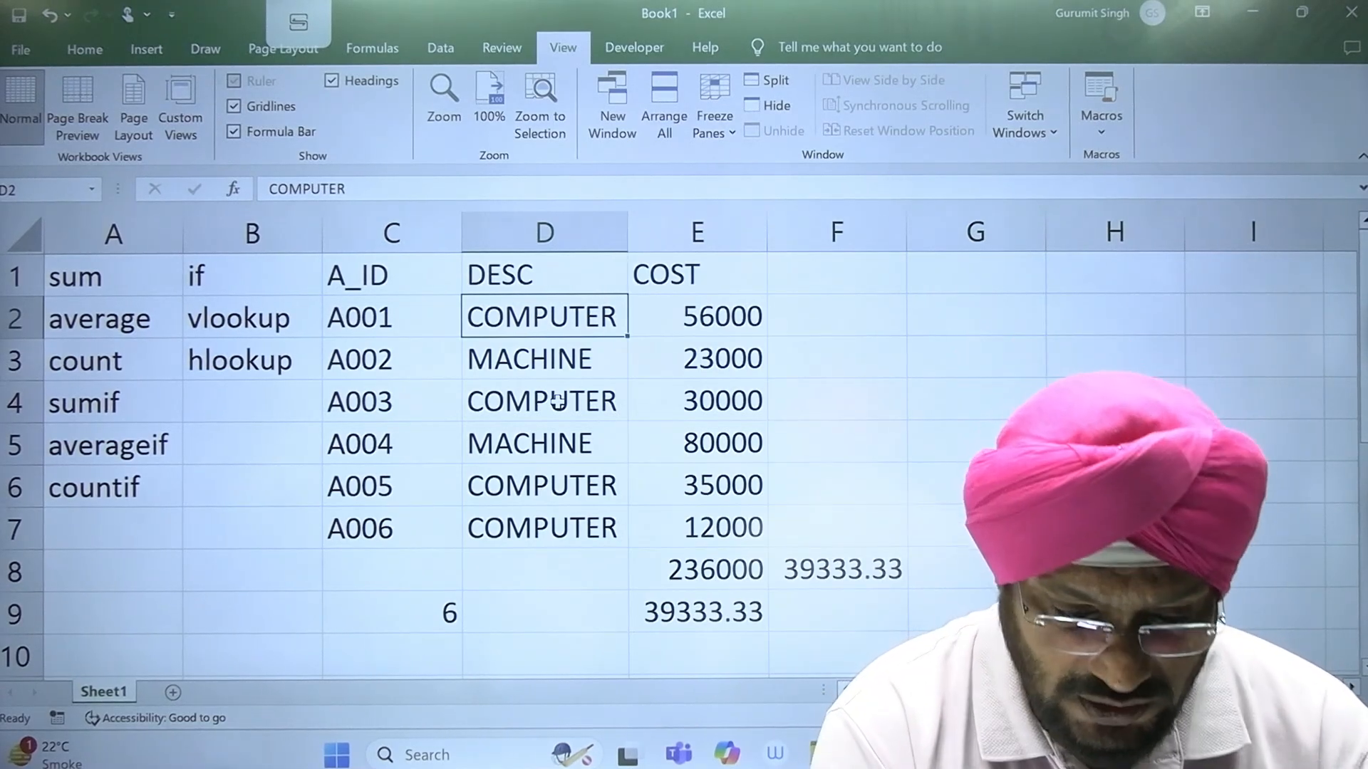
{"action": "left_click", "coordinate": [591, 511]}
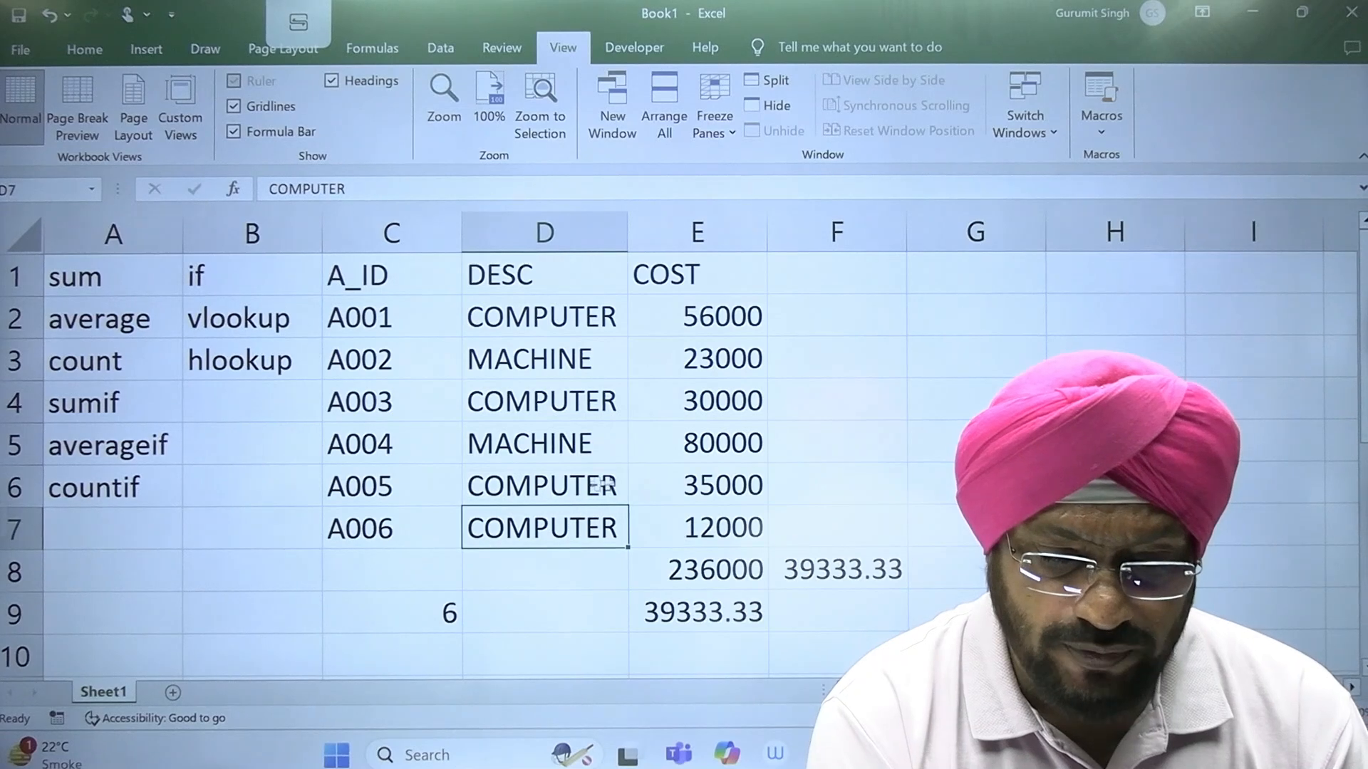
{"action": "left_click", "coordinate": [580, 489]}
{"action": "left_click", "coordinate": [578, 401]}
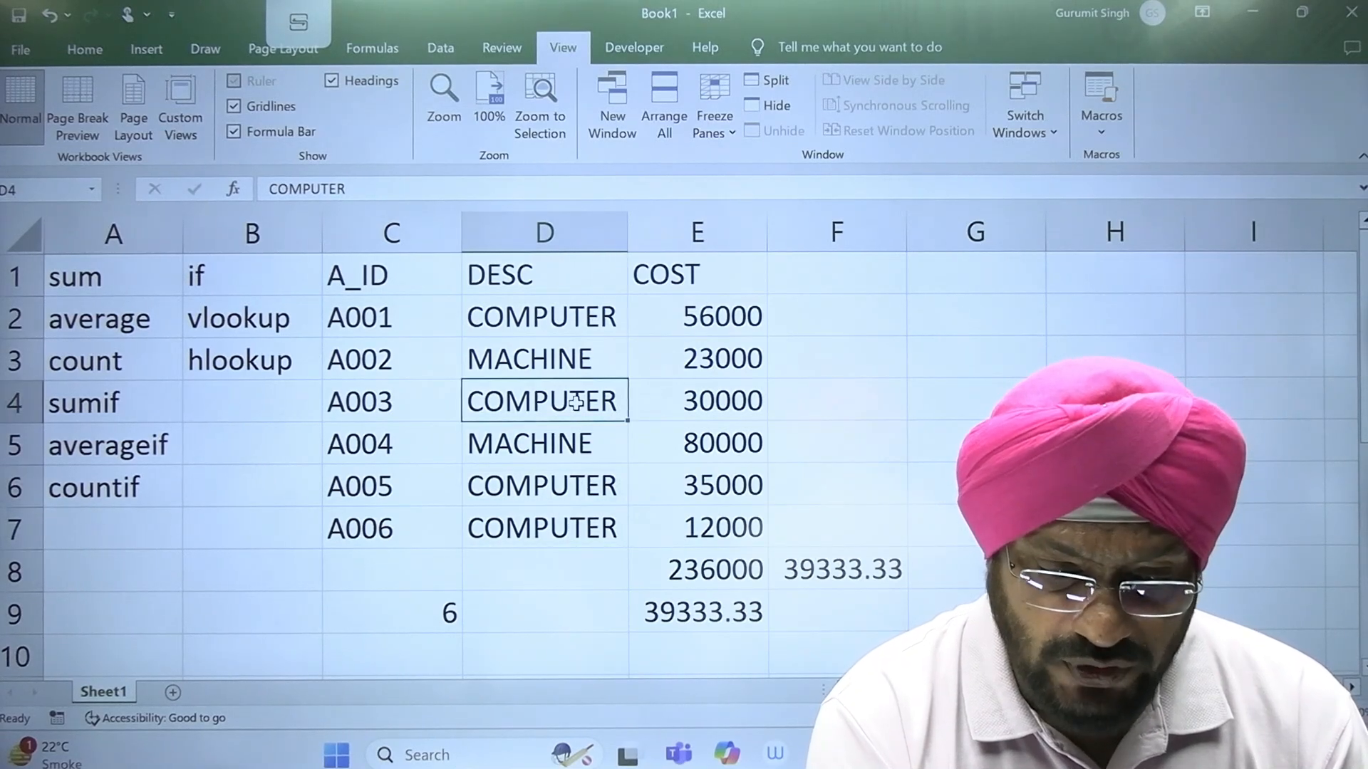
{"action": "left_click", "coordinate": [585, 316]}
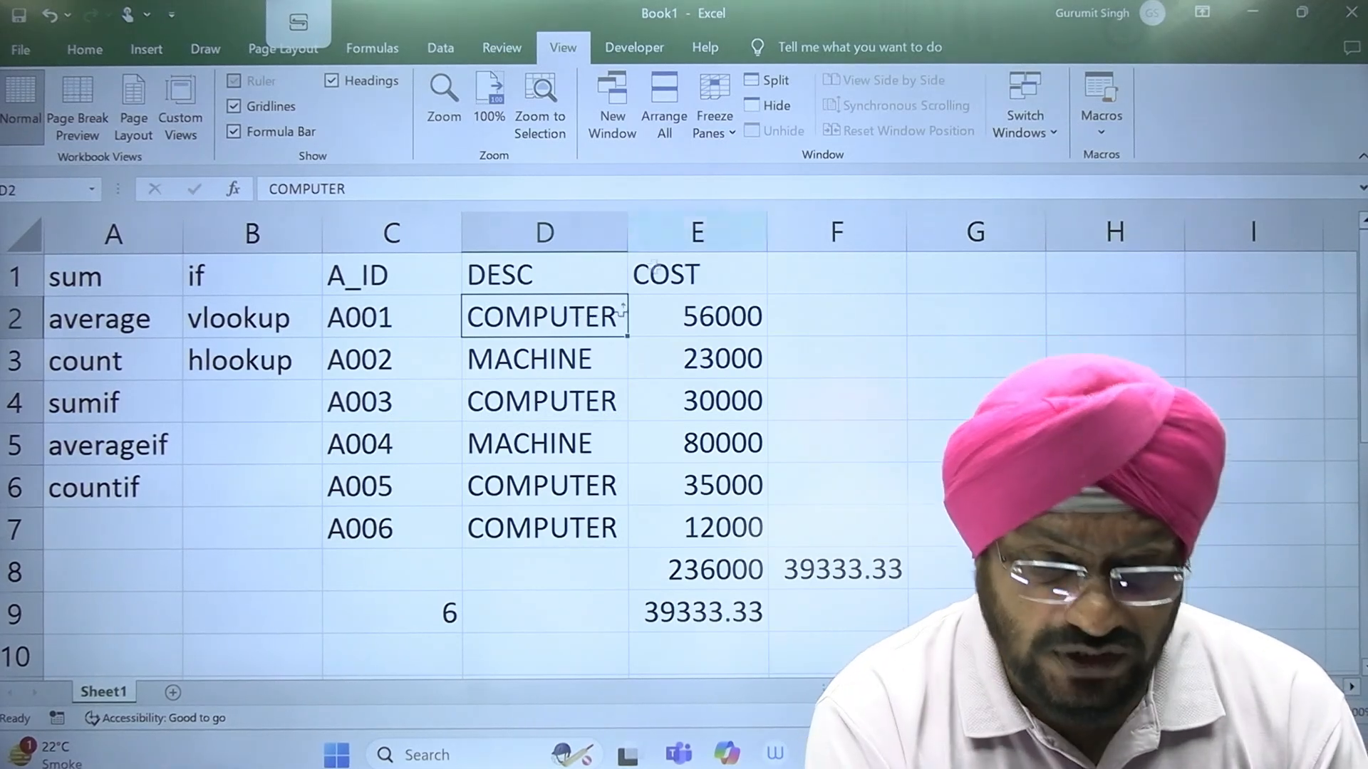
{"action": "left_click", "coordinate": [545, 532]}
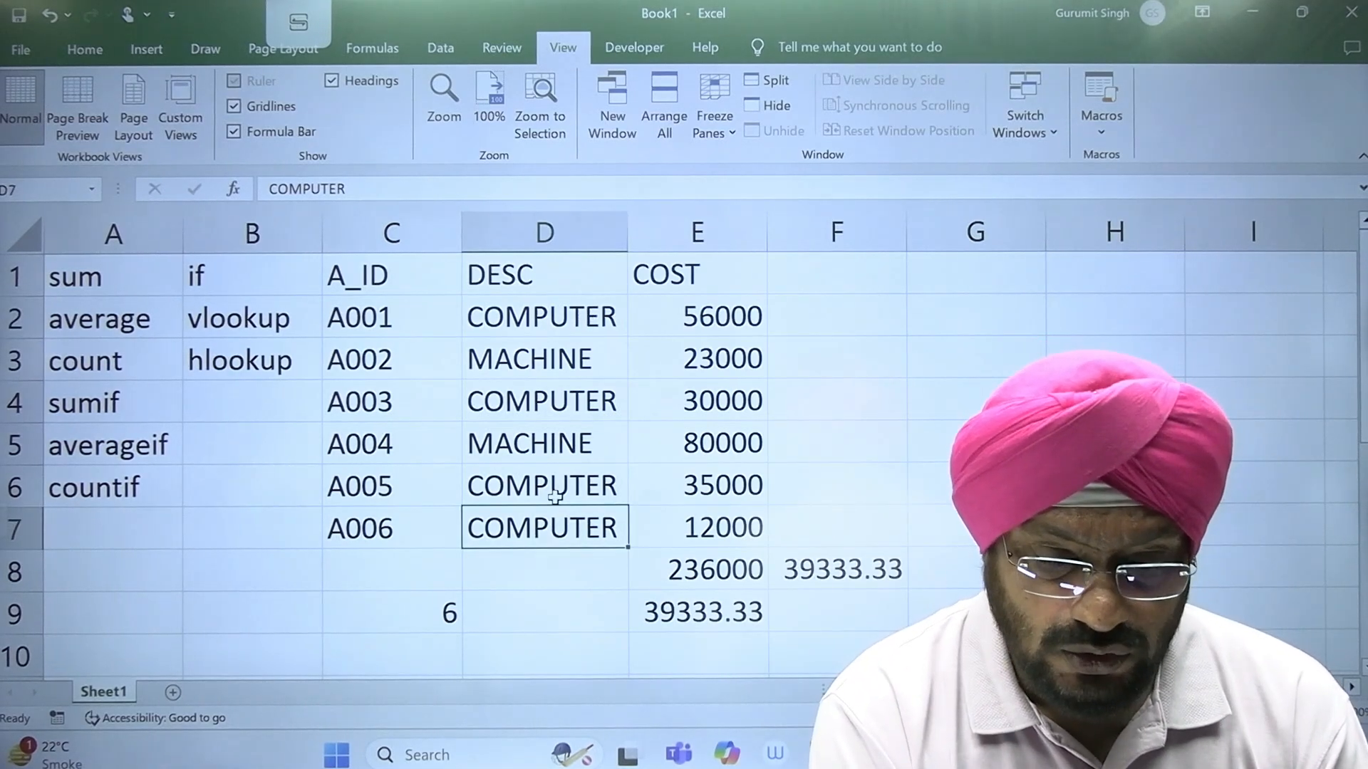
{"action": "left_click", "coordinate": [552, 491]}
{"action": "left_click", "coordinate": [601, 401]}
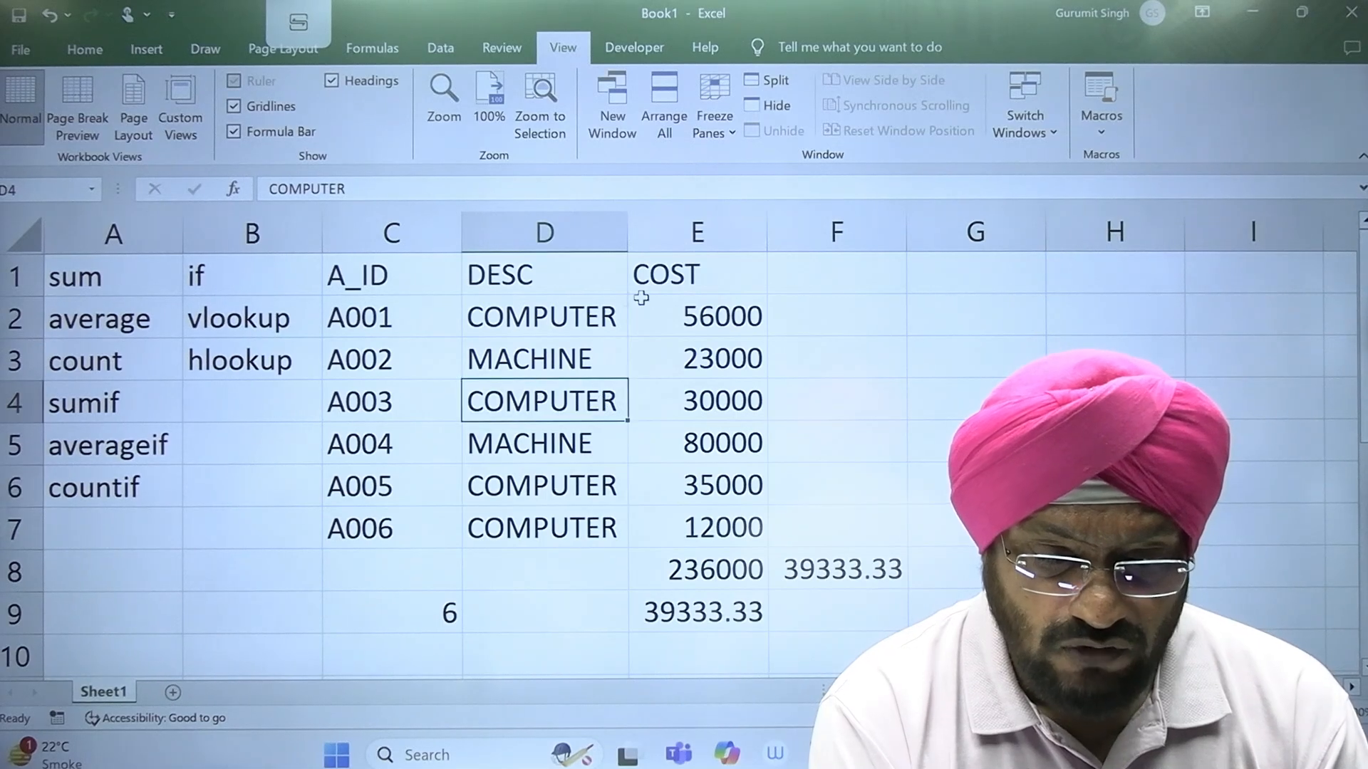
{"action": "left_click", "coordinate": [600, 319]}
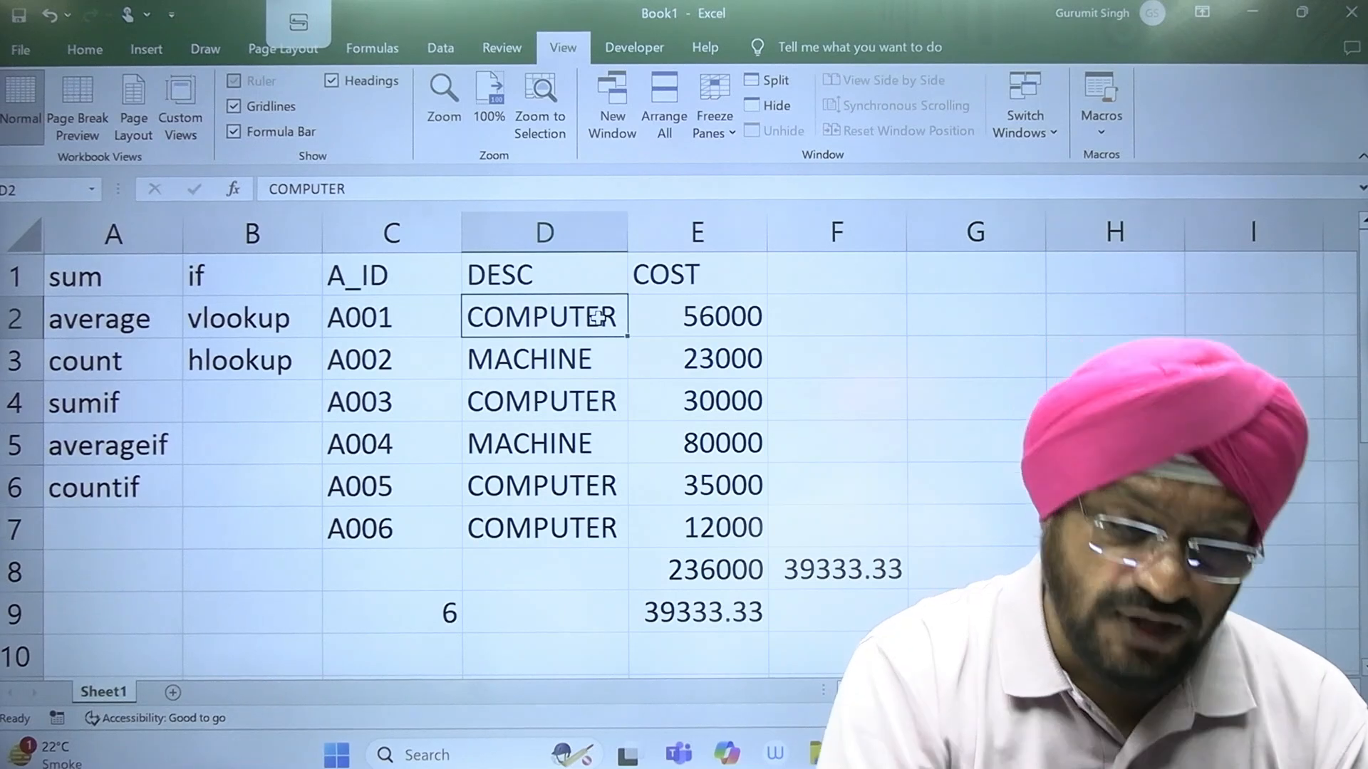
Step: Set the worksheet zoom to a custom magnification of 150%
{"action": "left_click", "coordinate": [444, 100]}
{"action": "left_click", "coordinate": [276, 613]}
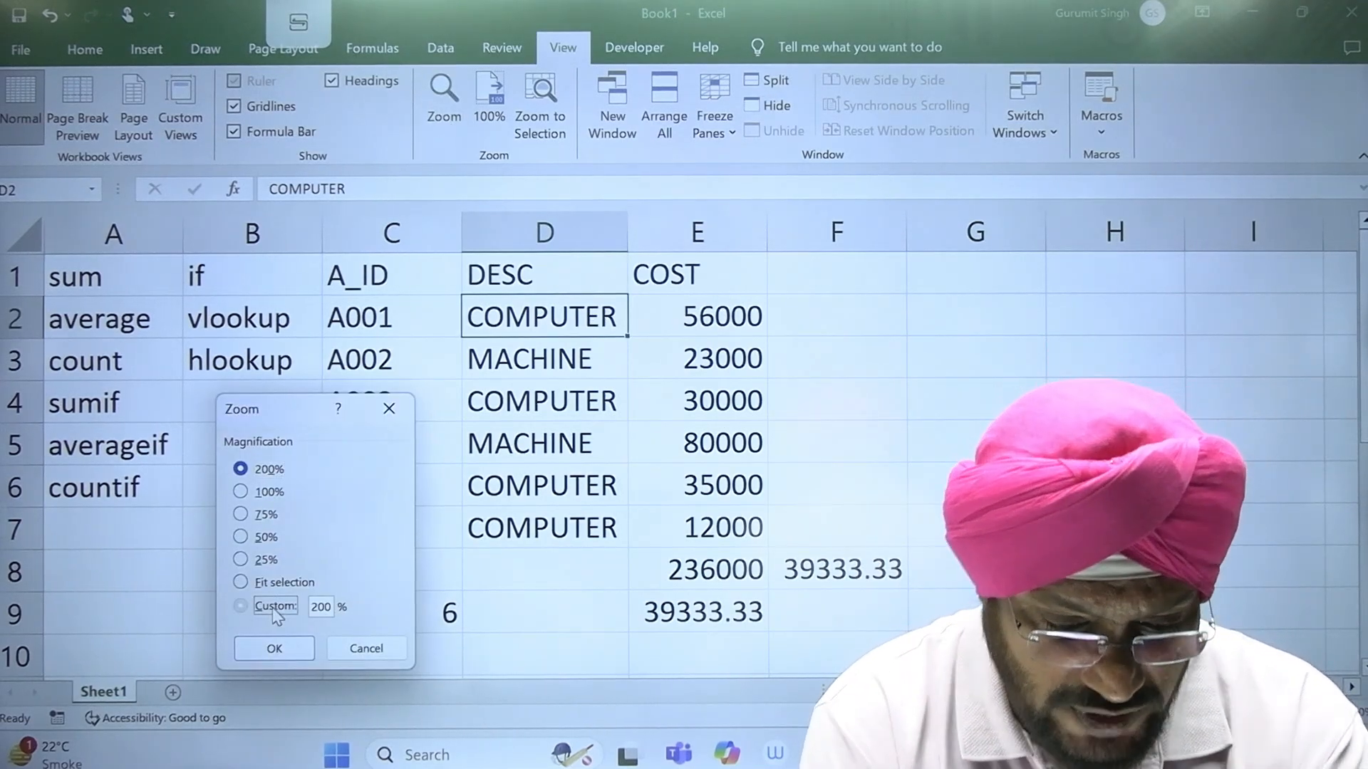
{"action": "type", "text": "150"}
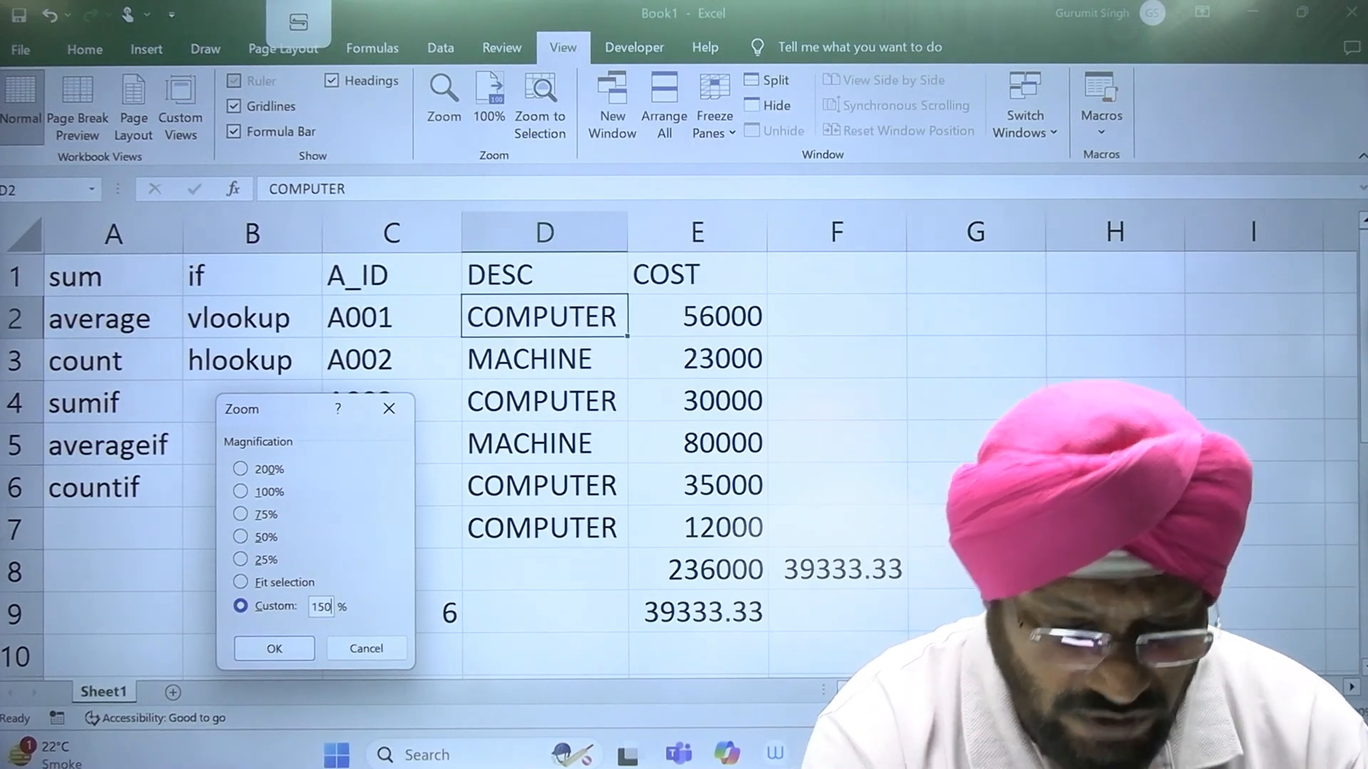
{"action": "key", "text": "Return"}
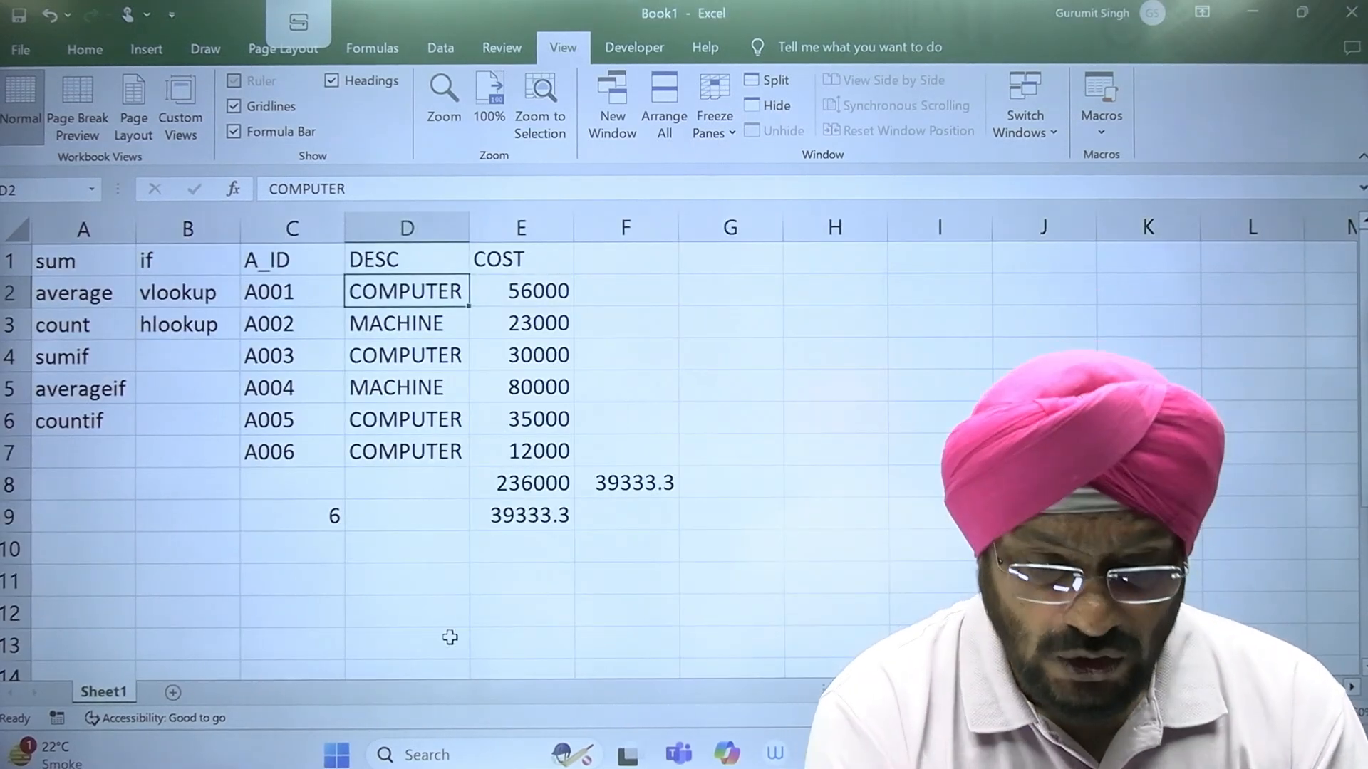
{"action": "left_click", "coordinate": [450, 637]}
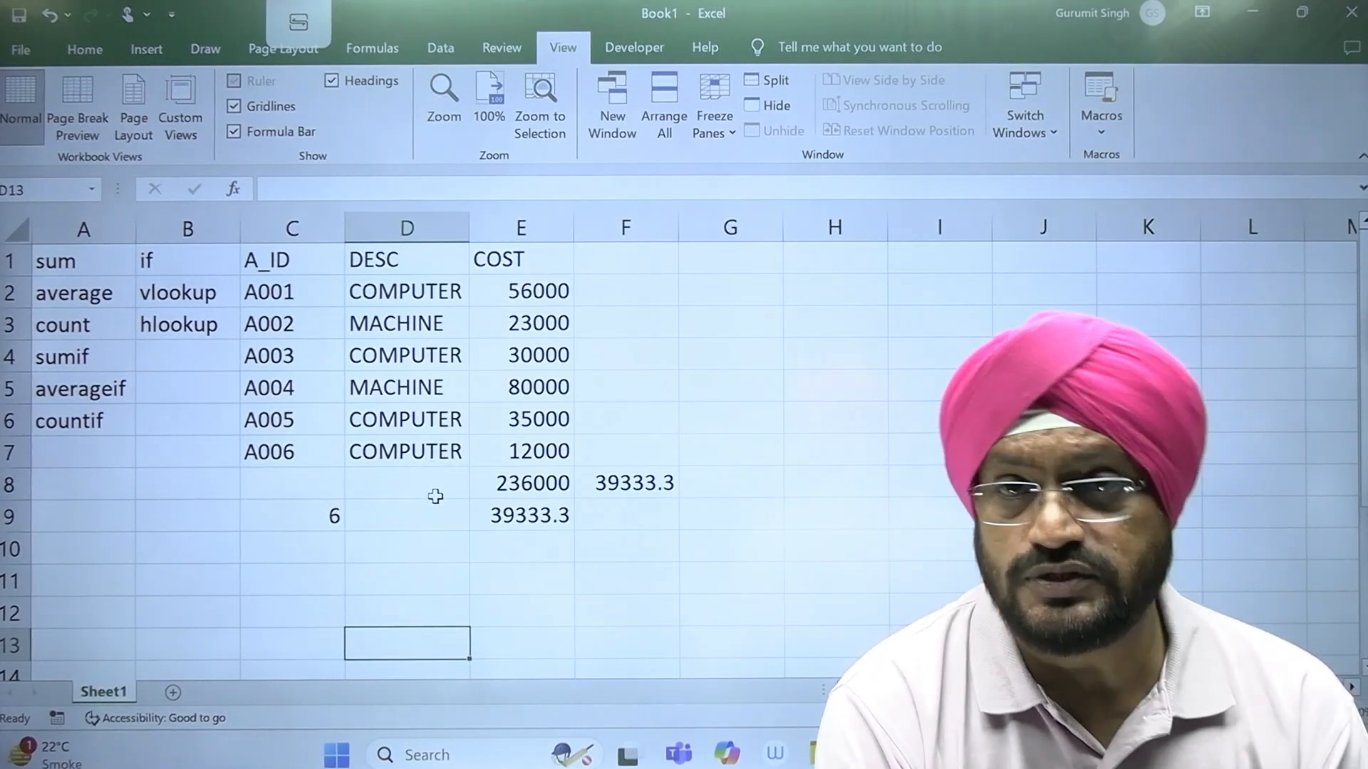
Step: Count the COMPUTER entries of the DESC column in cell C11 with the formula =COUNTIF(D2:D7,"COMPUTER")
{"action": "left_click", "coordinate": [98, 420]}
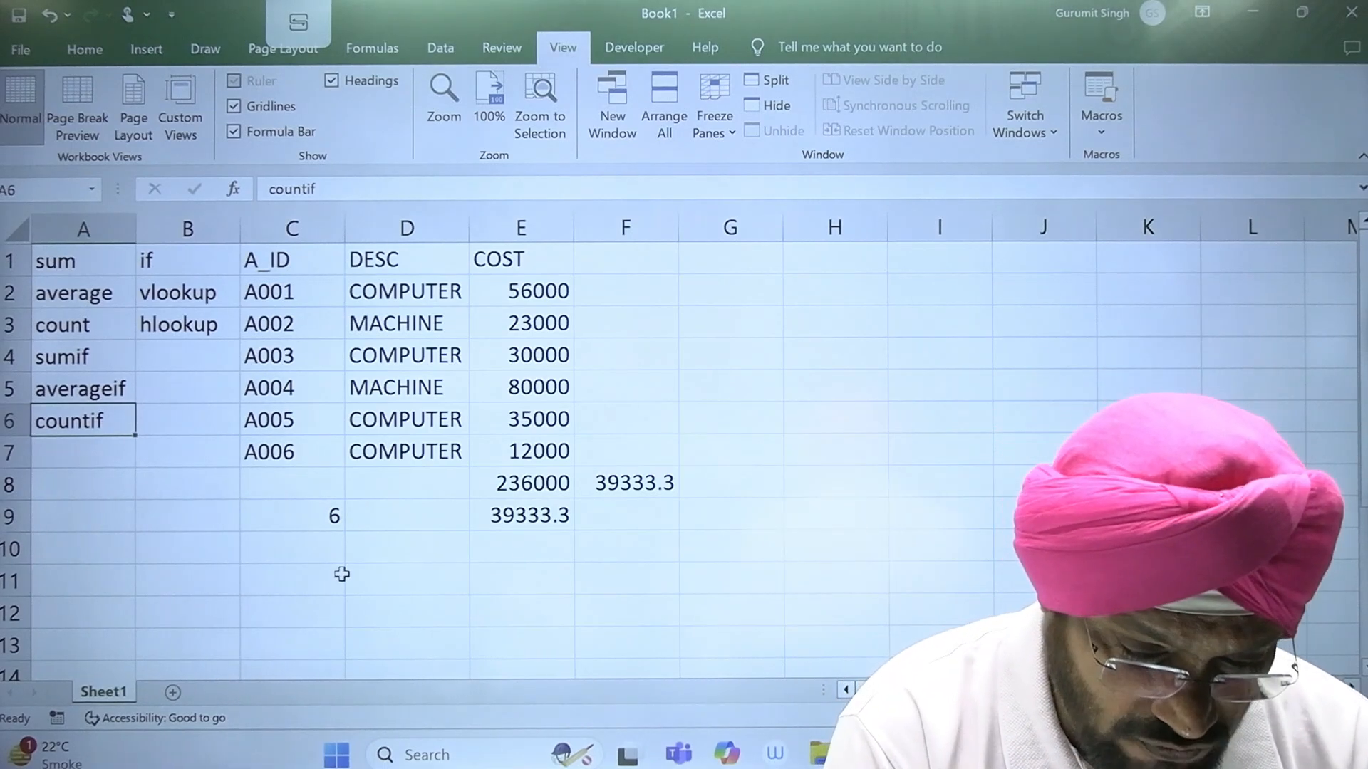
{"action": "left_click", "coordinate": [342, 581]}
{"action": "type", "text": "=COU"}
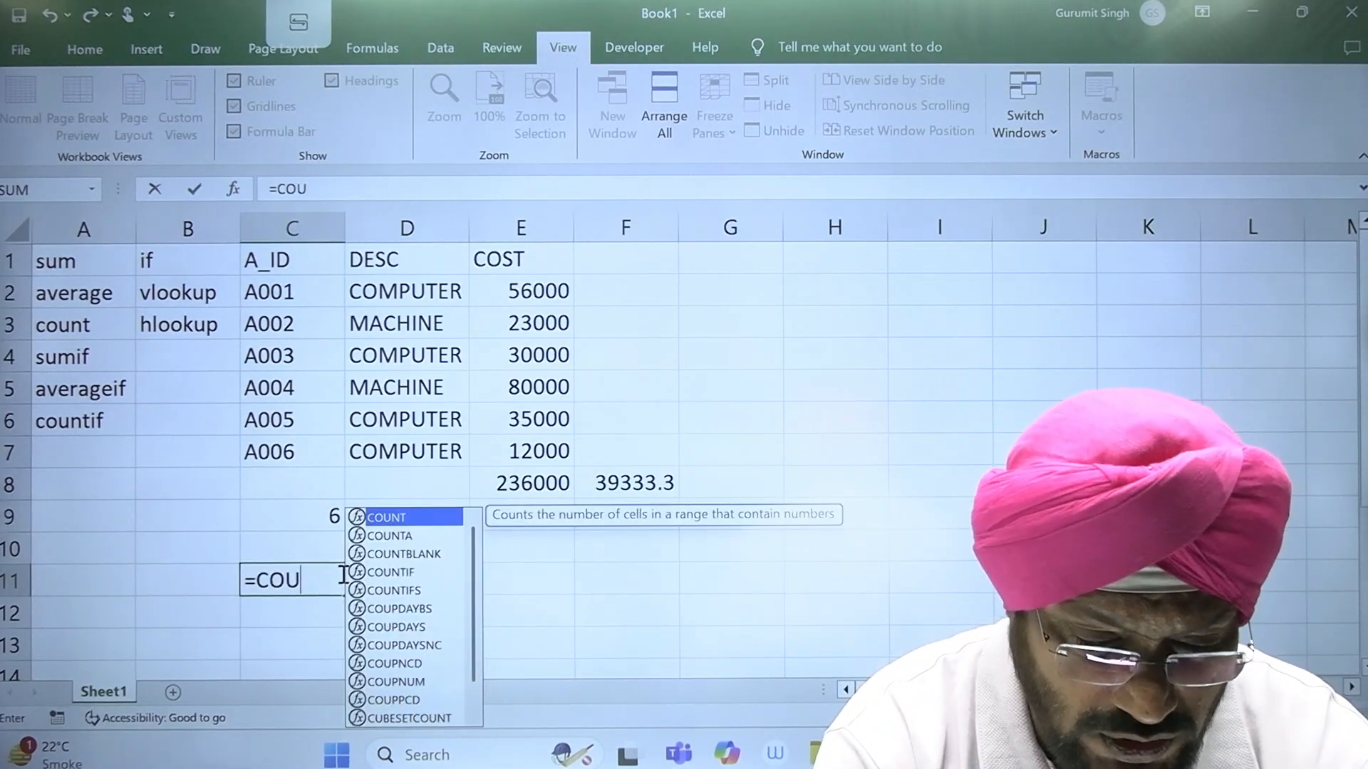
{"action": "type", "text": "NTIF("}
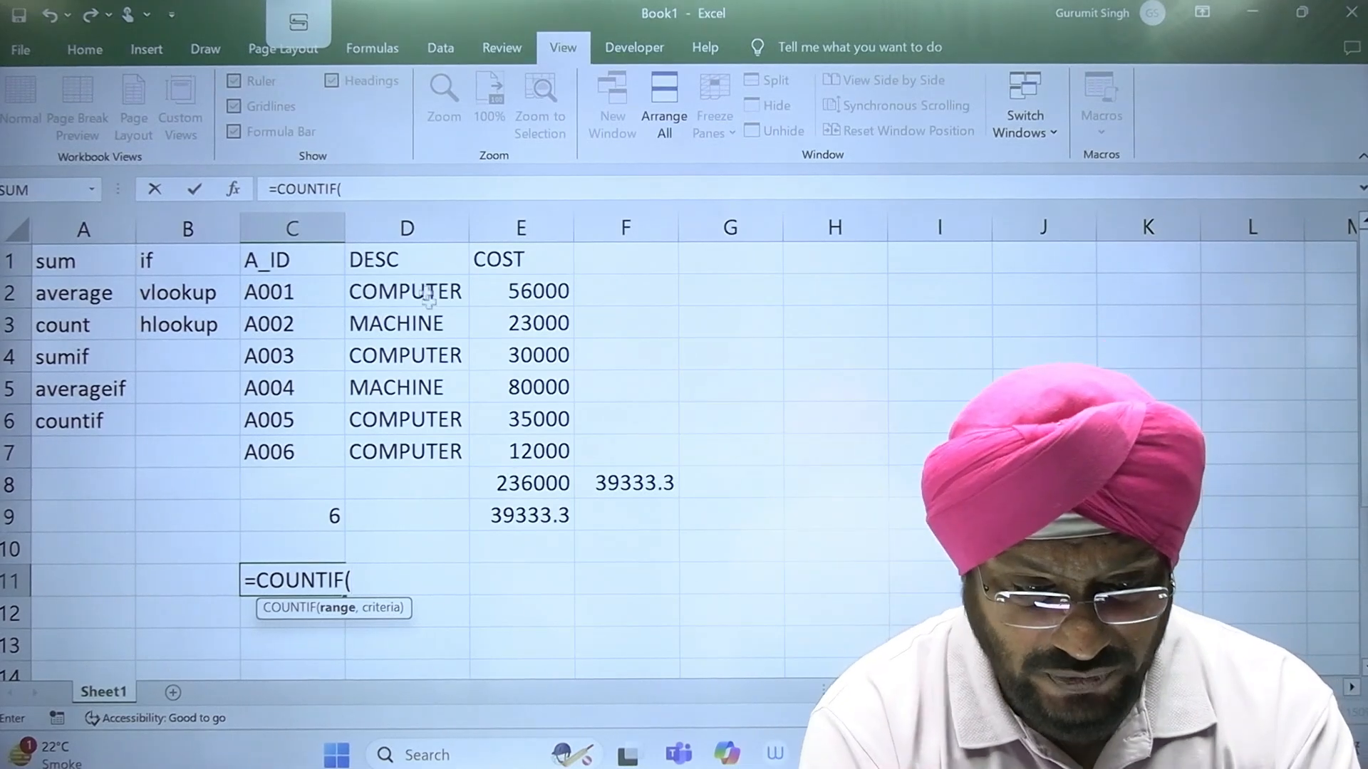
{"action": "left_click_drag", "start_coordinate": [427, 295], "coordinate": [417, 446]}
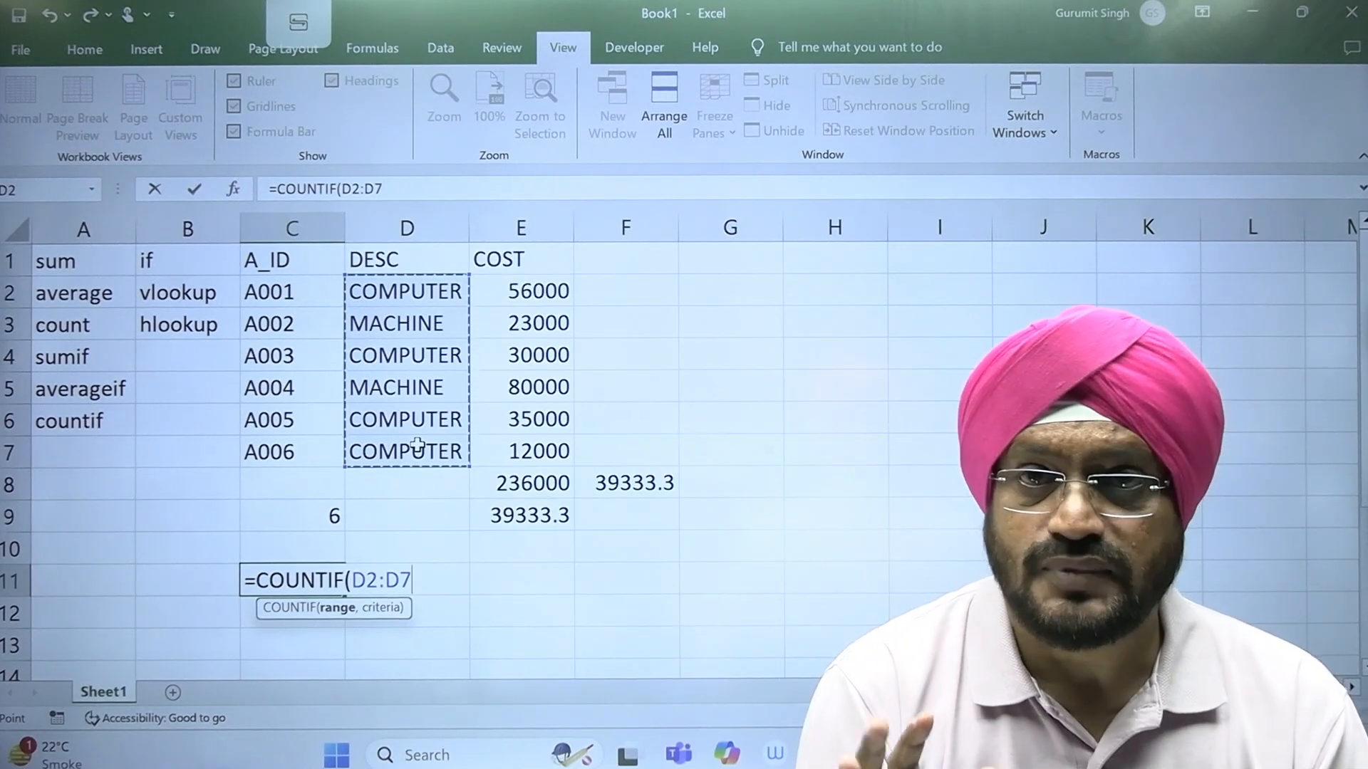
{"action": "type", "text": ","}
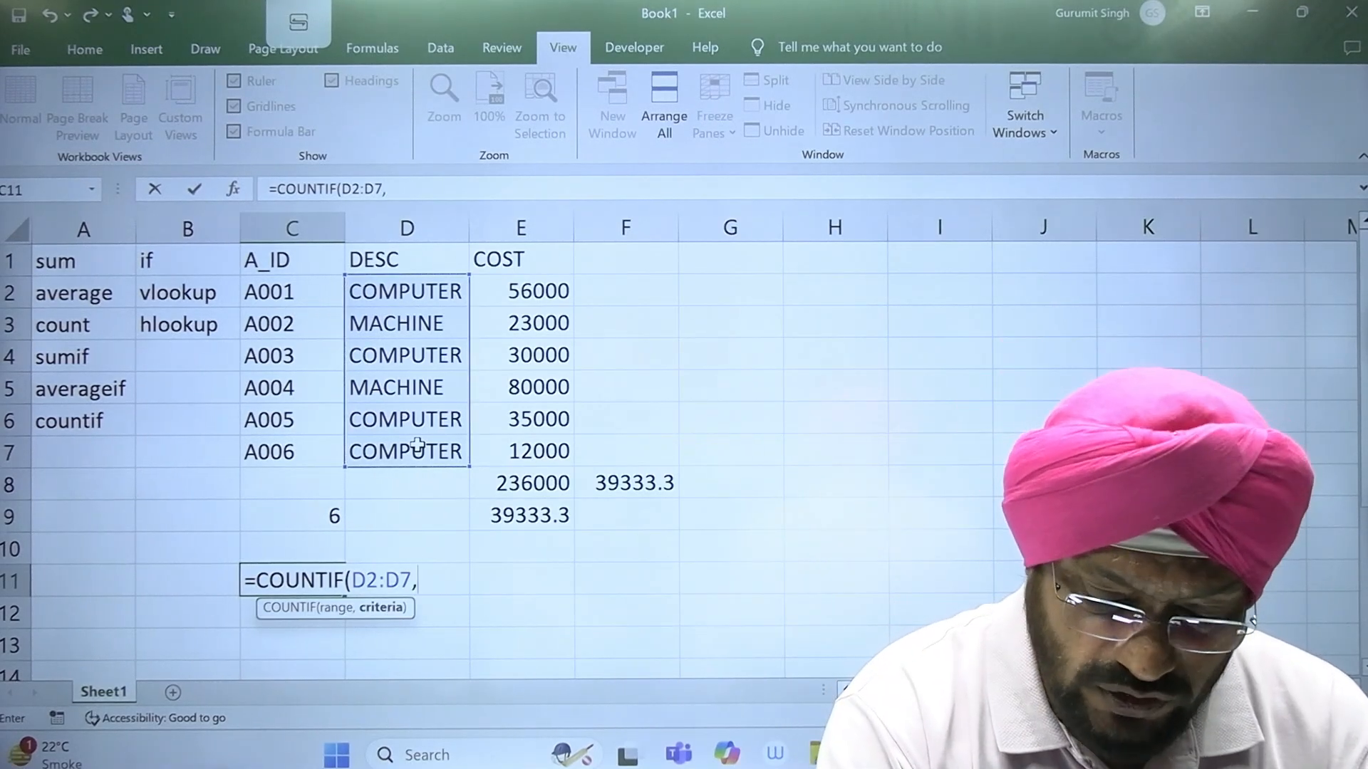
{"action": "type", "text": "\"COP"}
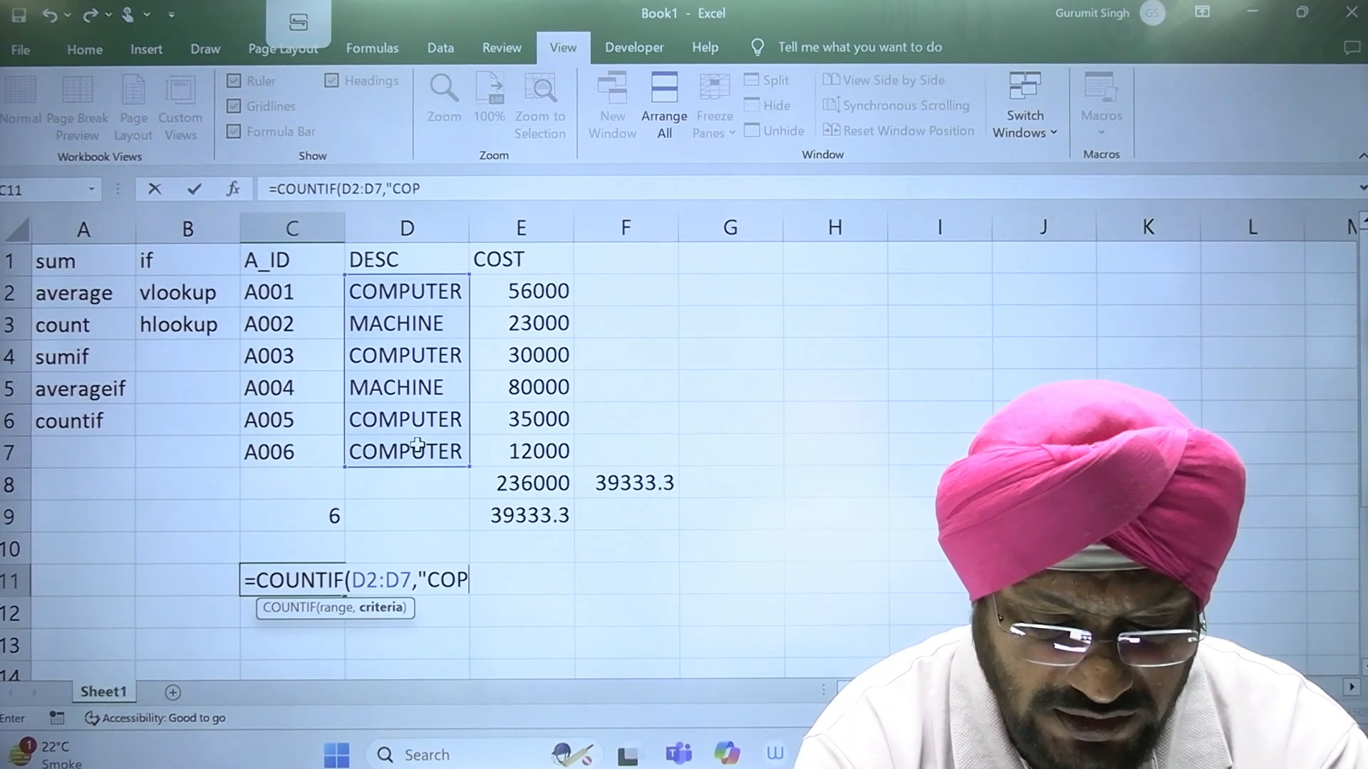
{"action": "key", "text": "BackSpace"}
{"action": "type", "text": "MPUTER"}
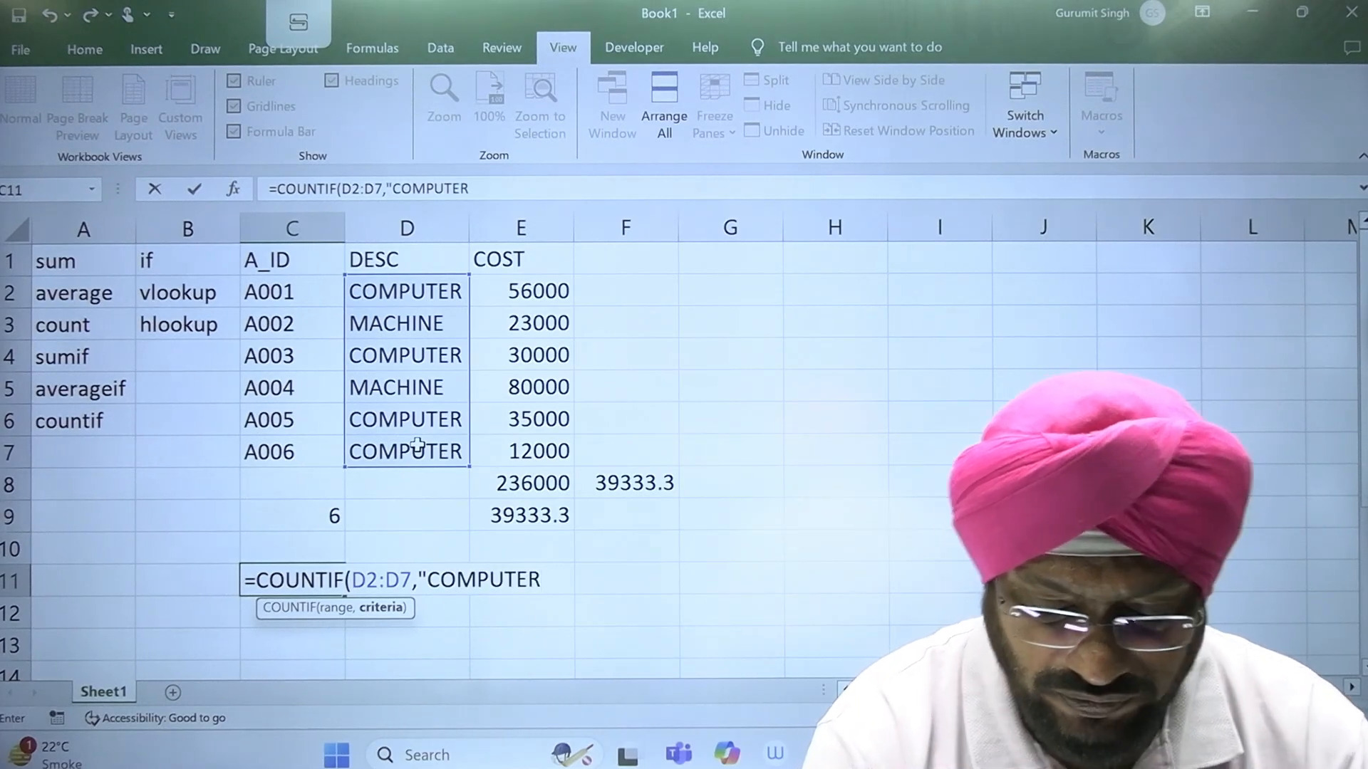
{"action": "type", "text": "\")"}
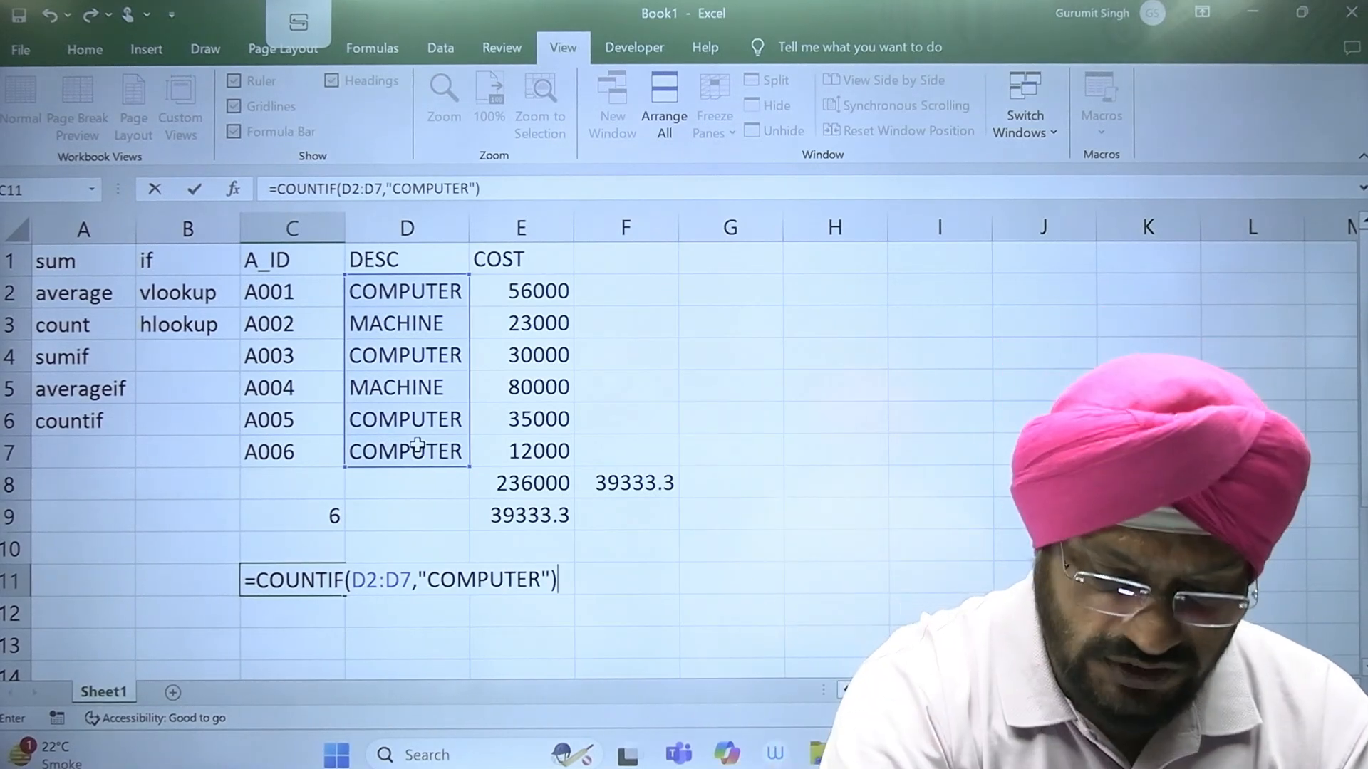
{"action": "key", "text": "Return"}
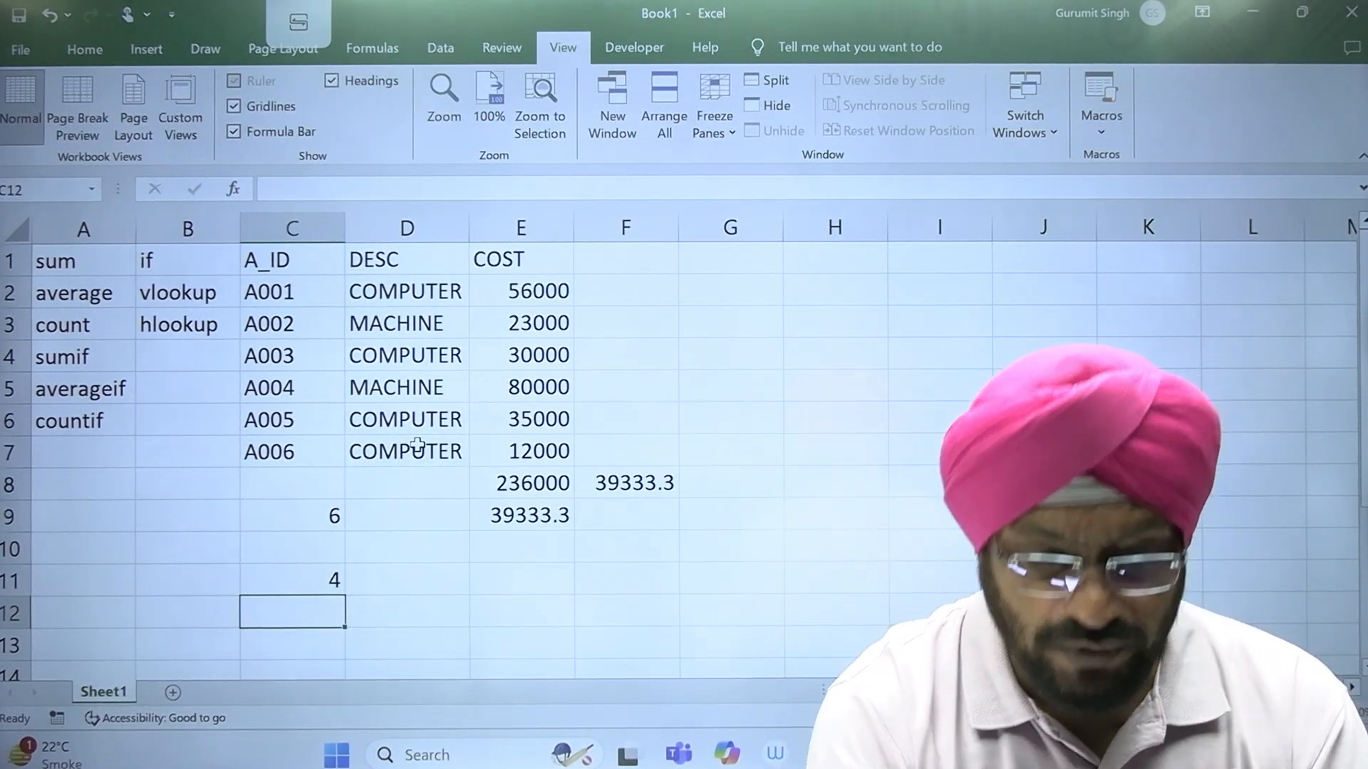
Step: Change the criterion of the COUNTIF formula in C11 to "MACHINE"
{"action": "double_click", "coordinate": [327, 578]}
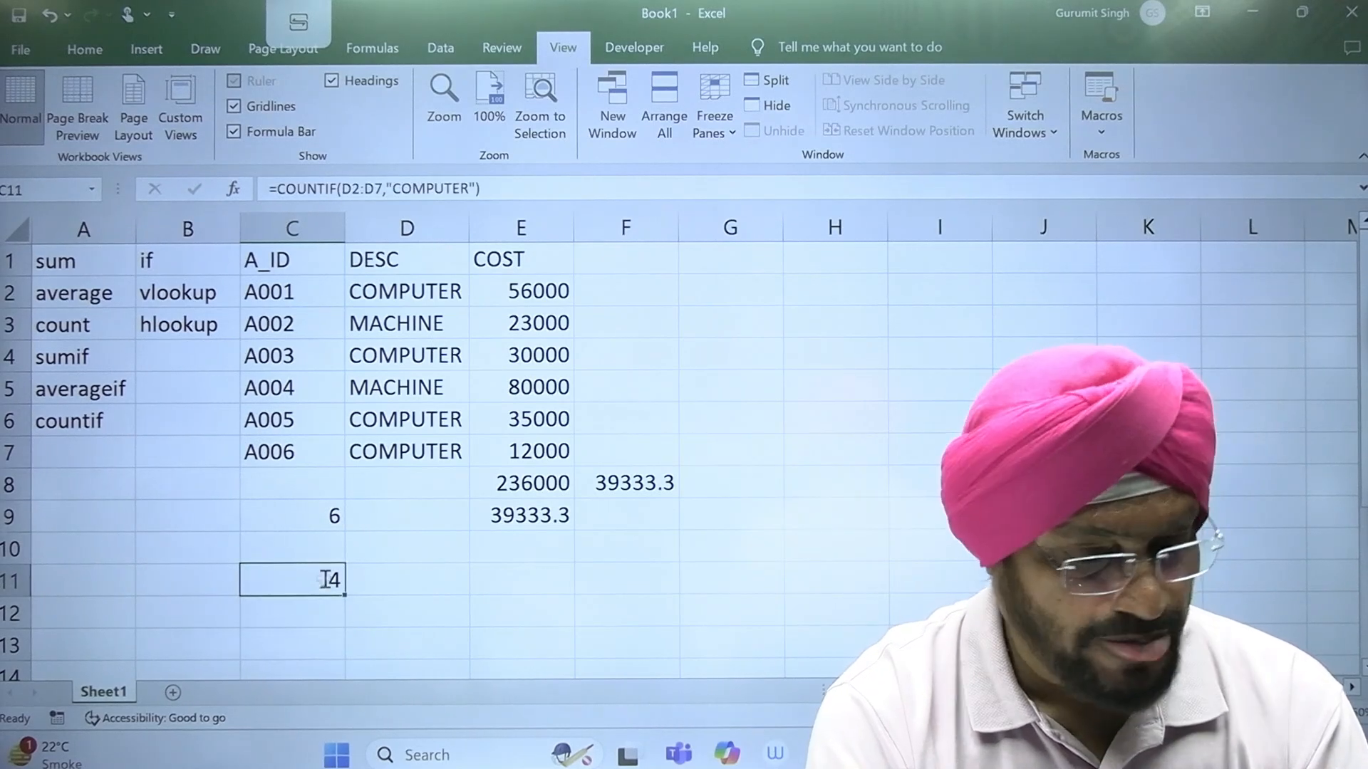
{"action": "left_click", "coordinate": [535, 582]}
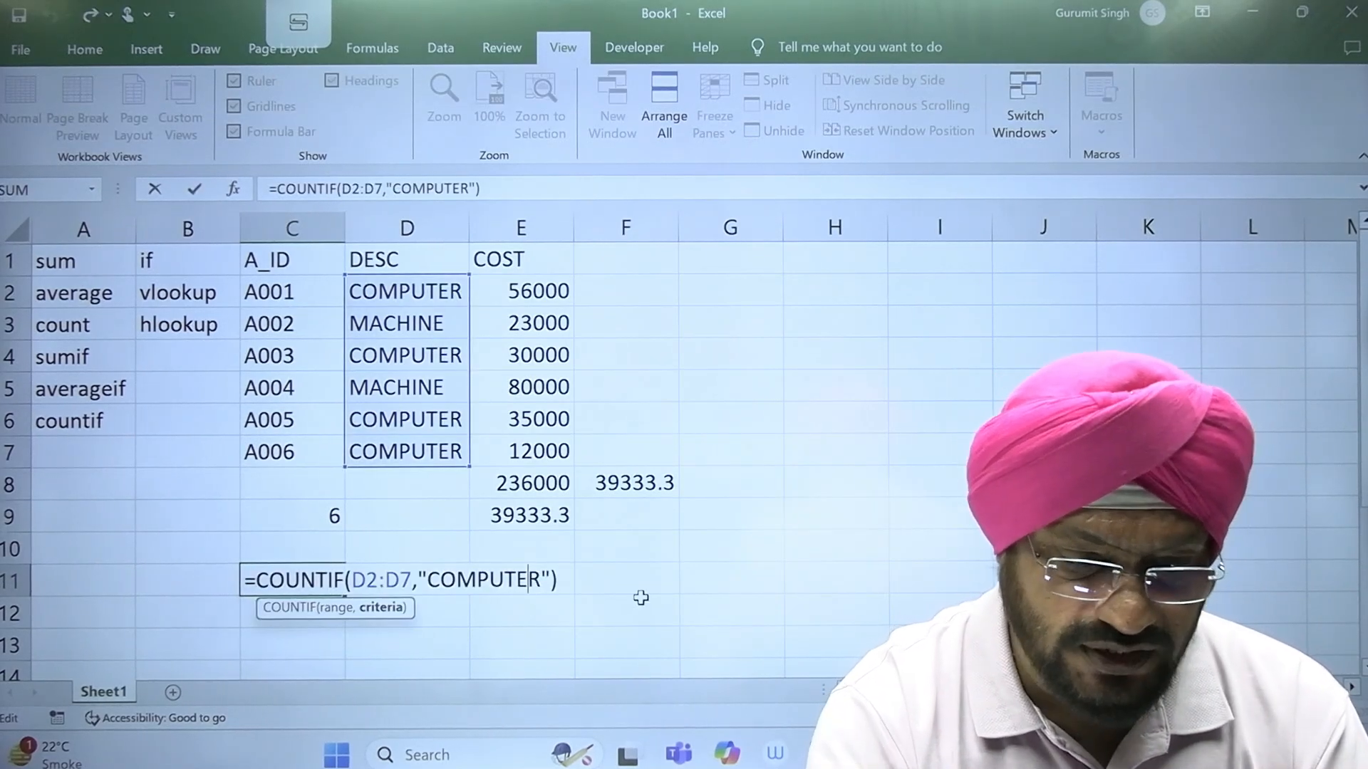
{"action": "key", "text": "BackSpace"}
{"action": "key", "text": "BackSpace"}
{"action": "key", "text": "BackSpace"}
{"action": "key", "text": "BackSpace"}
{"action": "key", "text": "BackSpace"}
{"action": "key", "text": "BackSpace"}
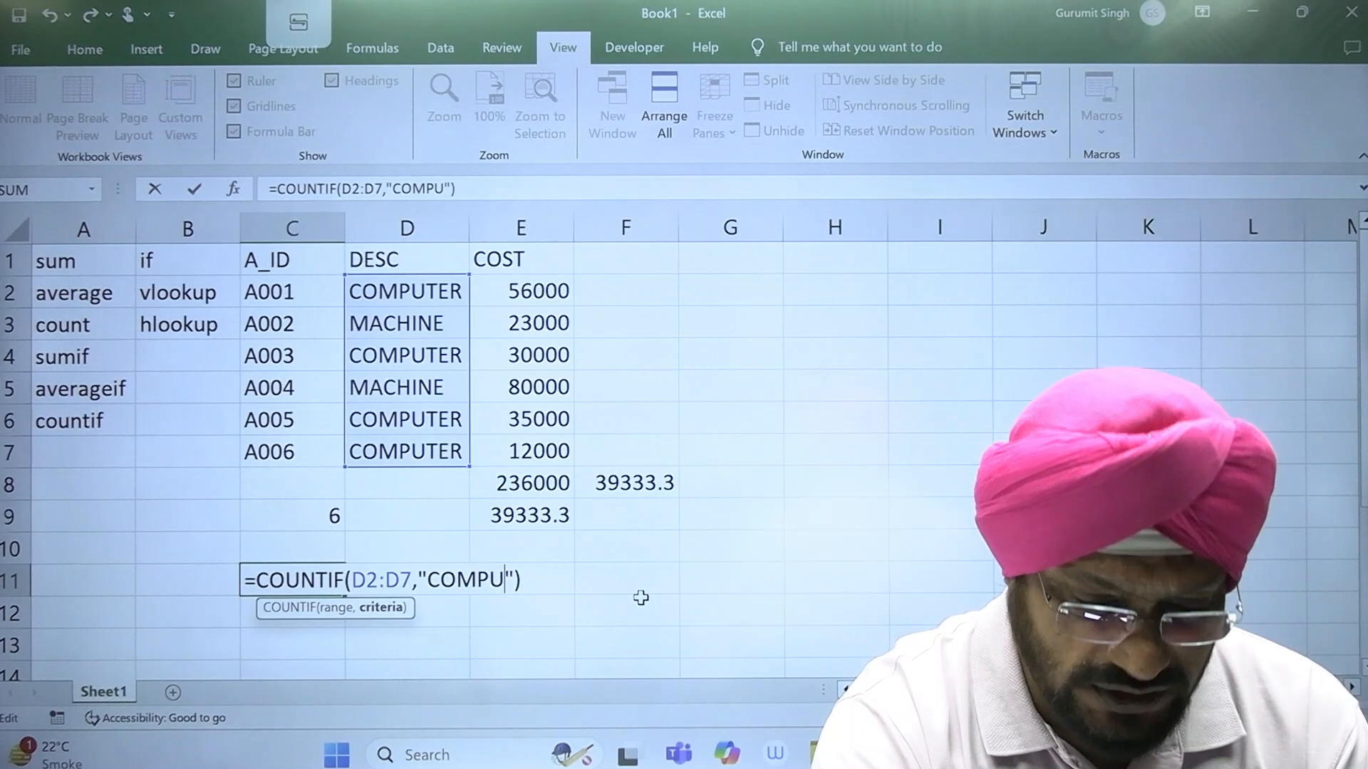
{"action": "key", "text": "BackSpace"}
{"action": "key", "text": "BackSpace"}
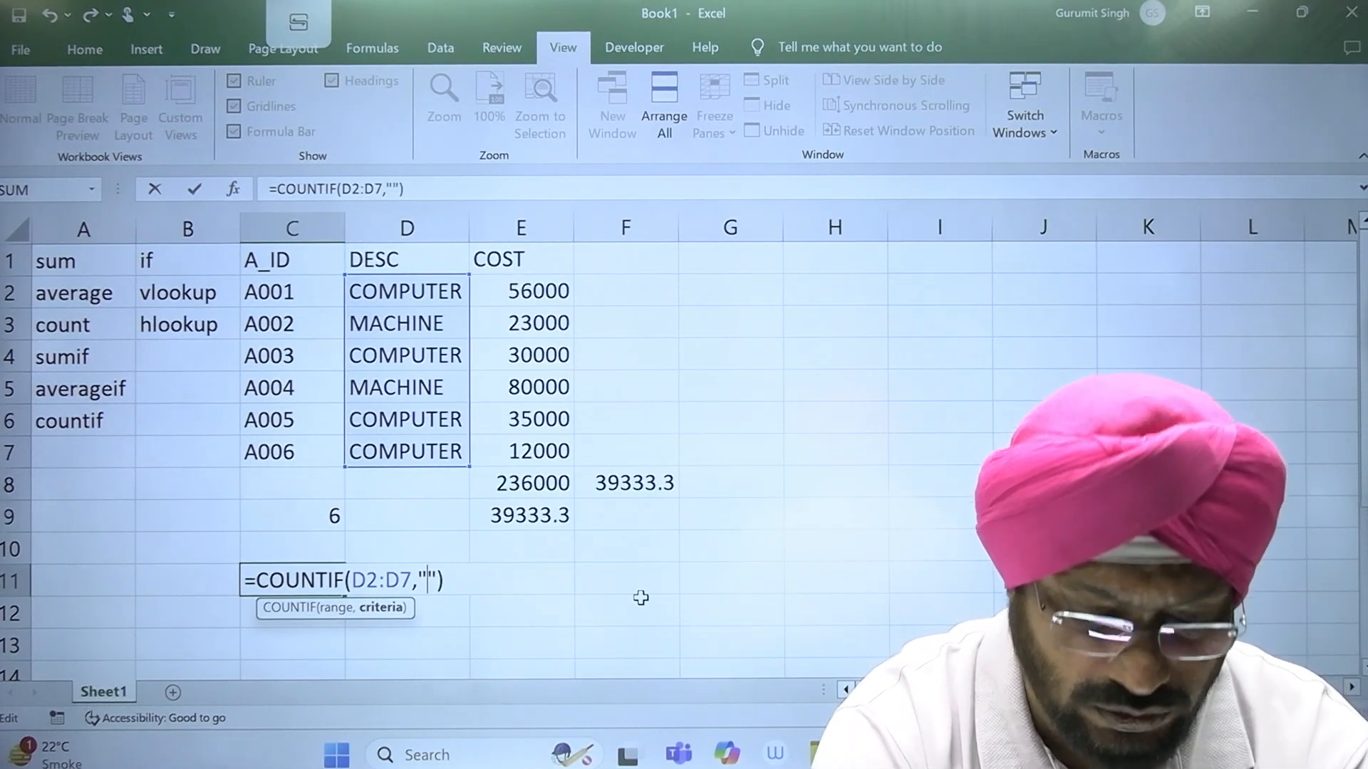
{"action": "type", "text": "MACHINE"}
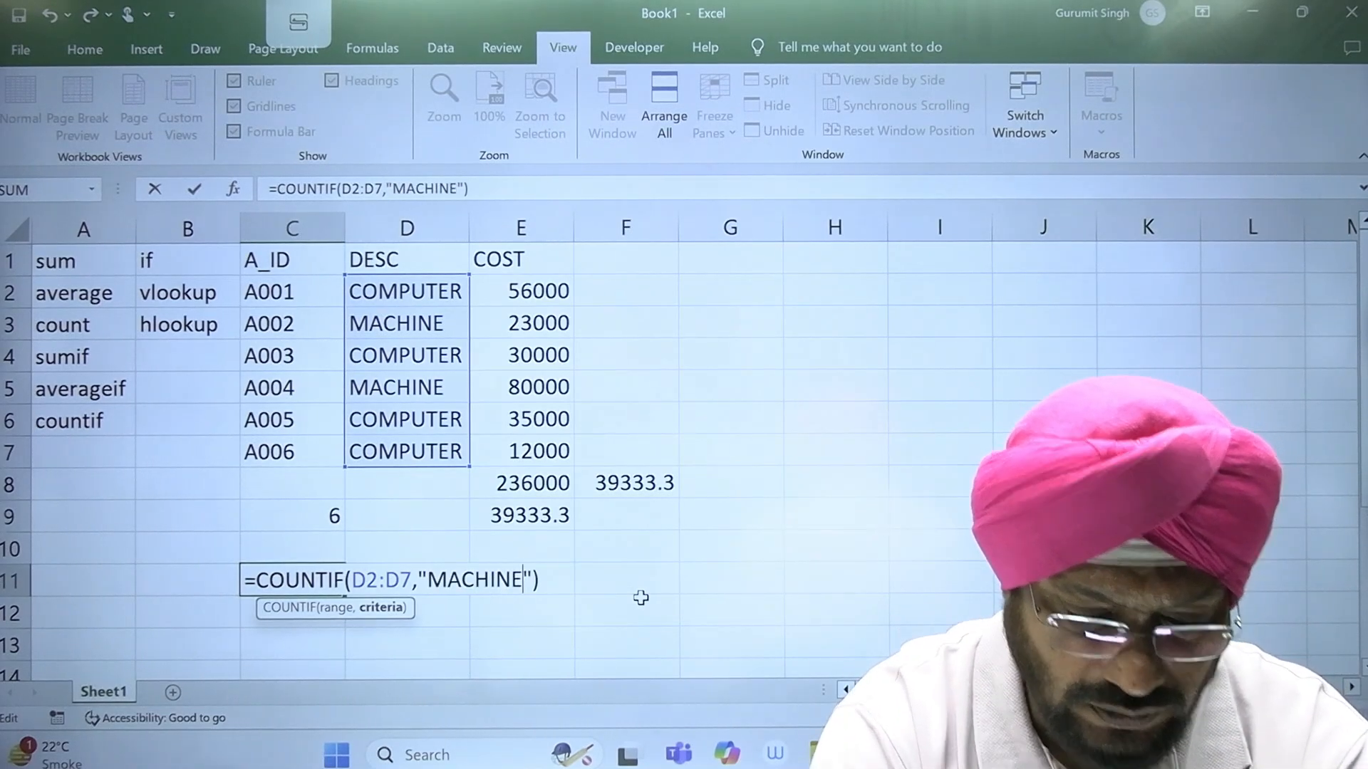
{"action": "key", "text": "Return"}
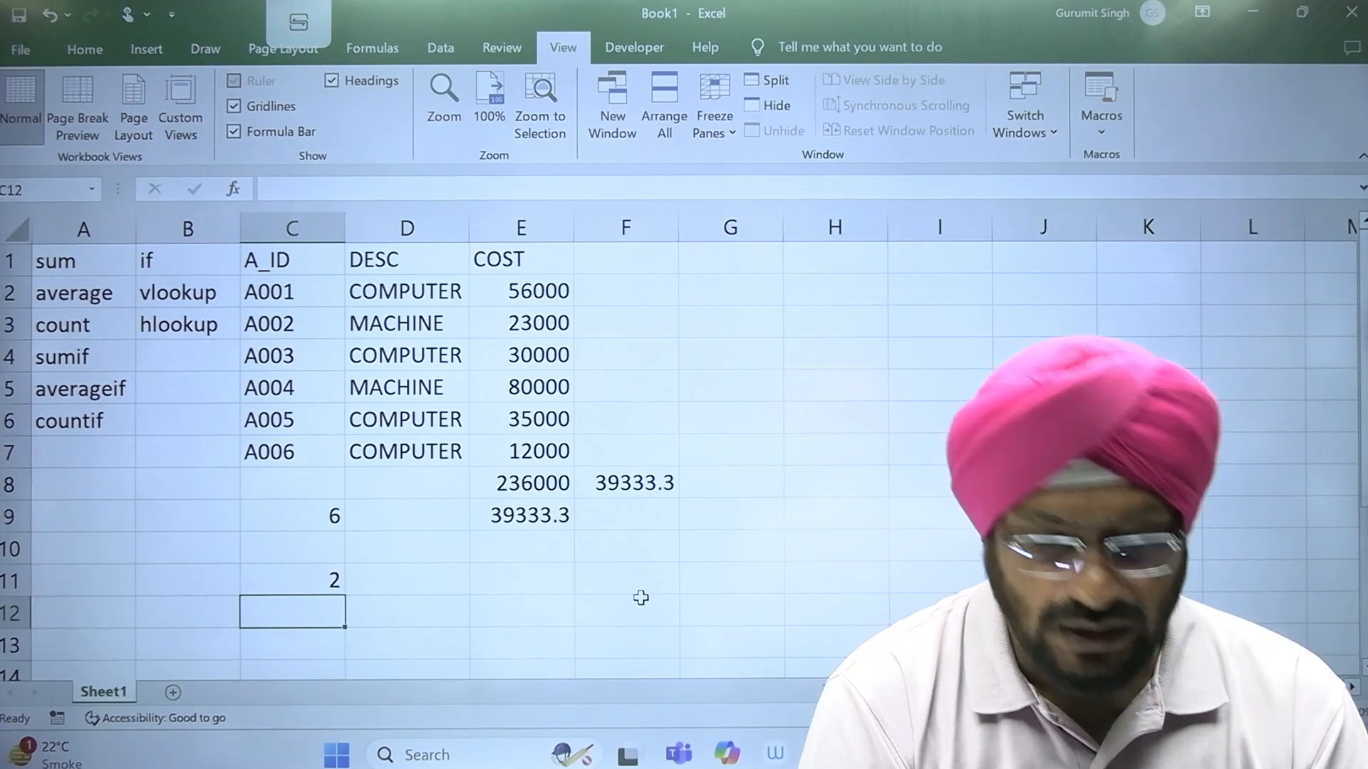
Step: Set the cost of every COMPUTER row to 50000, in cells E2, E4, E6 and E7
{"action": "left_click", "coordinate": [70, 360]}
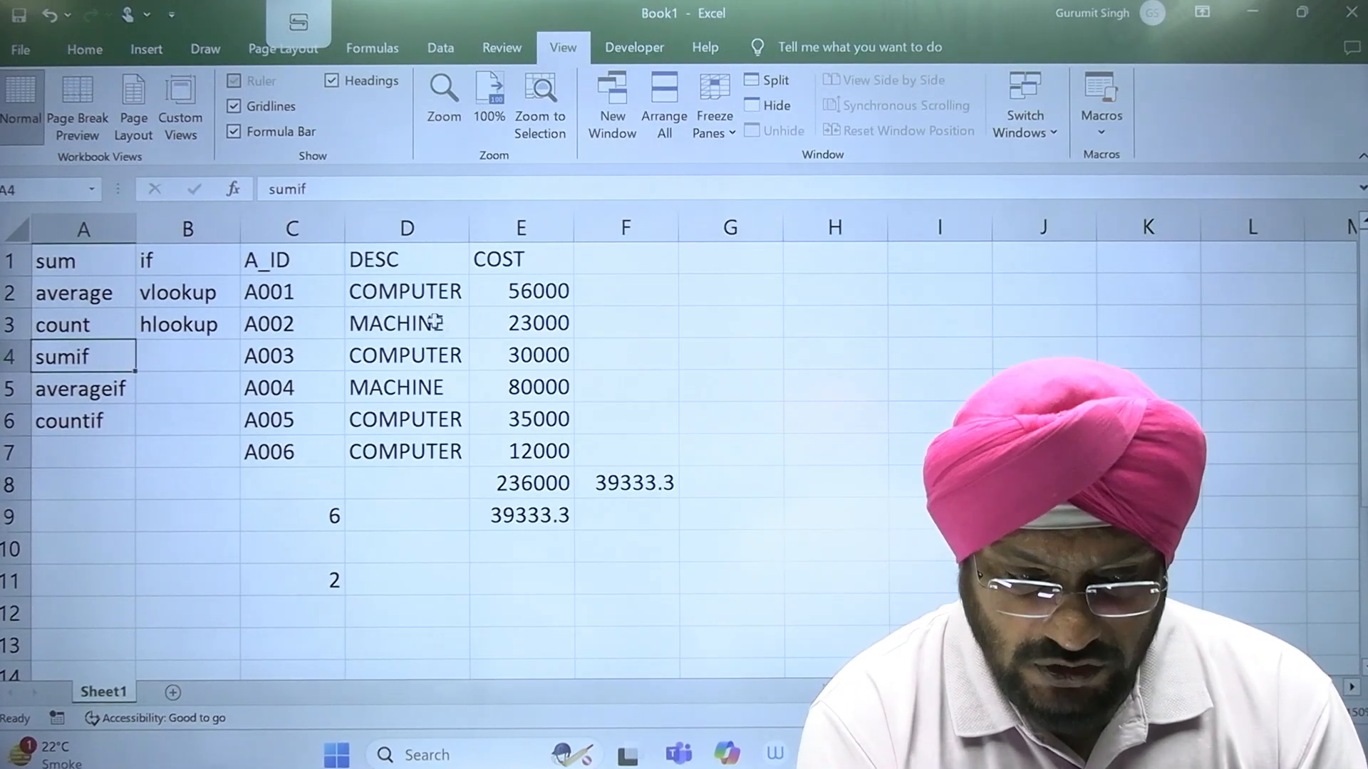
{"action": "left_click", "coordinate": [560, 295]}
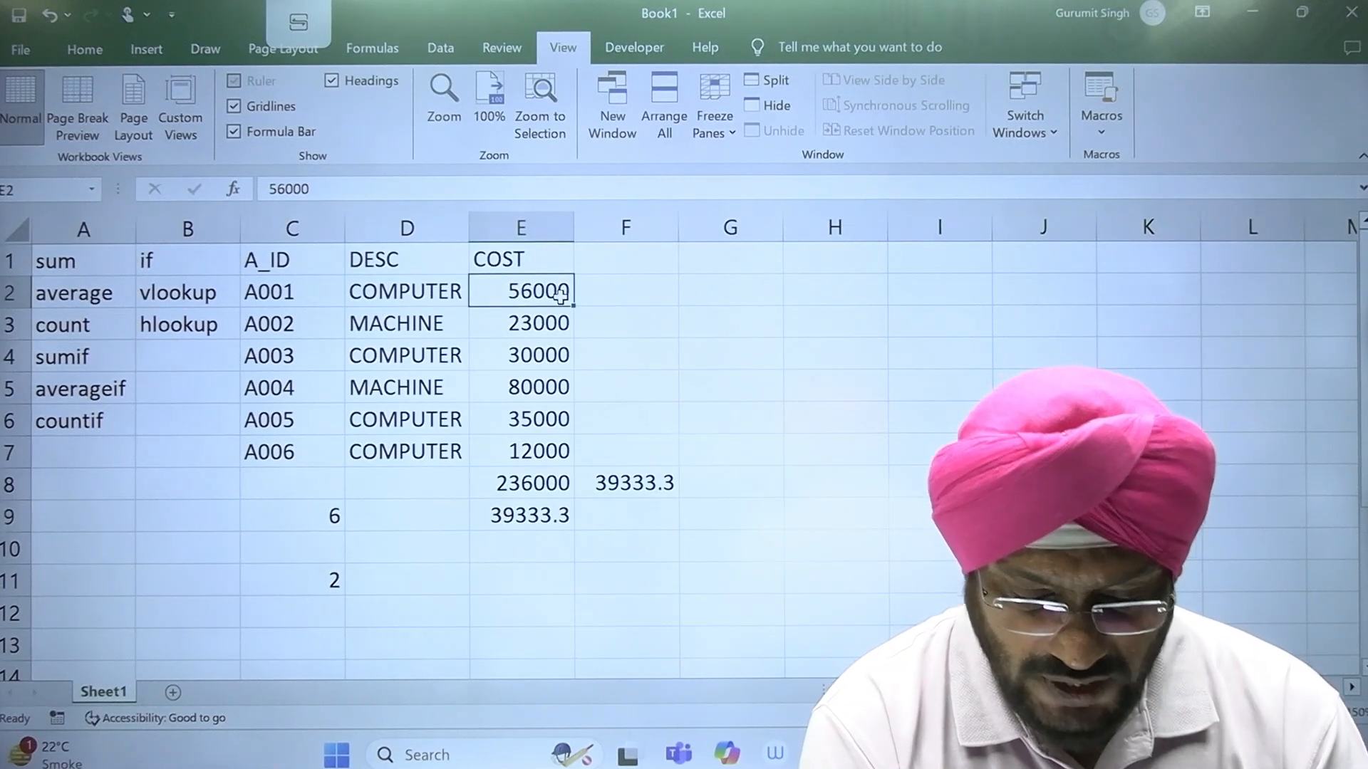
{"action": "type", "text": "500"}
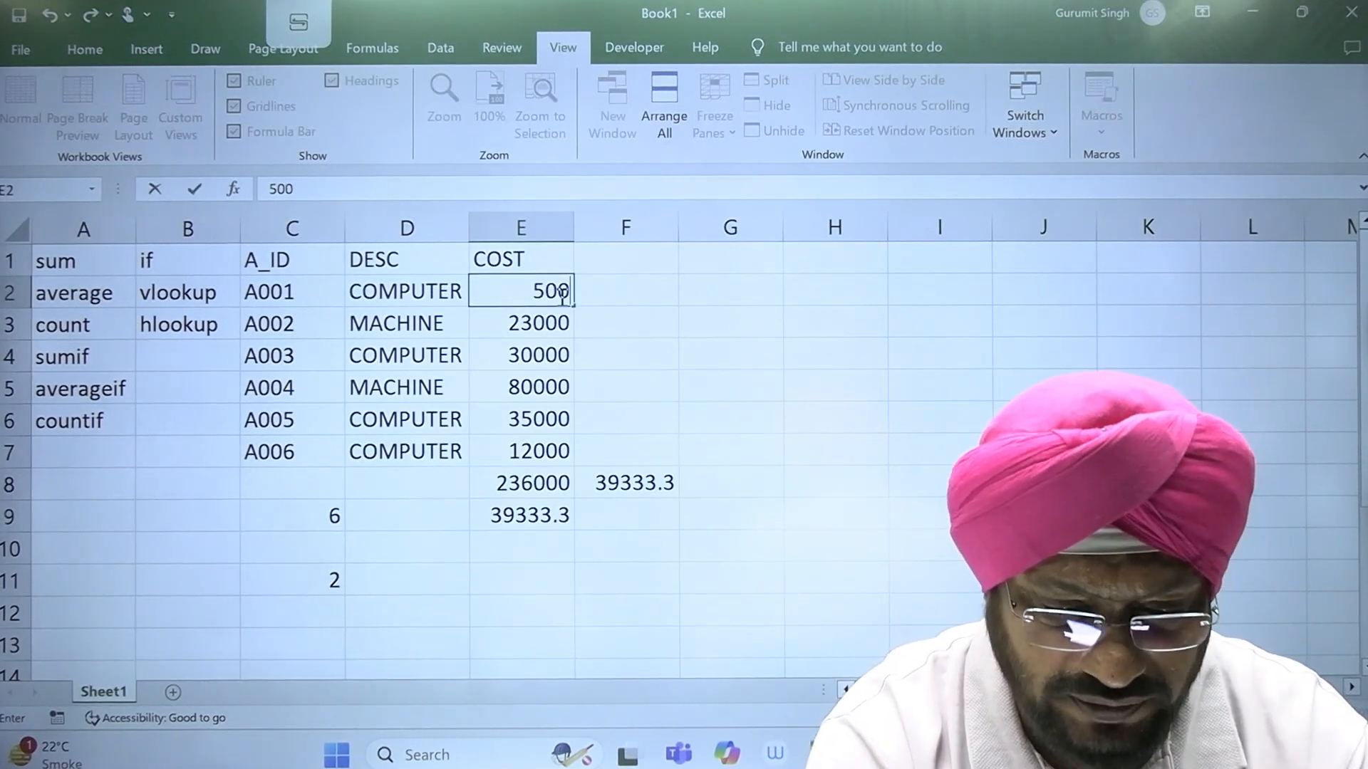
{"action": "type", "text": "00"}
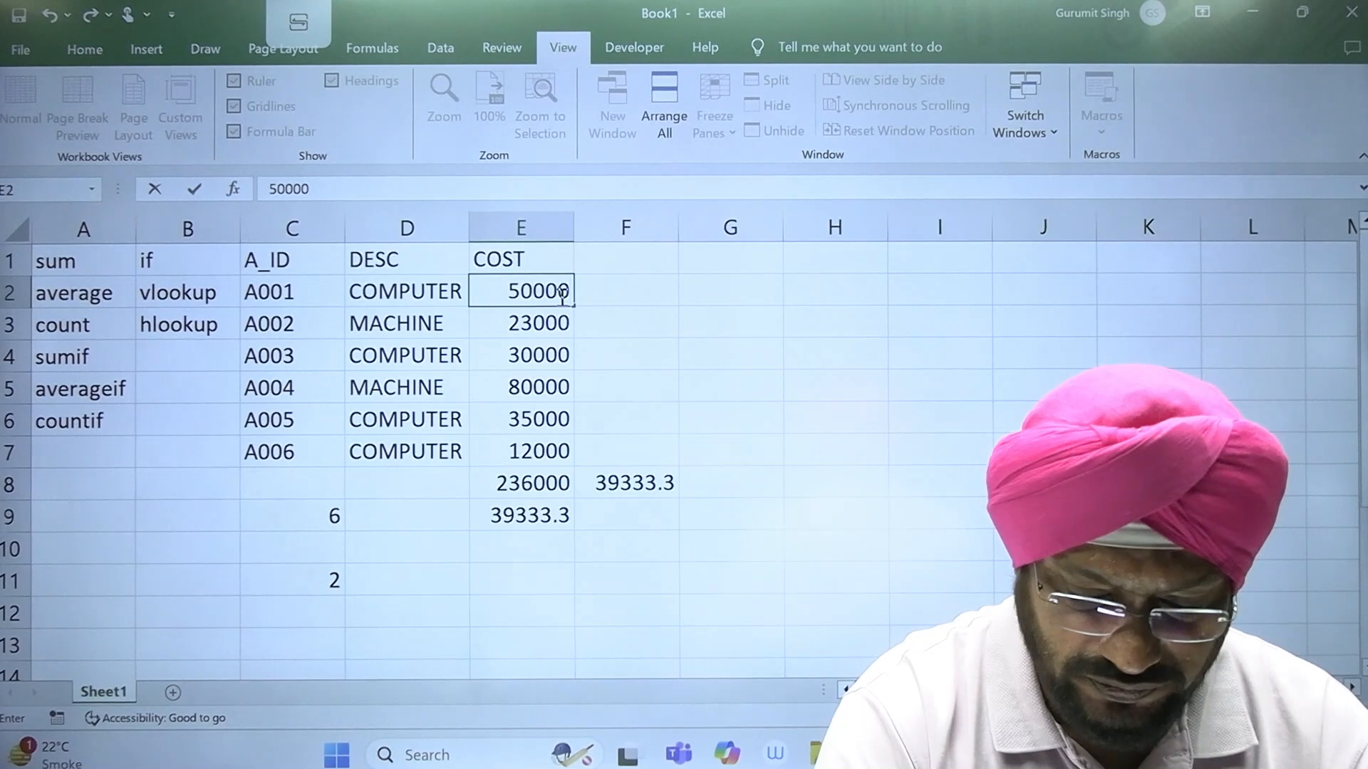
{"action": "key", "text": "Return"}
{"action": "key", "text": "Return"}
{"action": "type", "text": "50"}
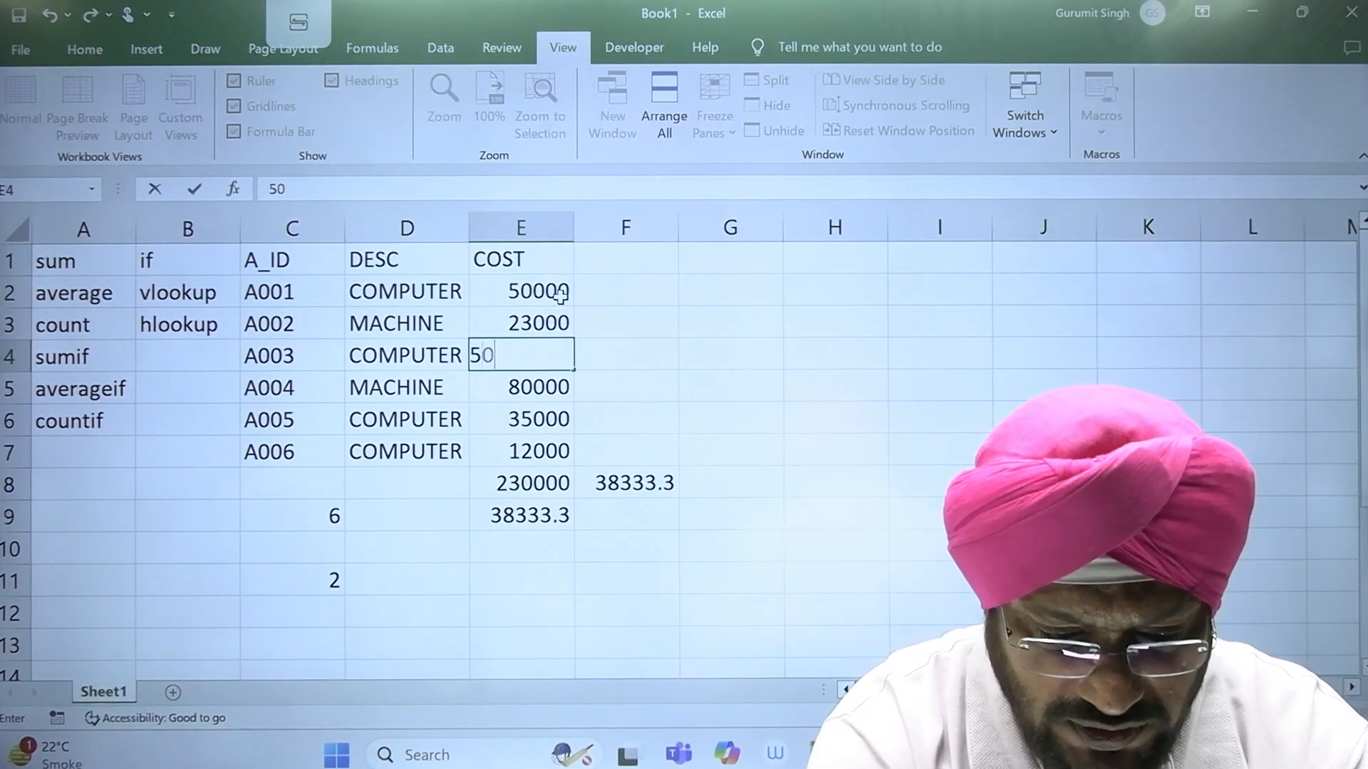
{"action": "type", "text": "000"}
{"action": "key", "text": "Return"}
{"action": "key", "text": "Return"}
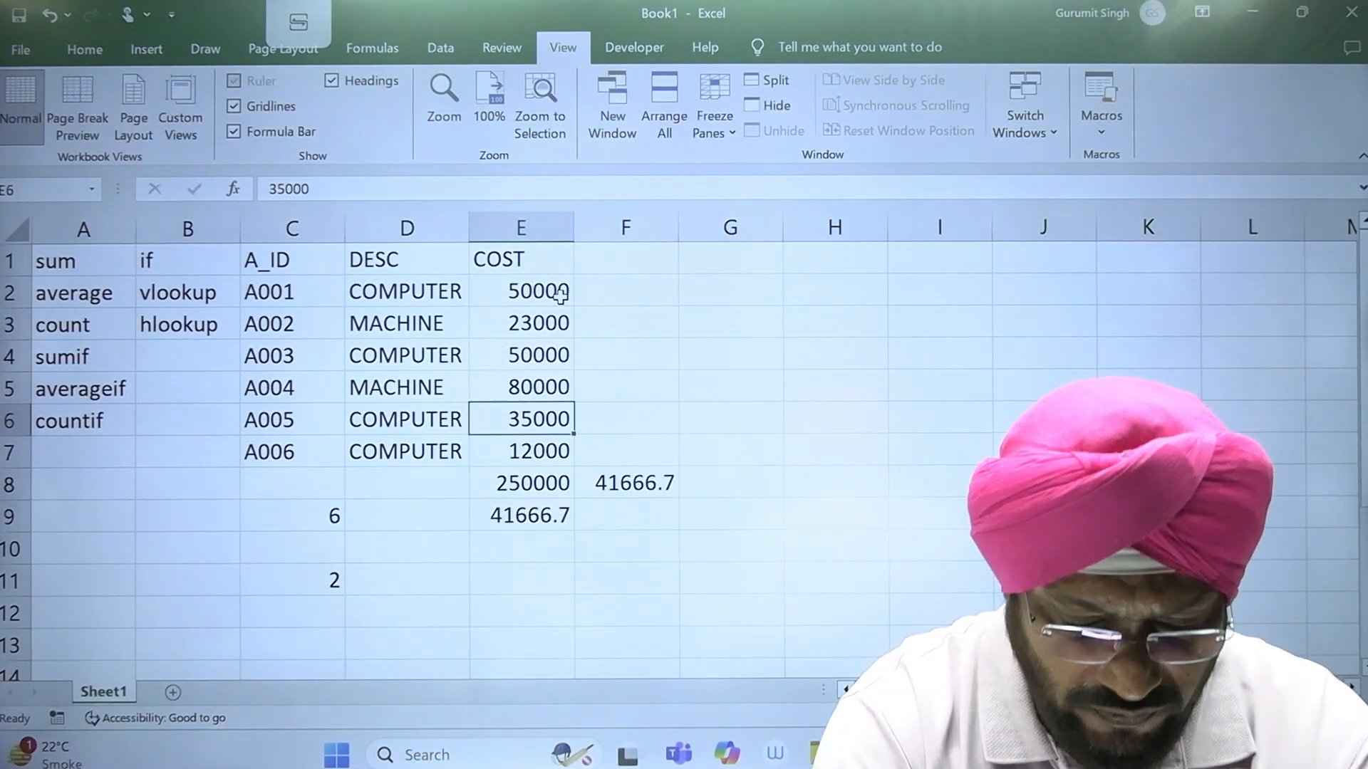
{"action": "type", "text": "50000"}
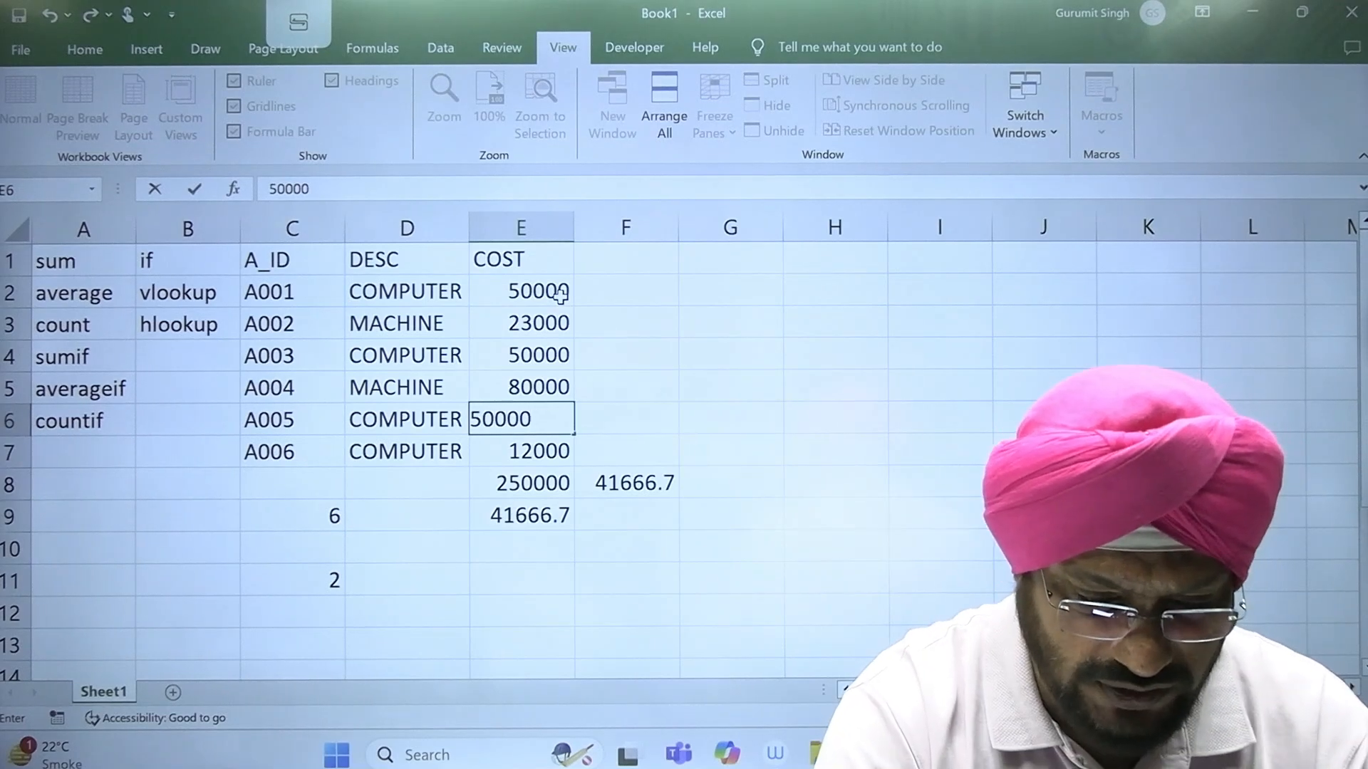
{"action": "key", "text": "Return"}
{"action": "type", "text": "50000"}
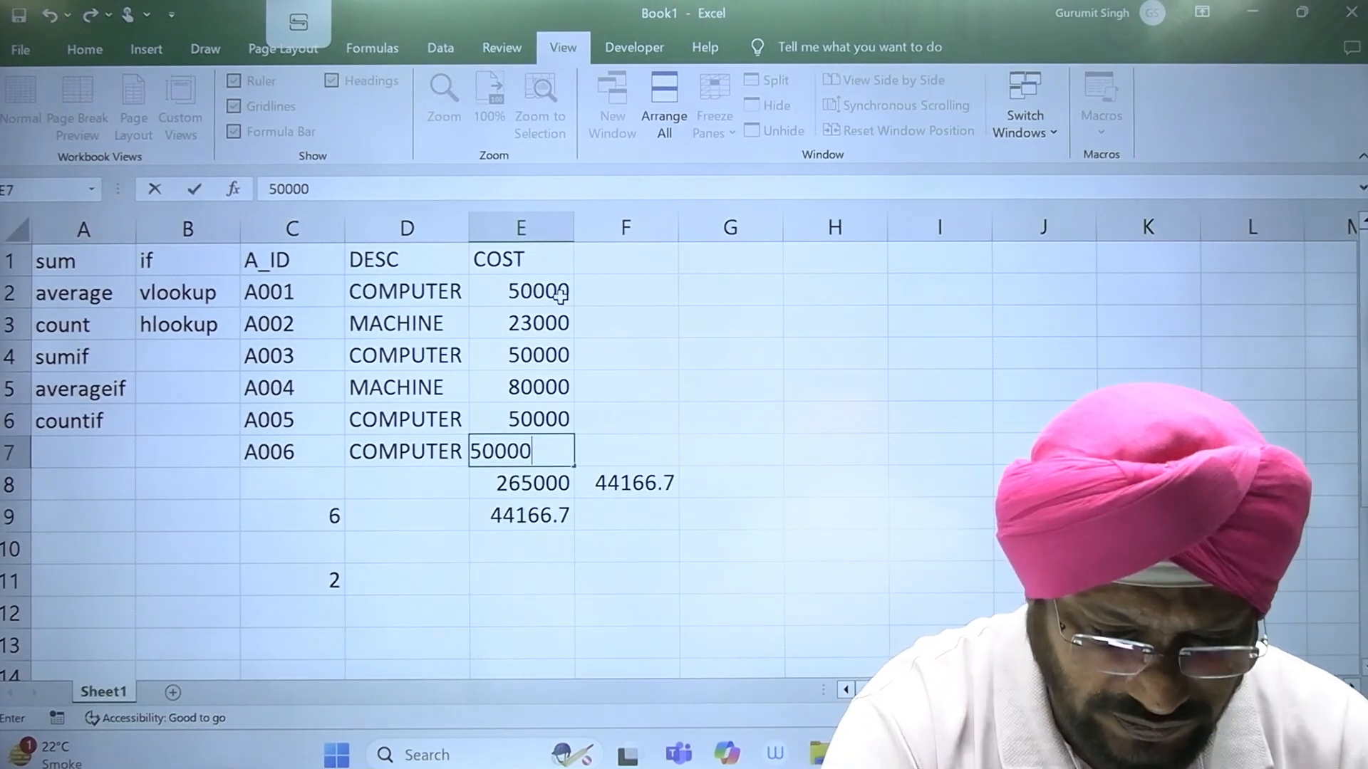
{"action": "key", "text": "ctrl+Return"}
Step: Review the COST values row by row in E2 to E7, and inspect the total's formula in E8
{"action": "key", "text": "Up"}
{"action": "key", "text": "Up"}
{"action": "key", "text": "Up"}
{"action": "key", "text": "Up"}
{"action": "key", "text": "Up"}
{"action": "key", "text": "Up"}
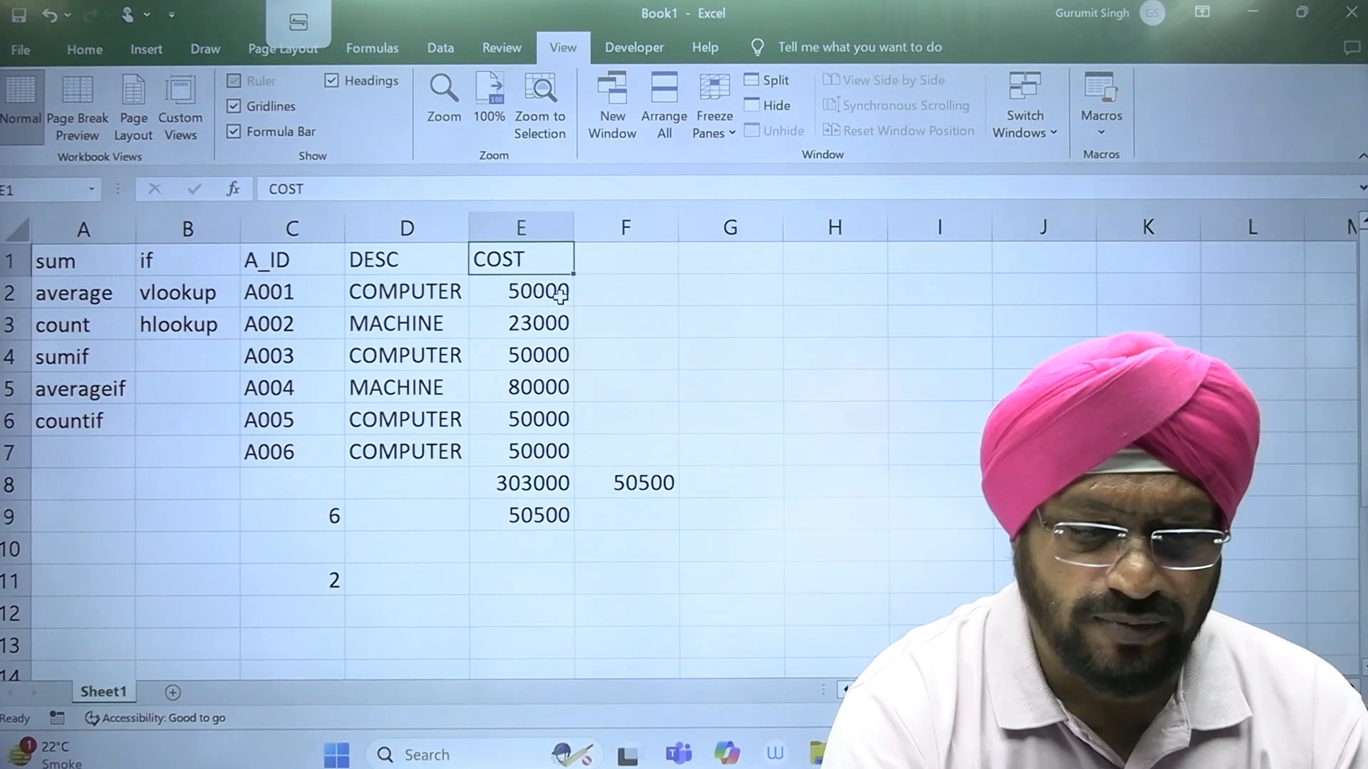
{"action": "key", "text": "Down"}
{"action": "key", "text": "Down"}
{"action": "key", "text": "Down"}
{"action": "key", "text": "Down"}
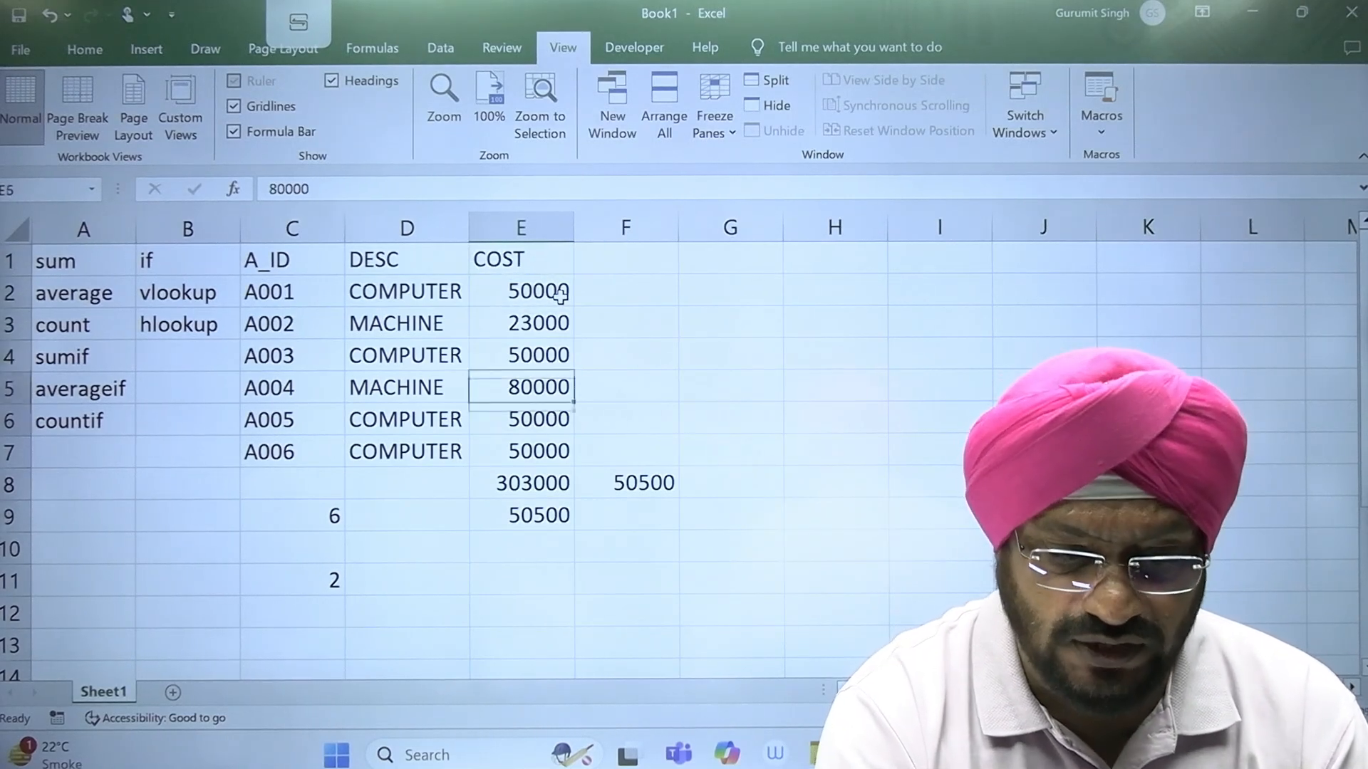
{"action": "key", "text": "Down"}
{"action": "key", "text": "Down"}
{"action": "key", "text": "Down"}
{"action": "key", "text": "Up"}
{"action": "key", "text": "Up"}
{"action": "key", "text": "Down"}
{"action": "key", "text": "Up"}
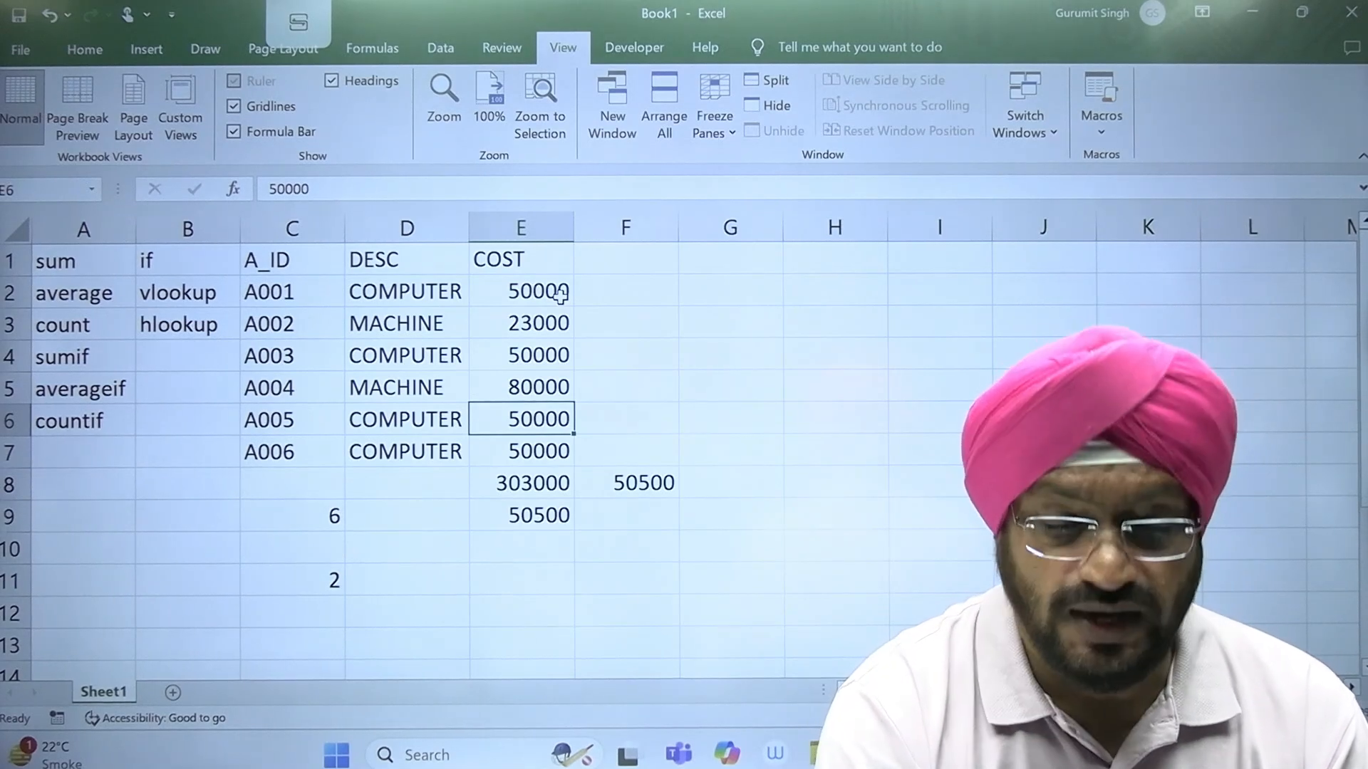
{"action": "key", "text": "Up"}
{"action": "key", "text": "Up"}
{"action": "key", "text": "Up"}
{"action": "key", "text": "Up"}
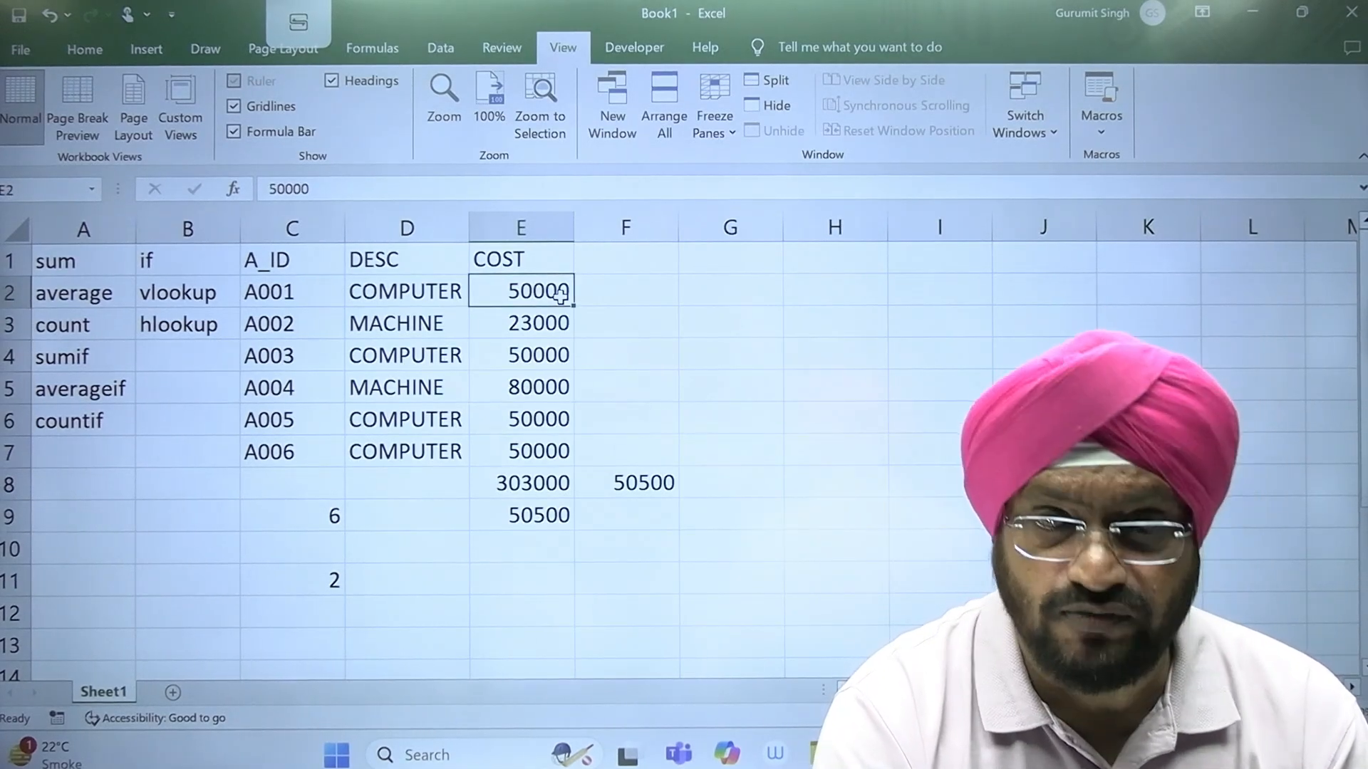
{"action": "left_click", "coordinate": [630, 571]}
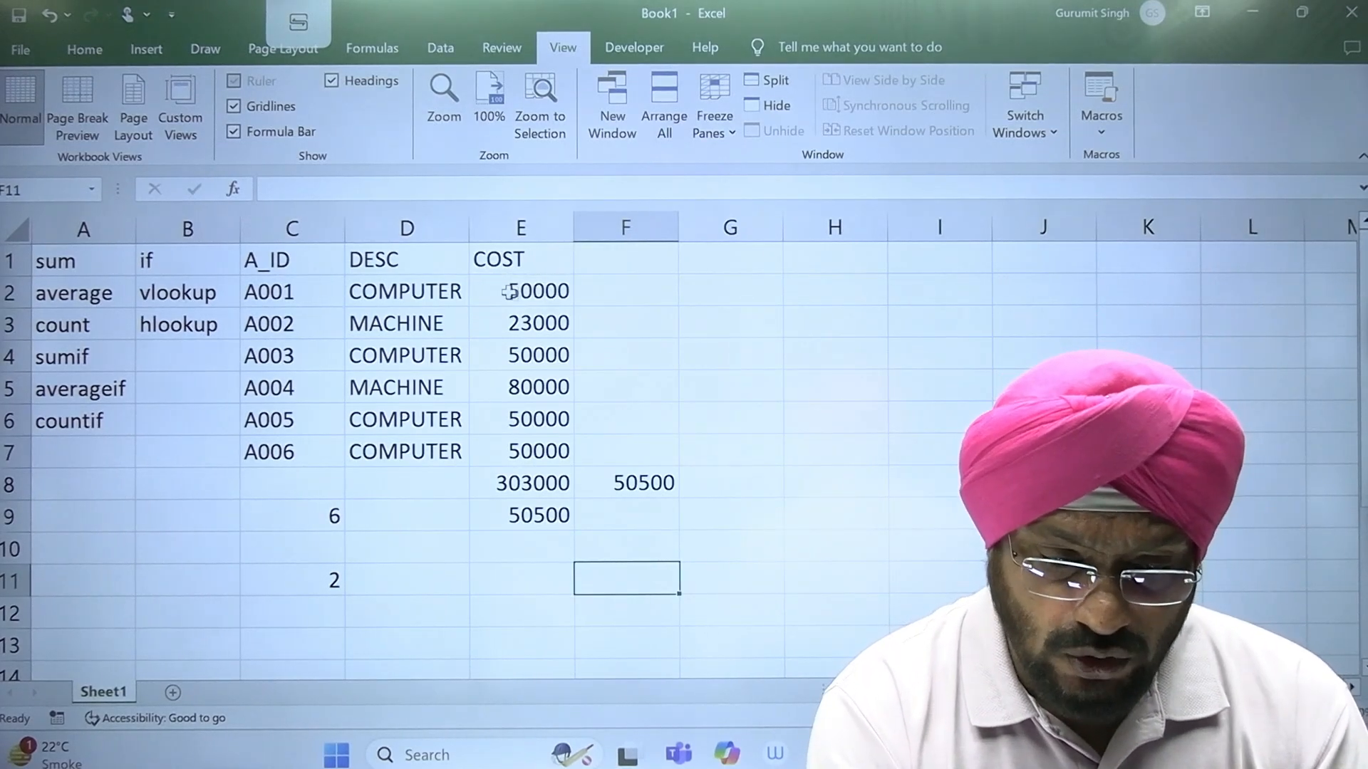
{"action": "left_click", "coordinate": [547, 294]}
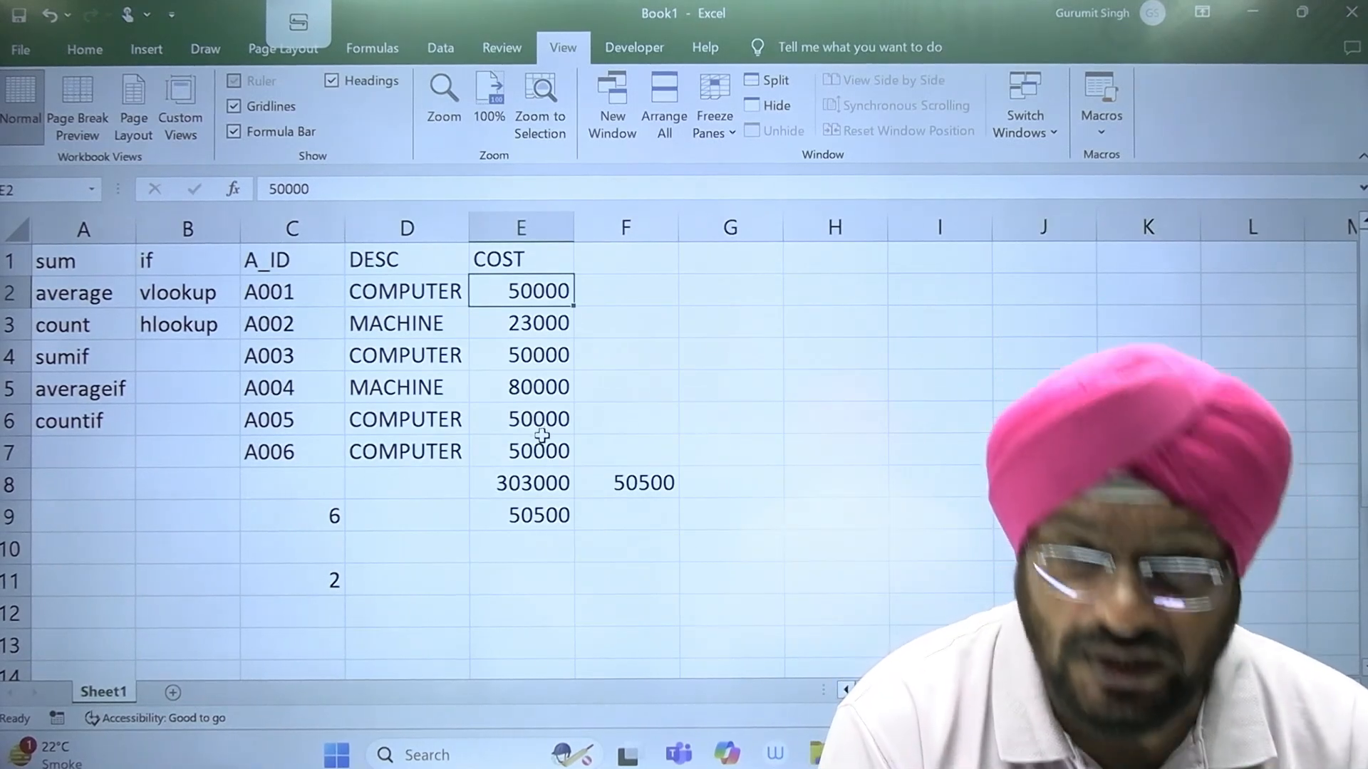
{"action": "left_click", "coordinate": [527, 490]}
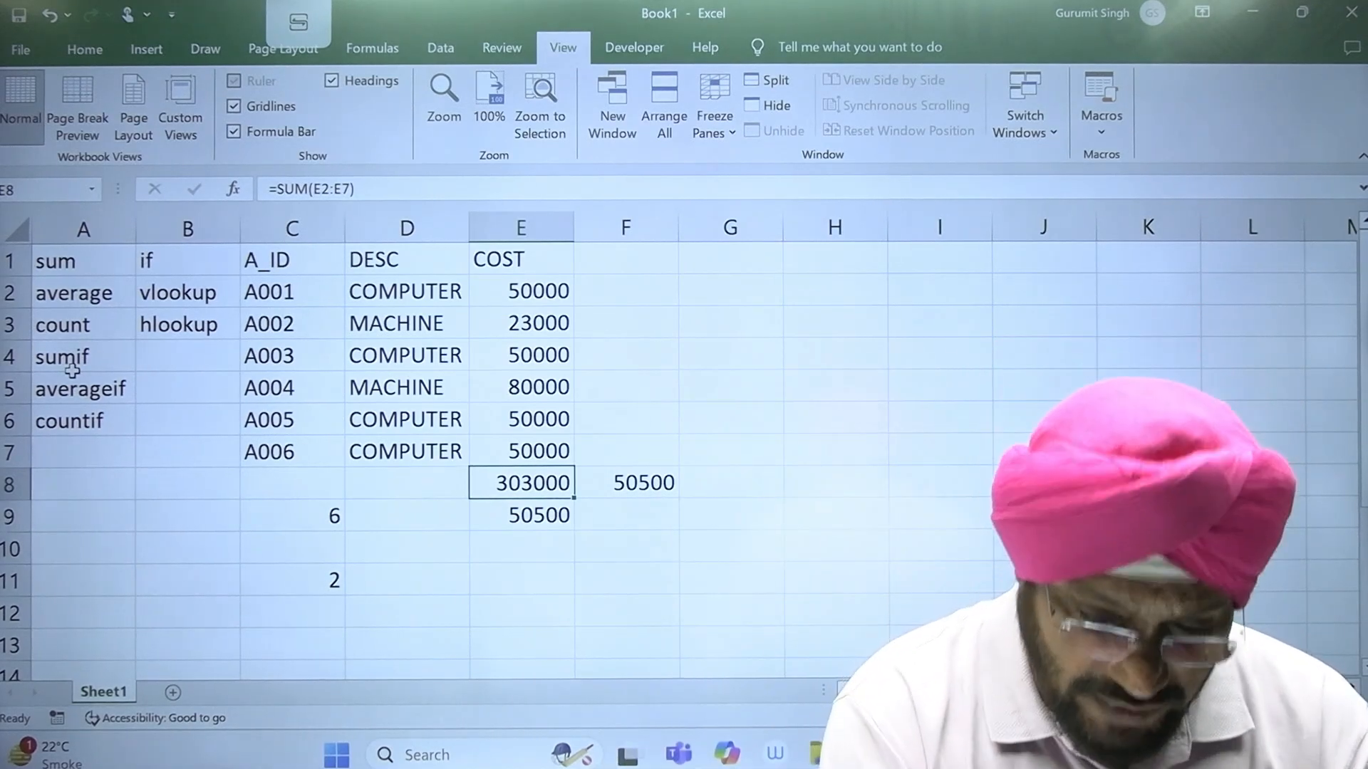
Step: Add up the costs of the COMPUTER items in cell B9 with the formula =SUMIF(D2:D7,"COMPUTER",E2:E7)
{"action": "left_click", "coordinate": [191, 523]}
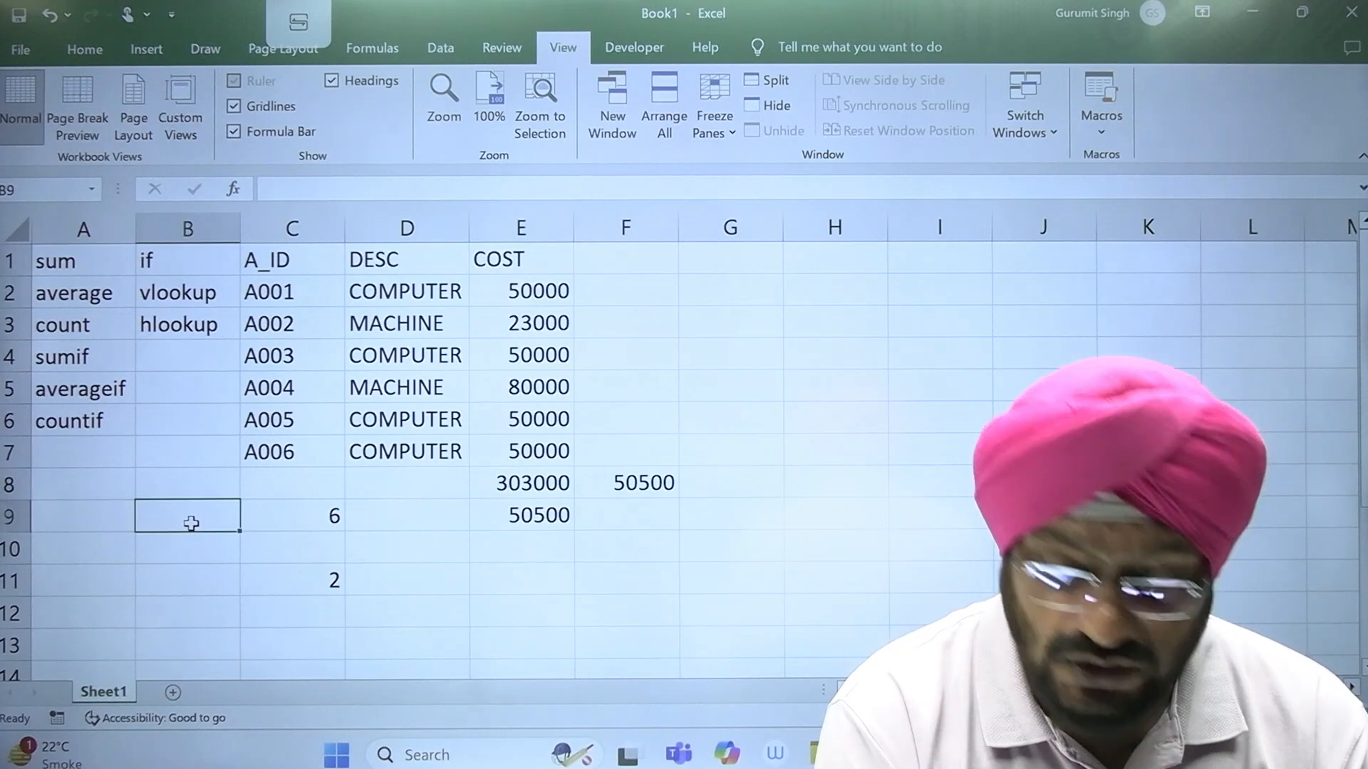
{"action": "type", "text": "="}
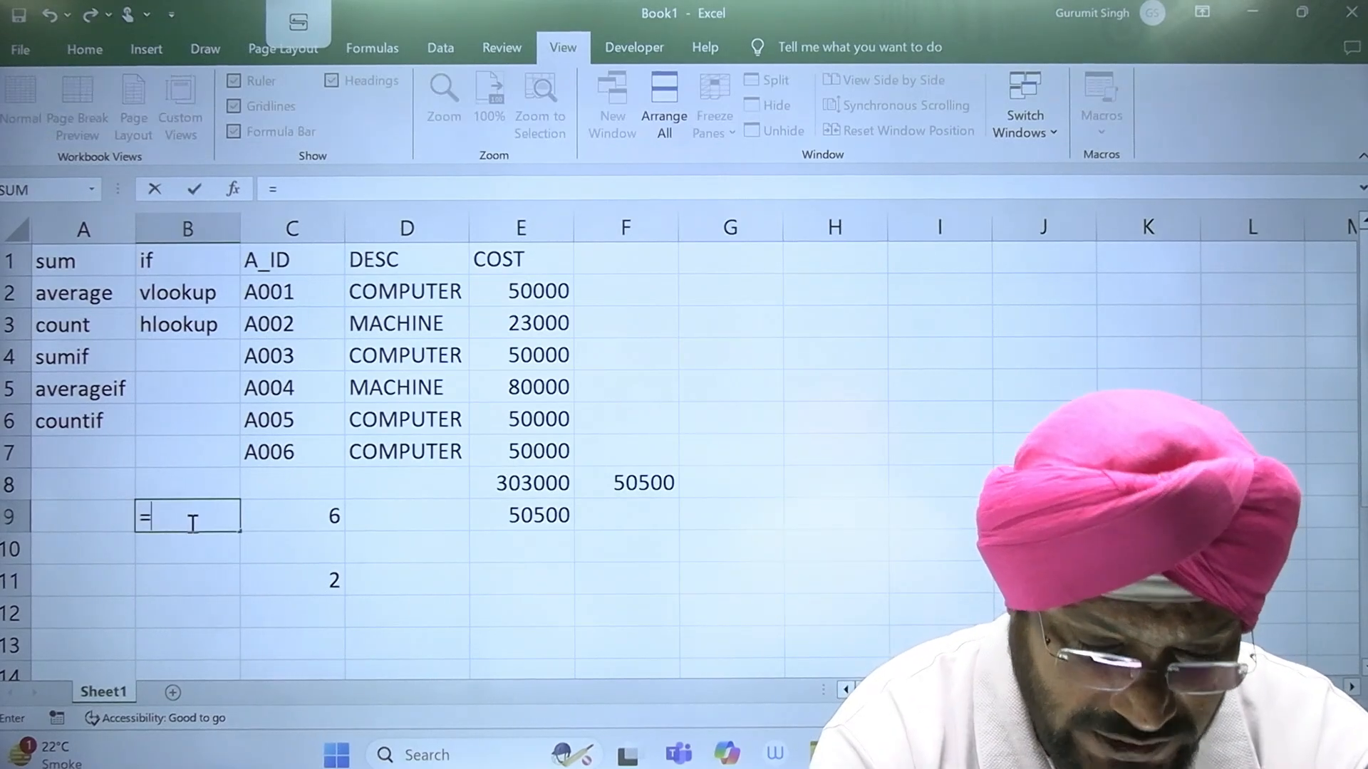
{"action": "type", "text": "SUMIF("}
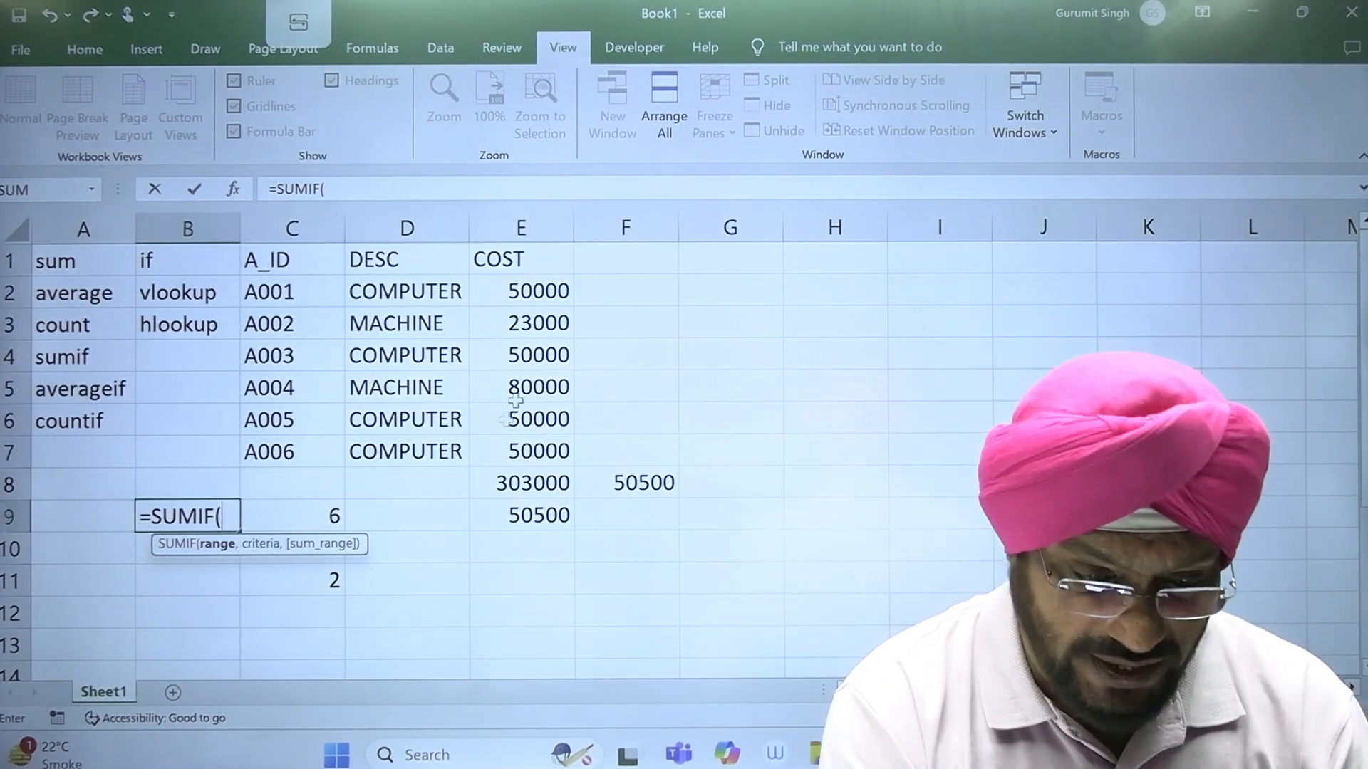
{"action": "left_click_drag", "start_coordinate": [424, 292], "coordinate": [412, 449]}
{"action": "type", "text": ",\"COMPU"}
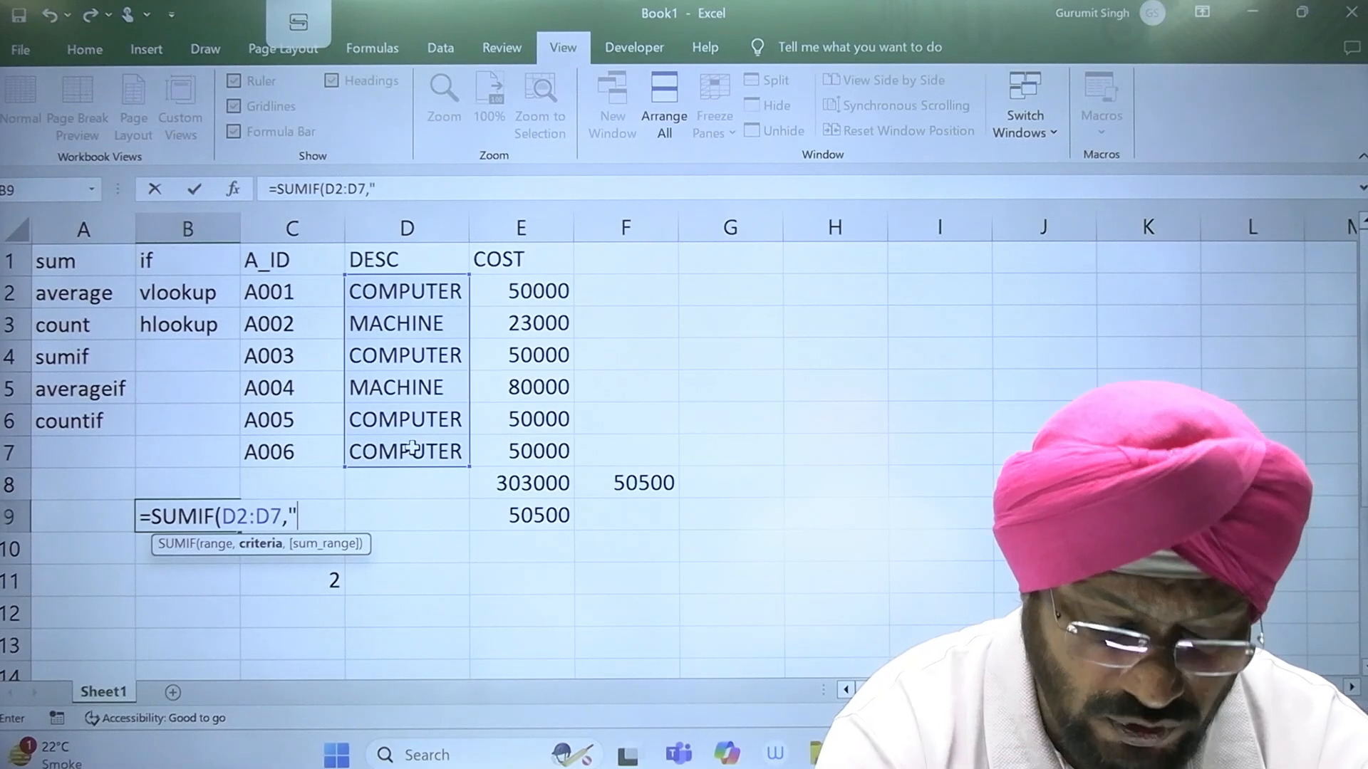
{"action": "type", "text": "TER\""}
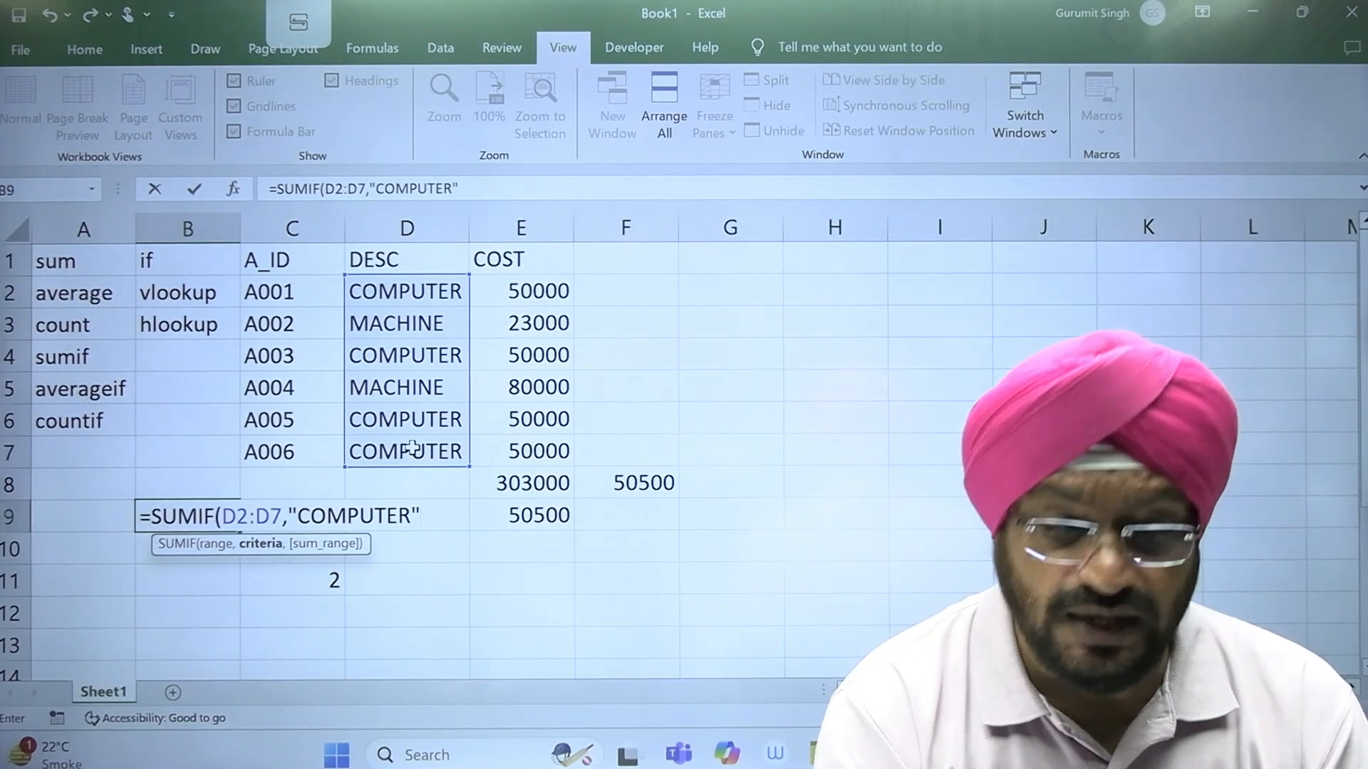
{"action": "type", "text": ","}
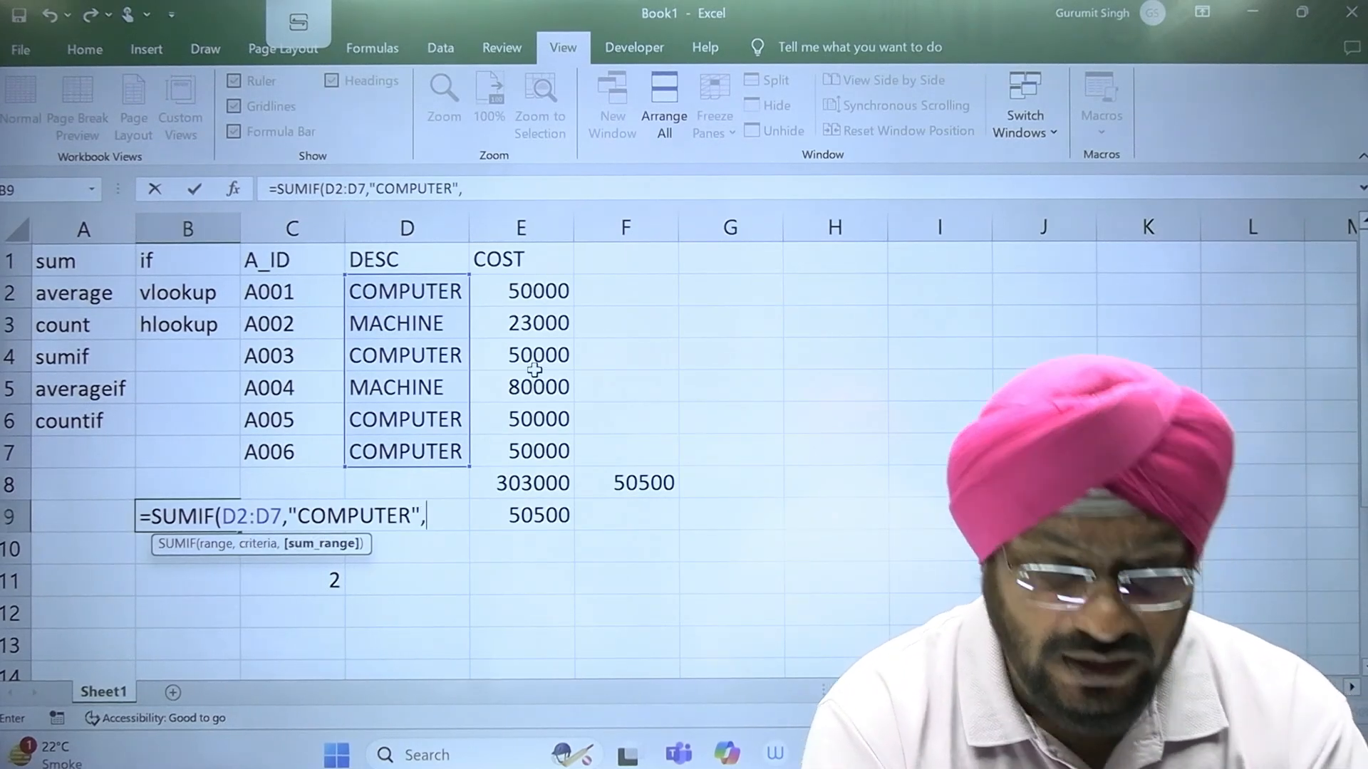
{"action": "left_click", "coordinate": [537, 290]}
{"action": "left_click_drag", "start_coordinate": [535, 325], "coordinate": [543, 438]}
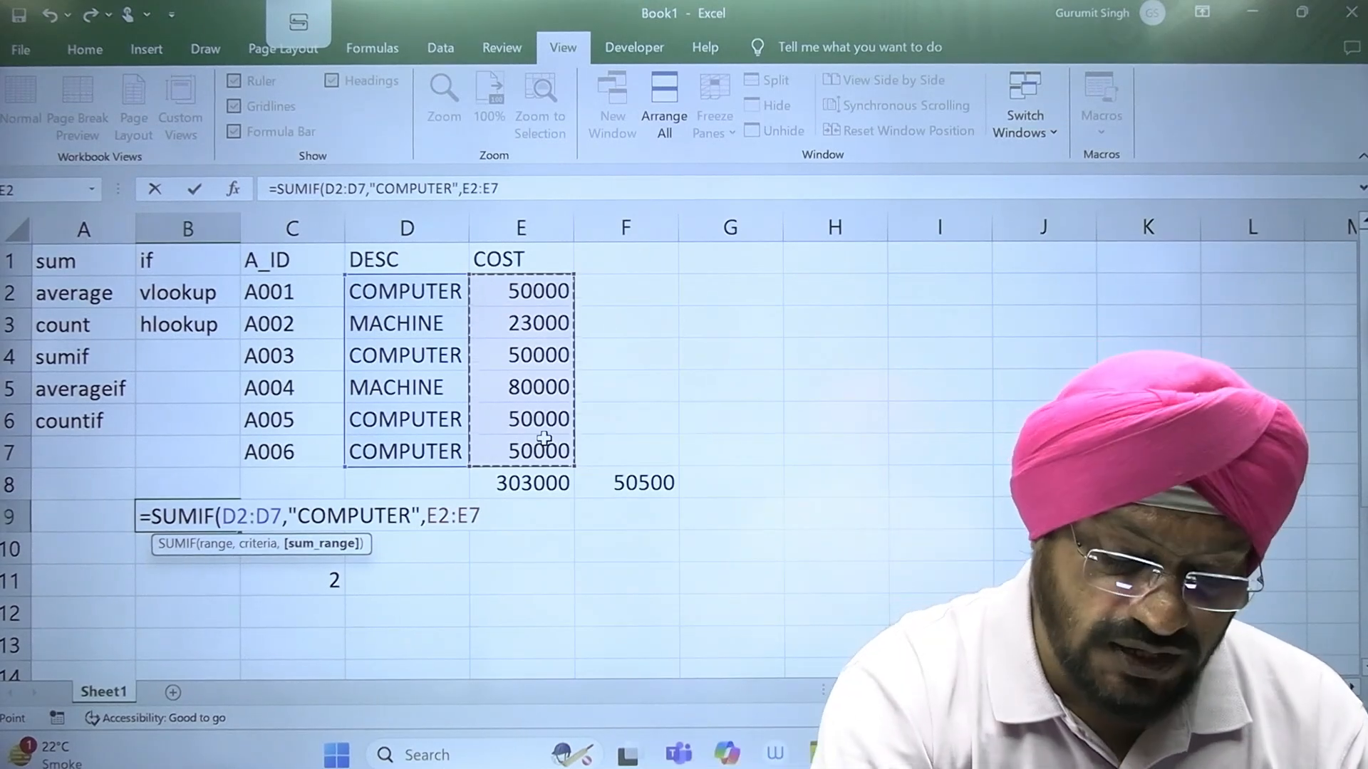
{"action": "key", "text": "Return"}
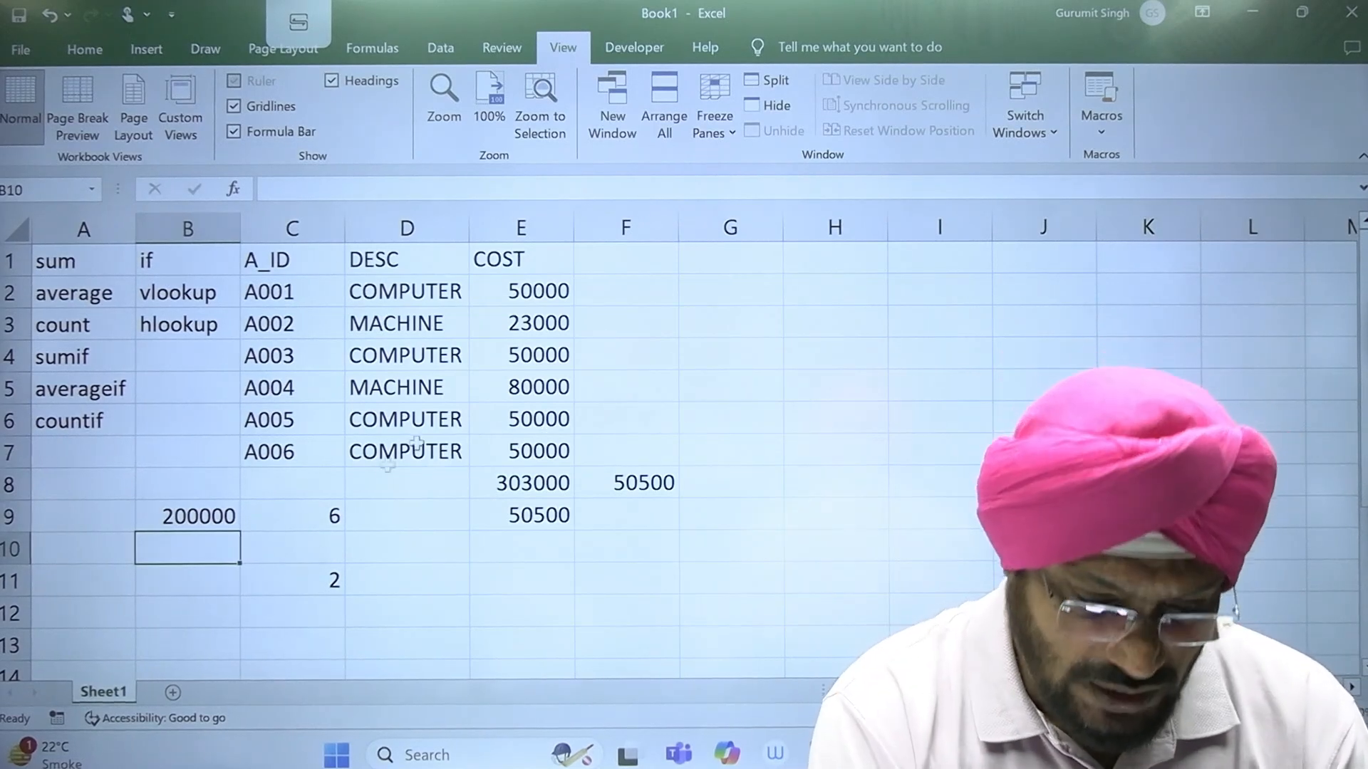
Step: Change the function of the formula in B9 to AVERAGEIF, keeping its ranges and the COMPUTER criterion
{"action": "double_click", "coordinate": [207, 514]}
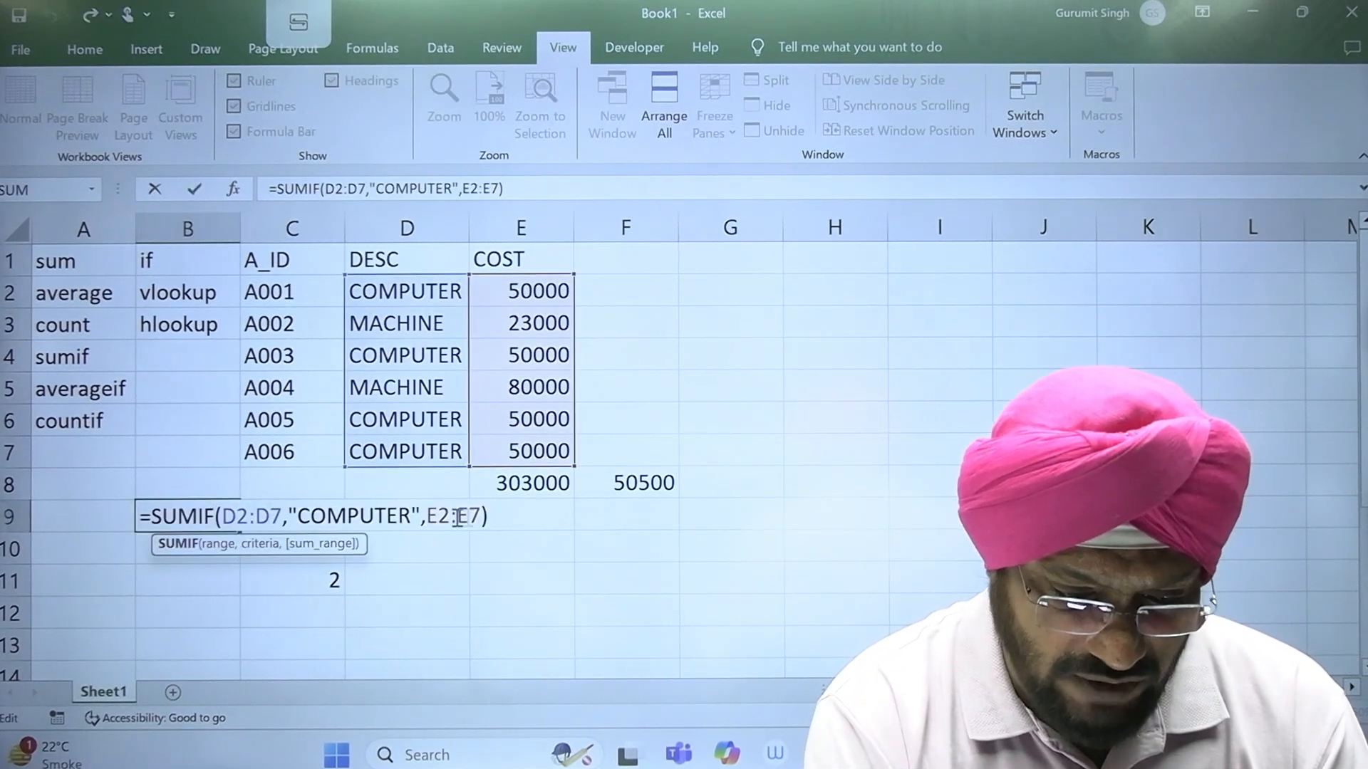
{"action": "key", "text": "BackSpace"}
{"action": "key", "text": "BackSpace"}
{"action": "key", "text": "BackSpace"}
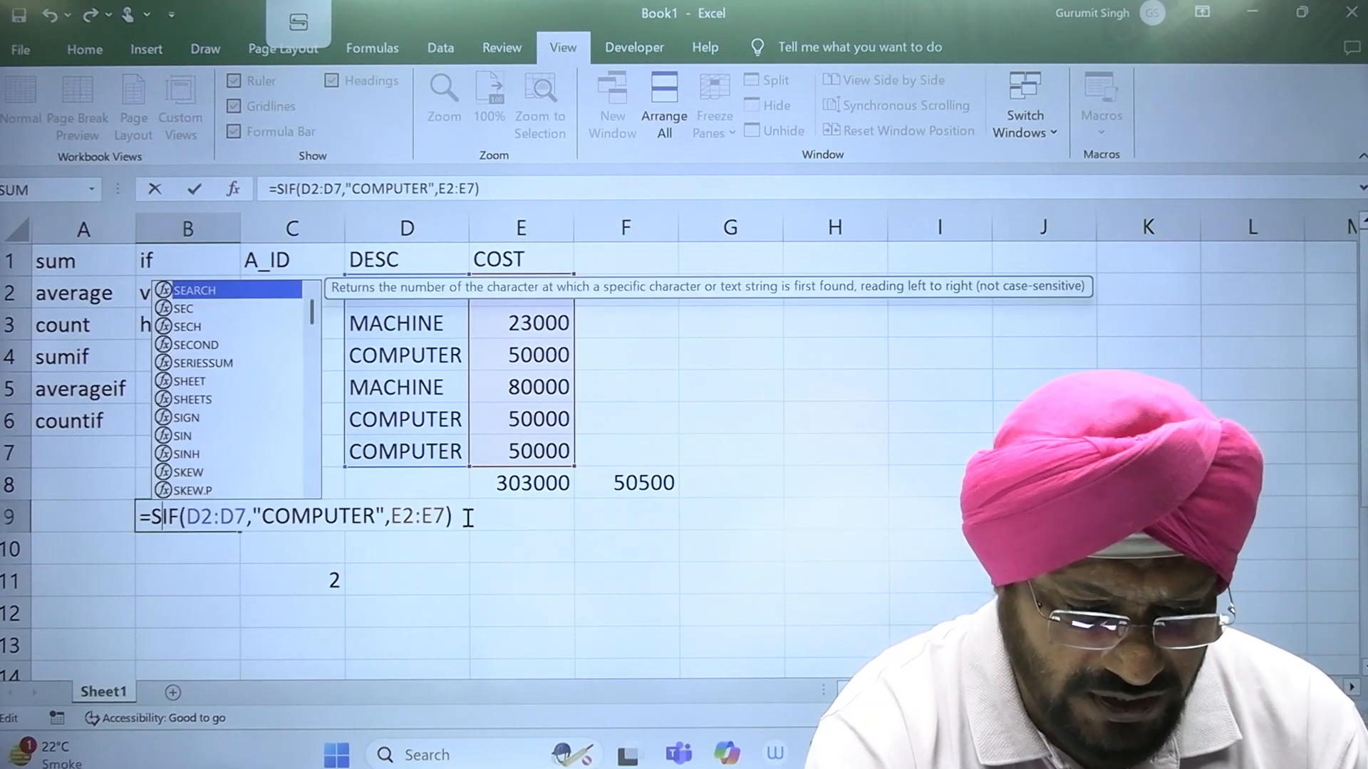
{"action": "type", "text": "AVERAGE"}
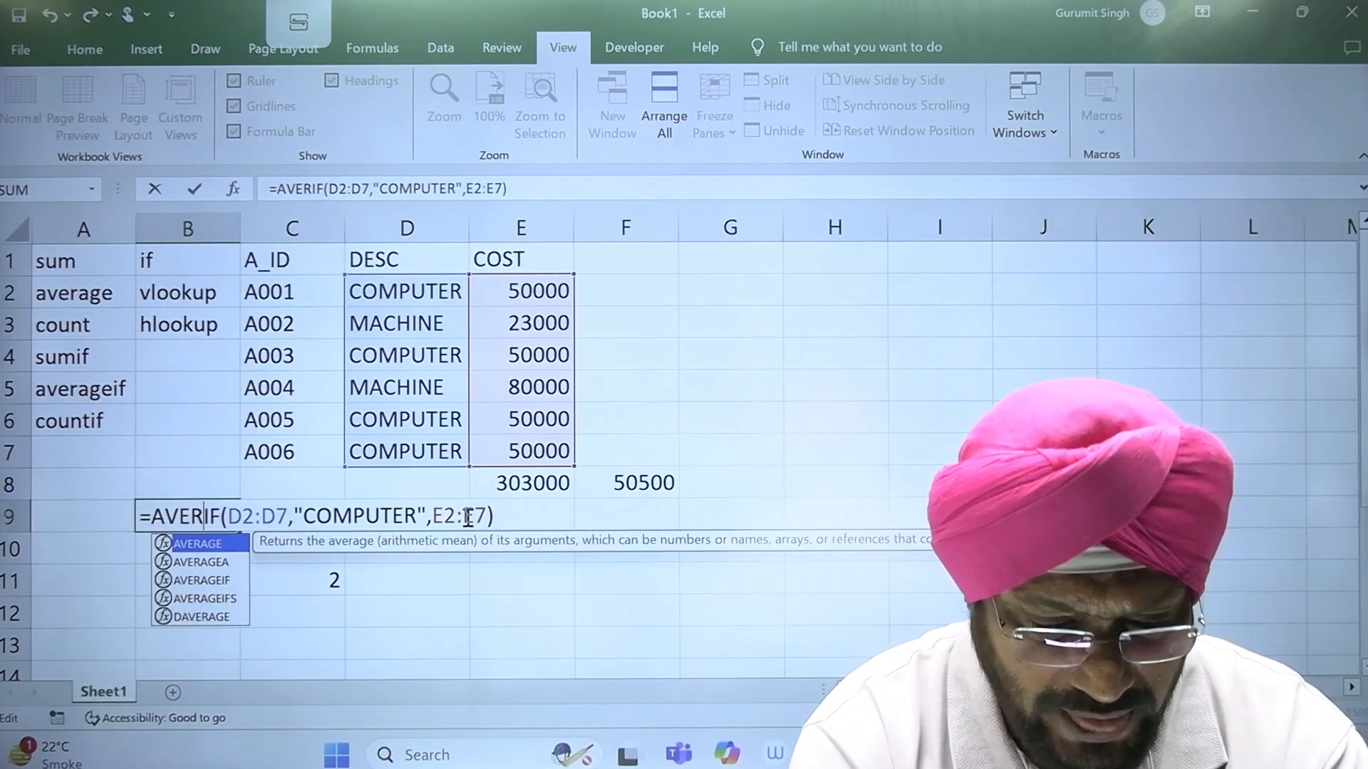
{"action": "key", "text": "Return"}
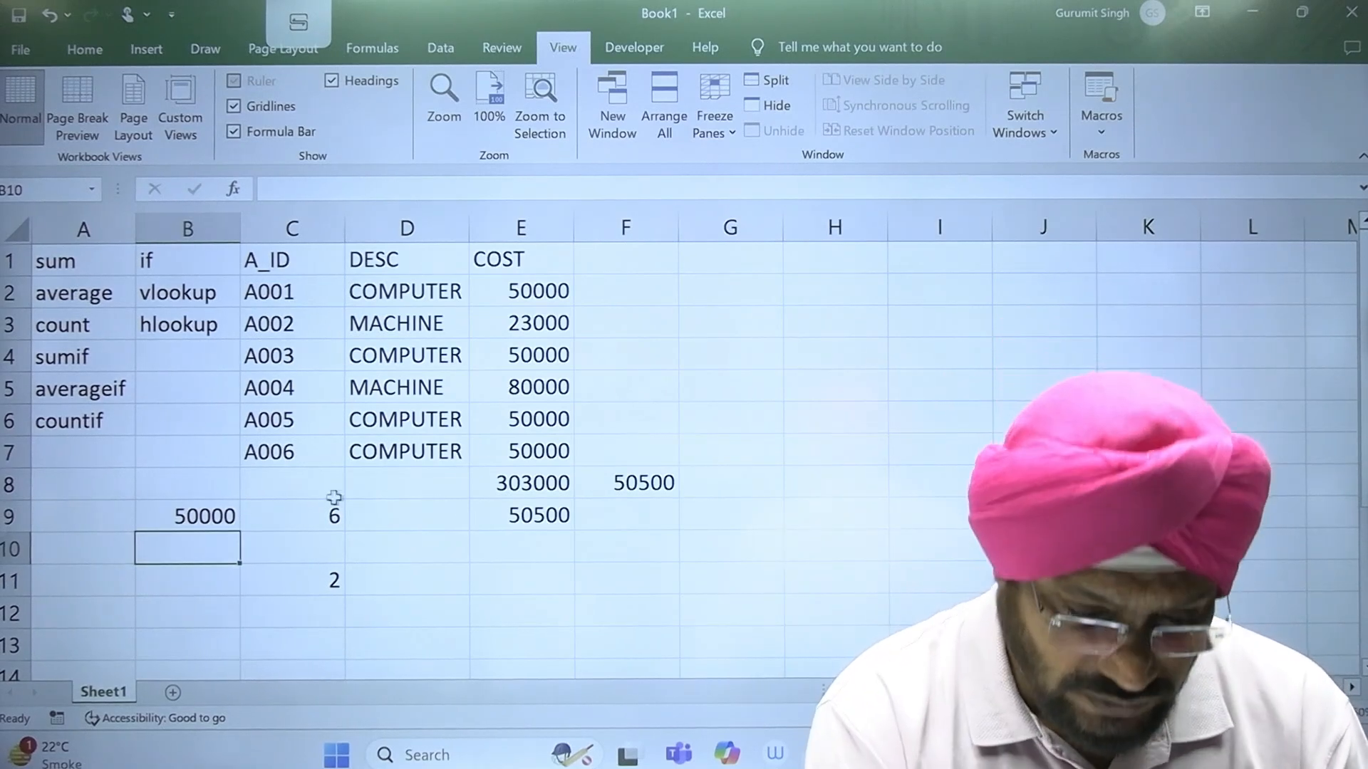
Step: Change the criterion of the AVERAGEIF formula in B9 to "MACHINE"
{"action": "double_click", "coordinate": [178, 516]}
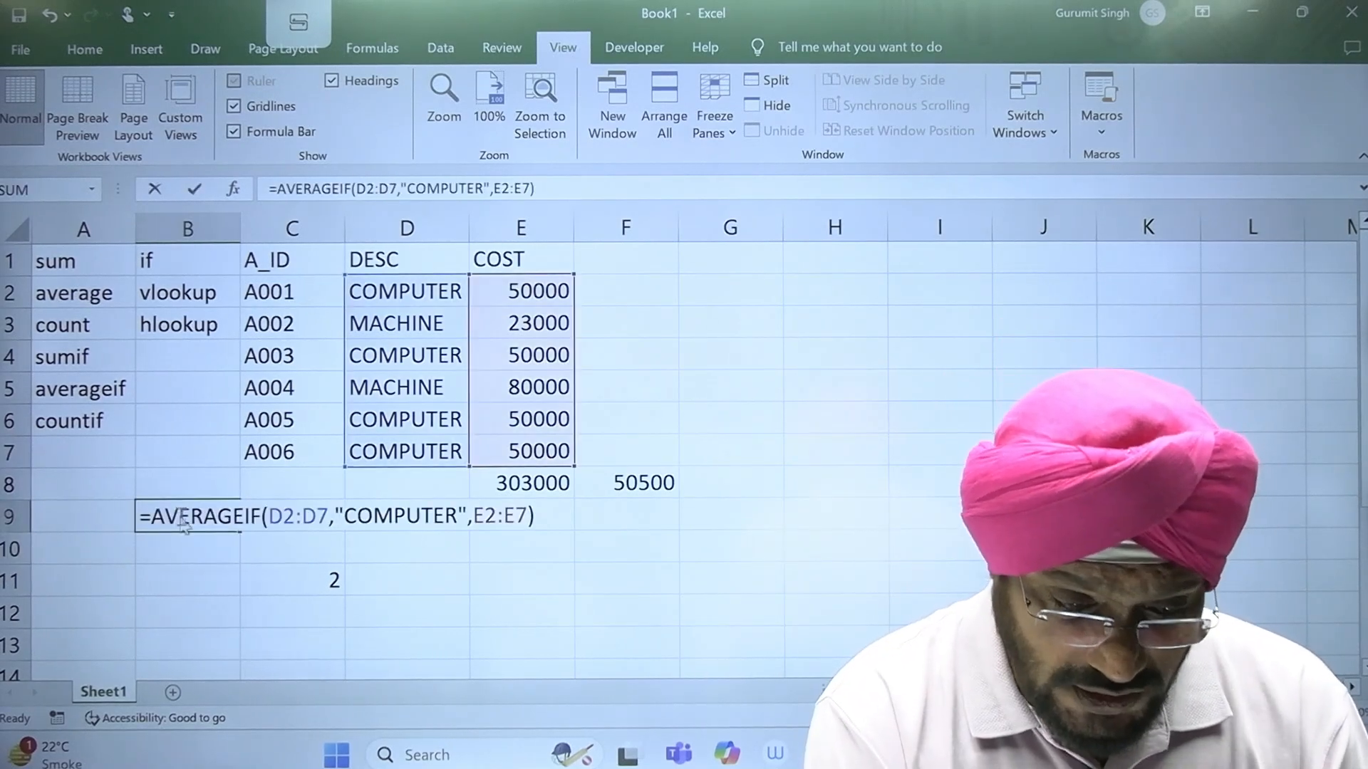
{"action": "left_click", "coordinate": [454, 516]}
{"action": "key", "text": "BackSpace"}
{"action": "key", "text": "BackSpace"}
{"action": "key", "text": "BackSpace"}
{"action": "key", "text": "BackSpace"}
{"action": "key", "text": "BackSpace"}
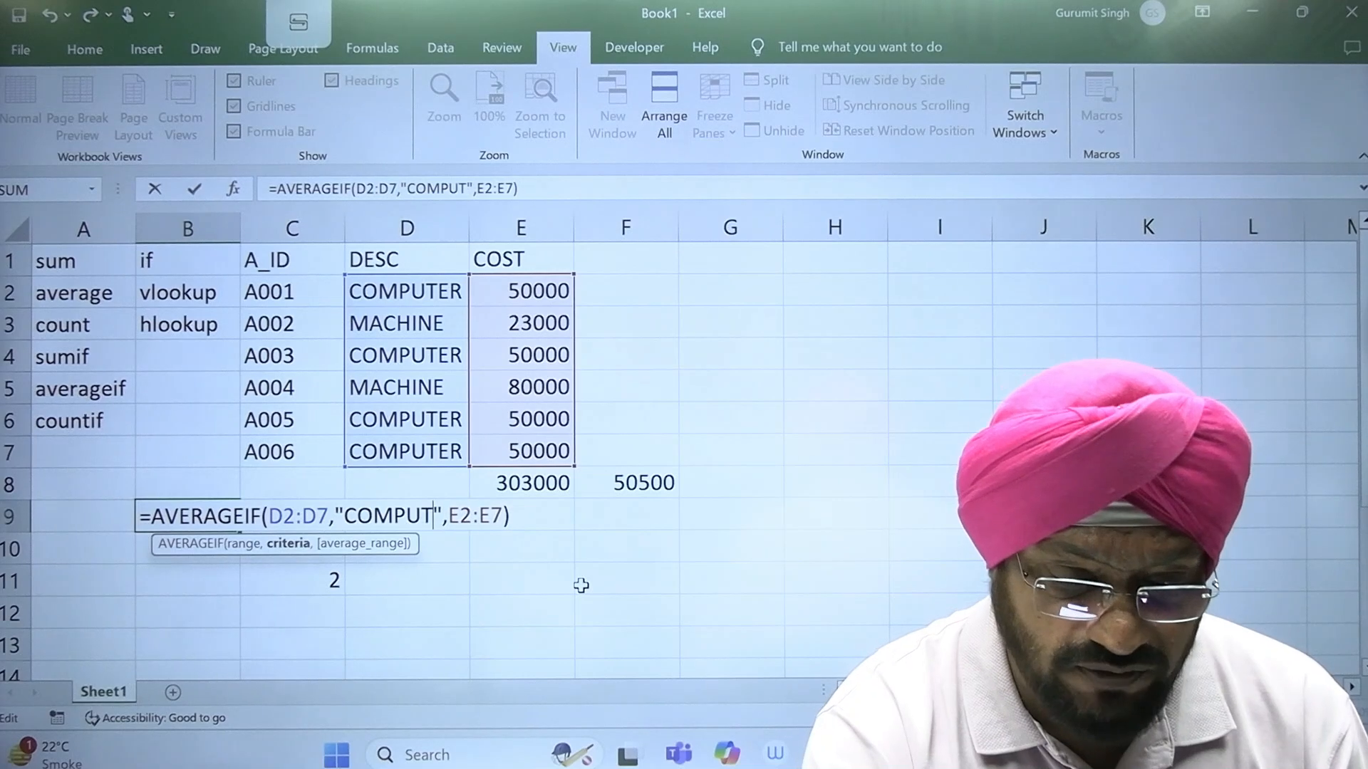
{"action": "key", "text": "BackSpace"}
{"action": "key", "text": "BackSpace"}
{"action": "key", "text": "BackSpace"}
{"action": "type", "text": "MACHI"}
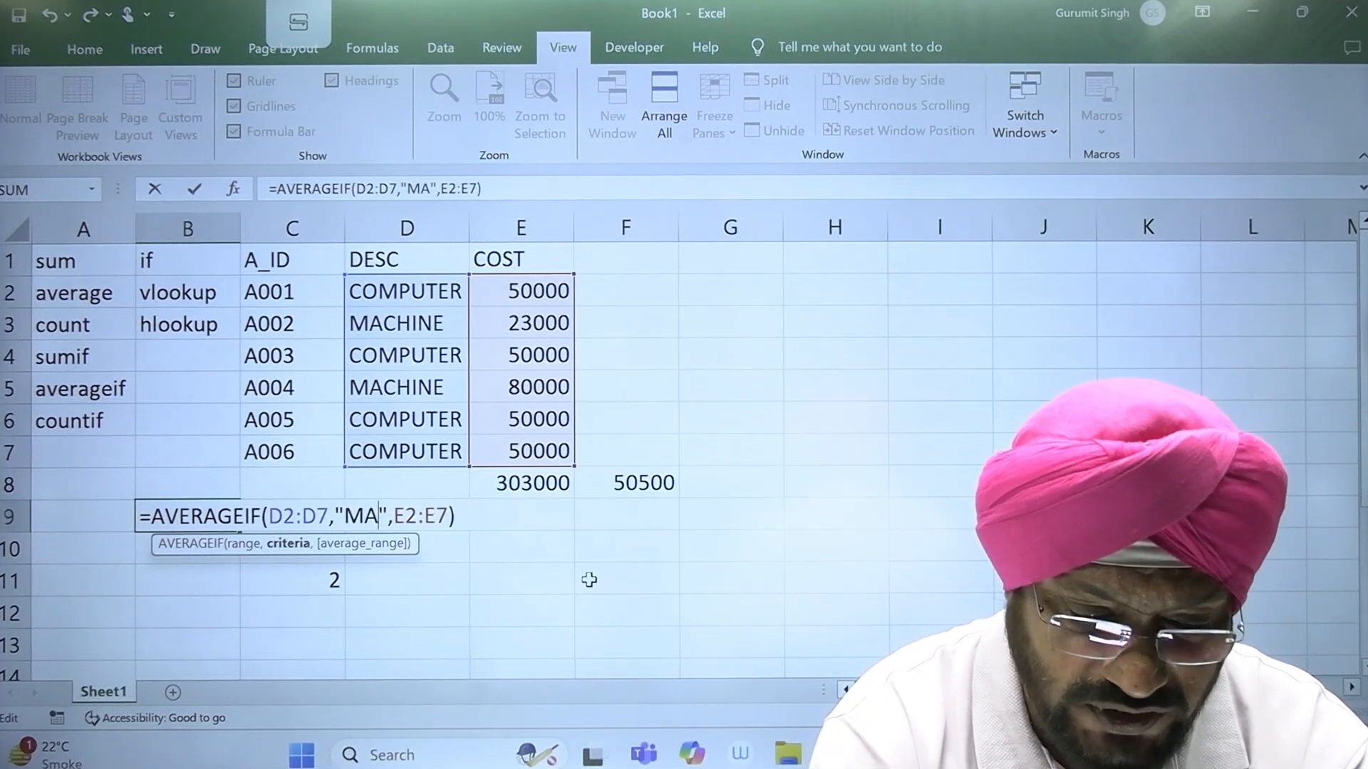
{"action": "type", "text": "NE"}
{"action": "key", "text": "Return"}
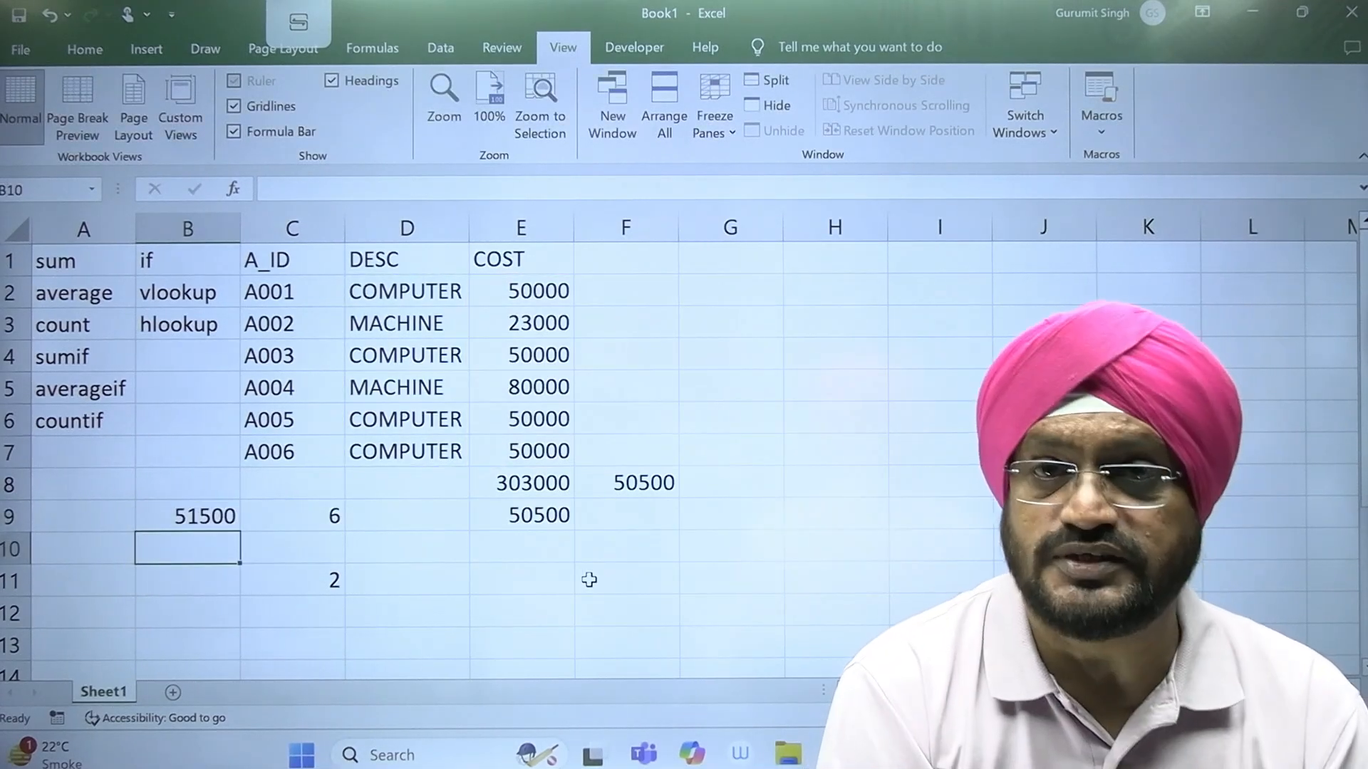
Step: Change the formula in B9 to =SUMIF(D2:D7,"MACHINE",E2:E7) to add up the costs of the MACHINE items
{"action": "double_click", "coordinate": [165, 518]}
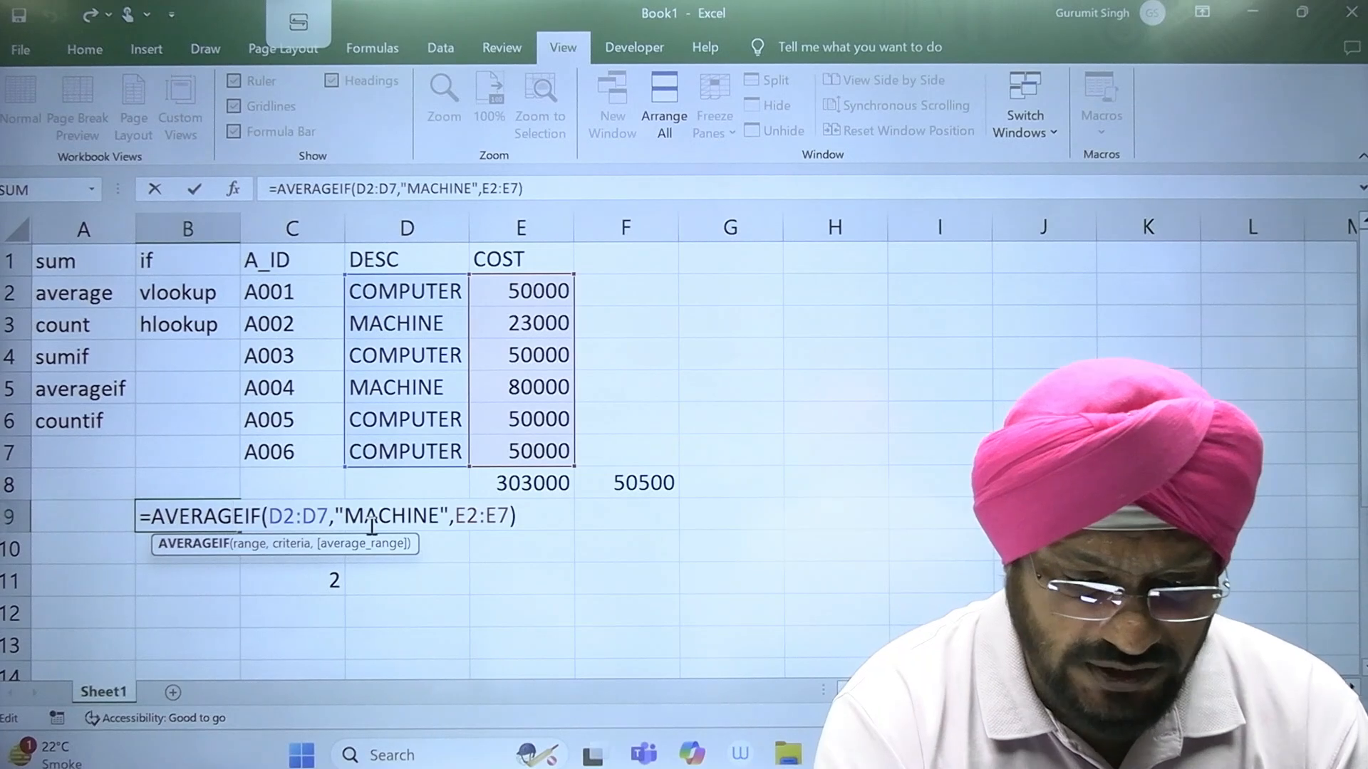
{"action": "key", "text": "BackSpace"}
{"action": "key", "text": "BackSpace"}
{"action": "key", "text": "BackSpace"}
{"action": "key", "text": "BackSpace"}
{"action": "key", "text": "BackSpace"}
{"action": "key", "text": "BackSpace"}
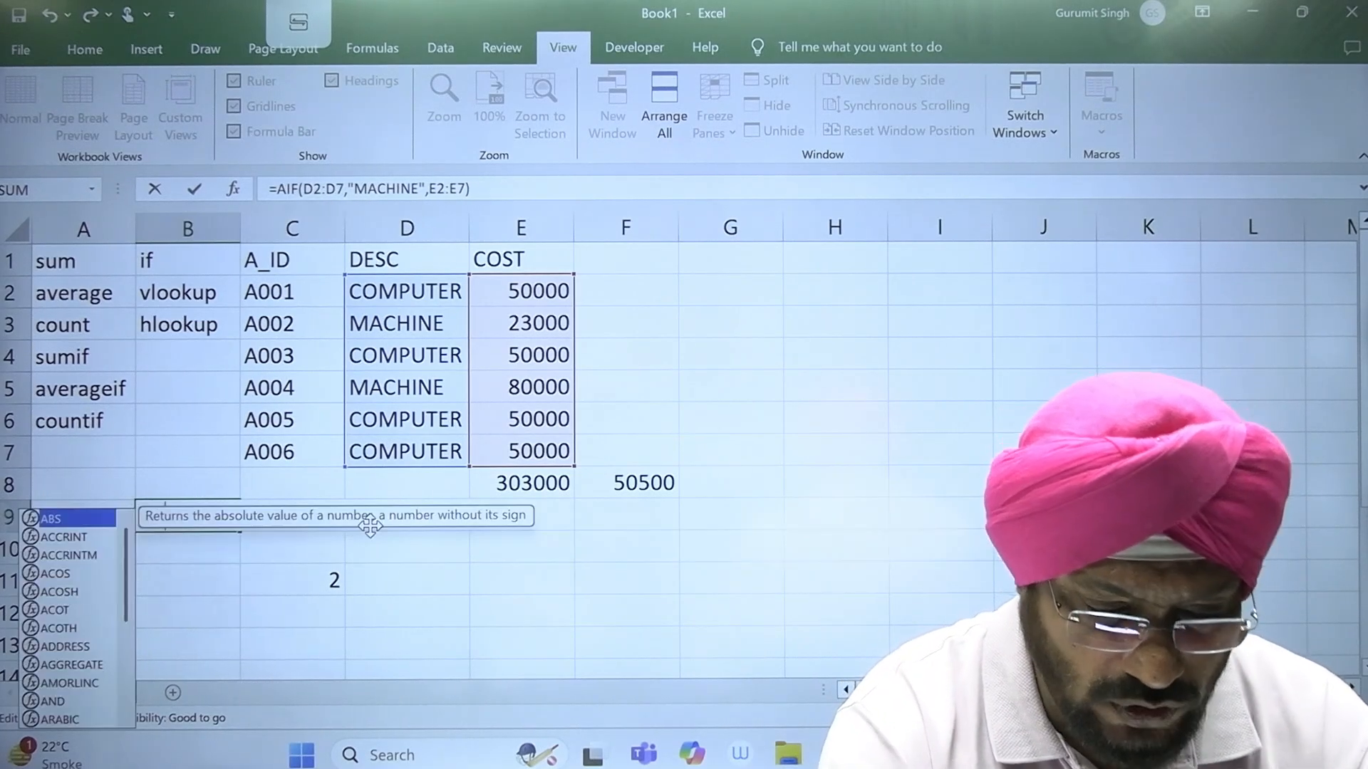
{"action": "type", "text": "SUM"}
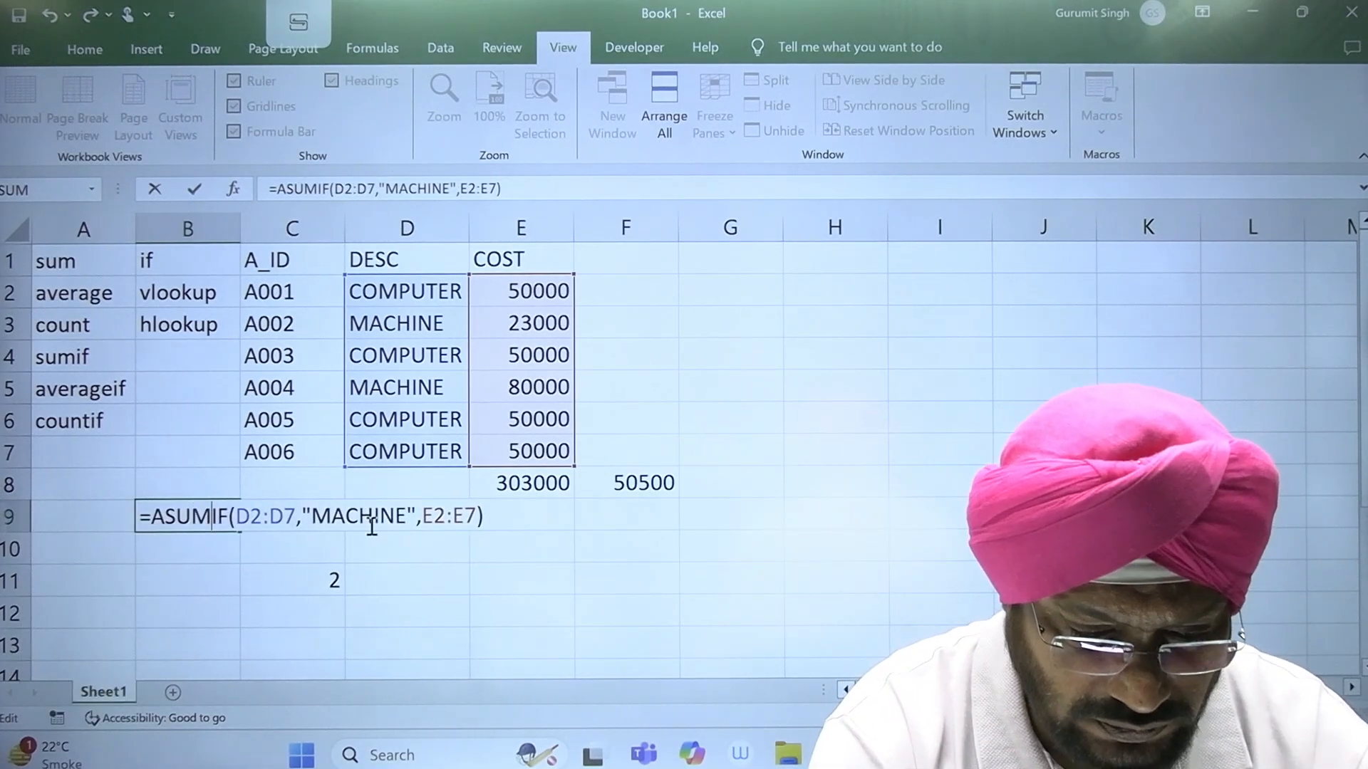
{"action": "key", "text": "BackSpace"}
{"action": "key", "text": "BackSpace"}
{"action": "key", "text": "BackSpace"}
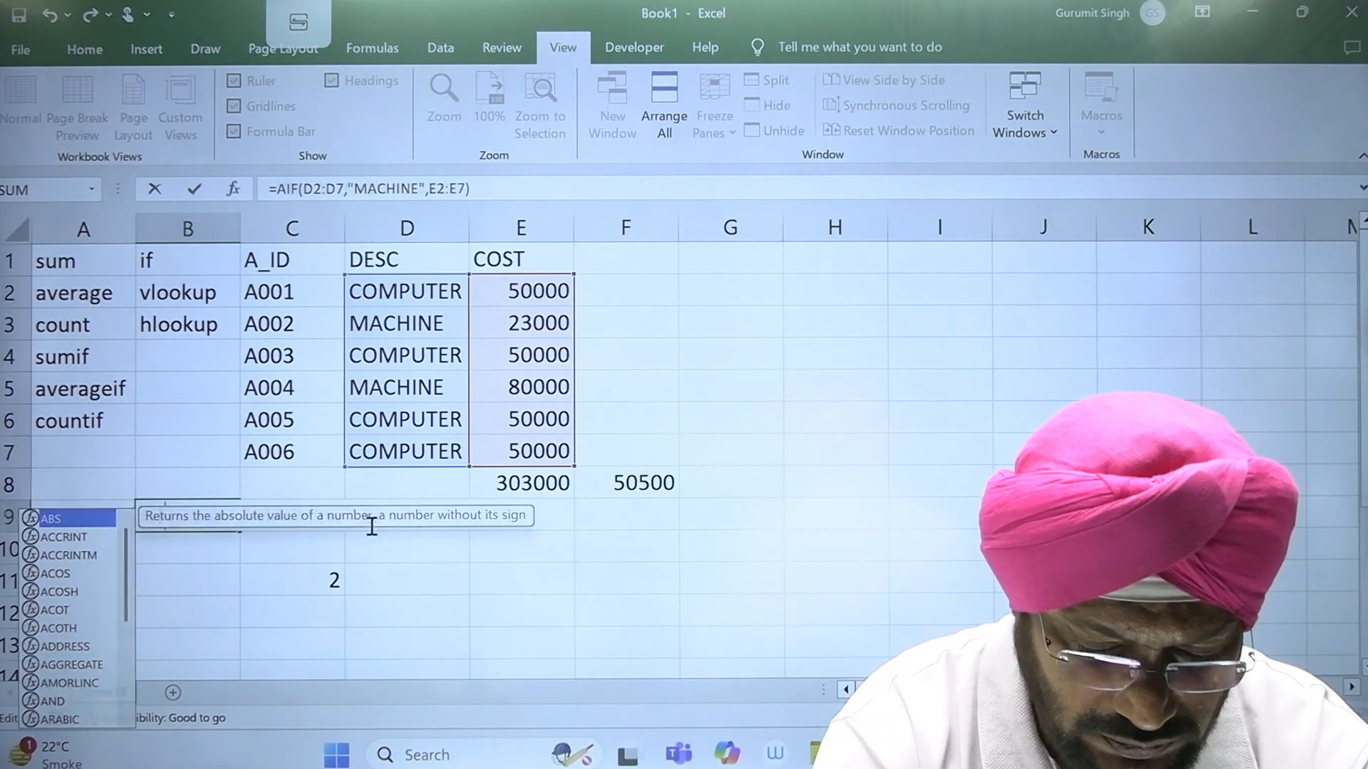
{"action": "key", "text": "BackSpace"}
{"action": "type", "text": "SUM"}
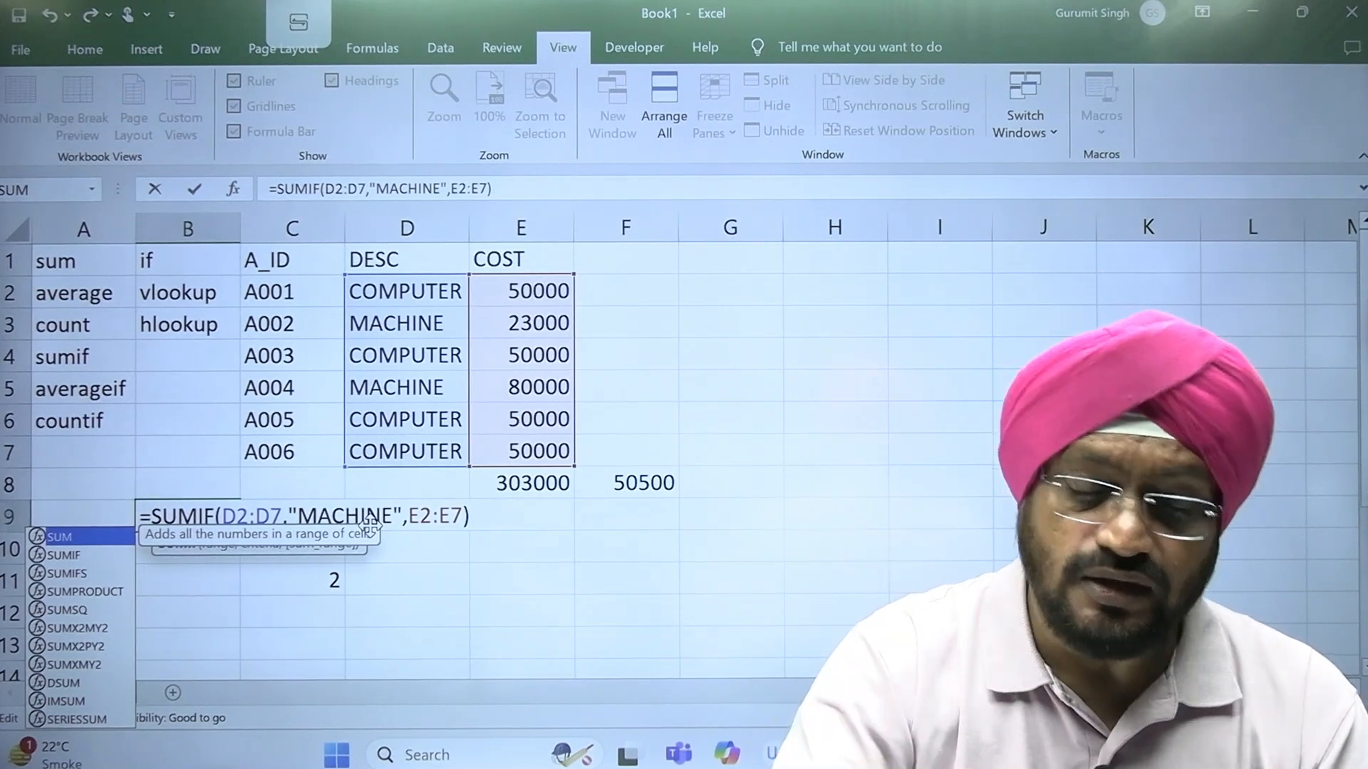
{"action": "key", "text": "Return"}
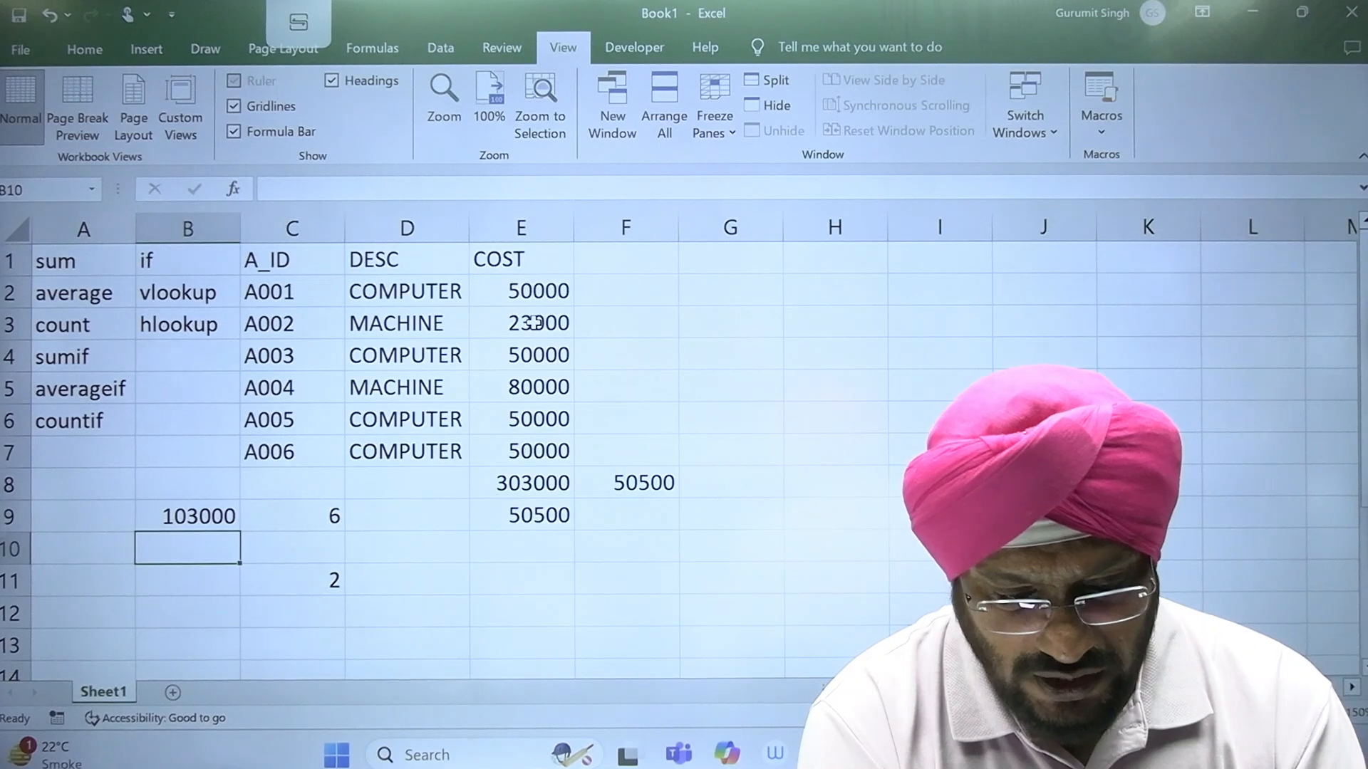
{"action": "left_click", "coordinate": [212, 518]}
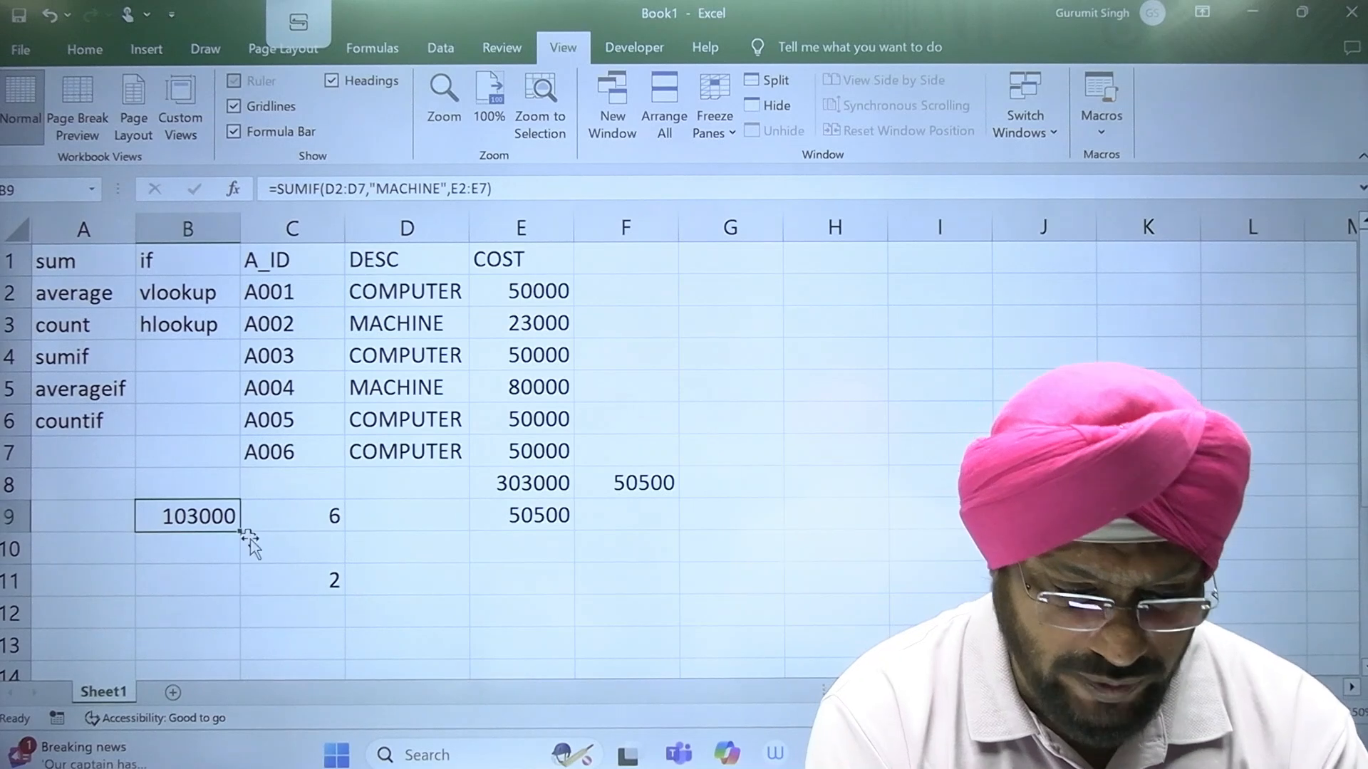
Step: Clear all the formula results below the table by deleting the contents of cells B8:G11
{"action": "left_click_drag", "start_coordinate": [154, 488], "coordinate": [694, 575]}
{"action": "key", "text": "Delete"}
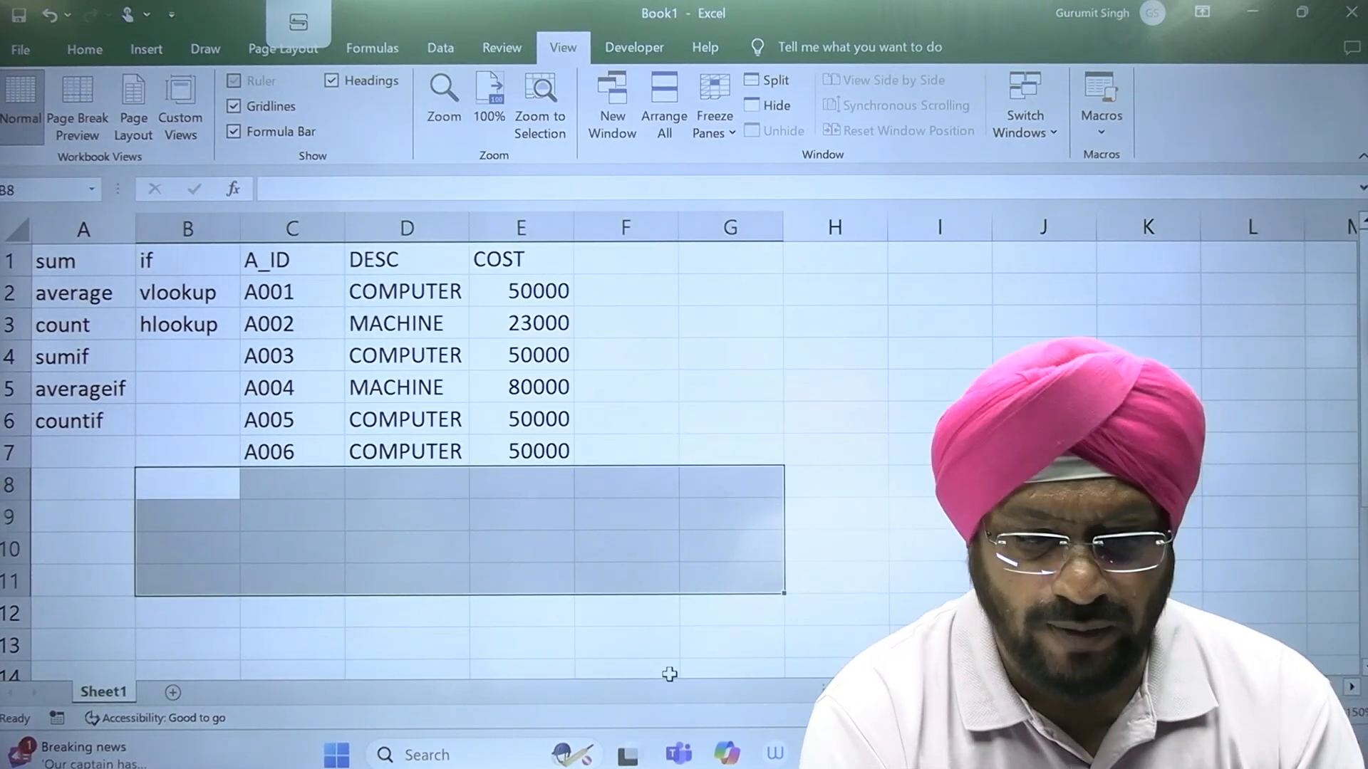
{"action": "left_click", "coordinate": [668, 673]}
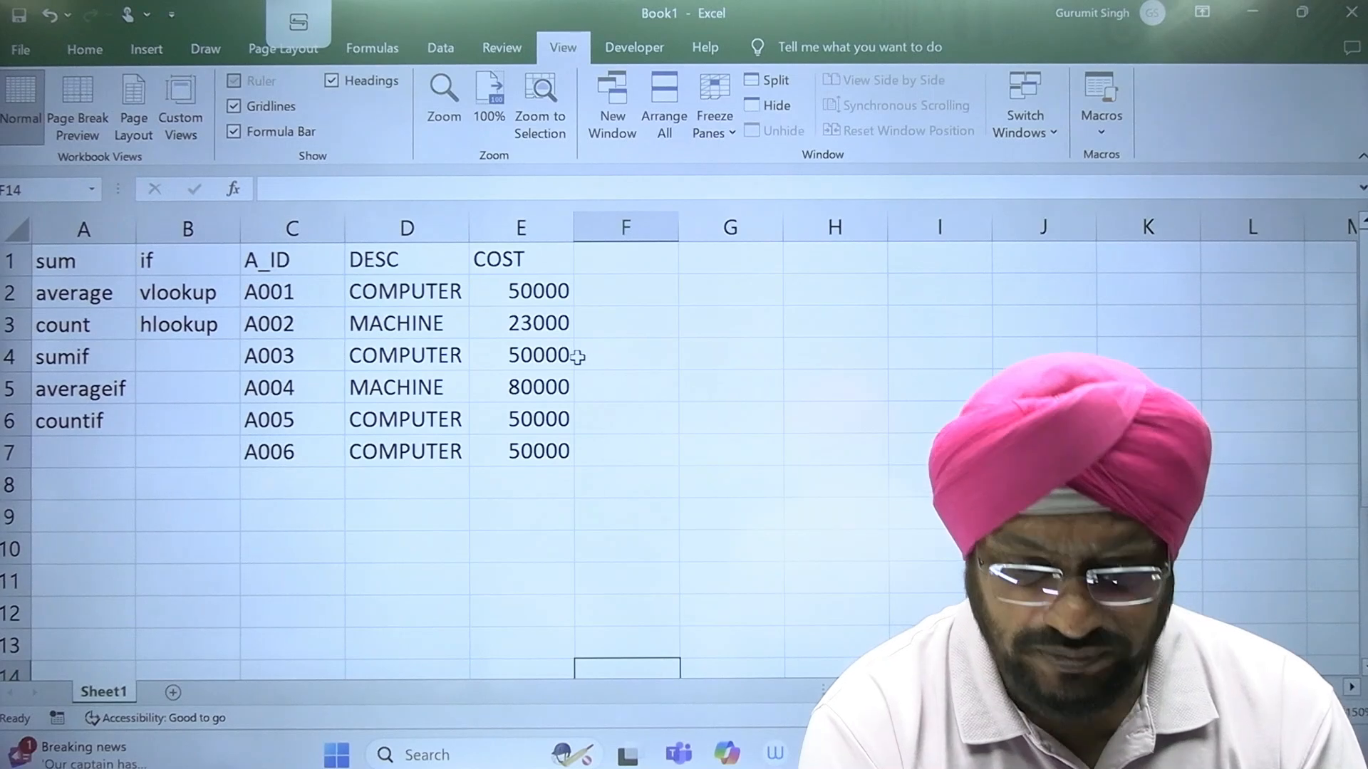
Step: Enter the heading BONUS in cell F1, beside the COST column
{"action": "left_click", "coordinate": [620, 257]}
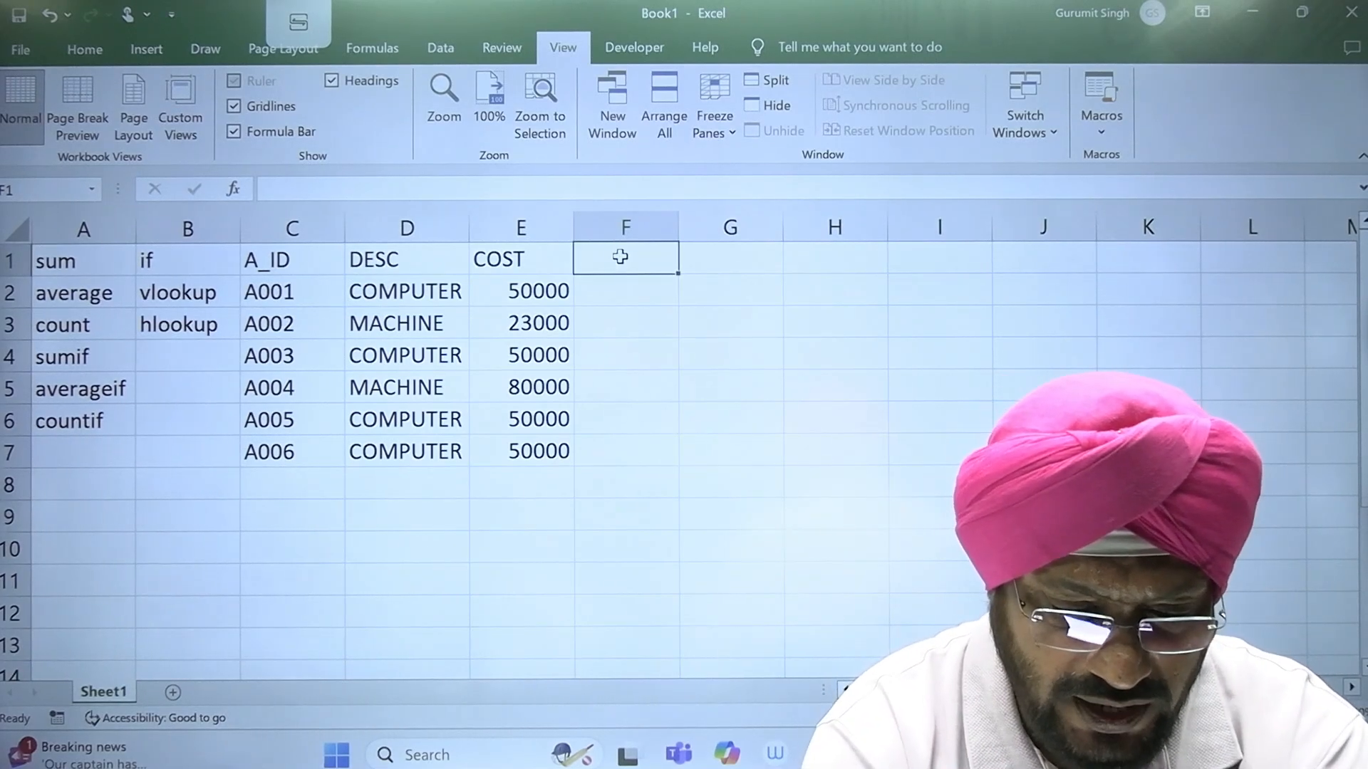
{"action": "type", "text": "BONUS"}
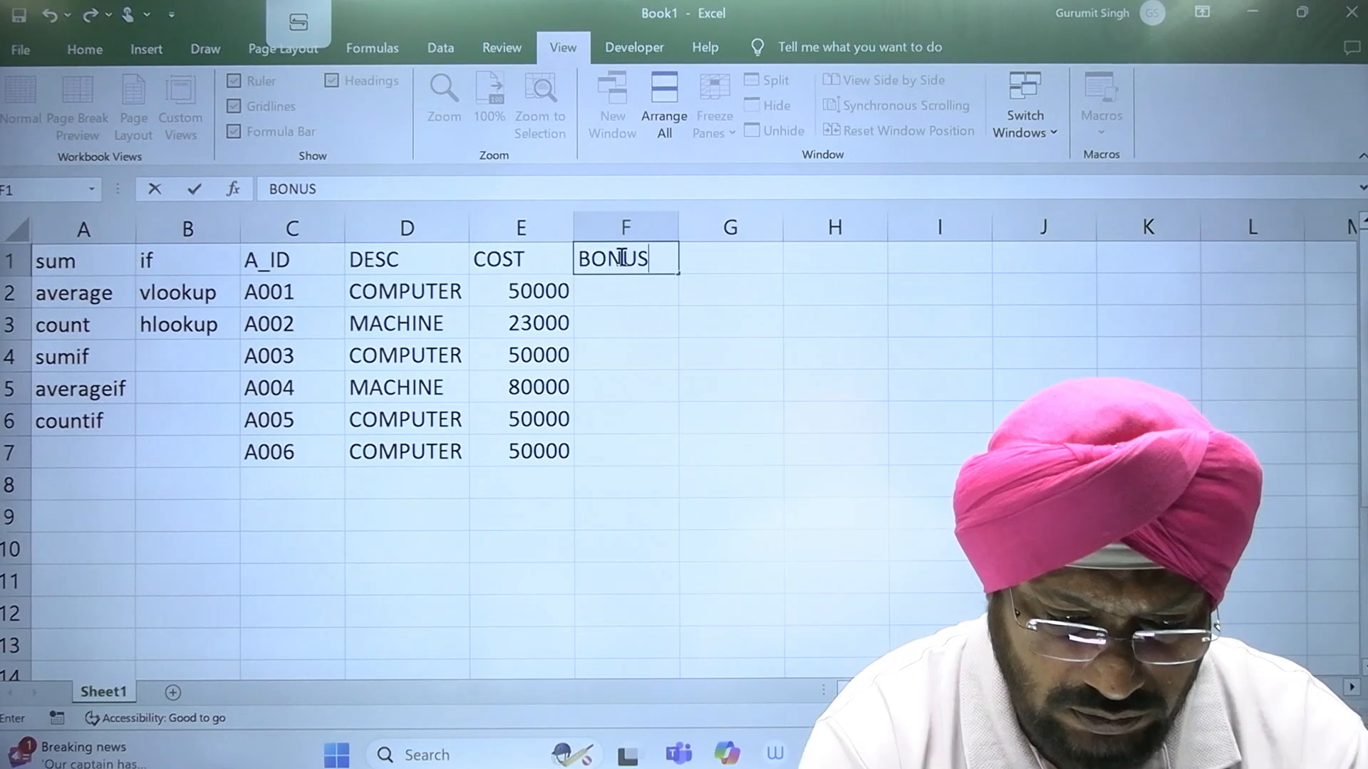
{"action": "key", "text": "Return"}
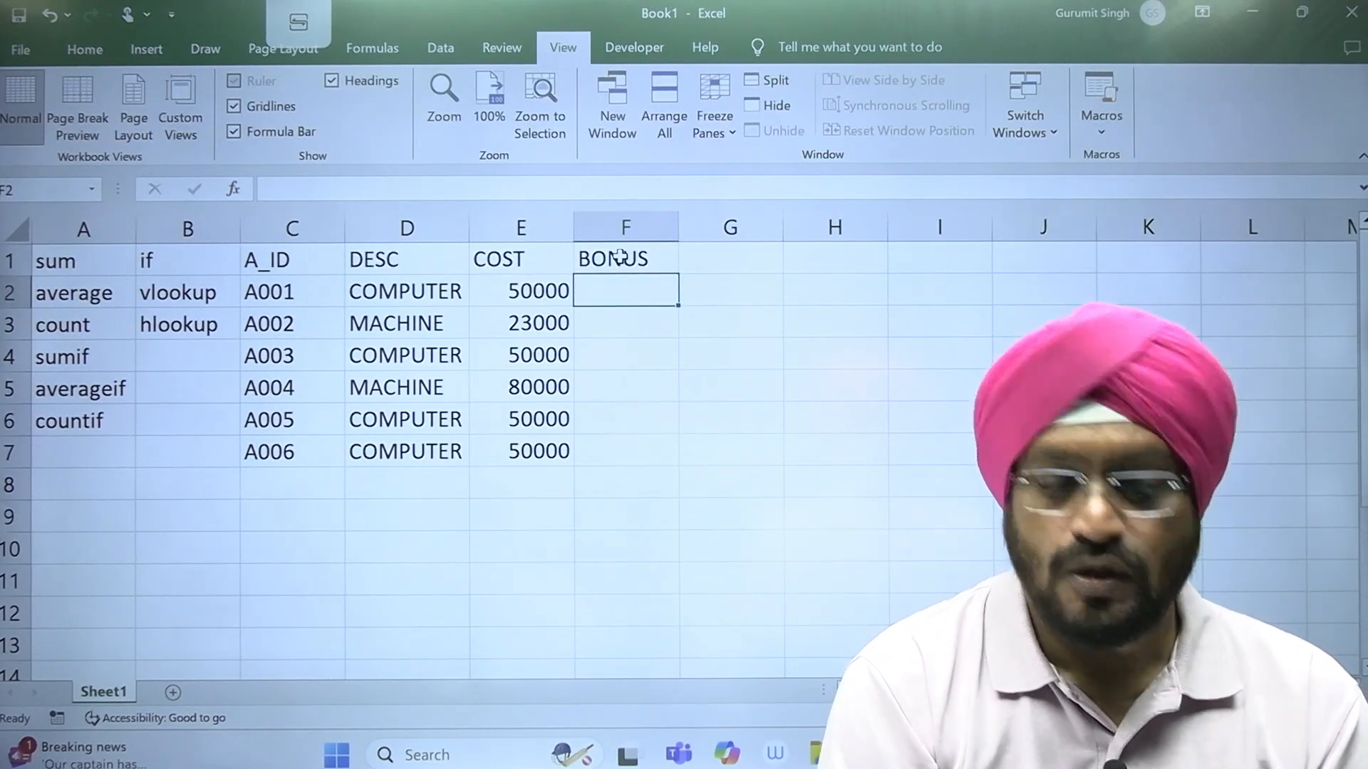
{"action": "left_click", "coordinate": [434, 322]}
{"action": "left_click", "coordinate": [630, 289]}
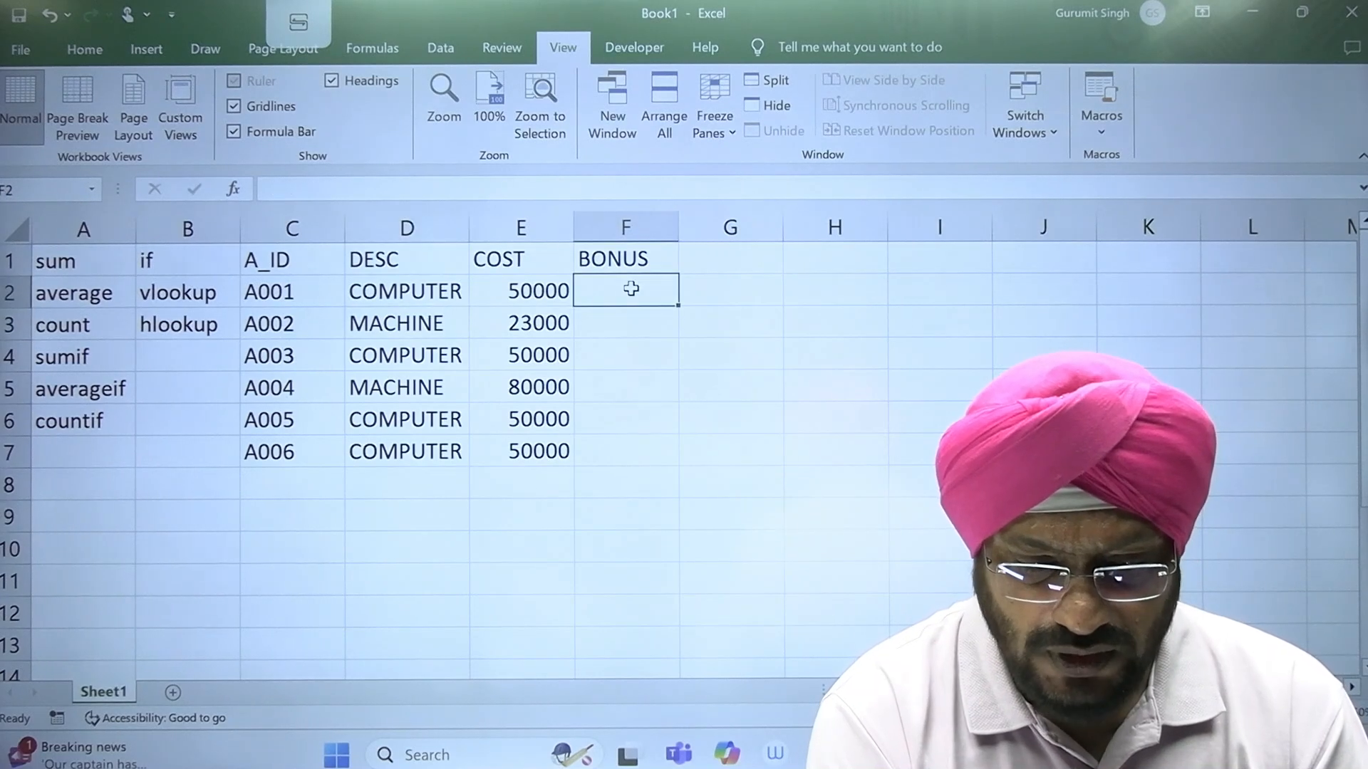
{"action": "left_click", "coordinate": [373, 327]}
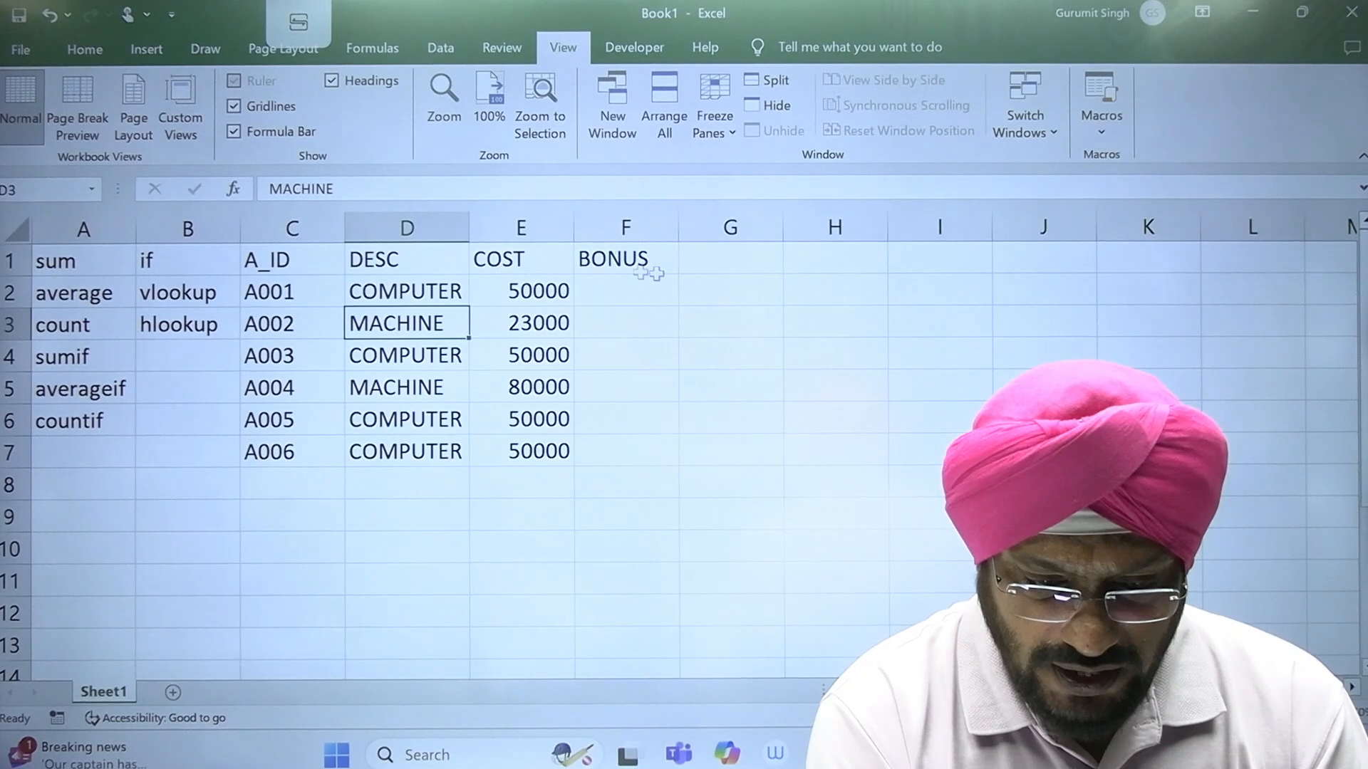
Step: Replace the heading in F1 with CITY and enter the heading BONUS in G1
{"action": "left_click", "coordinate": [602, 260]}
{"action": "type", "text": "CITY"}
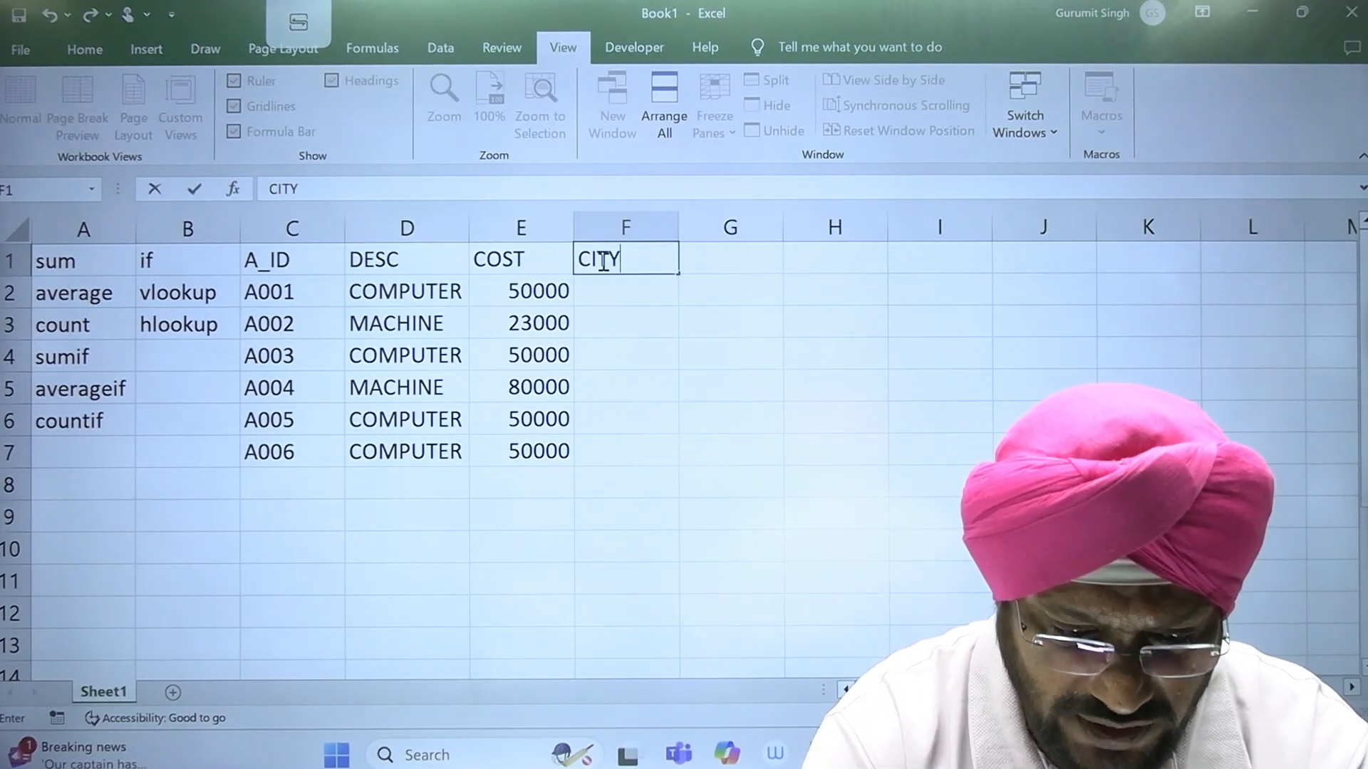
{"action": "key", "text": "Tab"}
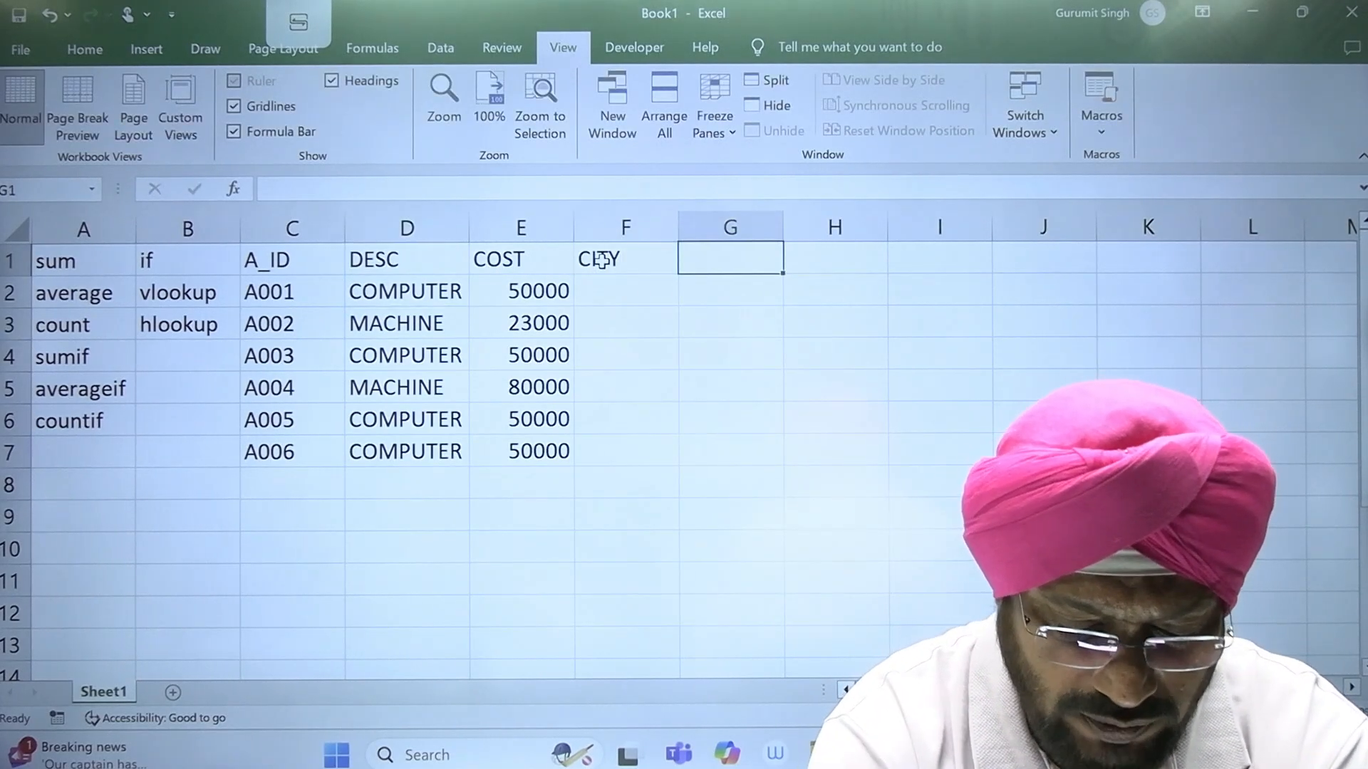
{"action": "type", "text": "BONUS"}
{"action": "key", "text": "Return"}
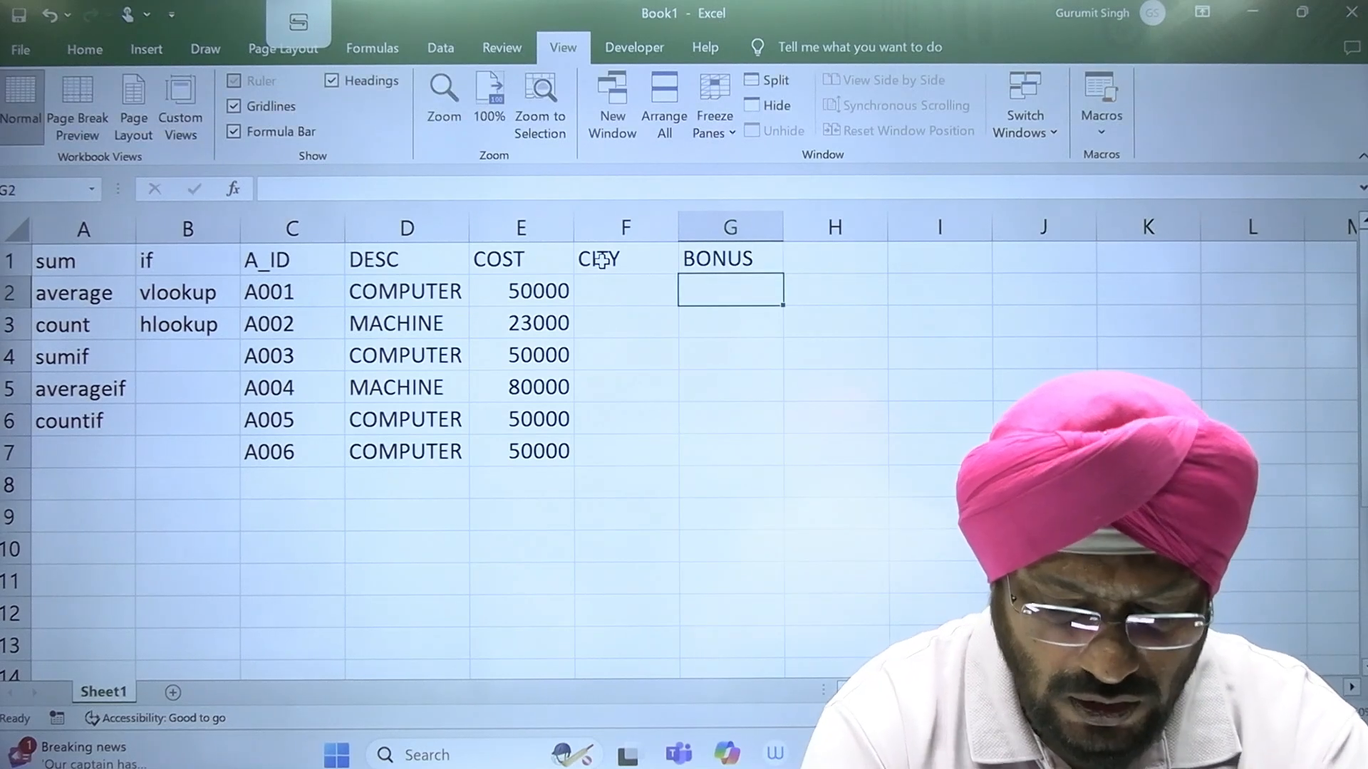
Step: Fill the first two rows of the CITY column with DELHI in F2 and MUMBAI in F3
{"action": "key", "text": "Left"}
{"action": "type", "text": "M"}
{"action": "key", "text": "BackSpace"}
{"action": "type", "text": "DELHI"}
{"action": "key", "text": "Return"}
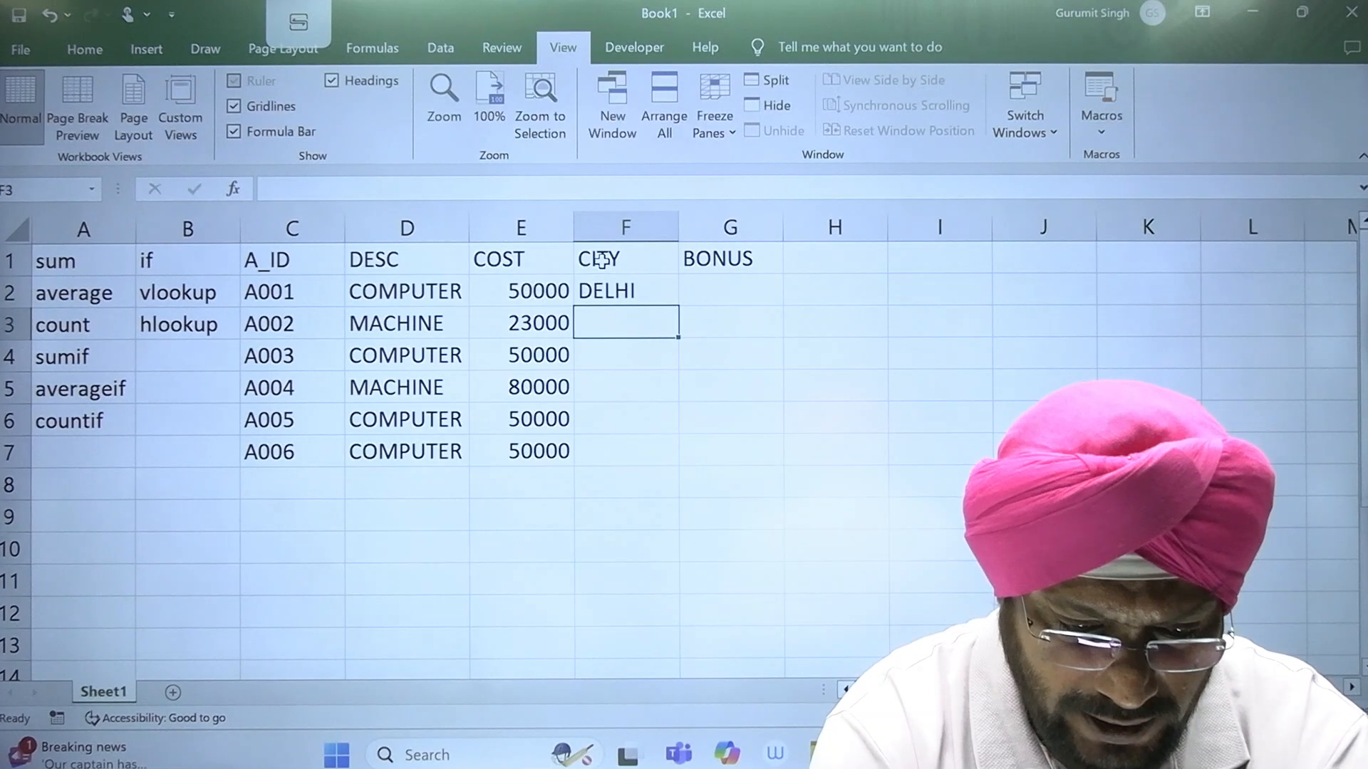
{"action": "type", "text": "MUMBAI"}
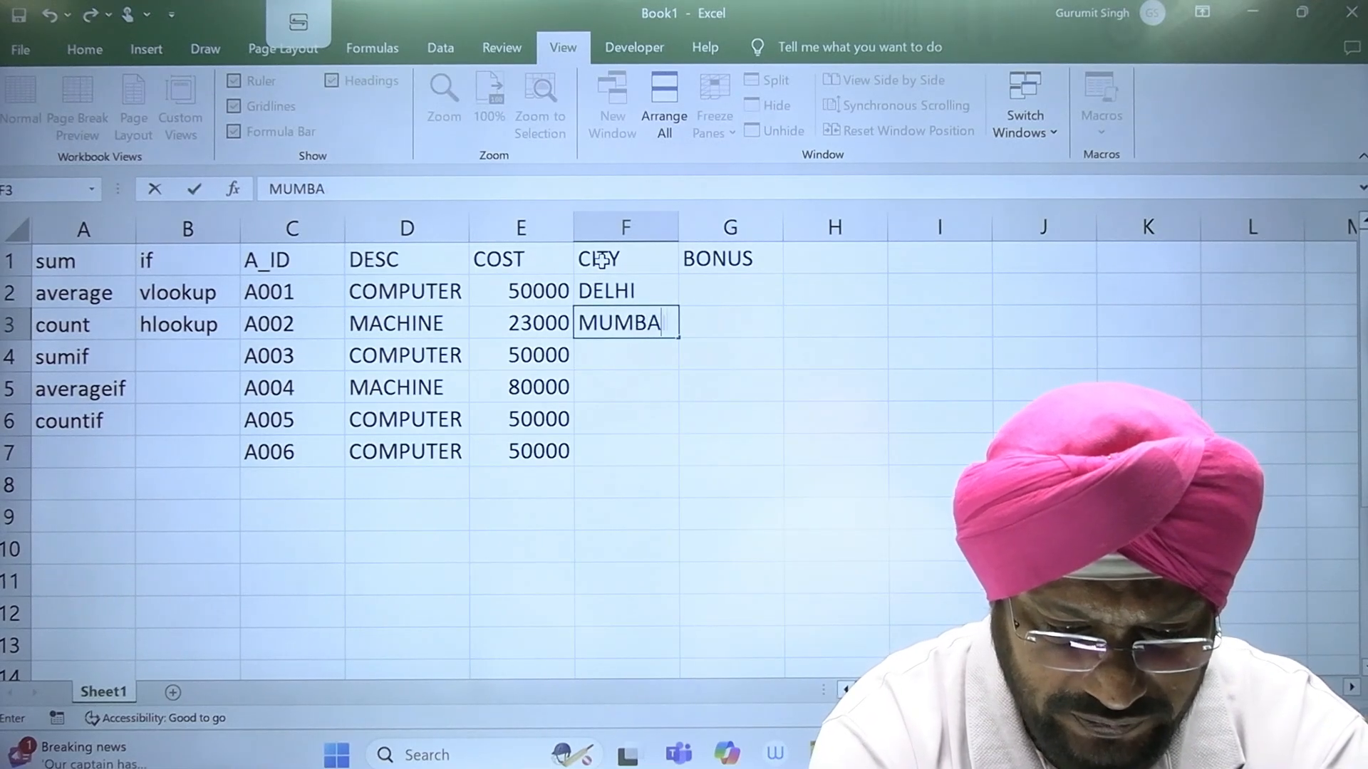
{"action": "key", "text": "Return"}
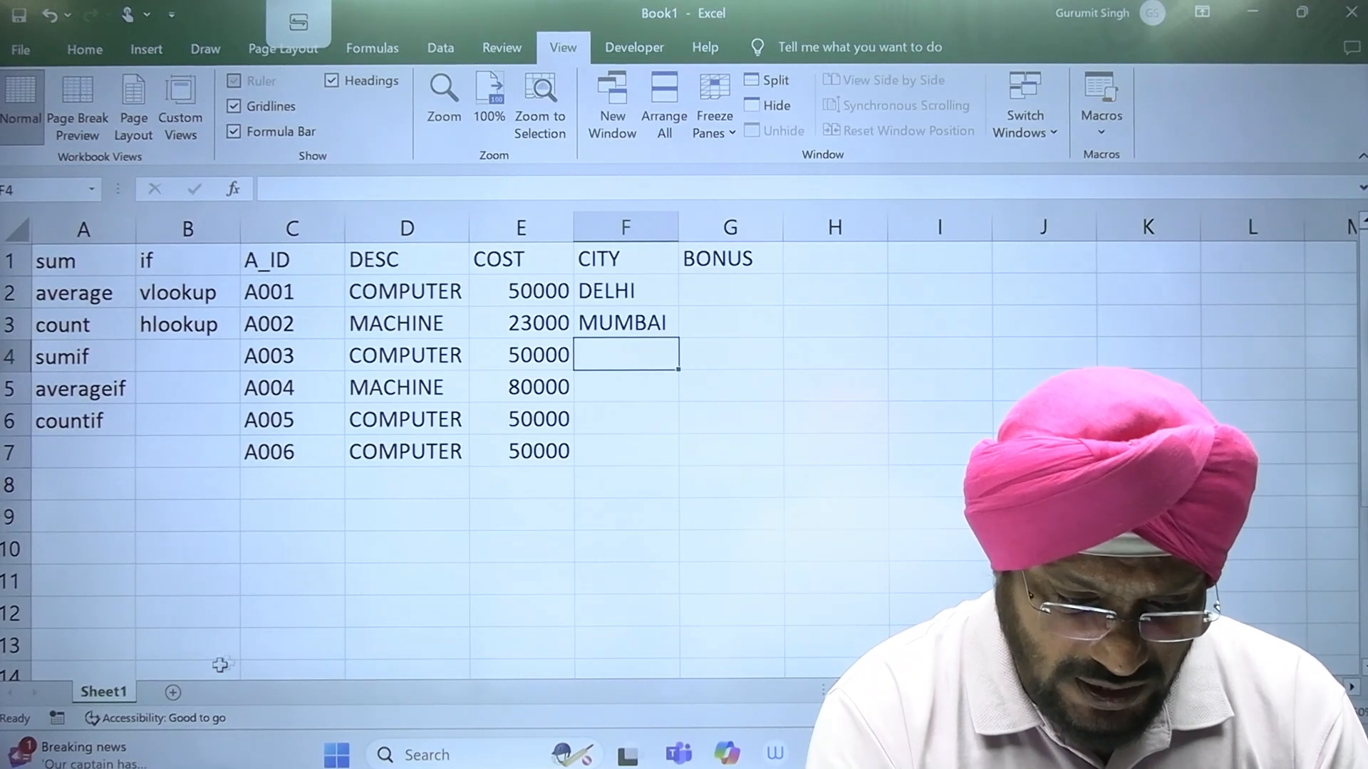
Step: Add a new worksheet to the workbook and set its zoom magnification to 200%
{"action": "left_click", "coordinate": [173, 693]}
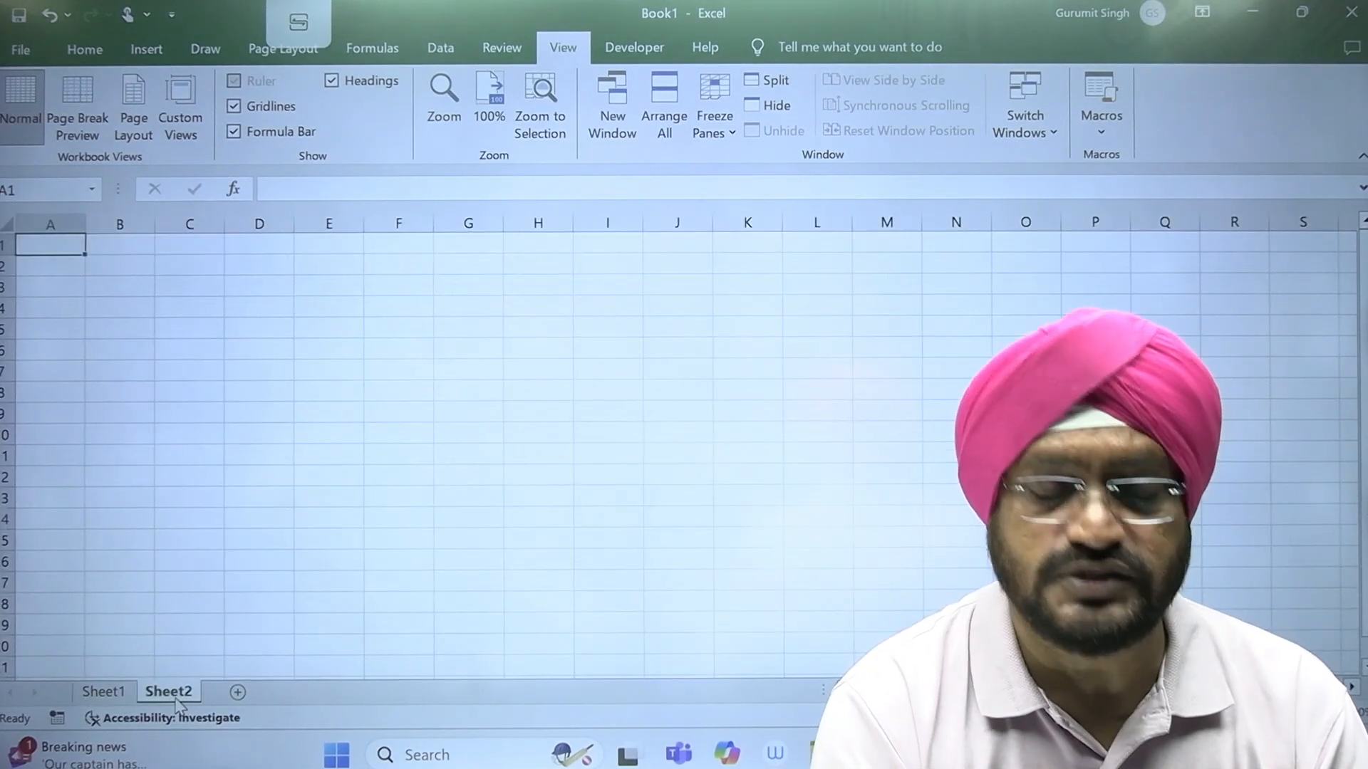
{"action": "left_click", "coordinate": [443, 99]}
{"action": "left_click", "coordinate": [241, 469]}
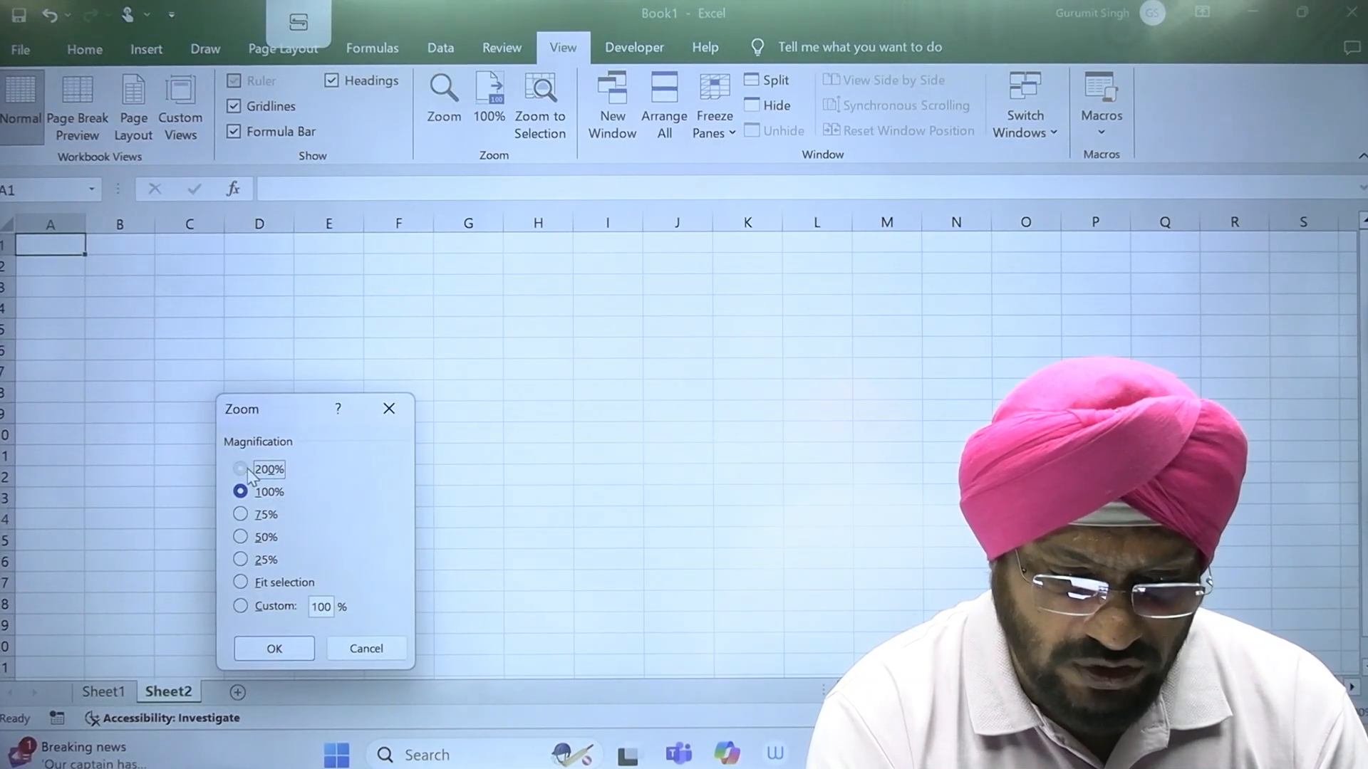
{"action": "left_click", "coordinate": [275, 648]}
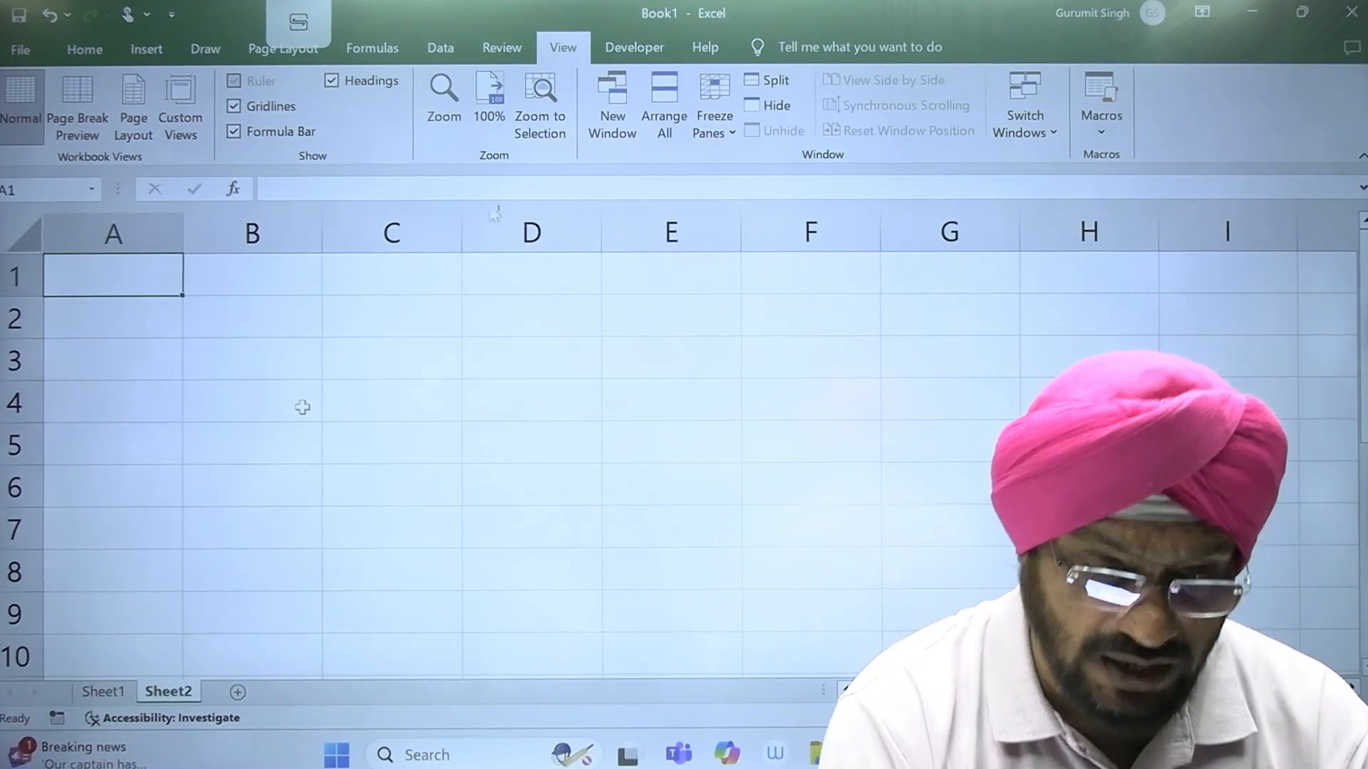
Step: Set the new worksheet's zoom to a custom magnification of 150%
{"action": "left_click", "coordinate": [439, 123]}
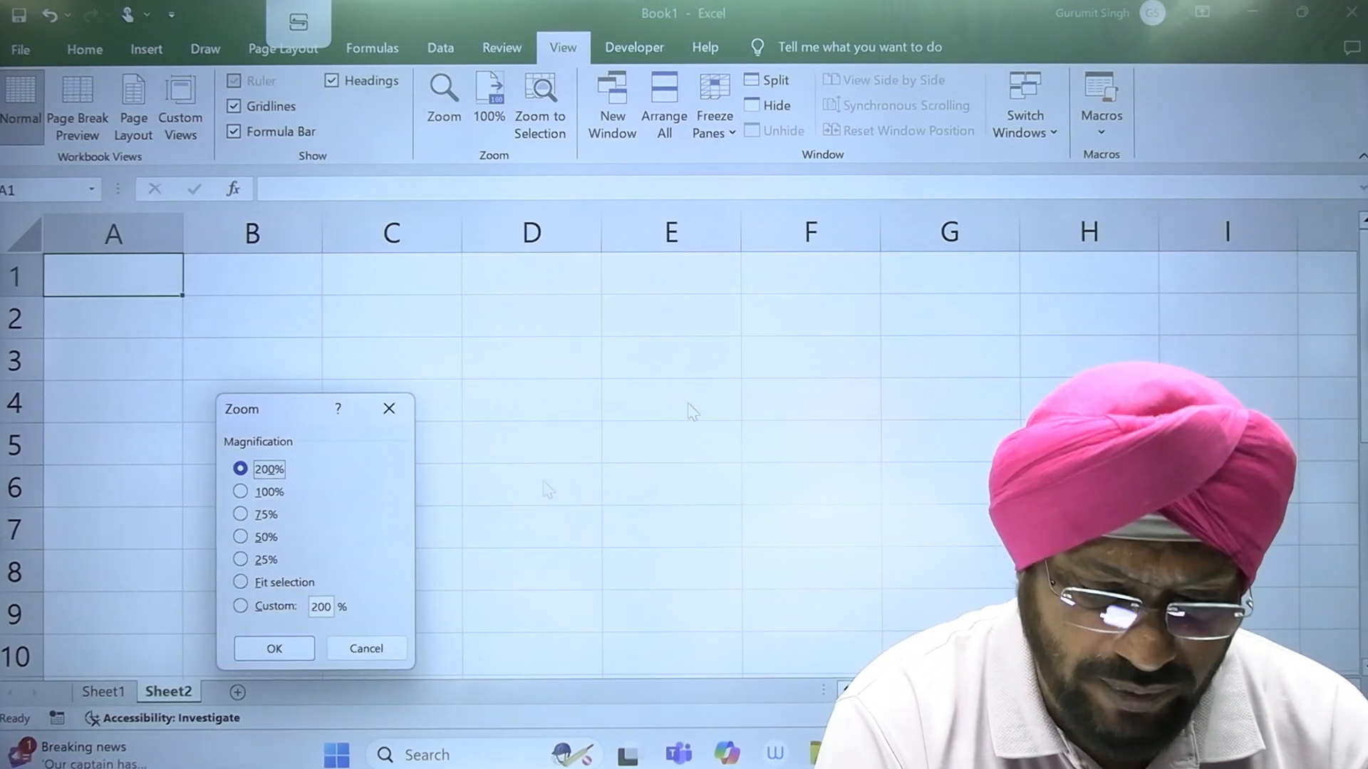
{"action": "left_click", "coordinate": [269, 608]}
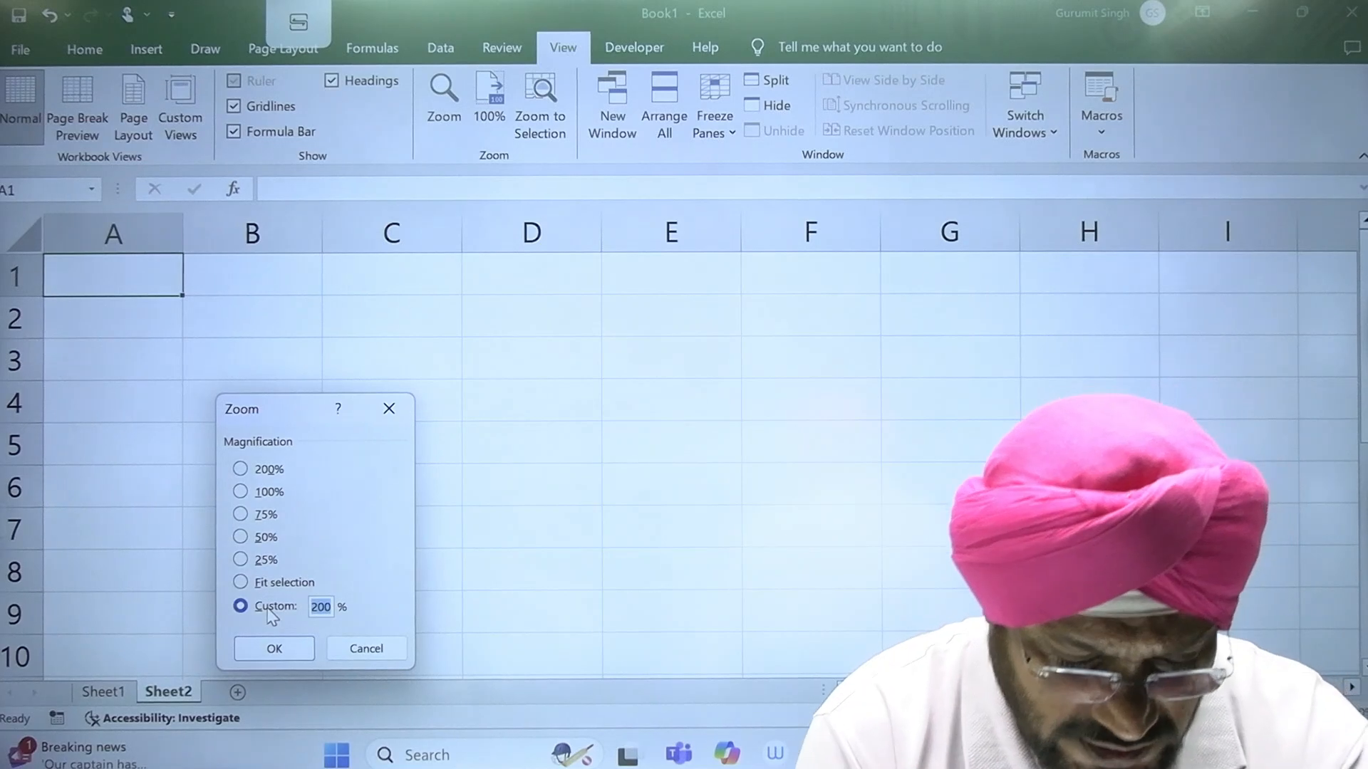
{"action": "type", "text": "150"}
{"action": "key", "text": "Return"}
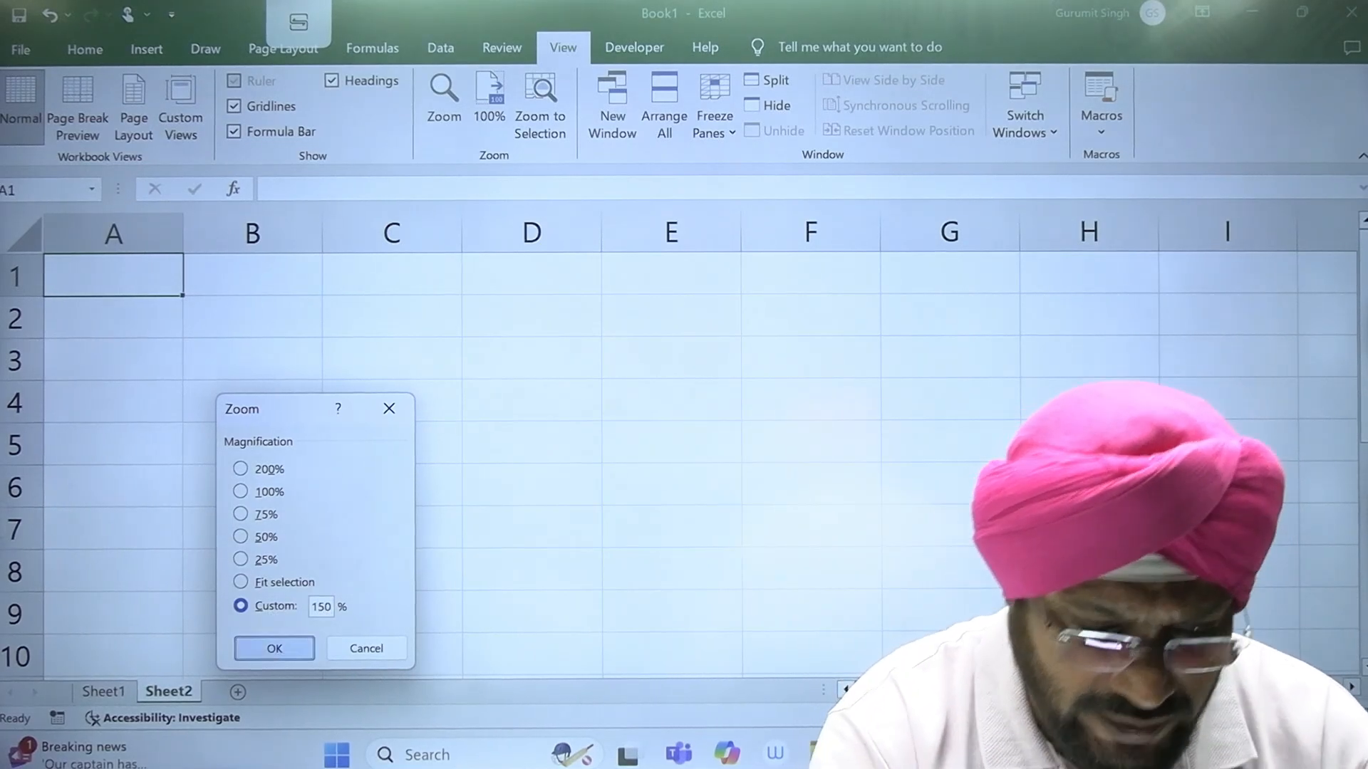
Step: Start an employee salary table with the headings EMP-ID in A1 and NAME in B1
{"action": "type", "text": "EM"}
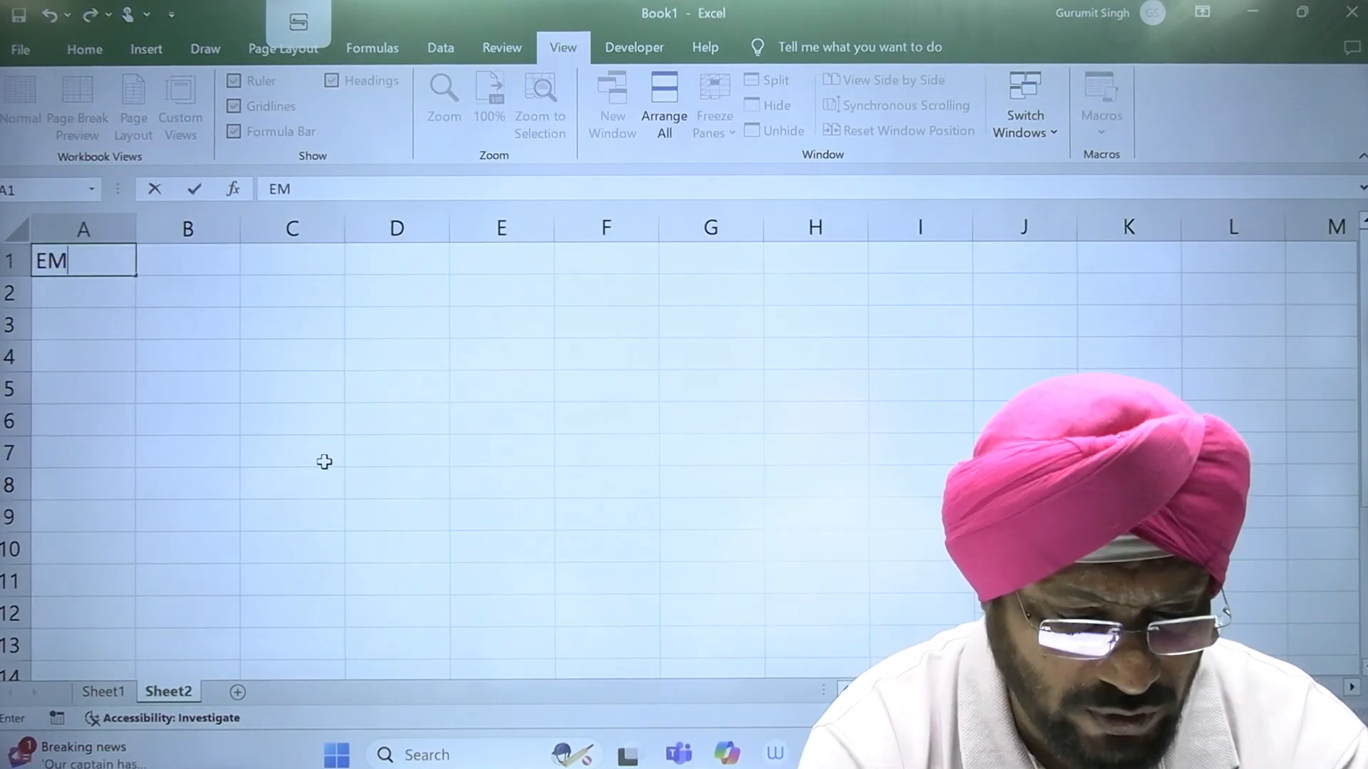
{"action": "type", "text": "MP"}
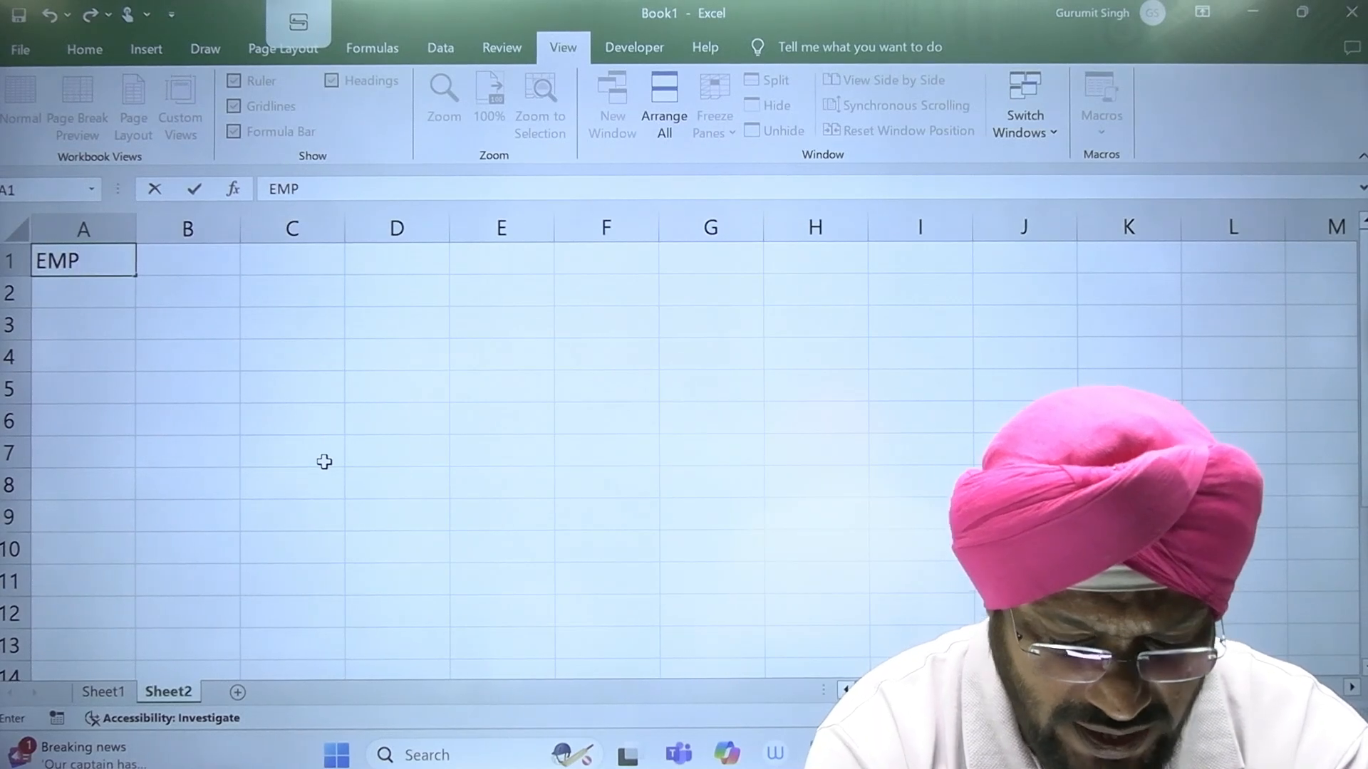
{"action": "type", "text": "-ID"}
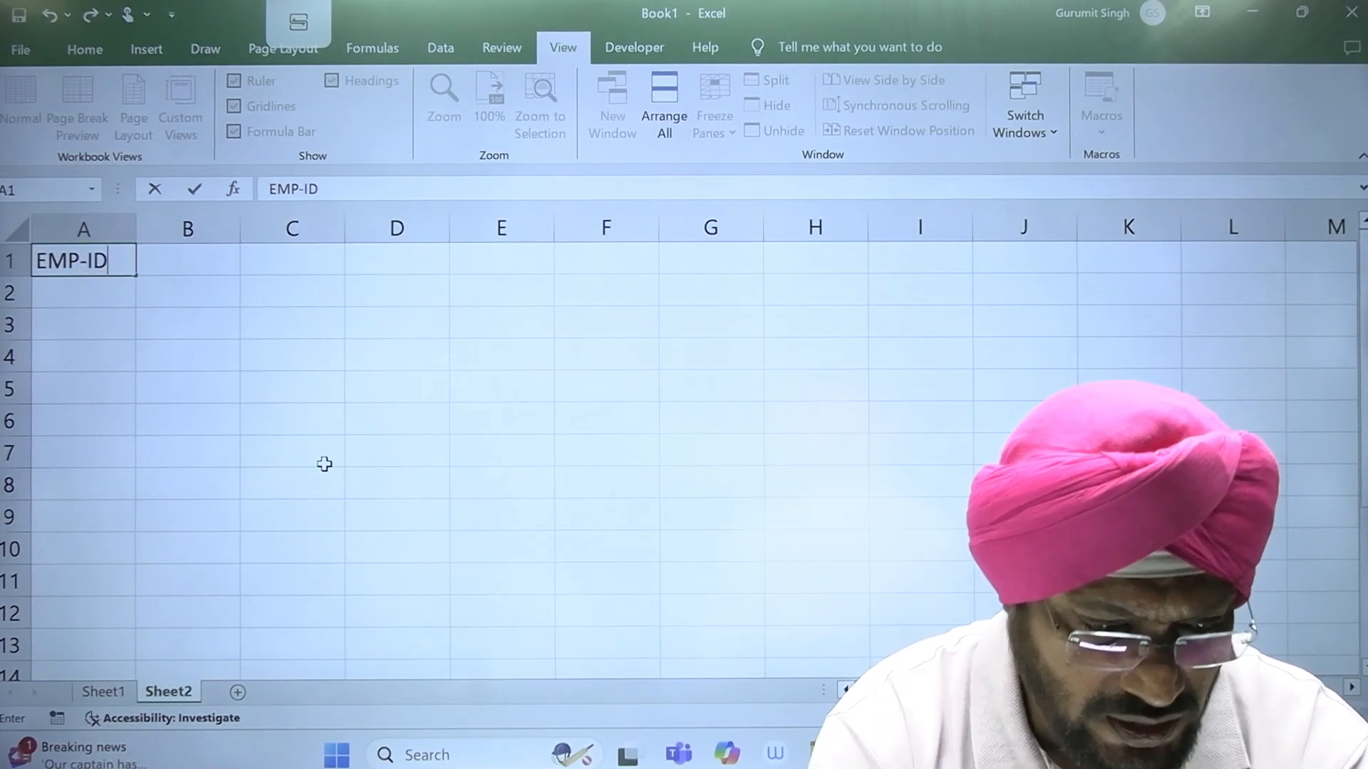
{"action": "key", "text": "Return"}
{"action": "key", "text": "Up"}
{"action": "key", "text": "Right"}
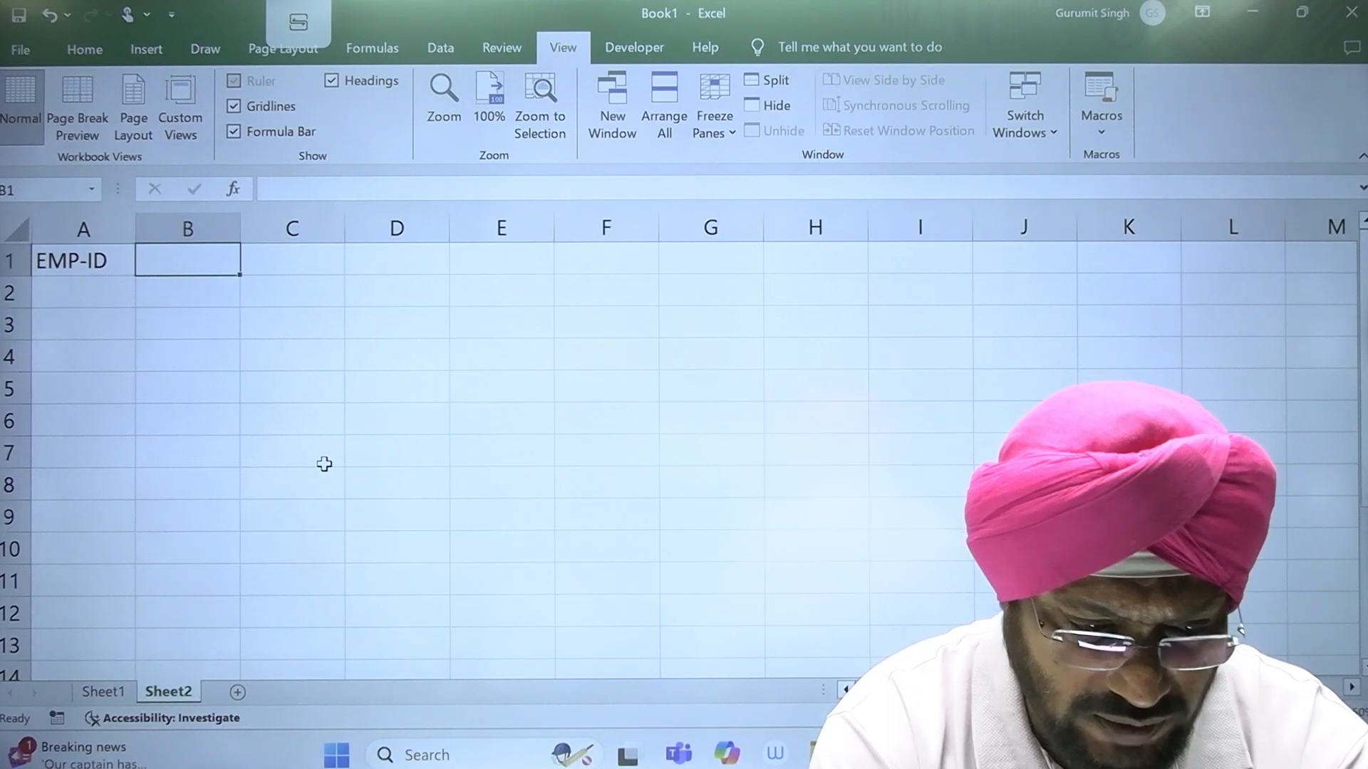
{"action": "type", "text": "NAME"}
{"action": "key", "text": "Right"}
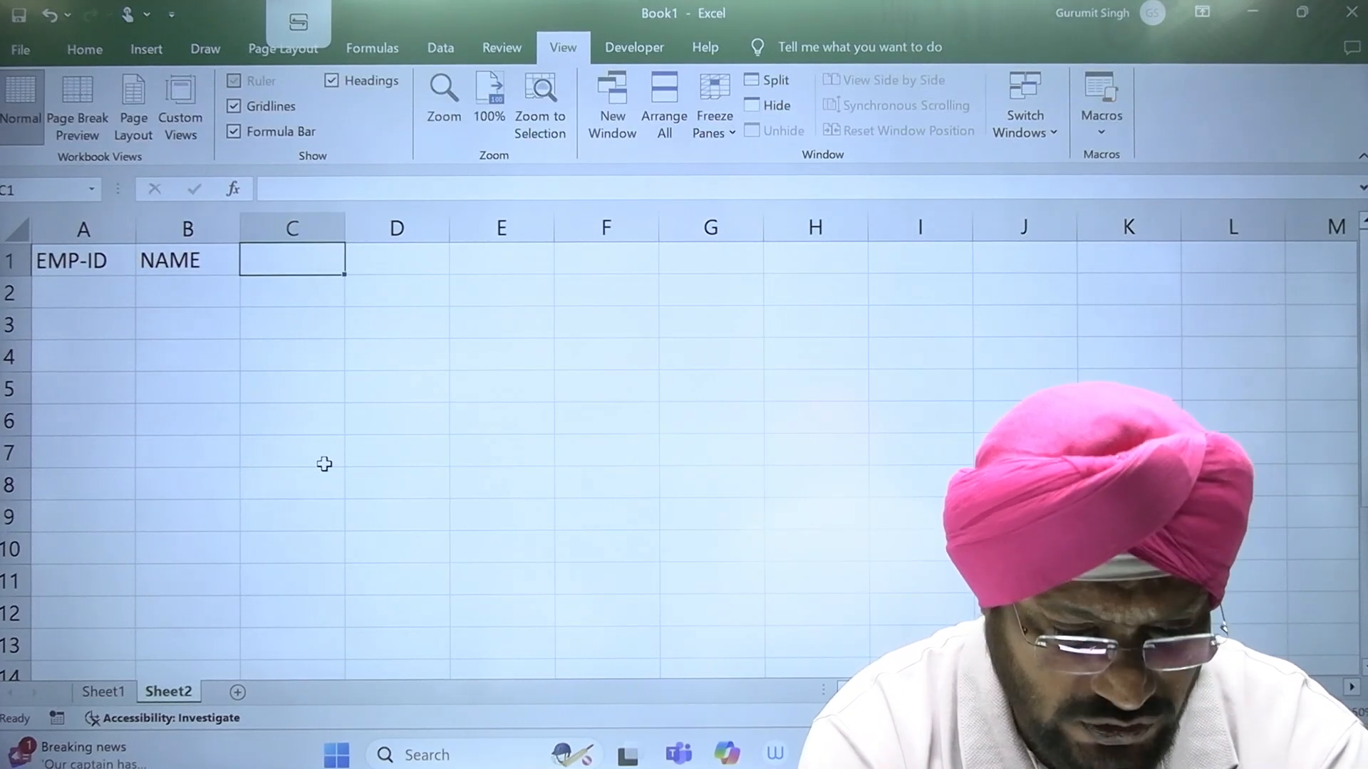
Step: Enter the salary headings BASIC, DA and HRA in cells C1 to E1
{"action": "type", "text": "BASISC"}
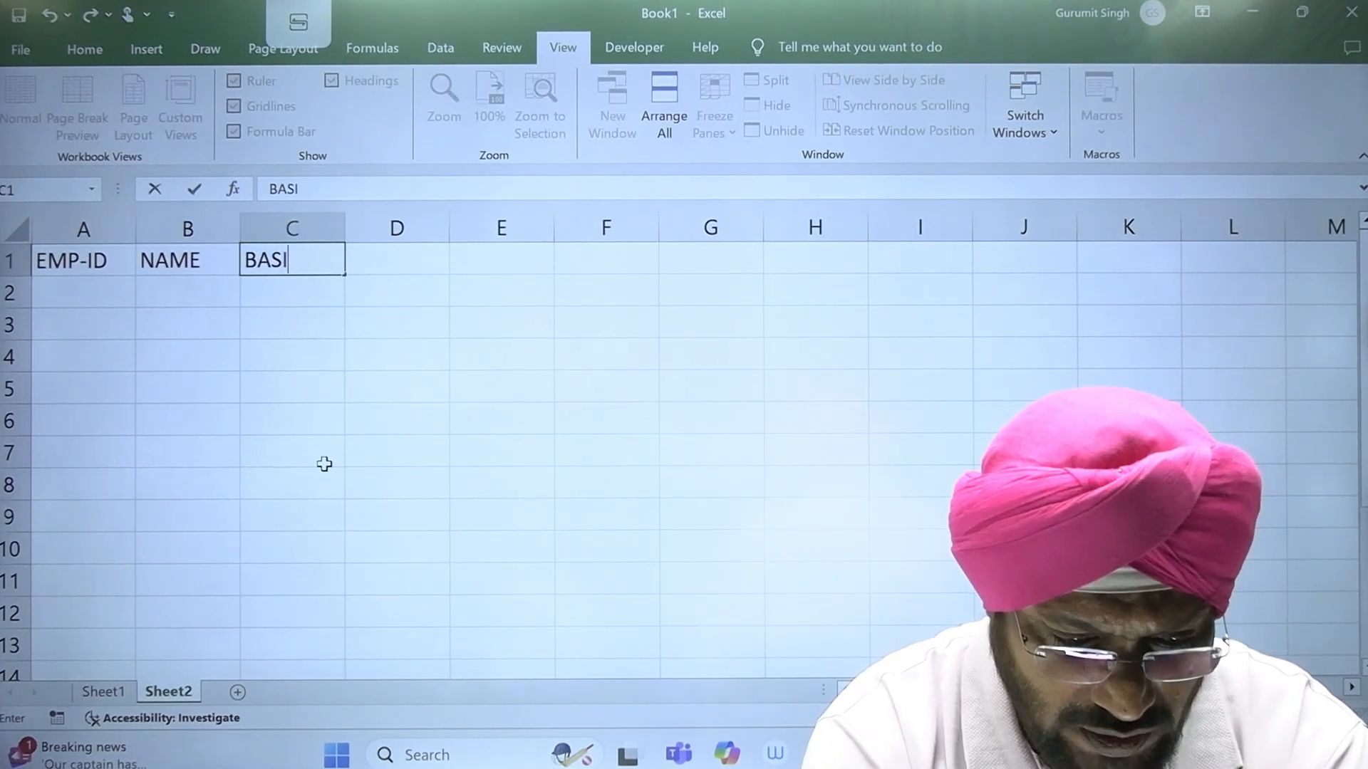
{"action": "key", "text": "Right"}
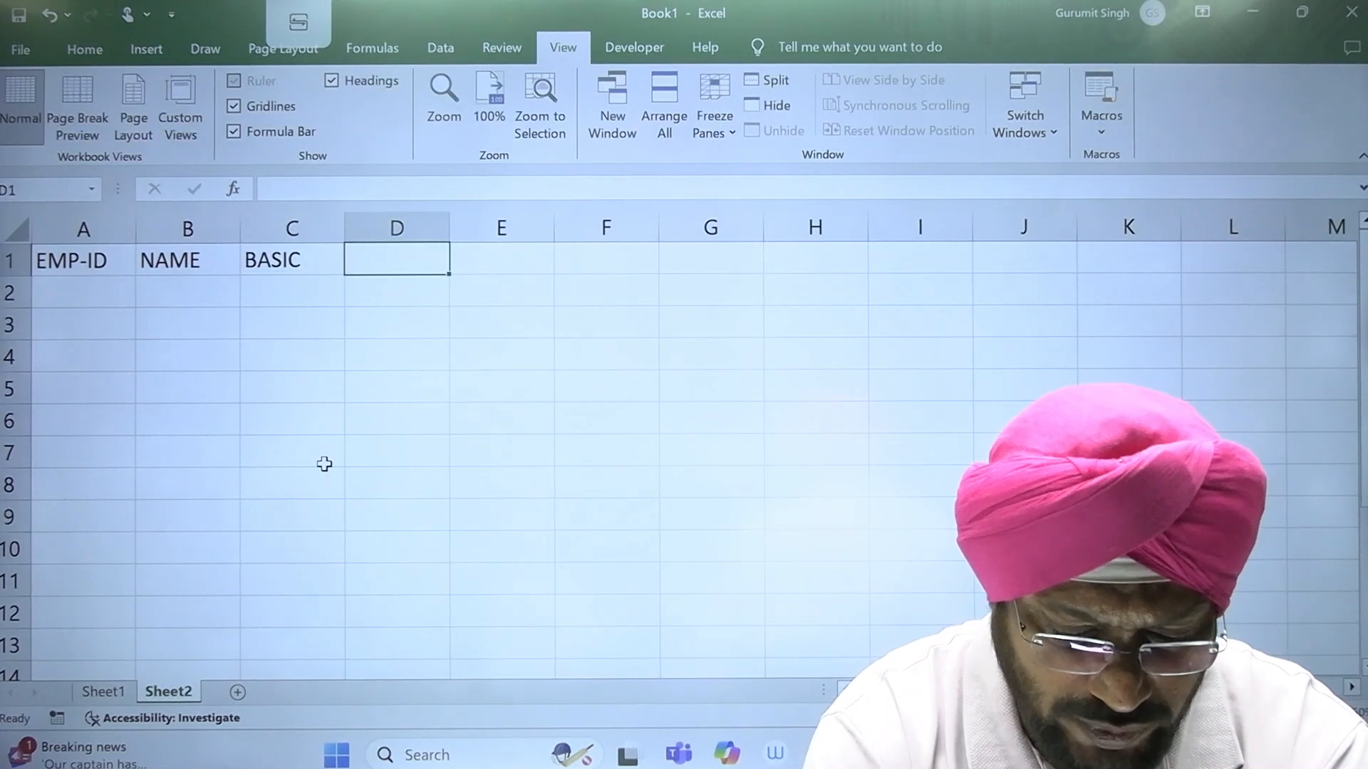
{"action": "type", "text": "DA"}
{"action": "key", "text": "Right"}
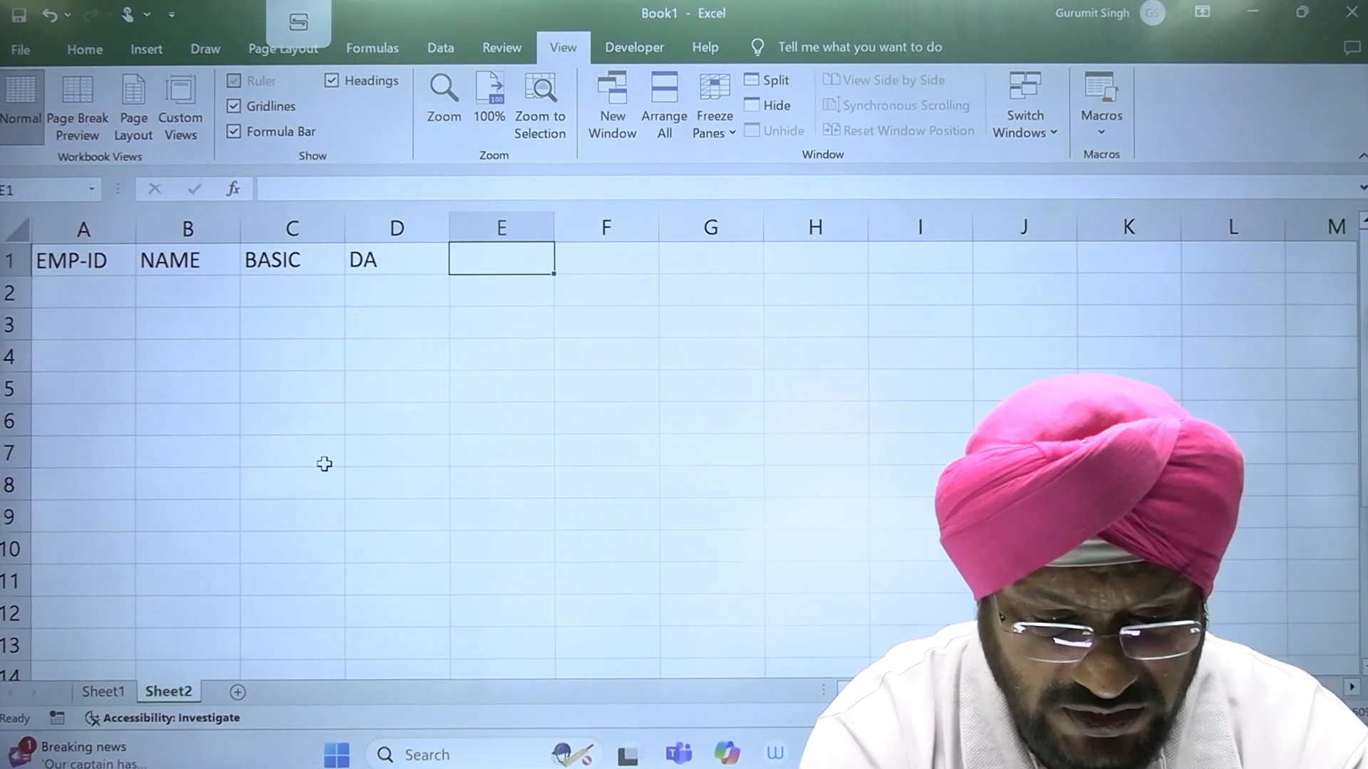
{"action": "type", "text": "HRA"}
{"action": "key", "text": "Right"}
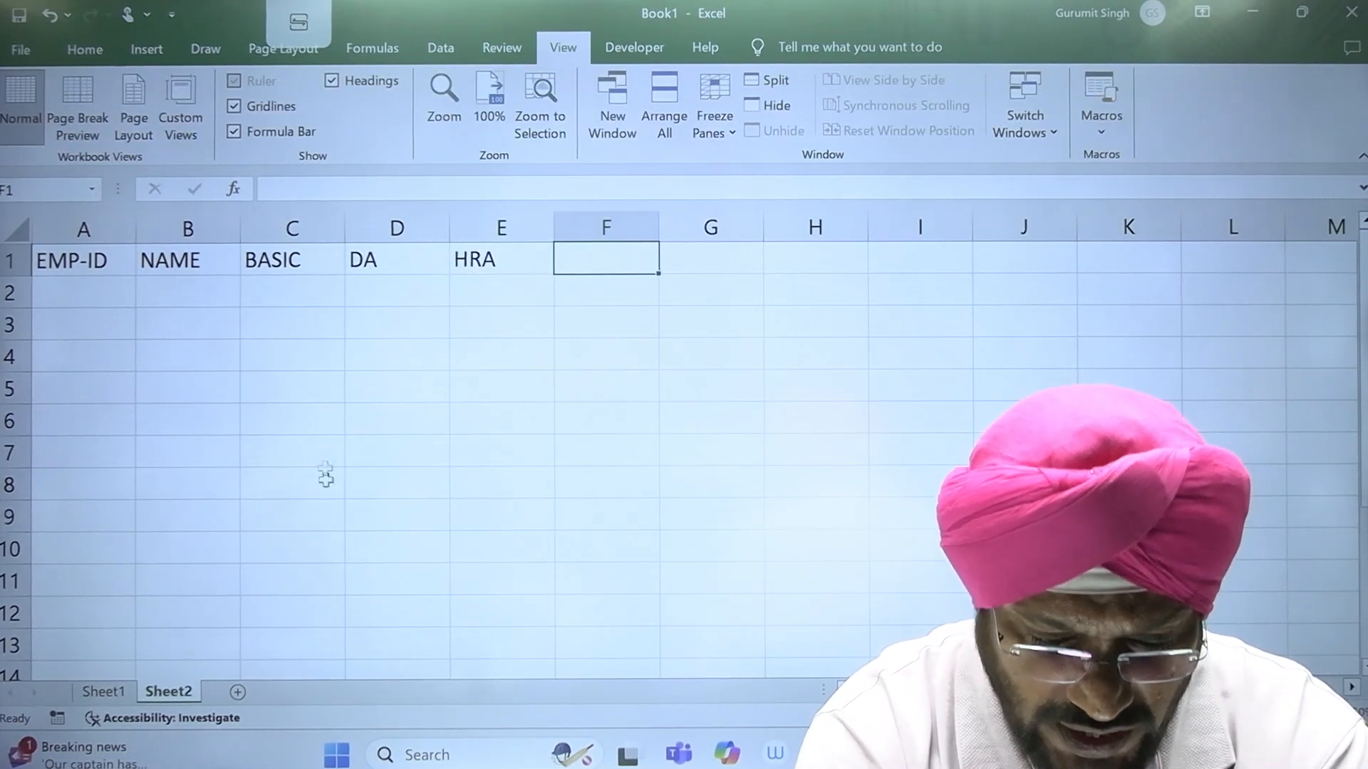
Step: Add the heading TOTAL in cell F1 of the employee salary table
{"action": "type", "text": "TOTAL"}
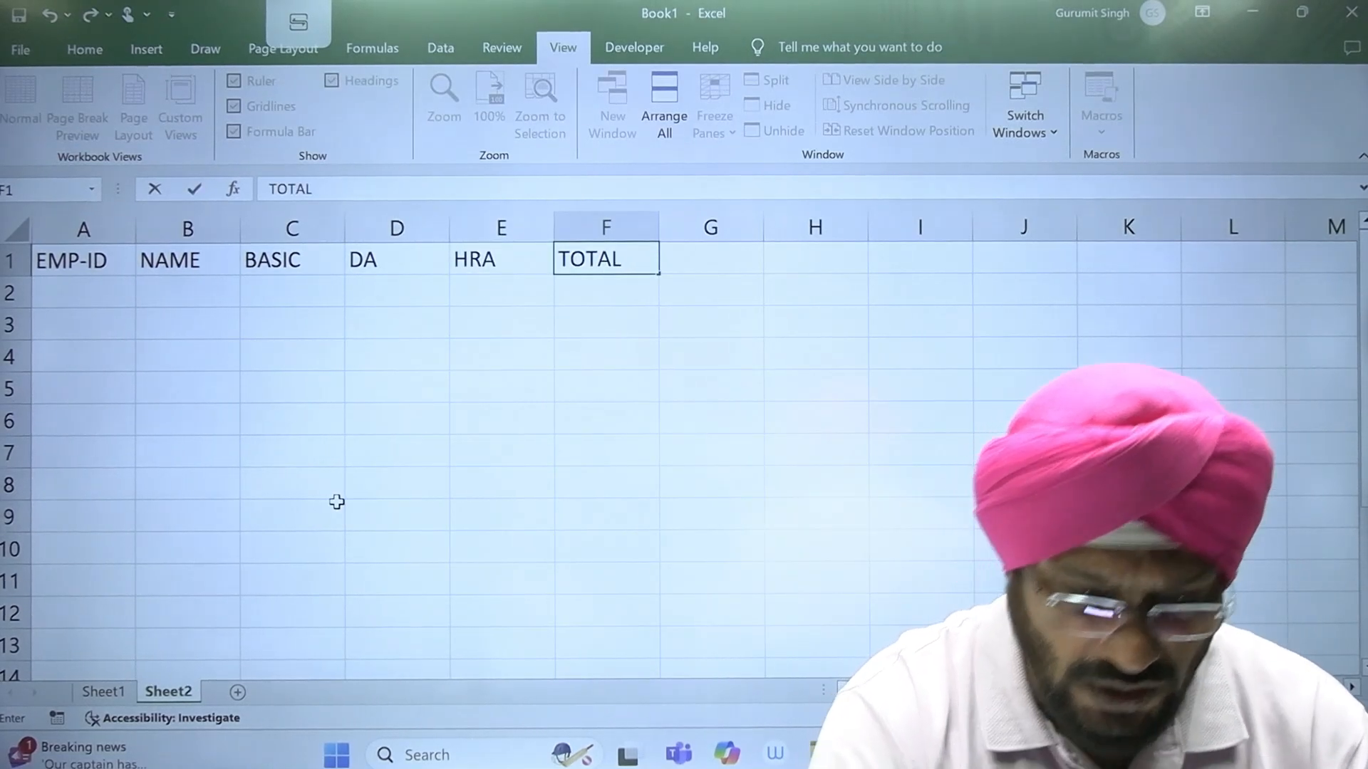
{"action": "key", "text": "Return"}
{"action": "key", "text": "Left"}
{"action": "key", "text": "Left"}
{"action": "key", "text": "Up"}
{"action": "key", "text": "Right"}
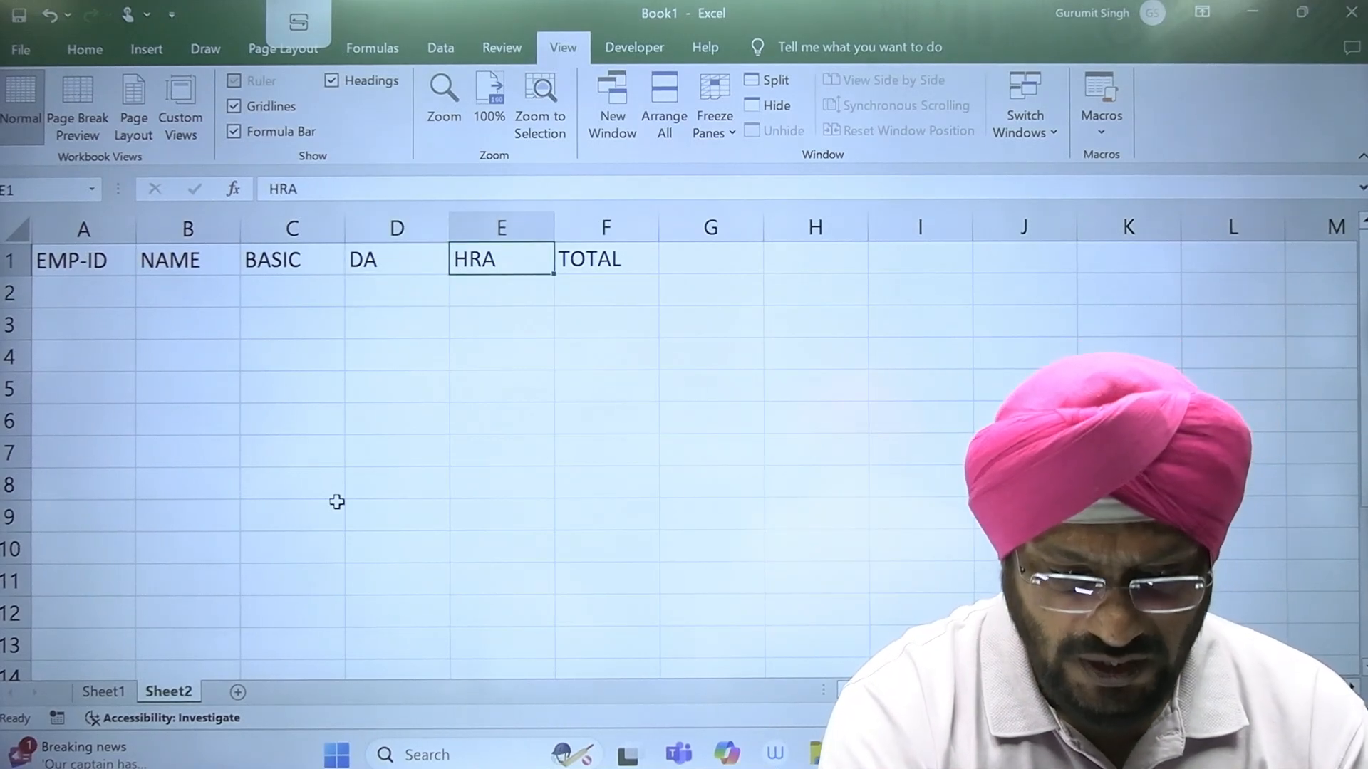
Step: Enter the first employee's ID in cell A2 under the EMP-ID heading
{"action": "key", "text": "Right"}
{"action": "key", "text": "Down"}
{"action": "key", "text": "Left"}
{"action": "key", "text": "Left"}
{"action": "key", "text": "Left"}
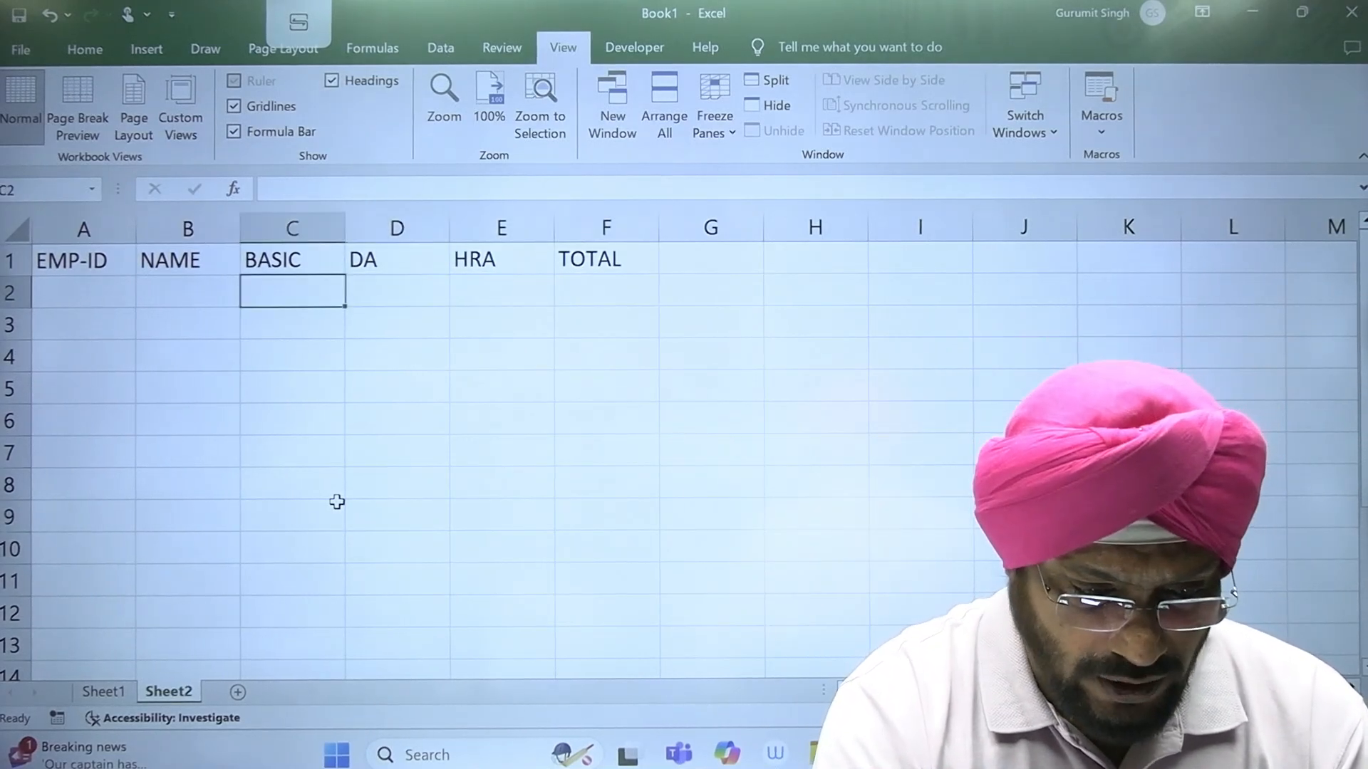
{"action": "key", "text": "Left"}
{"action": "key", "text": "Left"}
{"action": "type", "text": "E000"}
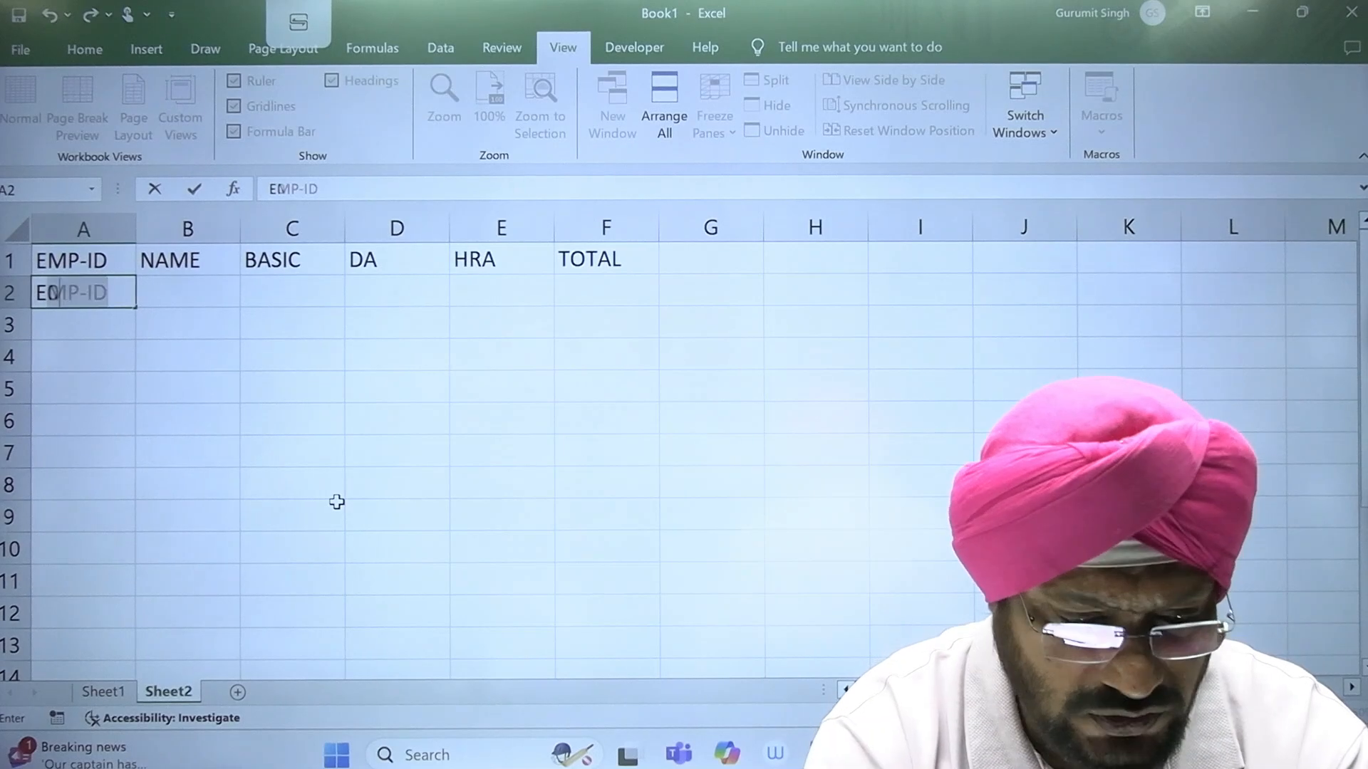
{"action": "type", "text": "1"}
{"action": "key", "text": "Return"}
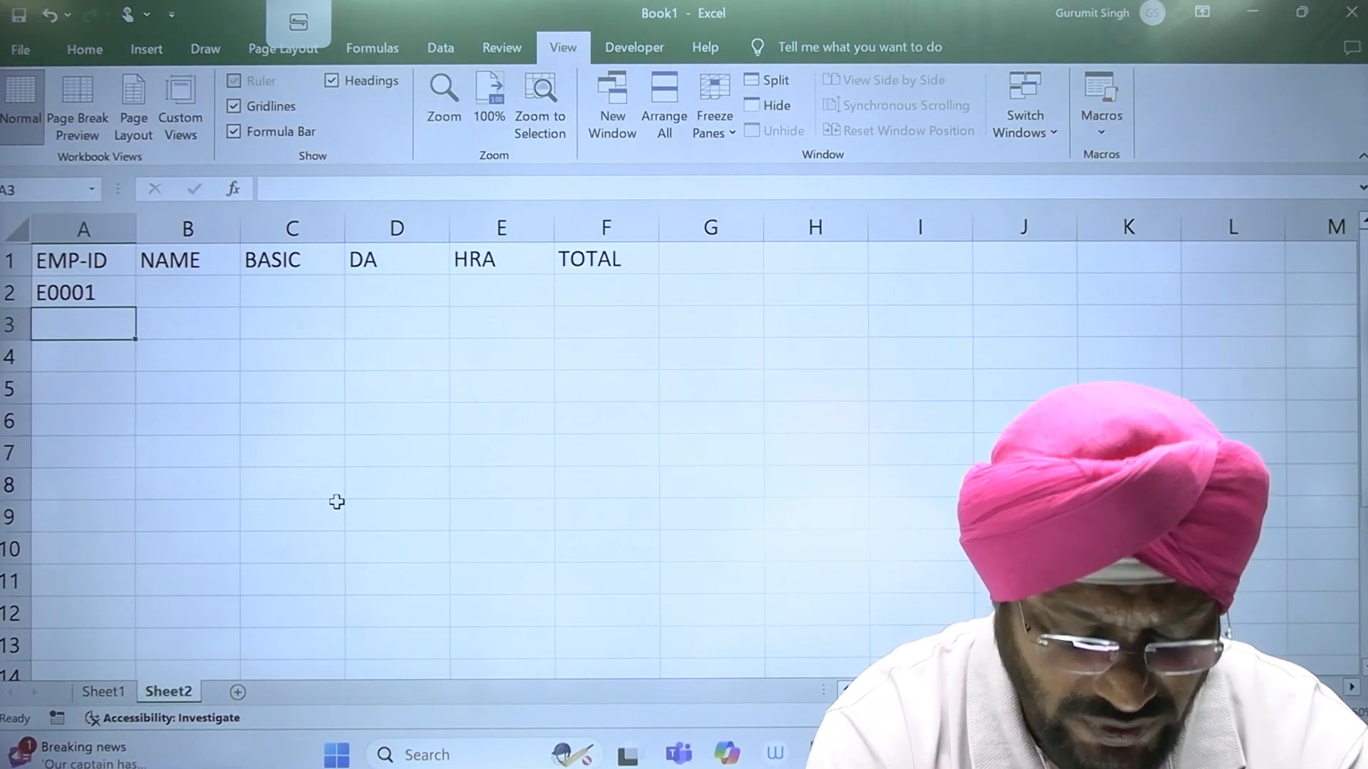
Step: Fill the employee ID series from A2 down to A10
{"action": "left_click", "coordinate": [89, 292]}
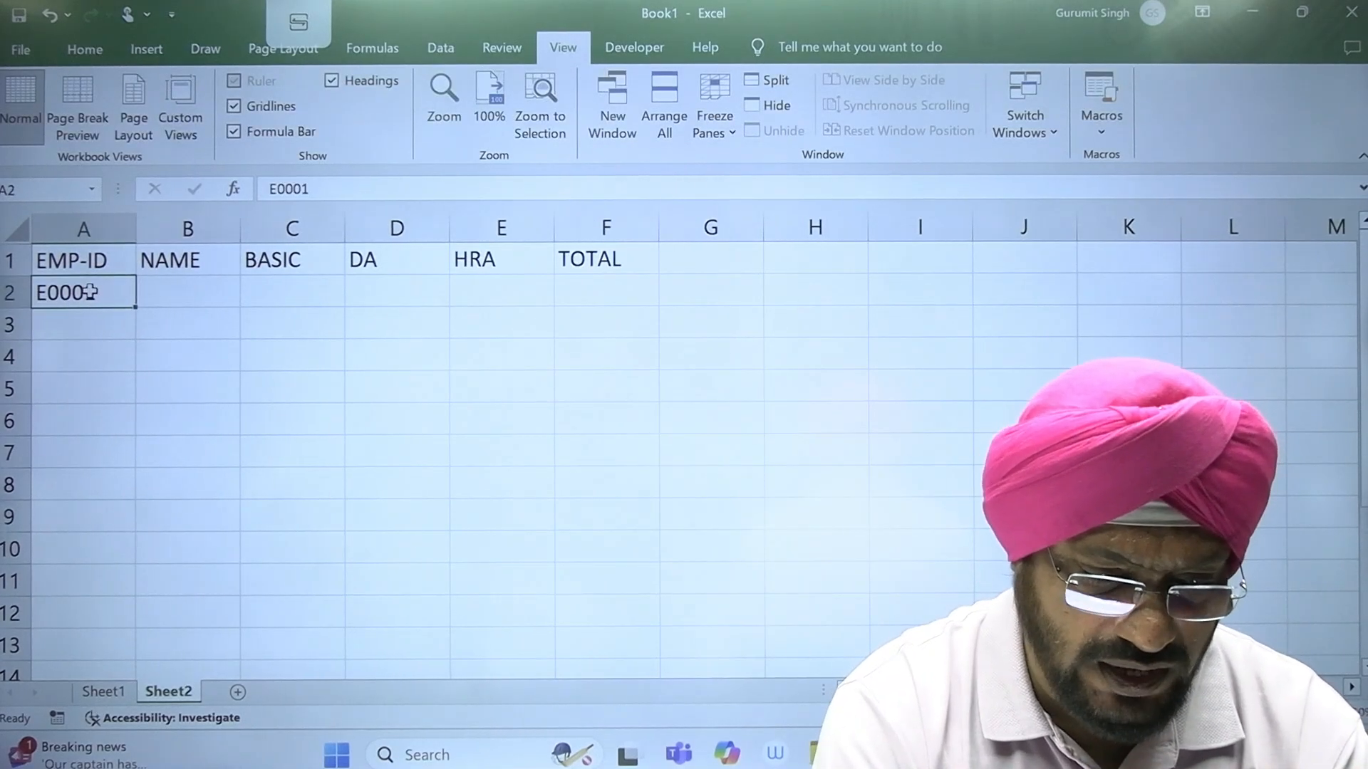
{"action": "left_click_drag", "start_coordinate": [134, 313], "coordinate": [152, 559]}
{"action": "left_click", "coordinate": [323, 441]}
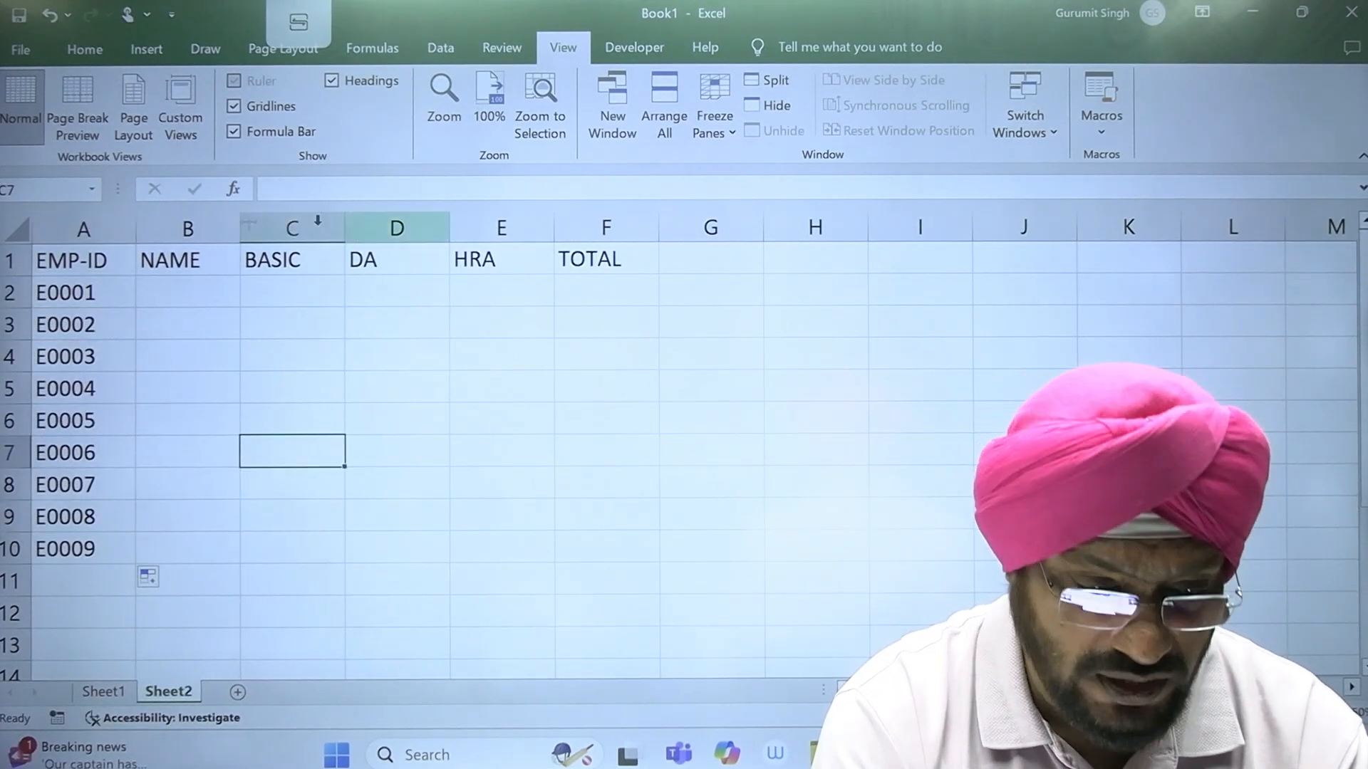
Step: Enter the first employee's name in B2, fill the name list down to B10, and autofit column B
{"action": "left_click", "coordinate": [183, 298]}
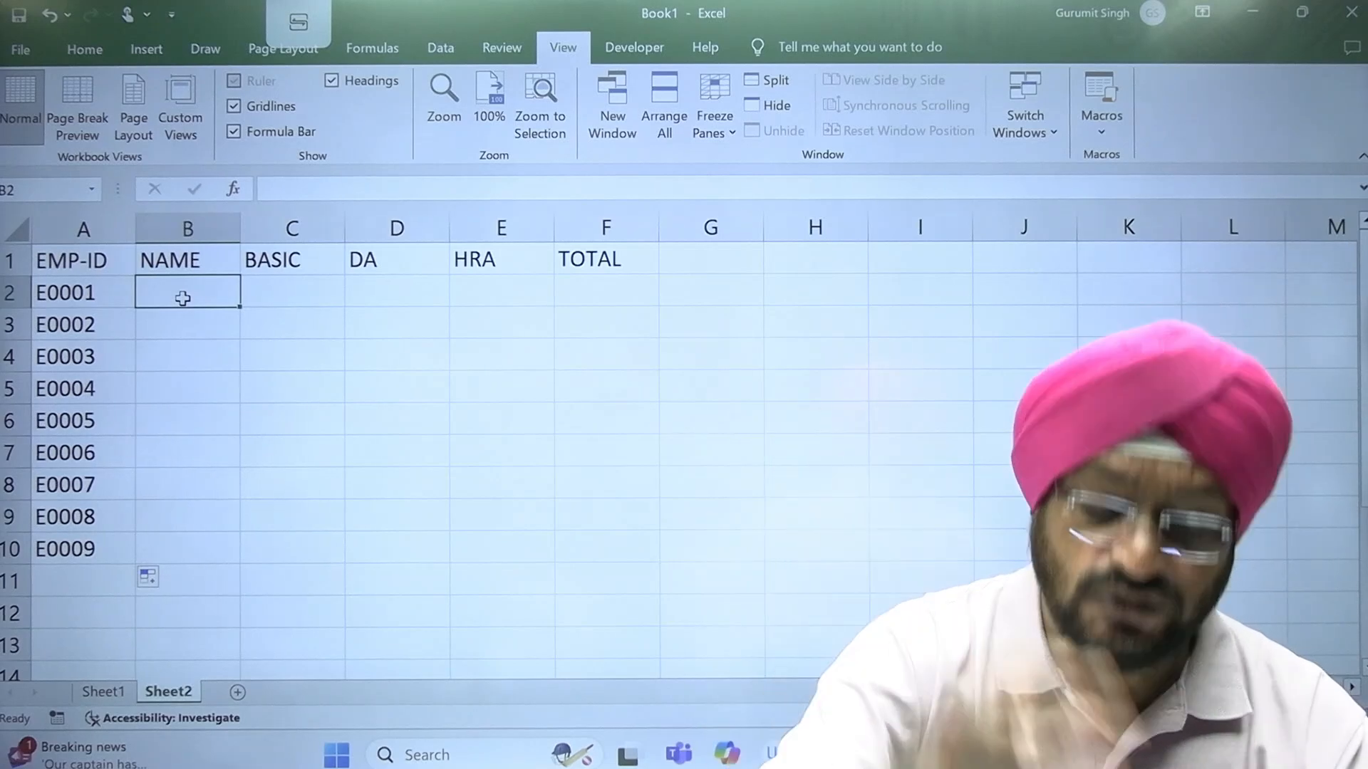
{"action": "type", "text": "GURUM"}
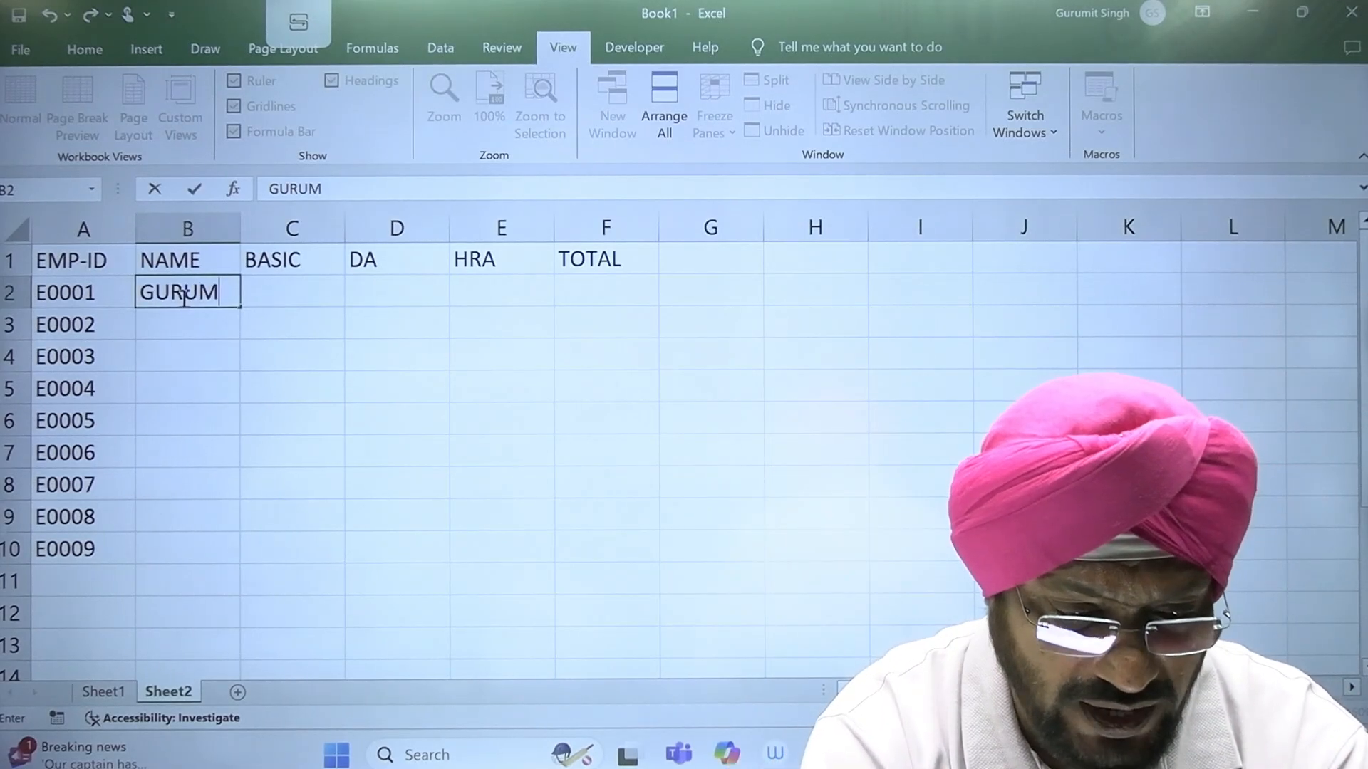
{"action": "key", "text": "Return"}
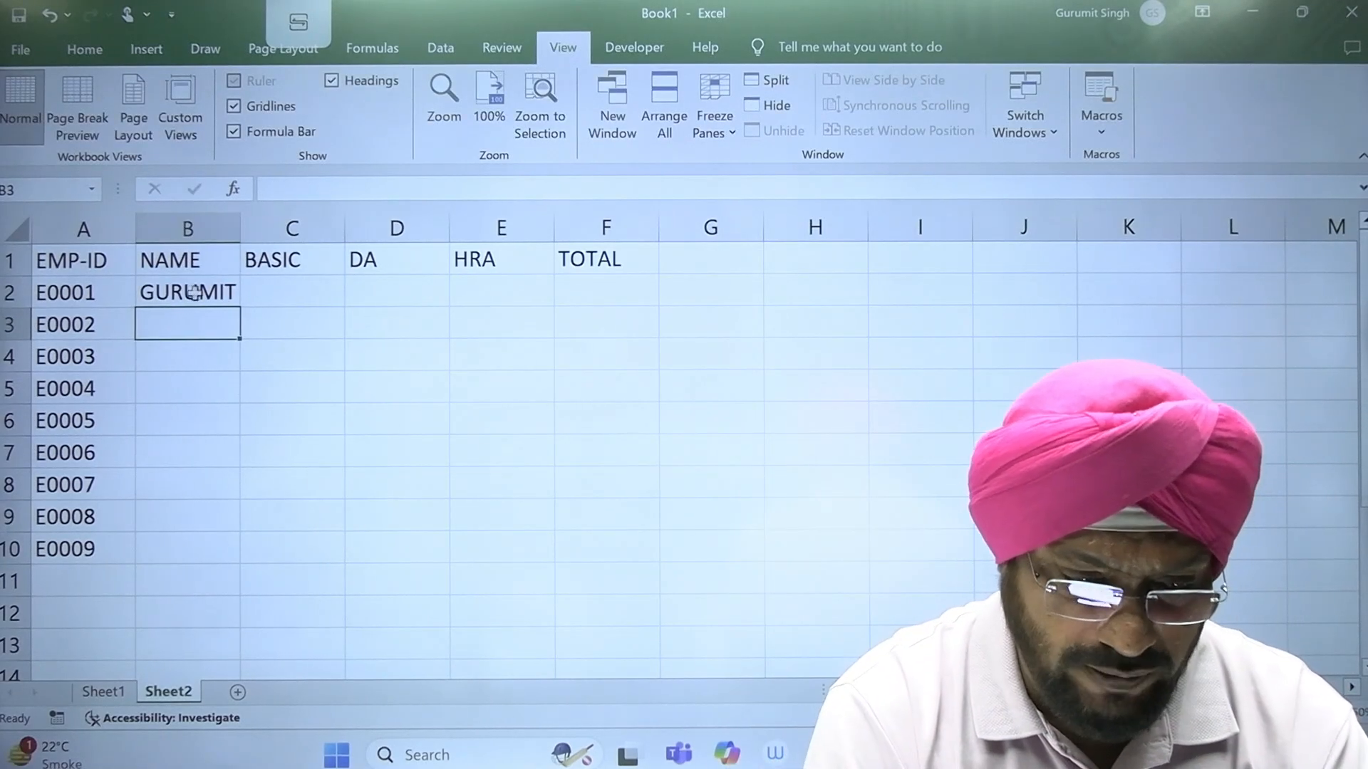
{"action": "left_click", "coordinate": [206, 292]}
{"action": "left_click_drag", "start_coordinate": [239, 311], "coordinate": [239, 564]}
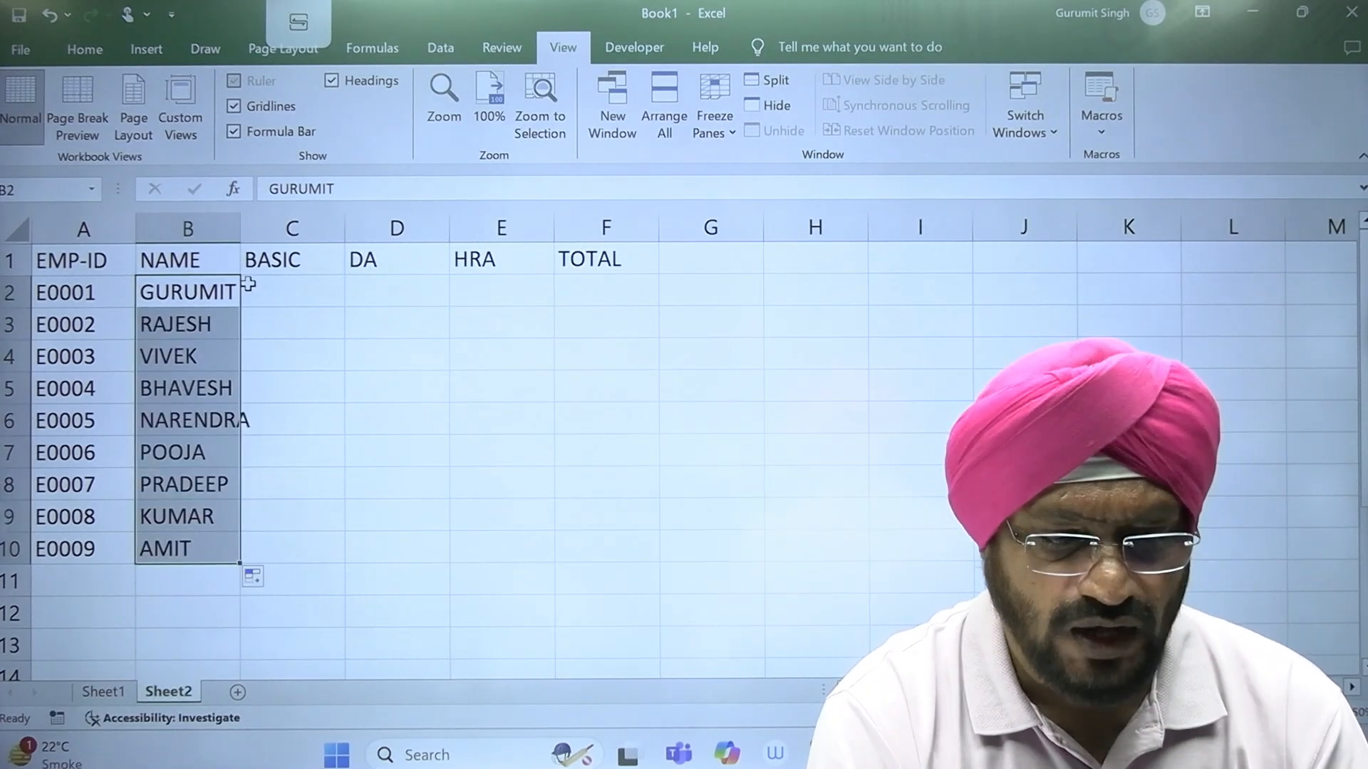
{"action": "double_click", "coordinate": [235, 228]}
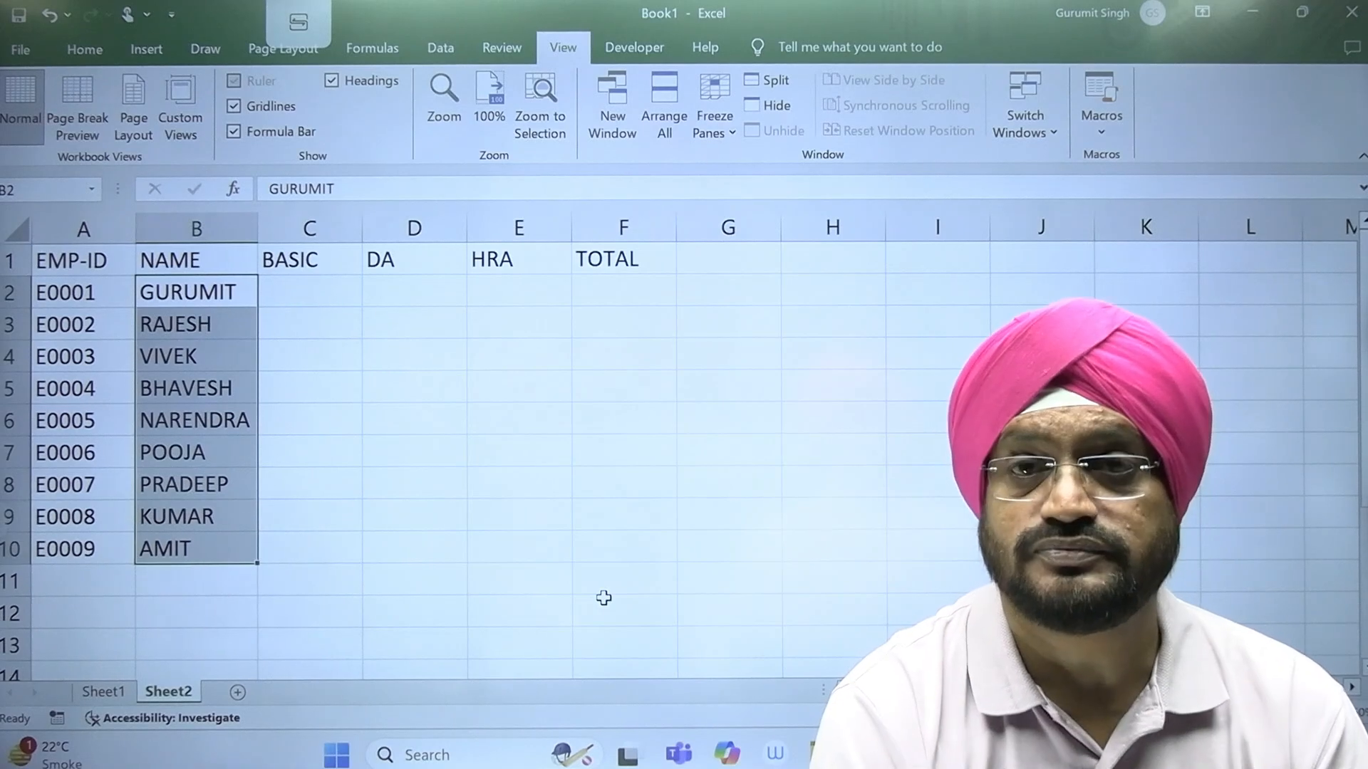
{"action": "left_click", "coordinate": [359, 523]}
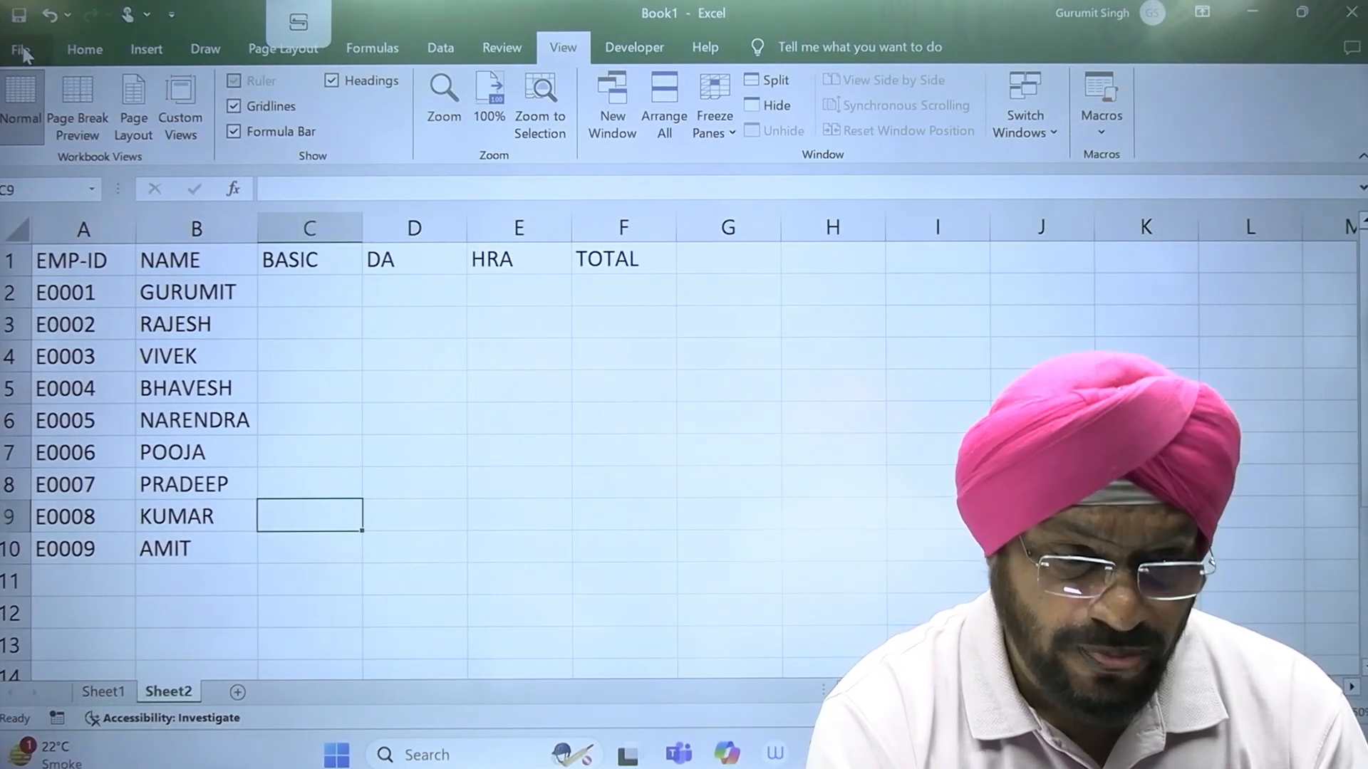
Step: Examine the entries of the employee-name custom list in the advanced options, leaving the settings as they are
{"action": "left_click", "coordinate": [22, 50]}
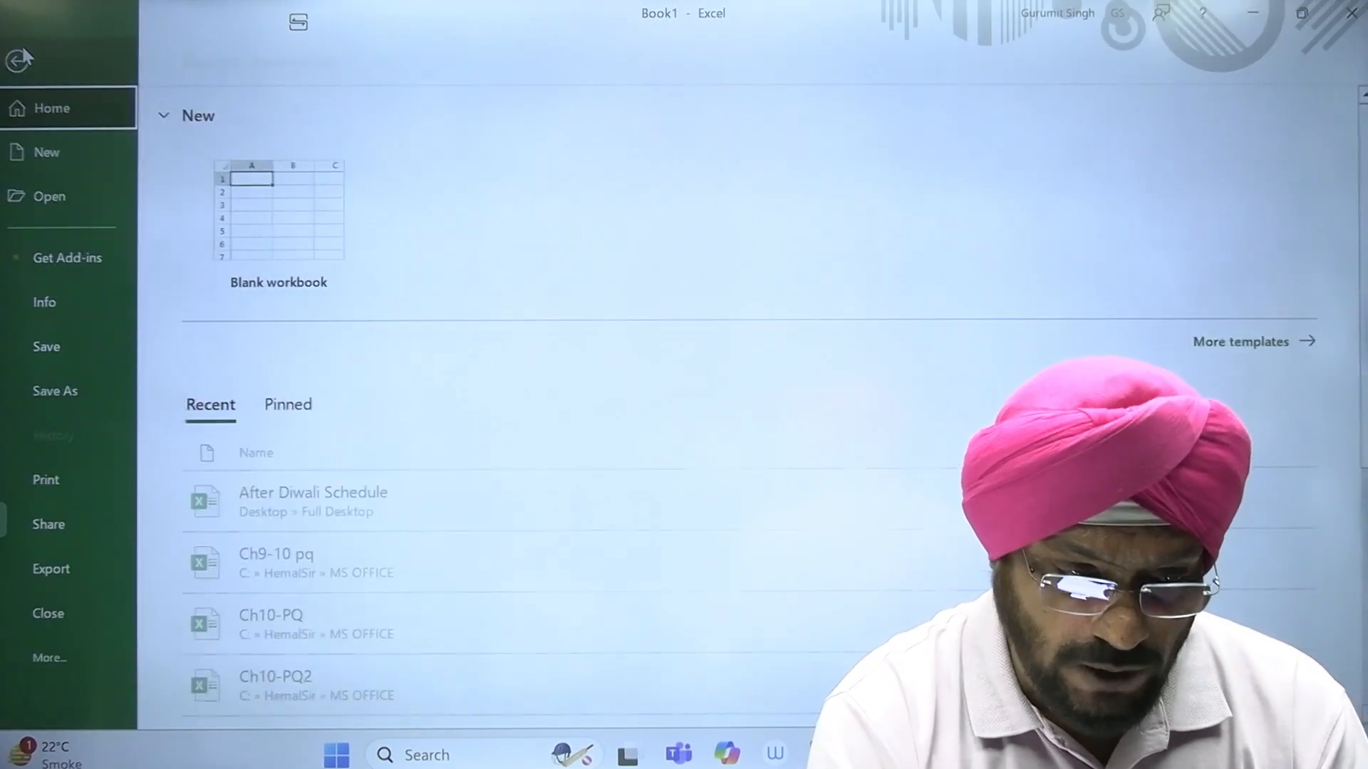
{"action": "left_click", "coordinate": [61, 652]}
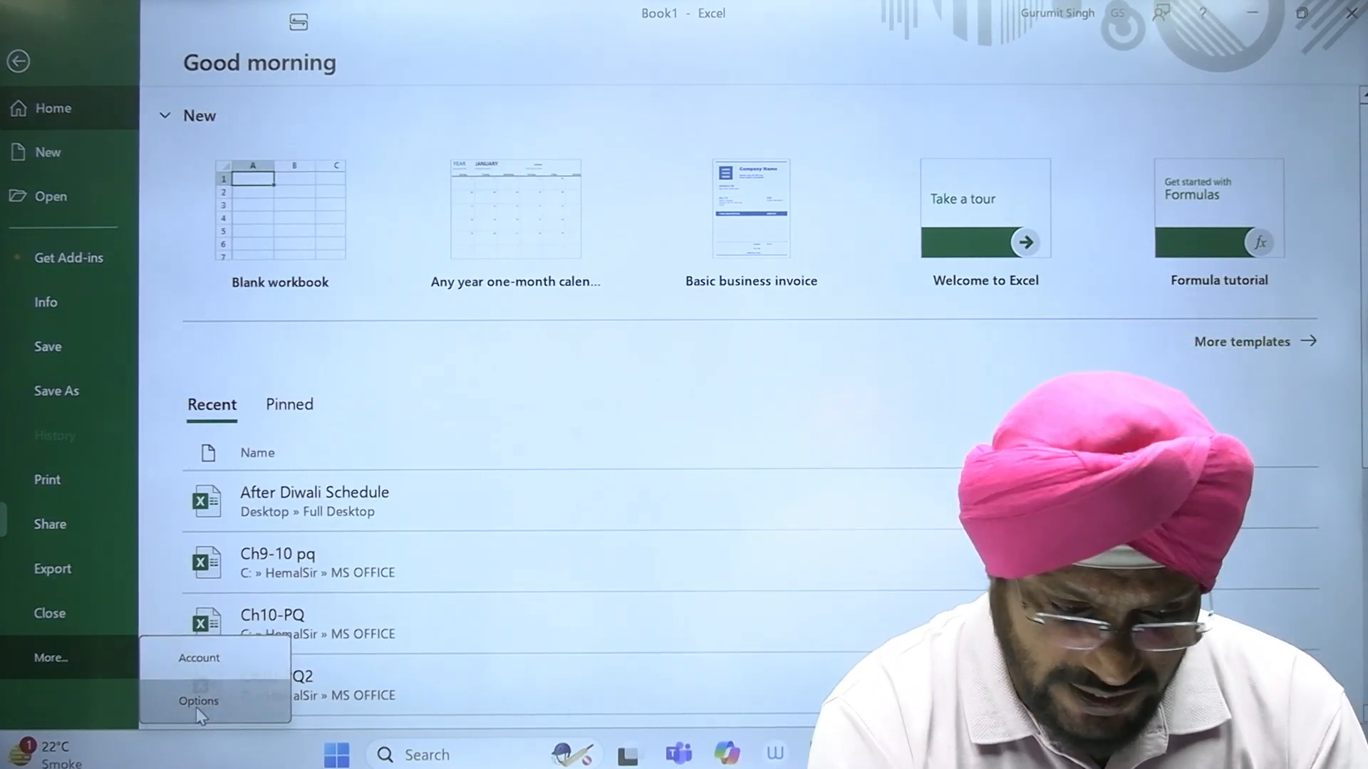
{"action": "left_click", "coordinate": [197, 705]}
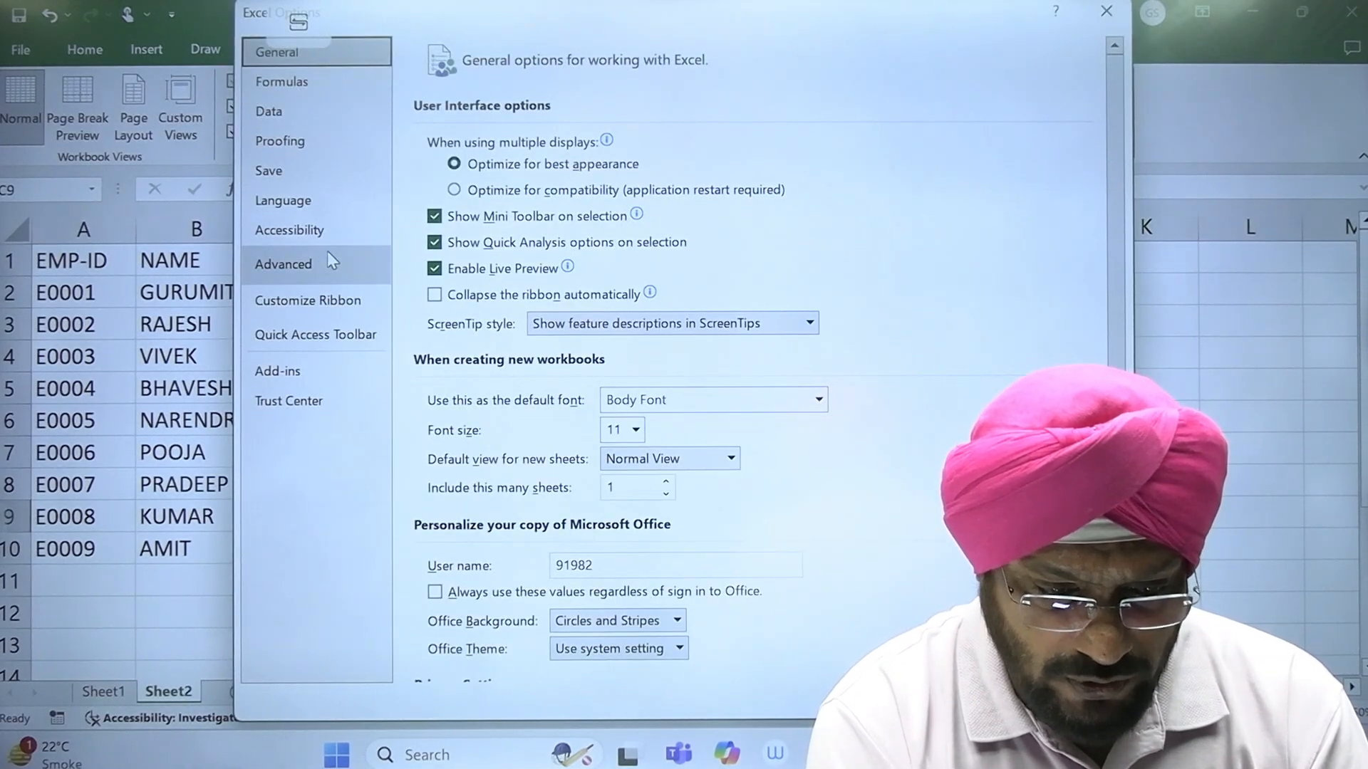
{"action": "left_click", "coordinate": [319, 278]}
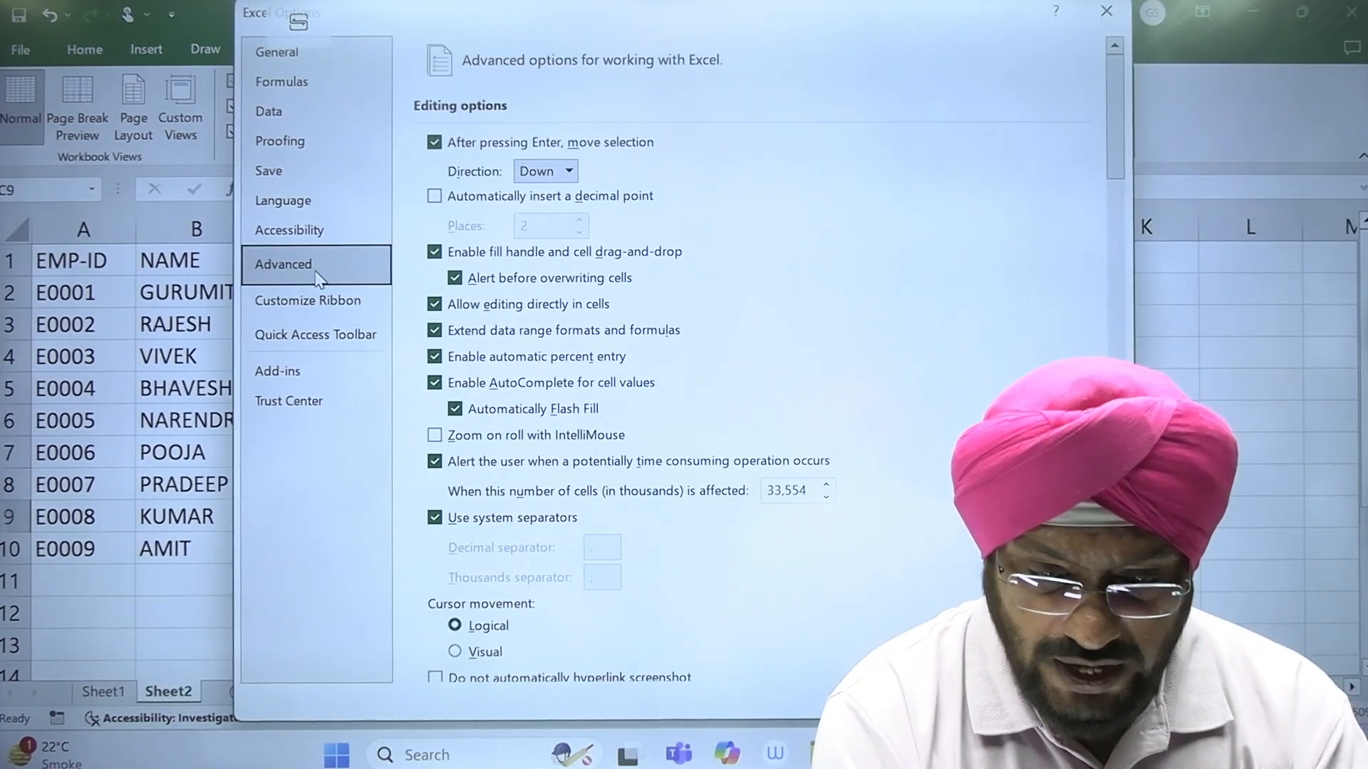
{"action": "left_click_drag", "start_coordinate": [1116, 121], "coordinate": [1116, 616]}
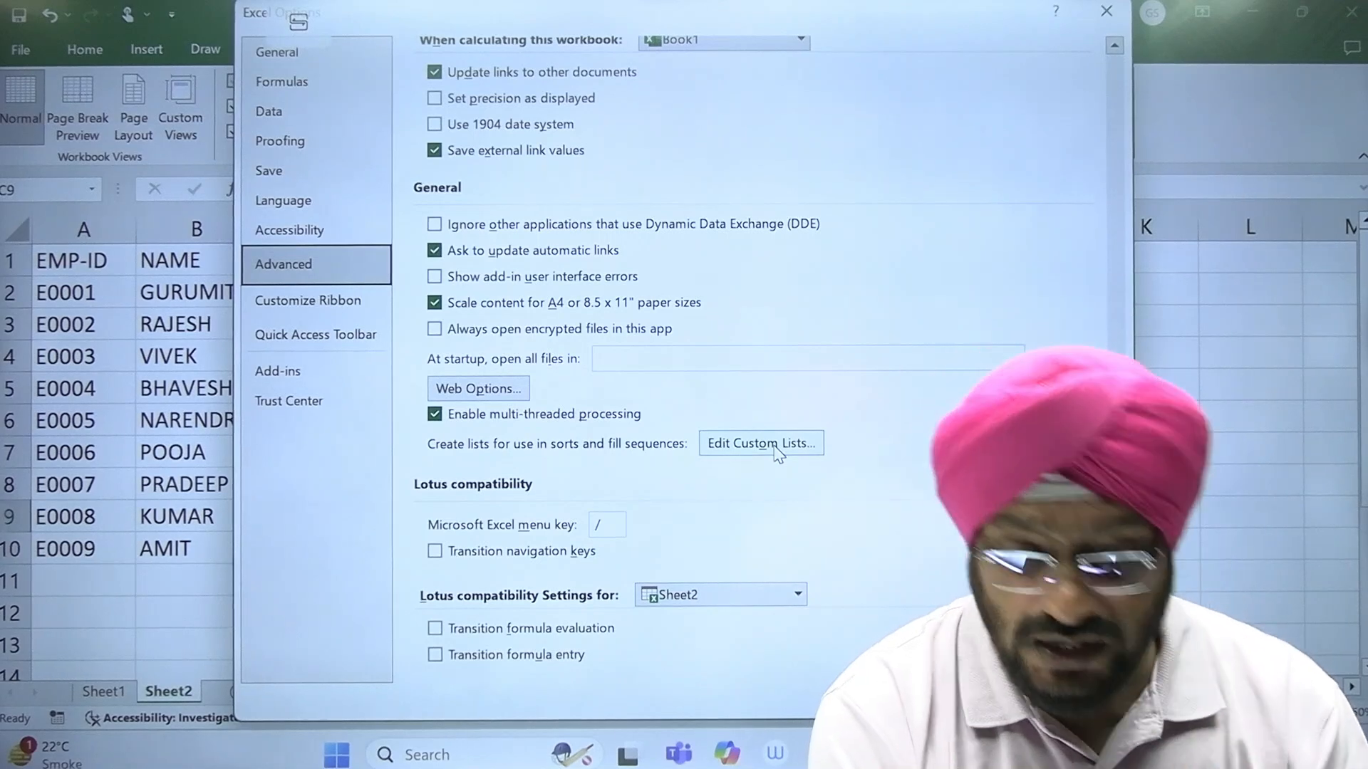
{"action": "left_click", "coordinate": [775, 445]}
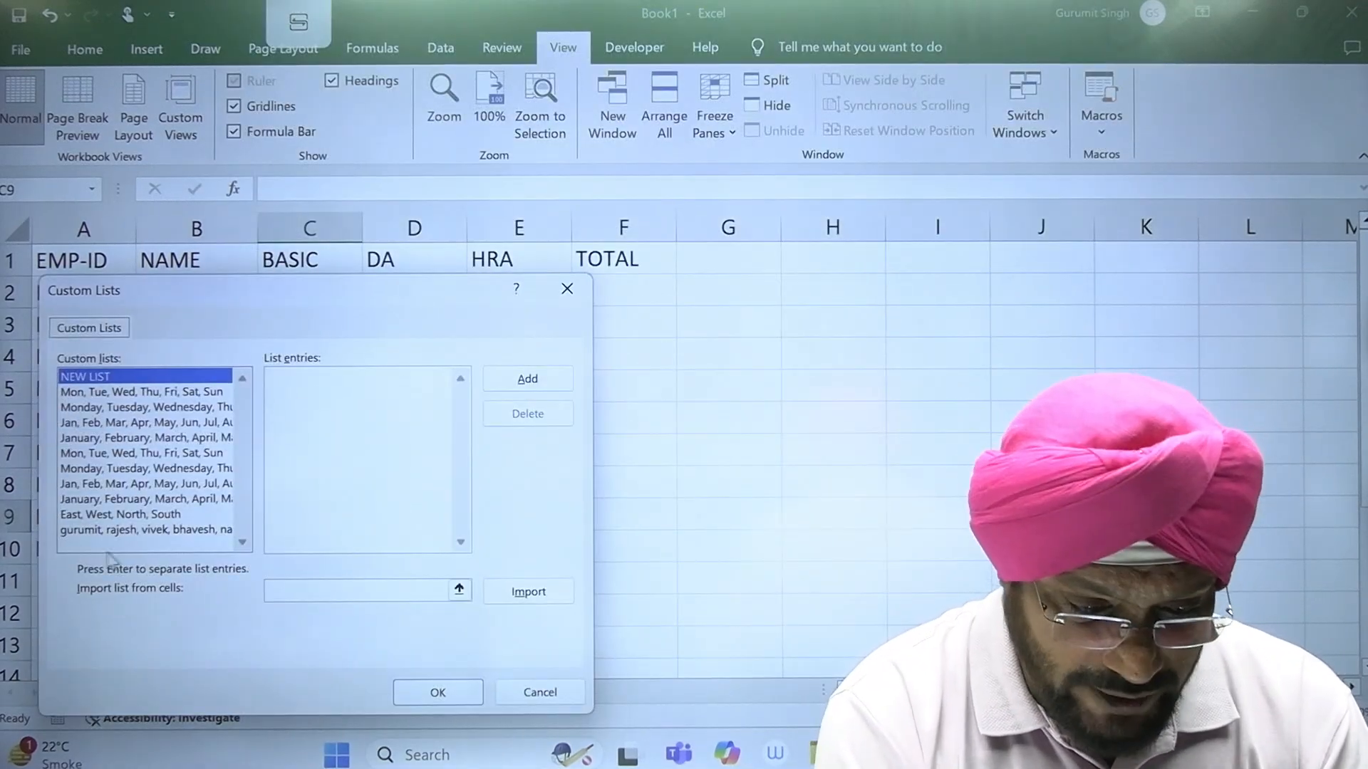
{"action": "left_click", "coordinate": [97, 530]}
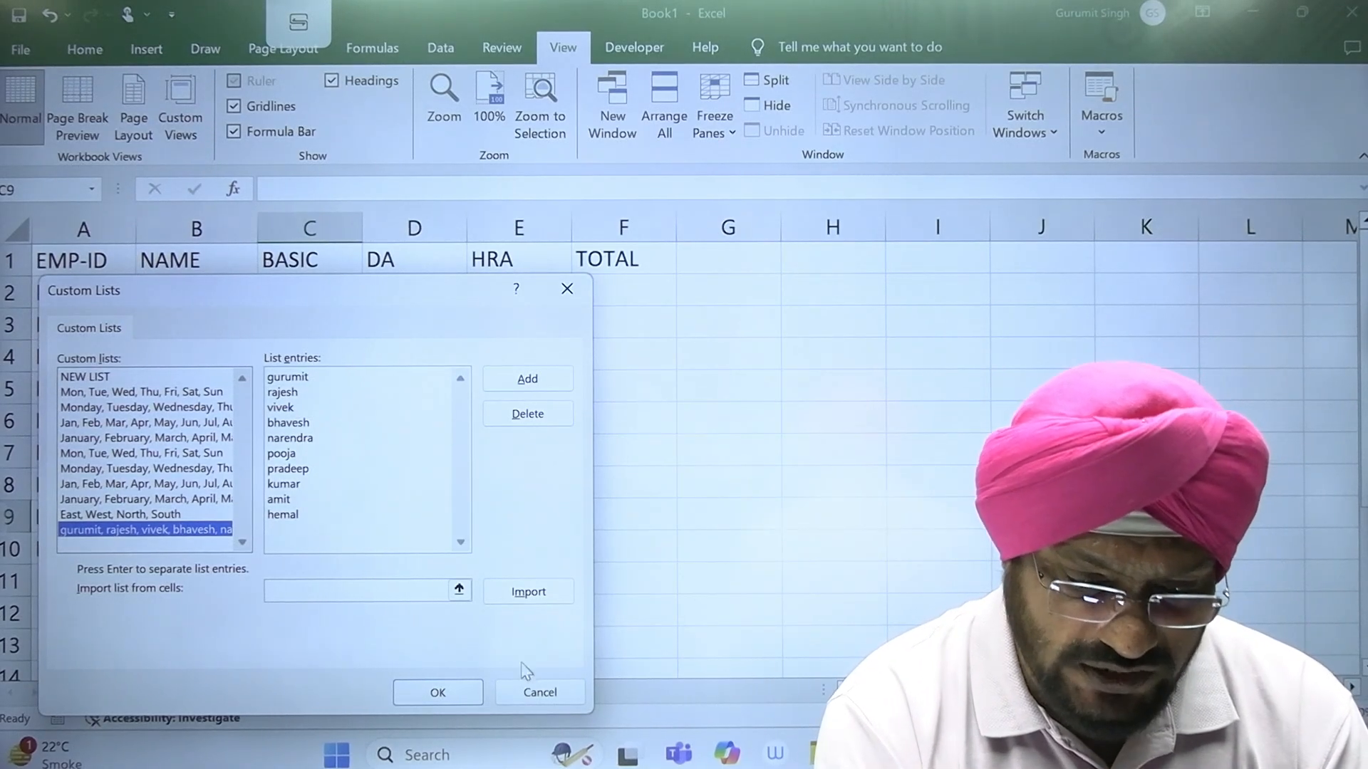
{"action": "left_click_drag", "start_coordinate": [360, 303], "coordinate": [704, 345]}
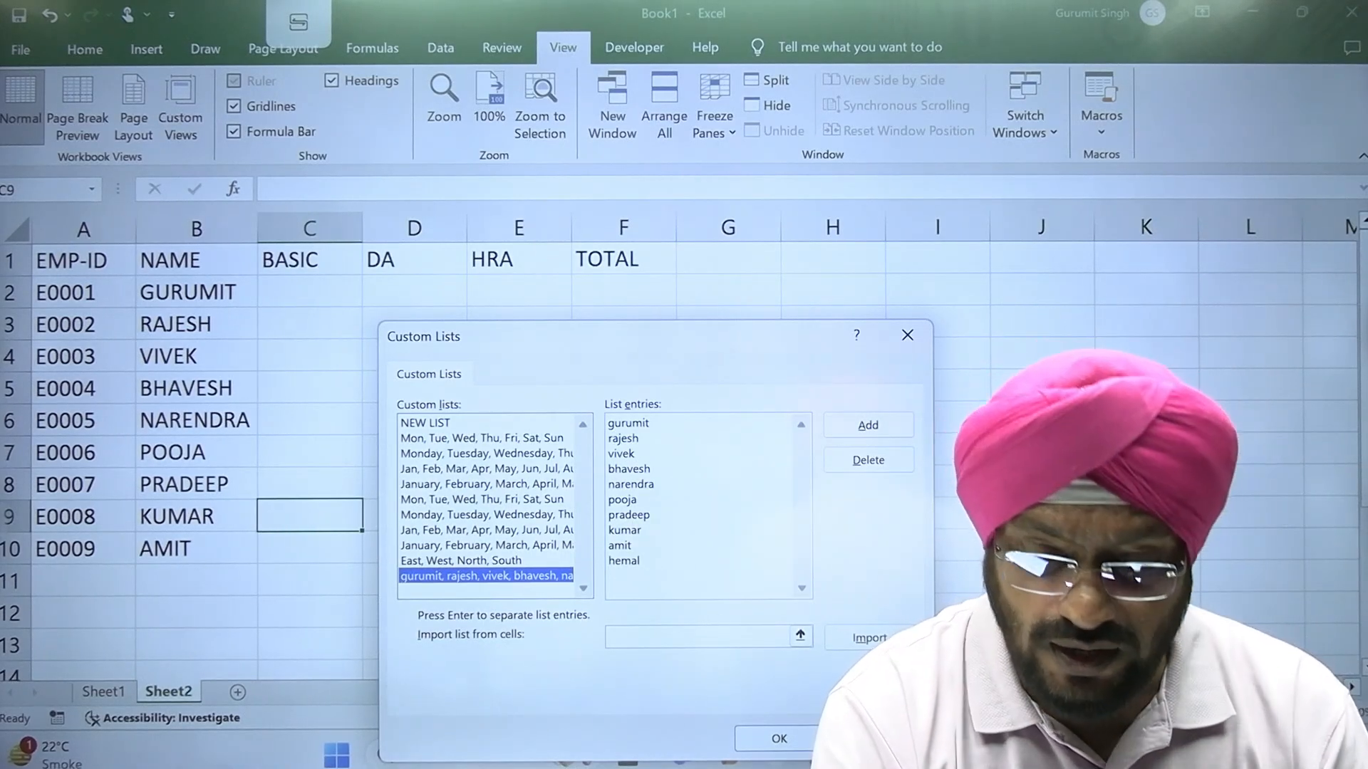
{"action": "key", "text": "Escape"}
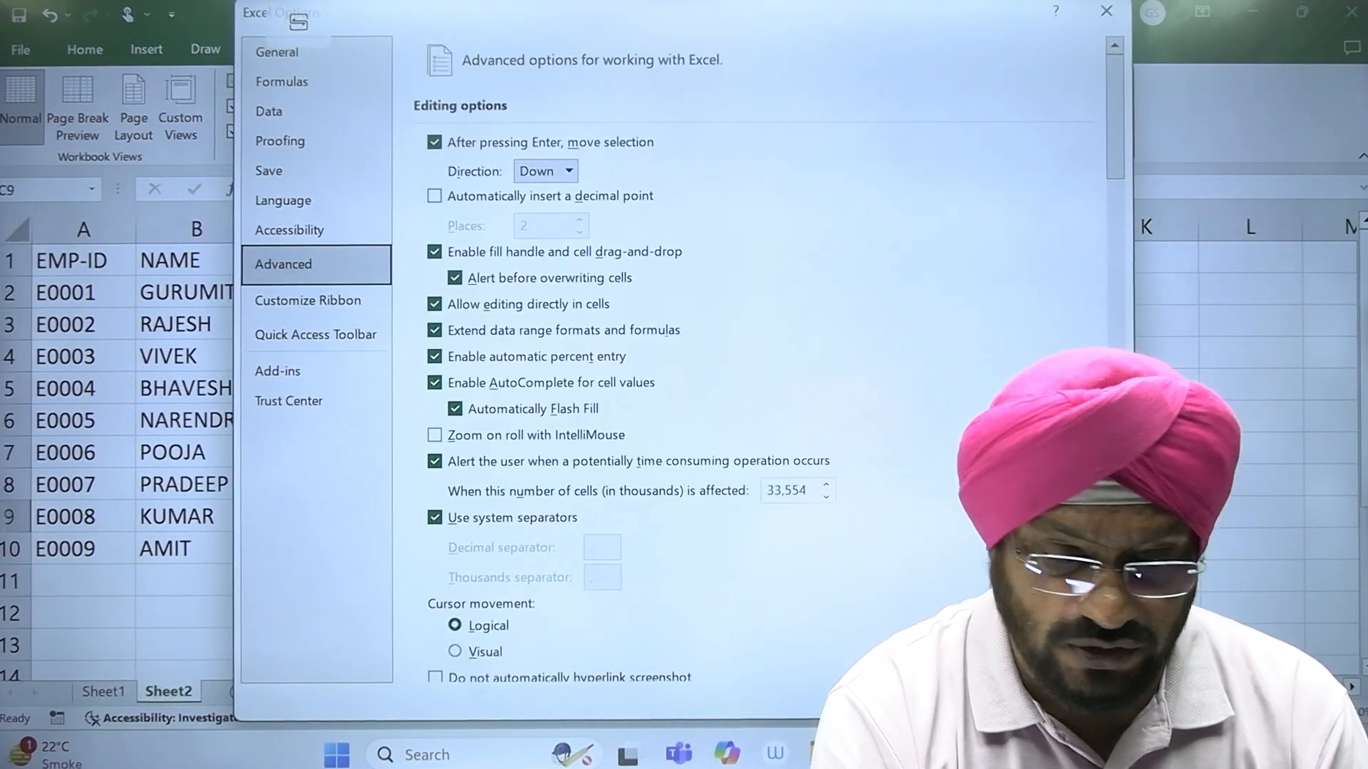
{"action": "left_click", "coordinate": [992, 702]}
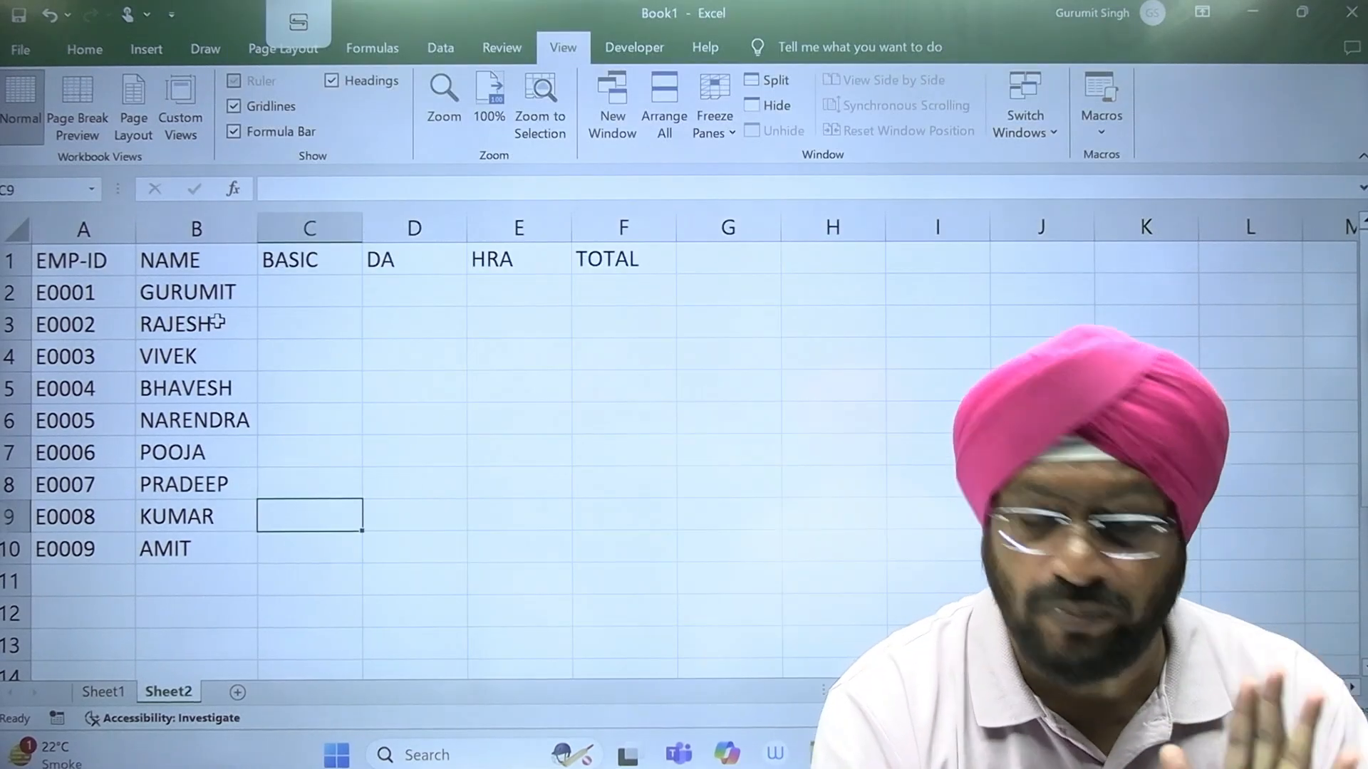
Step: Enter the BASIC salaries 56000, 23000 and 70004 in cells C2 to C4
{"action": "left_click", "coordinate": [299, 289]}
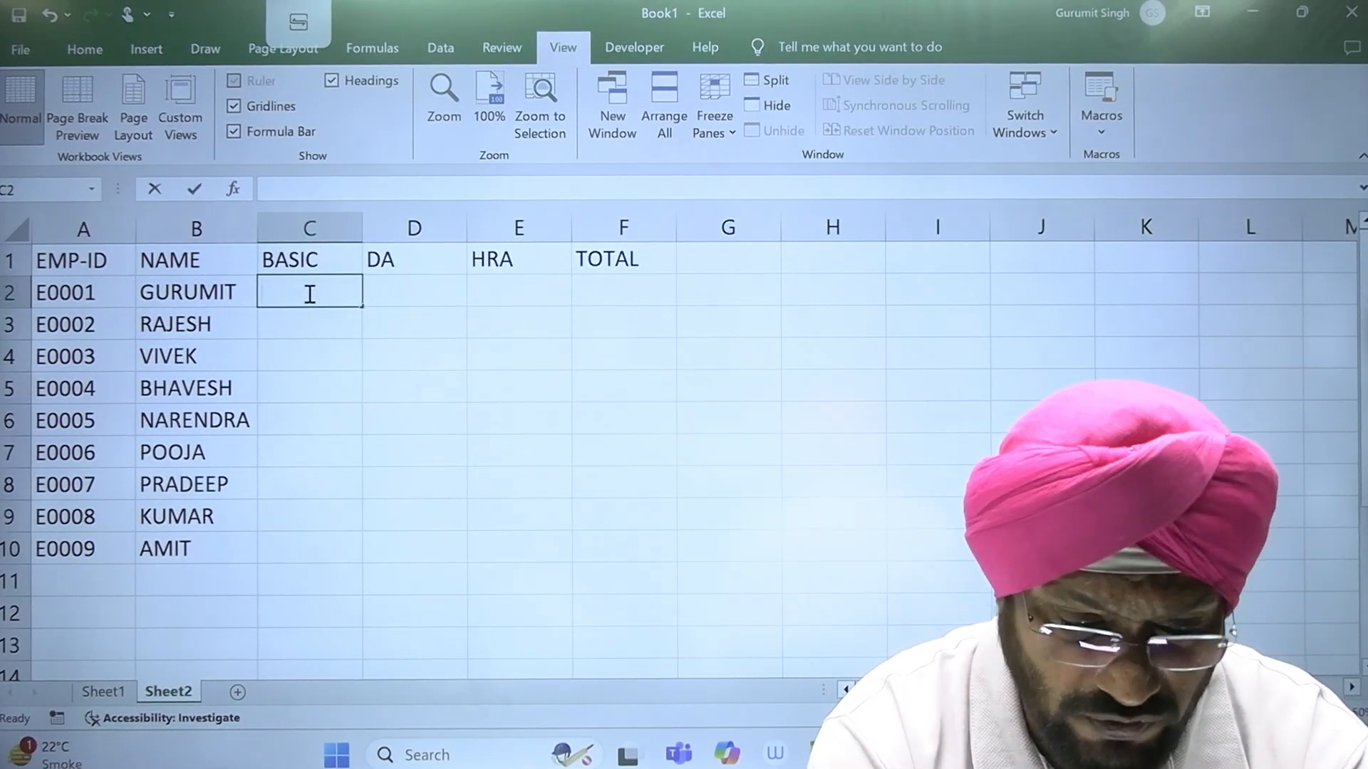
{"action": "type", "text": "000"}
{"action": "key", "text": "BackSpace"}
{"action": "key", "text": "BackSpace"}
{"action": "key", "text": "BackSpace"}
{"action": "type", "text": "56000"}
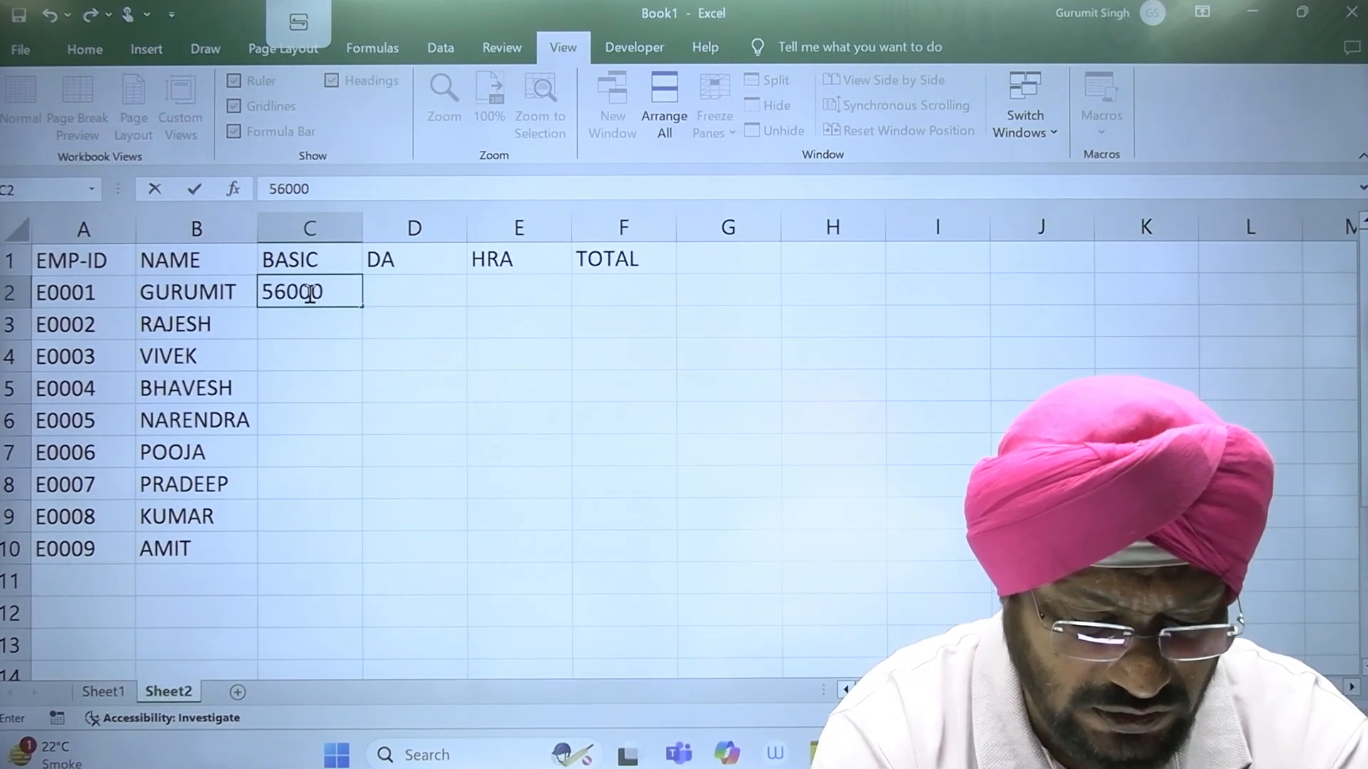
{"action": "key", "text": "Return"}
{"action": "type", "text": "23000"}
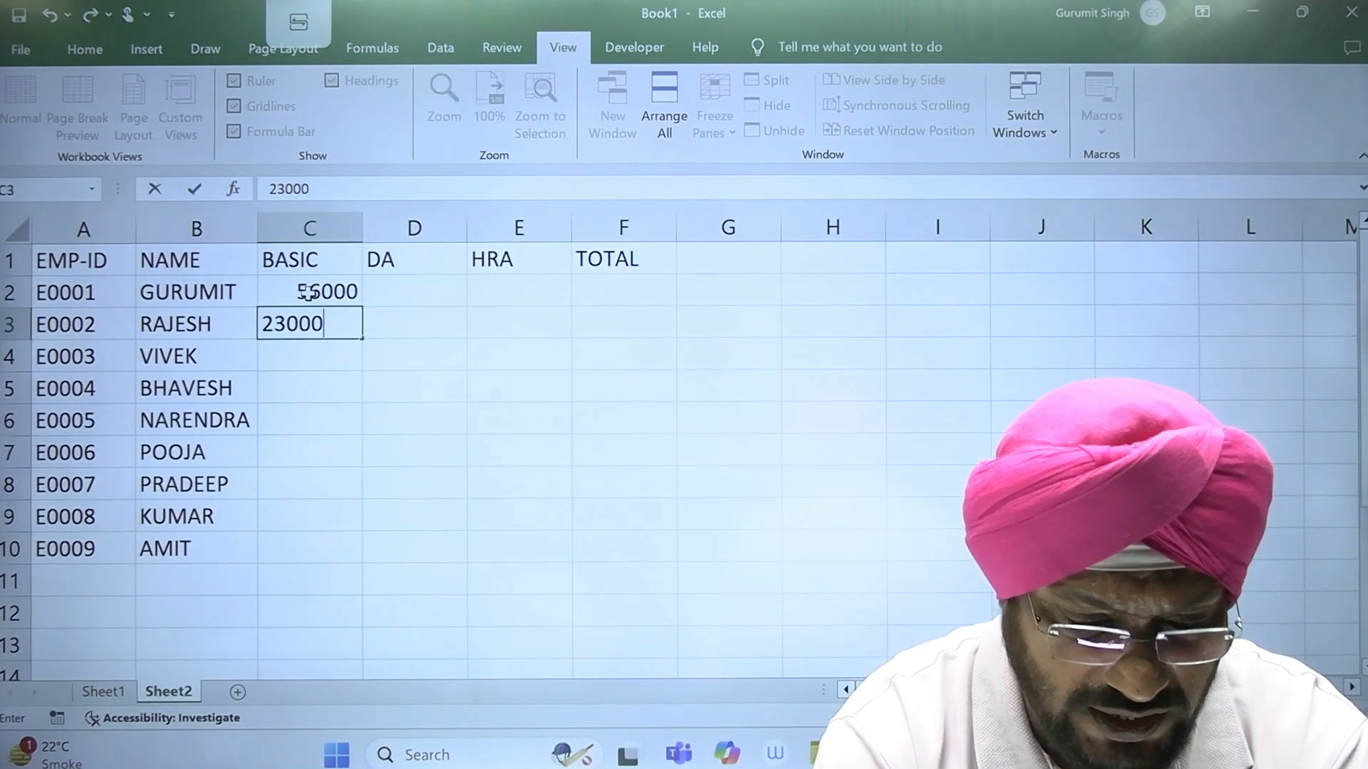
{"action": "key", "text": "Return"}
{"action": "type", "text": "70004"}
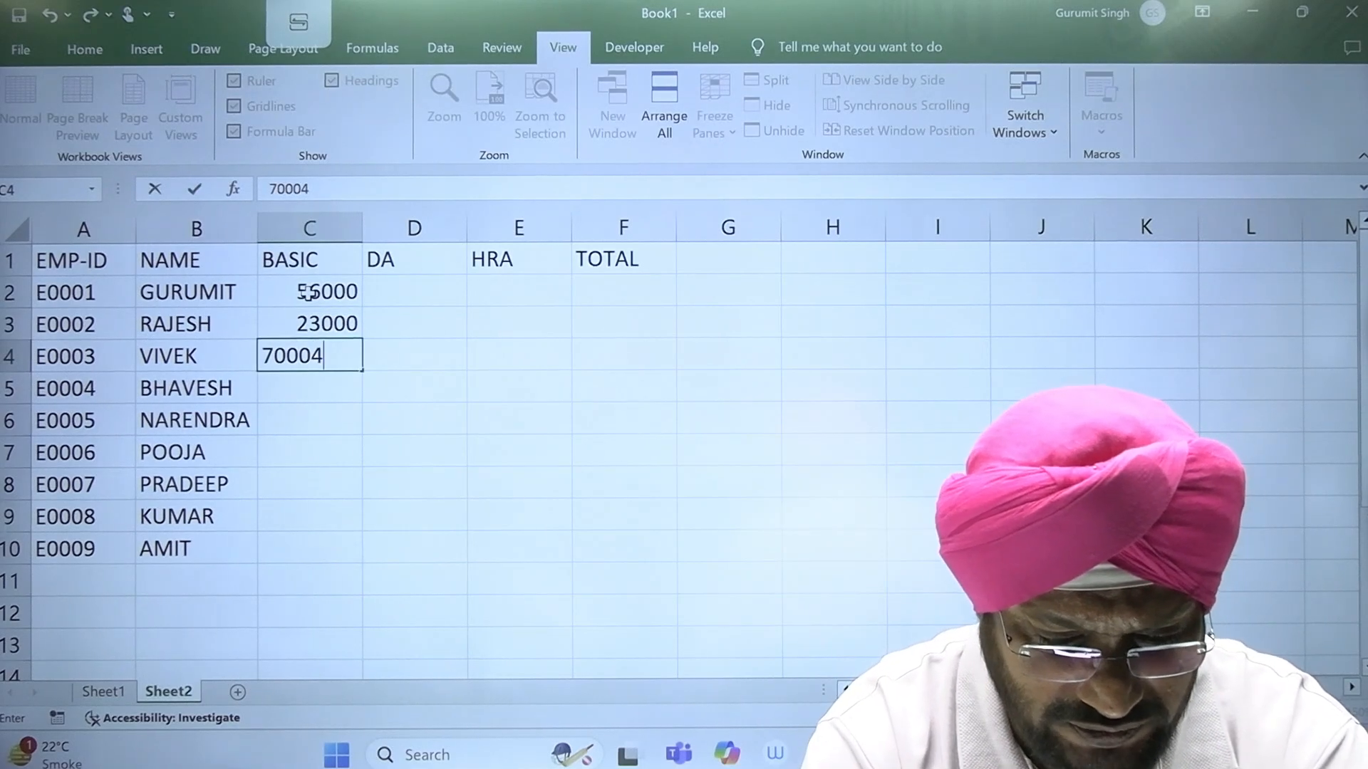
{"action": "key", "text": "Return"}
Step: Enter the BASIC salaries 5656, 45454 and 45455 in cells C5 to C7
{"action": "type", "text": "56565"}
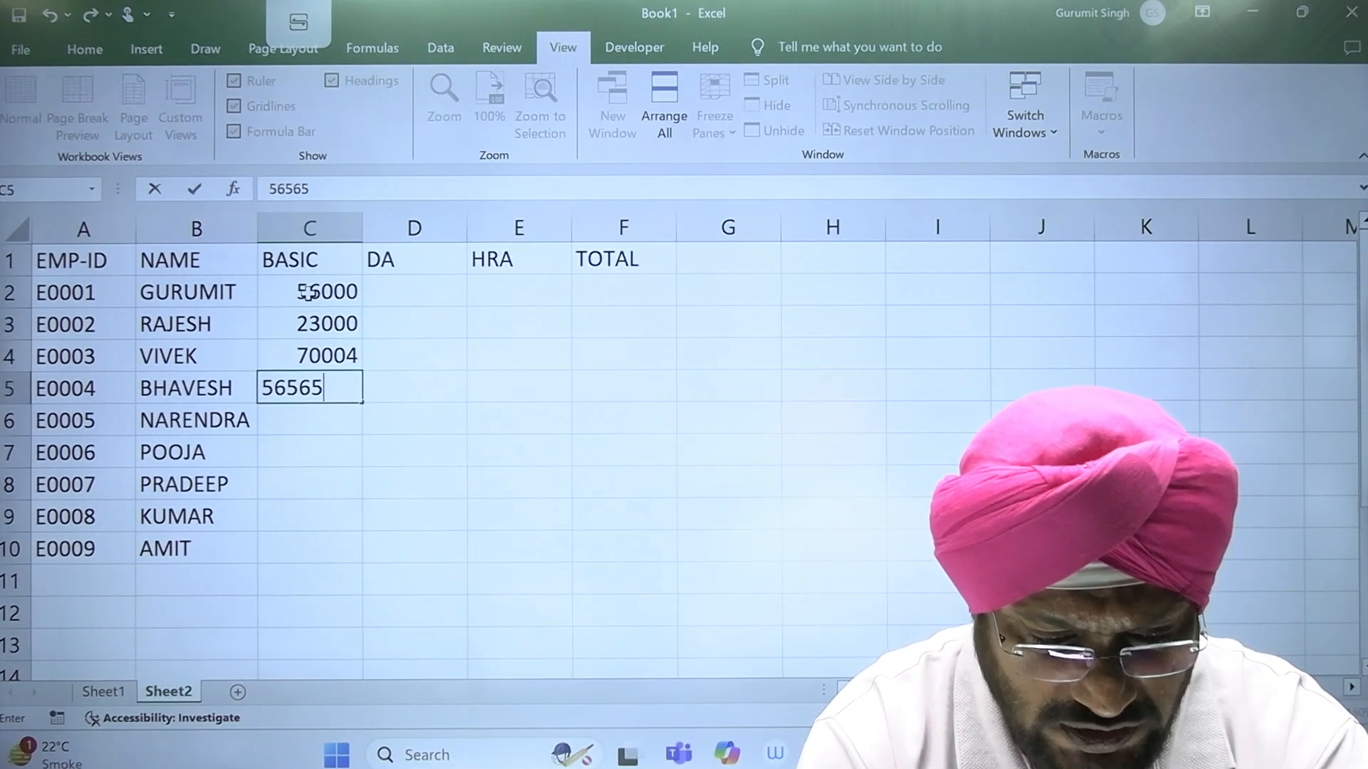
{"action": "key", "text": "Return"}
{"action": "type", "text": "45454"}
{"action": "key", "text": "Return"}
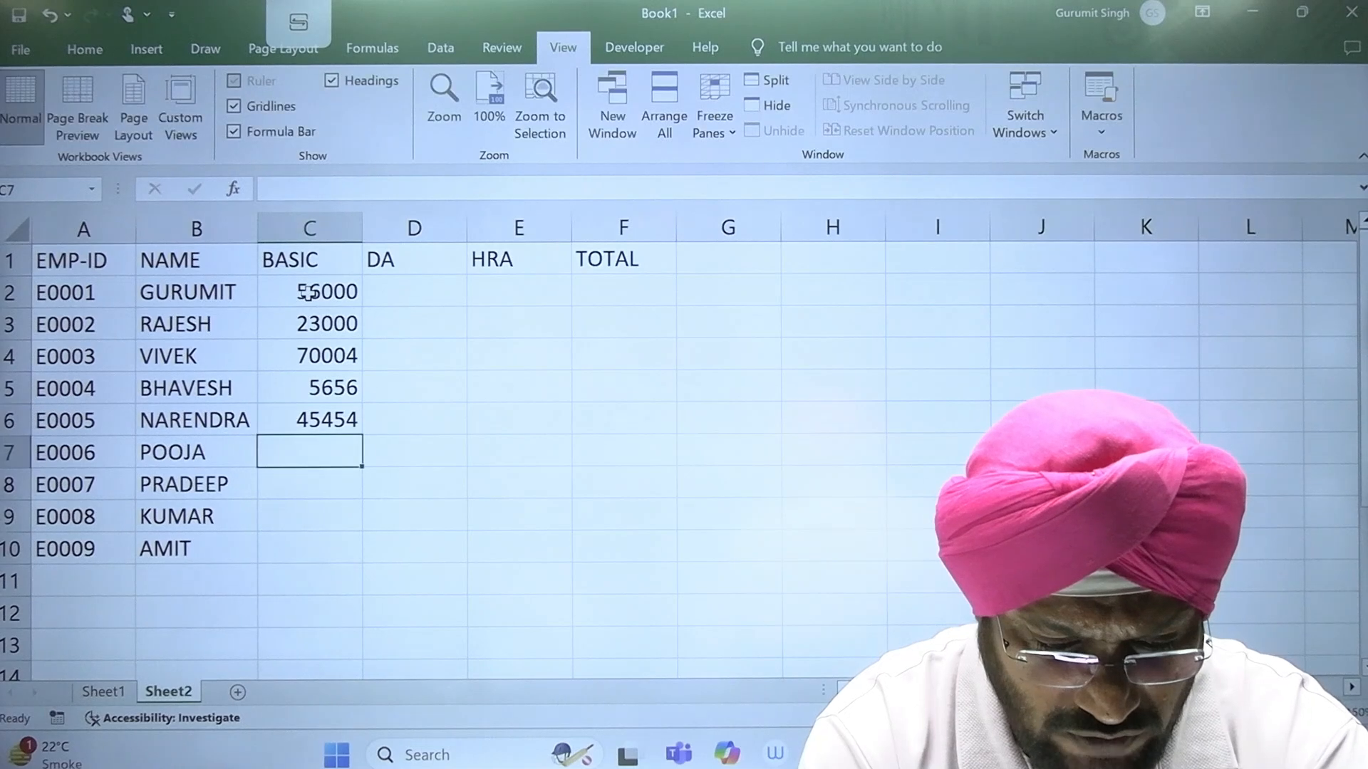
{"action": "type", "text": "45455"}
{"action": "key", "text": "Return"}
Step: Enter the BASIC salaries 34444, 55456 and 4444 in cells C8 to C10
{"action": "type", "text": "34444"}
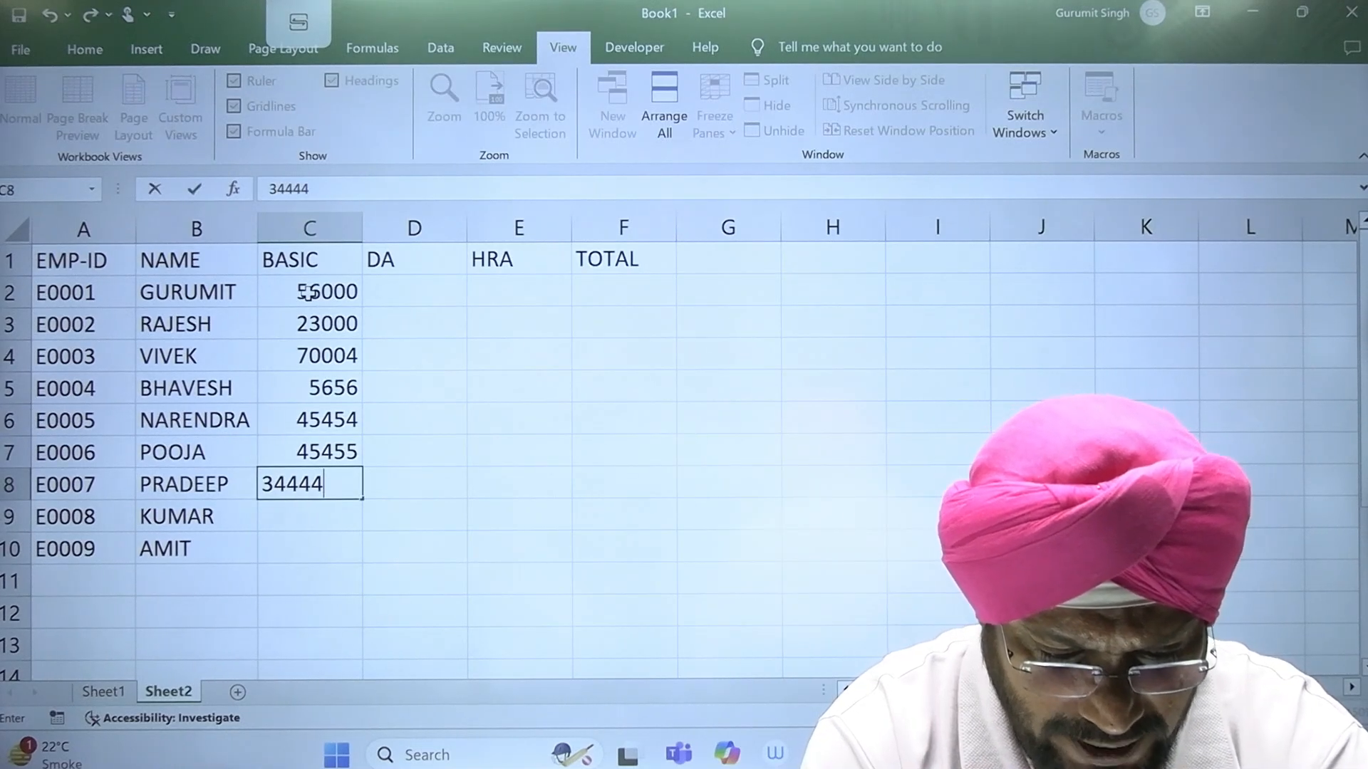
{"action": "key", "text": "Return"}
{"action": "type", "text": "55456"}
{"action": "key", "text": "Return"}
{"action": "type", "text": "444"}
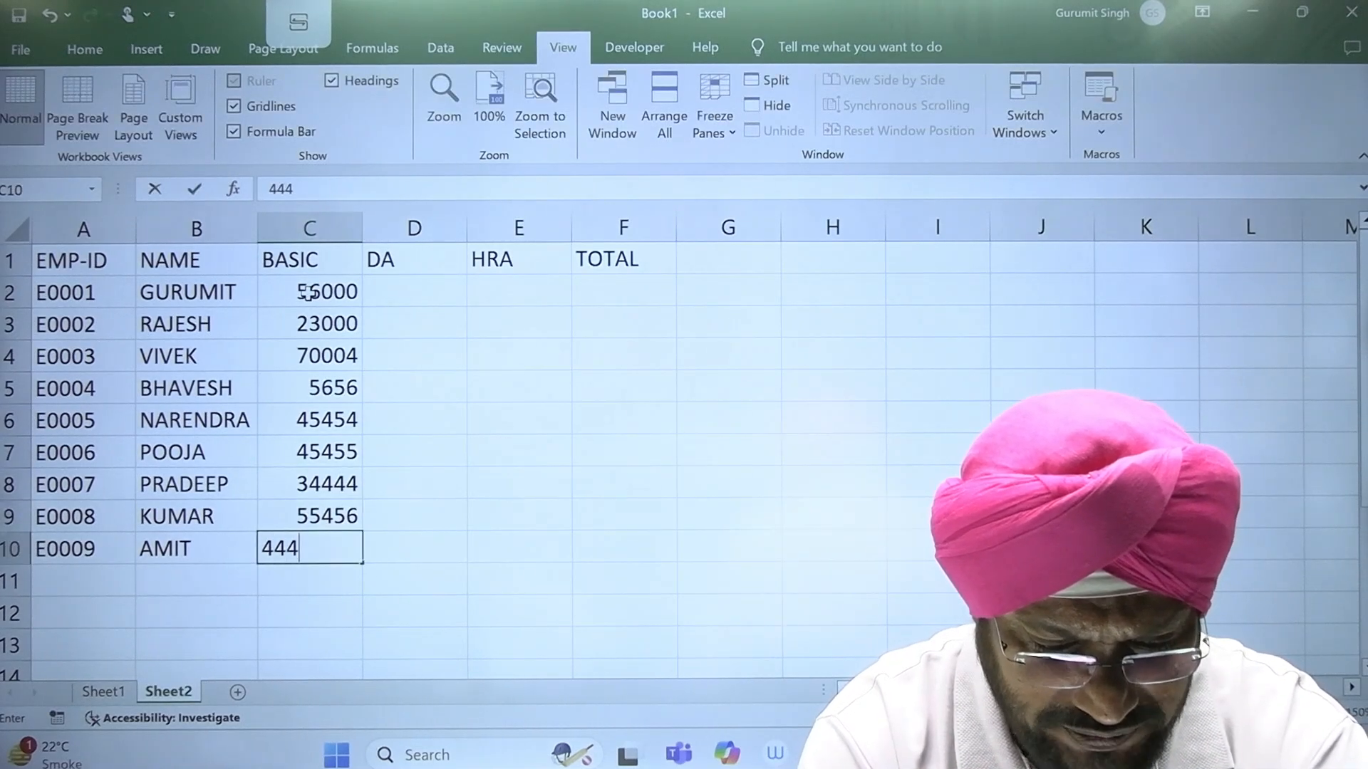
{"action": "type", "text": "4"}
{"action": "key", "text": "Return"}
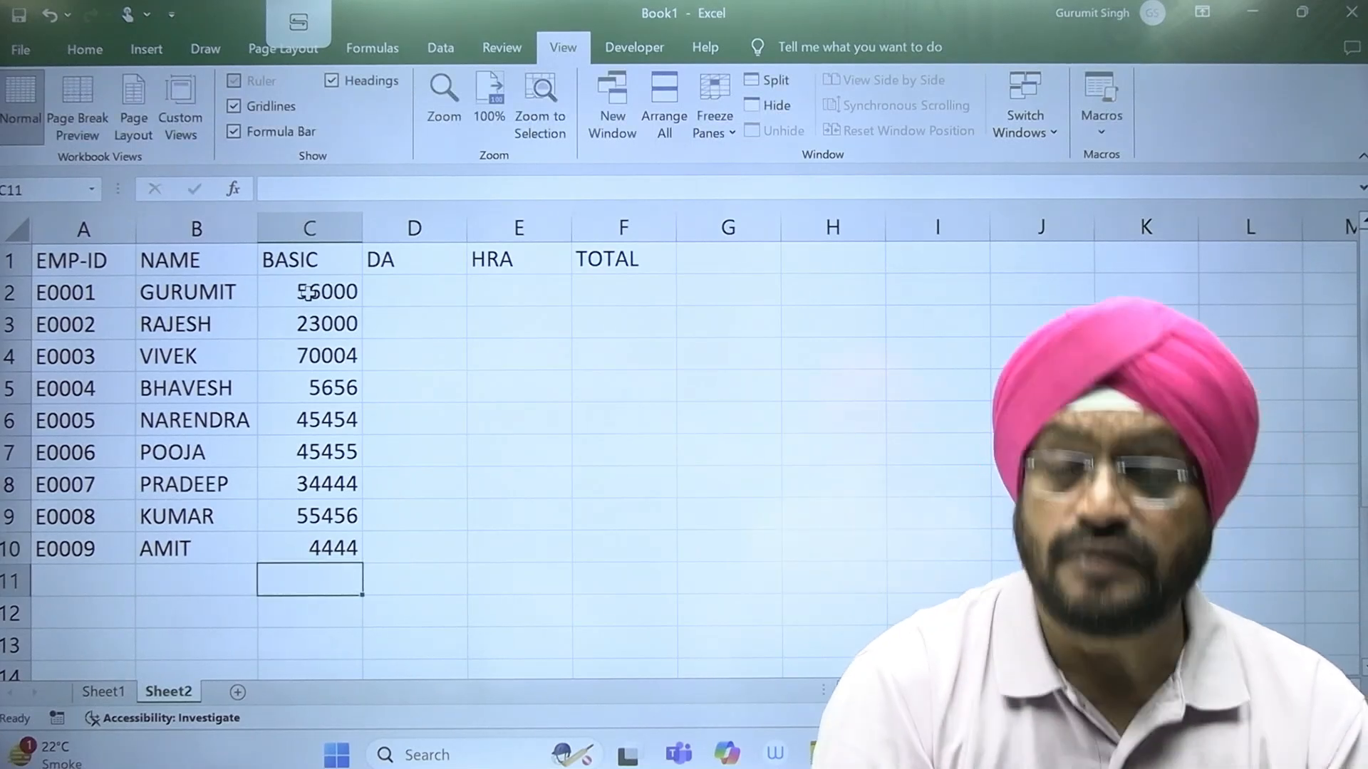
Step: Calculate the first employee's DA in cell D2 as 10% of BASIC with the formula =C2*10%
{"action": "left_click", "coordinate": [447, 287]}
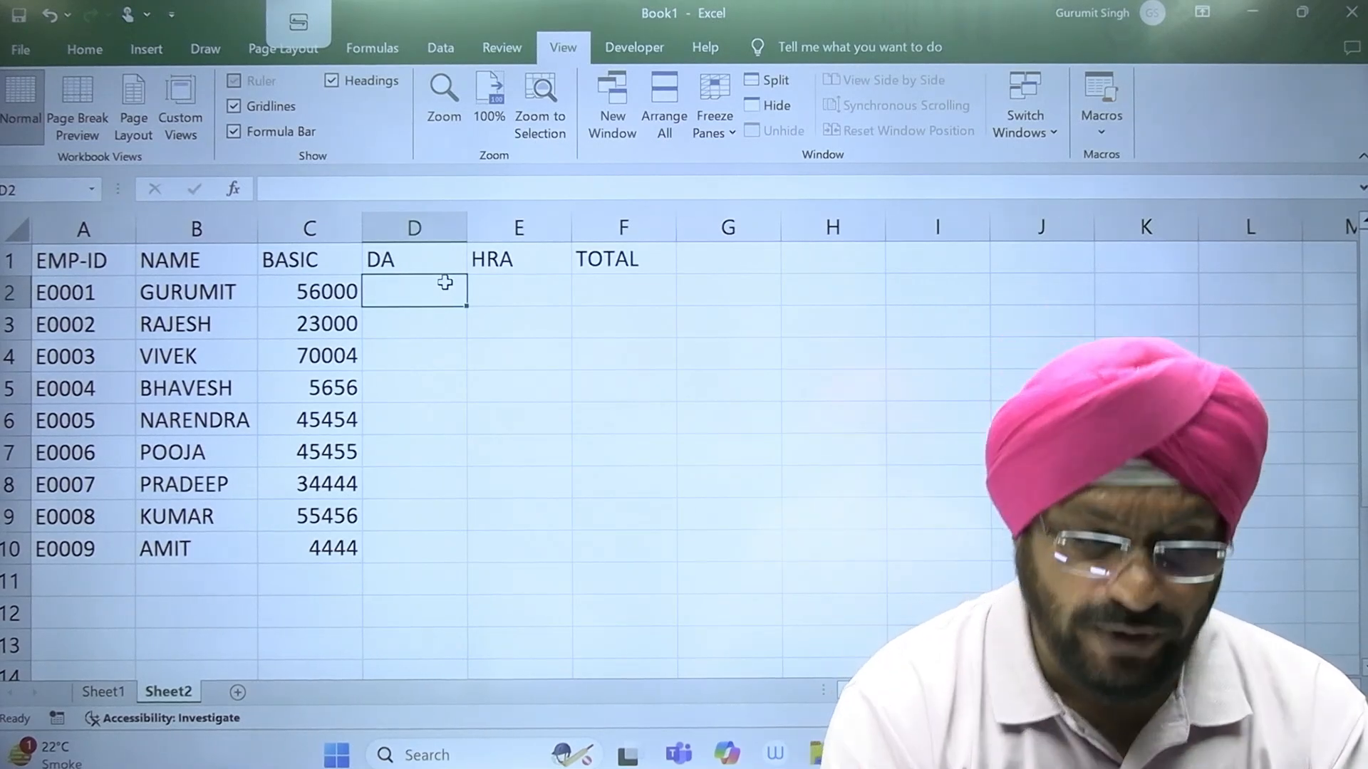
{"action": "left_click", "coordinate": [315, 287]}
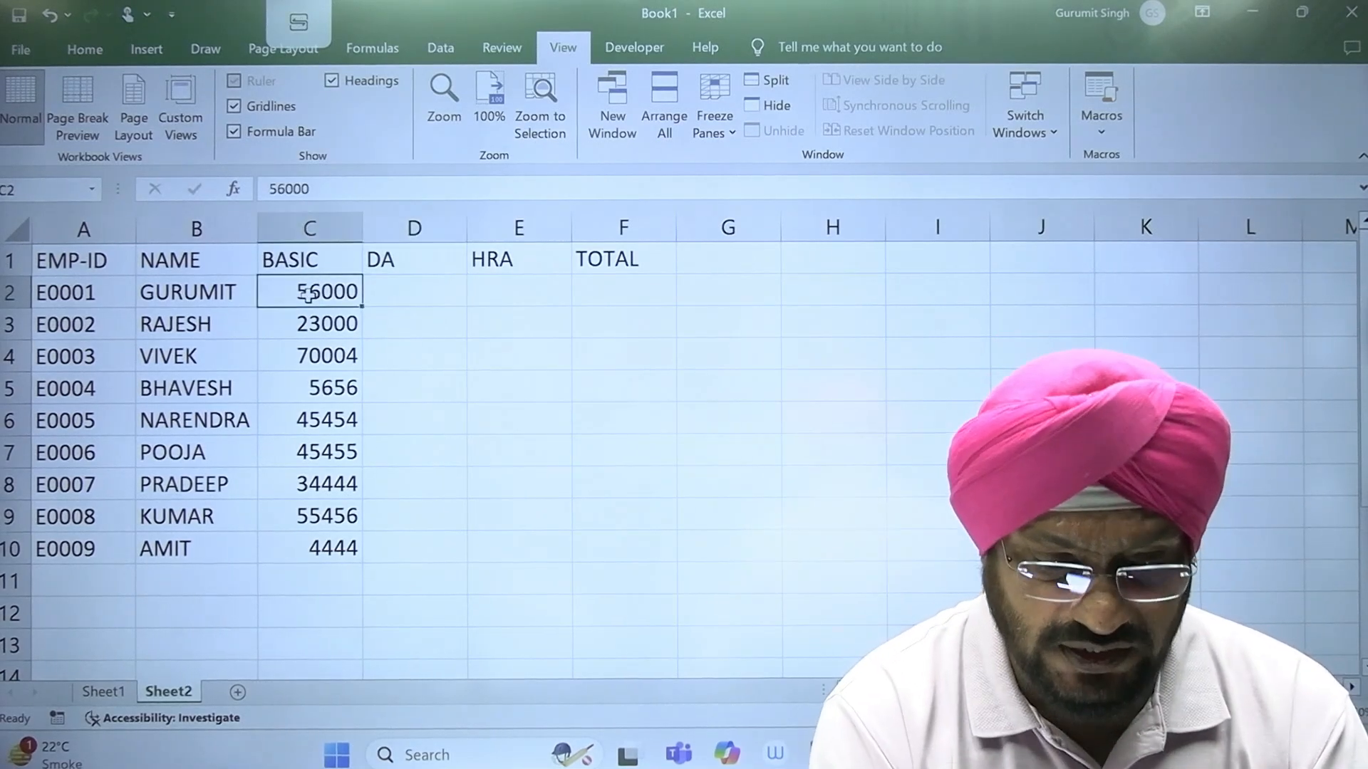
{"action": "left_click", "coordinate": [414, 294]}
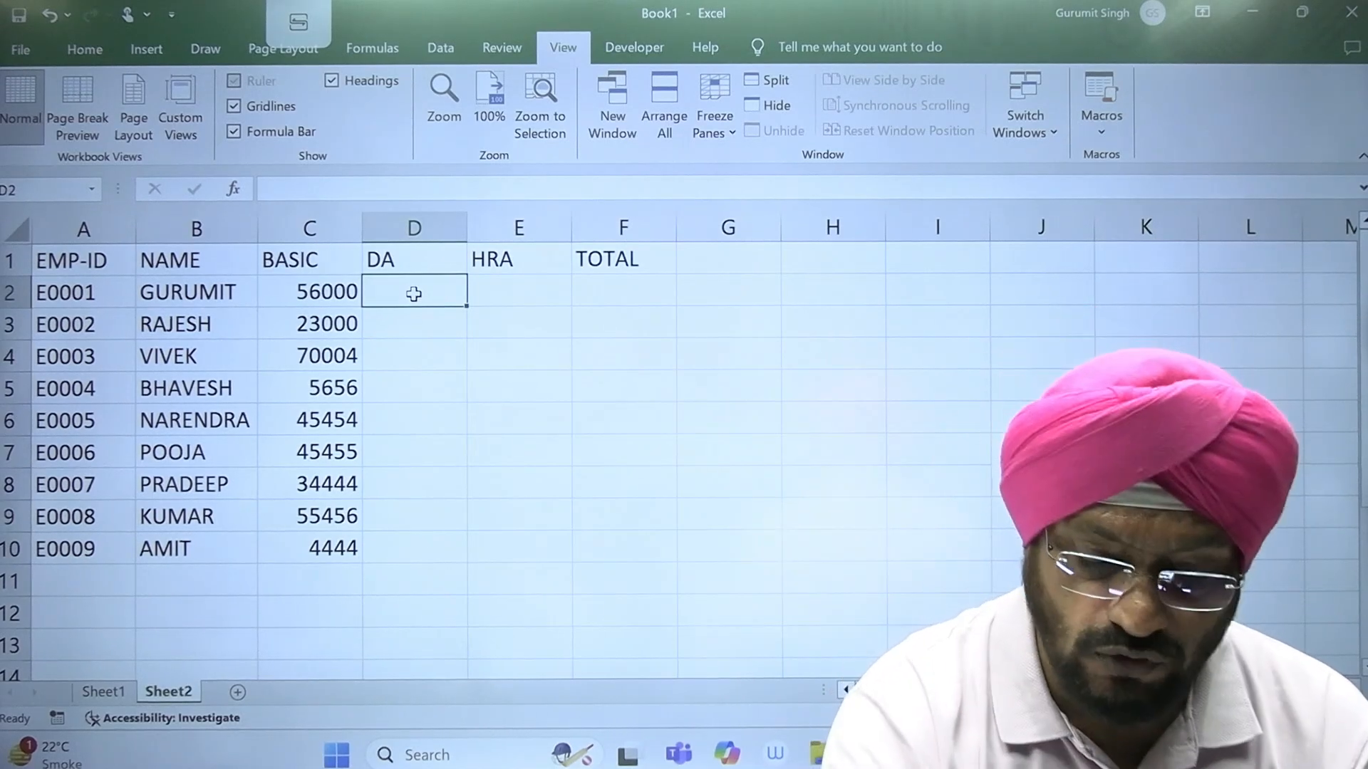
{"action": "type", "text": "="}
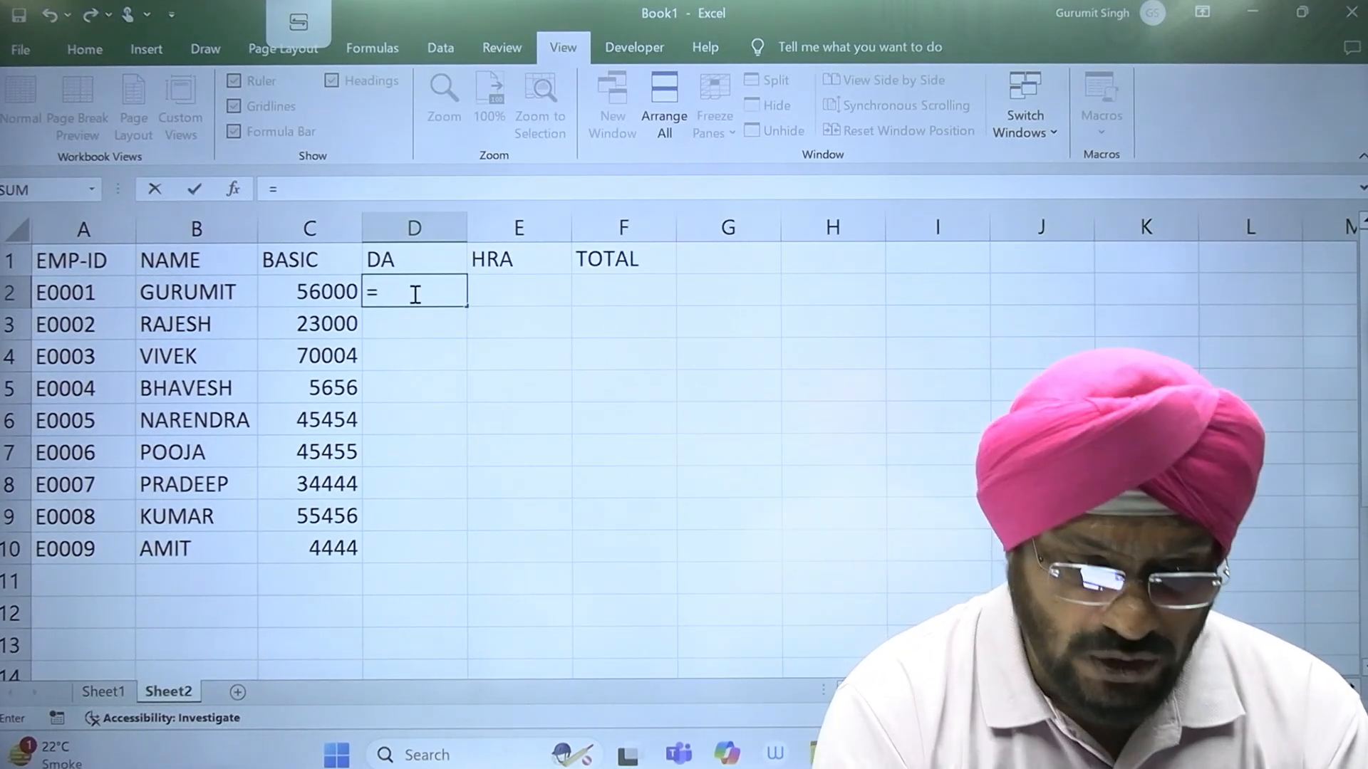
{"action": "left_click", "coordinate": [309, 293]}
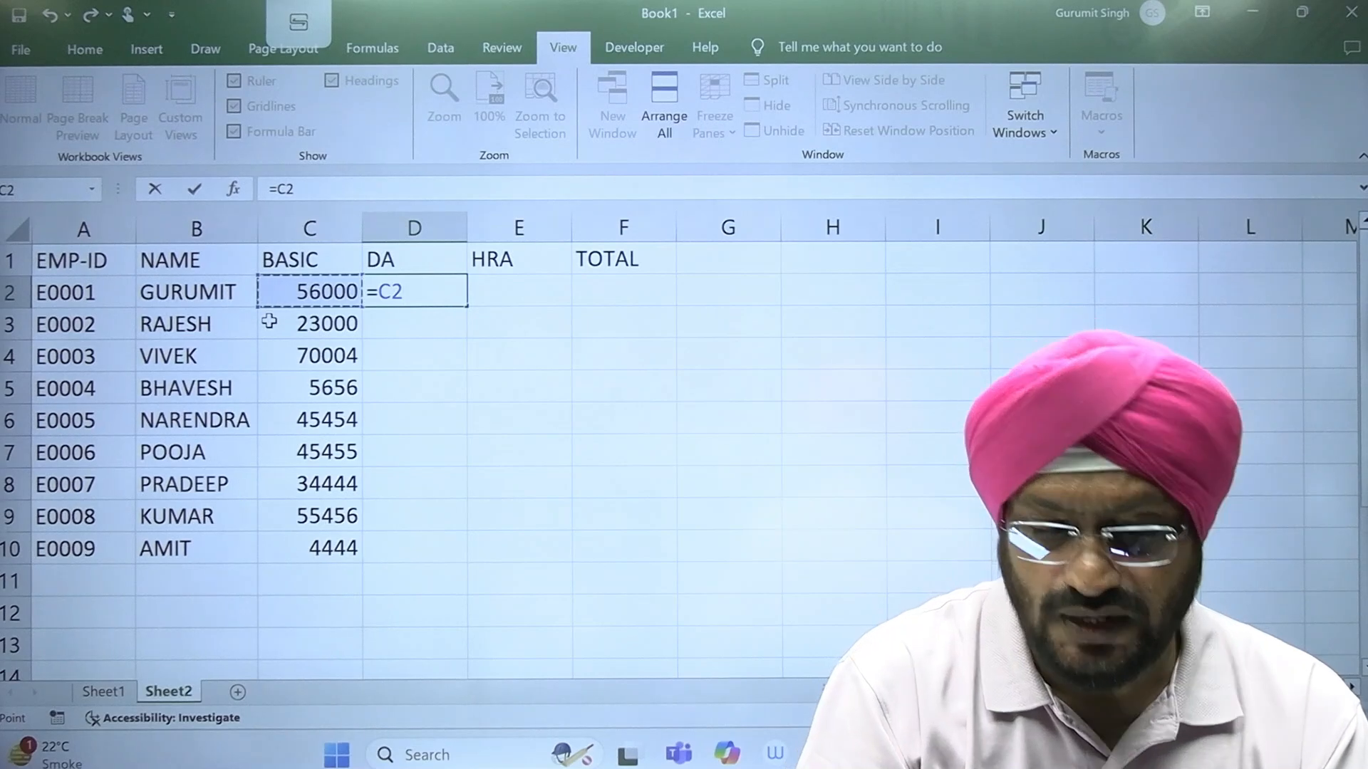
{"action": "type", "text": "*"}
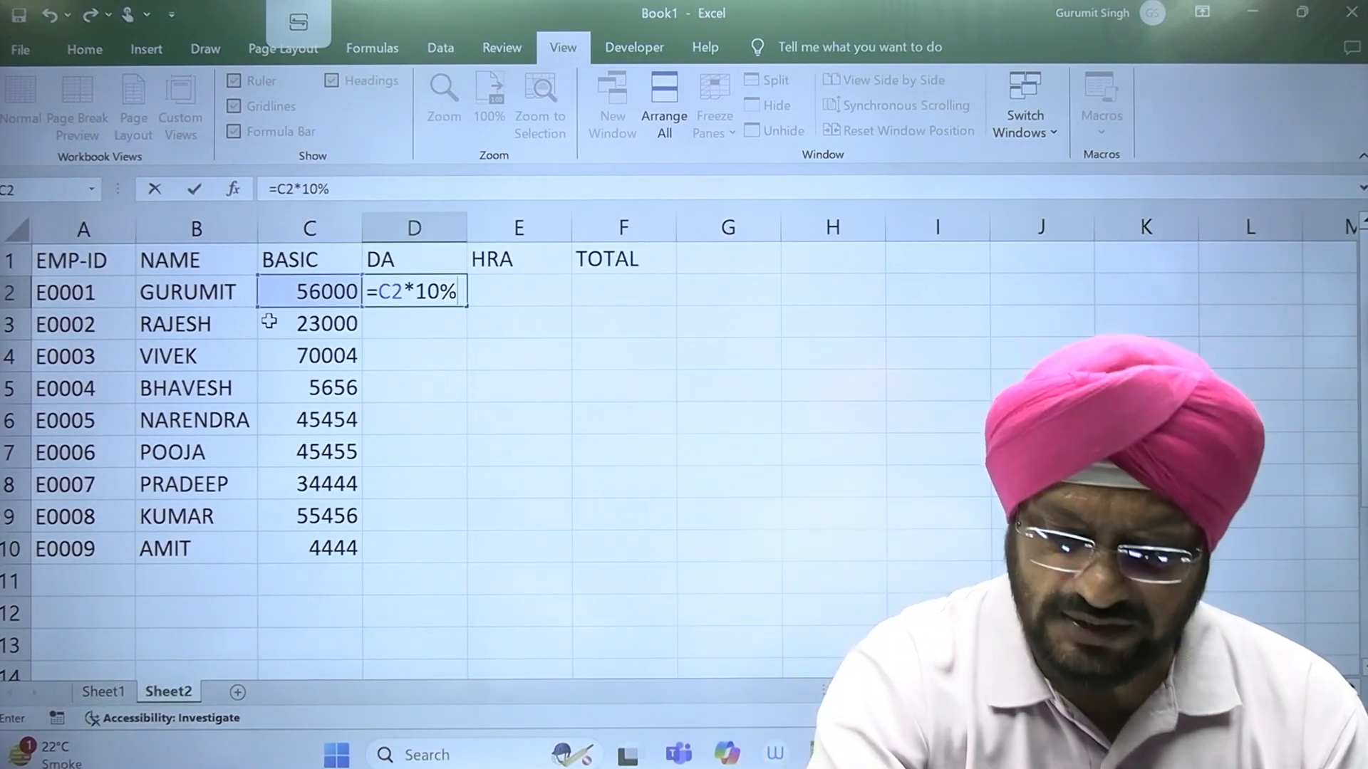
{"action": "key", "text": "Return"}
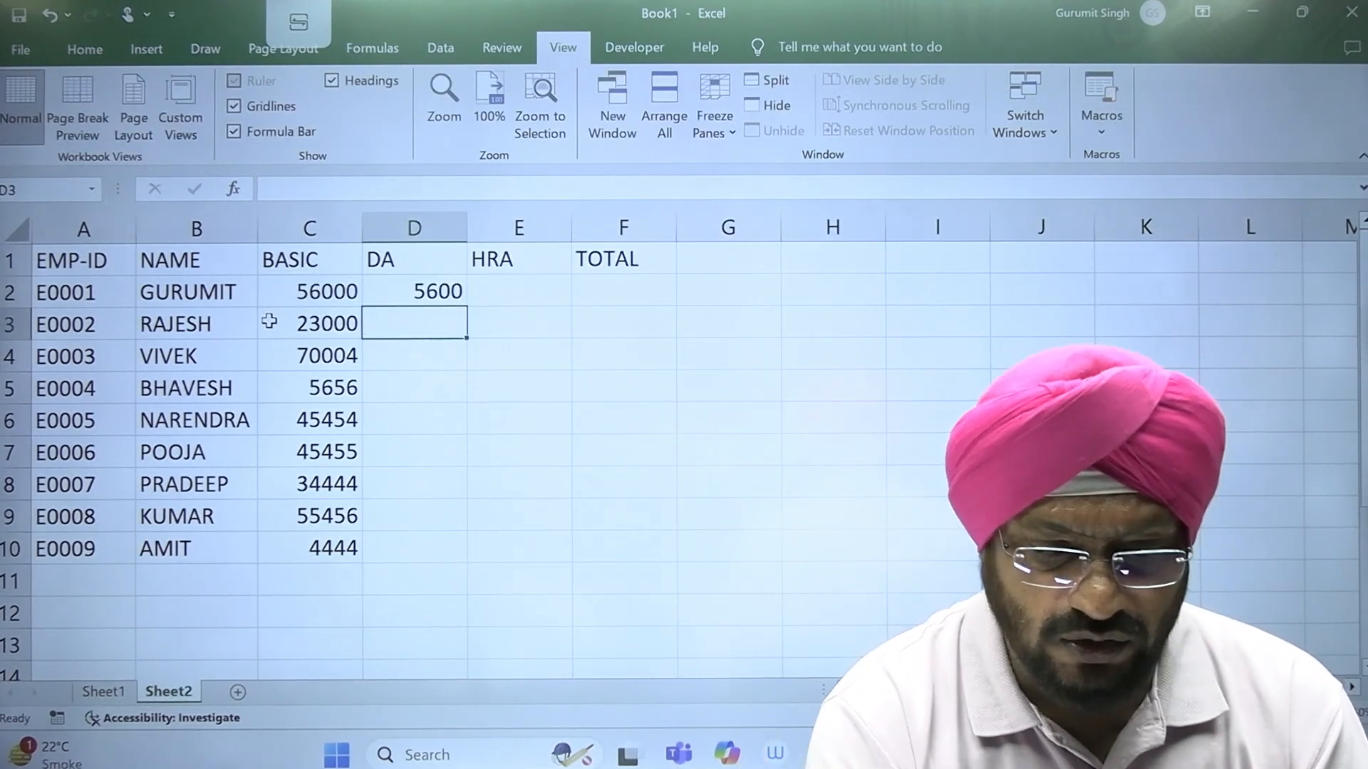
Step: Copy the DA formula from D2 down through D10 and check the copied formula in D4
{"action": "left_click", "coordinate": [444, 293]}
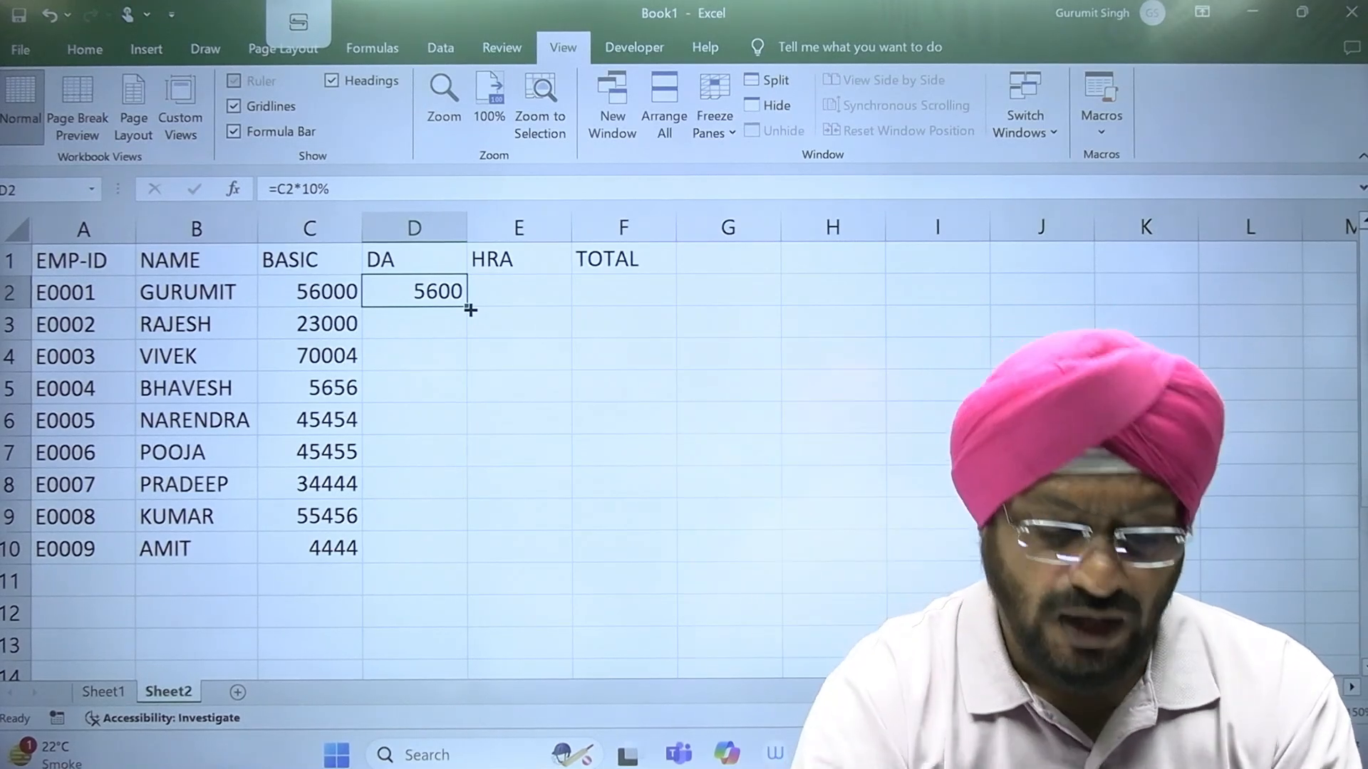
{"action": "left_click_drag", "start_coordinate": [470, 309], "coordinate": [470, 566]}
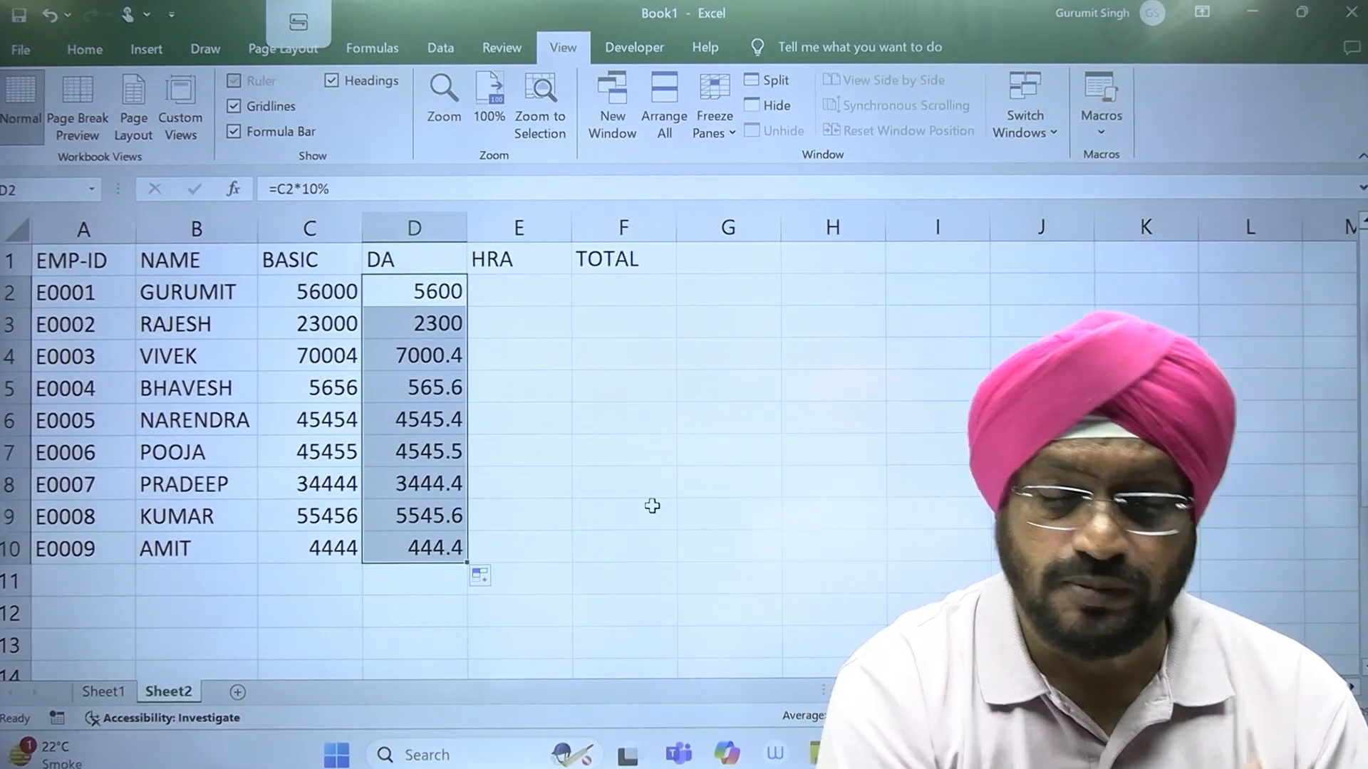
{"action": "left_click", "coordinate": [419, 360]}
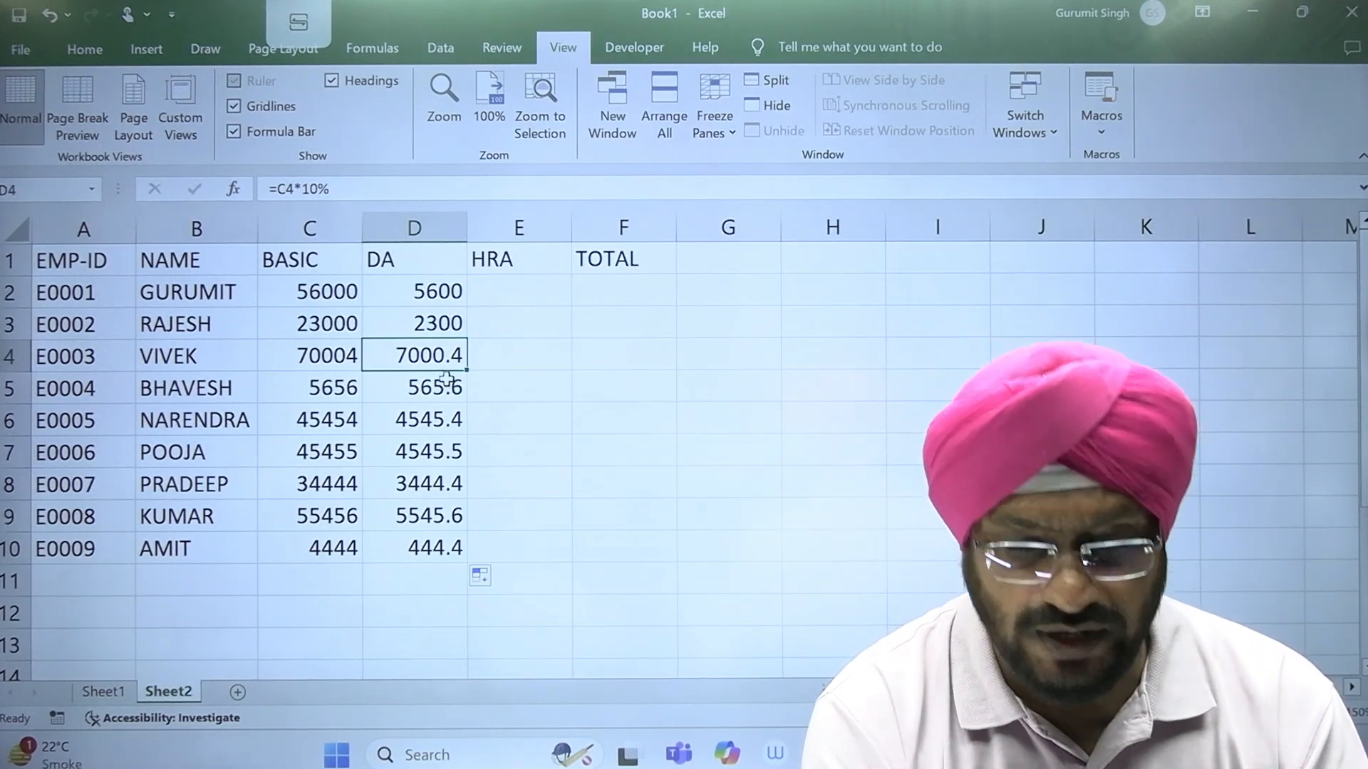
Step: Format the DA values in D2 to D10 to display two decimal places
{"action": "left_click_drag", "start_coordinate": [445, 290], "coordinate": [428, 541]}
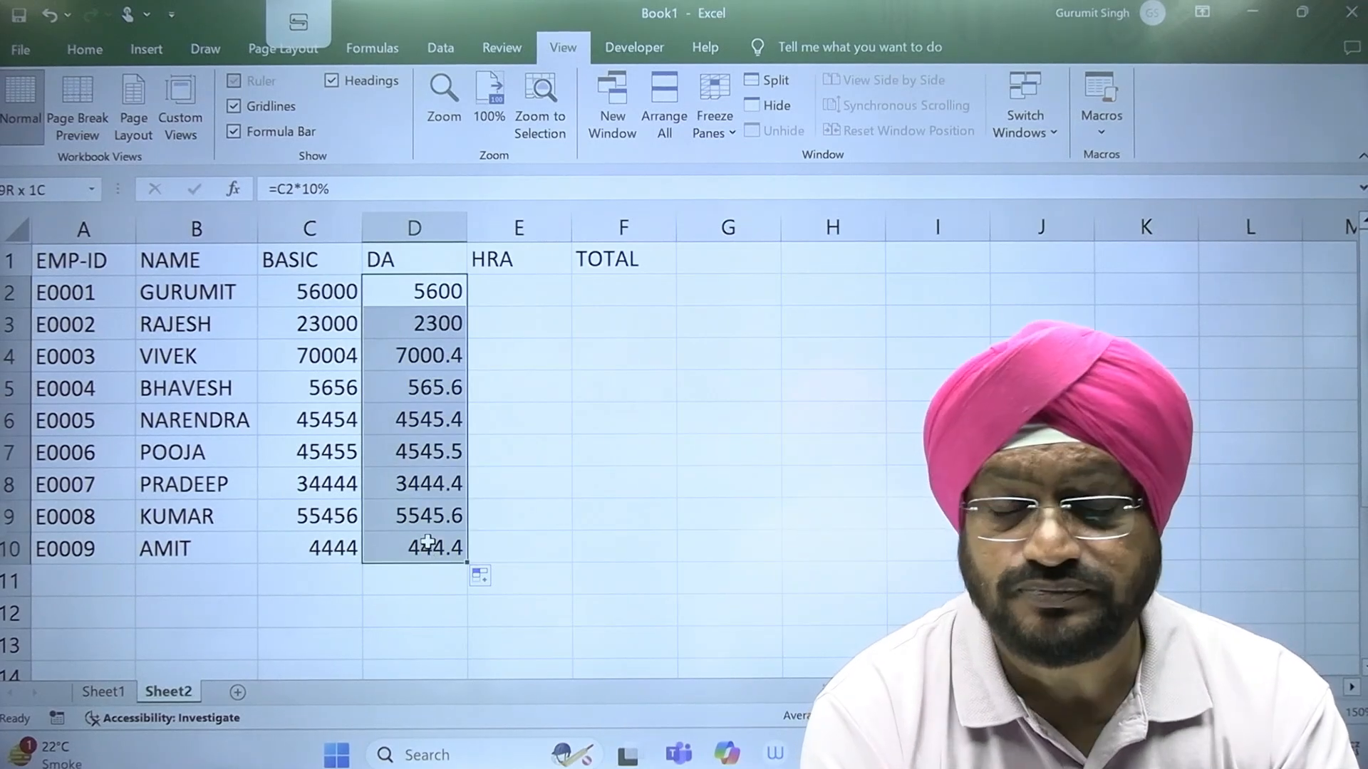
{"action": "left_click", "coordinate": [86, 49]}
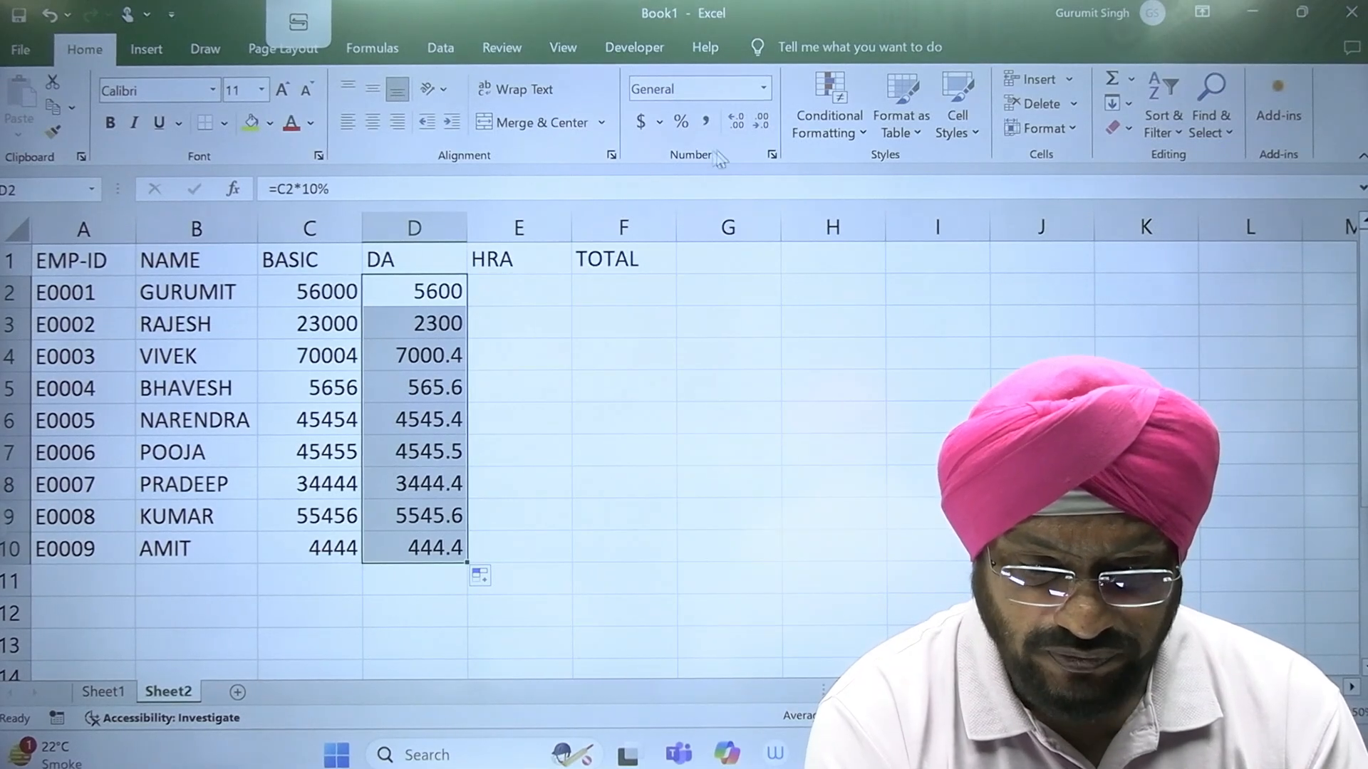
{"action": "left_click", "coordinate": [760, 121]}
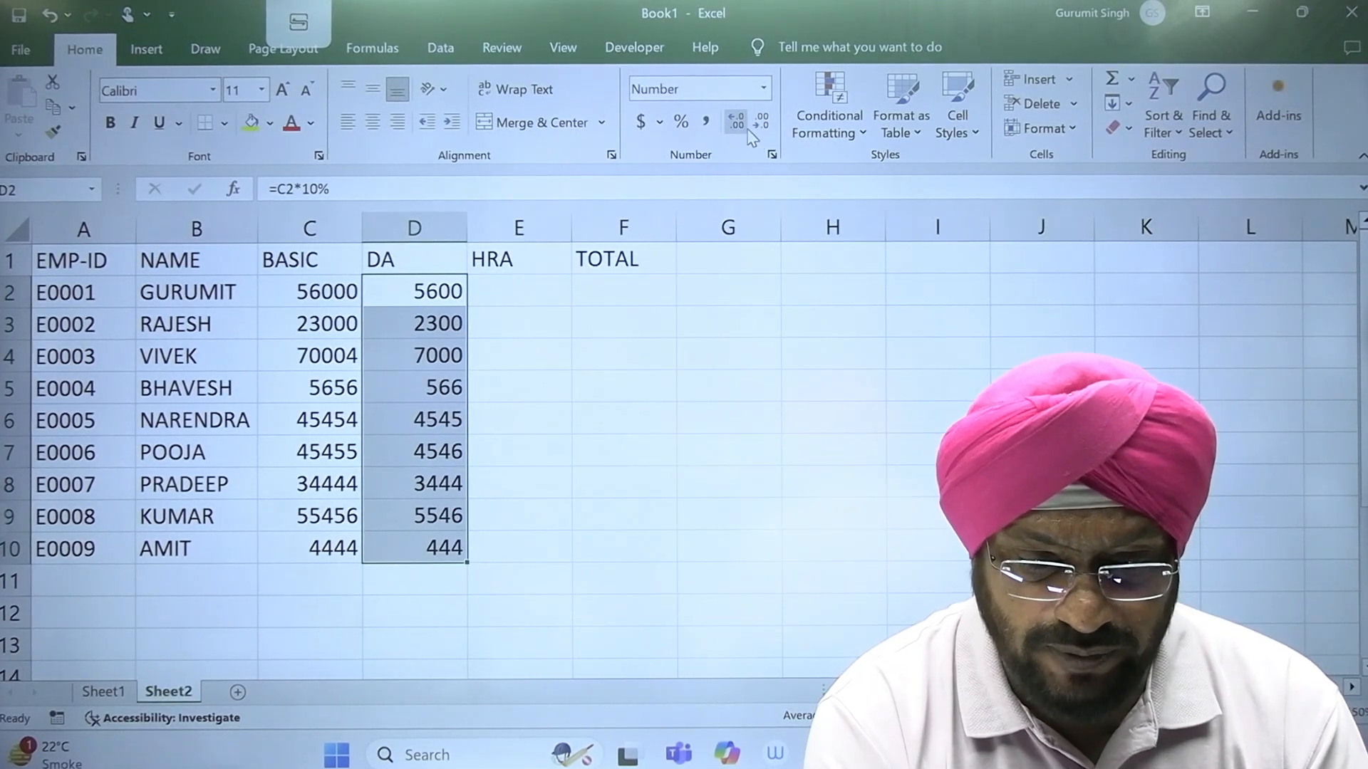
{"action": "left_click", "coordinate": [739, 131]}
{"action": "left_click", "coordinate": [740, 132]}
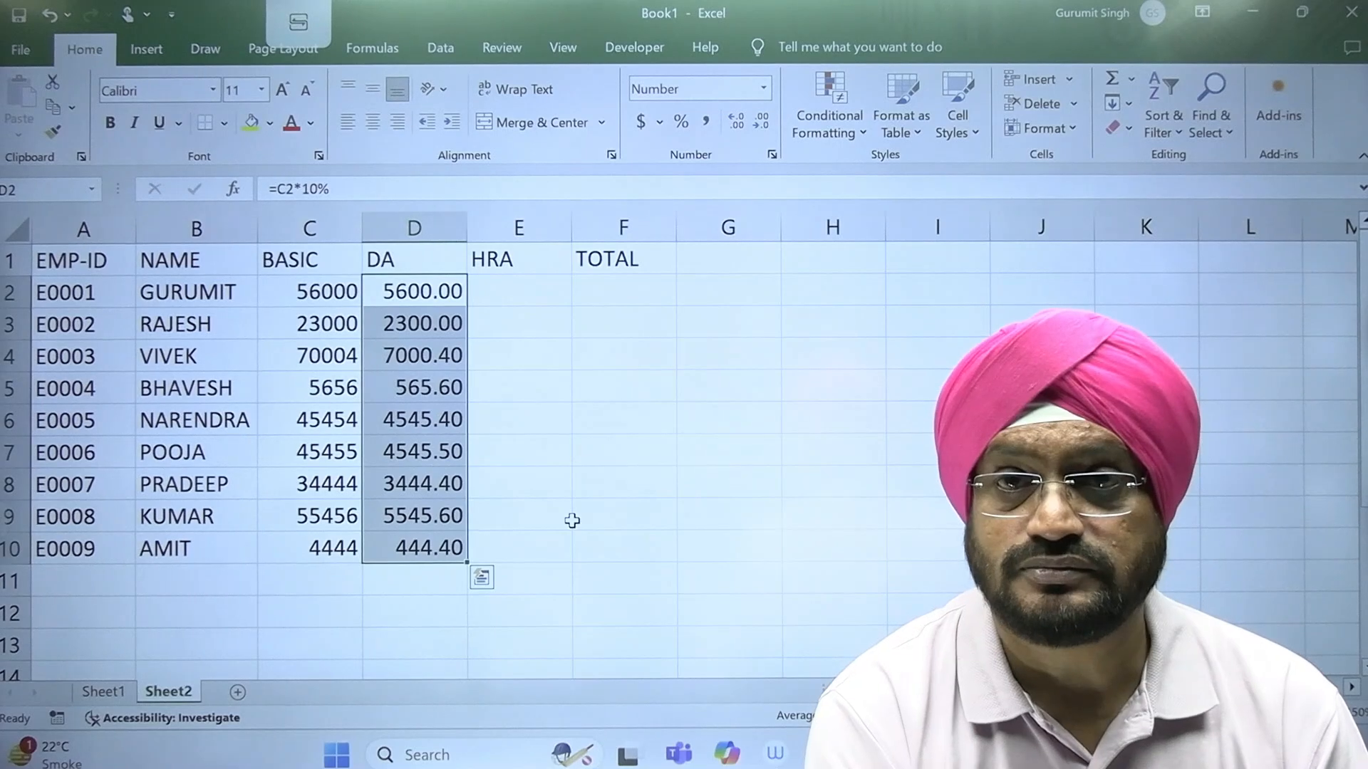
{"action": "left_click", "coordinate": [584, 490]}
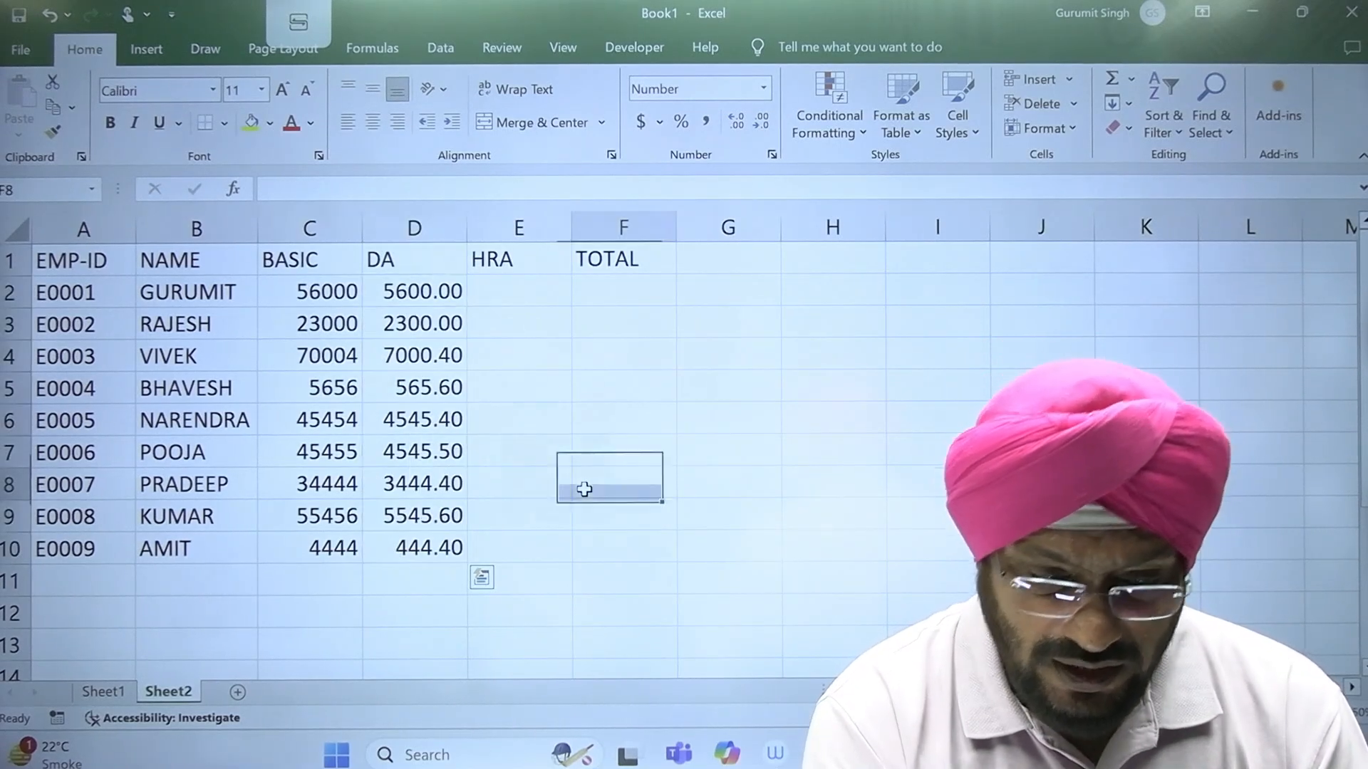
{"action": "left_click", "coordinate": [543, 287]}
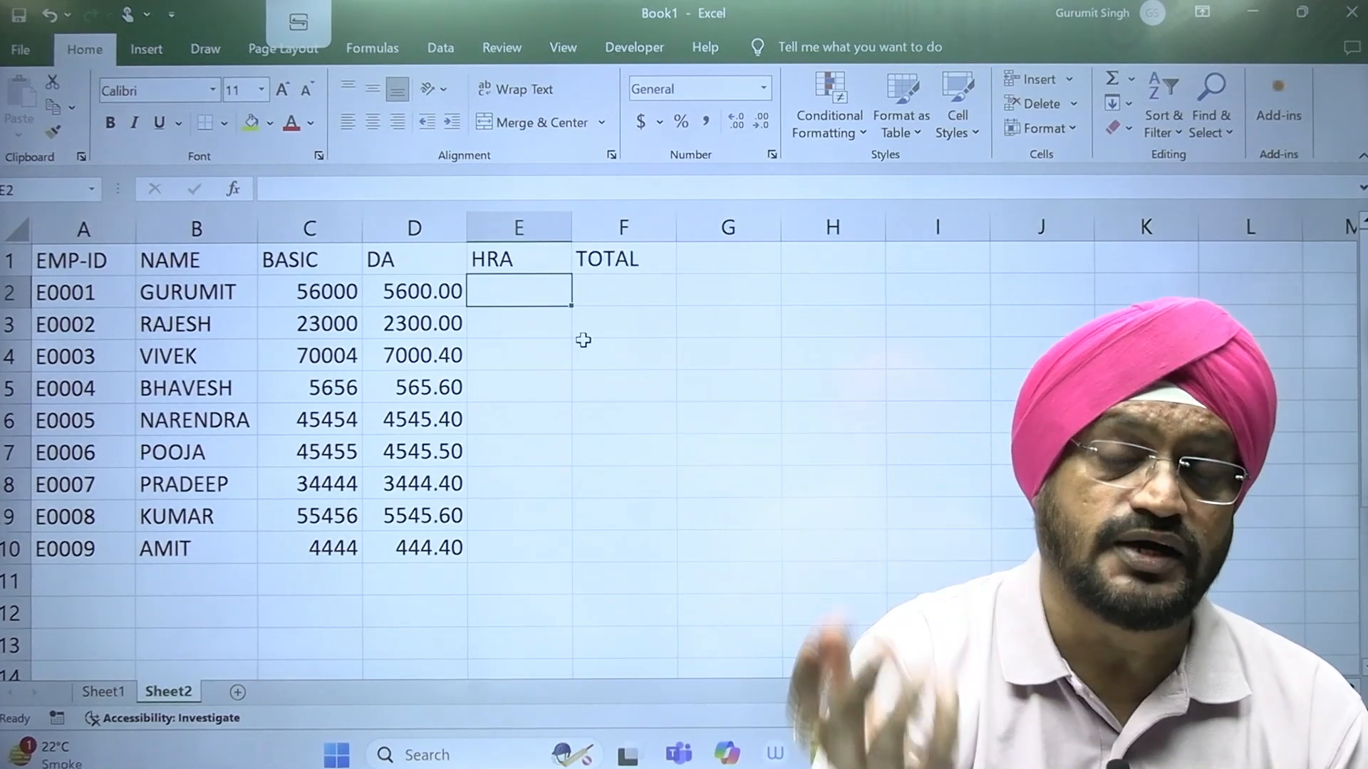
{"action": "left_click", "coordinate": [326, 292]}
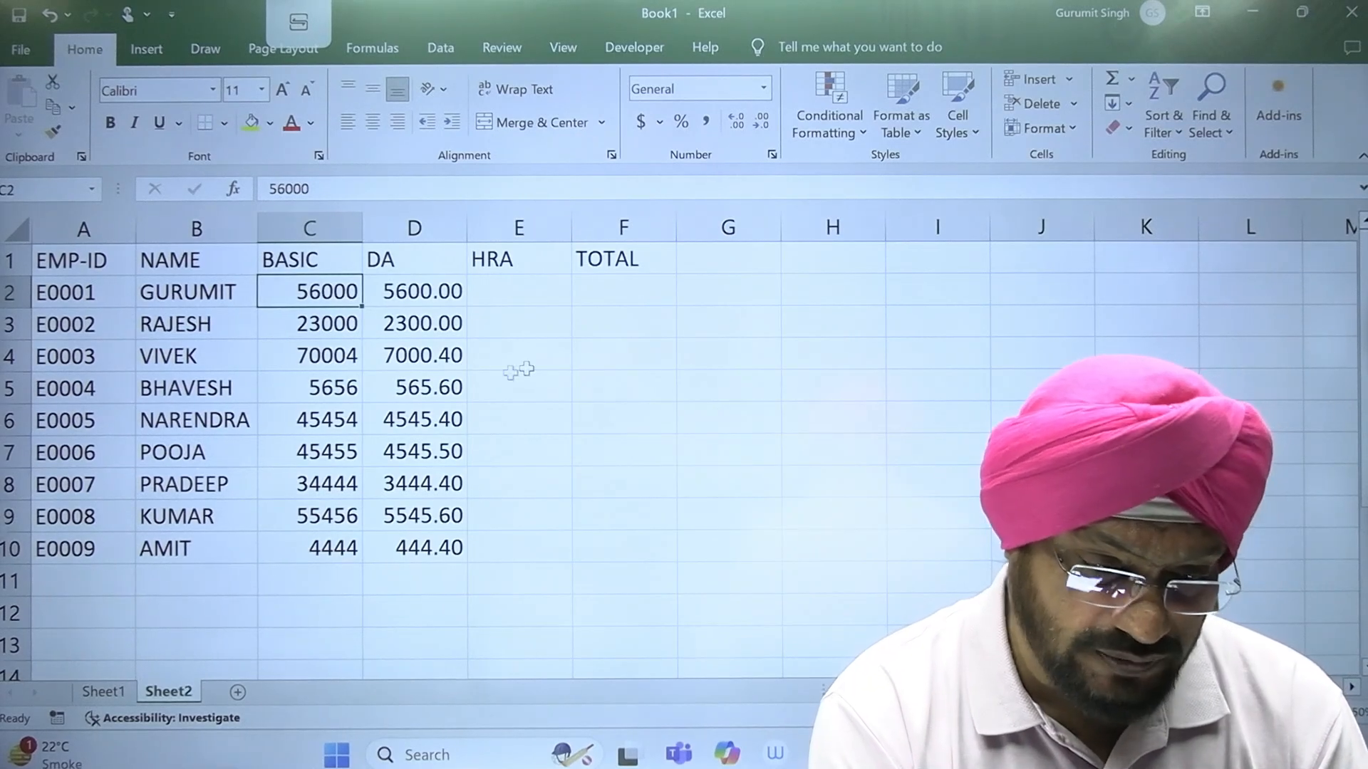
{"action": "left_click", "coordinate": [533, 298]}
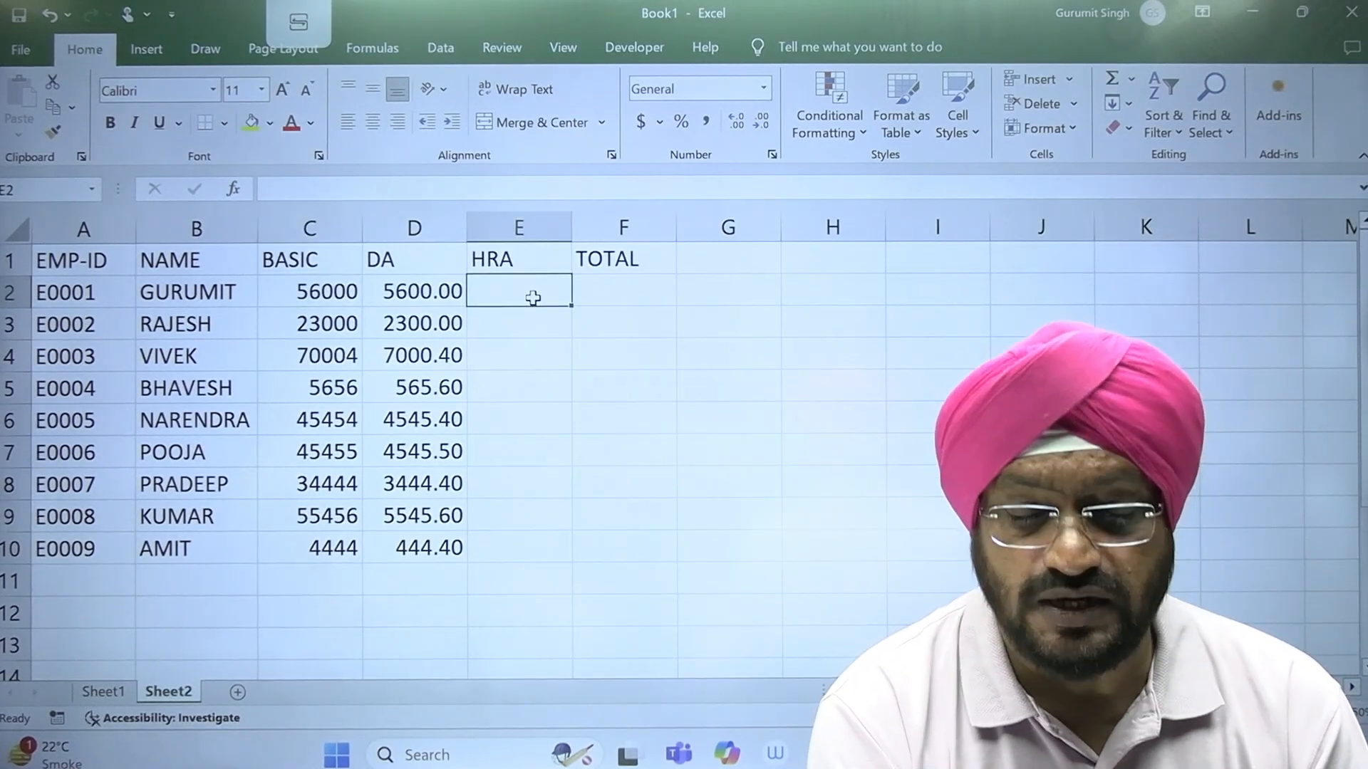
{"action": "left_click", "coordinate": [326, 292]}
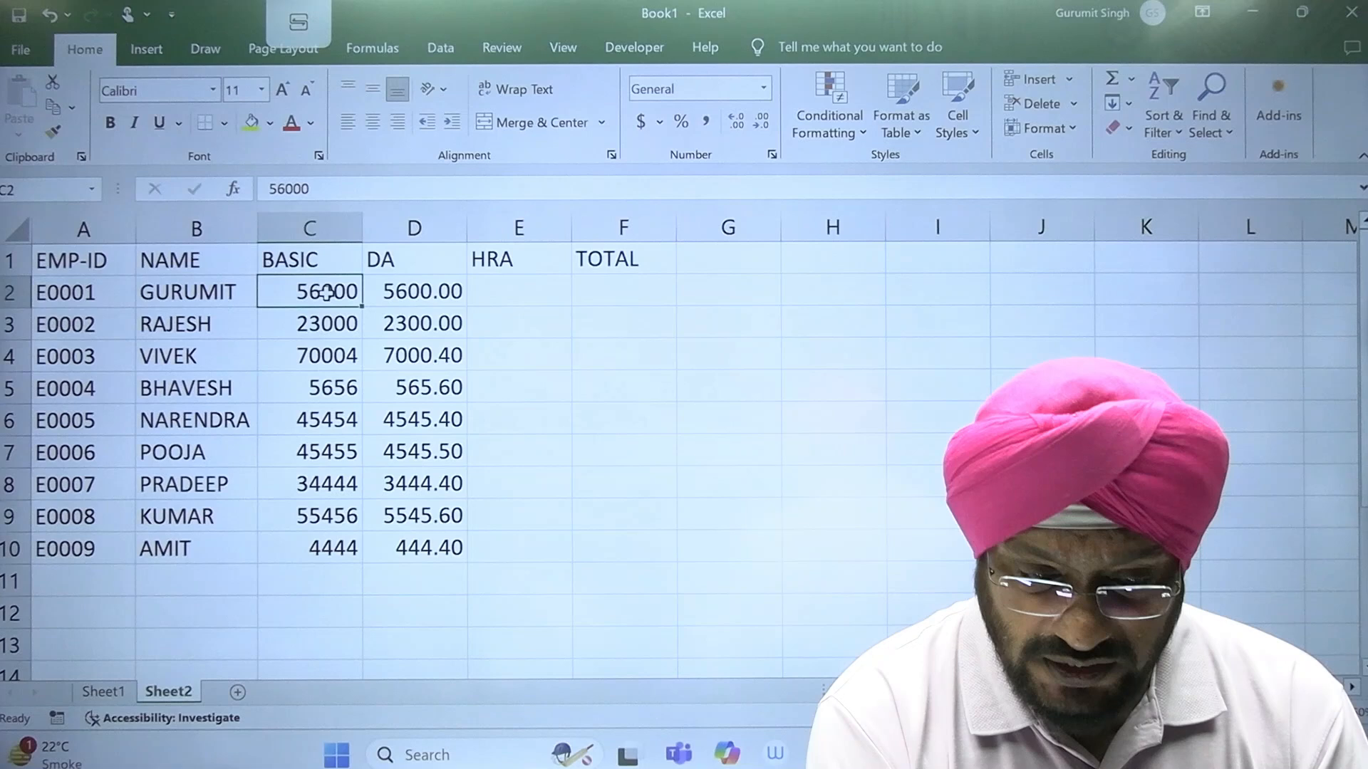
{"action": "left_click", "coordinate": [524, 291]}
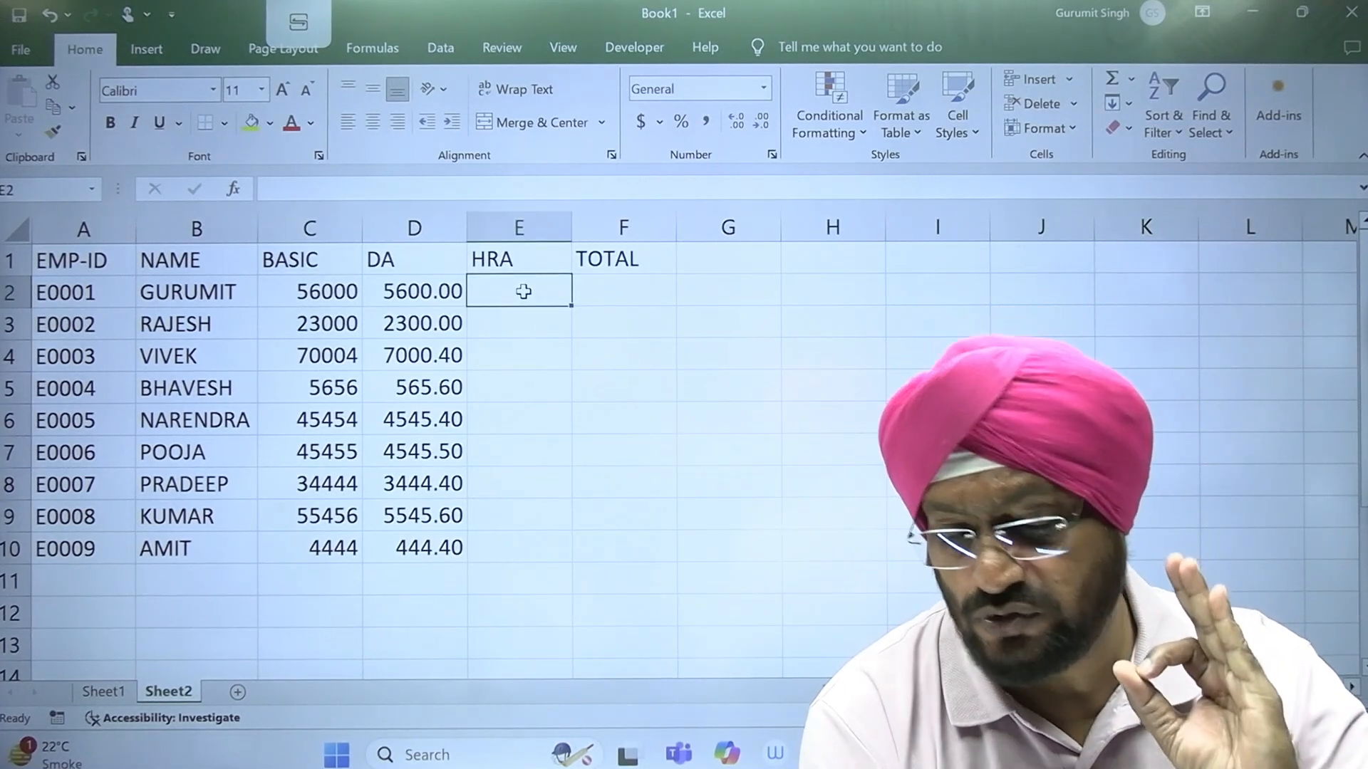
{"action": "left_click", "coordinate": [332, 299]}
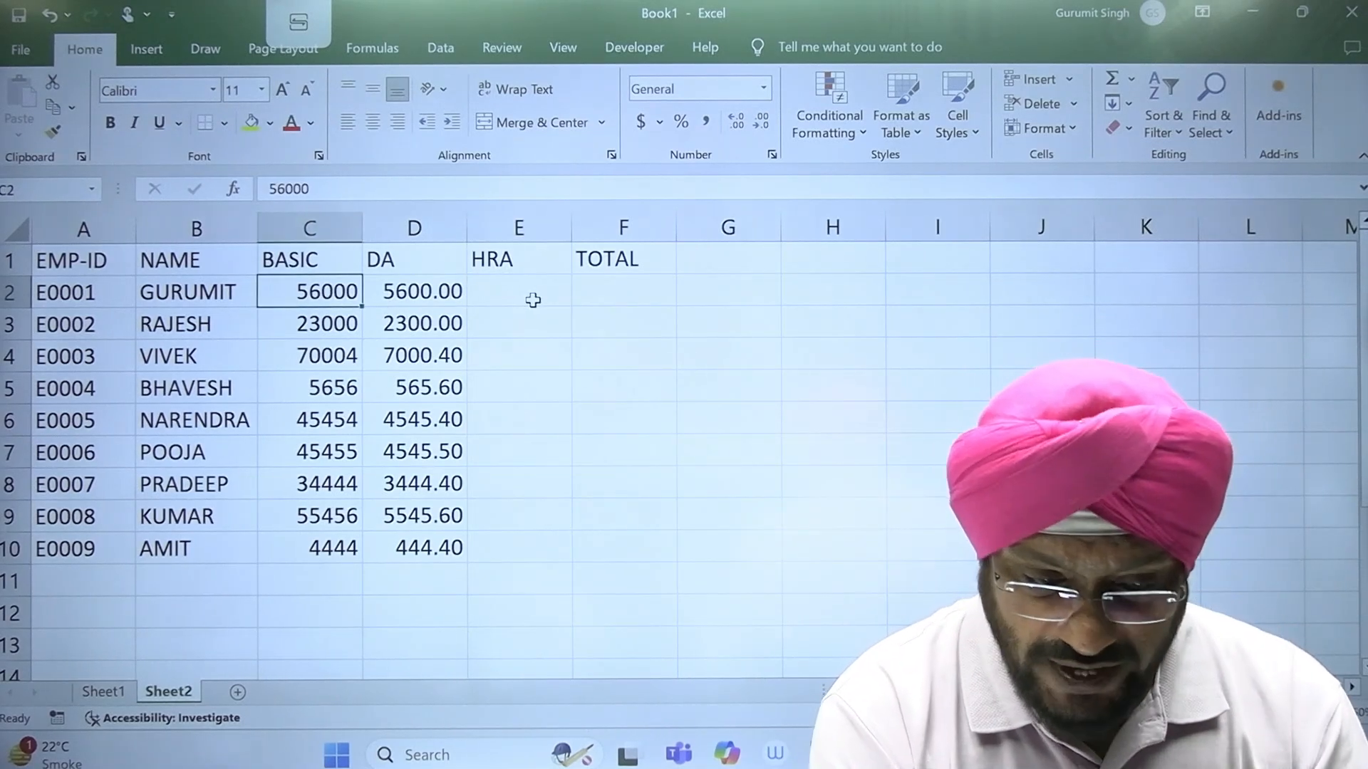
Step: Begin an IF formula for HRA in cell E2 with the logical test C2>25000
{"action": "left_click", "coordinate": [533, 299]}
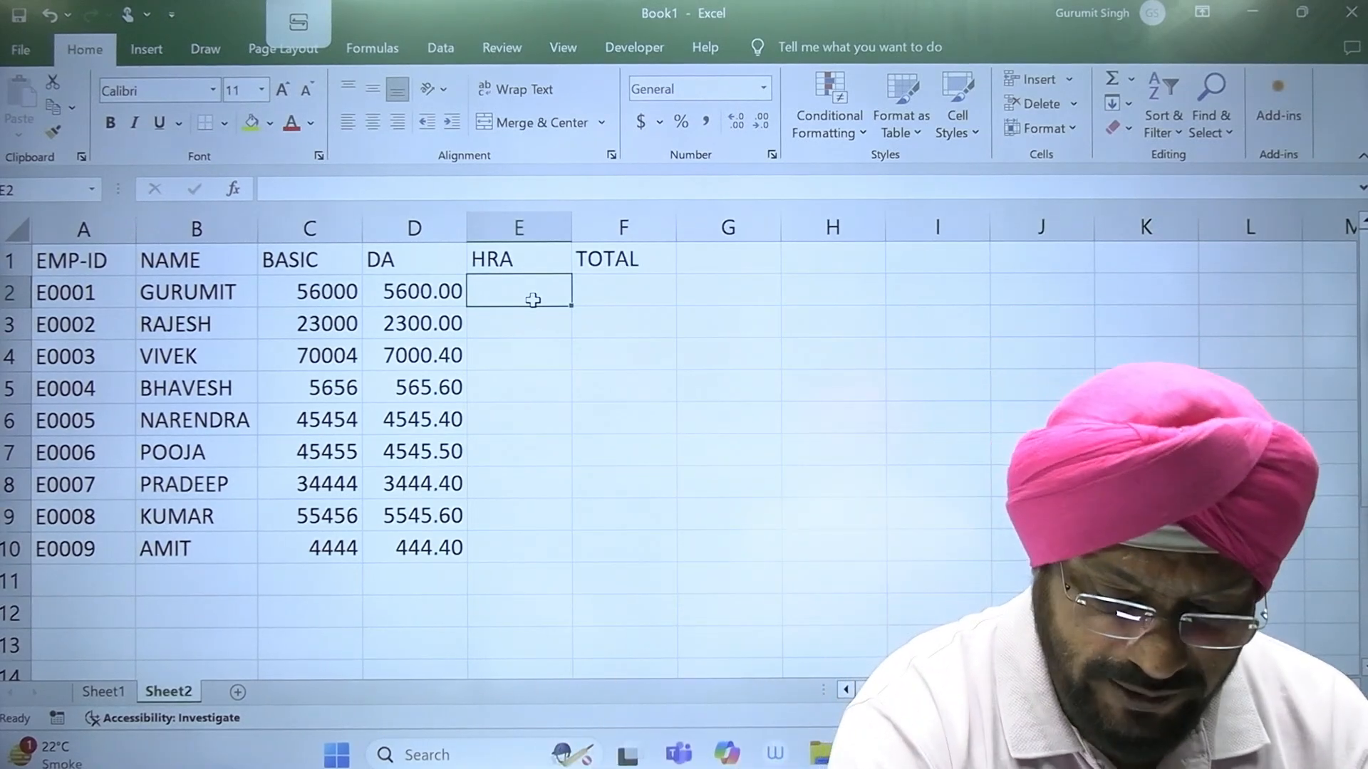
{"action": "type", "text": "="}
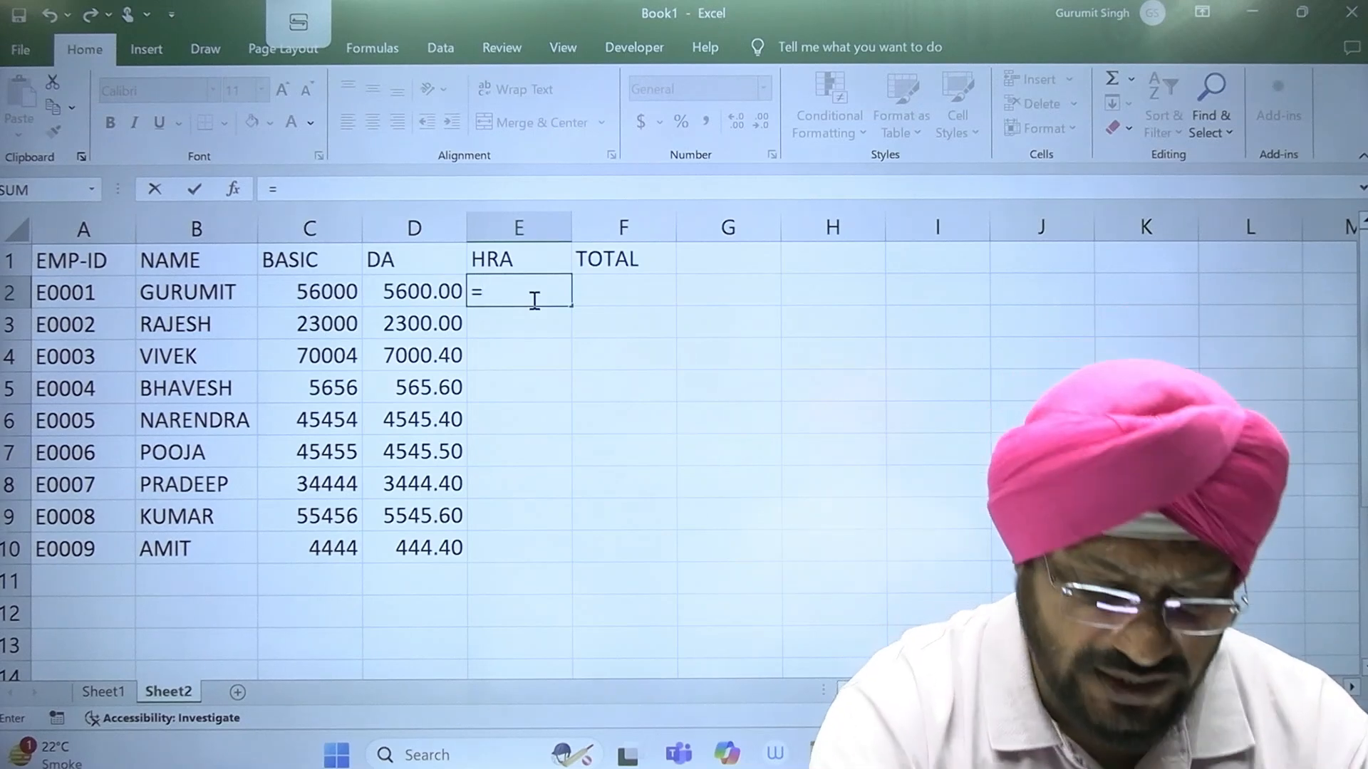
{"action": "type", "text": "if"}
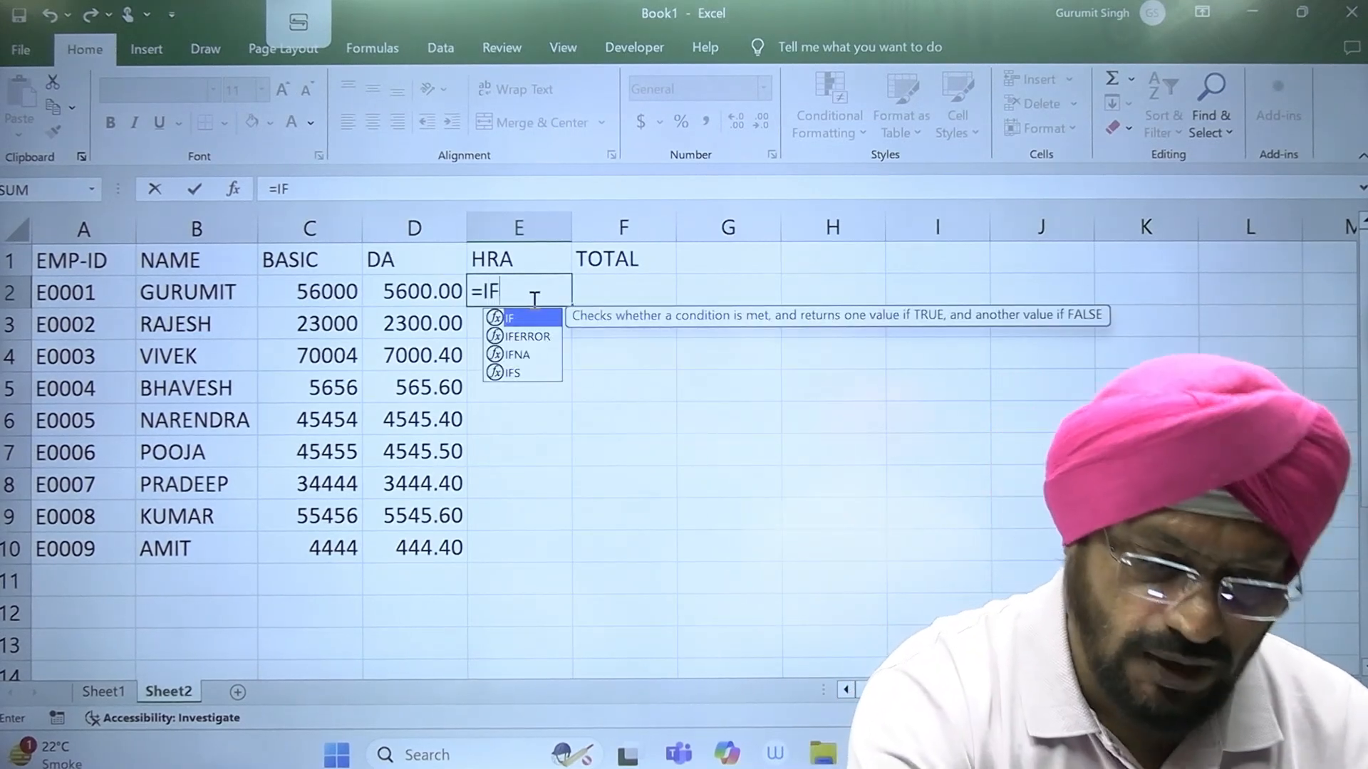
{"action": "key", "text": "Tab"}
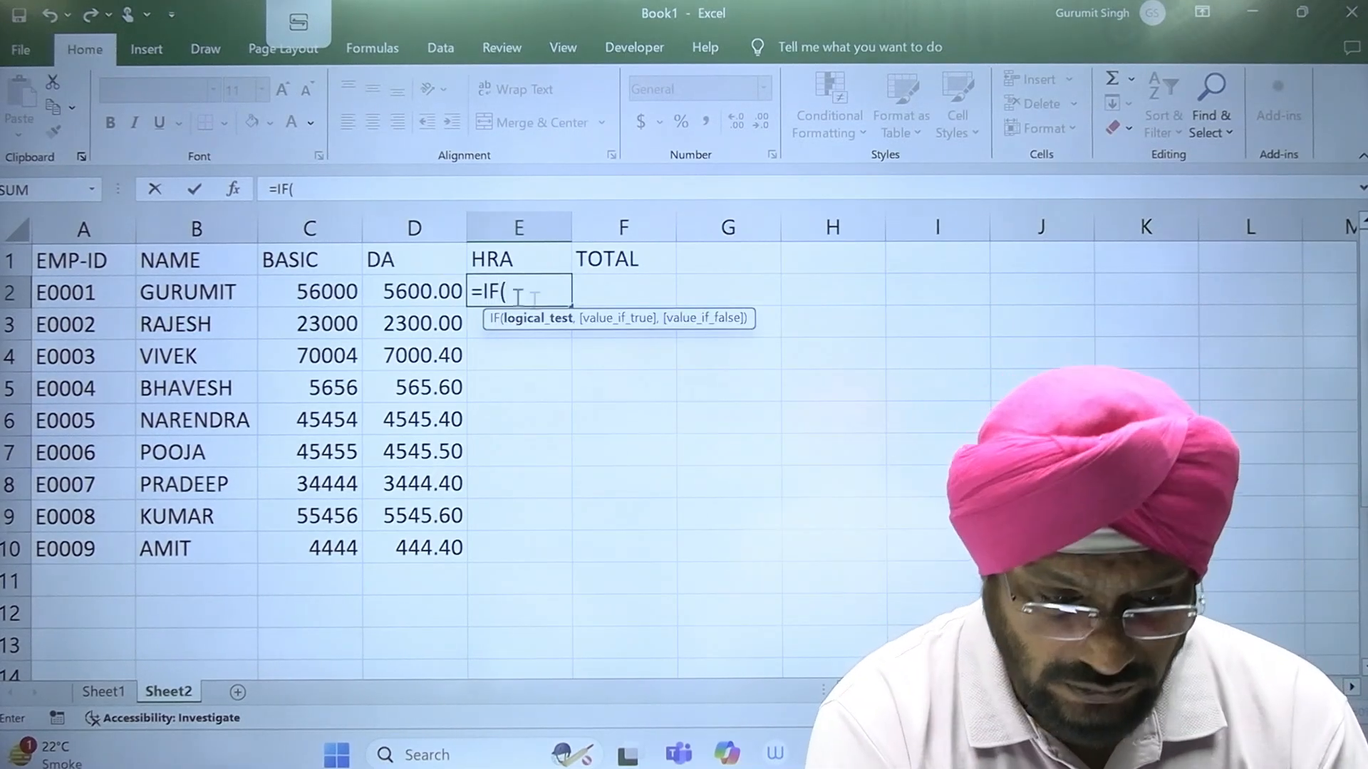
{"action": "left_click", "coordinate": [326, 292]}
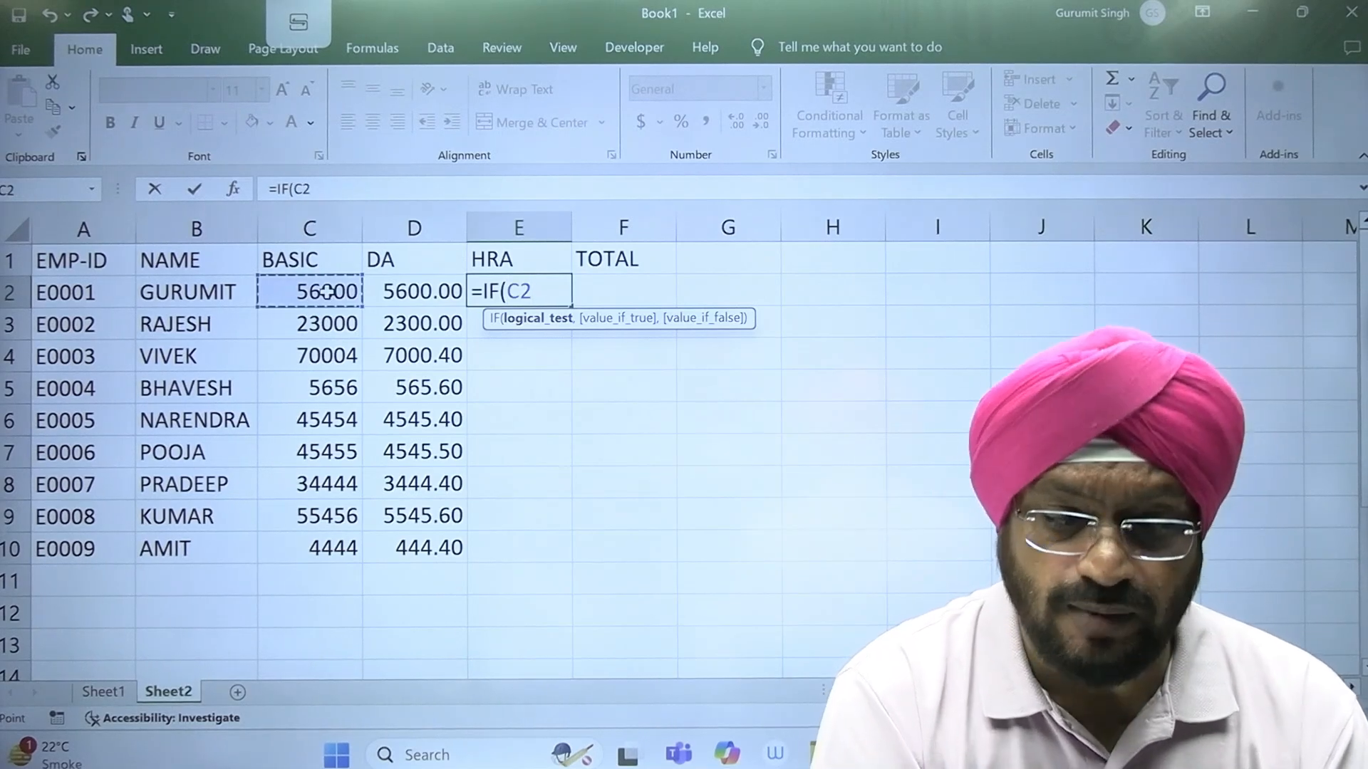
{"action": "type", "text": ">"}
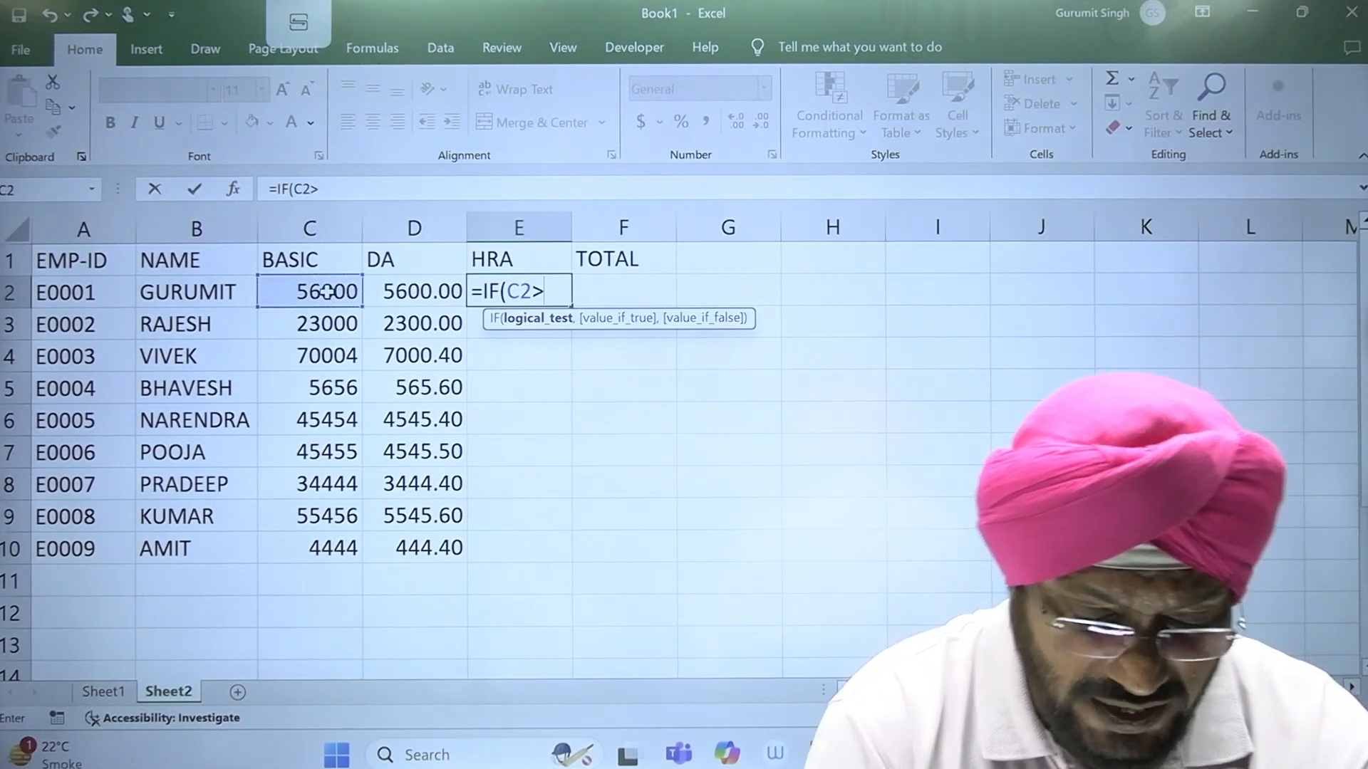
{"action": "type", "text": "25000"}
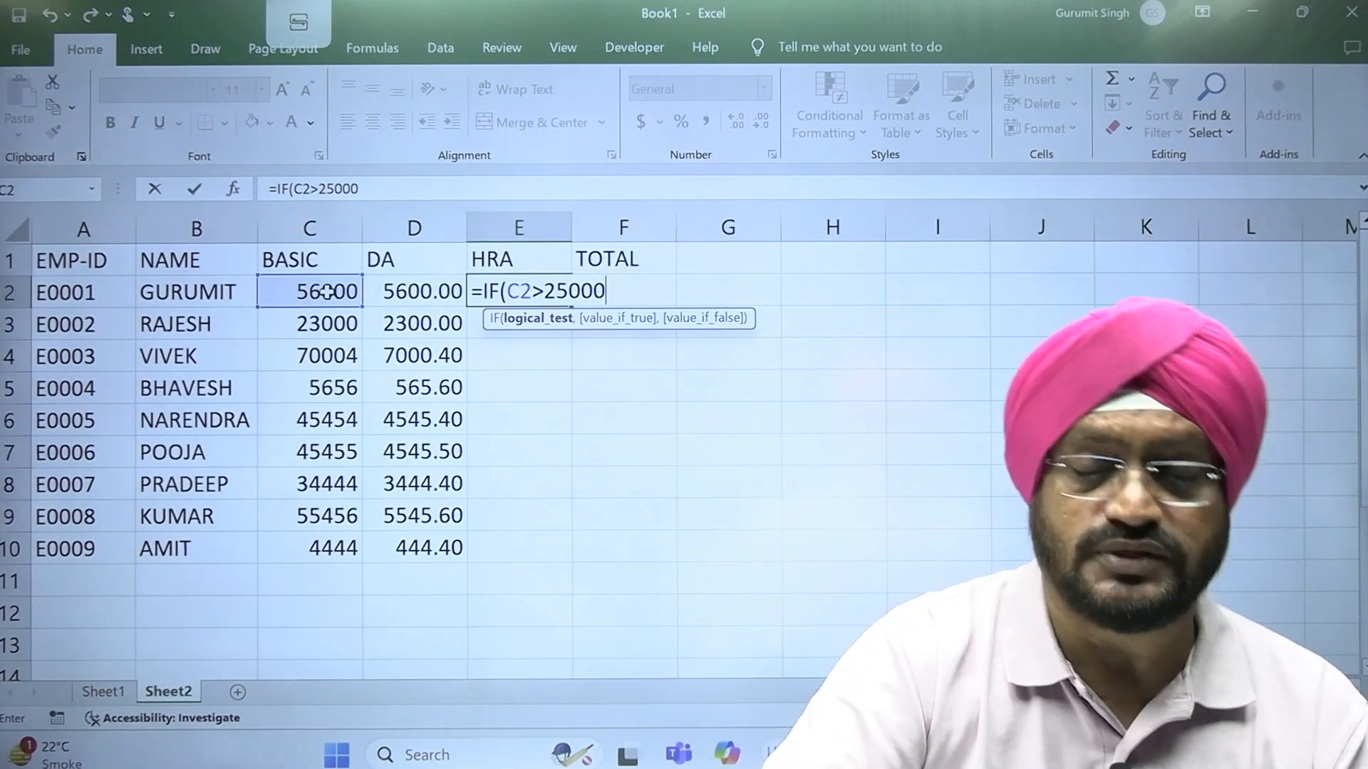
{"action": "type", "text": ","}
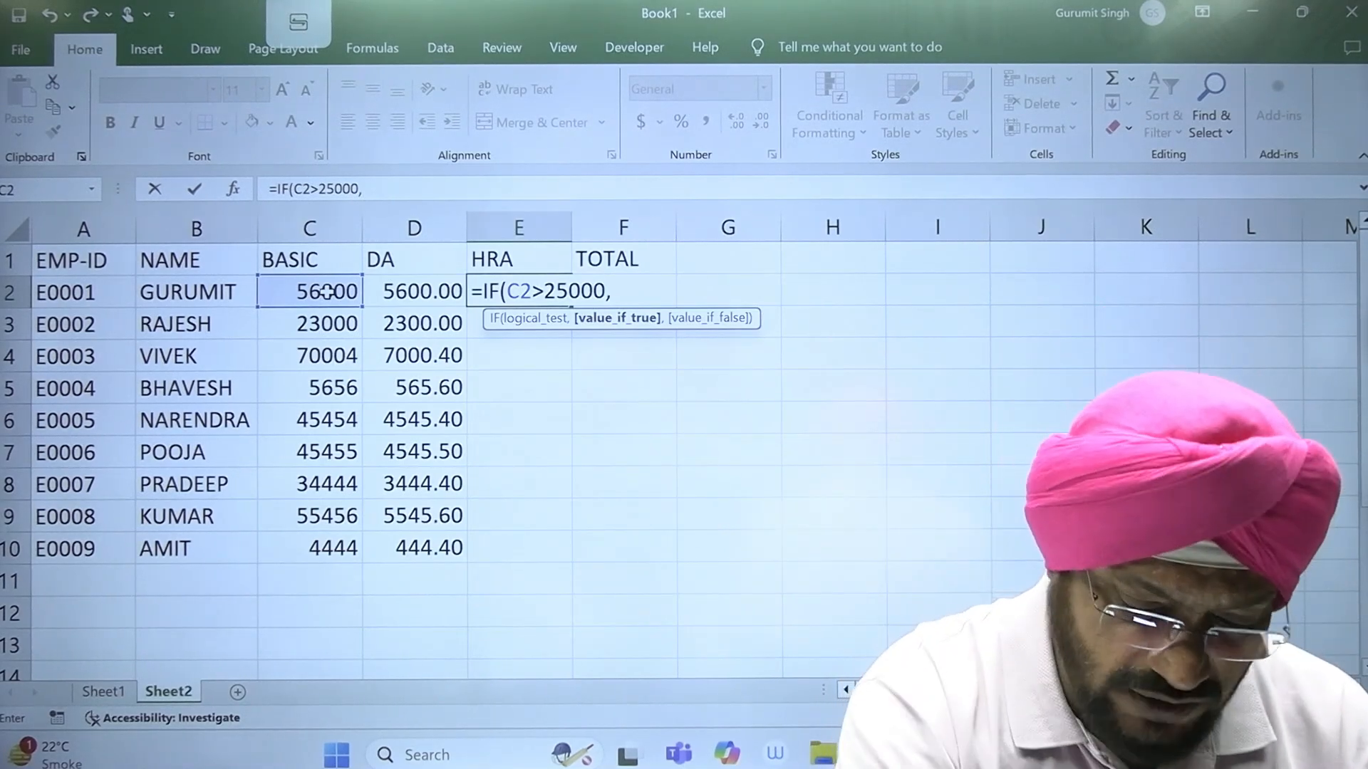
Step: Complete the HRA formula in E2 with C2*50% as the true value and C2*25% as the false value
{"action": "type", "text": "C2"}
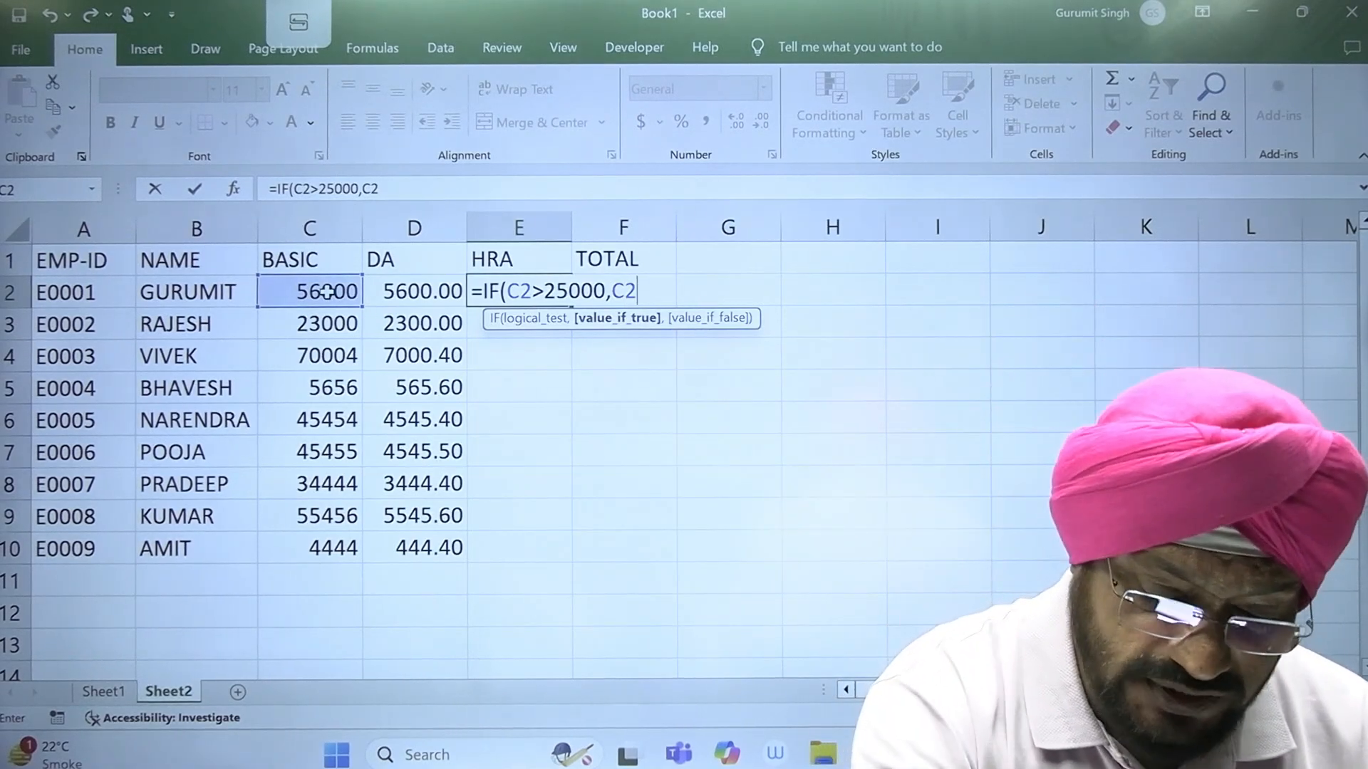
{"action": "type", "text": "*50%"}
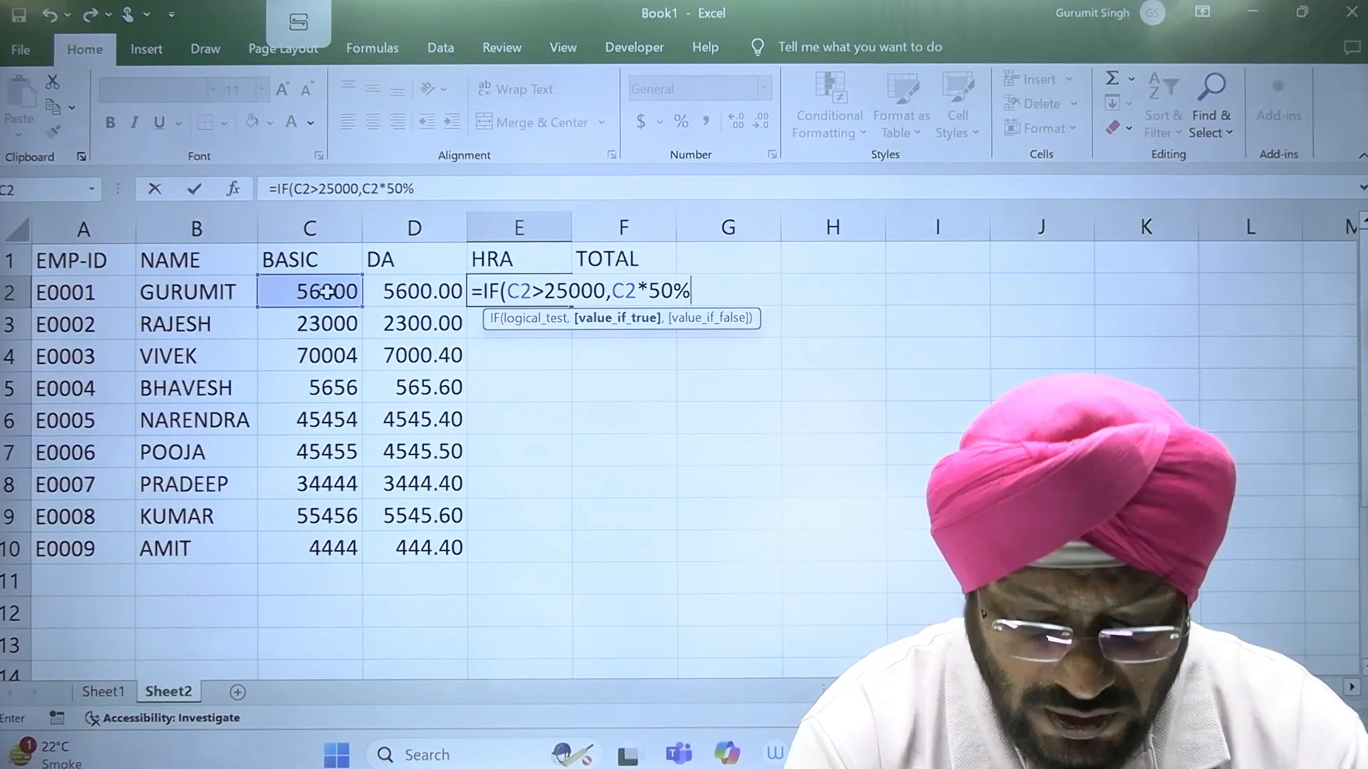
{"action": "type", "text": ","}
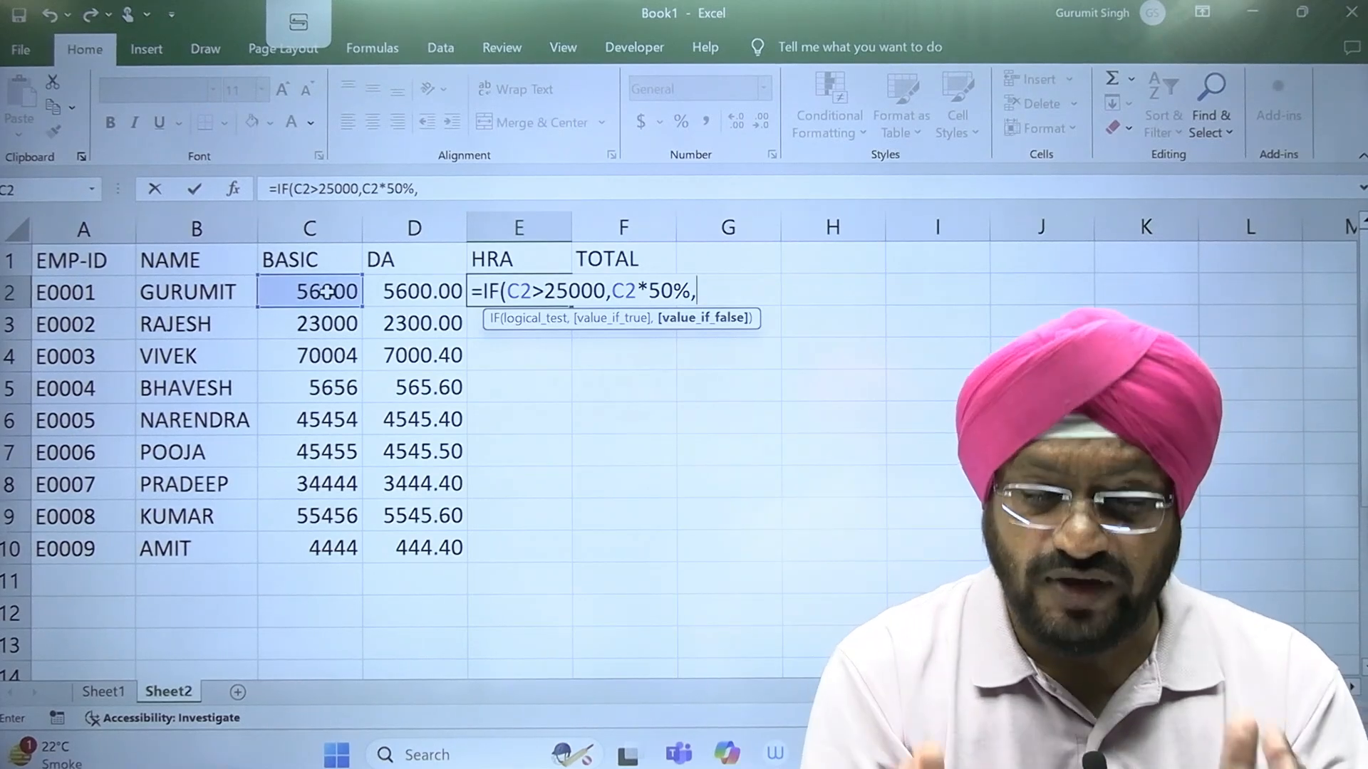
{"action": "type", "text": "C2*"}
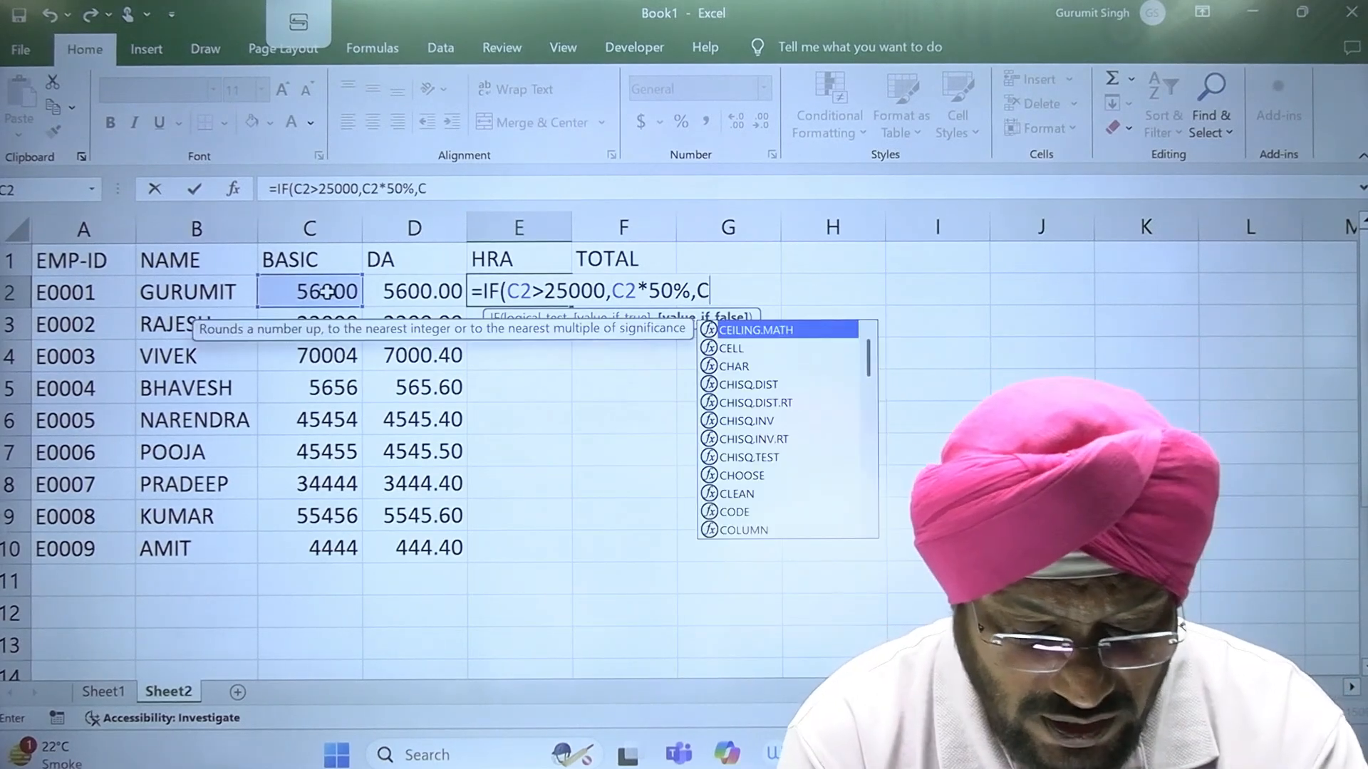
{"action": "type", "text": "25%"}
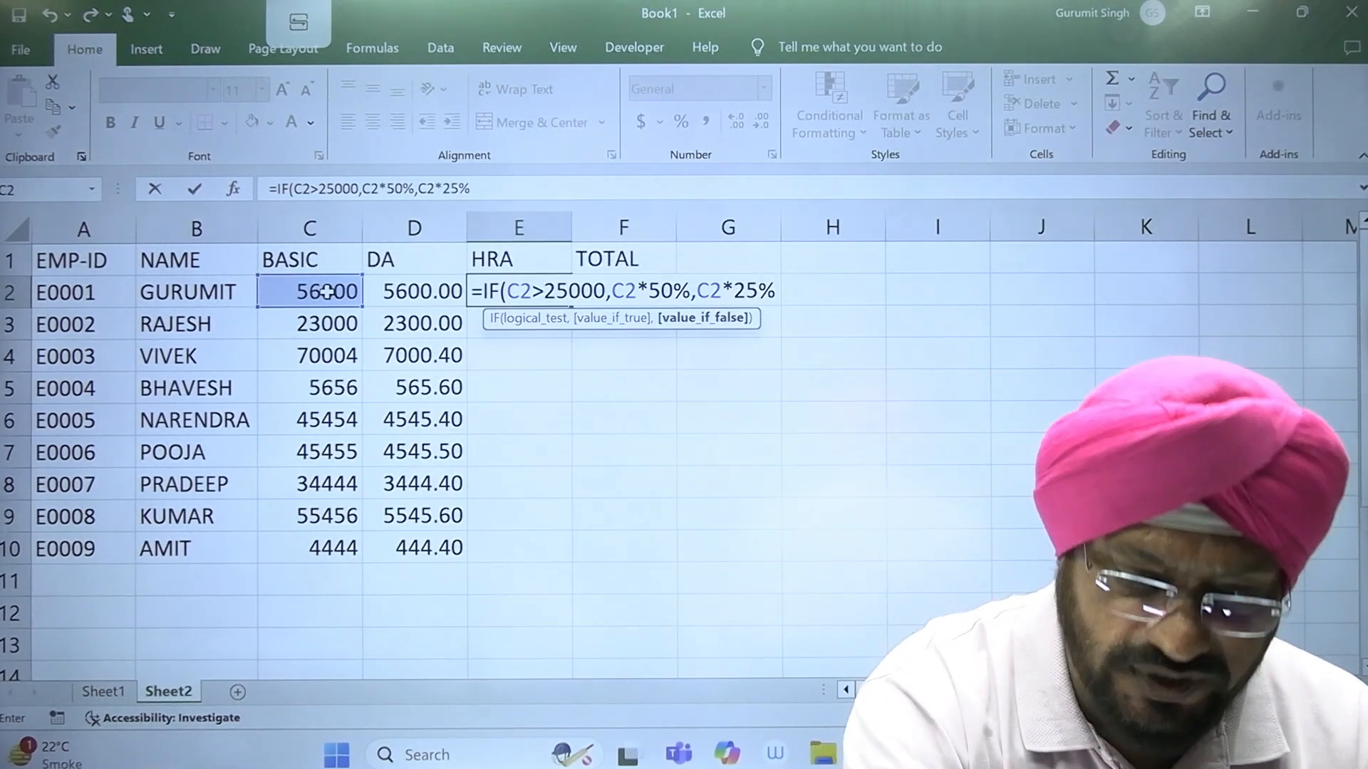
{"action": "type", "text": ")"}
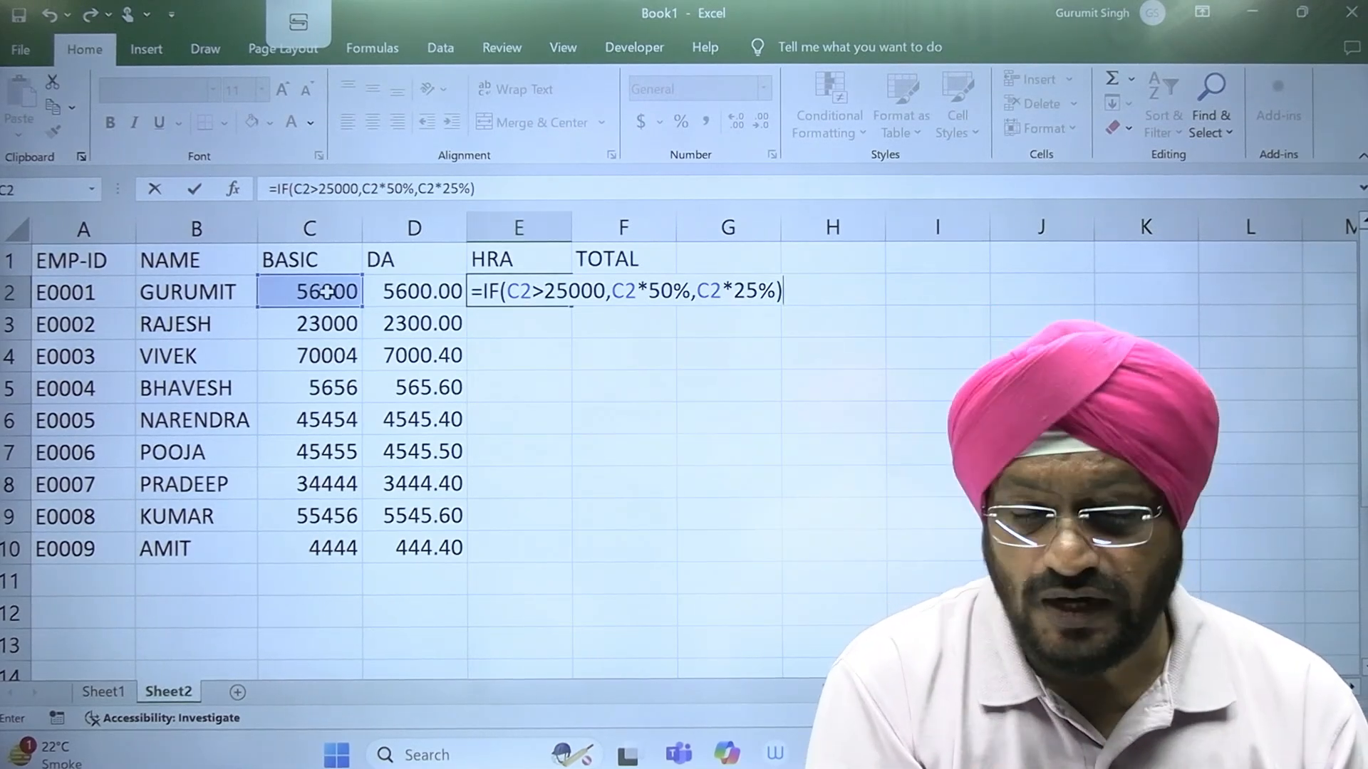
{"action": "key", "text": "Return"}
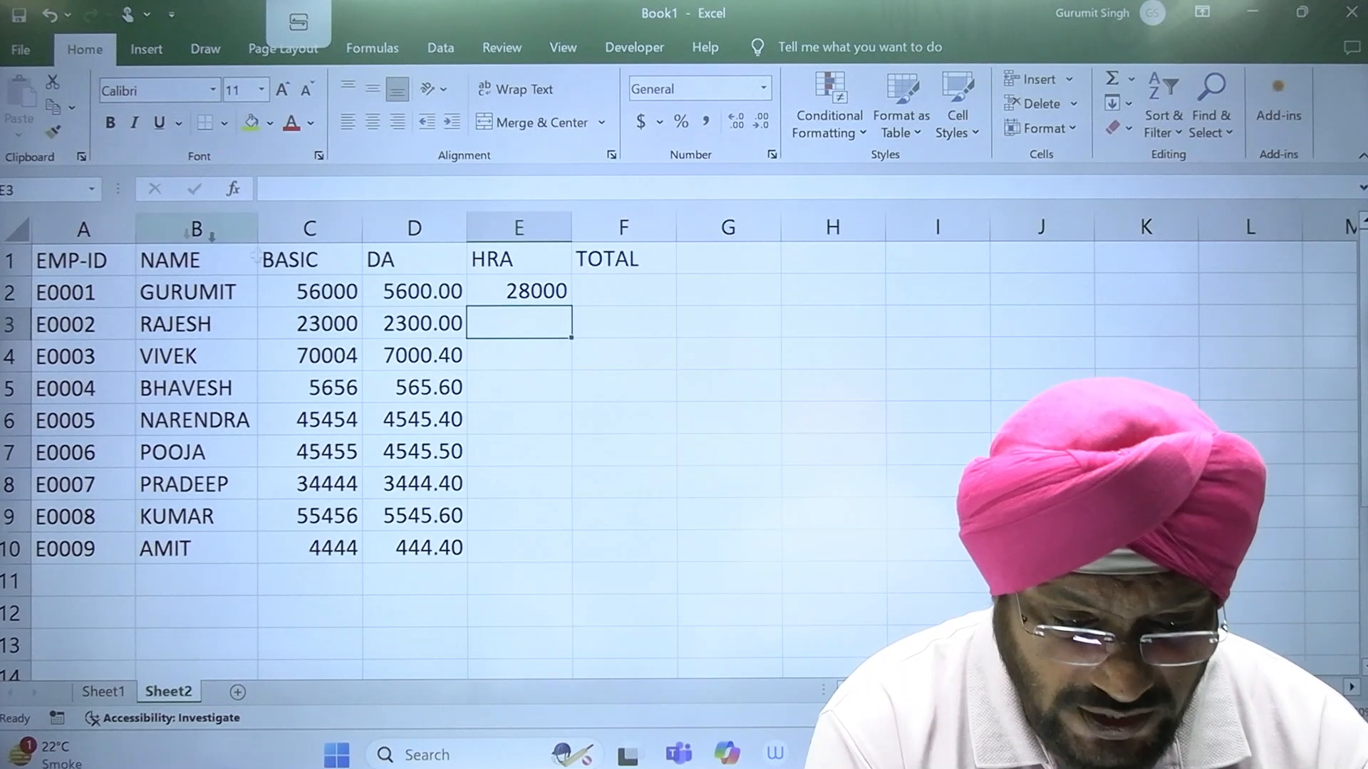
Step: Copy the HRA formula from E2 down through E10 and check the formulas in E3 and E2
{"action": "left_click", "coordinate": [557, 291]}
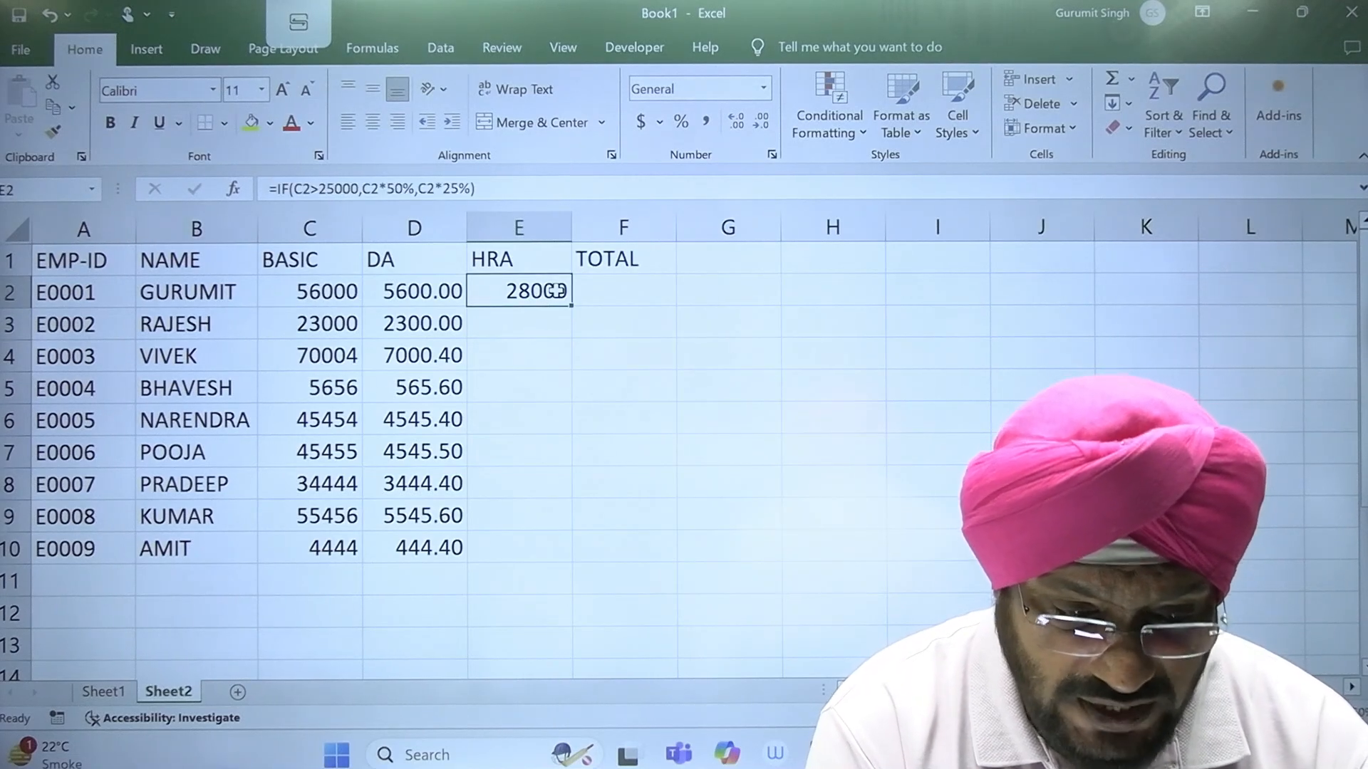
{"action": "left_click", "coordinate": [337, 295]}
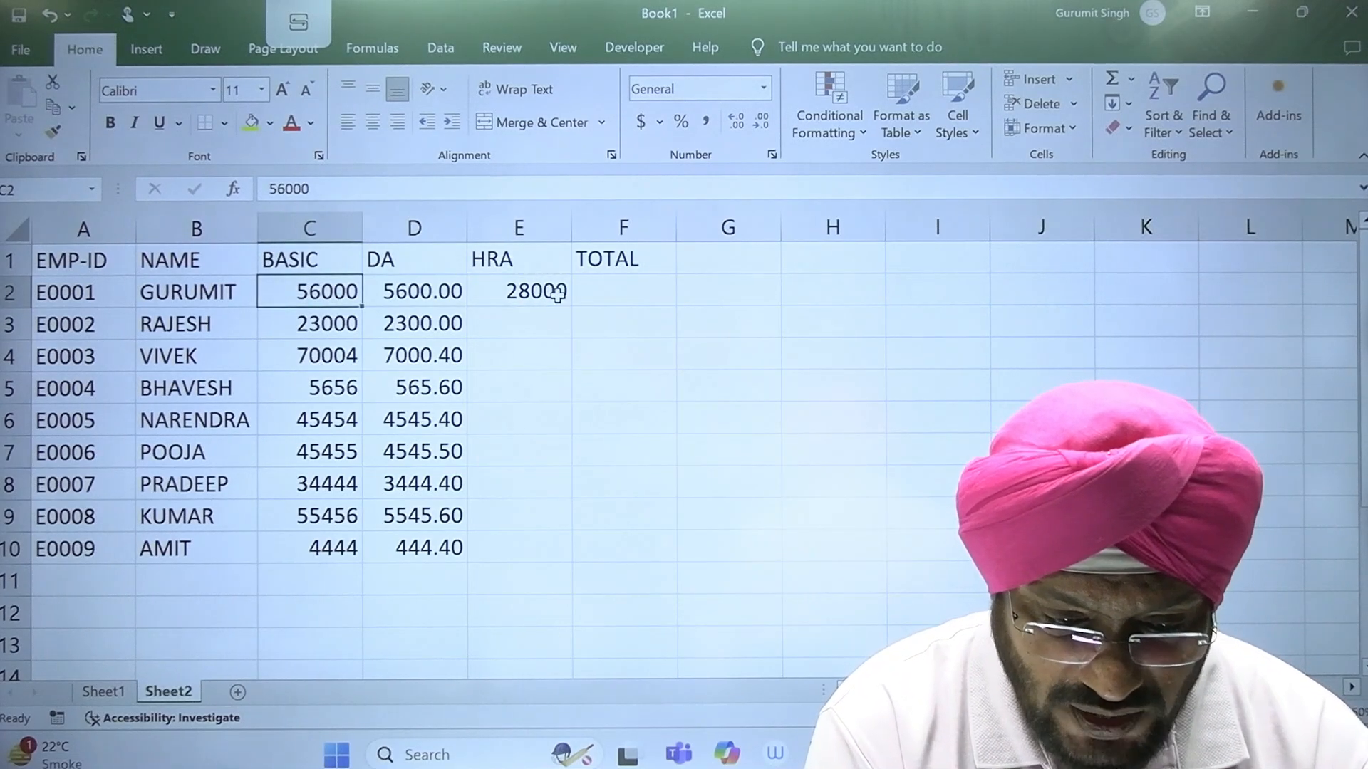
{"action": "left_click", "coordinate": [557, 291]}
{"action": "left_click_drag", "start_coordinate": [570, 311], "coordinate": [566, 565]}
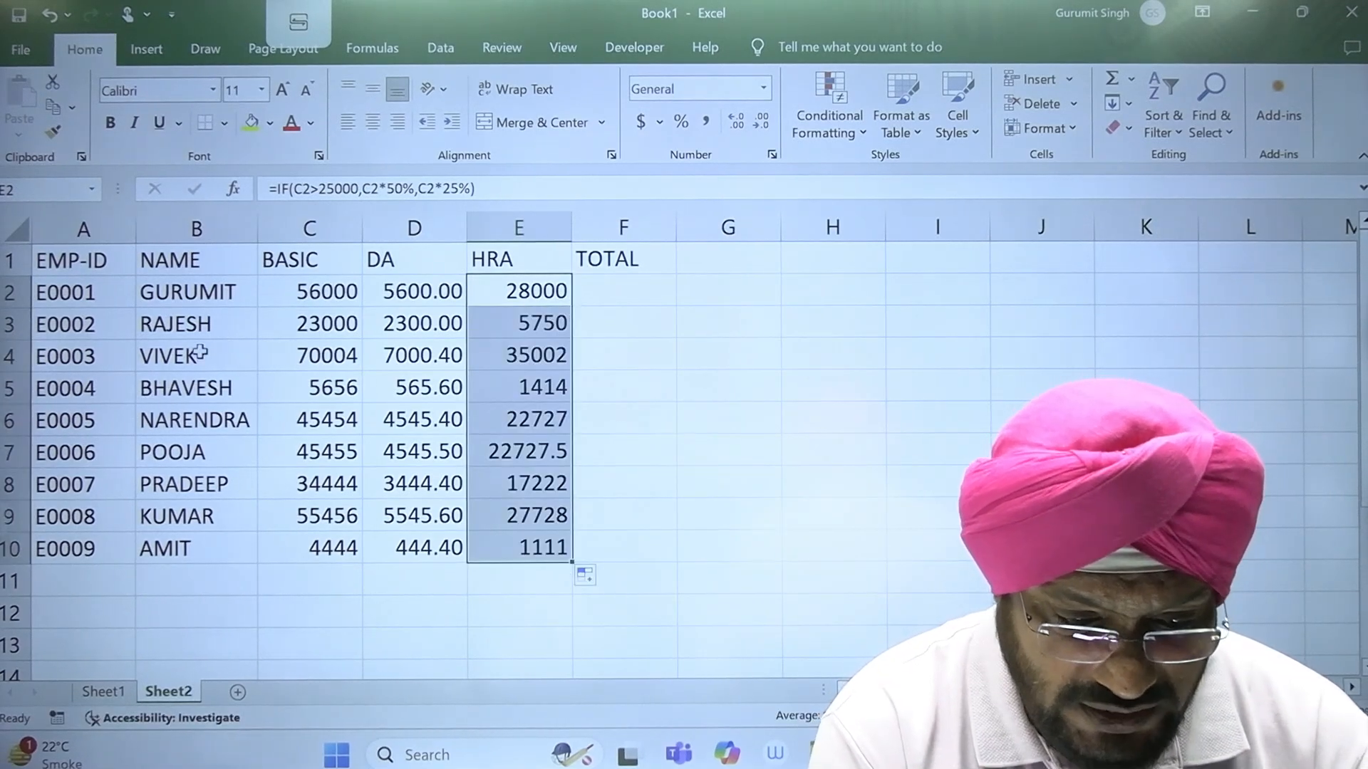
{"action": "left_click", "coordinate": [535, 336]}
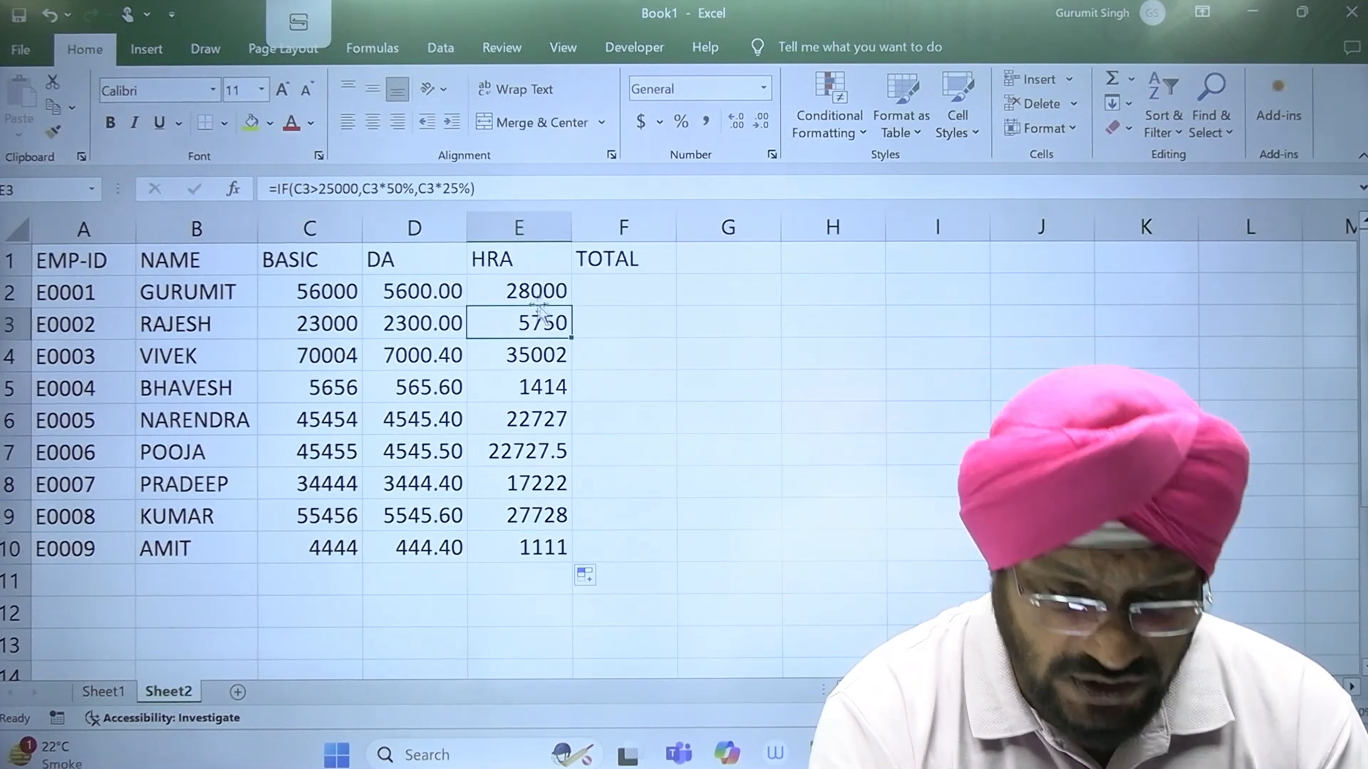
{"action": "double_click", "coordinate": [533, 292]}
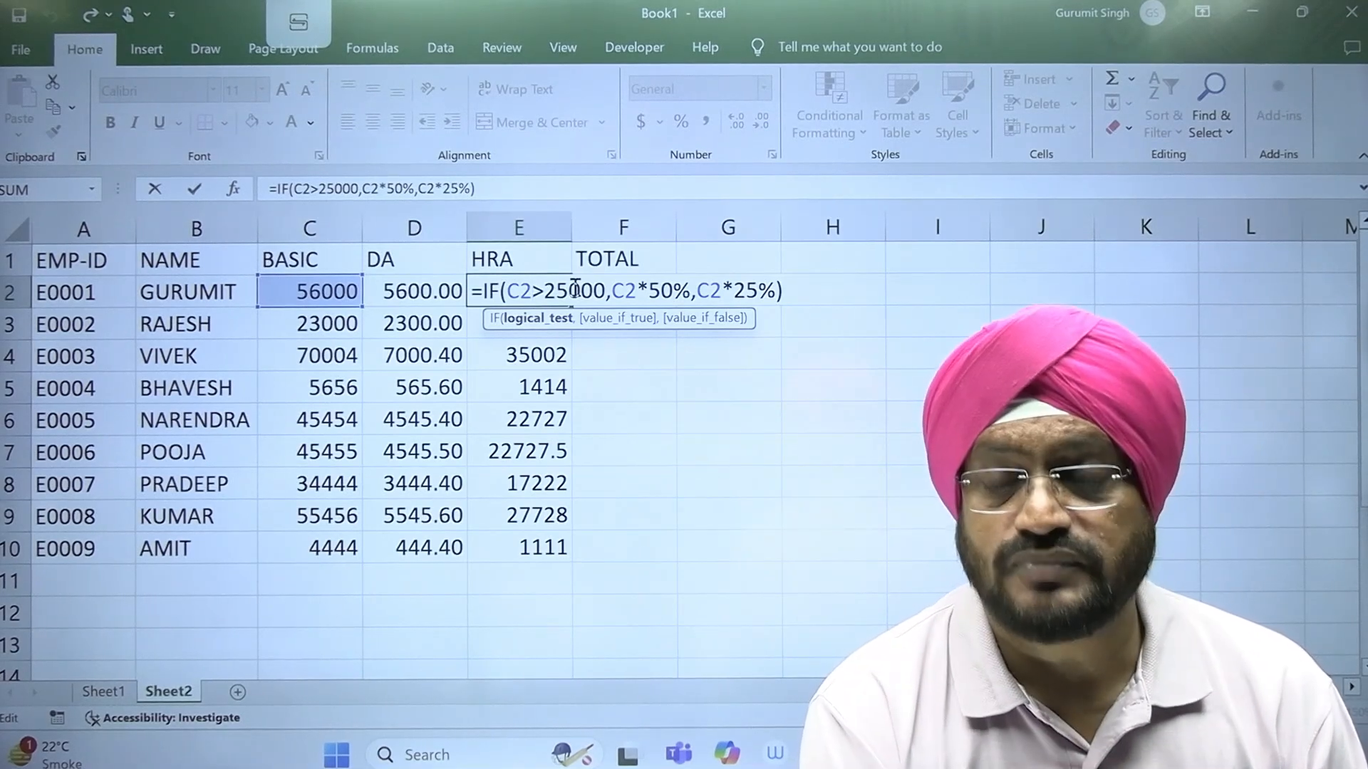
{"action": "key", "text": "ctrl+Return"}
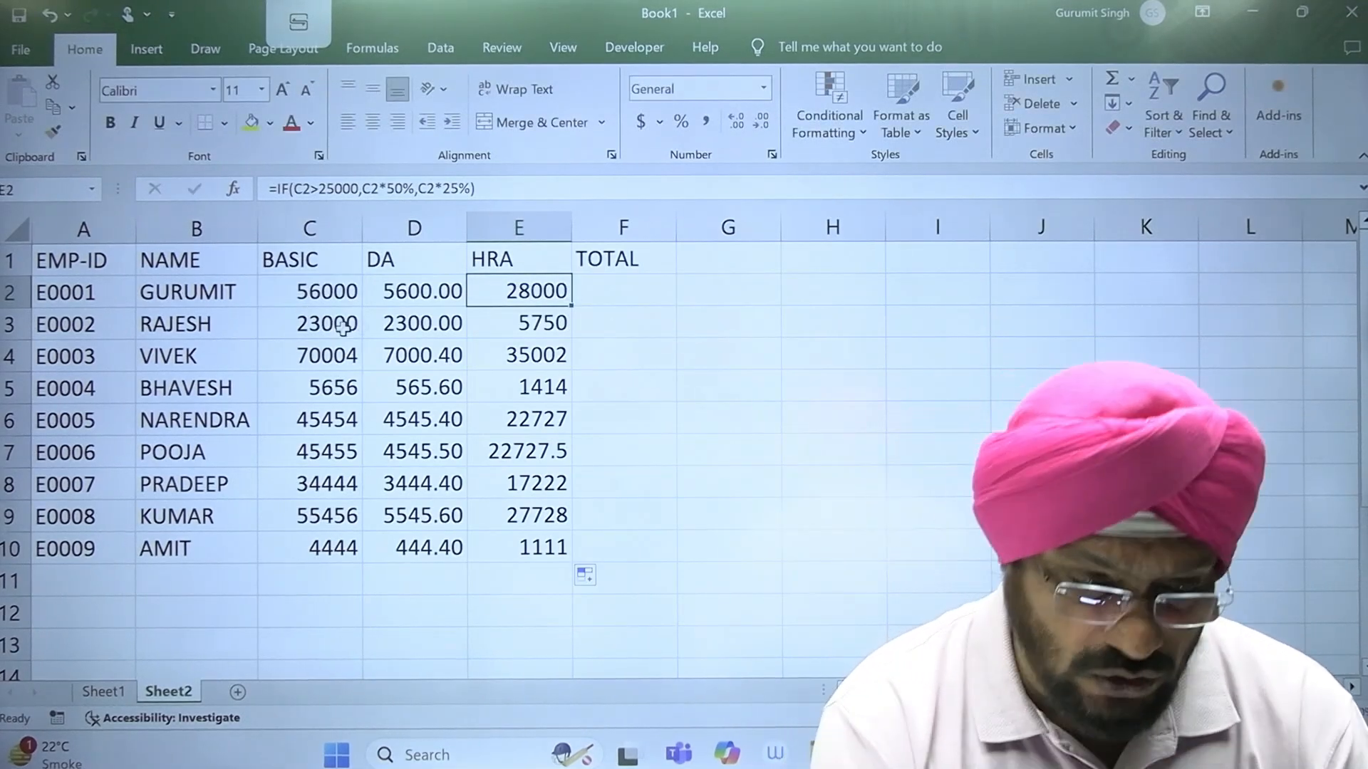
Step: Try to total the first employee's pay in F2 with =SUM(C2:F2) and clear the cell again
{"action": "left_click_drag", "start_coordinate": [308, 297], "coordinate": [547, 292]}
{"action": "left_click", "coordinate": [620, 289]}
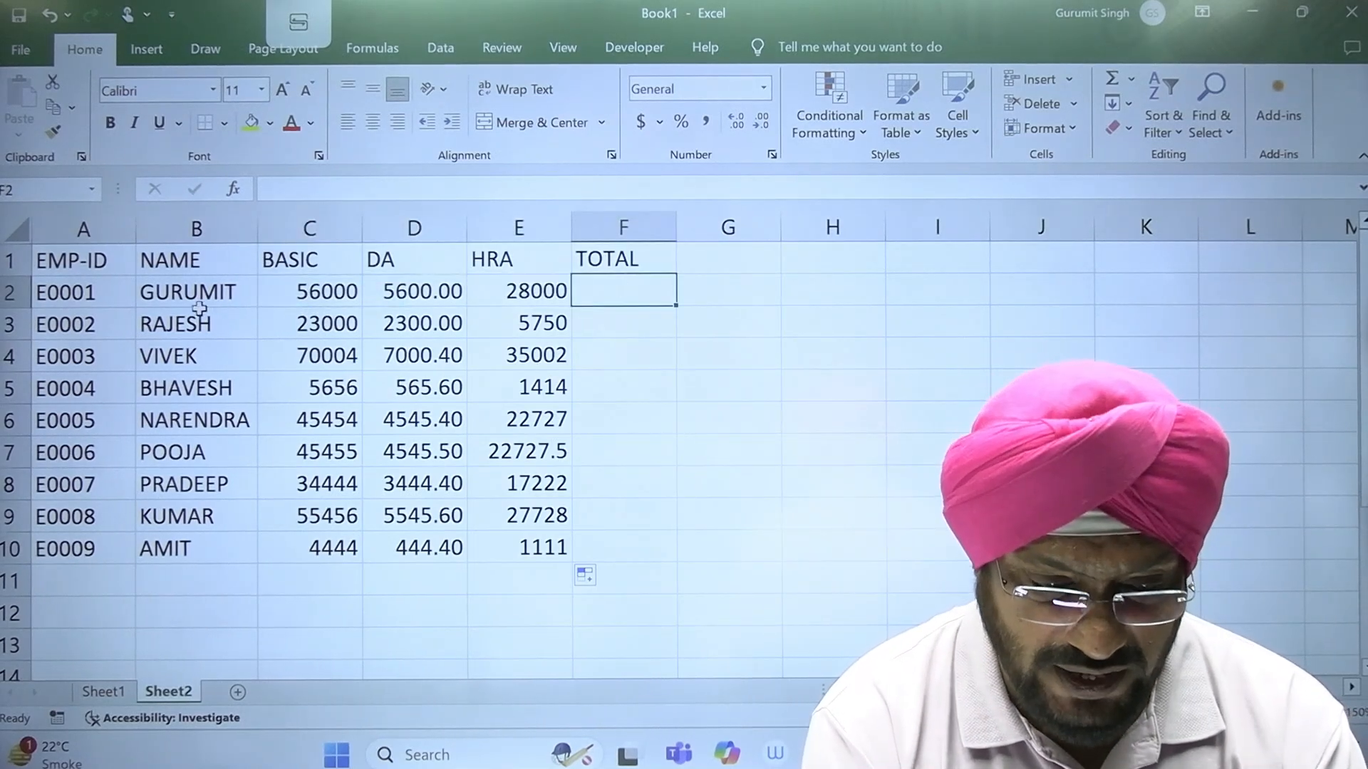
{"action": "left_click_drag", "start_coordinate": [284, 293], "coordinate": [547, 322]}
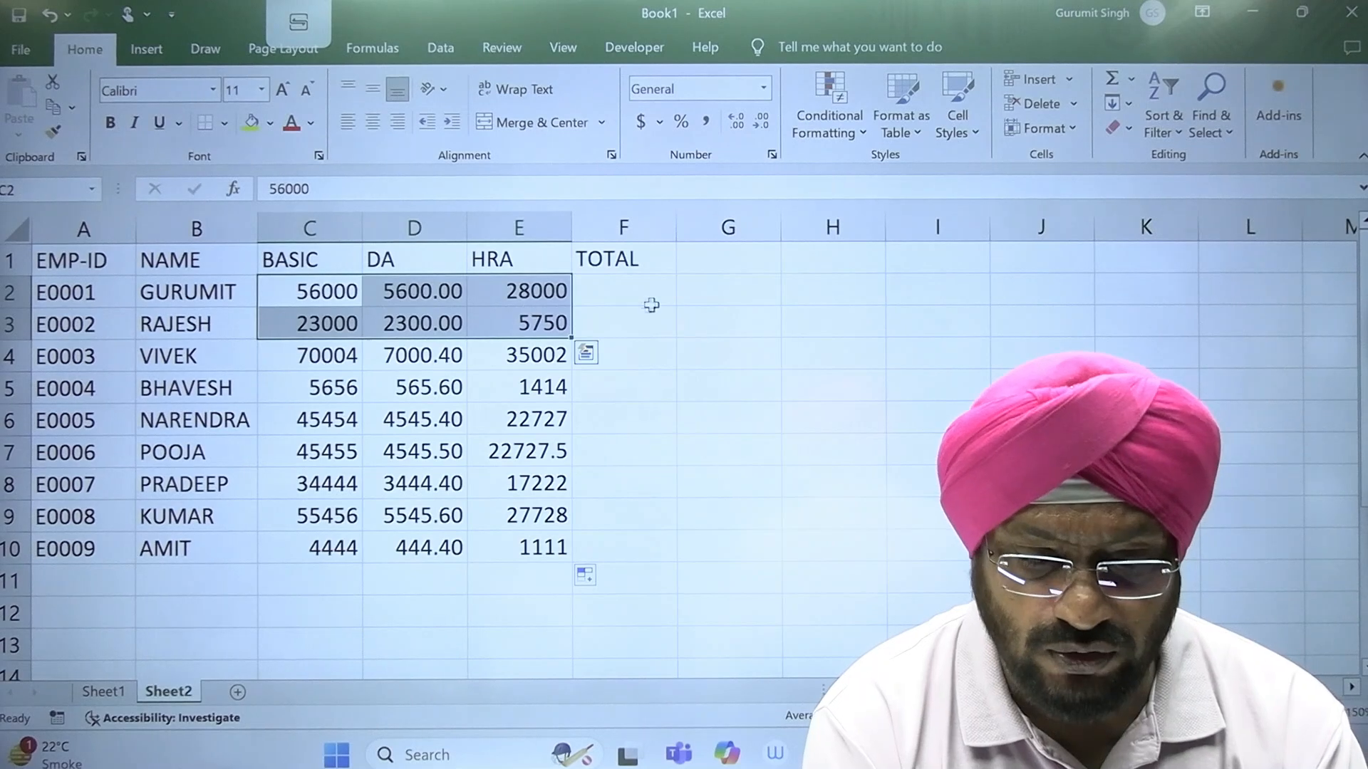
{"action": "left_click", "coordinate": [646, 291]}
{"action": "type", "text": "="}
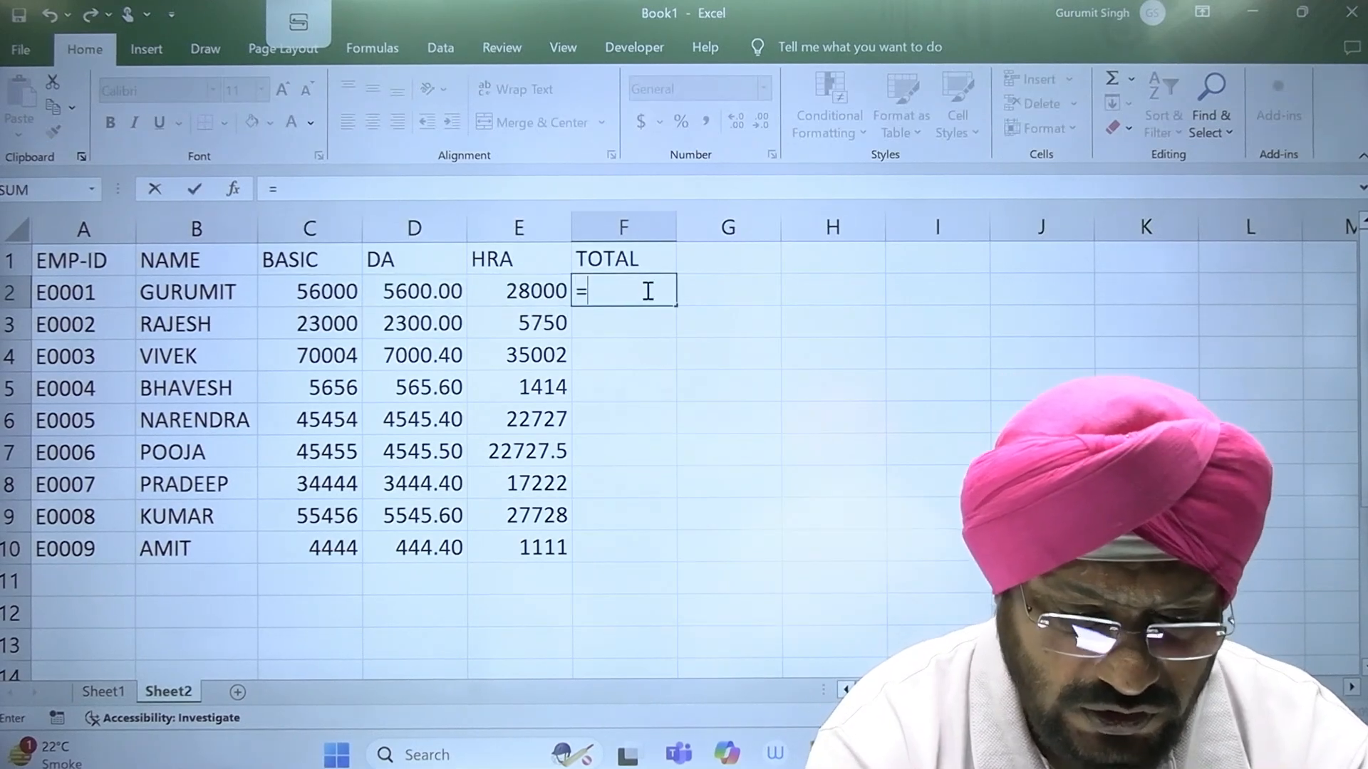
{"action": "type", "text": "SUM("}
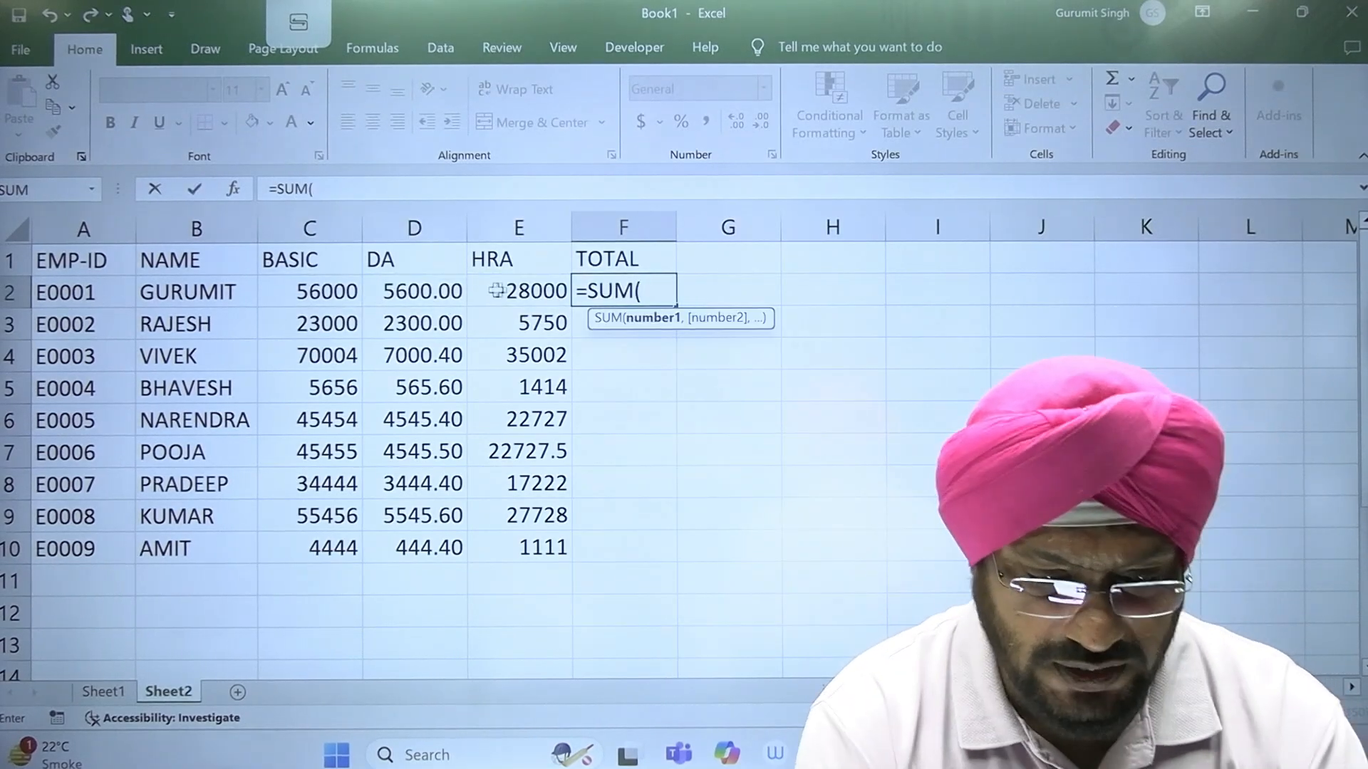
{"action": "left_click_drag", "start_coordinate": [332, 288], "coordinate": [584, 290]}
{"action": "key", "text": "Return"}
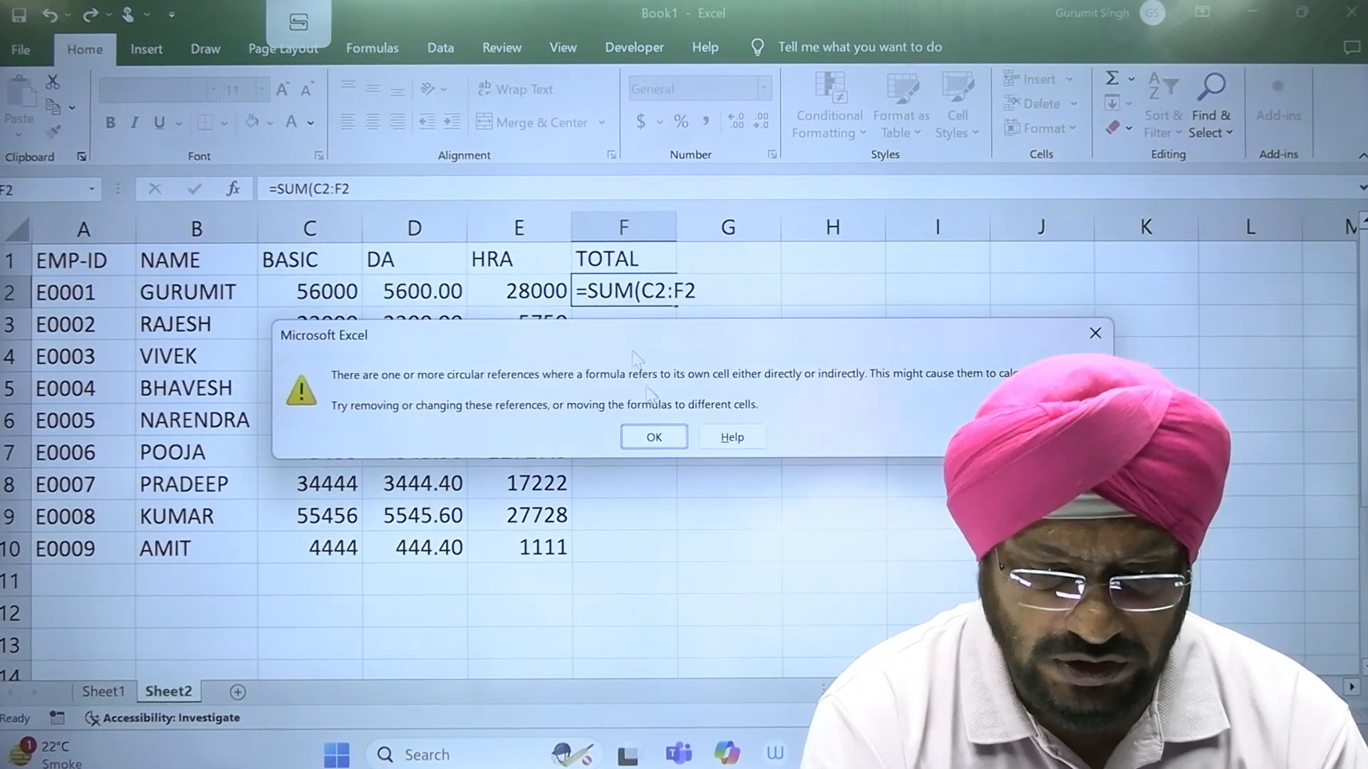
{"action": "left_click", "coordinate": [681, 433]}
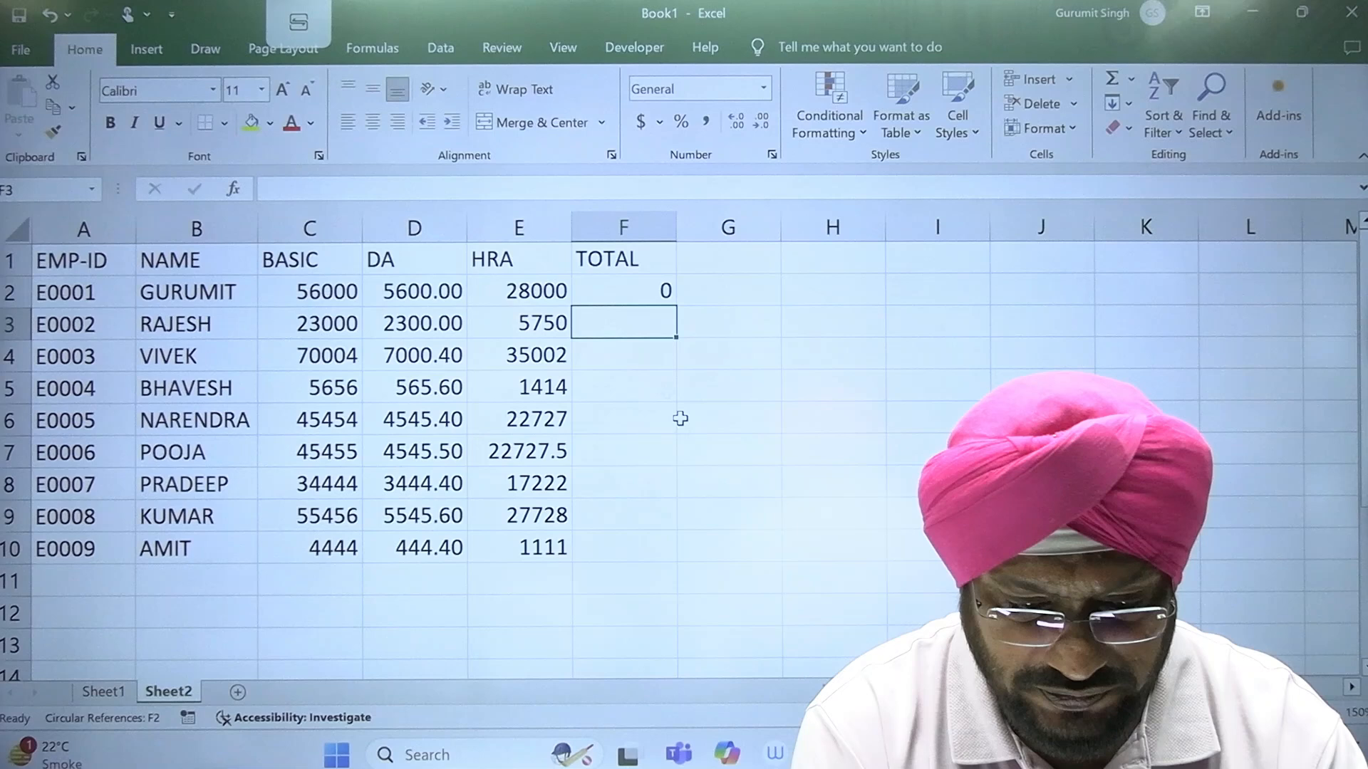
{"action": "double_click", "coordinate": [631, 288]}
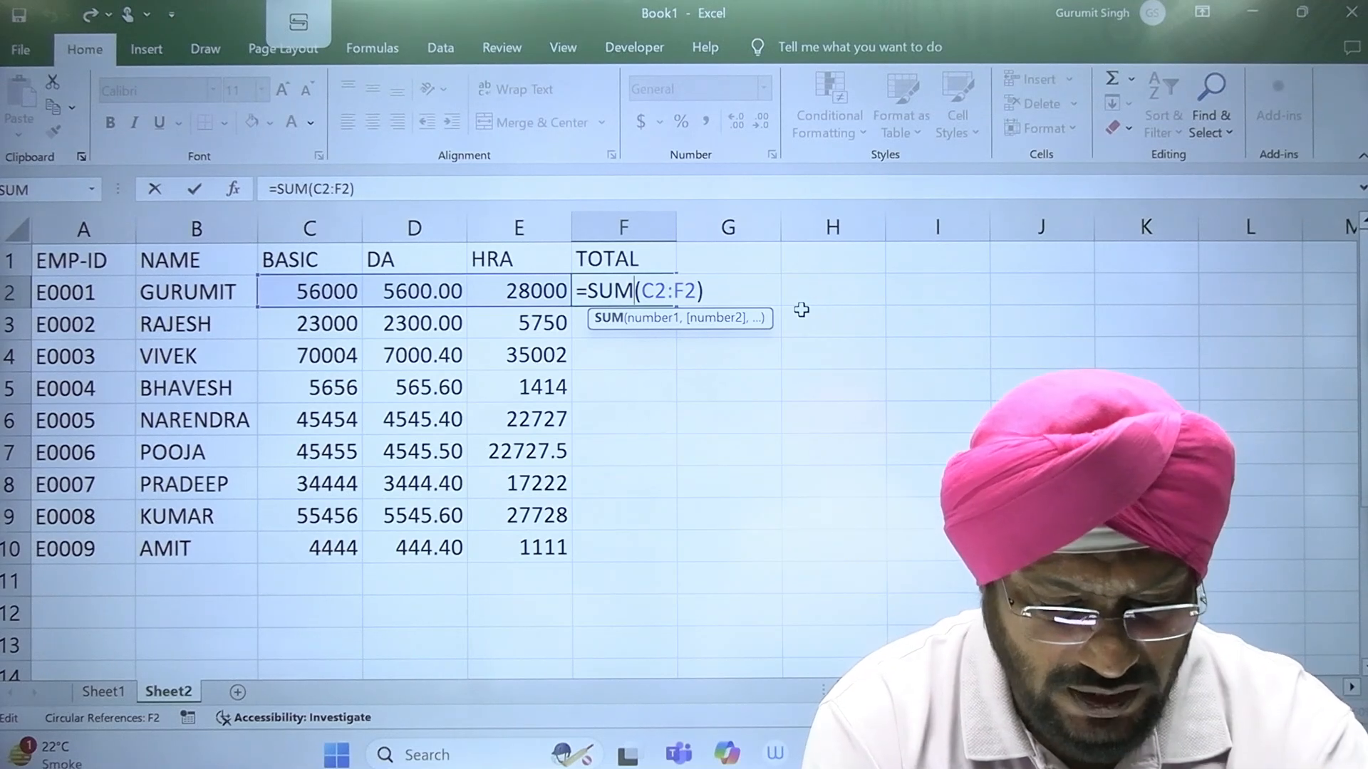
{"action": "key", "text": "Escape"}
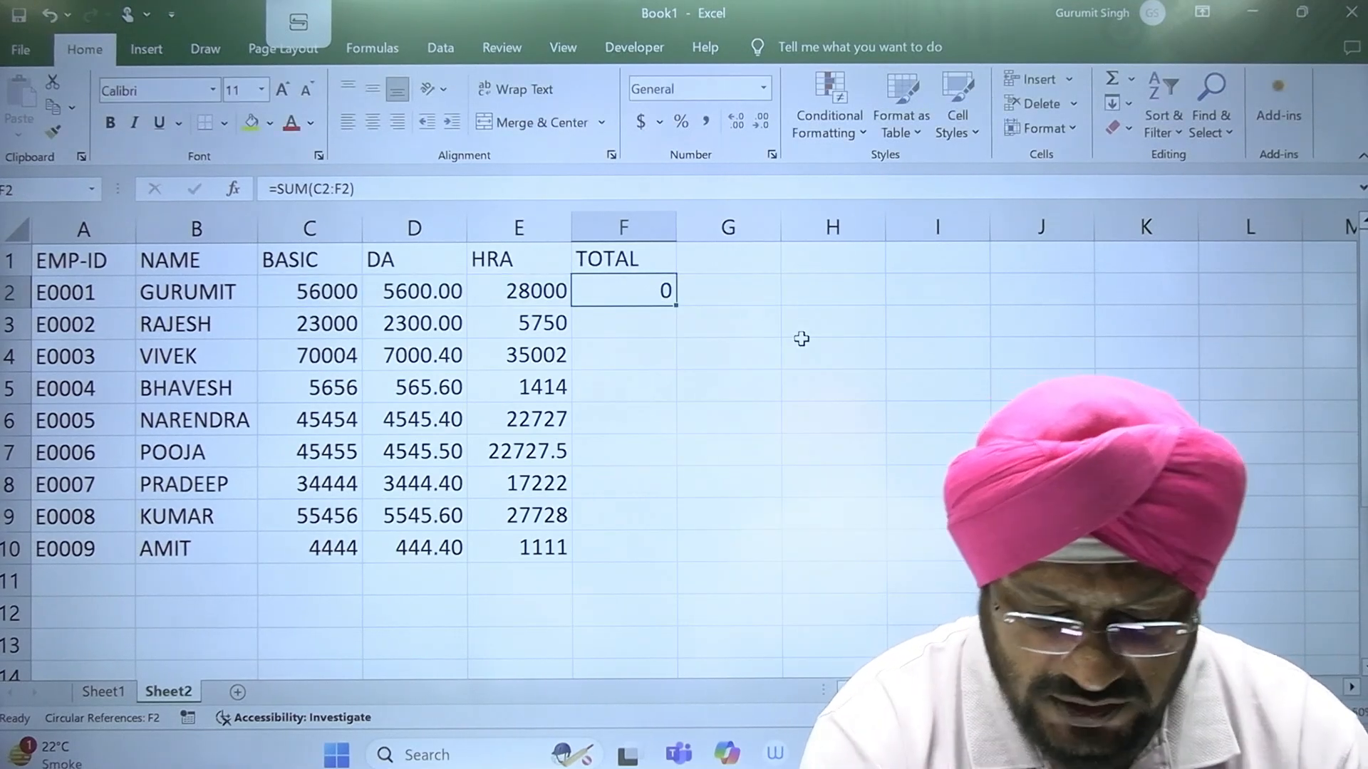
{"action": "key", "text": "Delete"}
Step: Calculate the first employee's TOTAL in cell F2 with the formula =SUM(C2:E2)
{"action": "type", "text": "=SUM("}
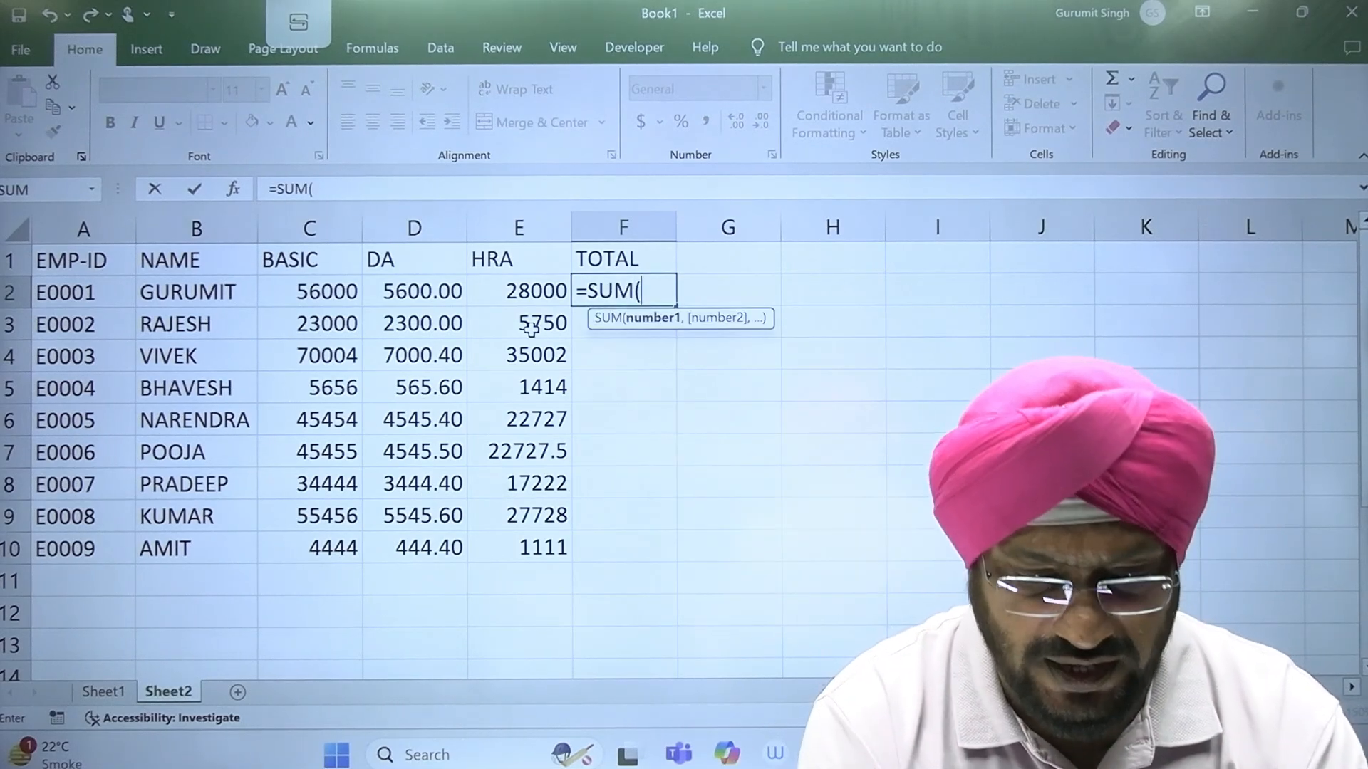
{"action": "left_click_drag", "start_coordinate": [530, 298], "coordinate": [325, 300]}
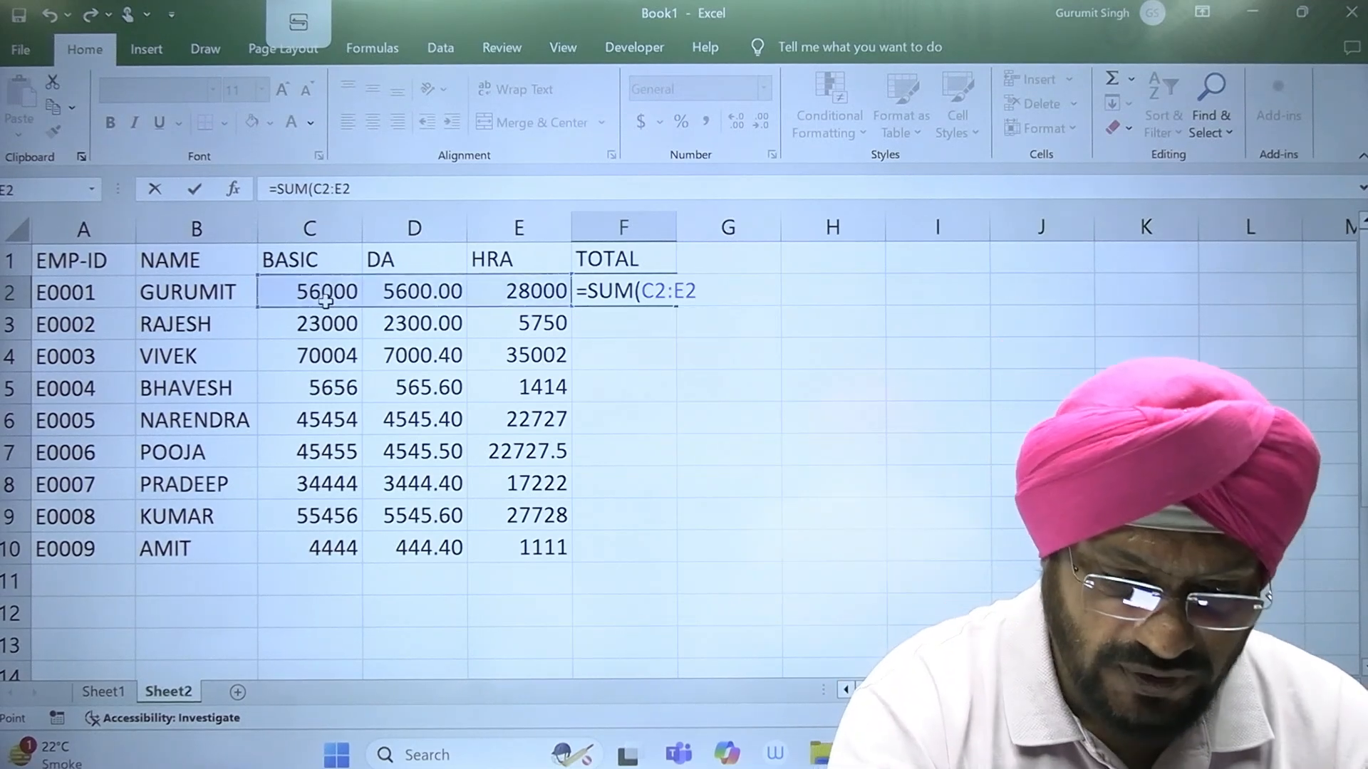
{"action": "key", "text": "Return"}
{"action": "left_click", "coordinate": [643, 294]}
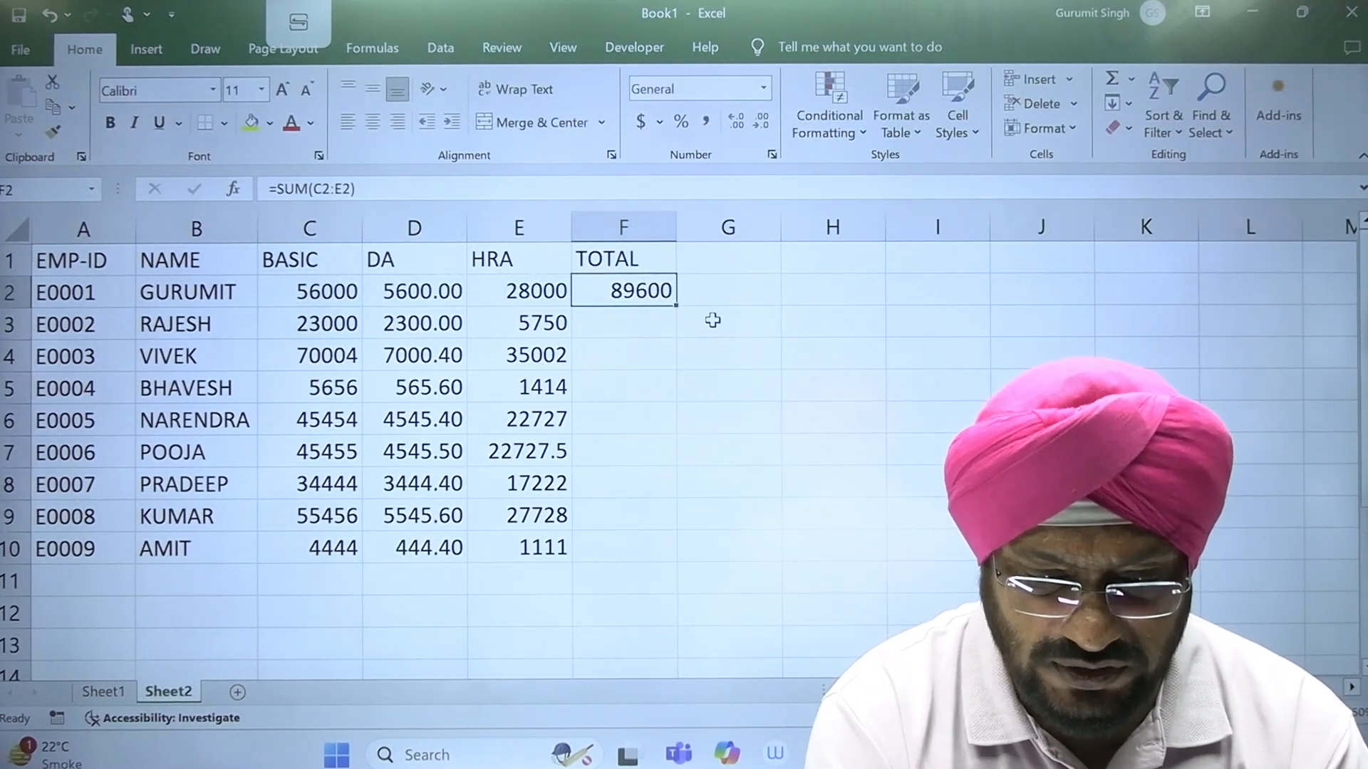
Step: Copy the TOTAL formula from F2 down through F10 and format these totals with two decimal places
{"action": "left_click_drag", "start_coordinate": [678, 304], "coordinate": [677, 564]}
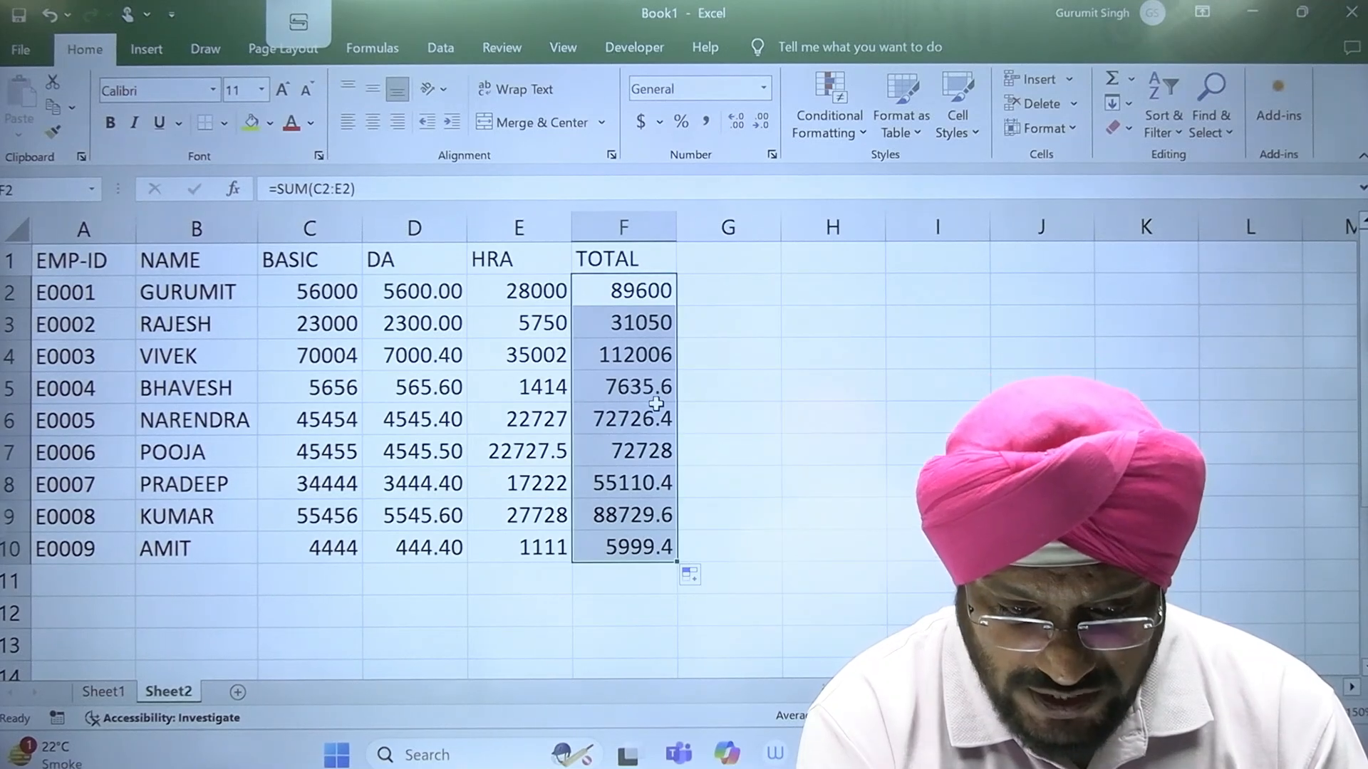
{"action": "left_click", "coordinate": [741, 121]}
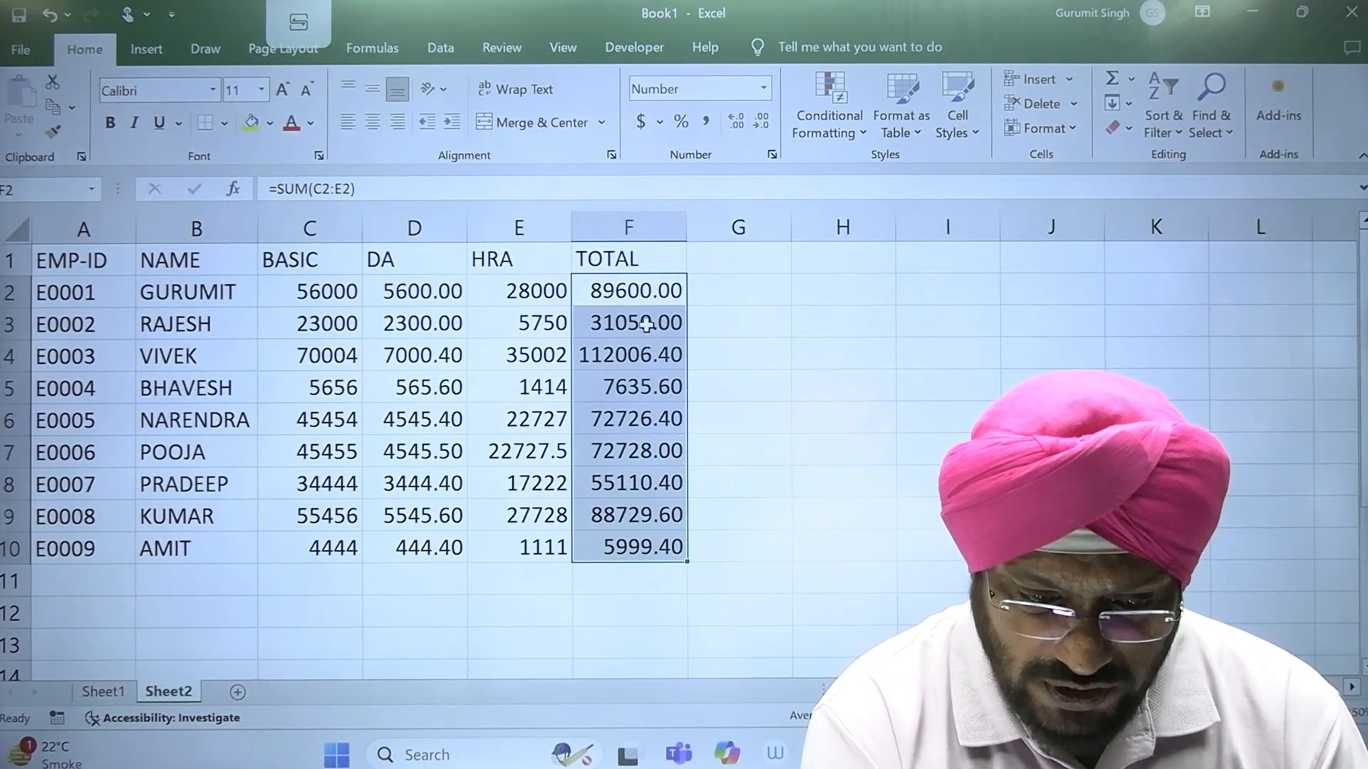
{"action": "left_click", "coordinate": [743, 558]}
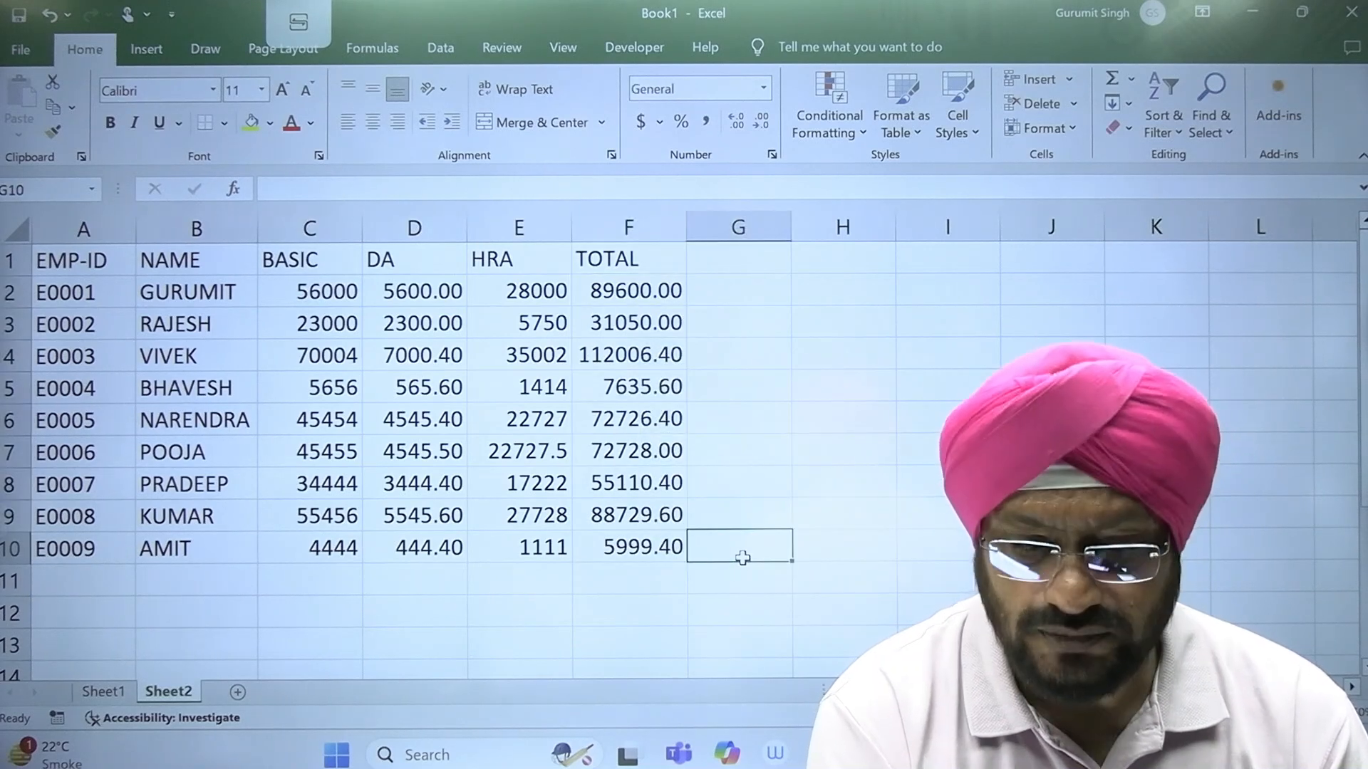
Step: Format the HRA values in E2 to E10 to display two decimal places
{"action": "left_click", "coordinate": [538, 465]}
{"action": "left_click_drag", "start_coordinate": [536, 292], "coordinate": [548, 464]}
{"action": "left_click_drag", "start_coordinate": [544, 288], "coordinate": [544, 547]}
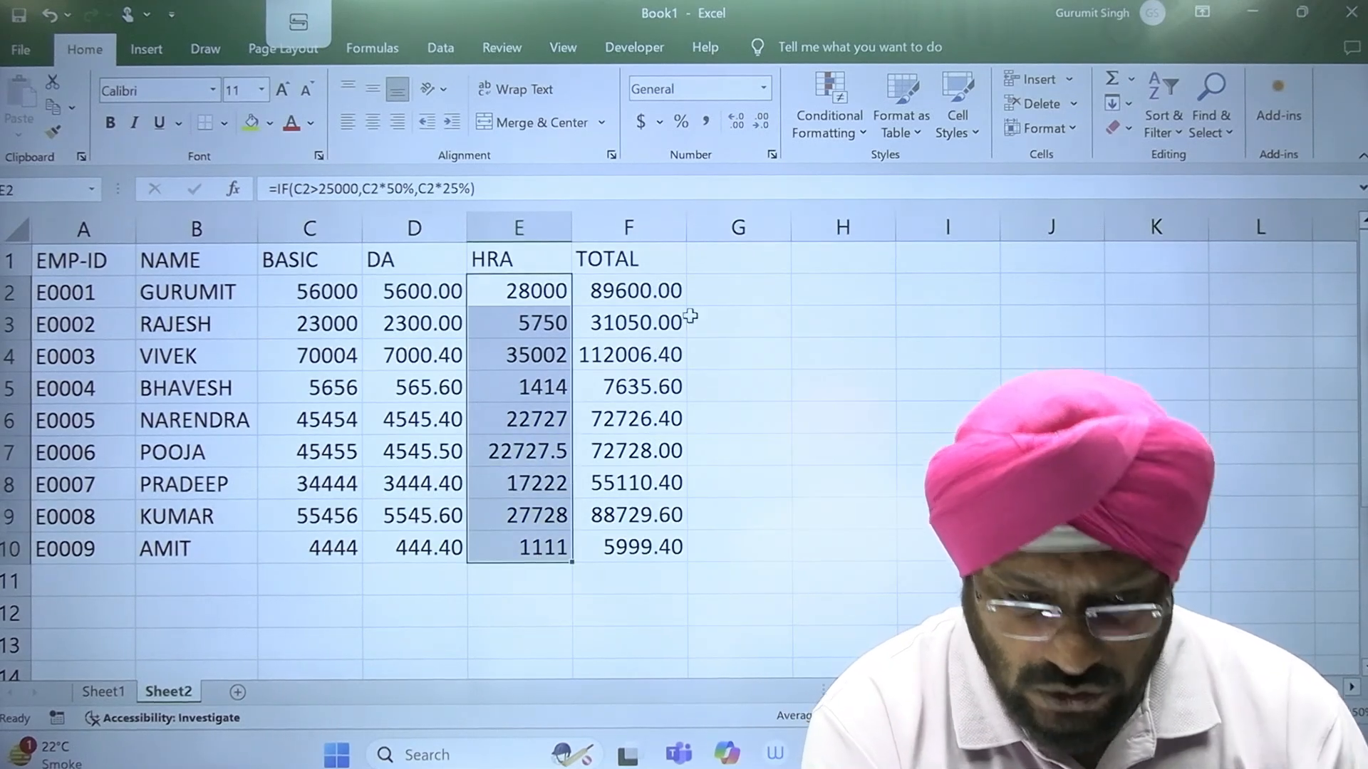
{"action": "left_click", "coordinate": [737, 125]}
{"action": "left_click", "coordinate": [883, 423]}
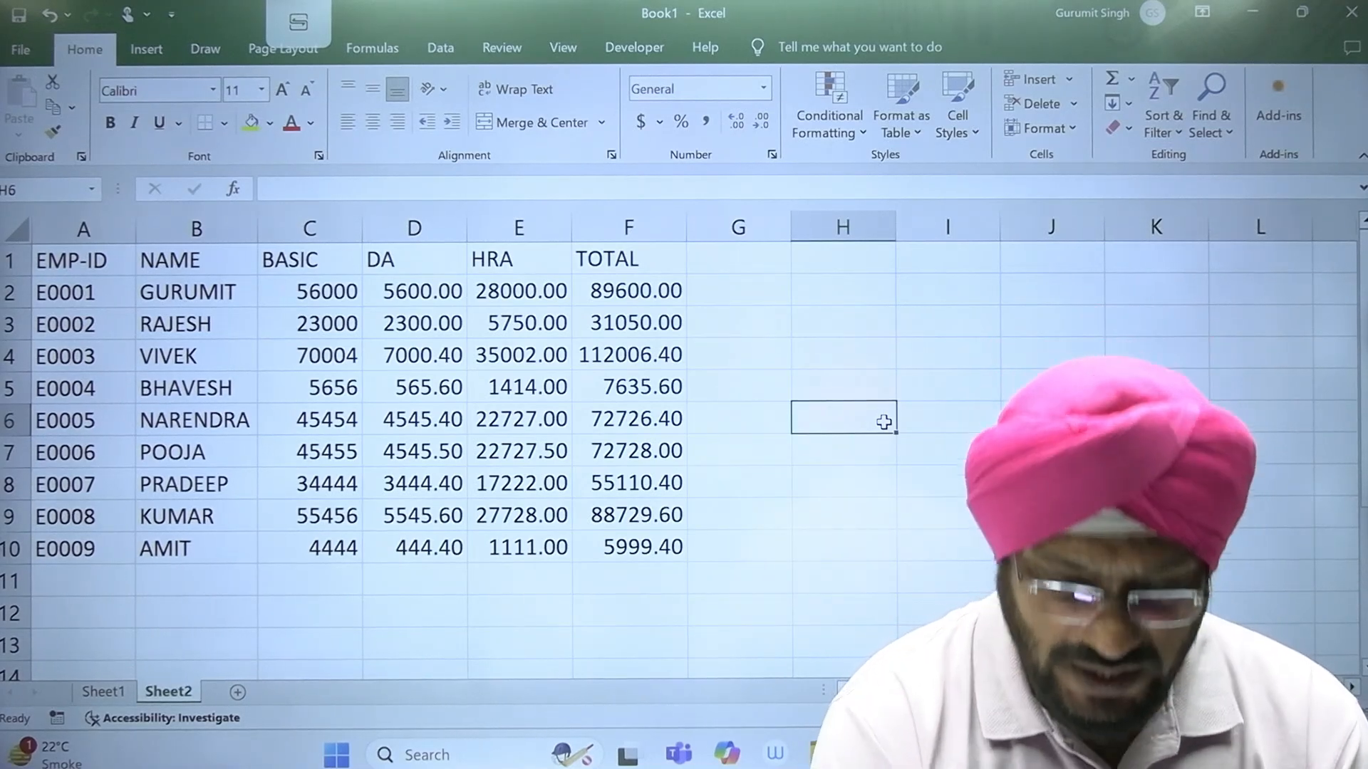
{"action": "left_click", "coordinate": [555, 600]}
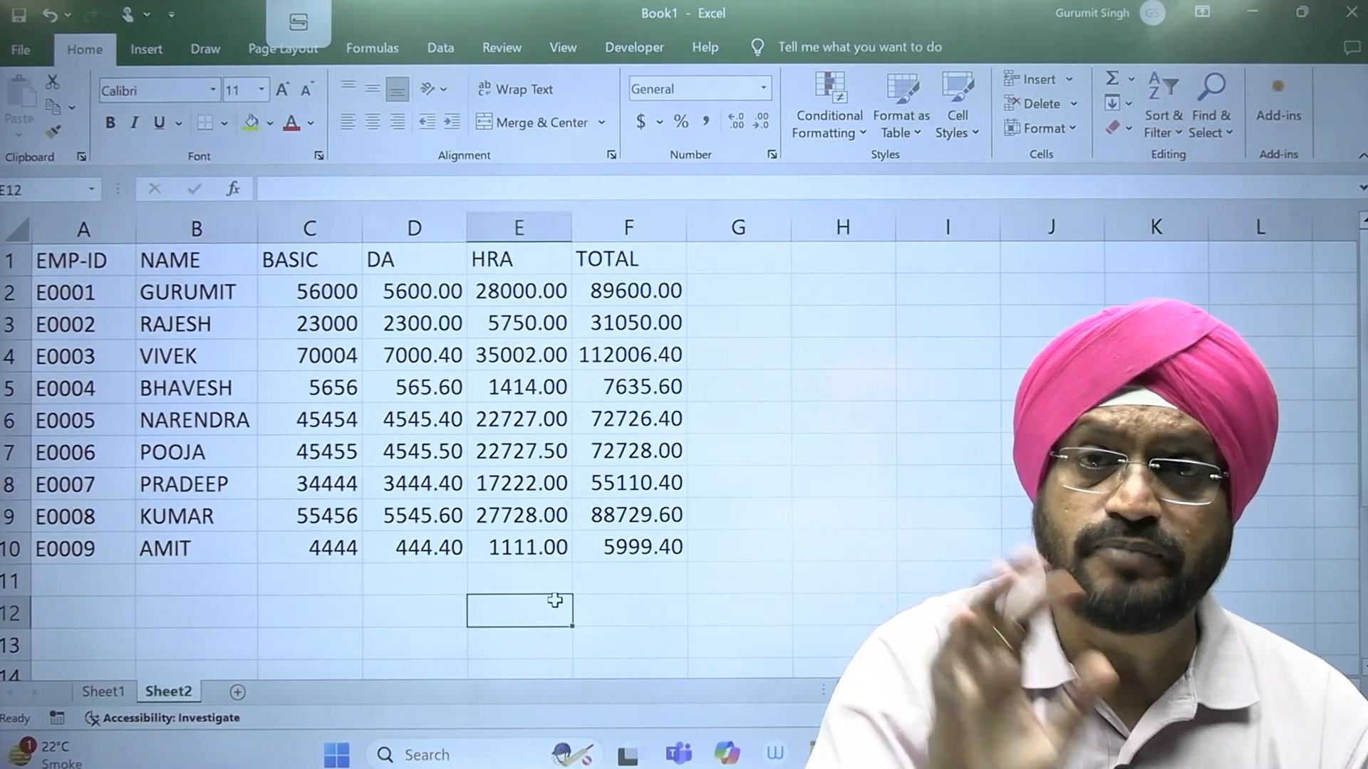
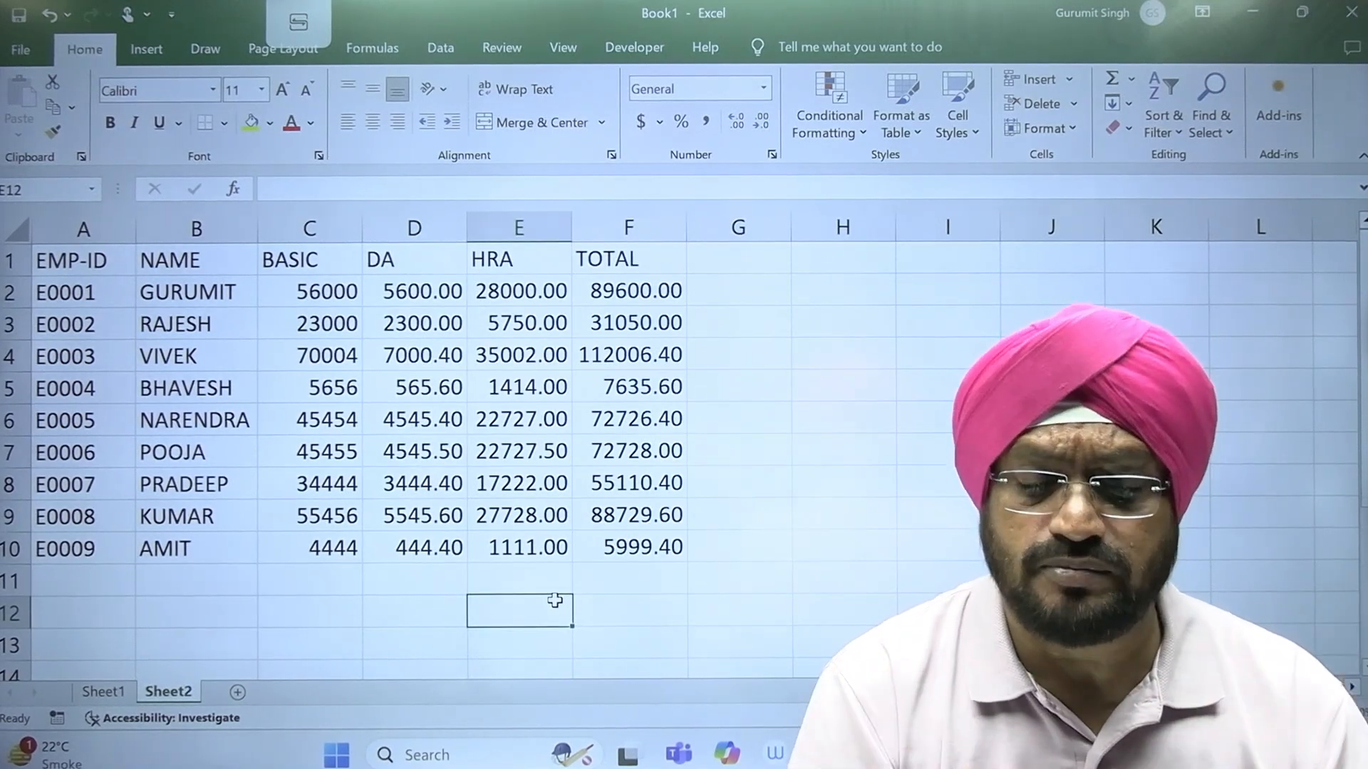
Step: Insert a blank column between the DA and HRA columns
{"action": "left_click", "coordinate": [518, 227]}
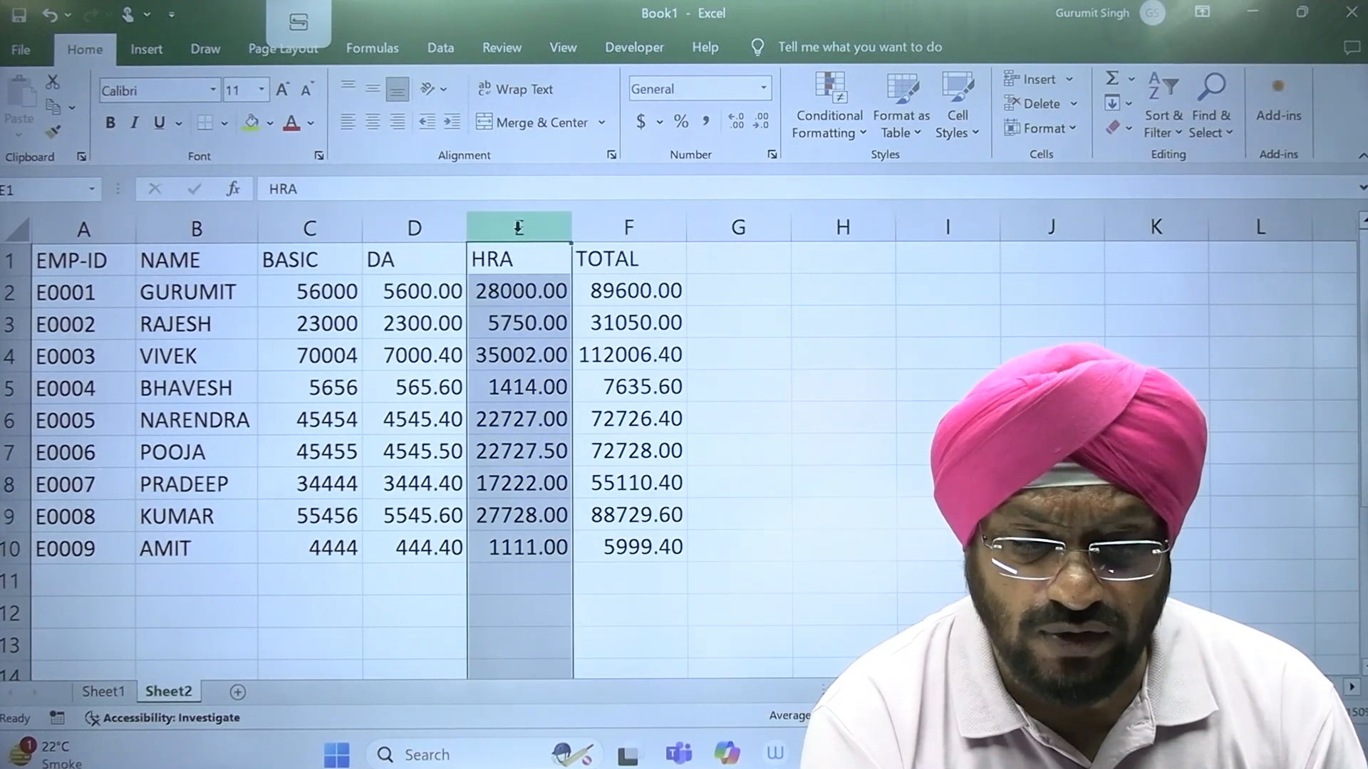
{"action": "right_click", "coordinate": [520, 232]}
{"action": "left_click", "coordinate": [684, 423]}
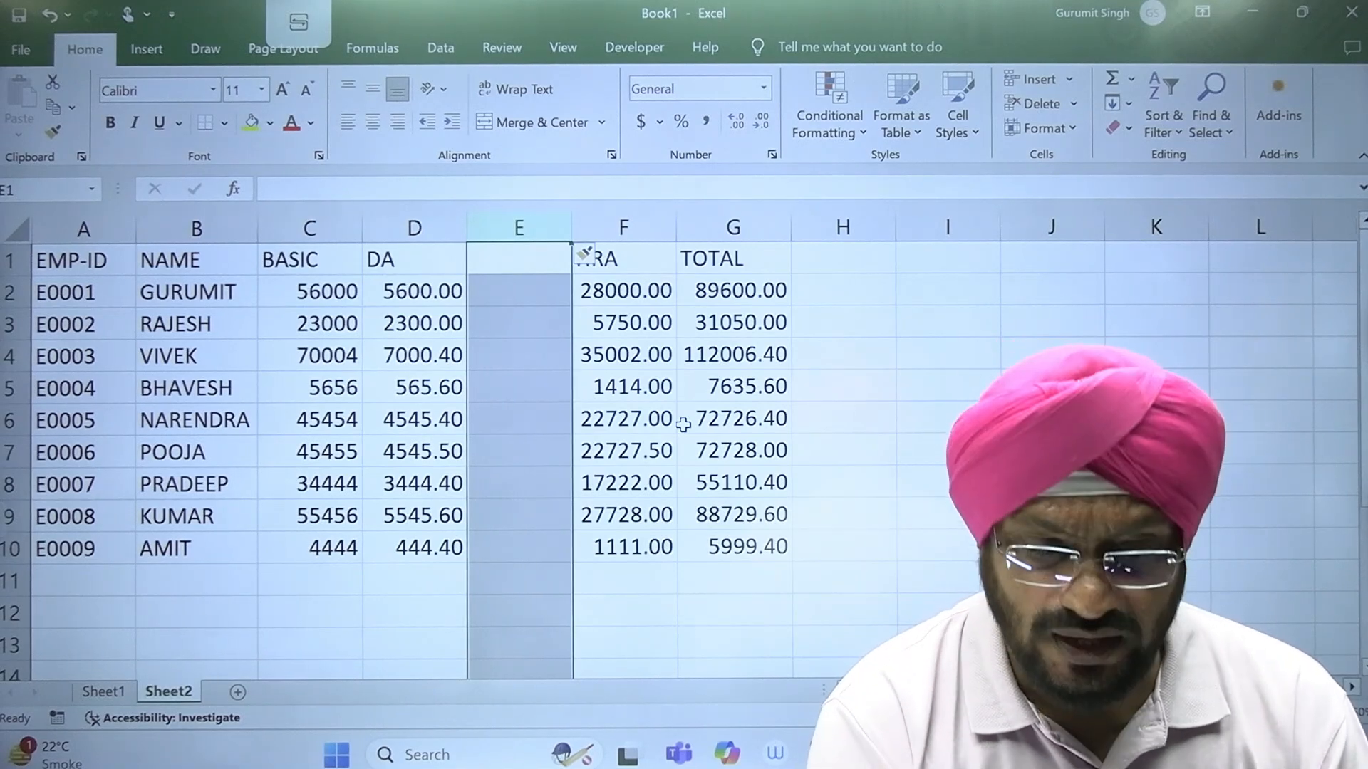
{"action": "left_click", "coordinate": [533, 260]}
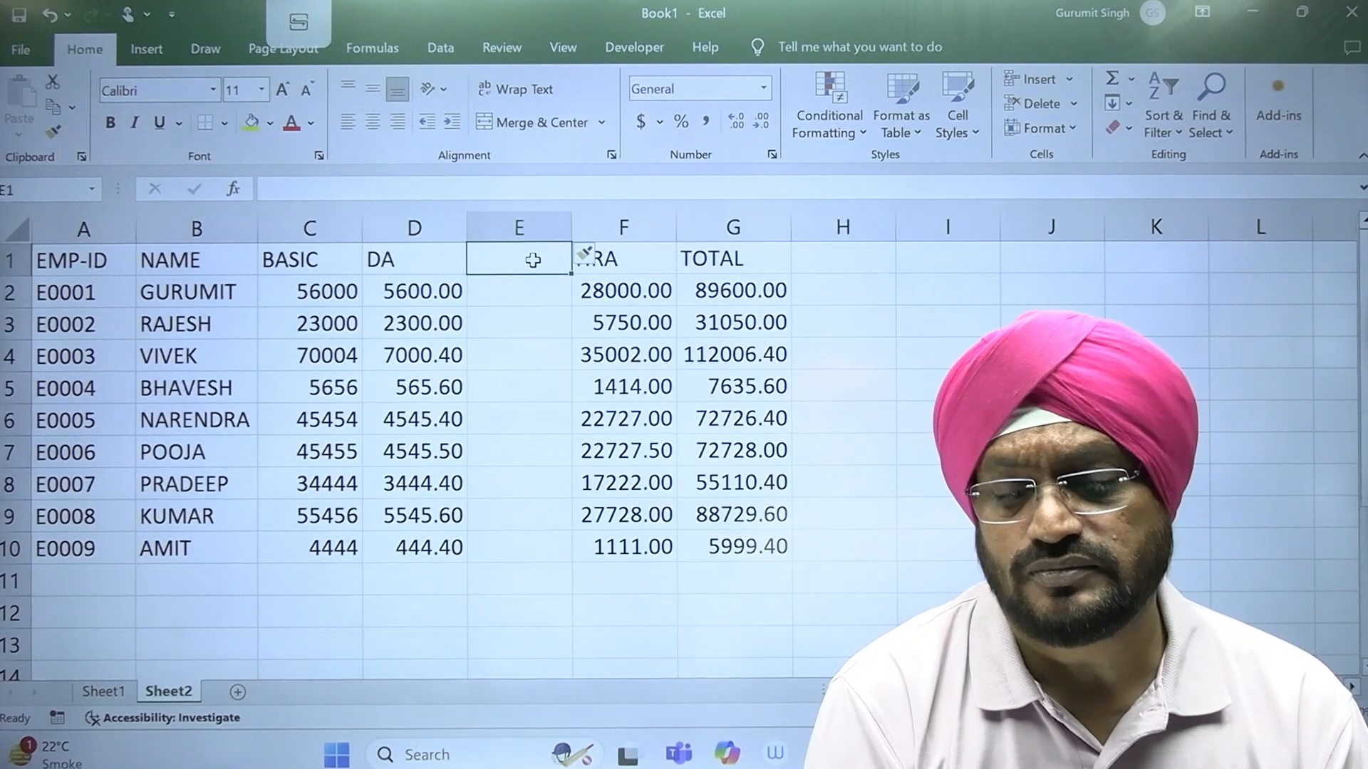
Step: Enter 1000 for the first employee in cell E2 of the blank column and check the TOTAL formula in G2
{"action": "left_click", "coordinate": [757, 295]}
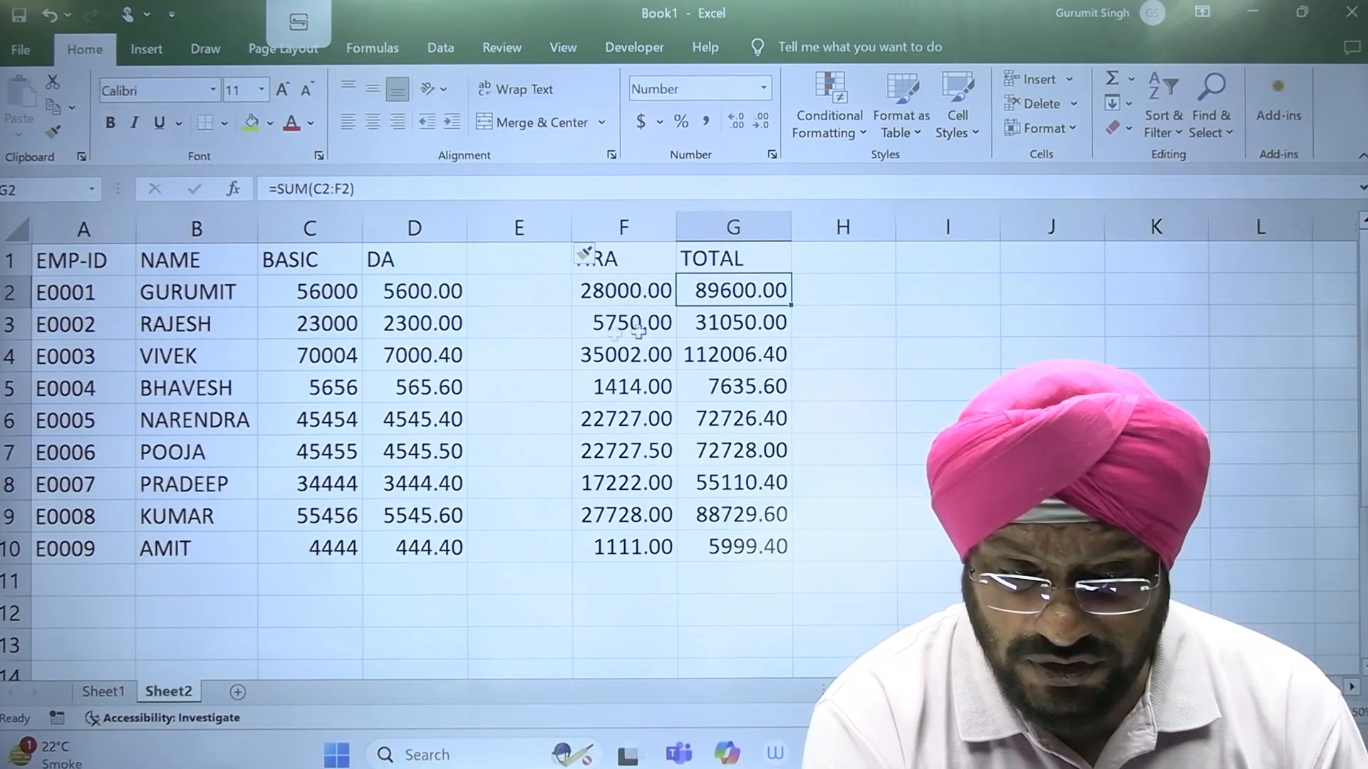
{"action": "left_click", "coordinate": [530, 286]}
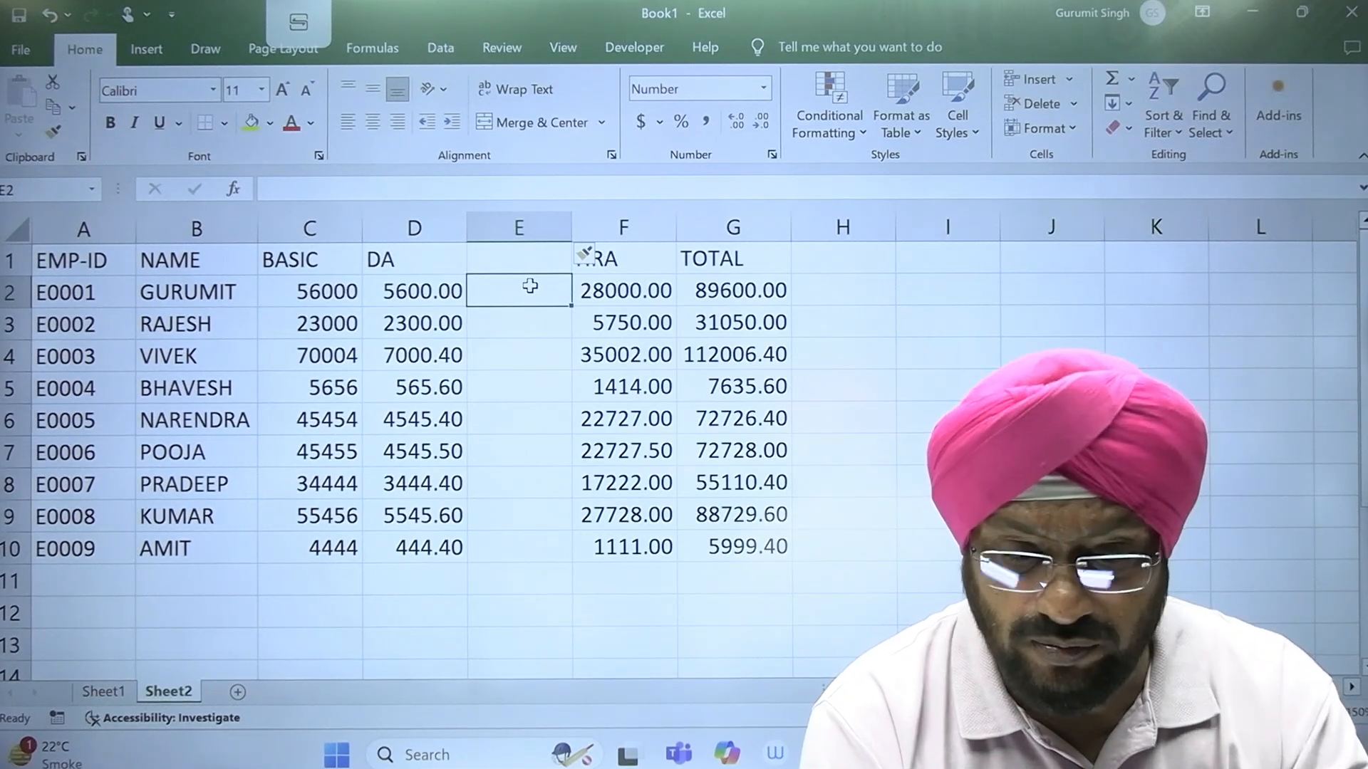
{"action": "type", "text": "1"}
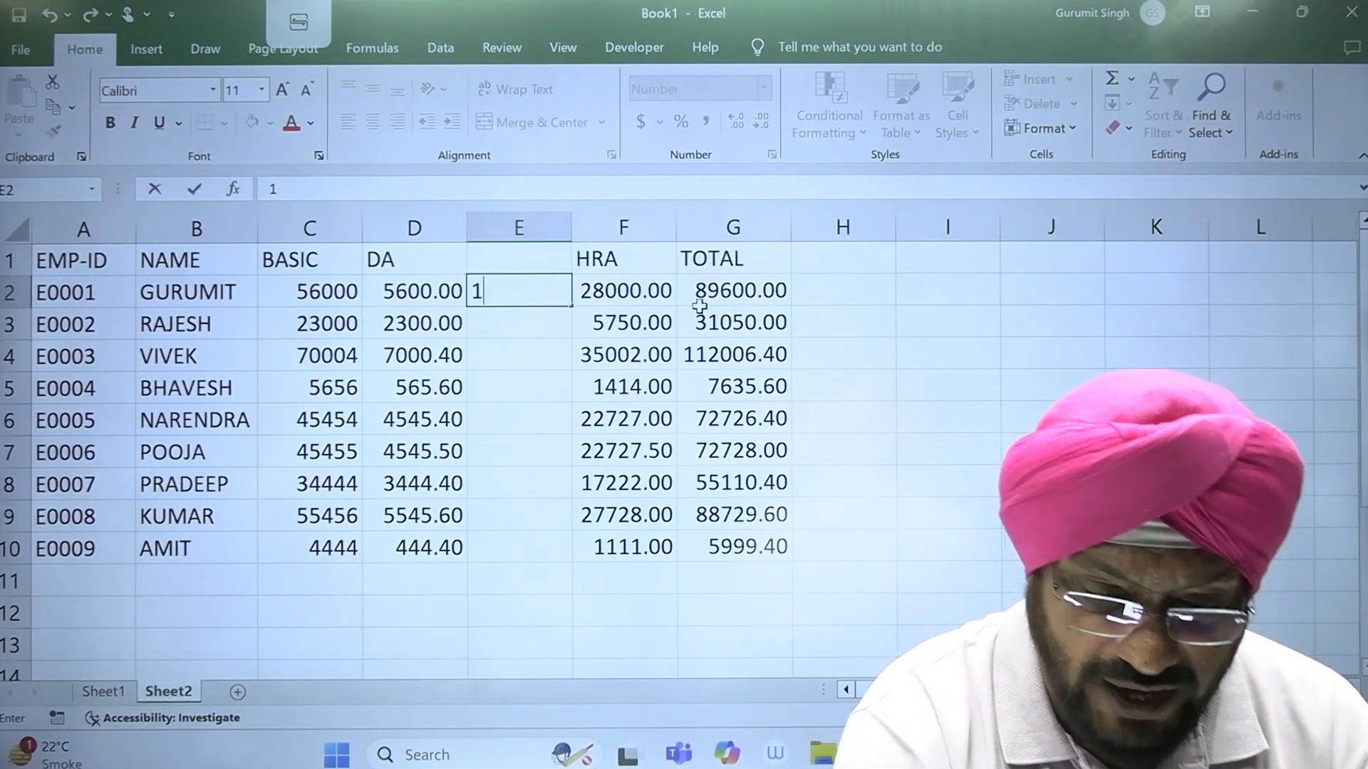
{"action": "type", "text": "000"}
{"action": "key", "text": "Return"}
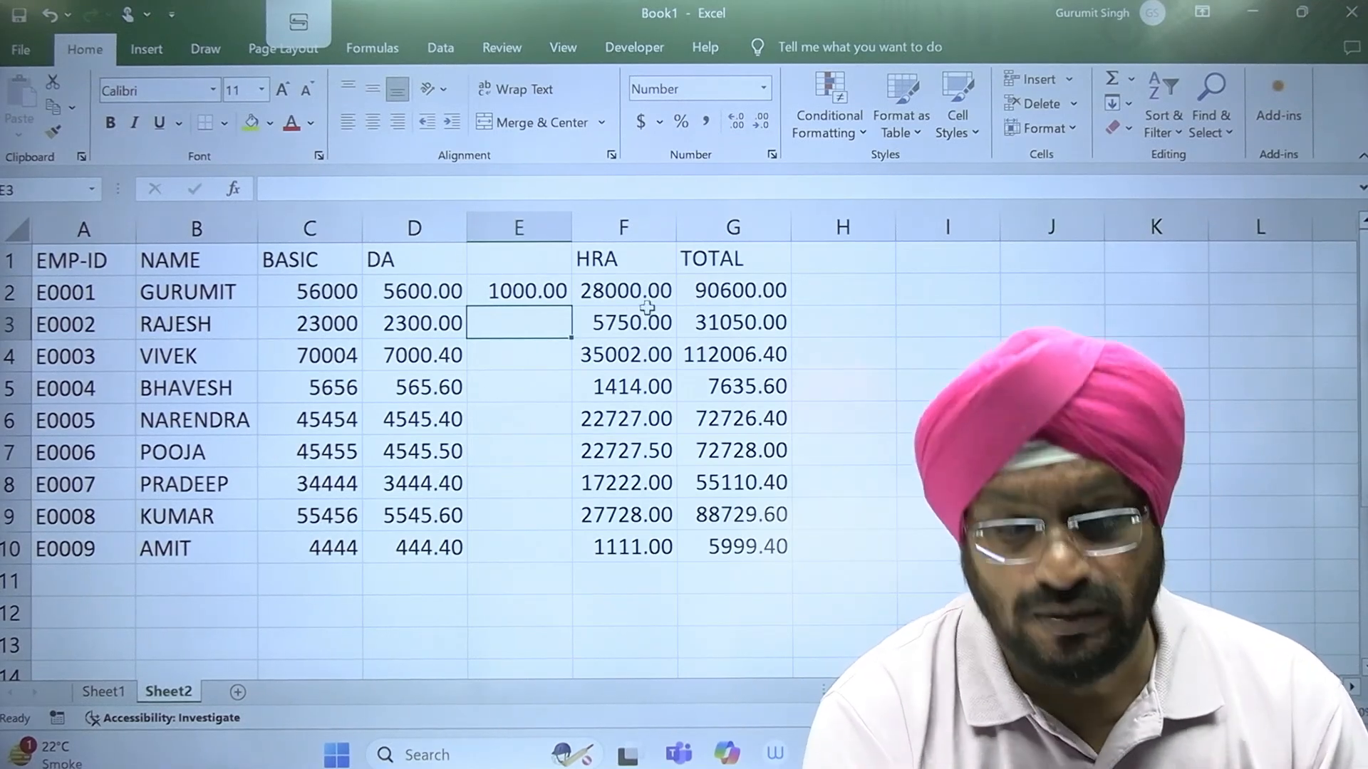
{"action": "left_click", "coordinate": [726, 293]}
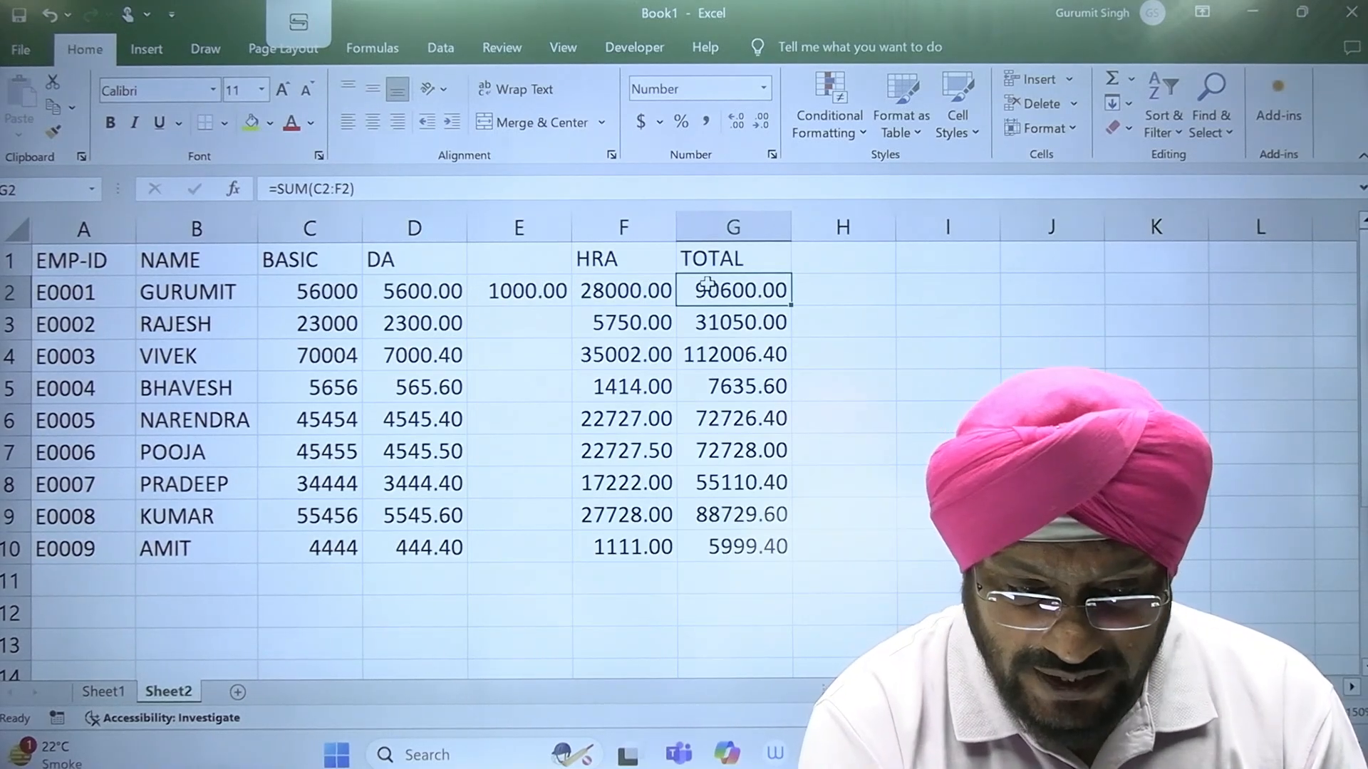
Step: Delete the extra column E between DA and HRA
{"action": "left_click", "coordinate": [550, 228]}
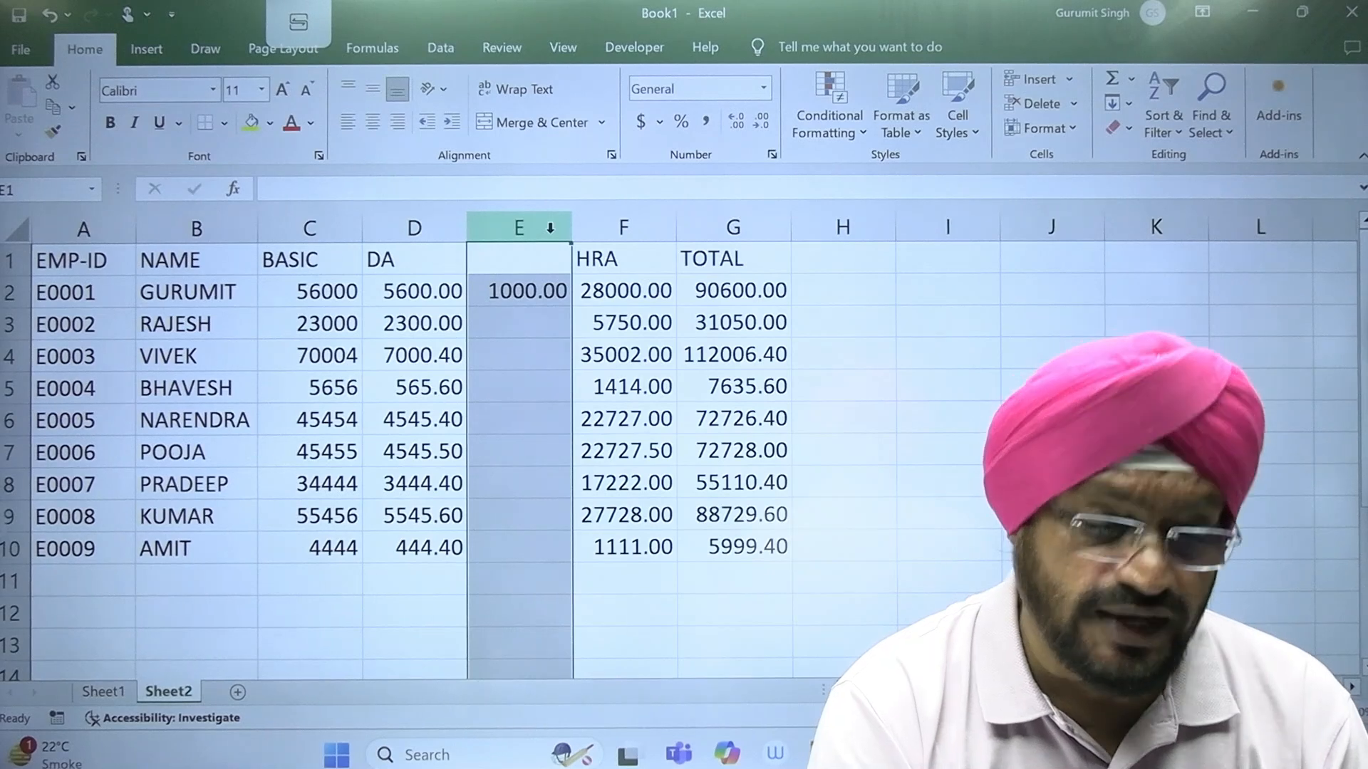
{"action": "right_click", "coordinate": [552, 232]}
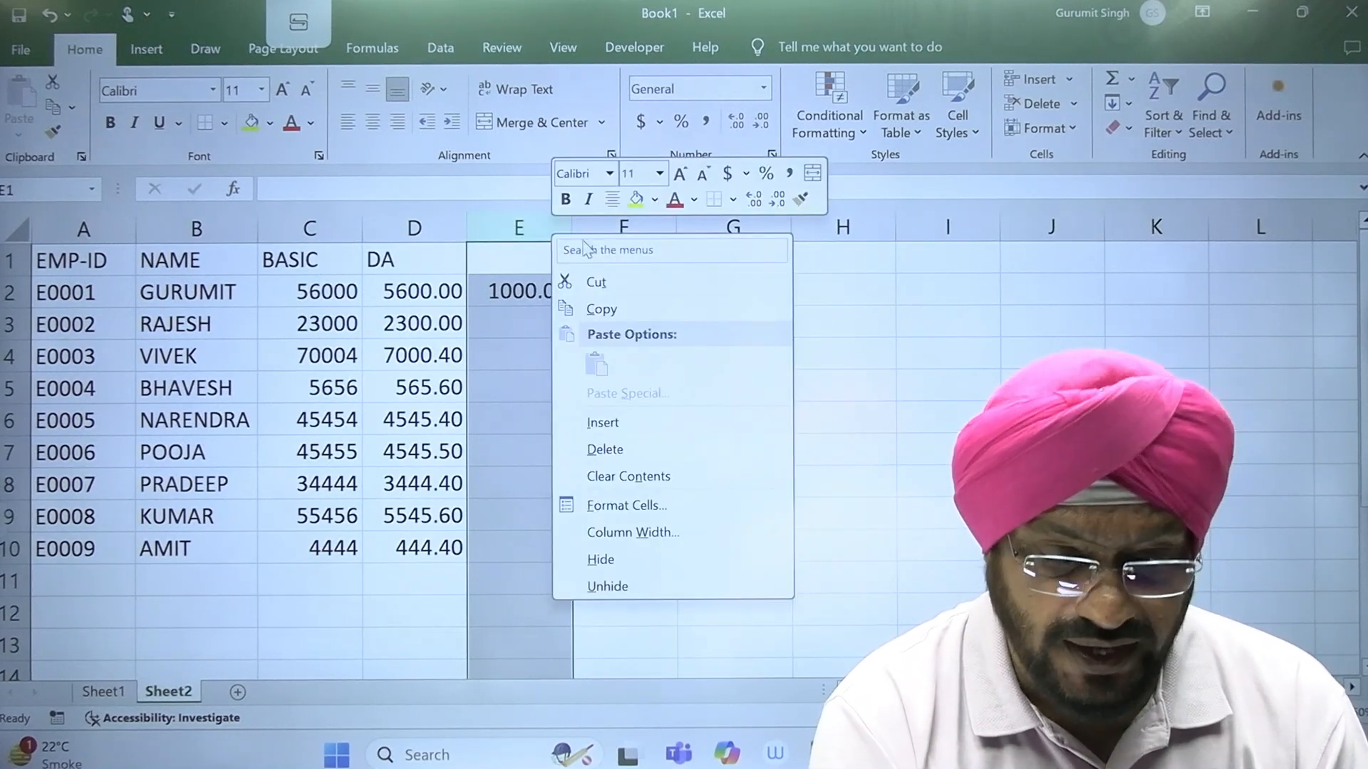
{"action": "left_click", "coordinate": [680, 449]}
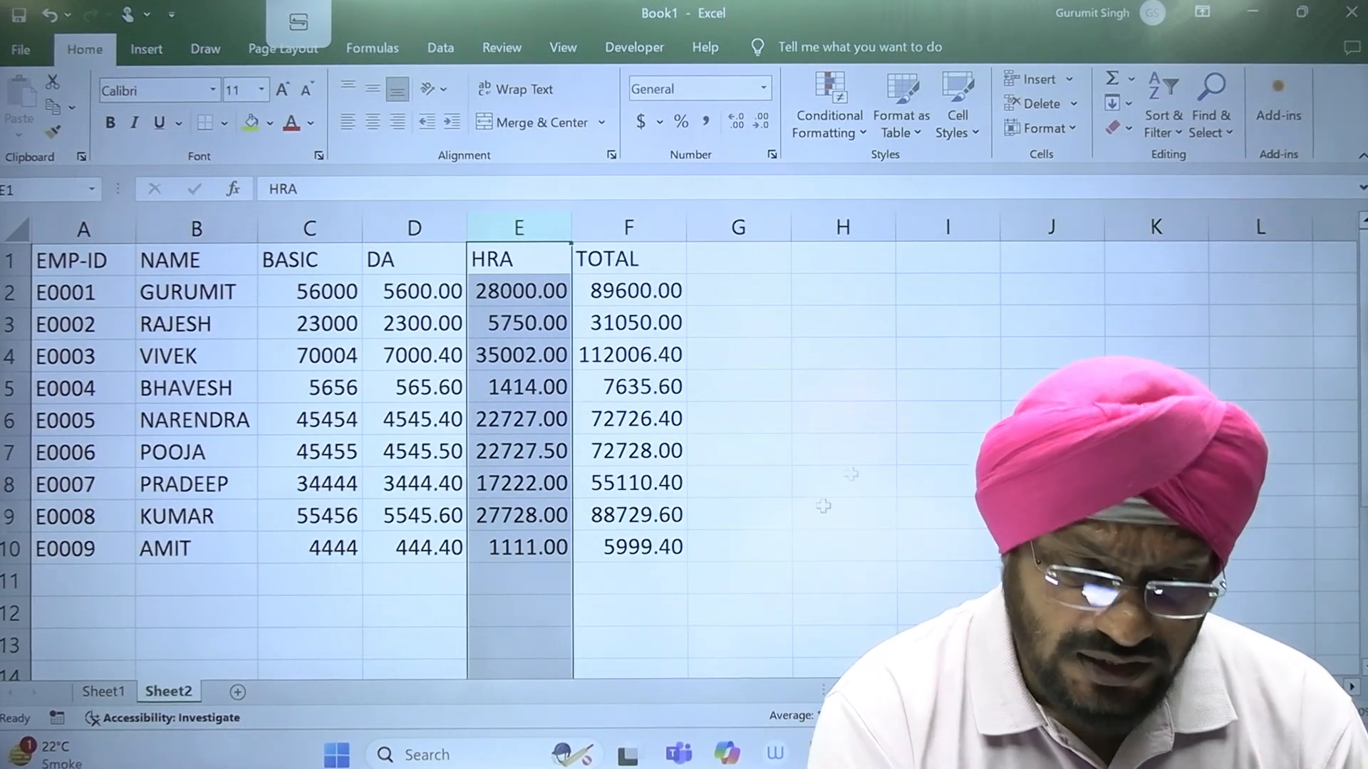
{"action": "left_click", "coordinate": [771, 590]}
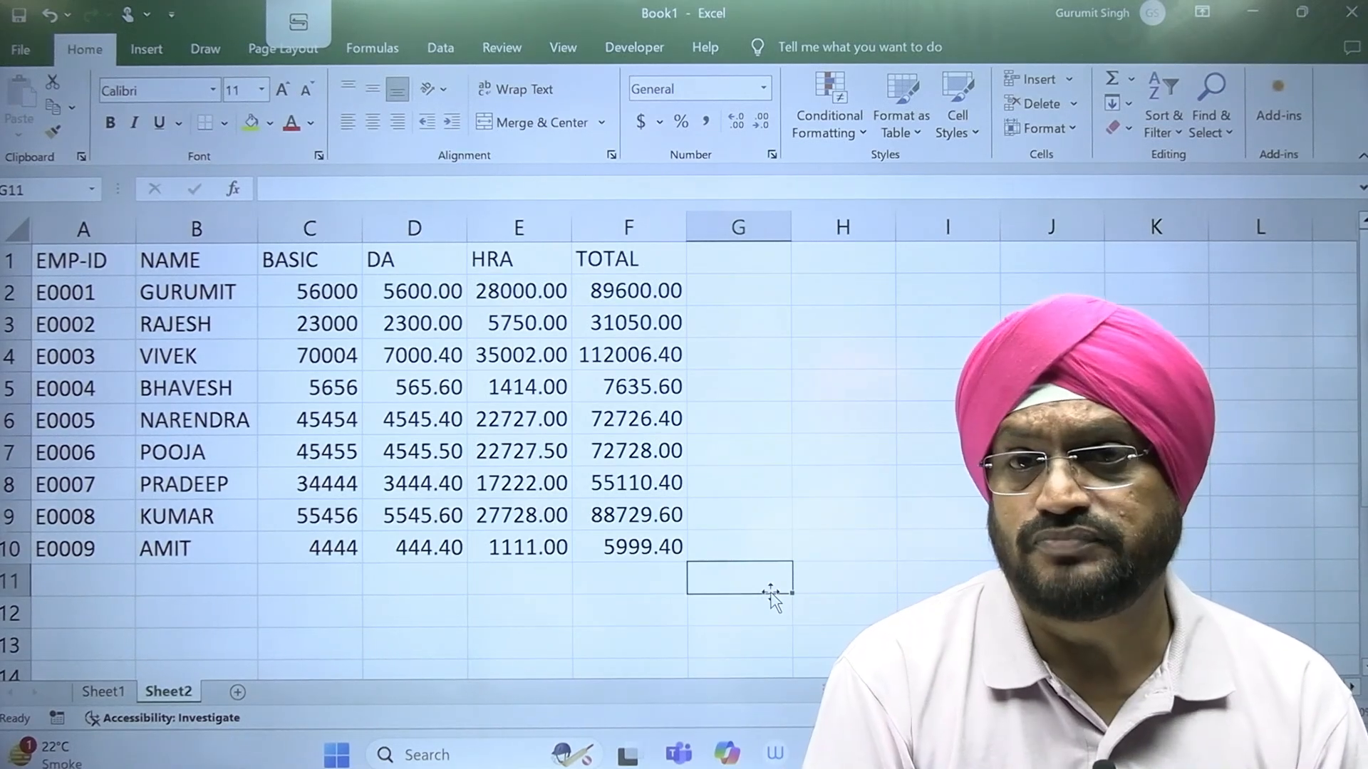
{"action": "left_click", "coordinate": [944, 489]}
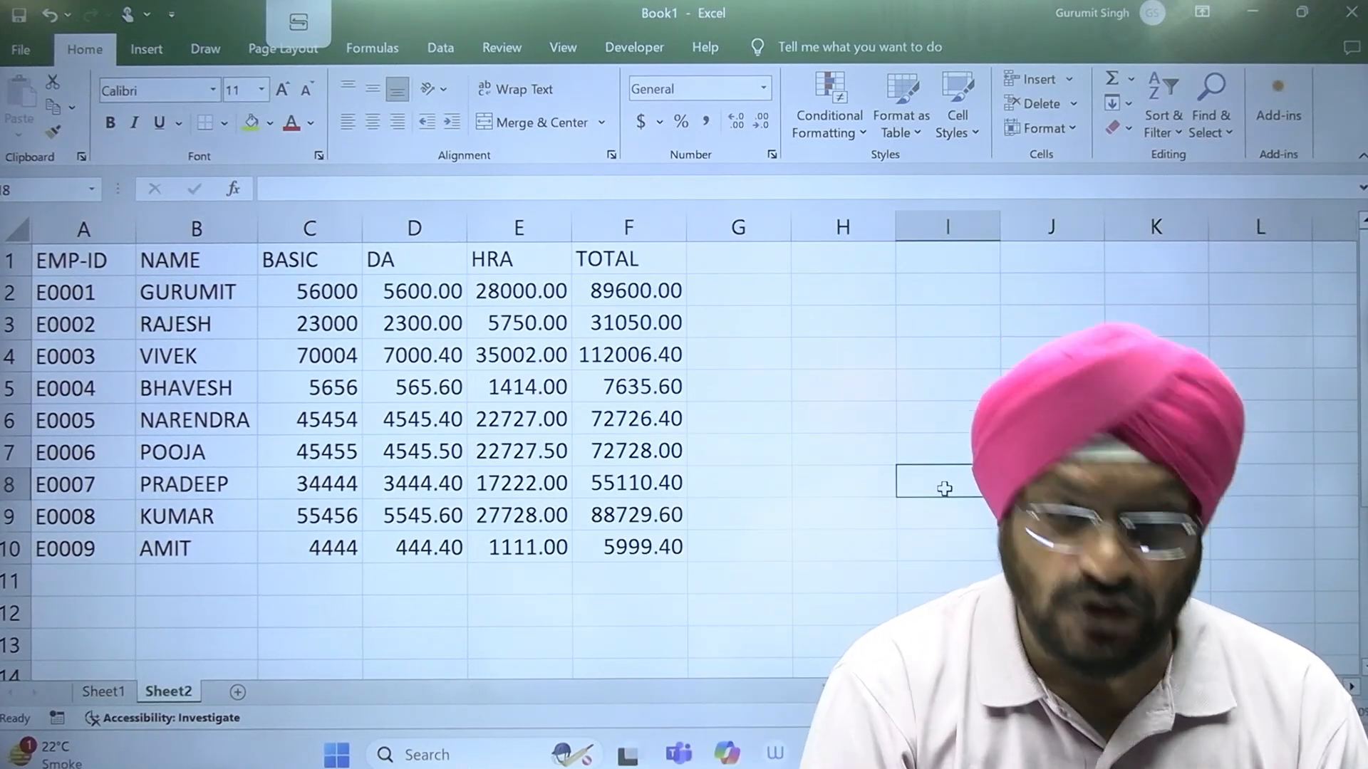
Step: Clear the DA, HRA and TOTAL values in D2 to F10, keeping the headers
{"action": "left_click_drag", "start_coordinate": [404, 293], "coordinate": [646, 545]}
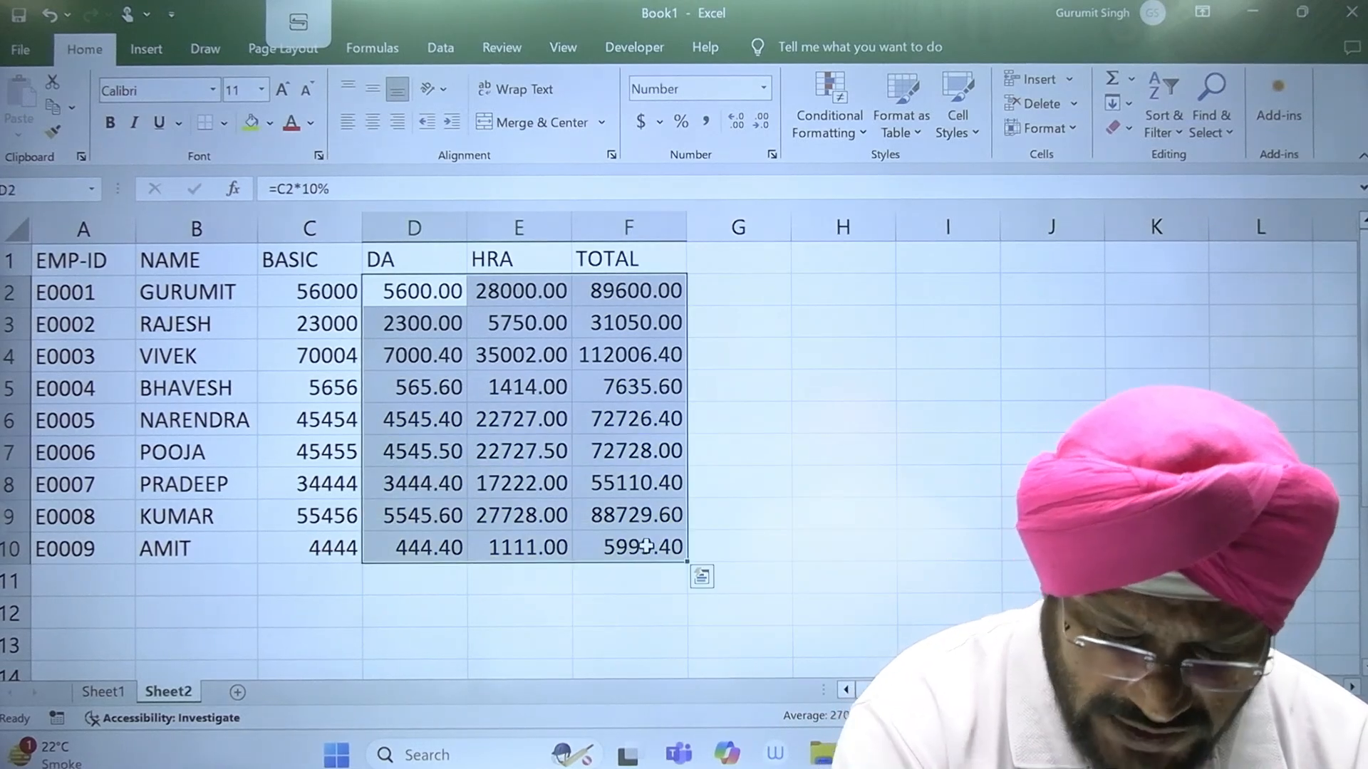
{"action": "key", "text": "Delete"}
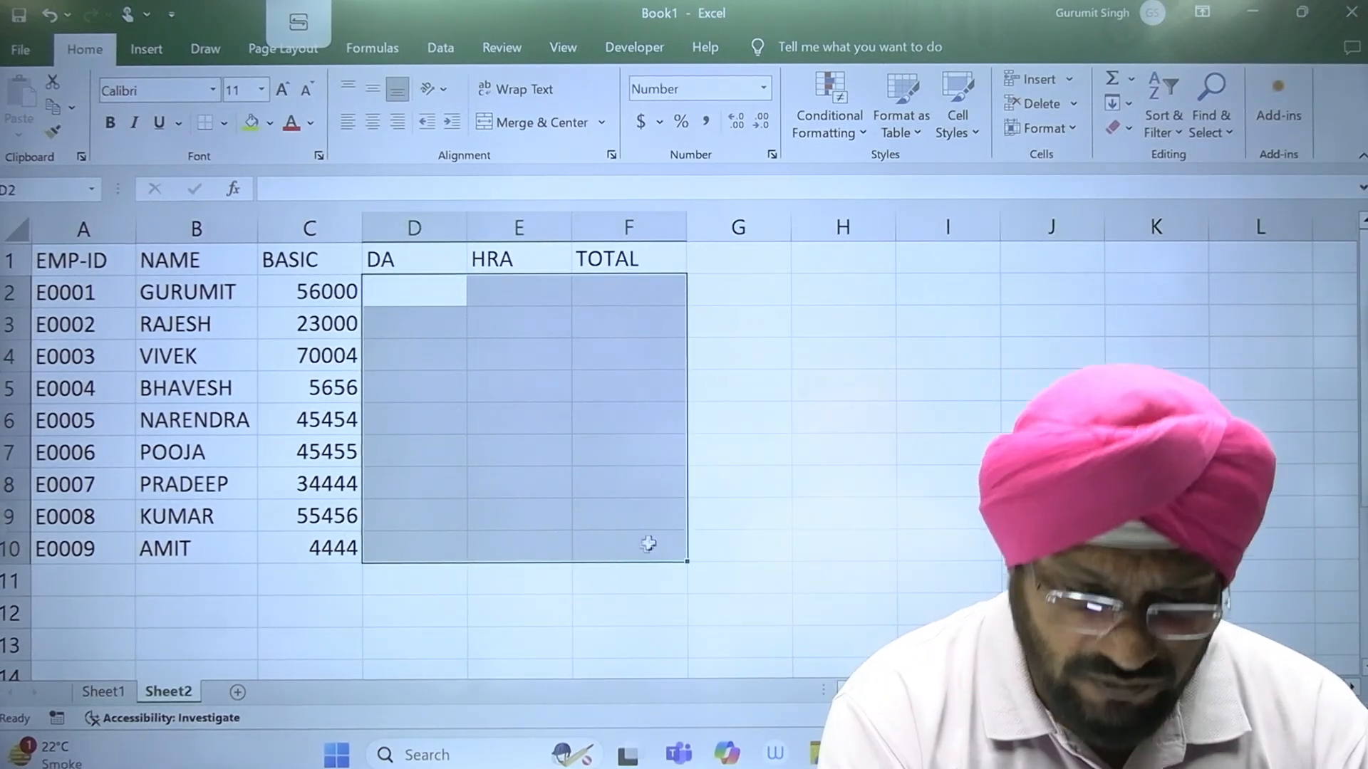
{"action": "left_click", "coordinate": [577, 638]}
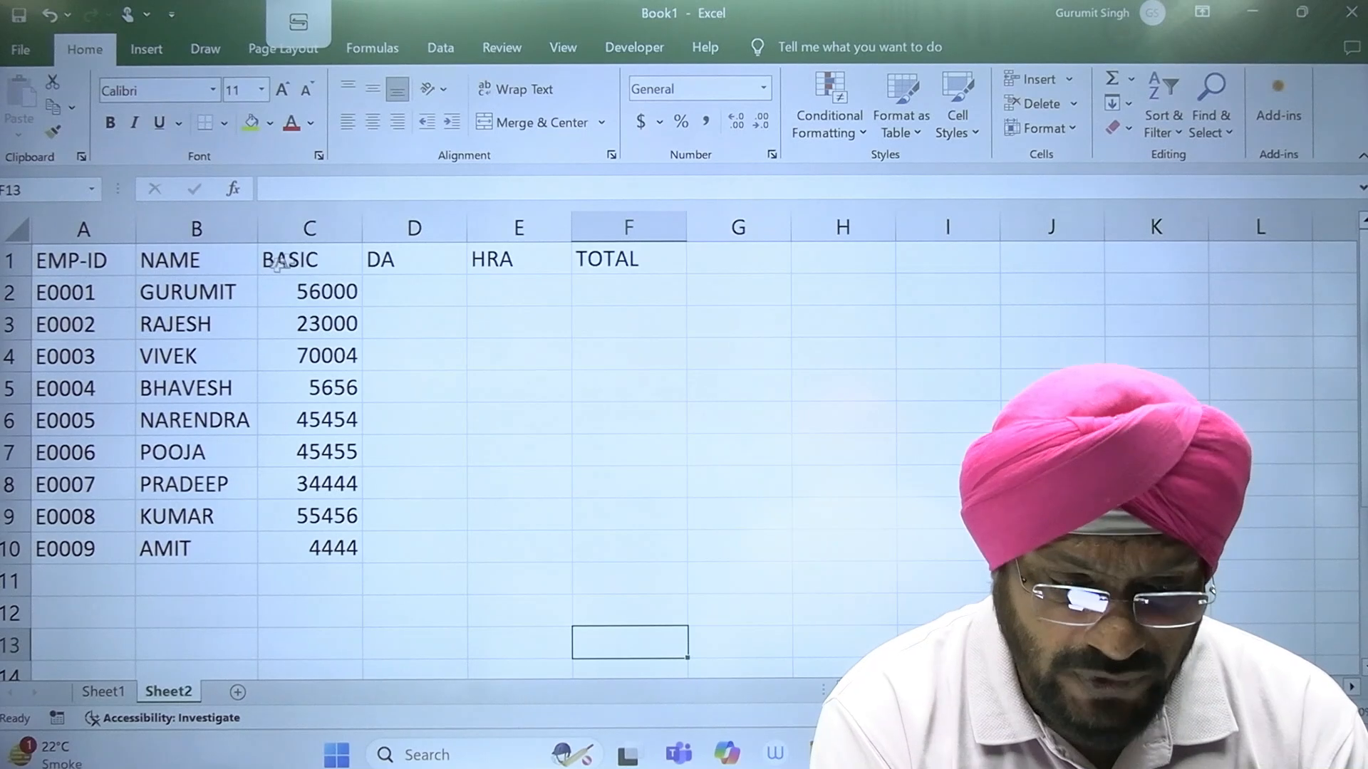
Step: Insert a new column before BASIC and give it the header CITY in C1
{"action": "left_click", "coordinate": [312, 226]}
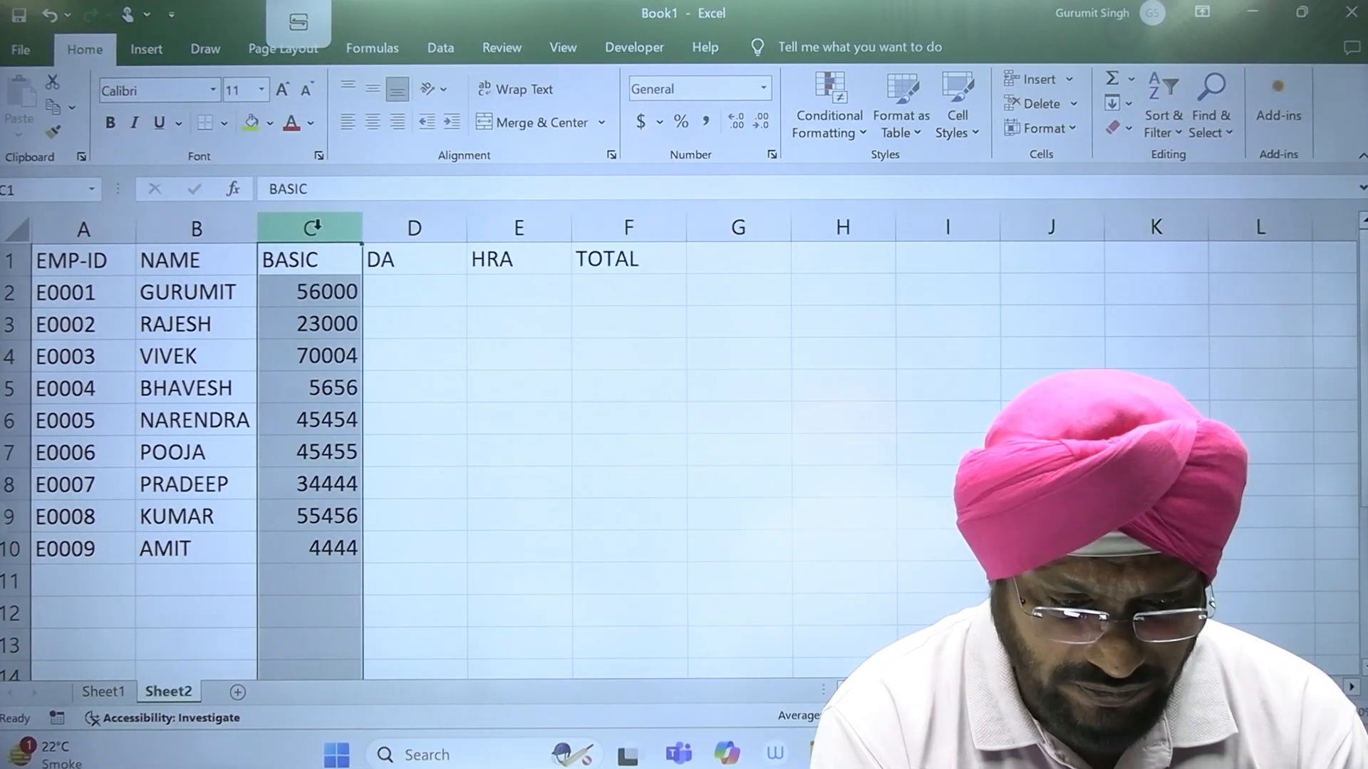
{"action": "right_click", "coordinate": [320, 231]}
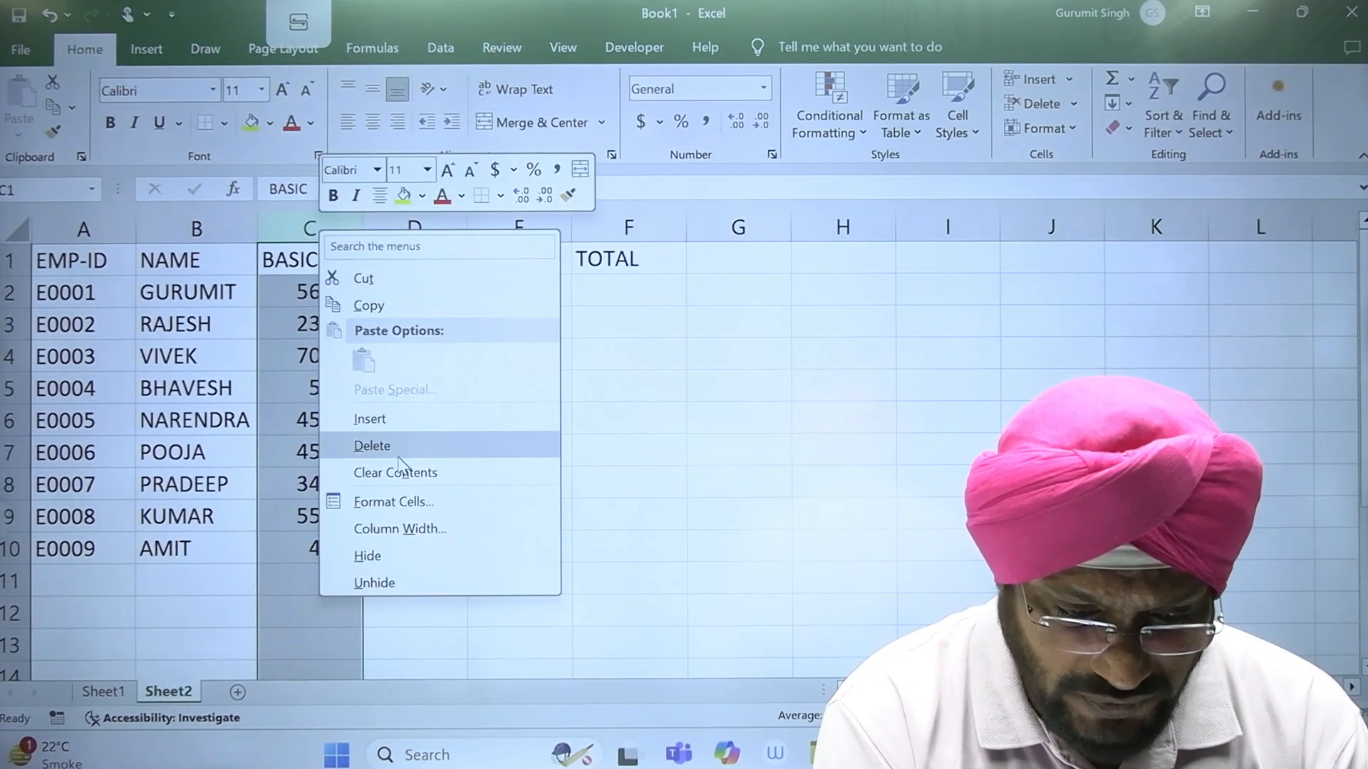
{"action": "left_click", "coordinate": [369, 419]}
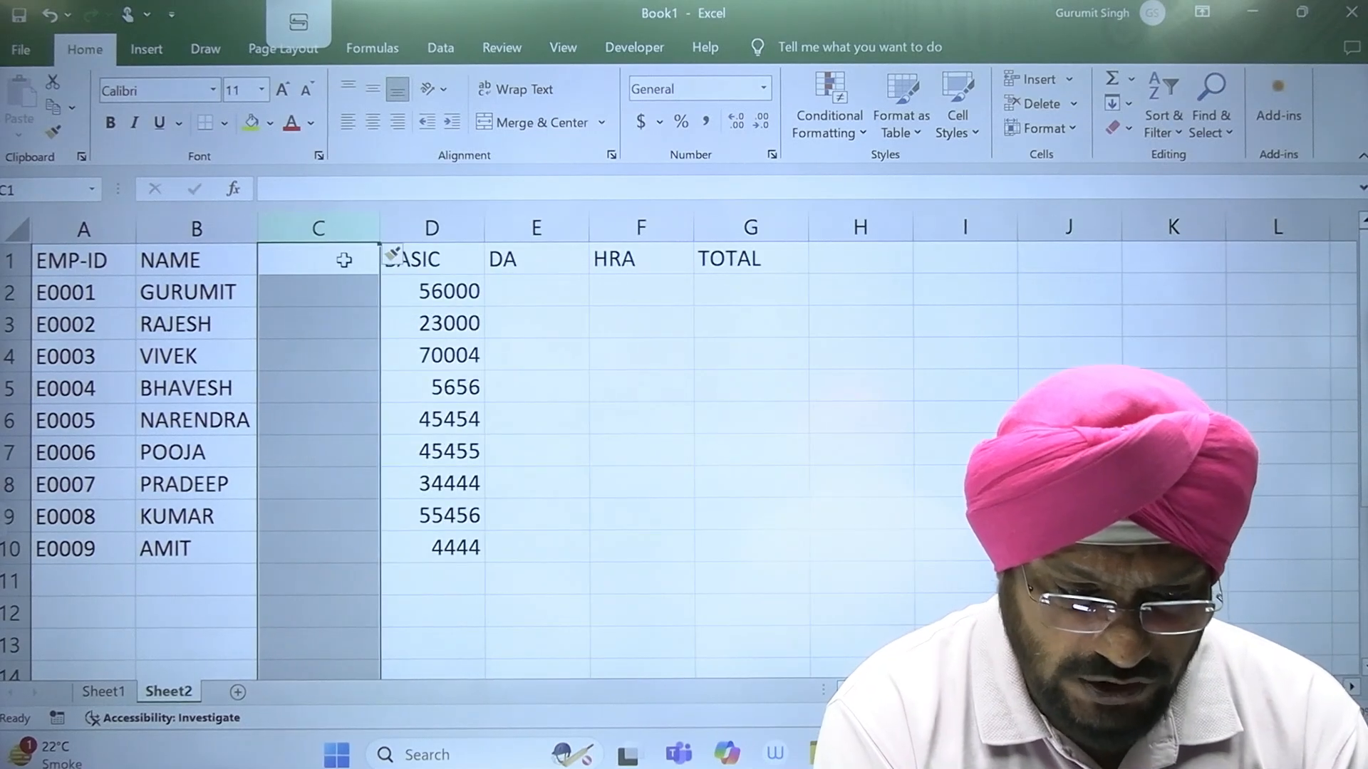
{"action": "type", "text": "C"}
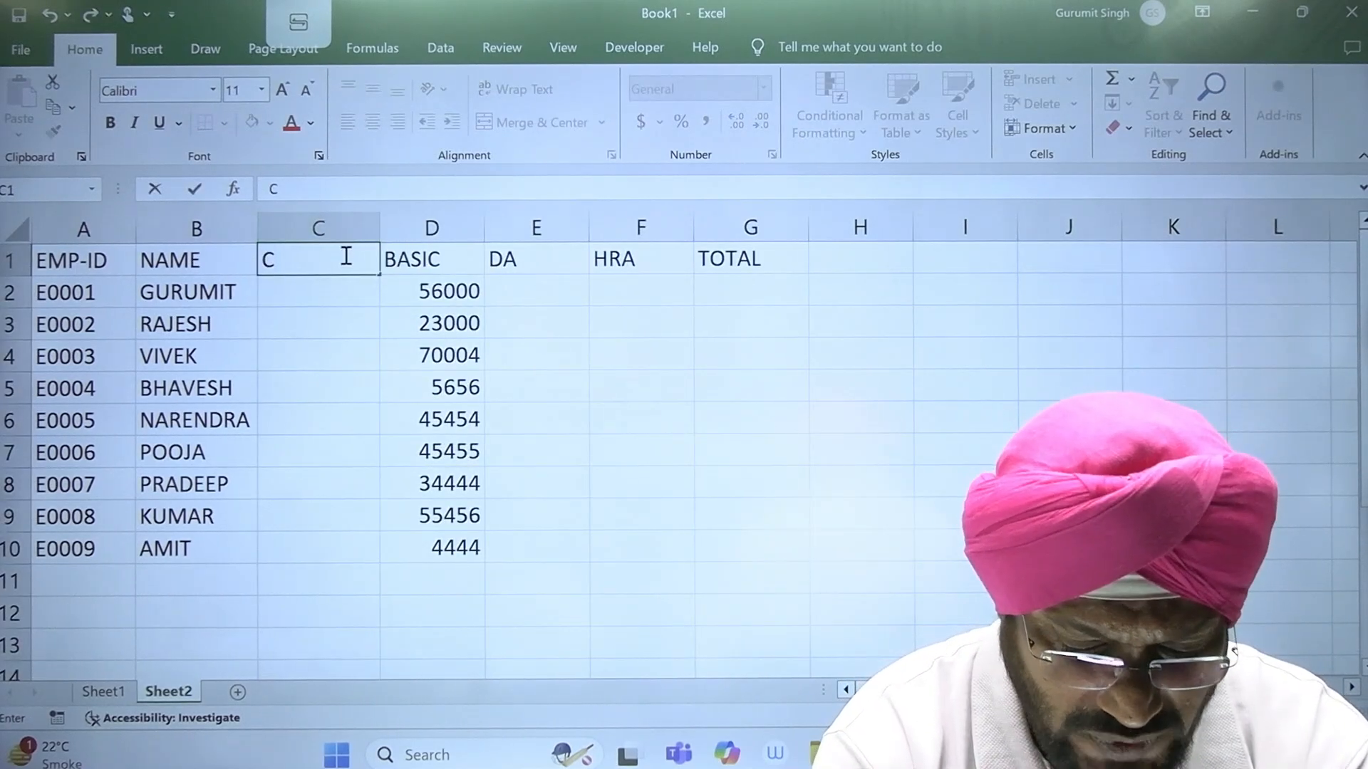
{"action": "type", "text": "ITY"}
{"action": "key", "text": "Return"}
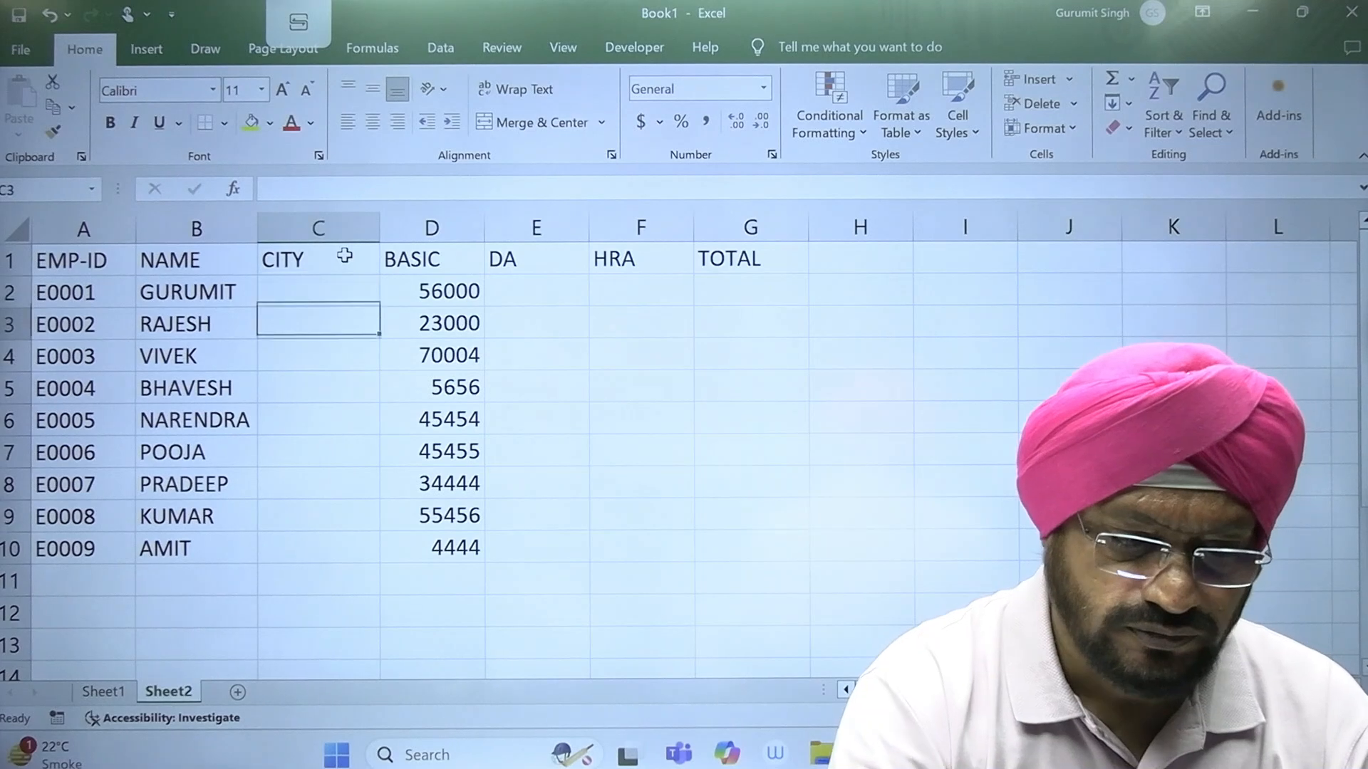
Step: Enter the cities DELHI, MUMBAI and PUNE for the first three employees in C2 to C4
{"action": "key", "text": "Return"}
{"action": "key", "text": "Up"}
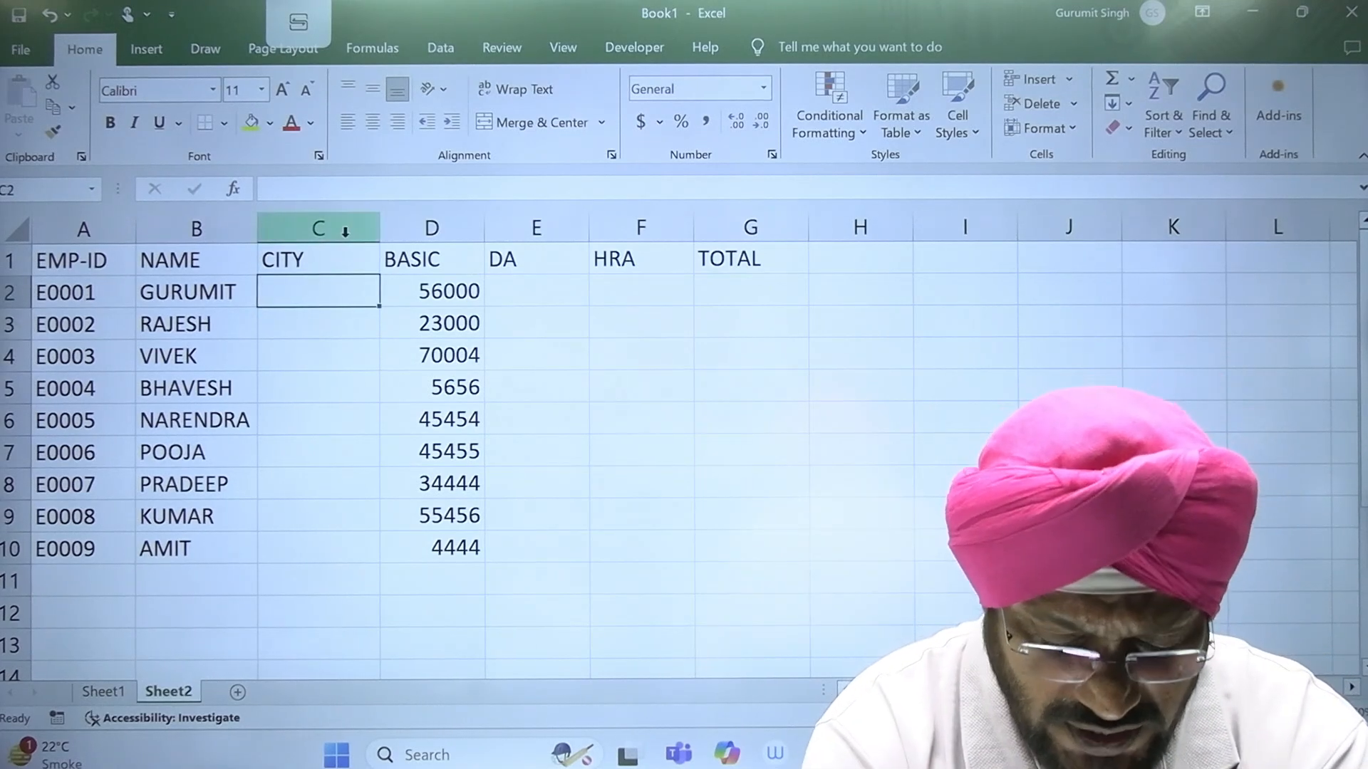
{"action": "type", "text": "DELHI"}
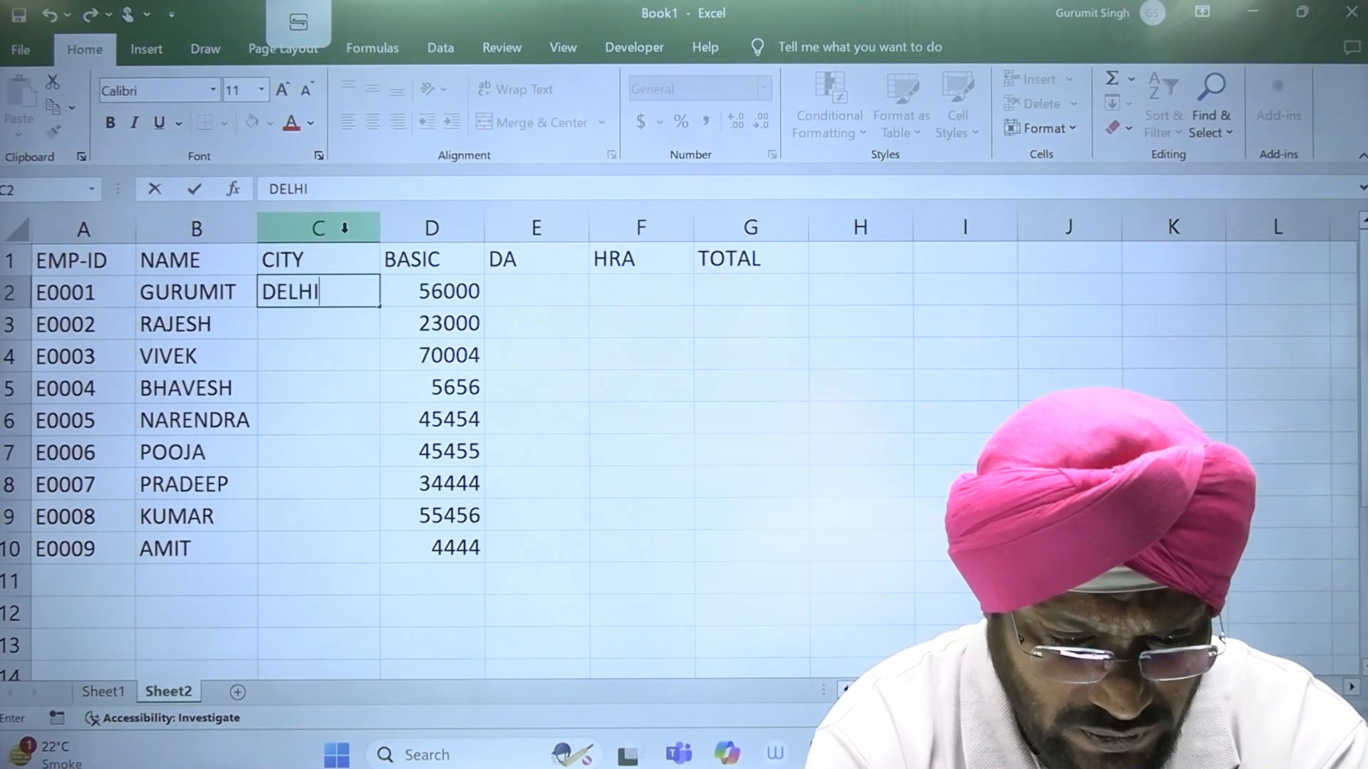
{"action": "key", "text": "Return"}
{"action": "type", "text": "MUMBAI"}
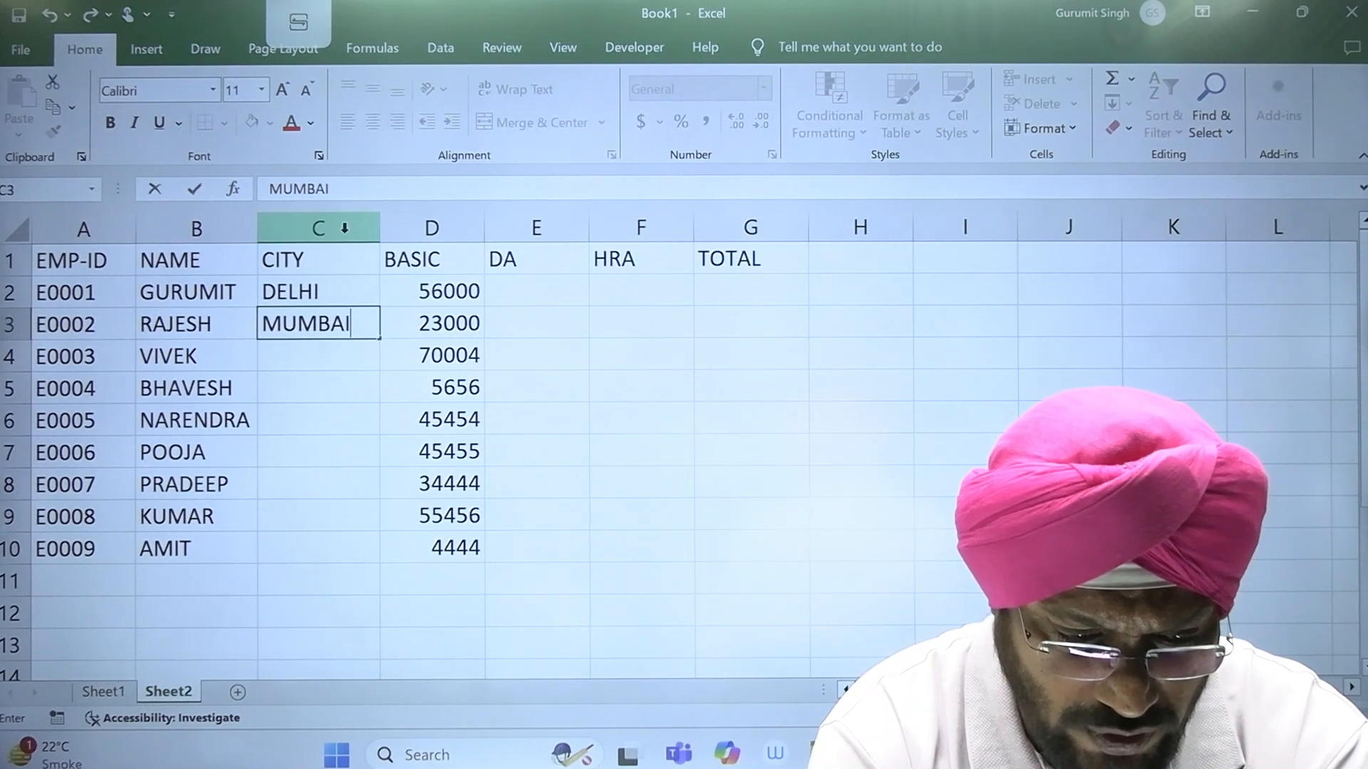
{"action": "key", "text": "Return"}
{"action": "type", "text": "PUEN"}
{"action": "key", "text": "Return"}
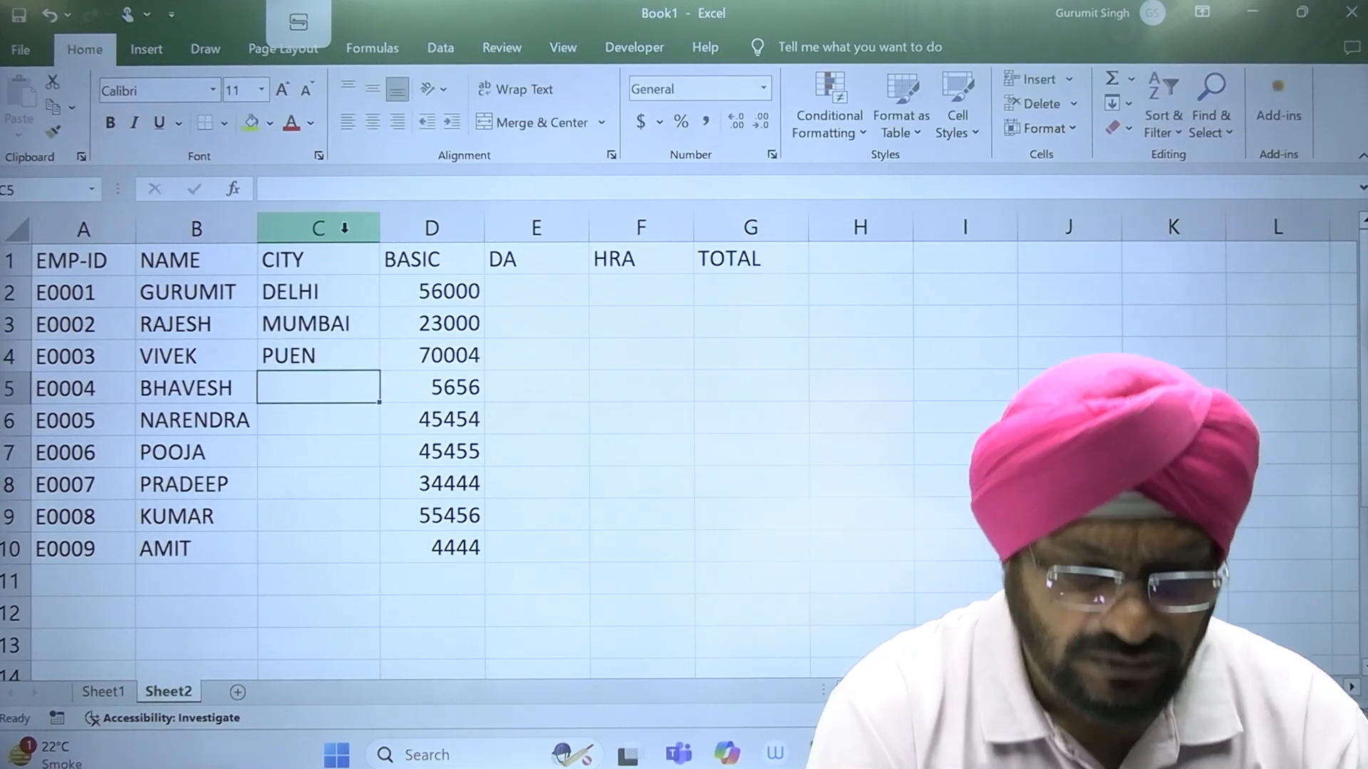
{"action": "key", "text": "Up"}
{"action": "type", "text": "PUNE"}
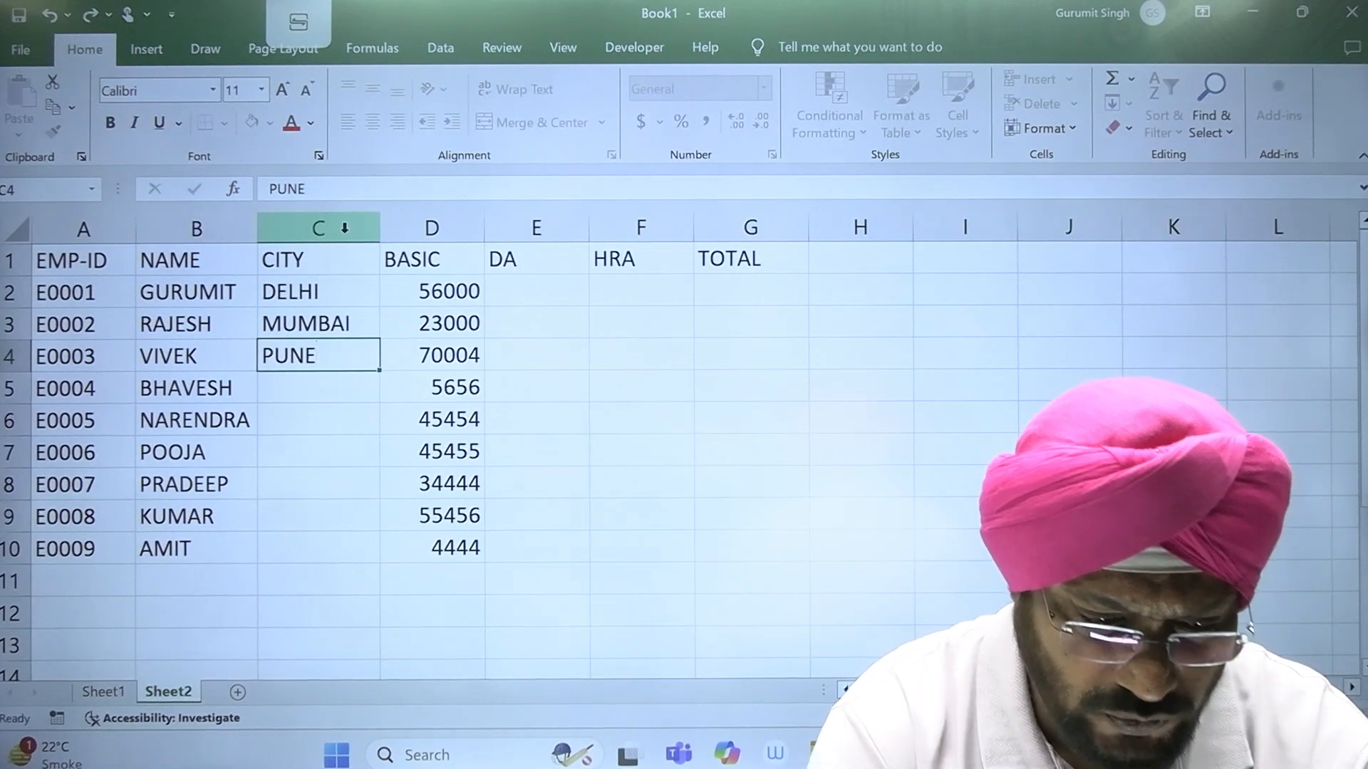
{"action": "key", "text": "Return"}
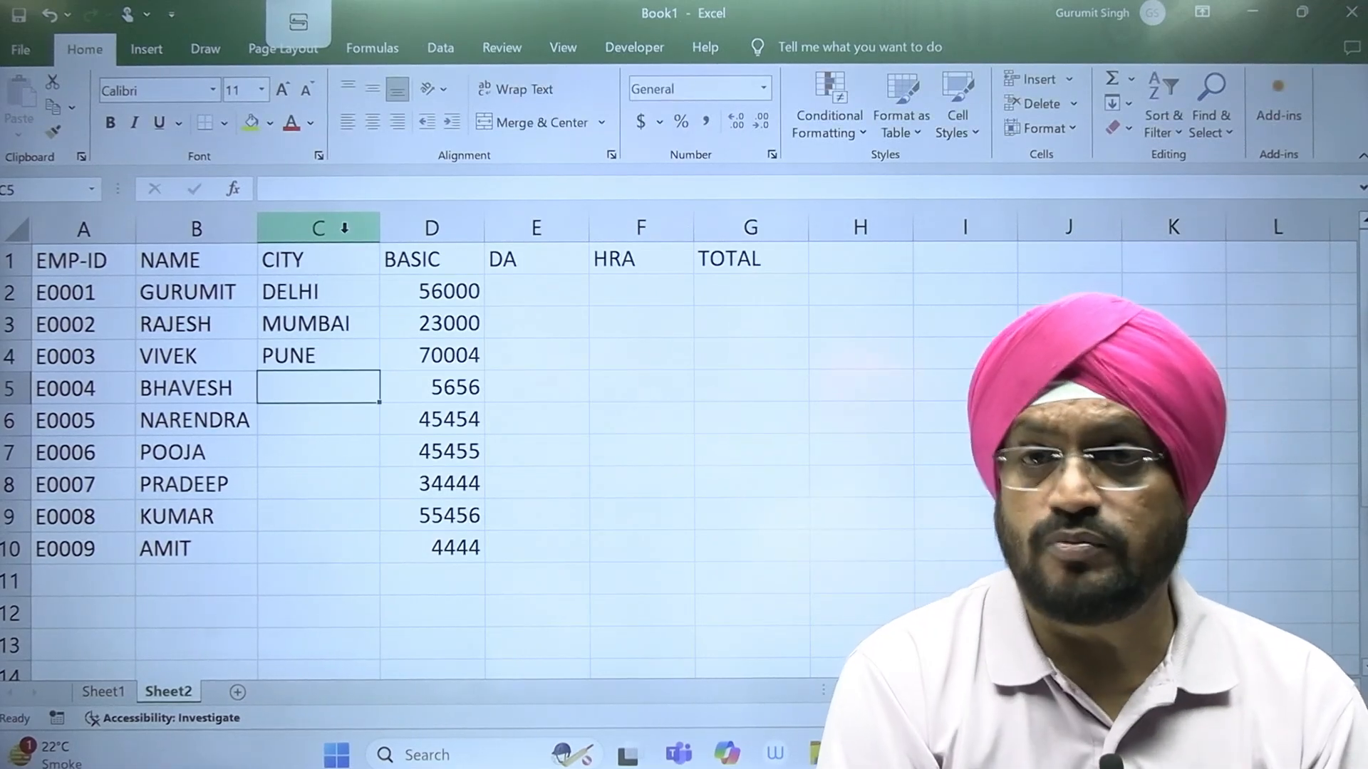
Step: Fill the remaining cities in C5 to C10 with MUMBAI, PUNE, DELHI, DELHI, PUNE and MUMBAI
{"action": "type", "text": "MUMBAI"}
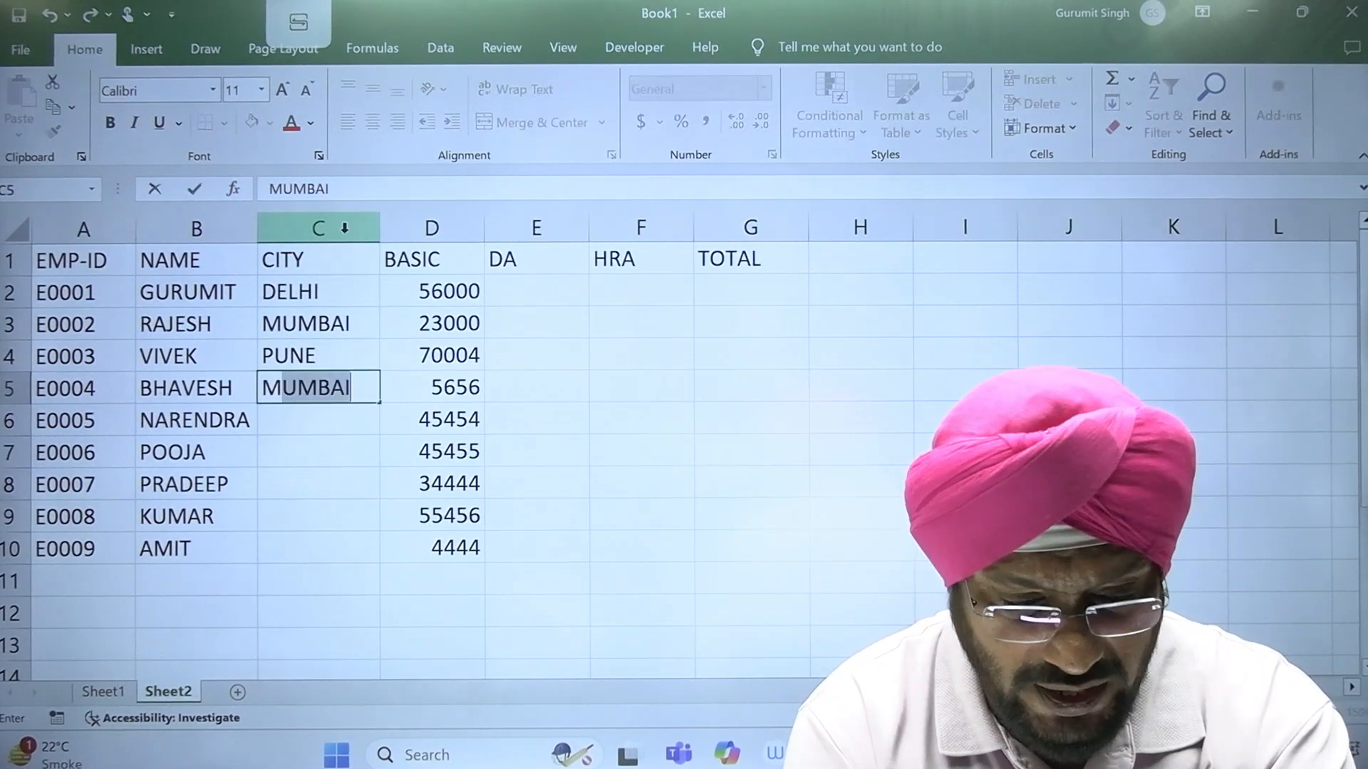
{"action": "key", "text": "Return"}
{"action": "type", "text": "PUNE"}
{"action": "key", "text": "Return"}
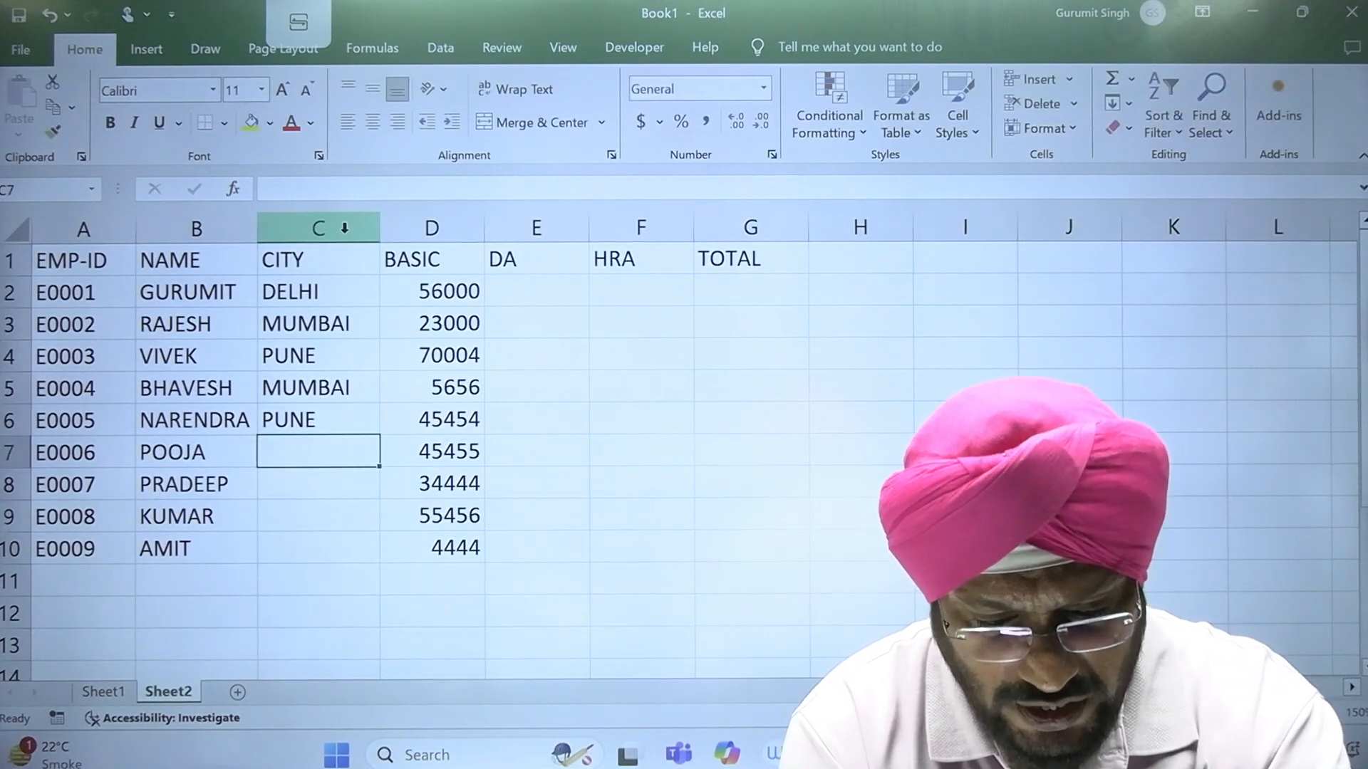
{"action": "type", "text": "DELHI"}
{"action": "key", "text": "Return"}
{"action": "type", "text": "D"}
{"action": "key", "text": "Return"}
{"action": "type", "text": "PUNE"}
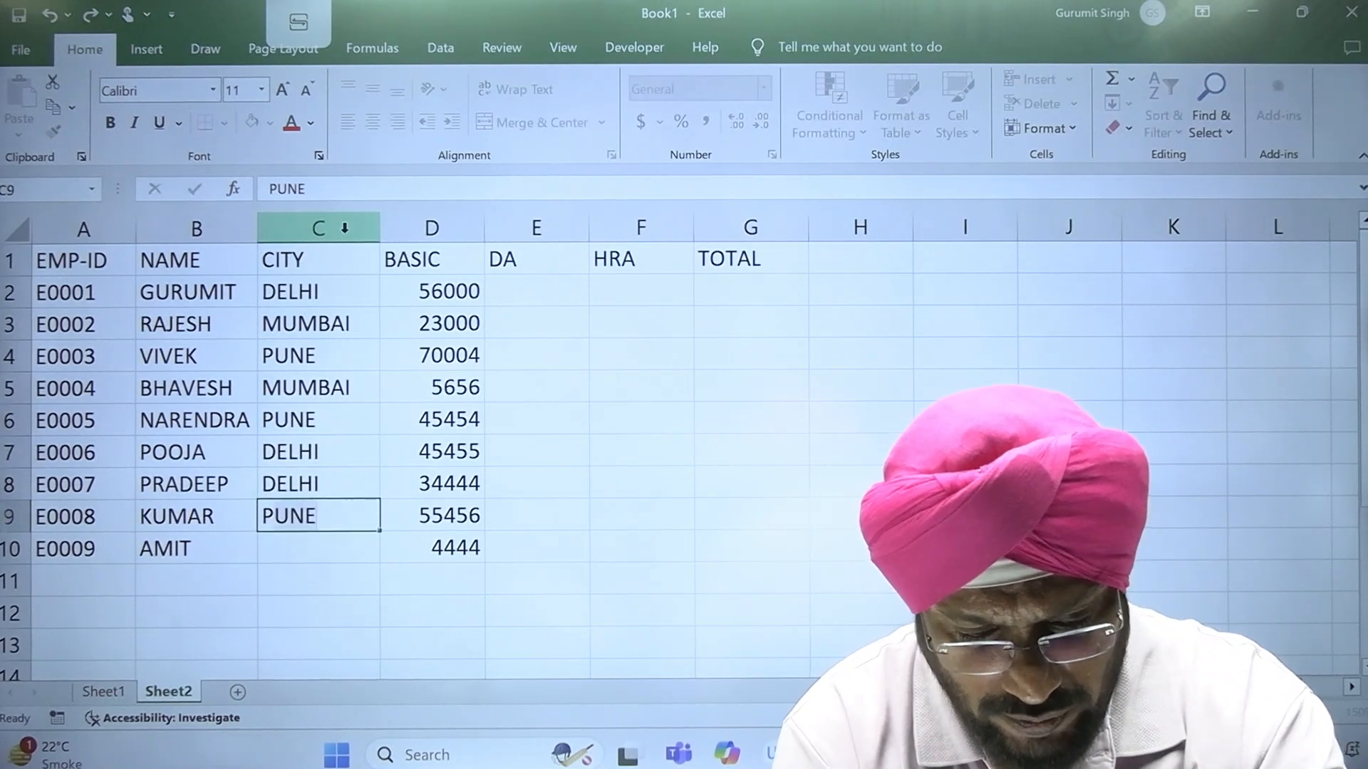
{"action": "key", "text": "Return"}
{"action": "type", "text": "MUMBAI"}
{"action": "key", "text": "ctrl+Return"}
Step: Start a separate city table with the header CITY in I1 and MUMBAI in I2
{"action": "key", "text": "Up"}
{"action": "key", "text": "Up"}
{"action": "key", "text": "Up"}
{"action": "key", "text": "Up"}
{"action": "key", "text": "Up"}
{"action": "key", "text": "Up"}
{"action": "key", "text": "Right"}
{"action": "key", "text": "Right"}
{"action": "key", "text": "Up"}
{"action": "key", "text": "Up"}
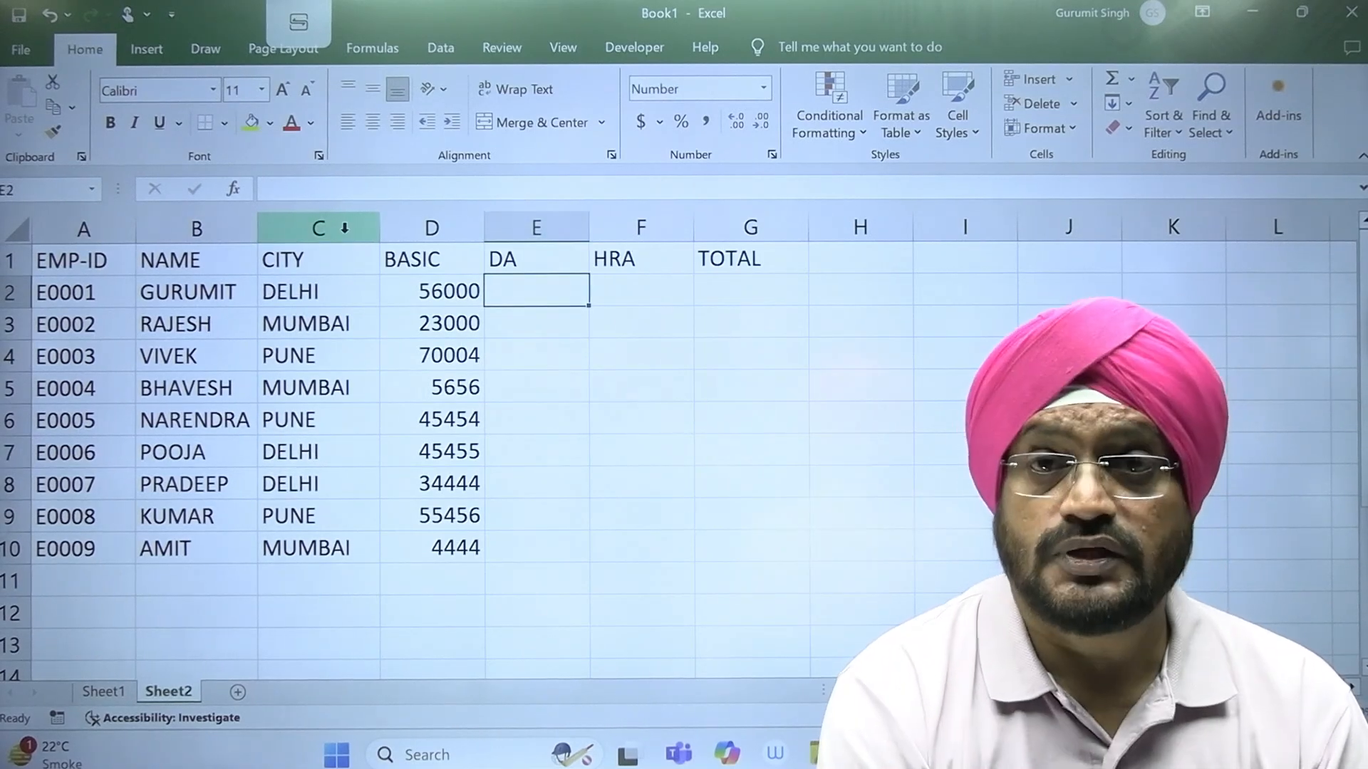
{"action": "key", "text": "Left"}
{"action": "key", "text": "Left"}
{"action": "key", "text": "Right"}
{"action": "key", "text": "Right"}
{"action": "key", "text": "Right"}
{"action": "key", "text": "Right"}
{"action": "key", "text": "Right"}
{"action": "key", "text": "Right"}
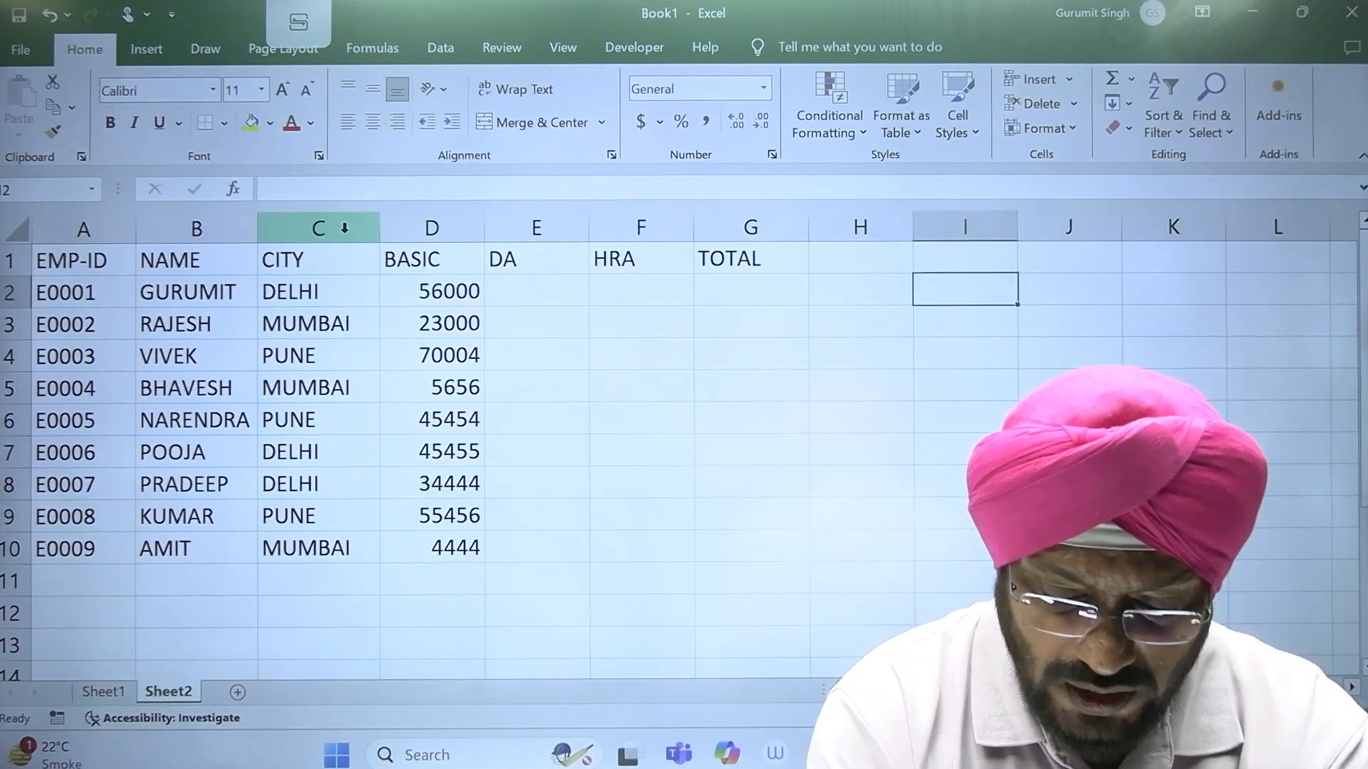
{"action": "key", "text": "Up"}
{"action": "type", "text": "CITY"}
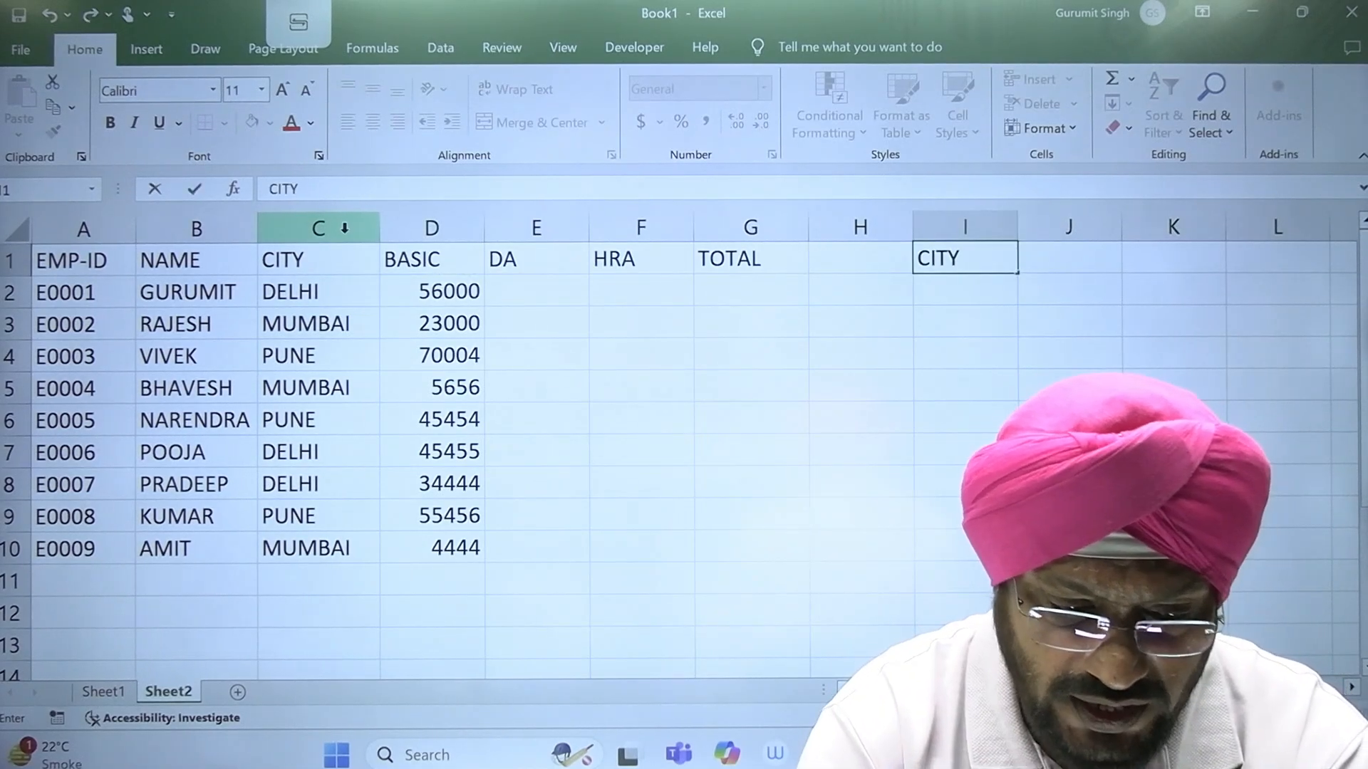
{"action": "key", "text": "Return"}
{"action": "type", "text": "MBAI"}
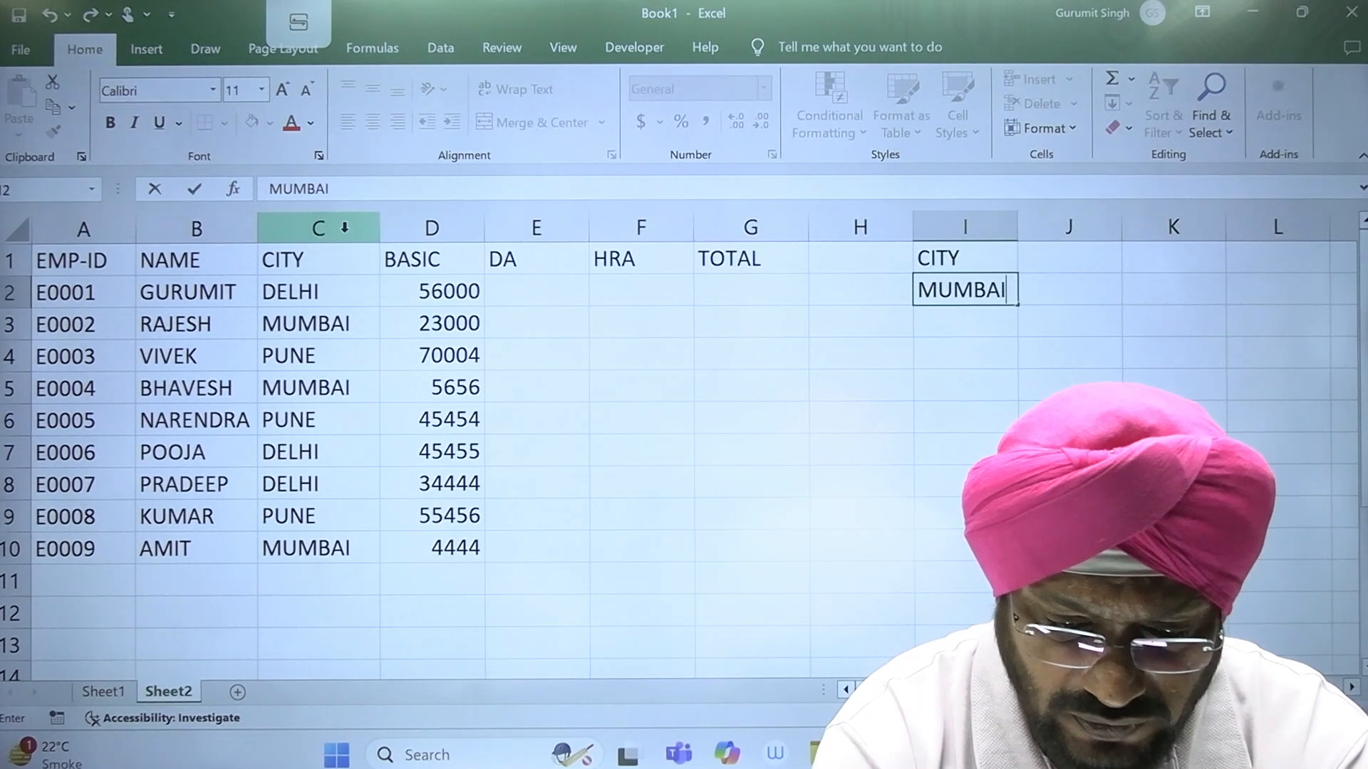
Step: Add the headers DA in J1 and HRA in K1 to the city table
{"action": "key", "text": "Tab"}
{"action": "key", "text": "Up"}
{"action": "type", "text": "DA"}
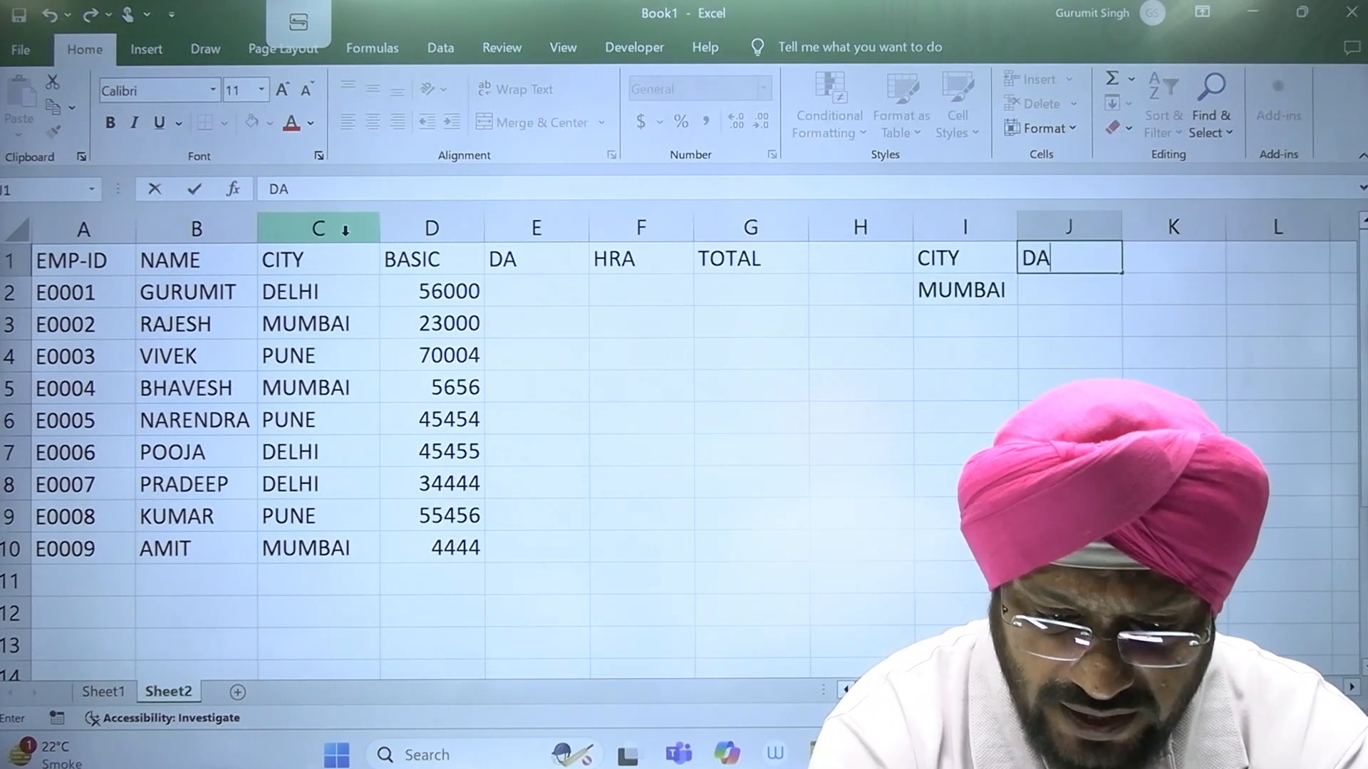
{"action": "key", "text": "Tab"}
{"action": "type", "text": "HRA"}
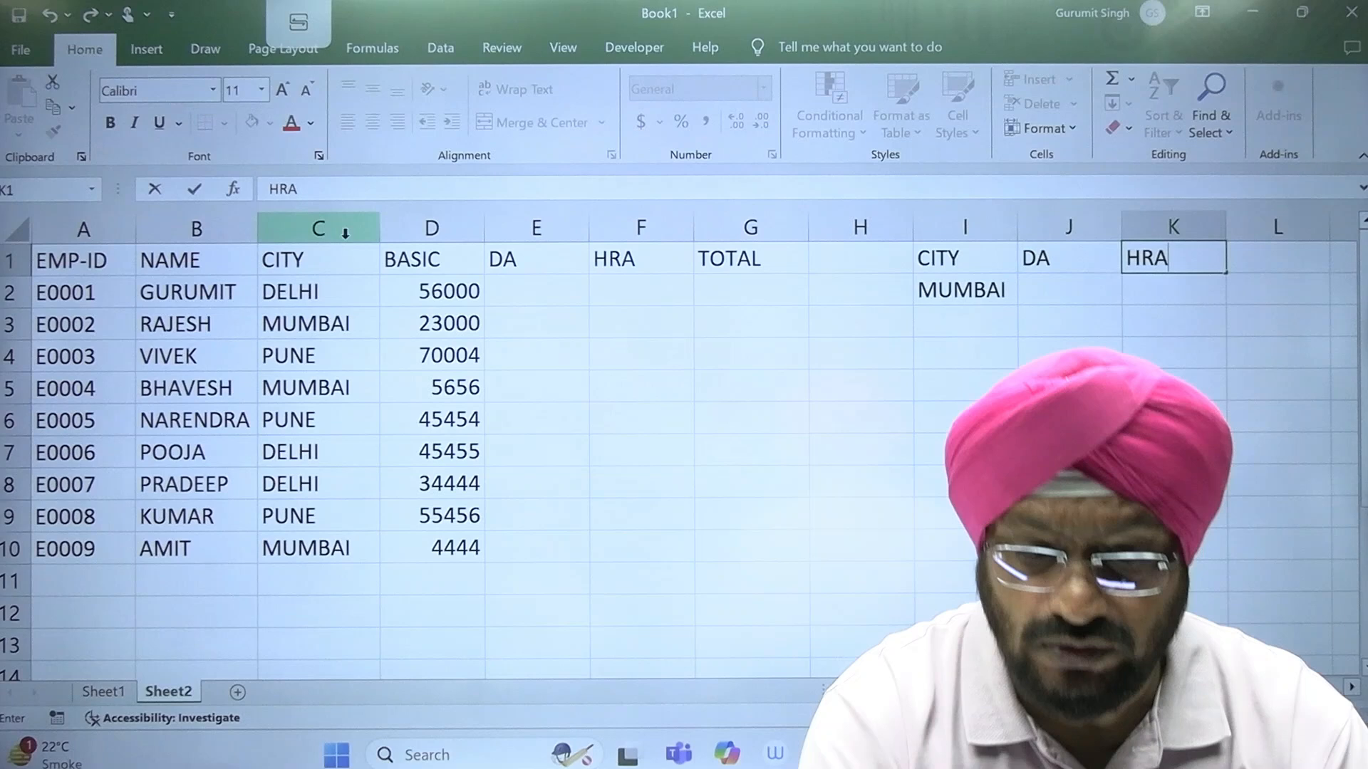
{"action": "key", "text": "Down"}
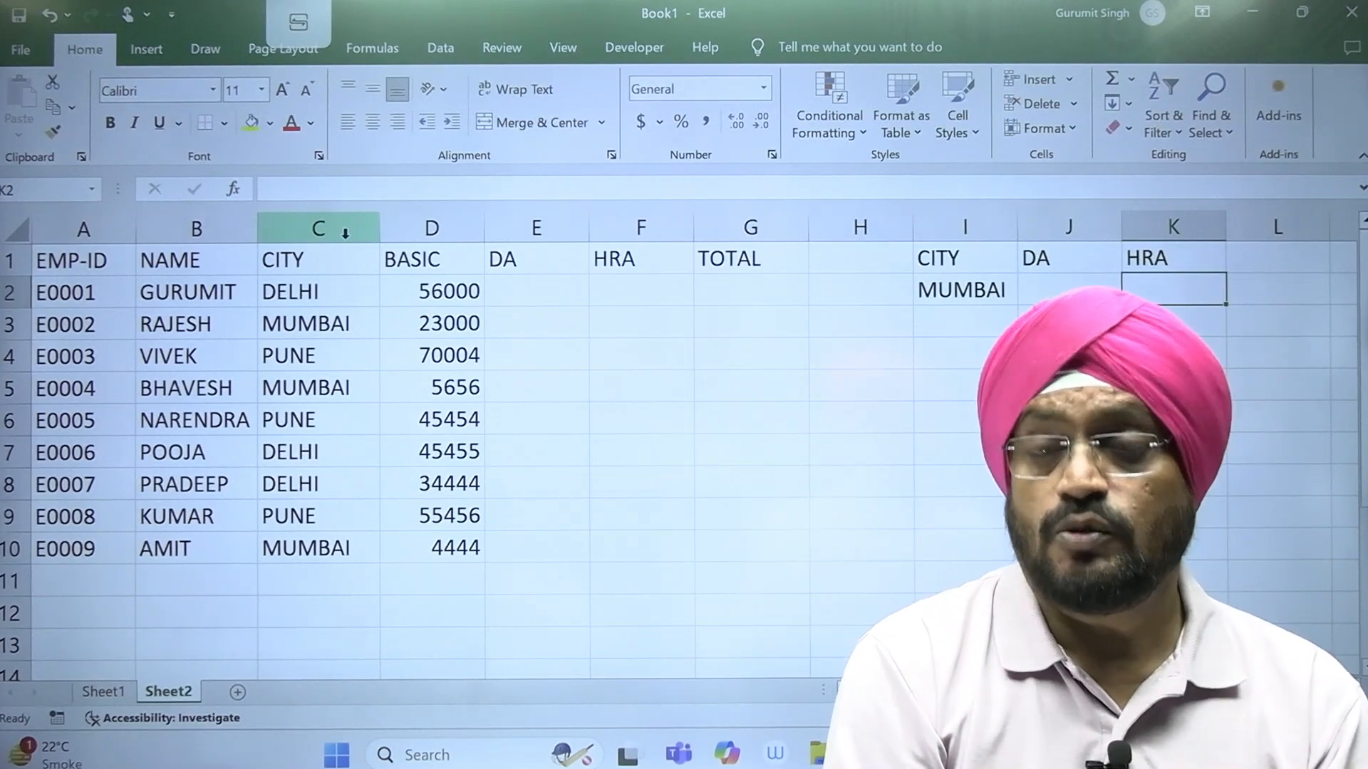
Step: Enter MUMBAI's rates in the city table: DA 50% in J2 and HRA 10% in K2
{"action": "key", "text": "Left"}
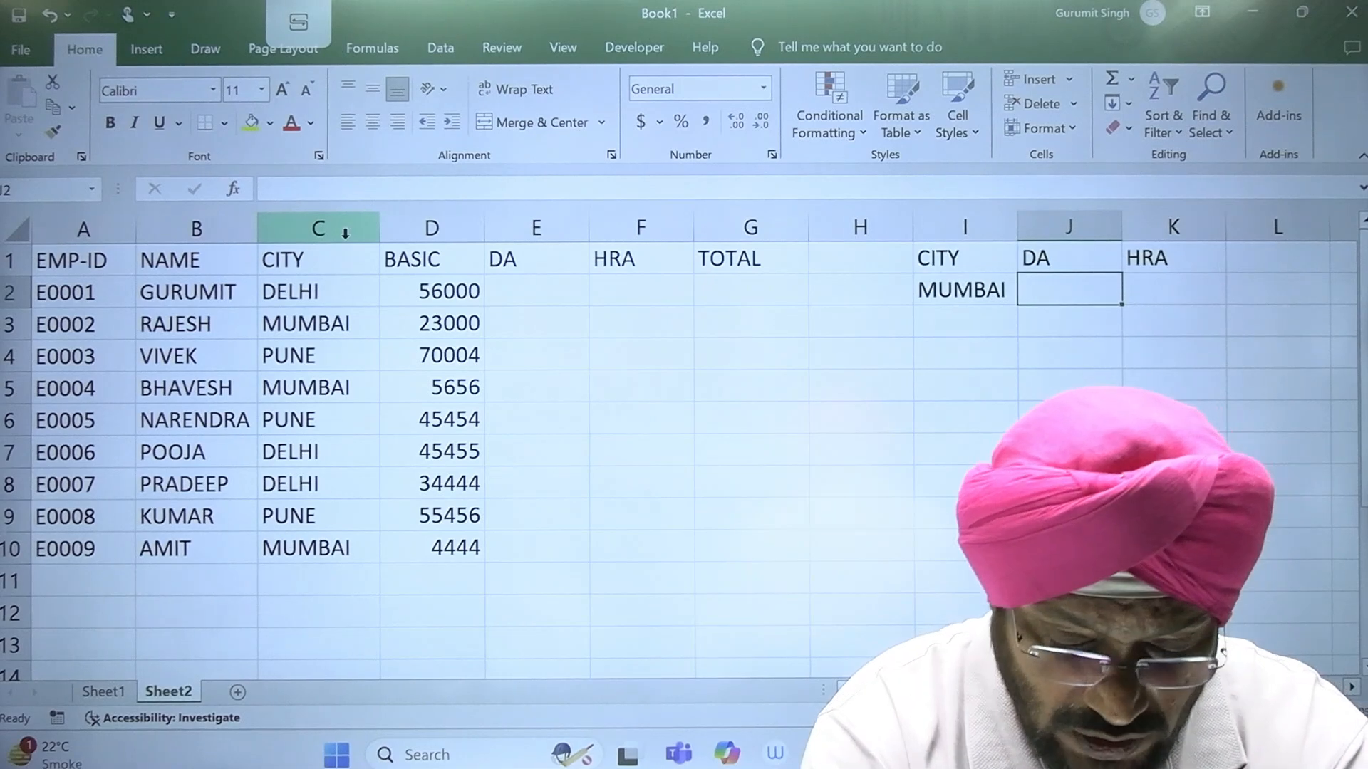
{"action": "type", "text": "50%"}
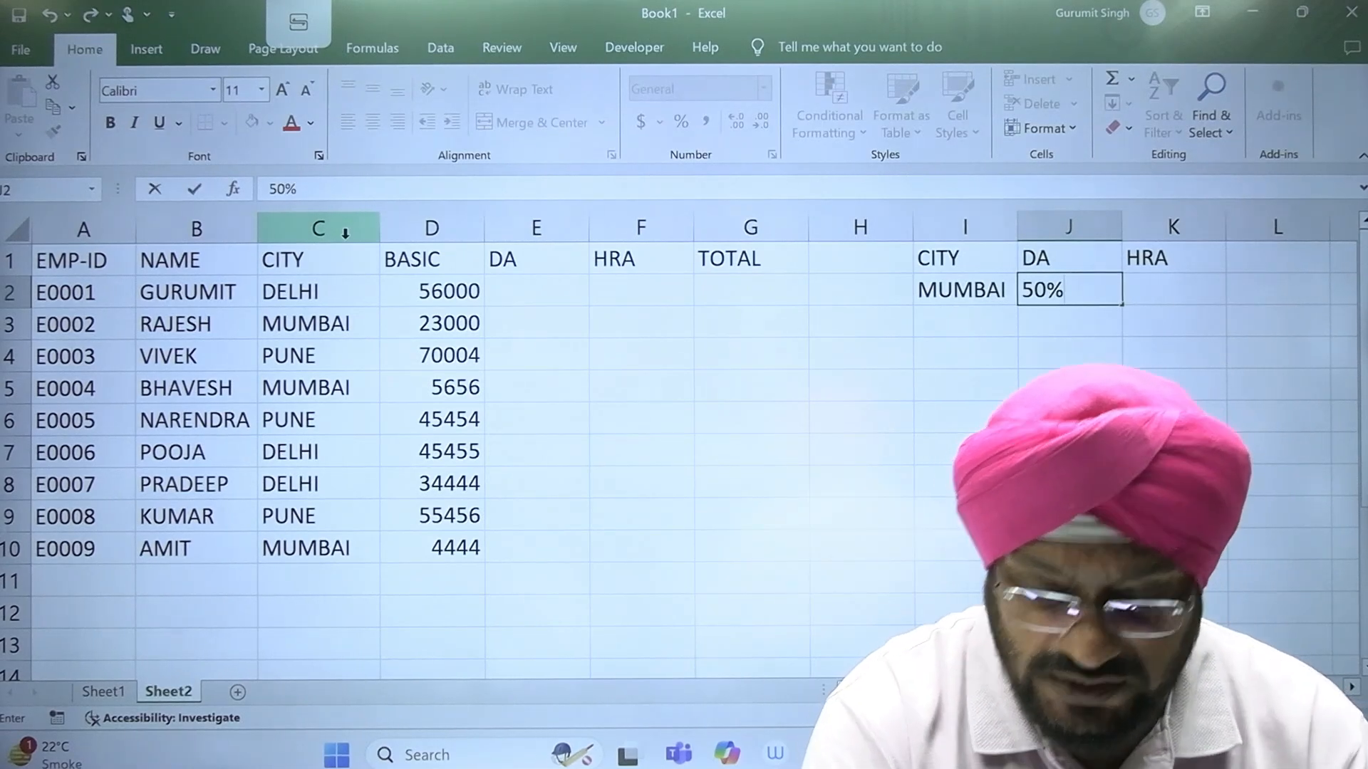
{"action": "key", "text": "Return"}
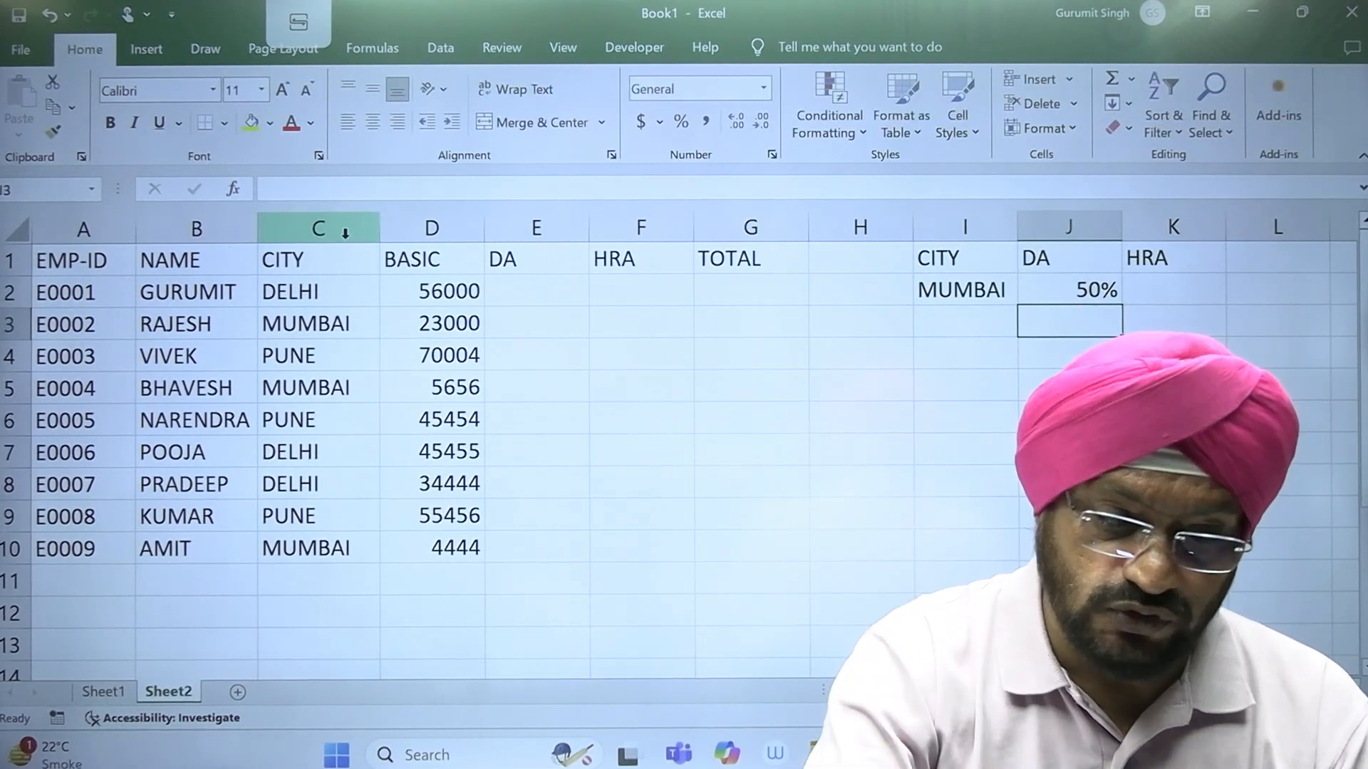
{"action": "left_click", "coordinate": [402, 293]}
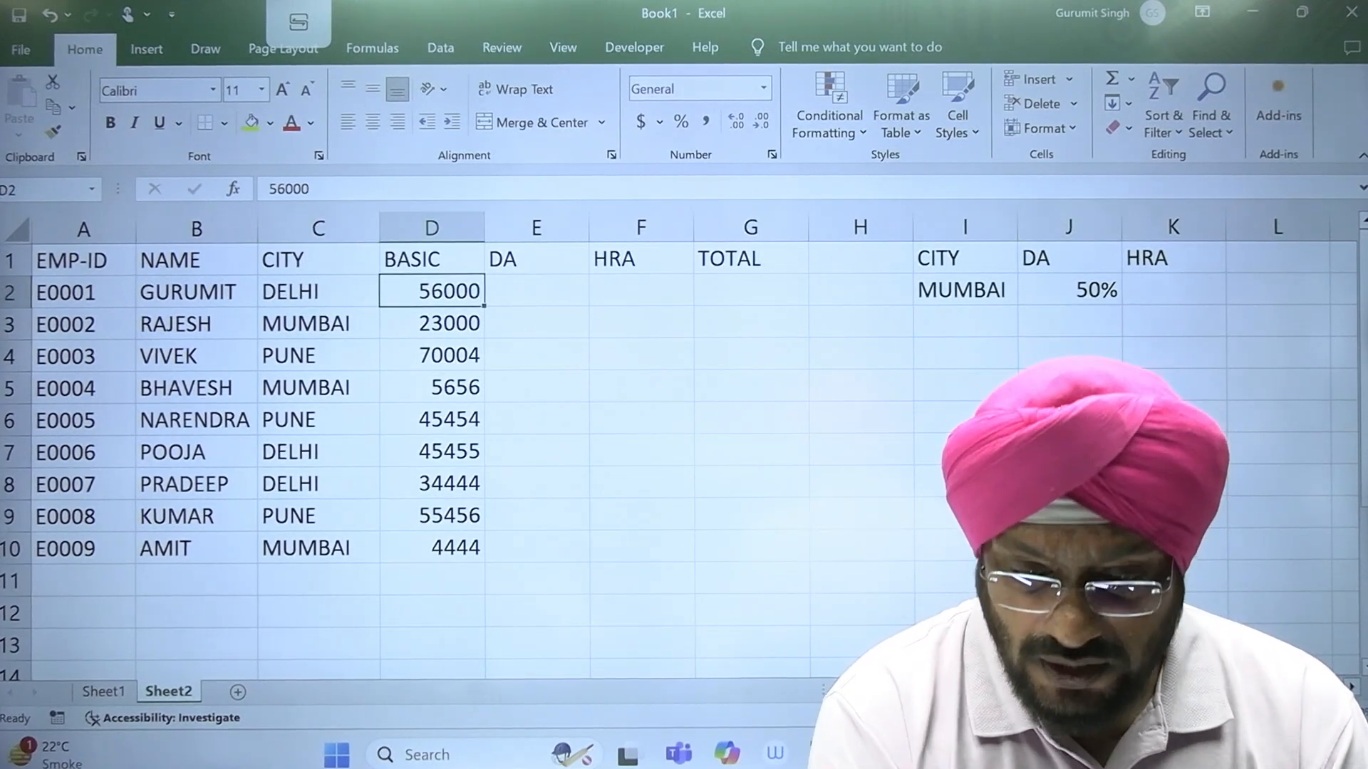
{"action": "left_click", "coordinate": [1173, 297]}
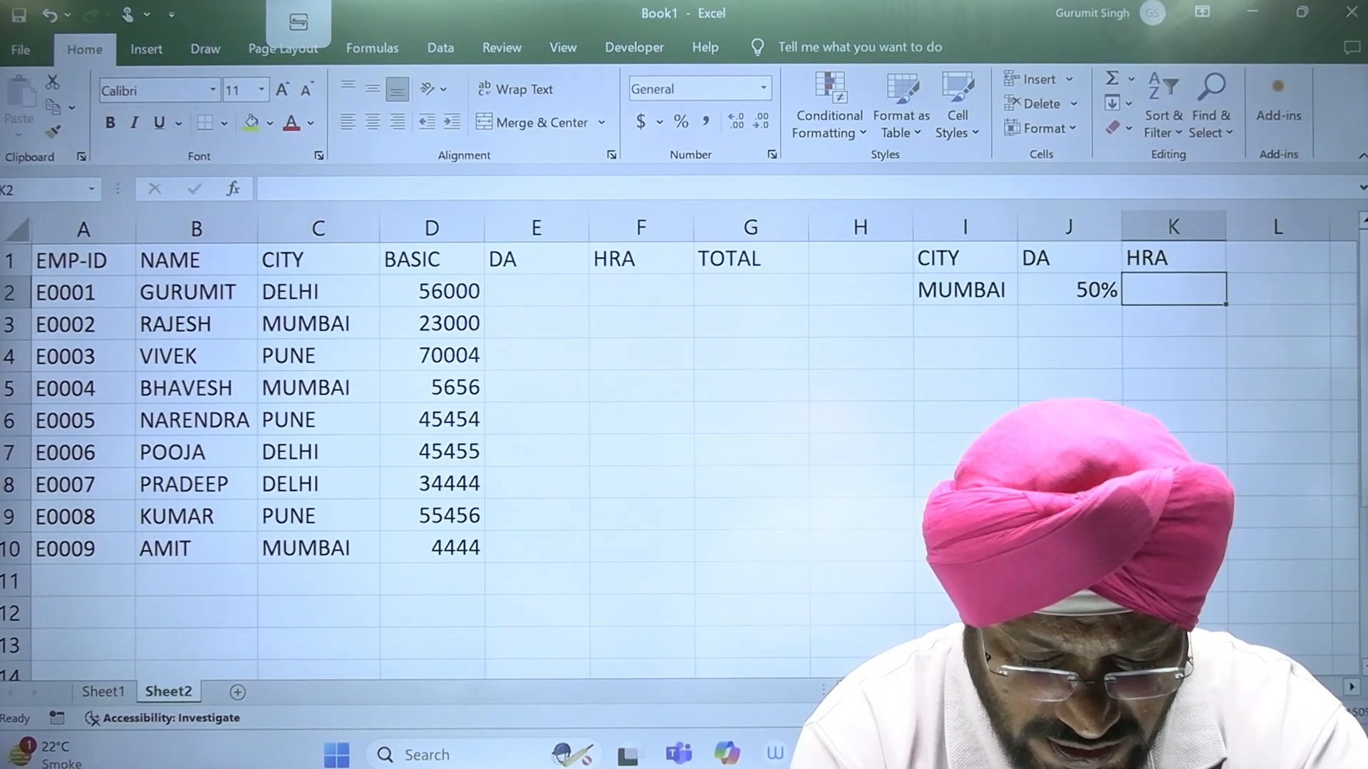
{"action": "type", "text": "10"}
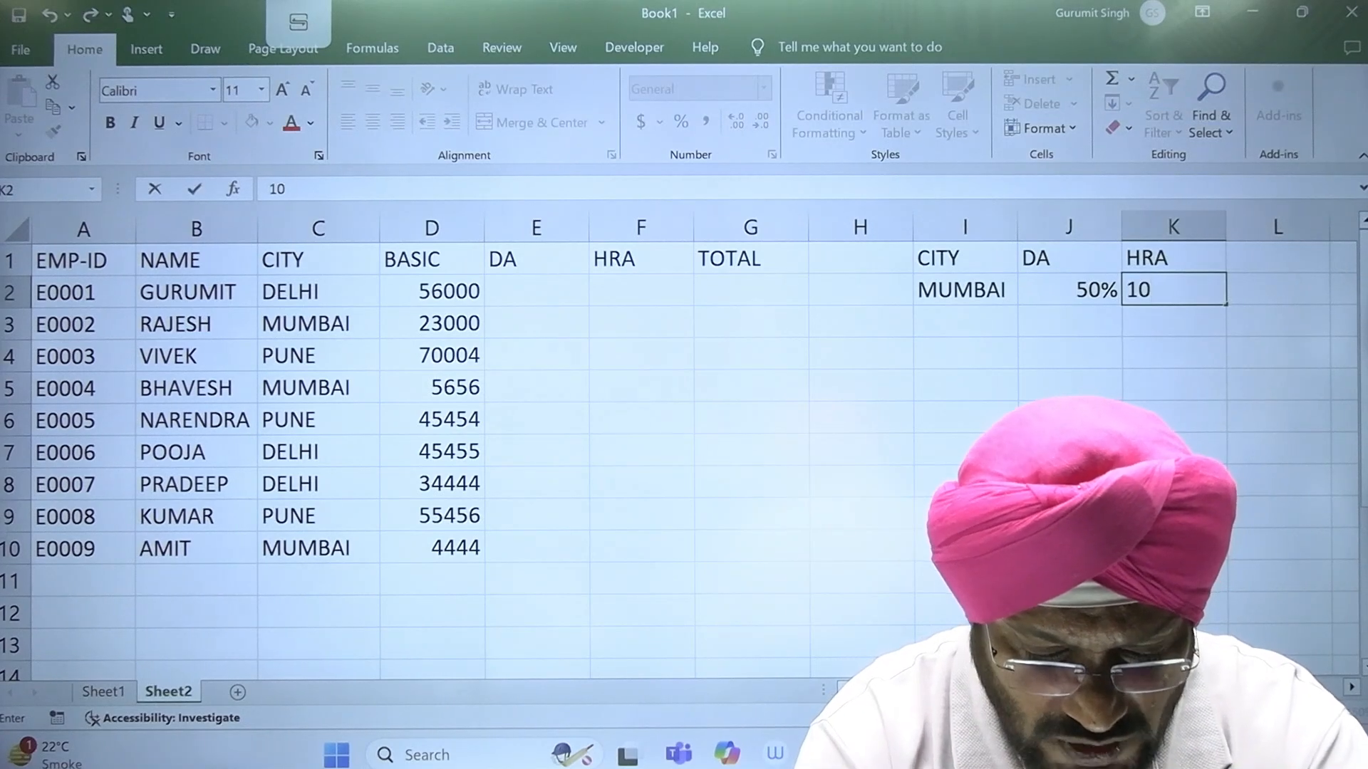
{"action": "type", "text": "%"}
{"action": "key", "text": "Return"}
Step: Add DELHI in I3 of the city table with DA 25% and HRA 5%
{"action": "key", "text": "Left"}
{"action": "key", "text": "Left"}
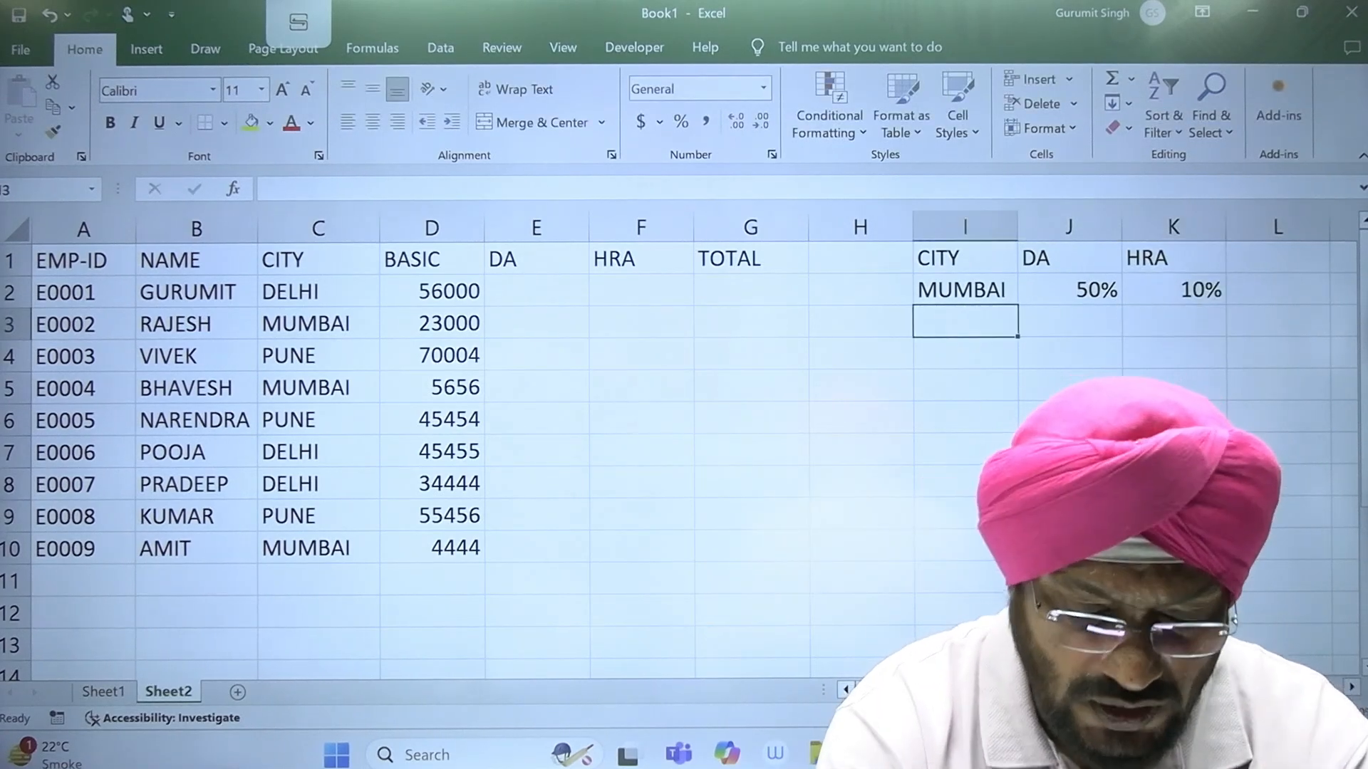
{"action": "type", "text": "DELHI"}
{"action": "key", "text": "Tab"}
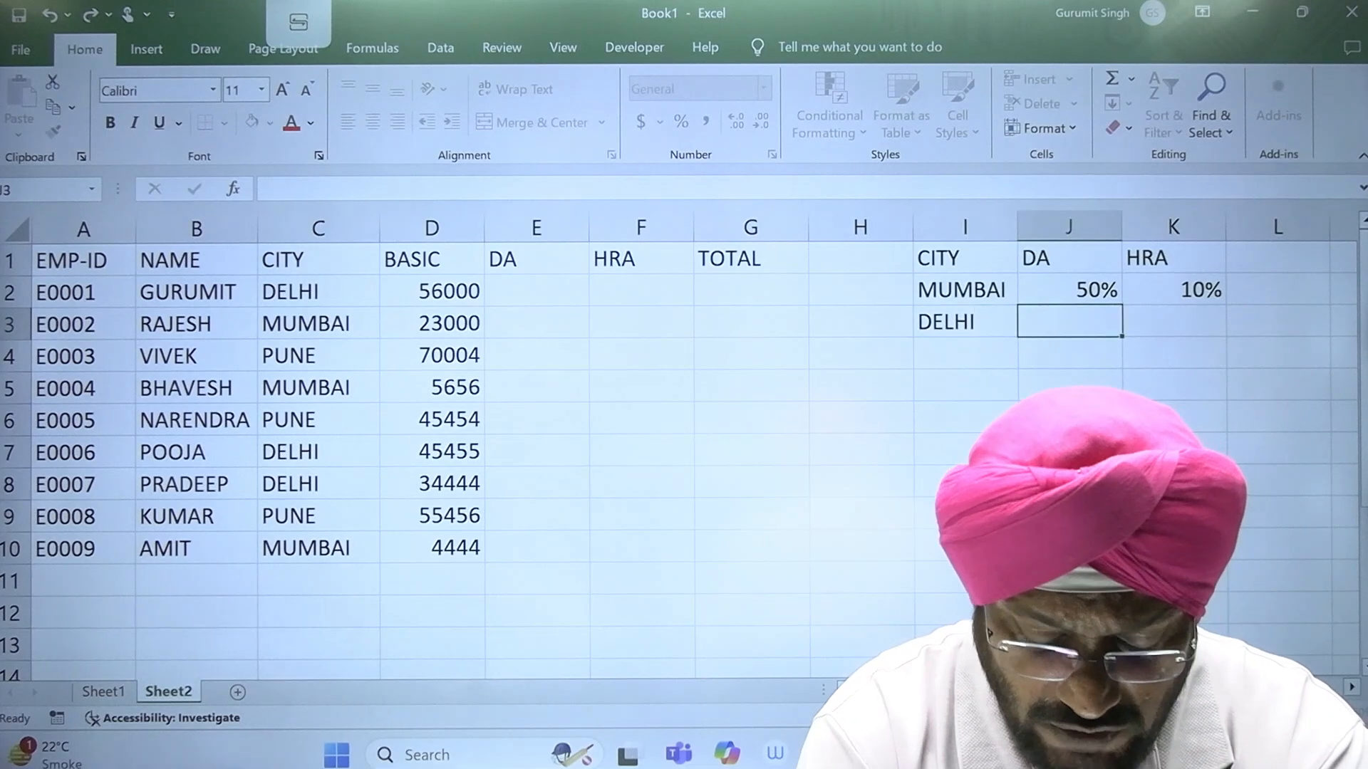
{"action": "type", "text": "25%"}
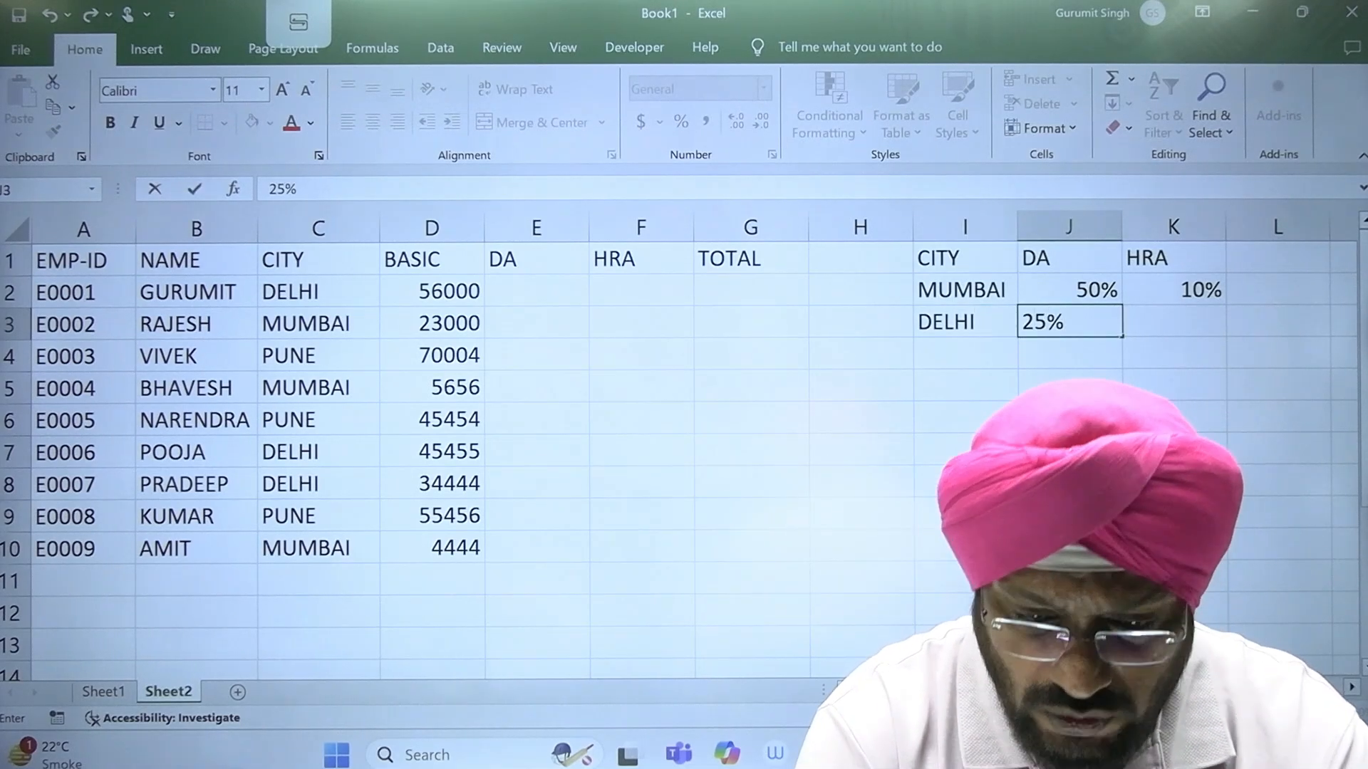
{"action": "key", "text": "Tab"}
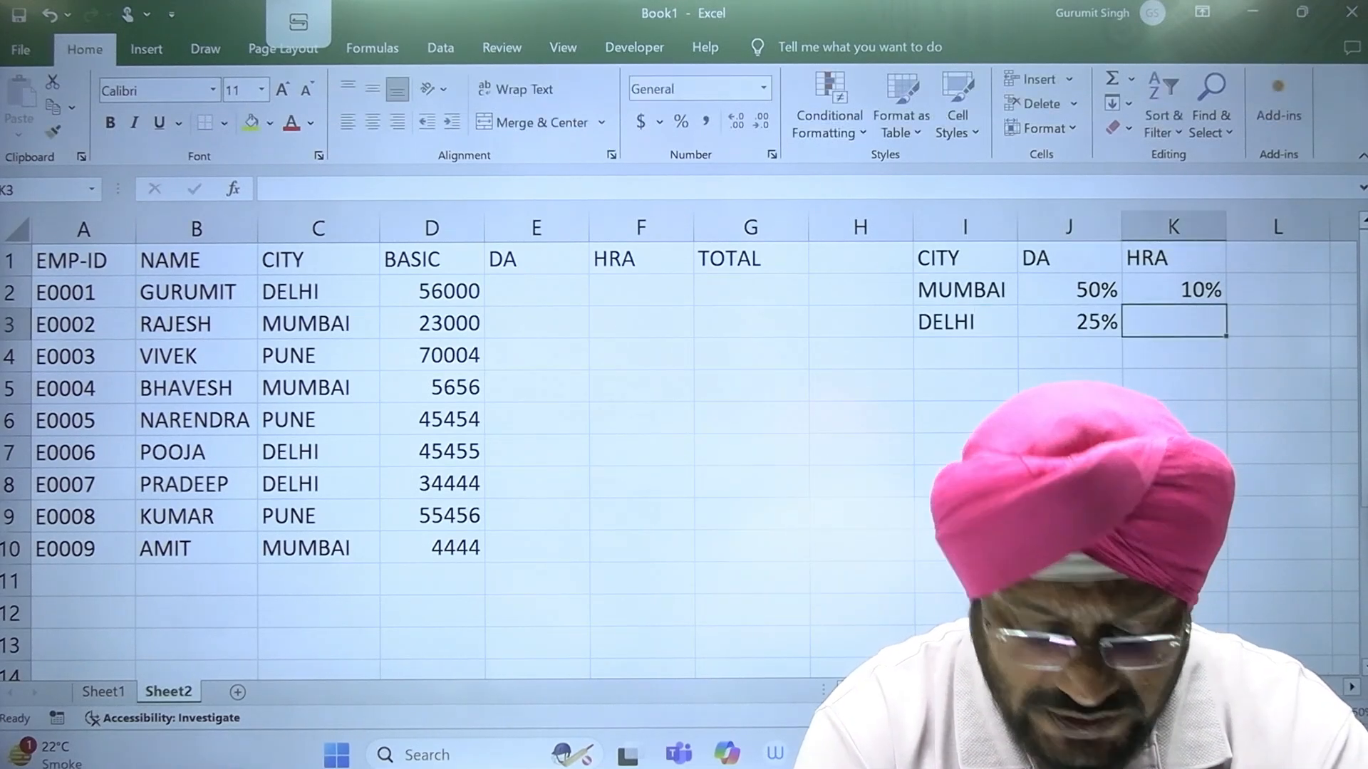
{"action": "type", "text": "5%"}
{"action": "key", "text": "Return"}
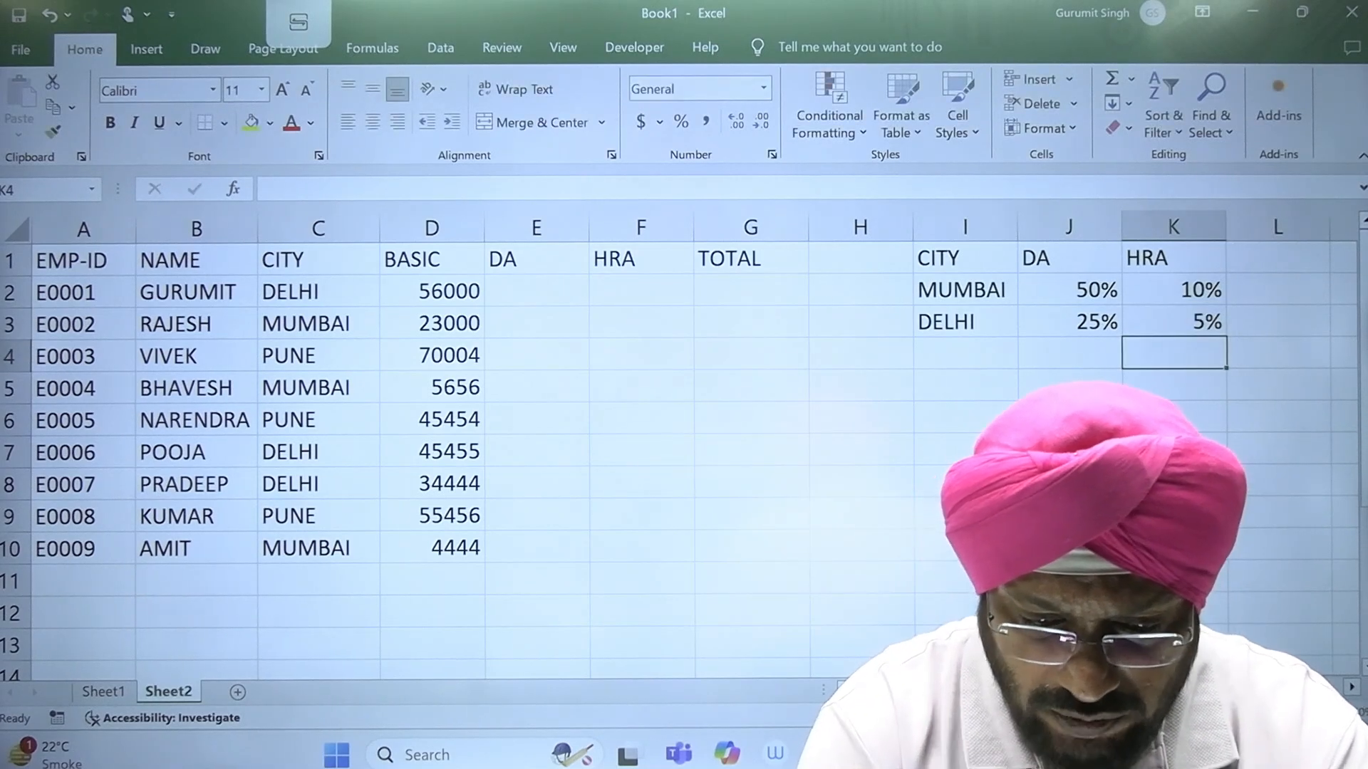
Step: Add PUNE in I4 of the city table with DA 10% and HRA 2%
{"action": "type", "text": "PUNE"}
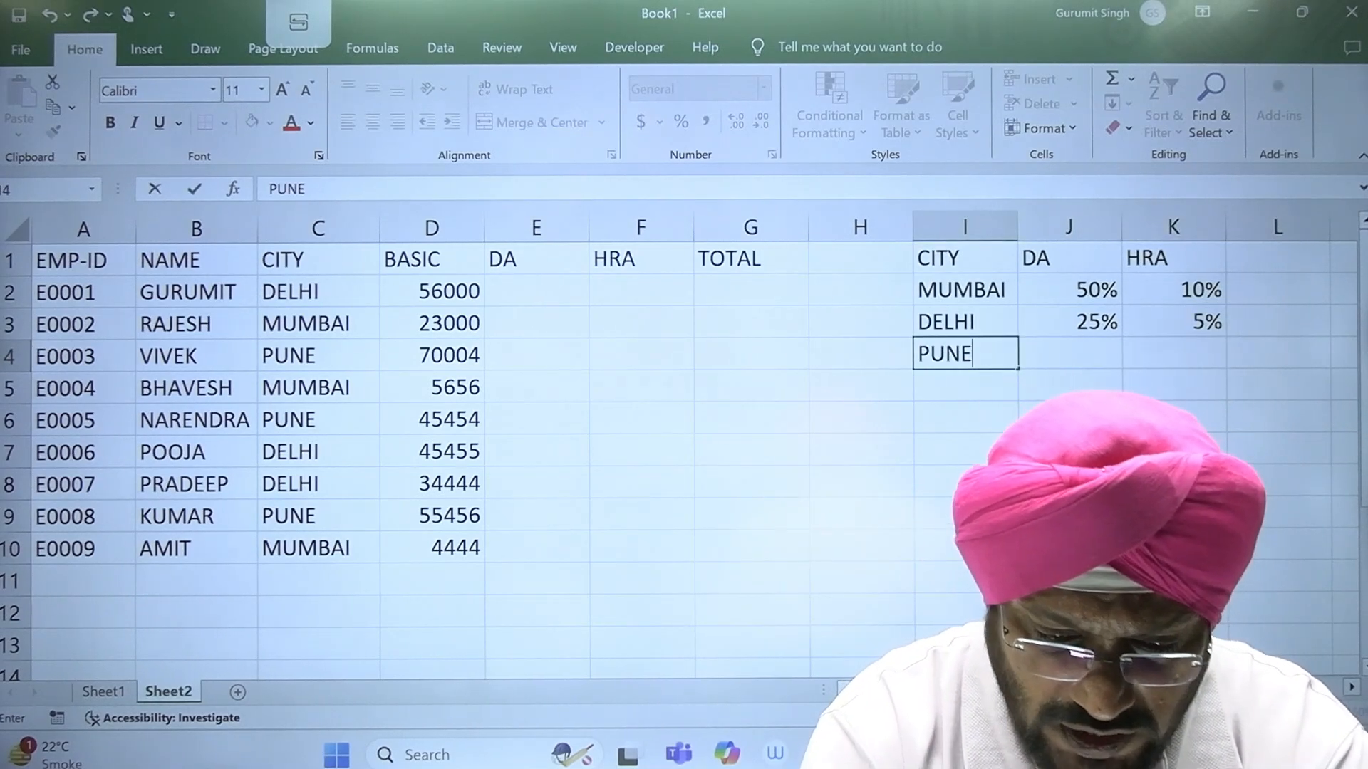
{"action": "key", "text": "Tab"}
{"action": "type", "text": "10"}
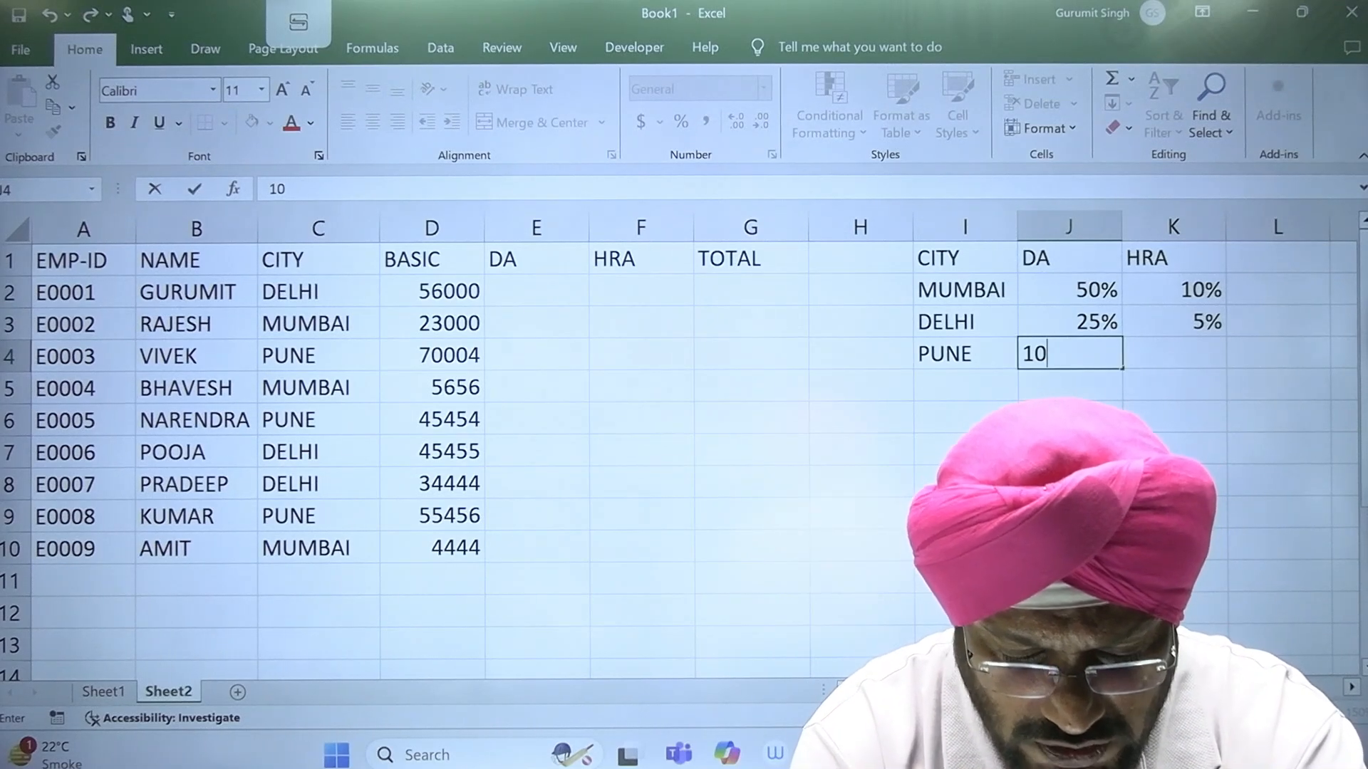
{"action": "key", "text": "Tab"}
{"action": "type", "text": "2"}
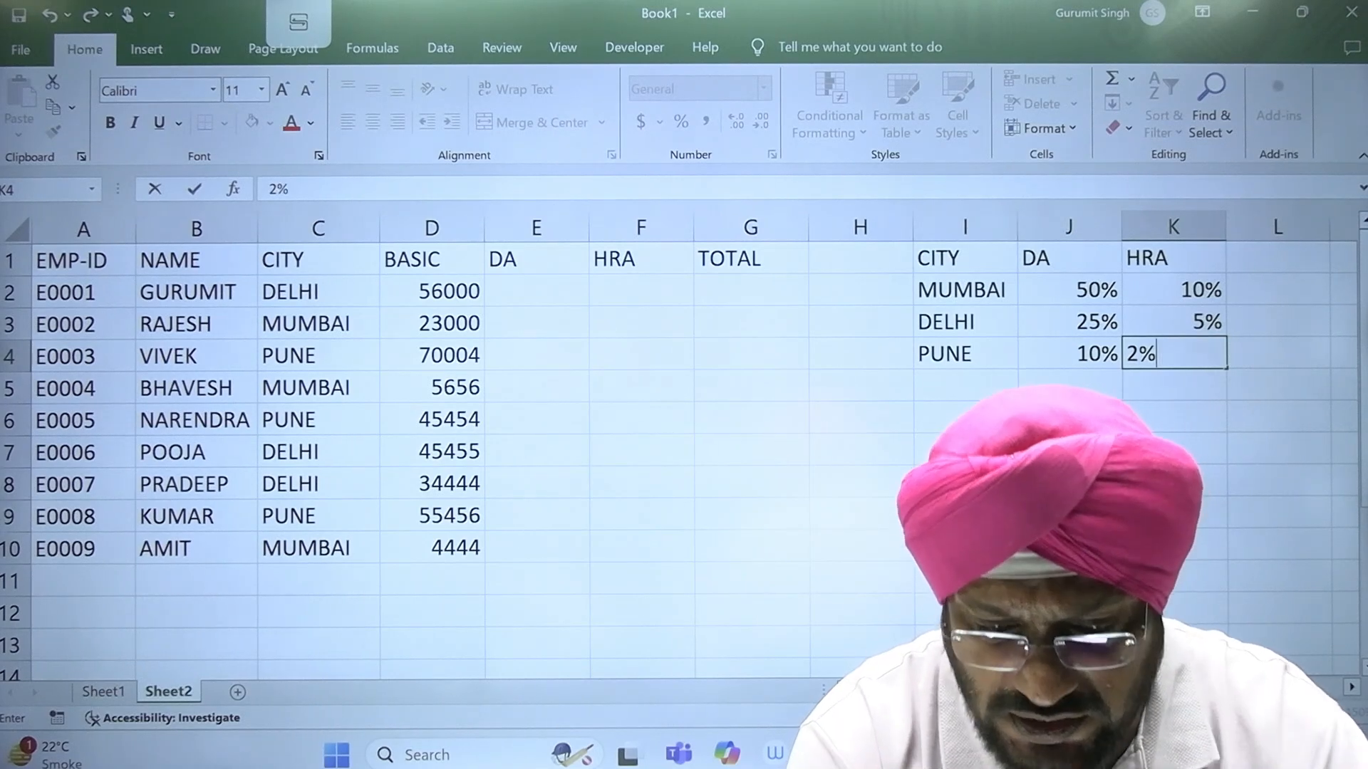
{"action": "type", "text": "%"}
{"action": "key", "text": "Return"}
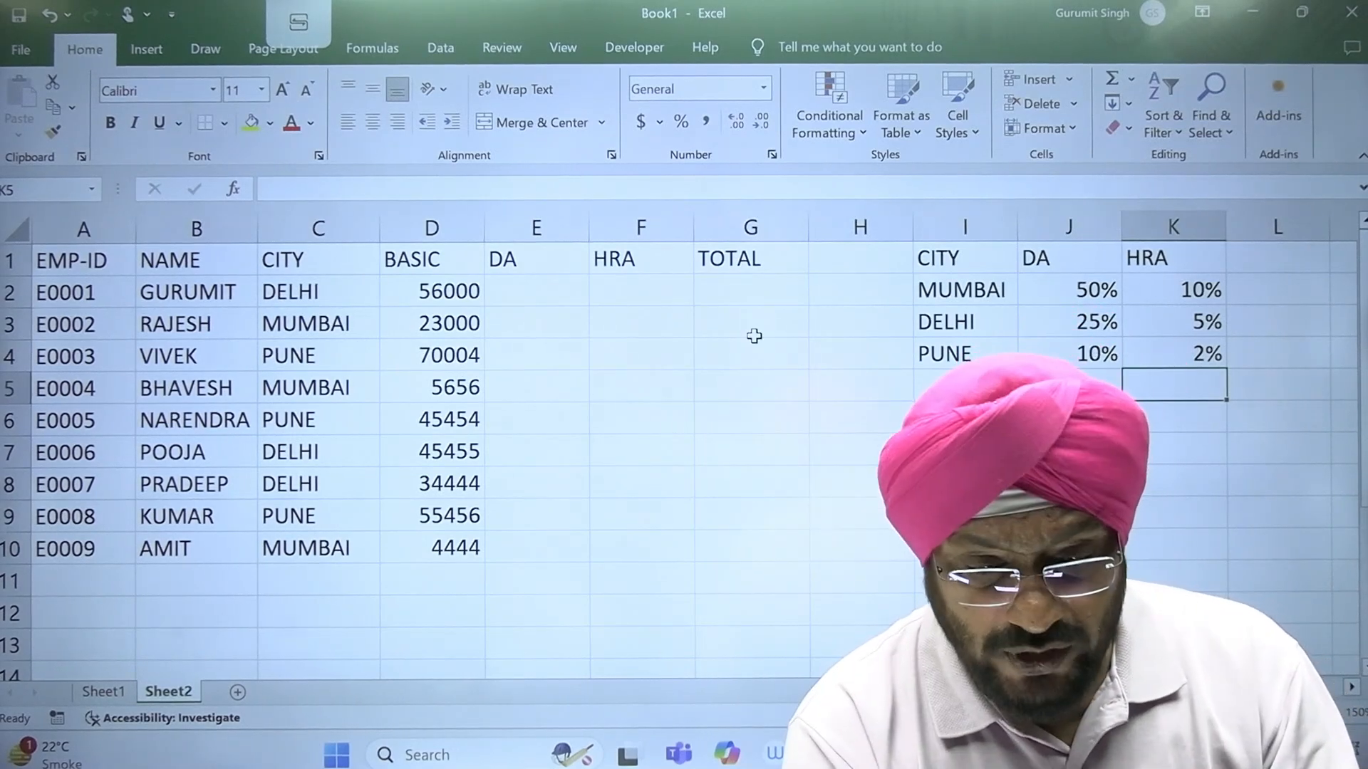
Step: Begin a VLOOKUP formula in E2 with C2 as the lookup value and the absolute range $I$2:$K$4 as the table array
{"action": "left_click", "coordinate": [551, 285]}
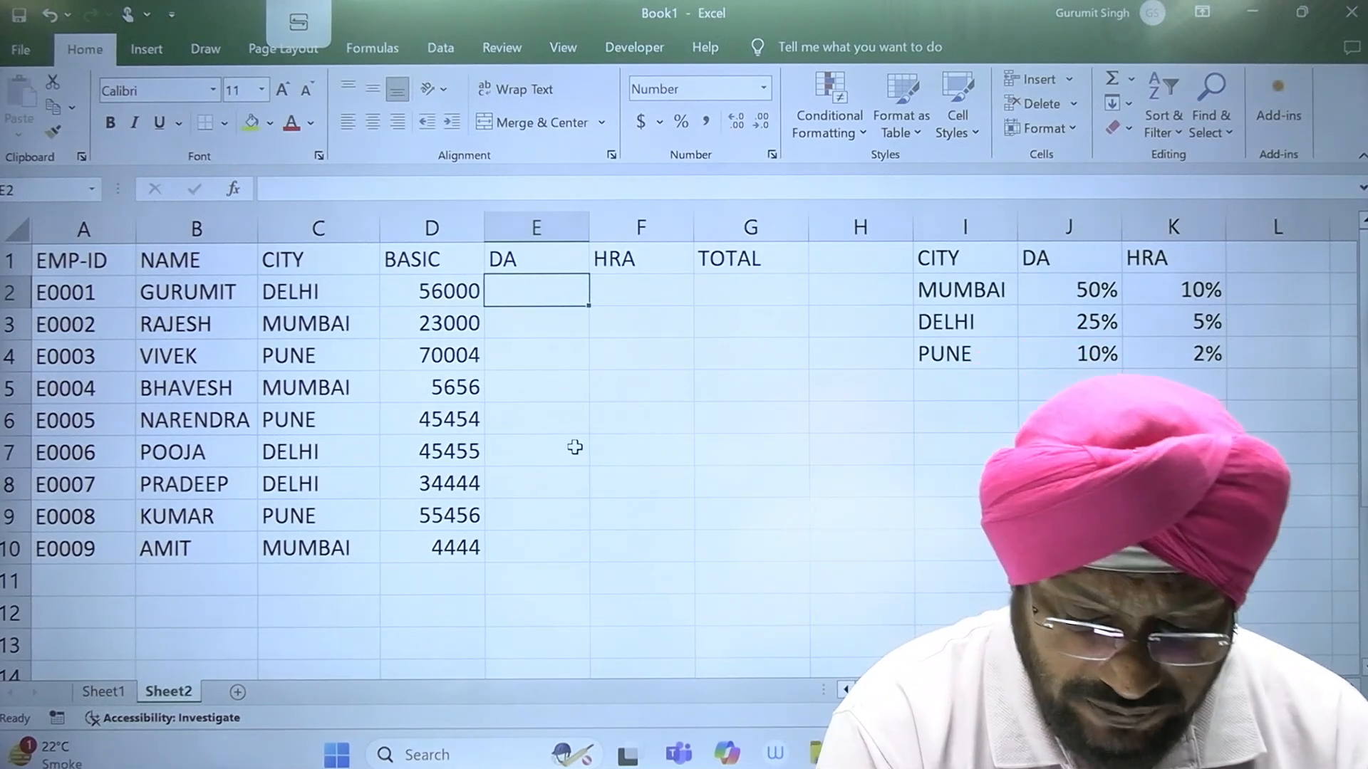
{"action": "type", "text": "=V"}
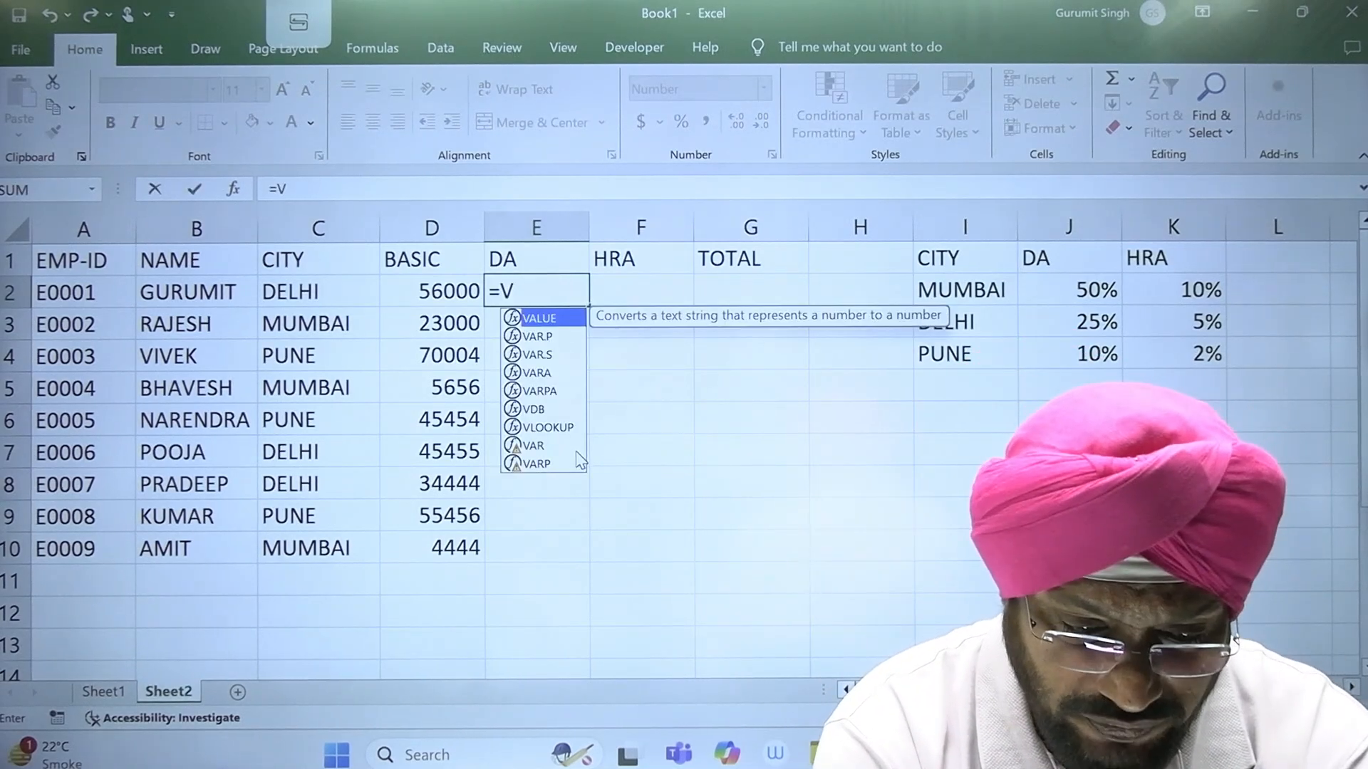
{"action": "type", "text": "LOOKUP("}
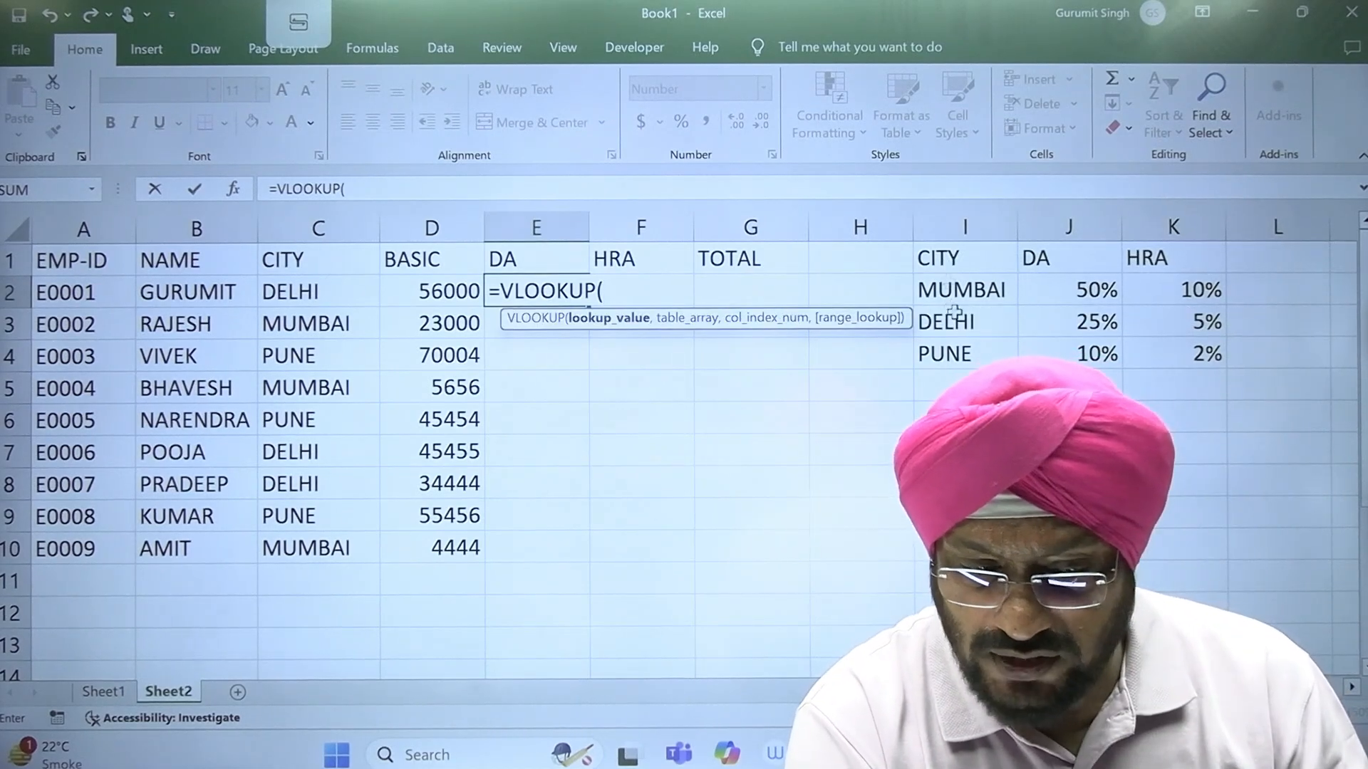
{"action": "left_click", "coordinate": [287, 292]}
{"action": "type", "text": ","}
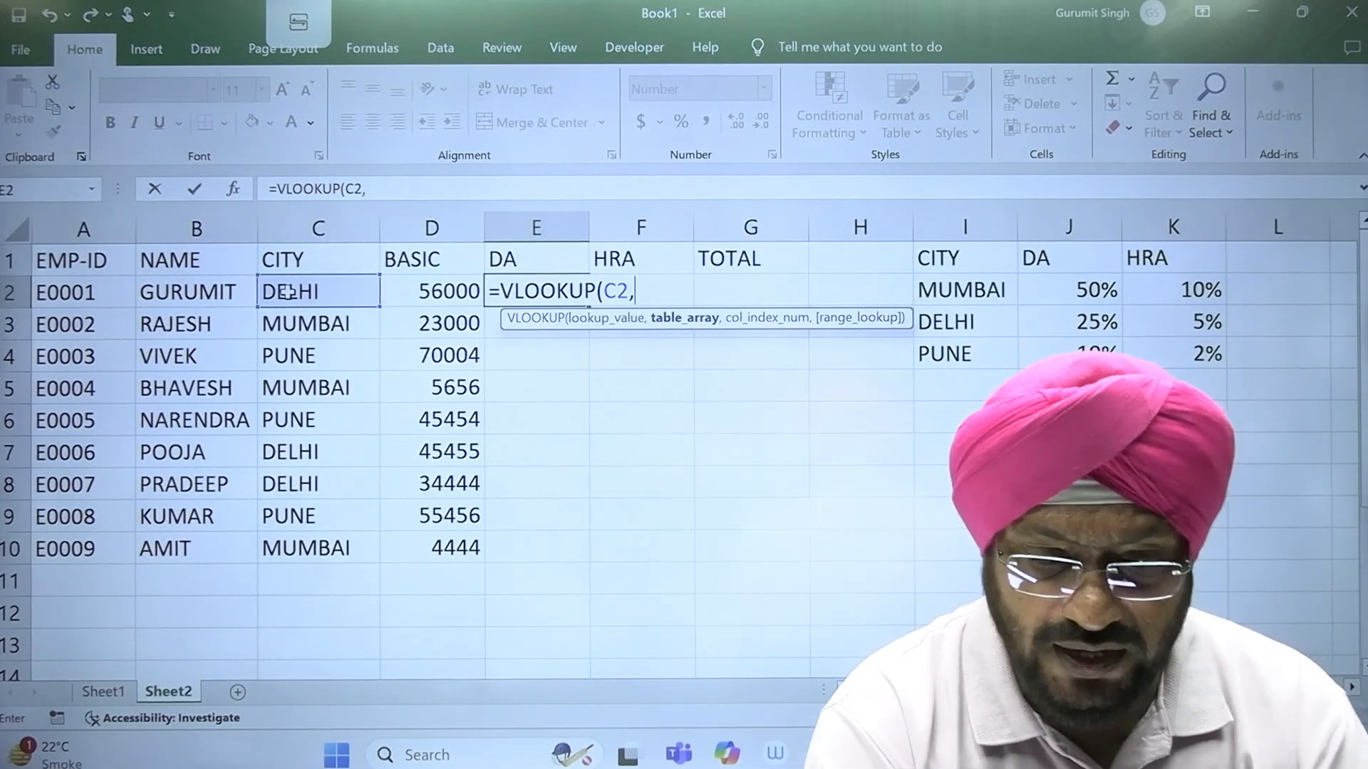
{"action": "left_click_drag", "start_coordinate": [1137, 357], "coordinate": [1001, 287]}
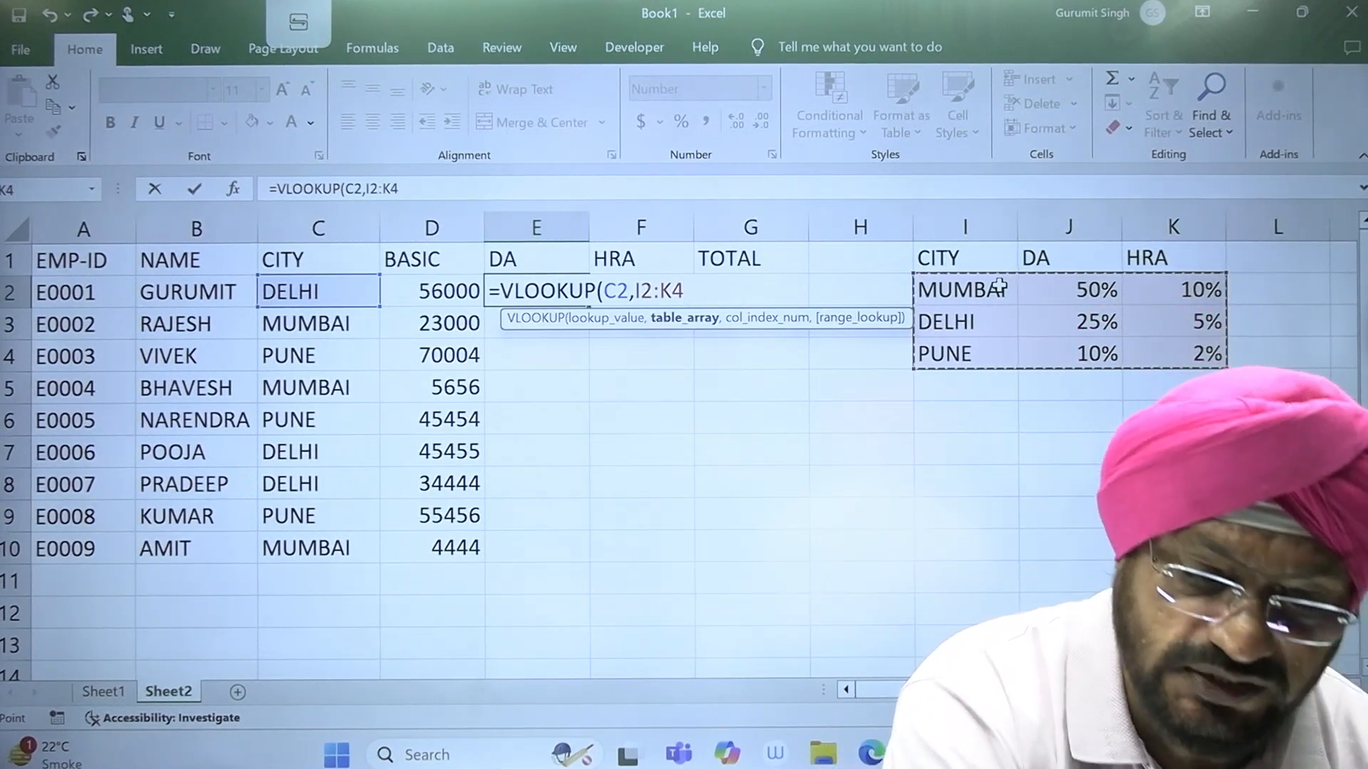
{"action": "key", "text": "F4"}
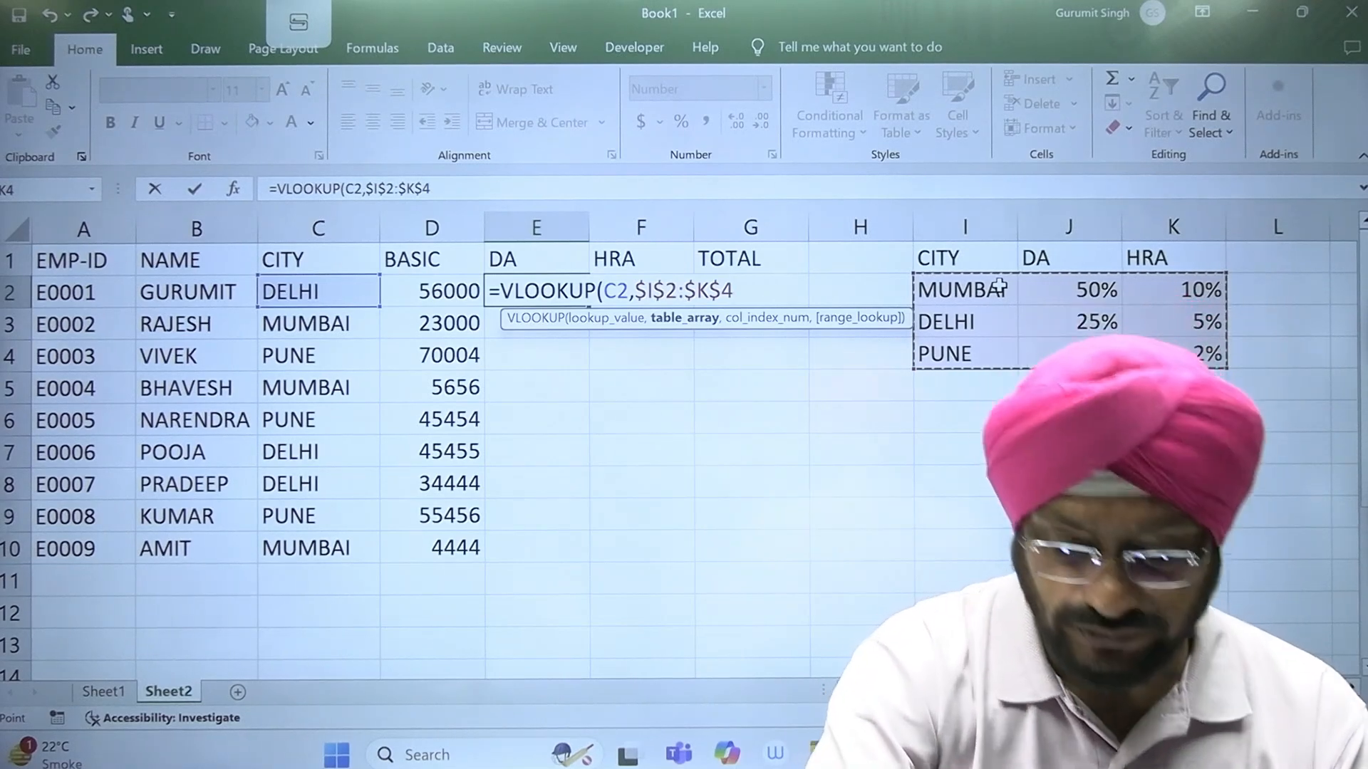
Step: Complete the E2 VLOOKUP with column index 2 and no range_lookup argument, and fill the formula down to E10
{"action": "type", "text": ","}
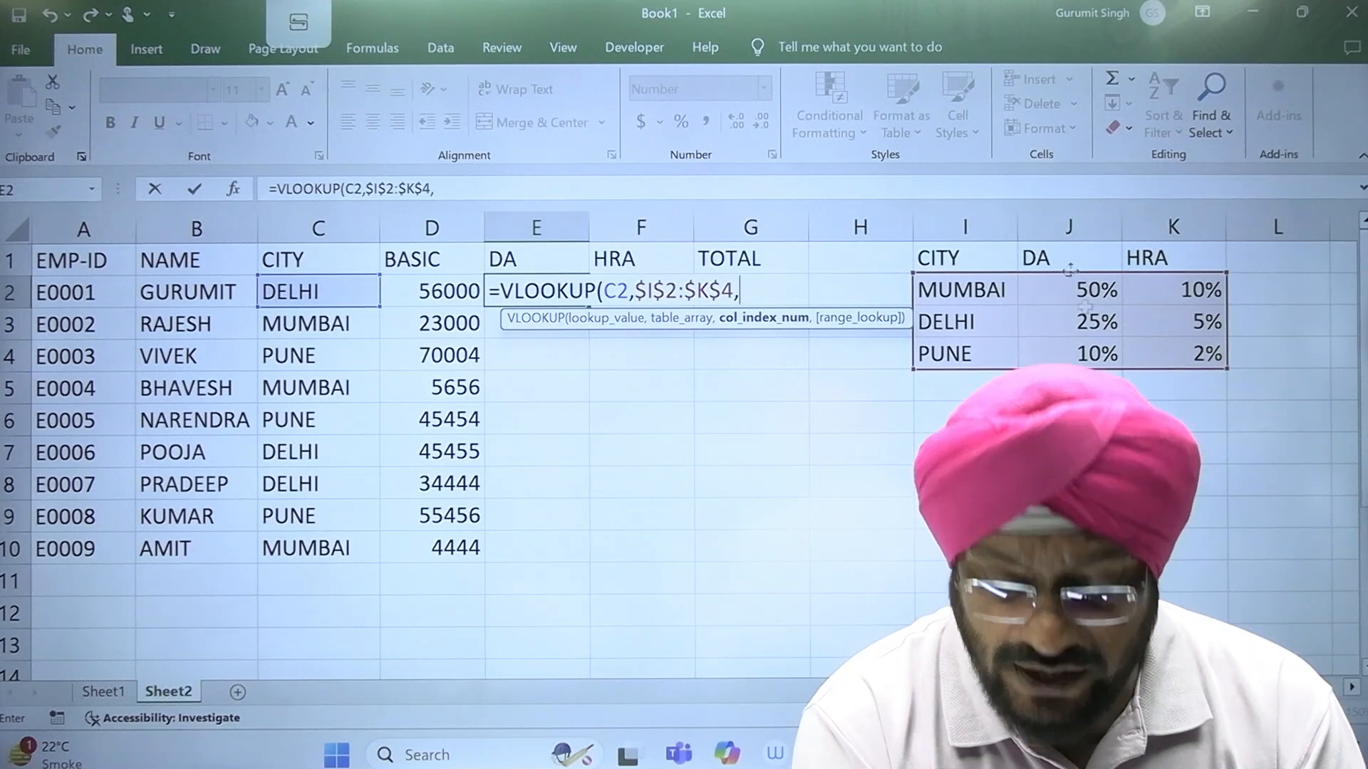
{"action": "type", "text": "2"}
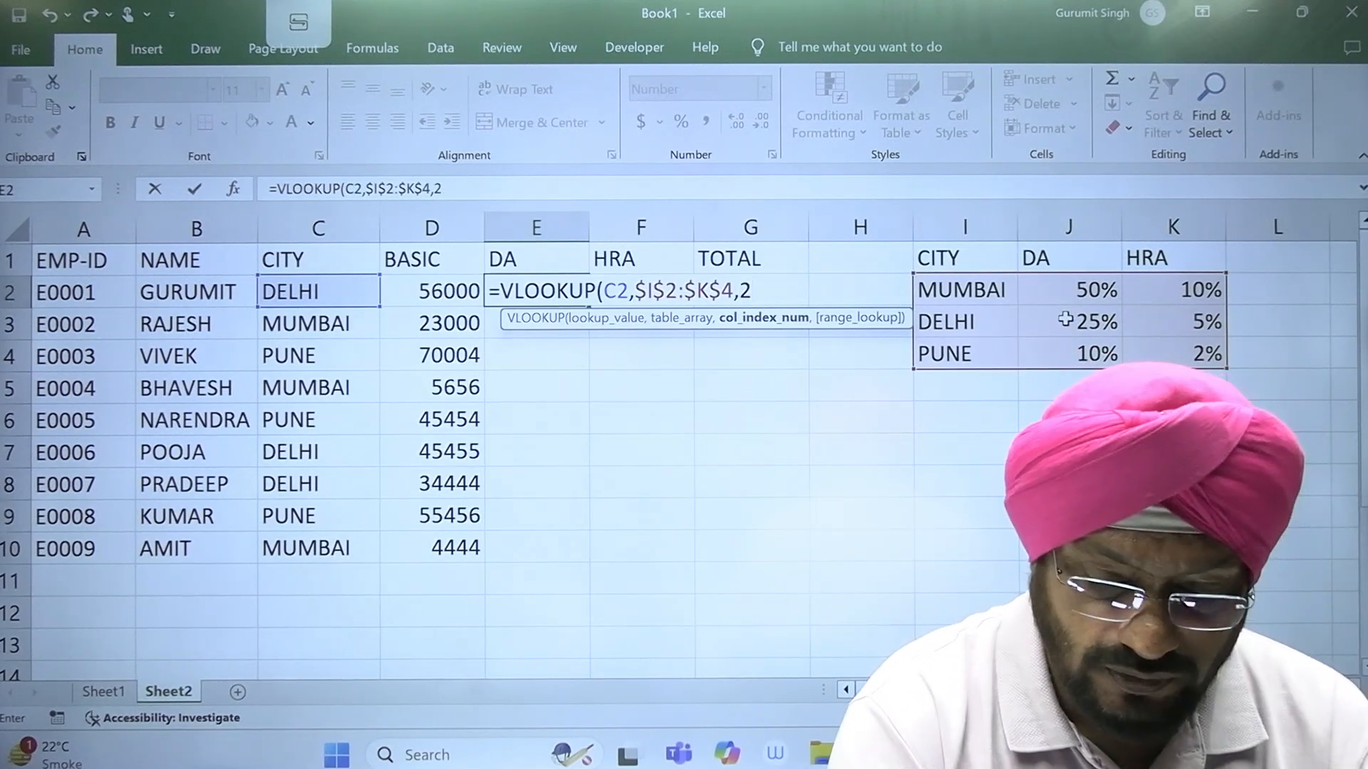
{"action": "type", "text": ")"}
{"action": "key", "text": "Return"}
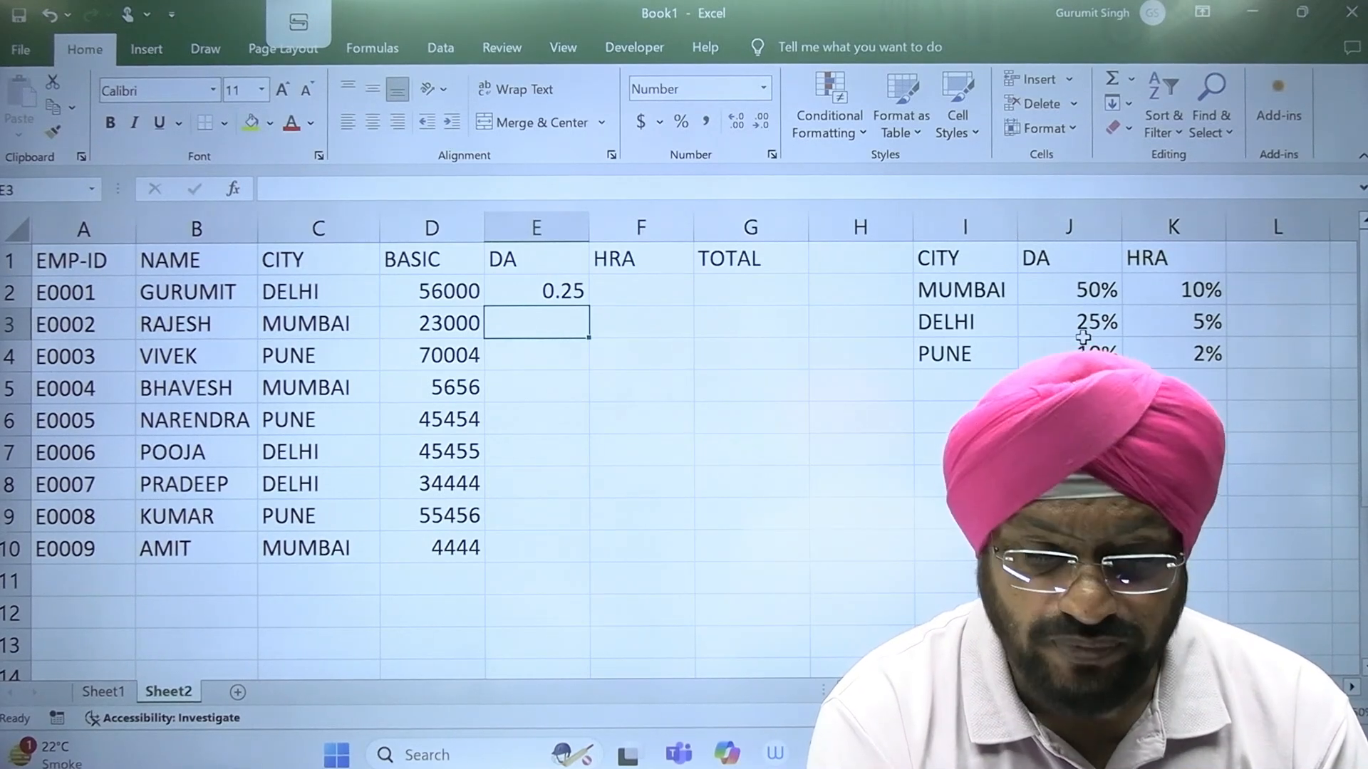
{"action": "left_click", "coordinate": [549, 294]}
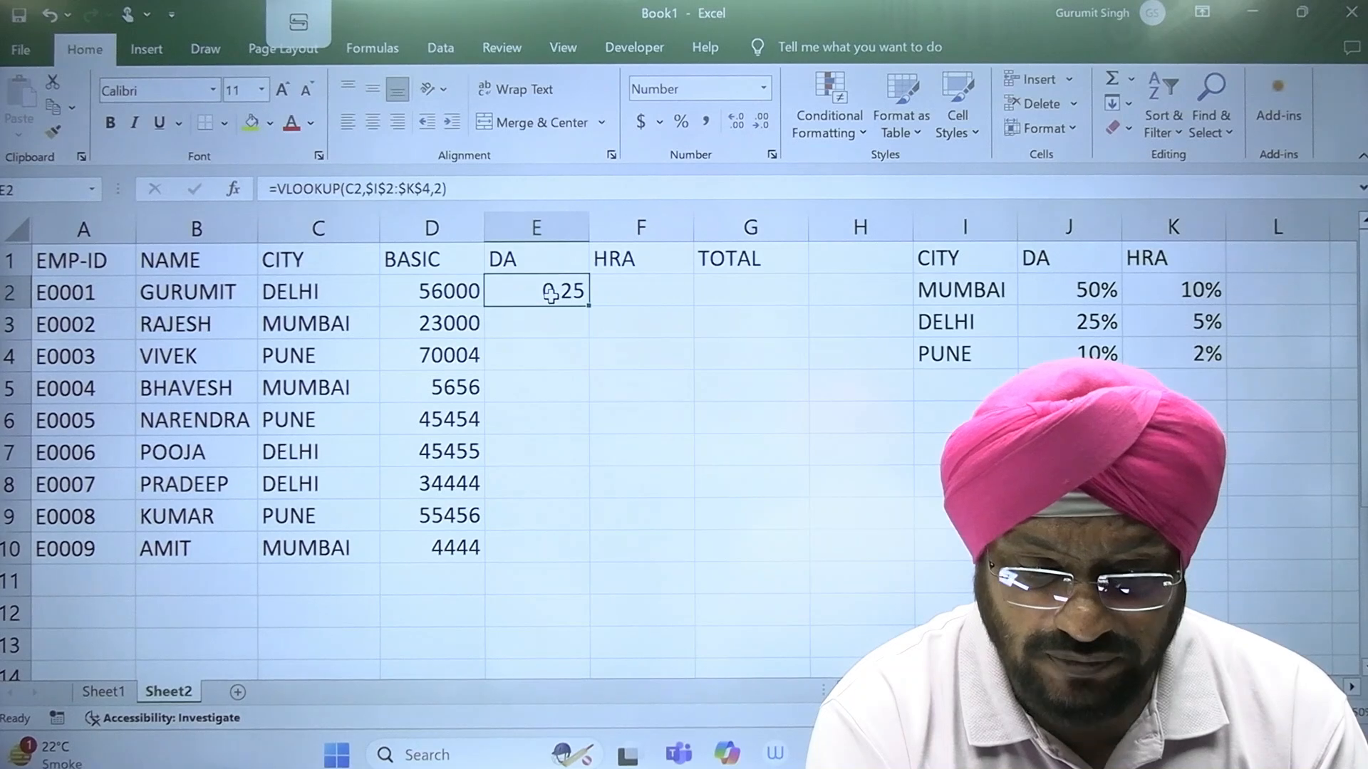
{"action": "left_click_drag", "start_coordinate": [589, 305], "coordinate": [580, 557]}
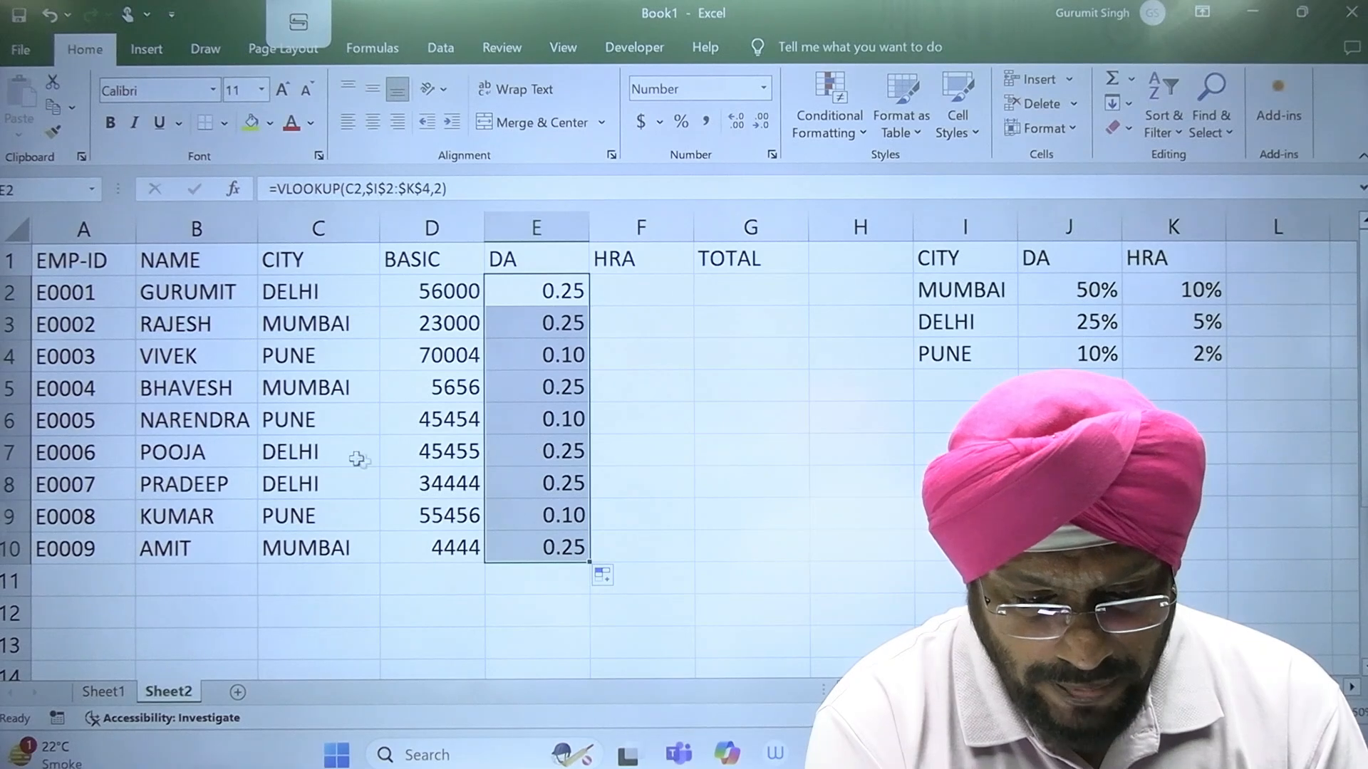
Step: Compare the DA result for the MUMBAI employee in row 5 with the city table and examine the VLOOKUP arguments in E2
{"action": "left_click", "coordinate": [334, 401]}
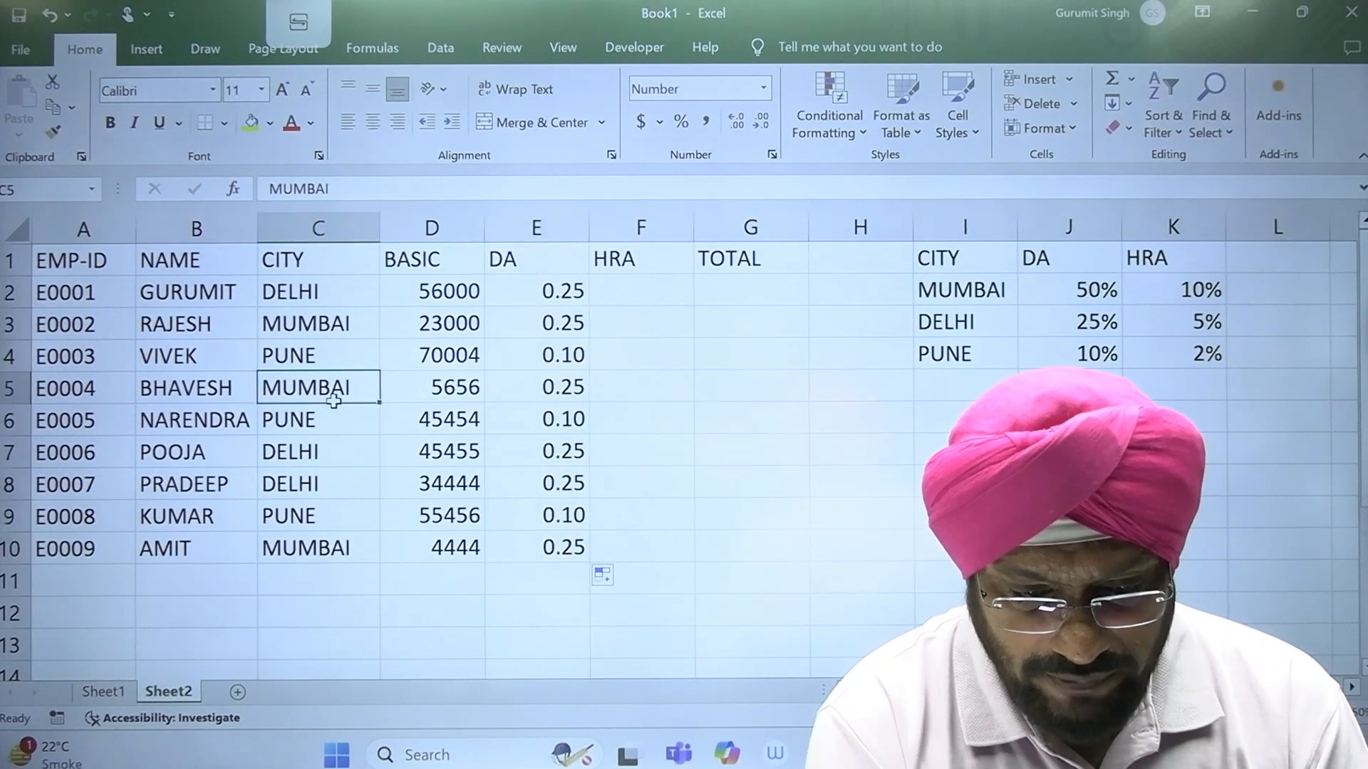
{"action": "left_click", "coordinate": [581, 387]}
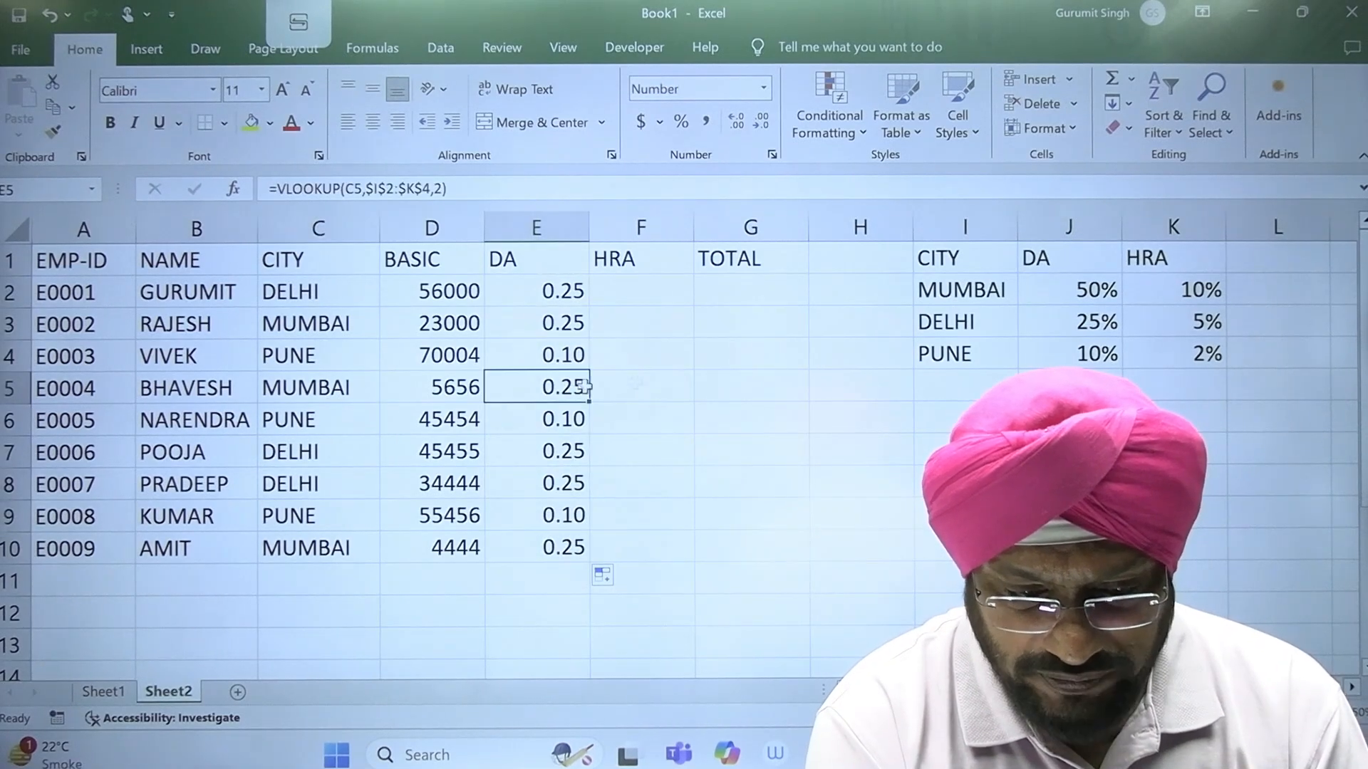
{"action": "left_click", "coordinate": [976, 295]}
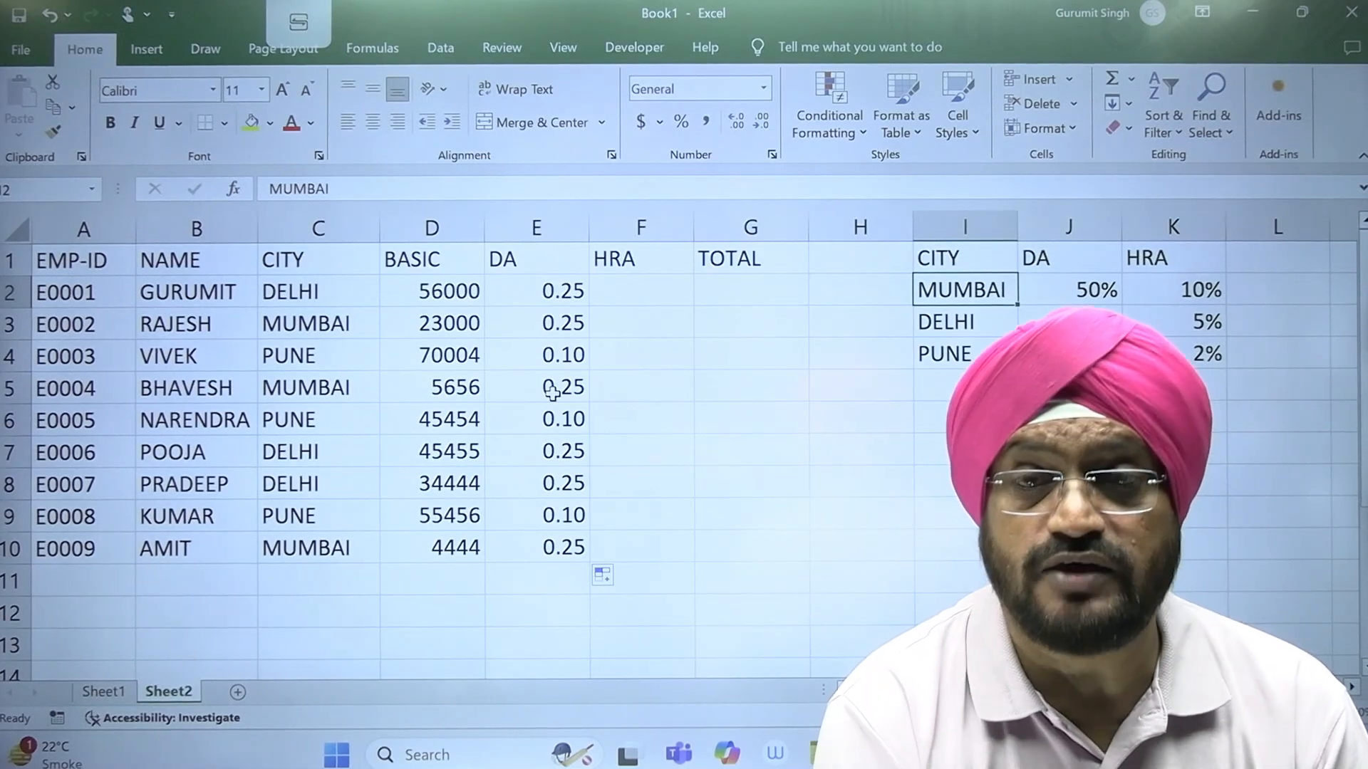
{"action": "left_click", "coordinate": [544, 290]}
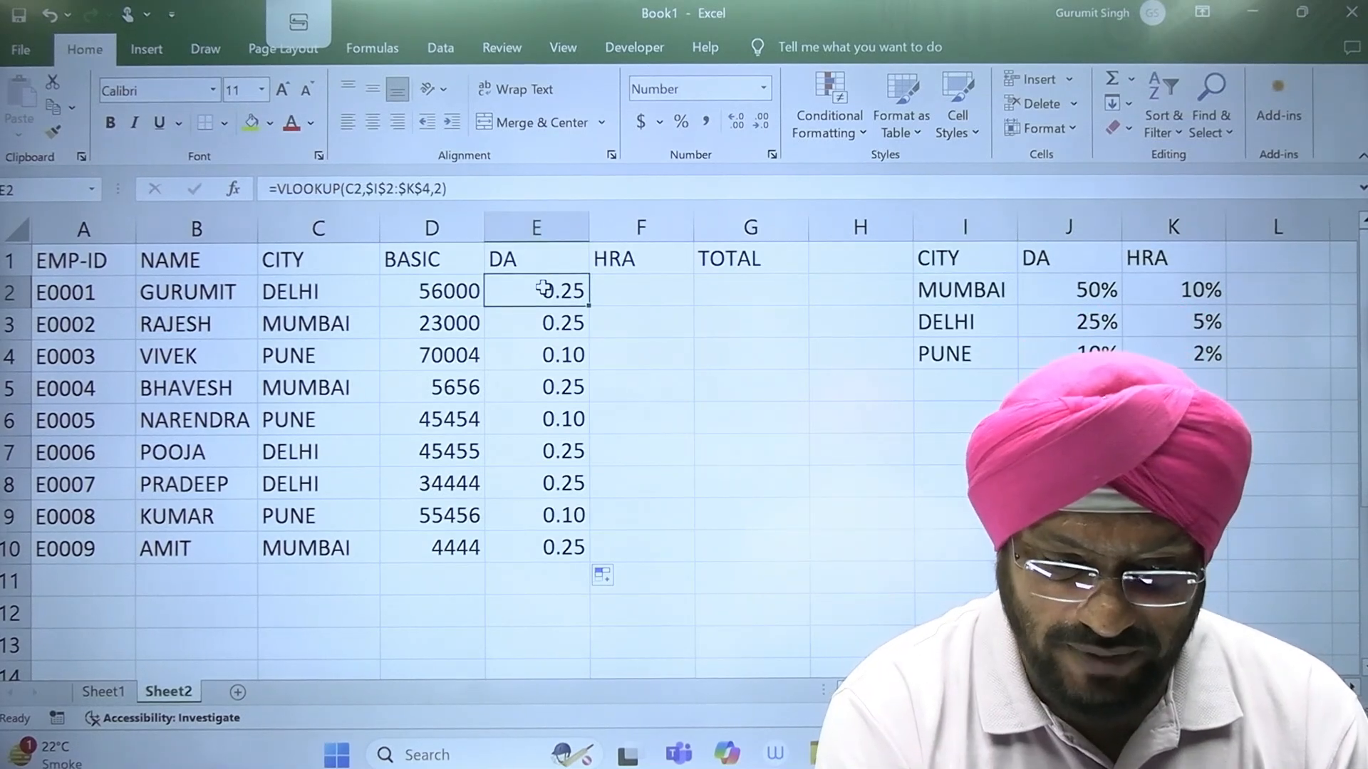
{"action": "double_click", "coordinate": [547, 294]}
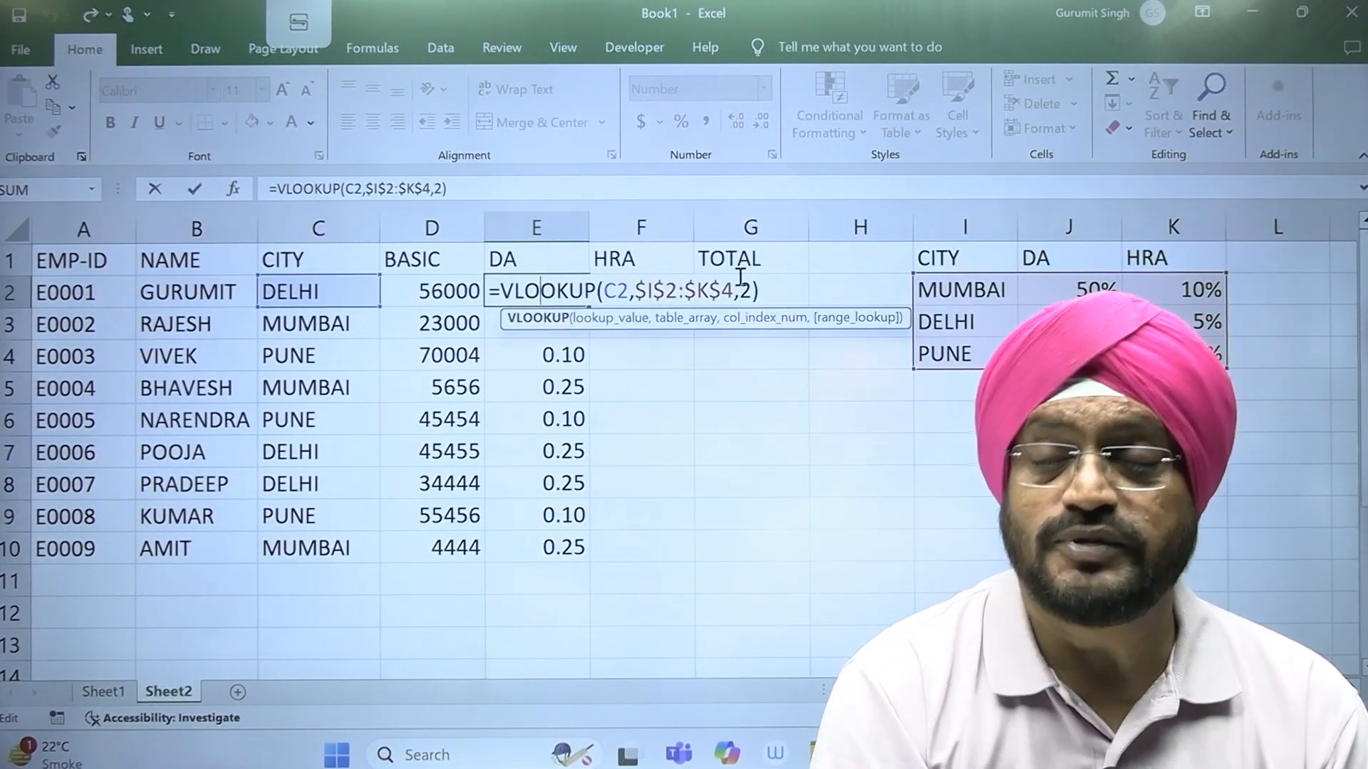
{"action": "key", "text": "Escape"}
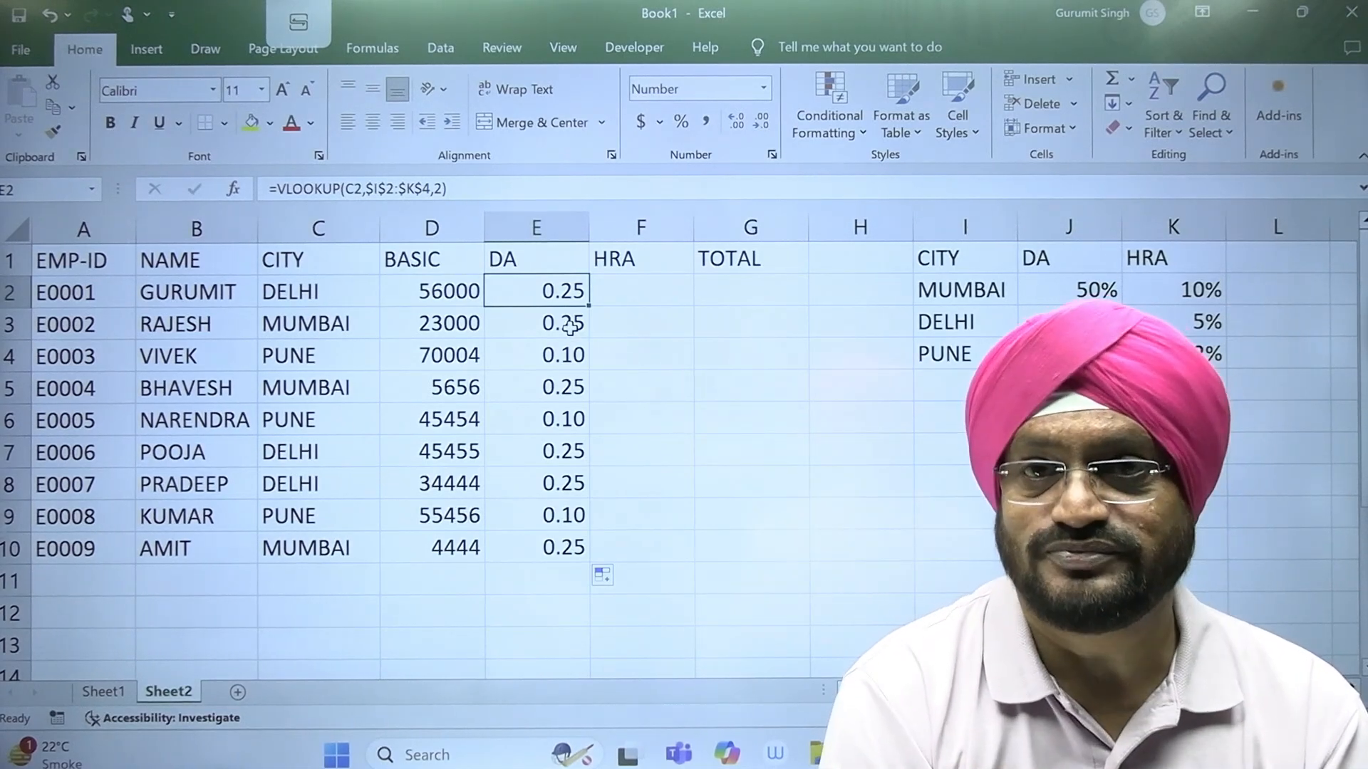
Step: Add FALSE as the range_lookup argument of the VLOOKUP formula in E2 for an exact match
{"action": "double_click", "coordinate": [559, 289]}
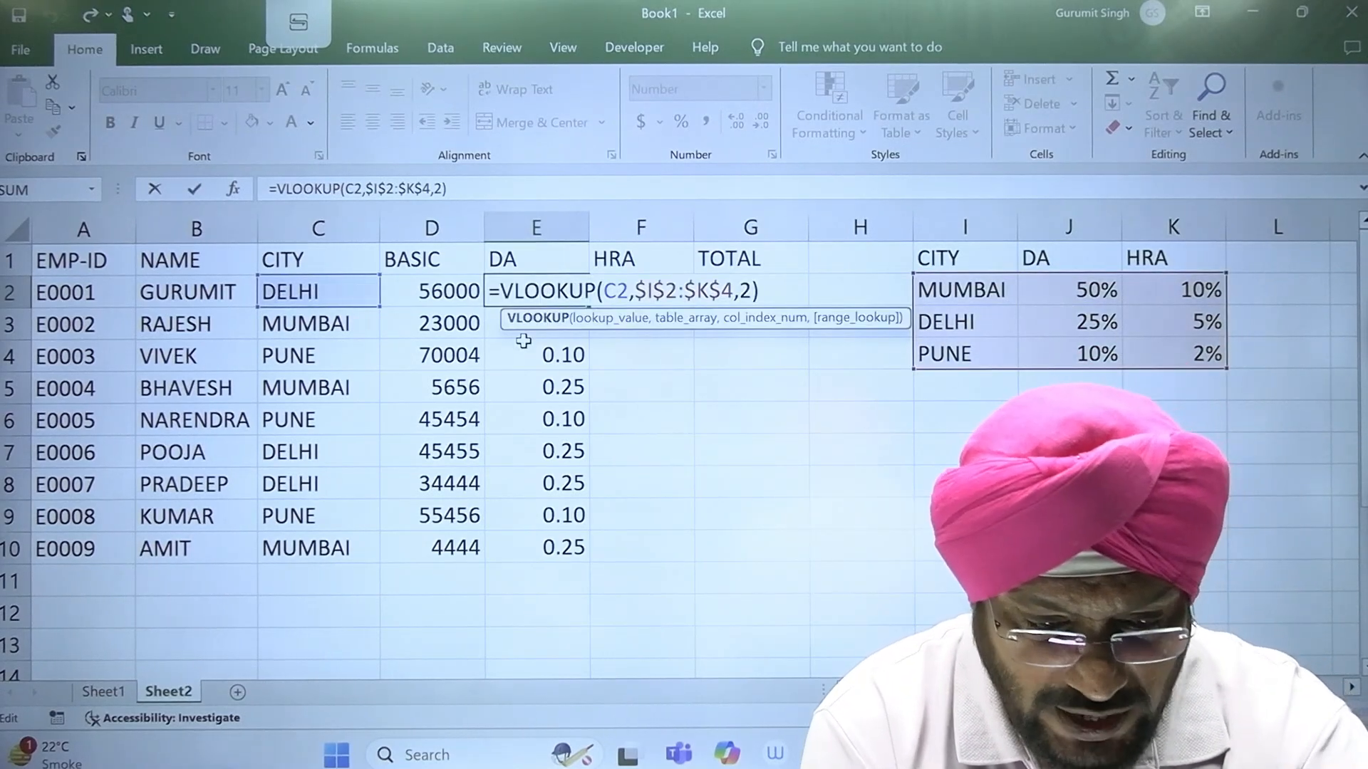
{"action": "key", "text": "Escape"}
{"action": "double_click", "coordinate": [557, 292]}
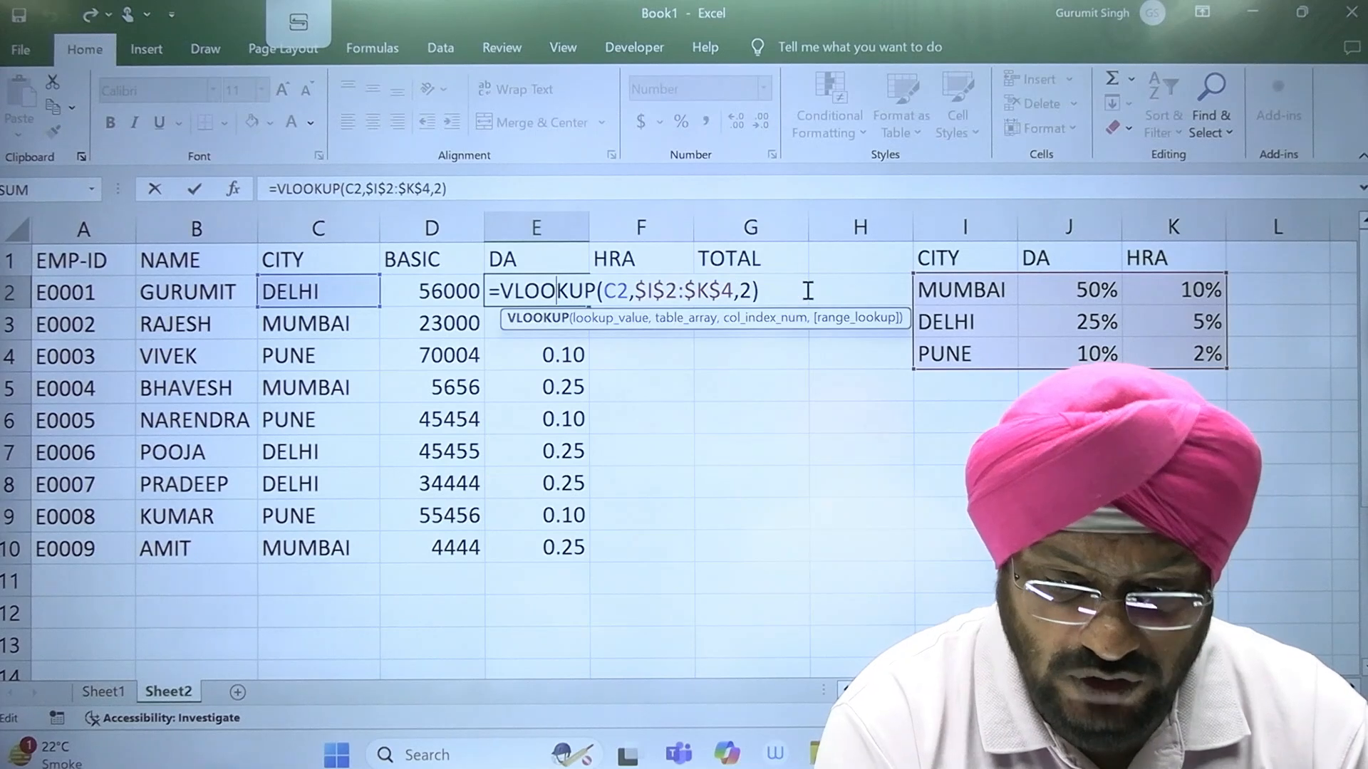
{"action": "key", "text": "Right"}
{"action": "key", "text": "Right"}
{"action": "key", "text": "Right"}
{"action": "key", "text": "Right"}
{"action": "key", "text": "Right"}
{"action": "key", "text": "Right"}
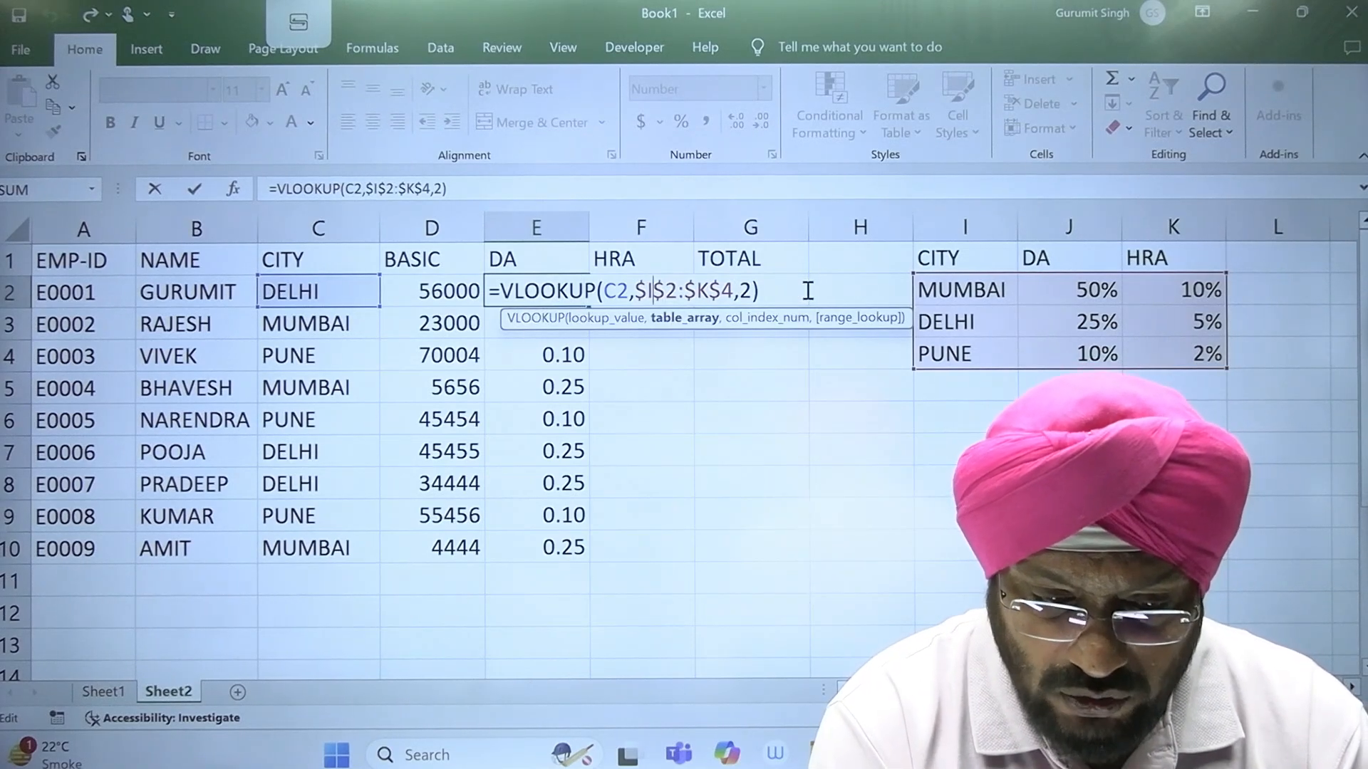
{"action": "key", "text": "Right"}
{"action": "key", "text": "Right"}
{"action": "key", "text": "Right"}
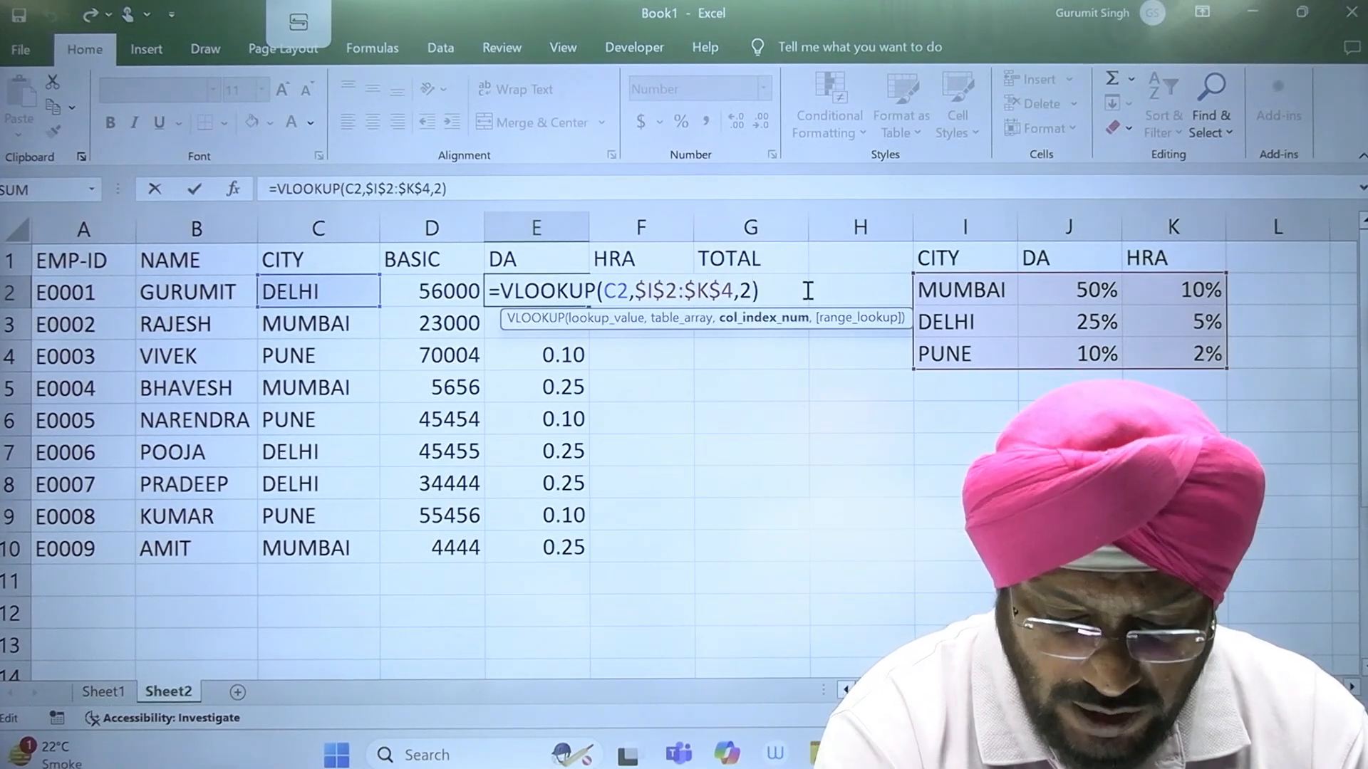
{"action": "type", "text": ","}
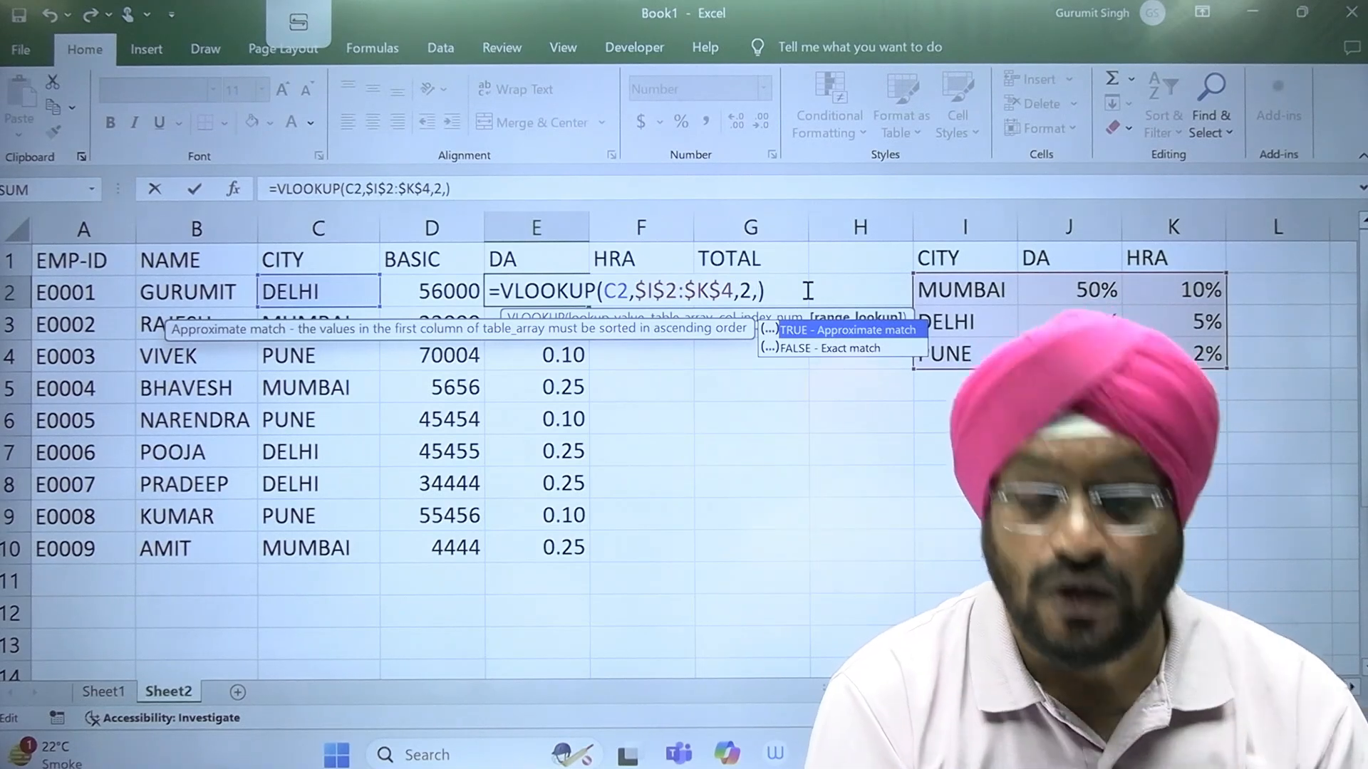
{"action": "key", "text": "Down"}
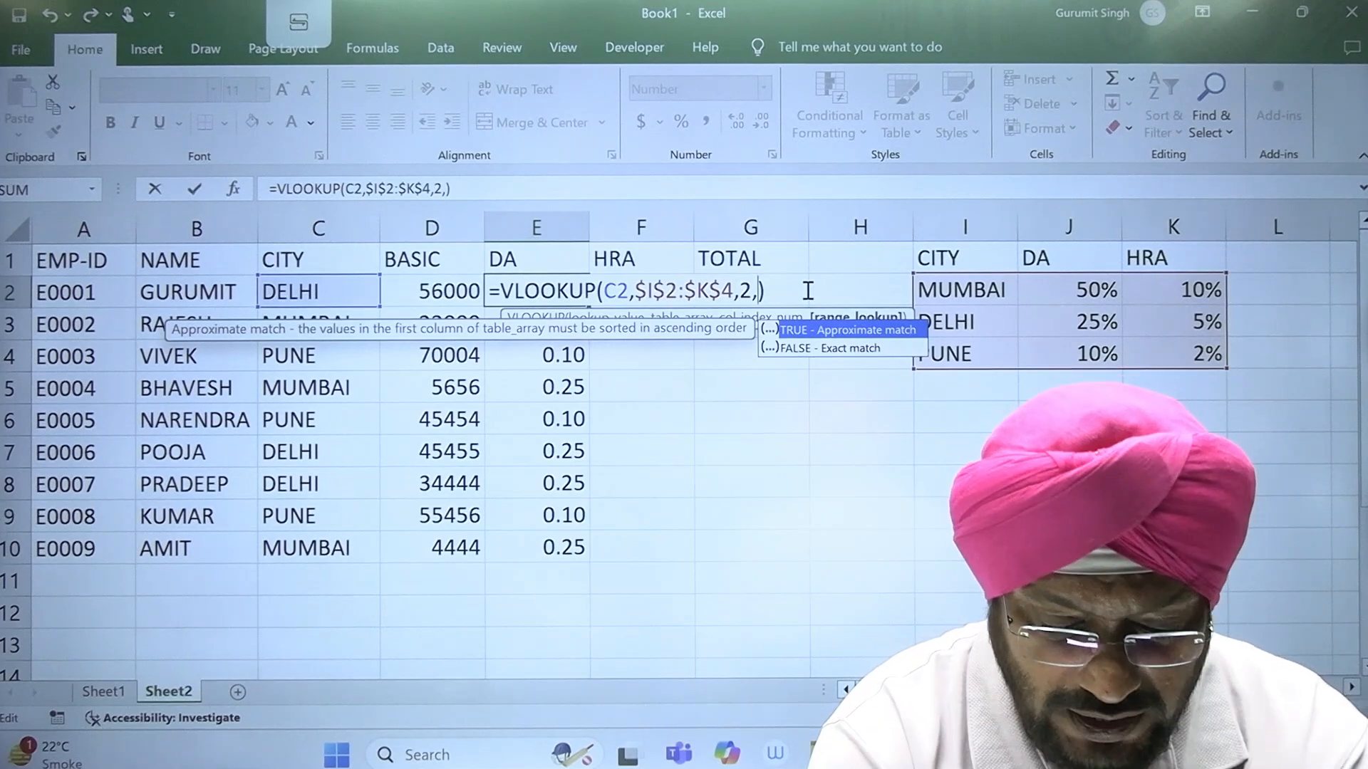
{"action": "type", "text": "FLA"}
{"action": "key", "text": "BackSpace"}
{"action": "key", "text": "BackSpace"}
{"action": "type", "text": "ALSE"}
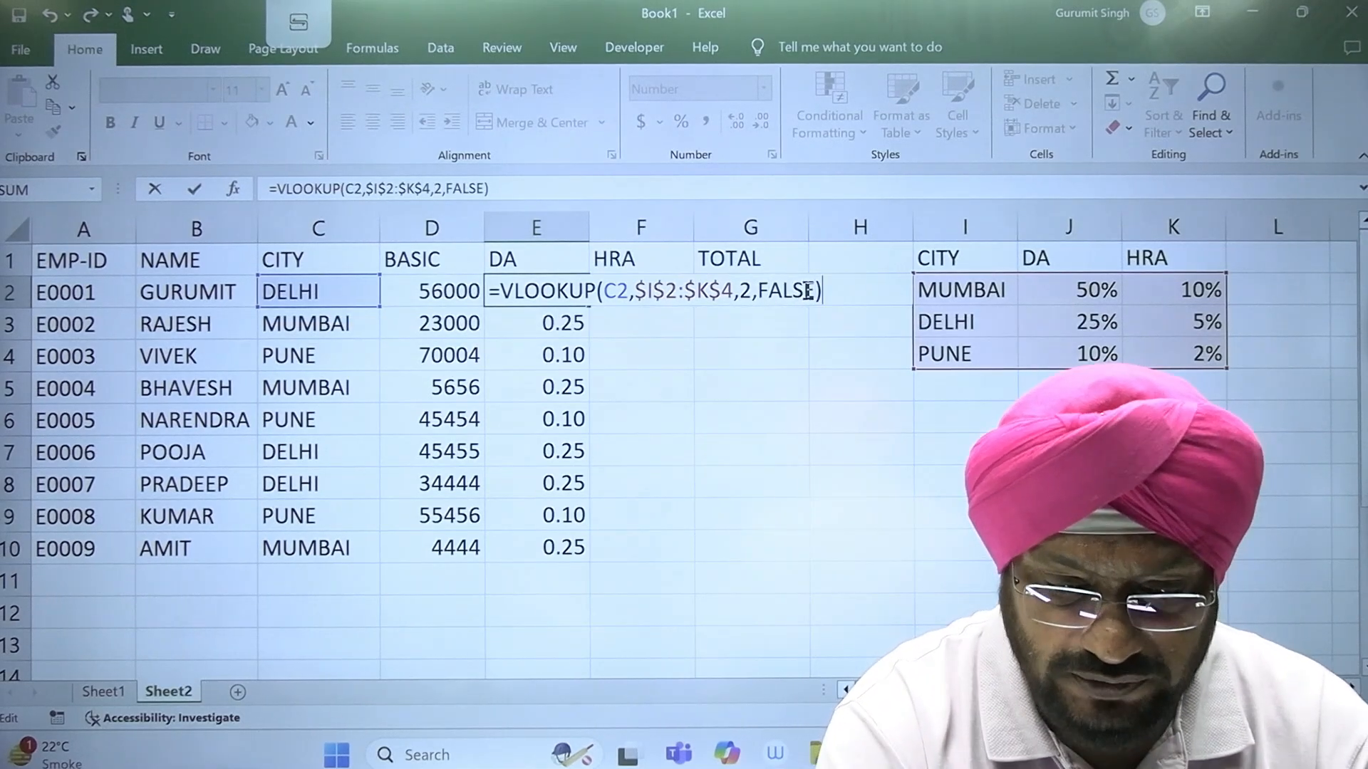
{"action": "key", "text": "Return"}
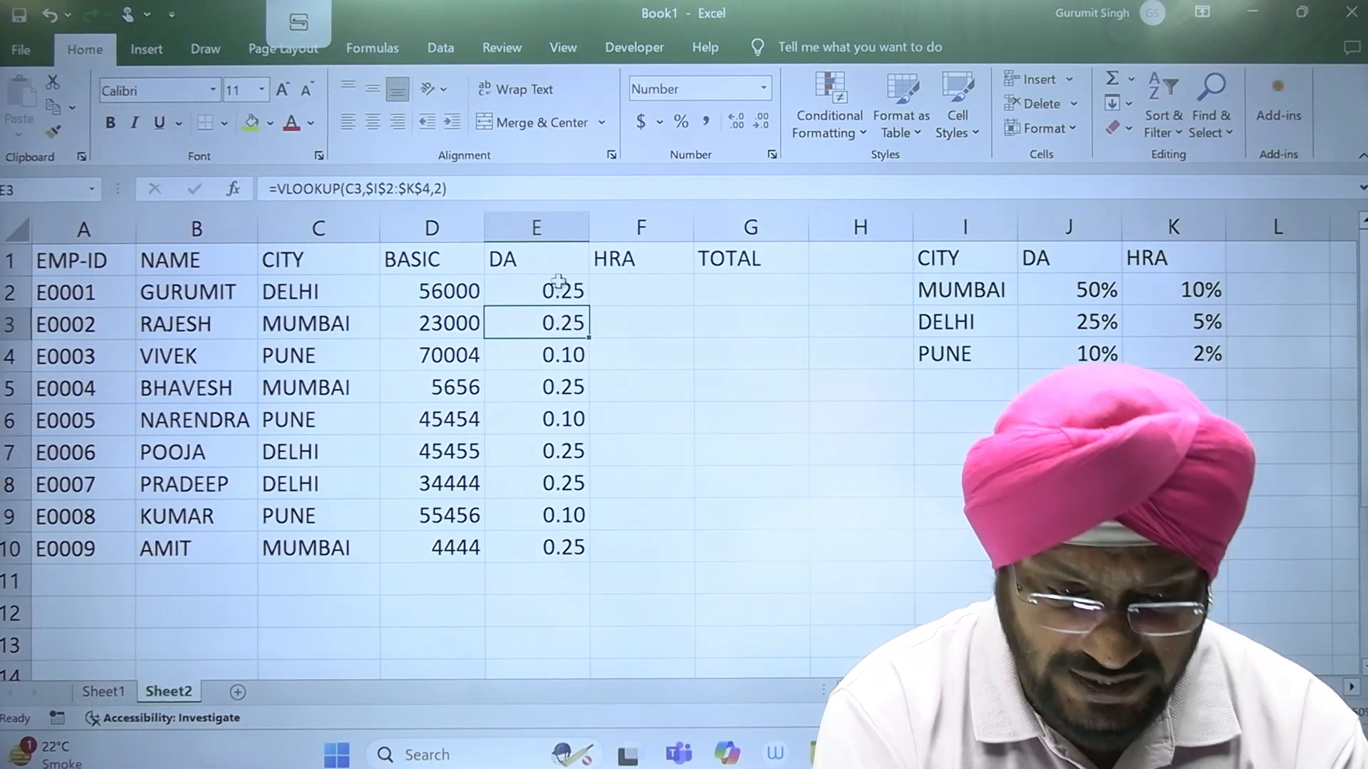
Step: Fill the exact-match VLOOKUP from E2 down to E10 and check the DA rates in the first rows
{"action": "left_click", "coordinate": [560, 285]}
{"action": "left_click_drag", "start_coordinate": [585, 306], "coordinate": [605, 559]}
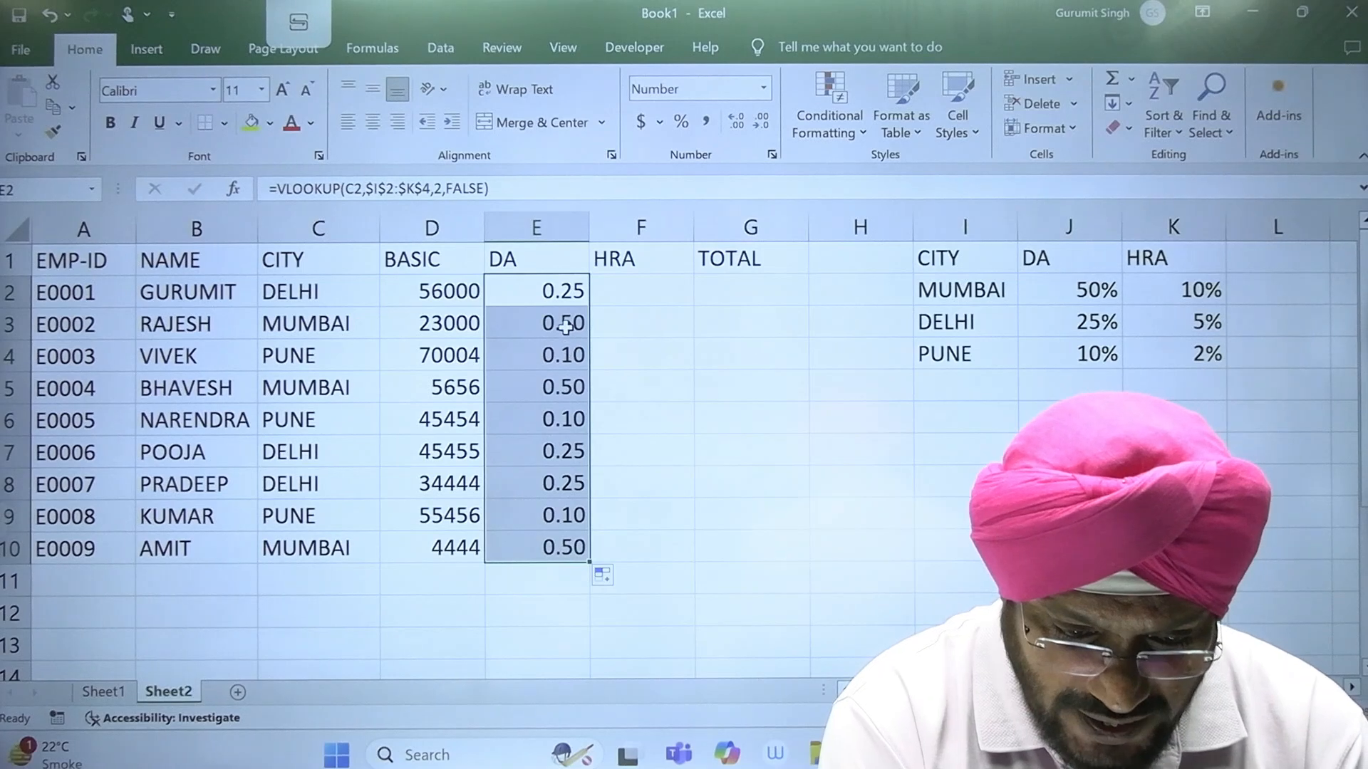
{"action": "left_click", "coordinate": [564, 325]}
{"action": "left_click", "coordinate": [566, 358]}
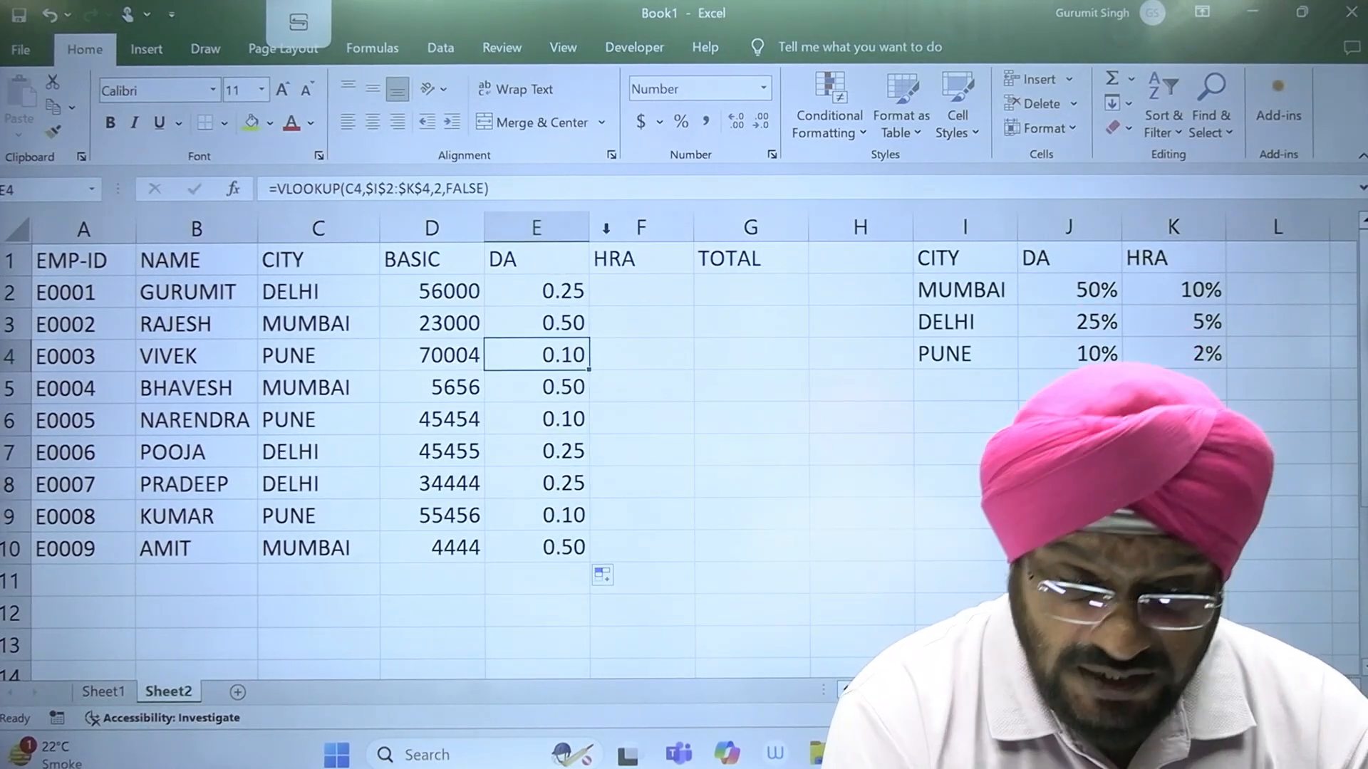
{"action": "left_click", "coordinate": [431, 289]}
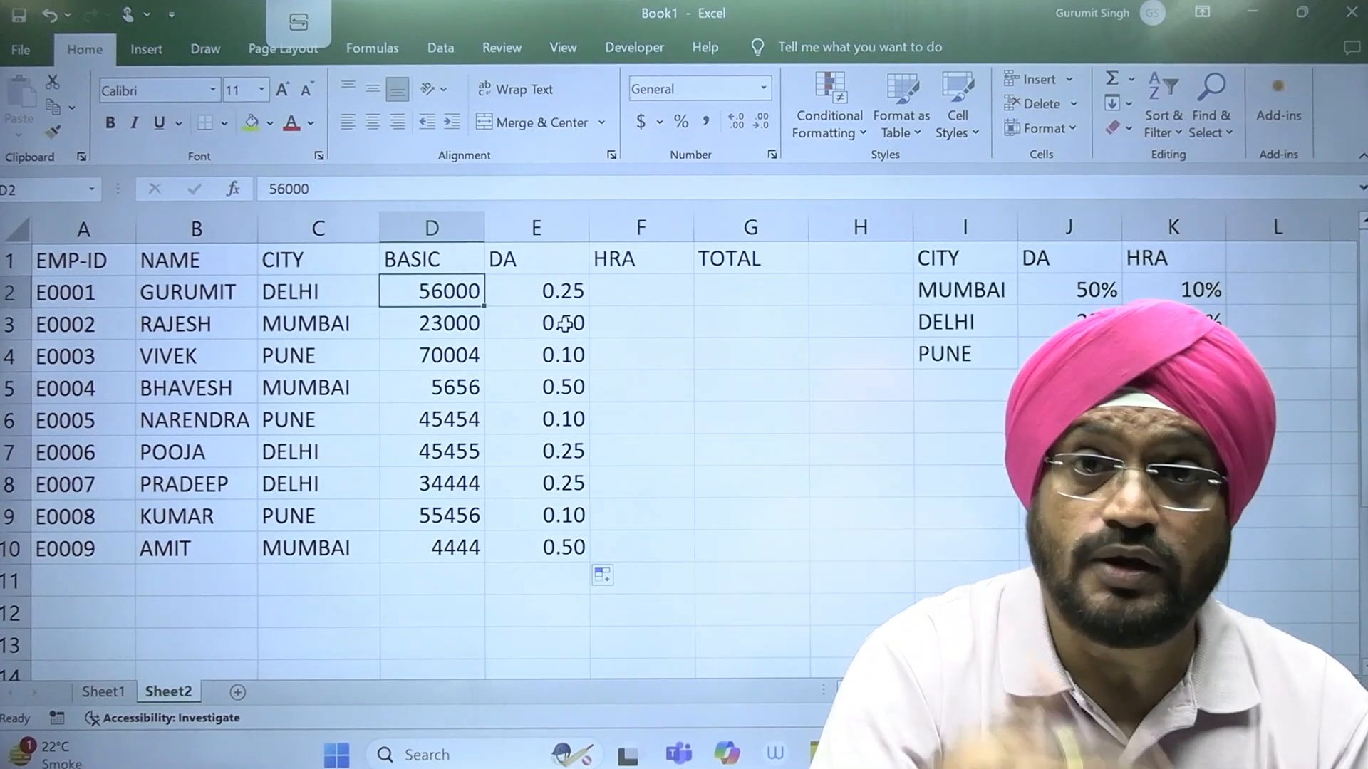
Step: Multiply the VLOOKUP in E2 by the basic salary in D2 and fill the formula down to E10
{"action": "double_click", "coordinate": [565, 292]}
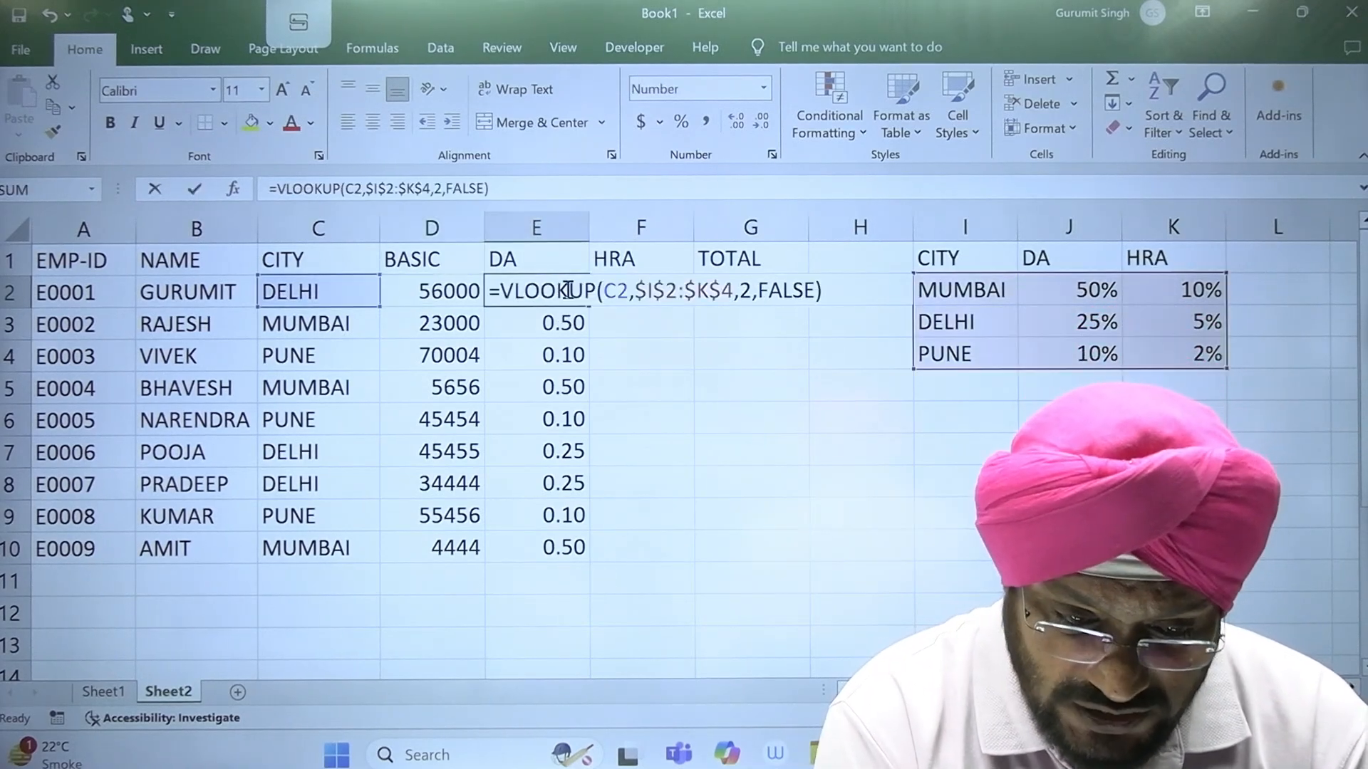
{"action": "left_click", "coordinate": [834, 292]}
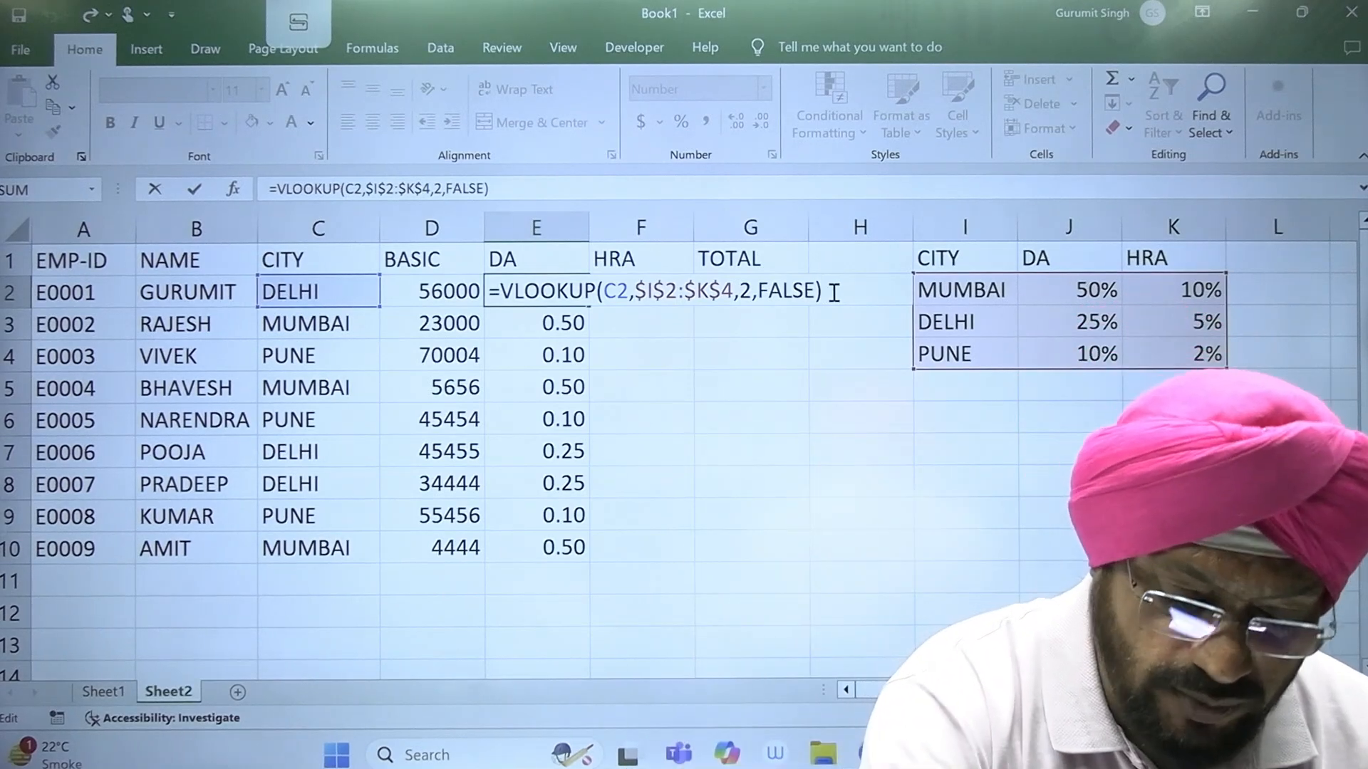
{"action": "type", "text": "*"}
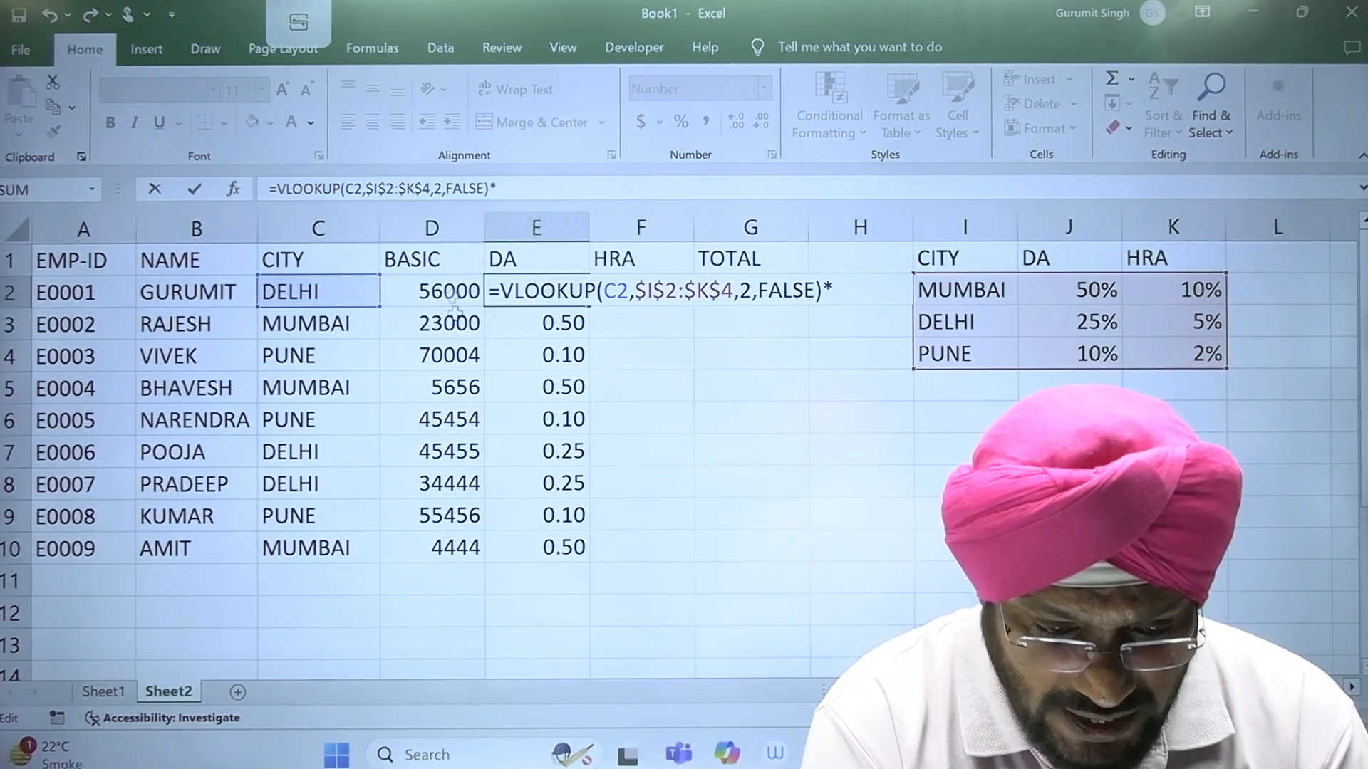
{"action": "type", "text": "D2"}
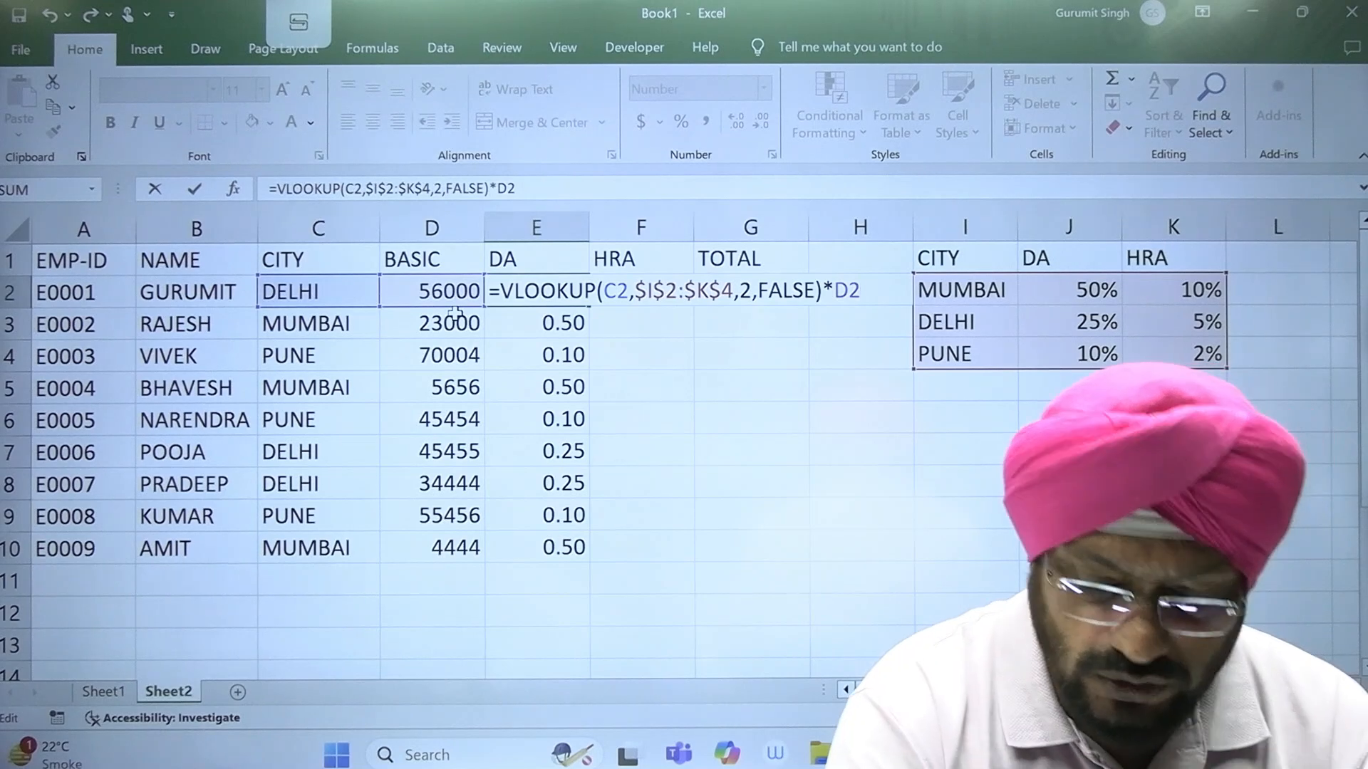
{"action": "key", "text": "Return"}
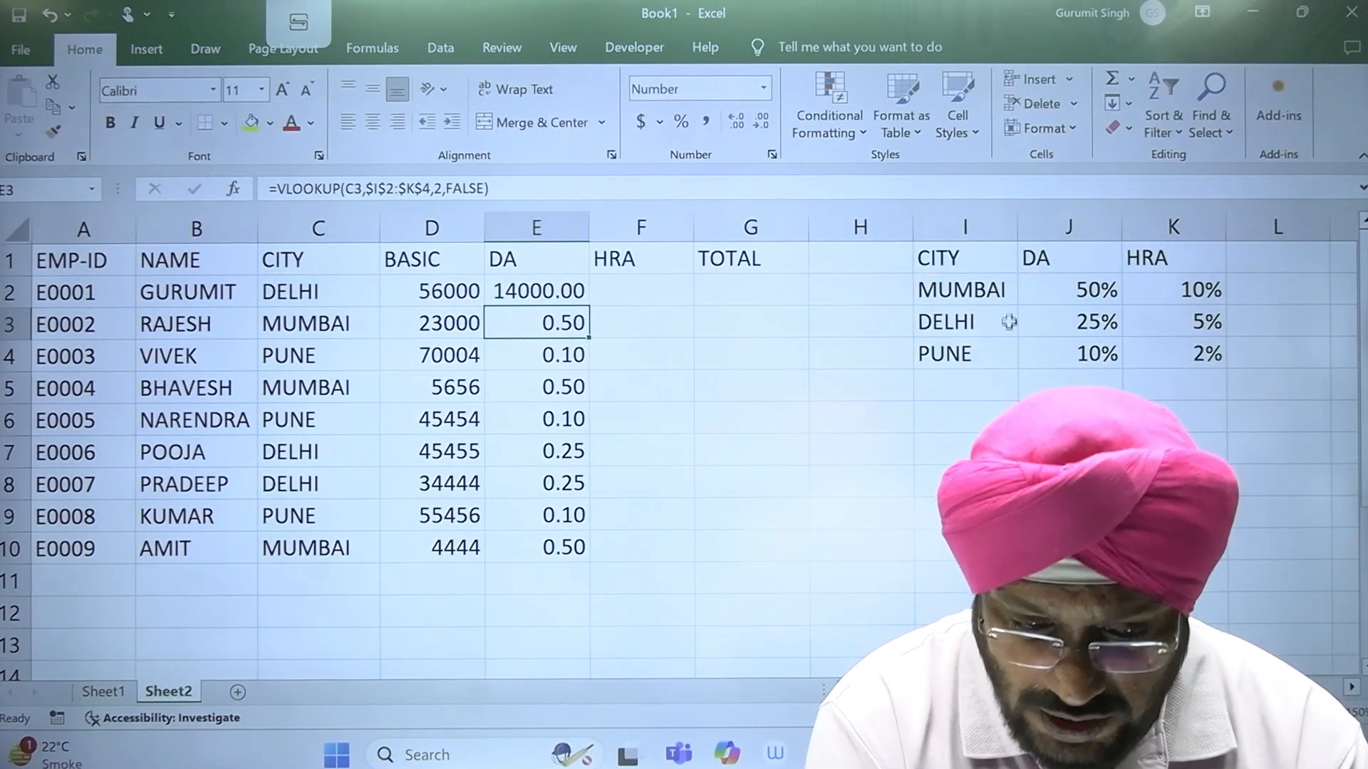
{"action": "left_click", "coordinate": [520, 298]}
{"action": "left_click_drag", "start_coordinate": [591, 308], "coordinate": [595, 548]}
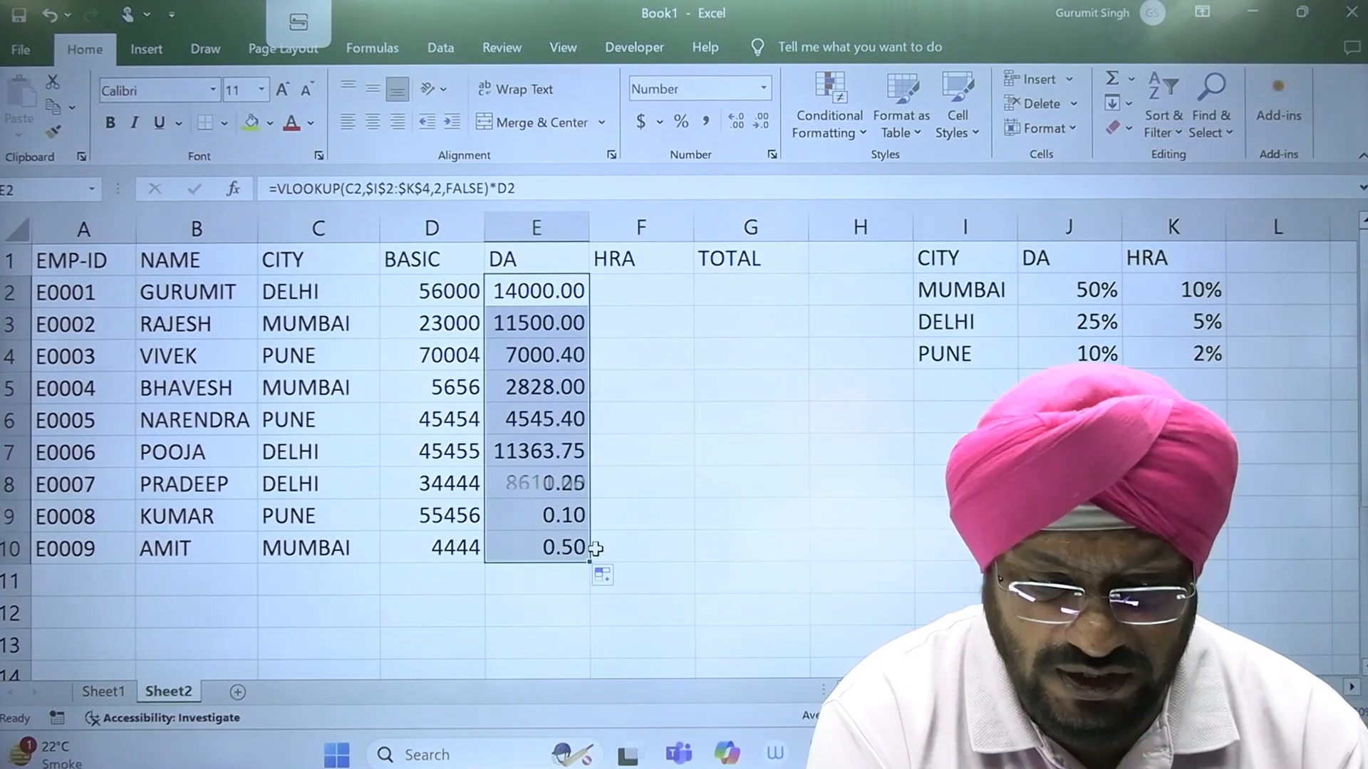
{"action": "left_click", "coordinate": [712, 460]}
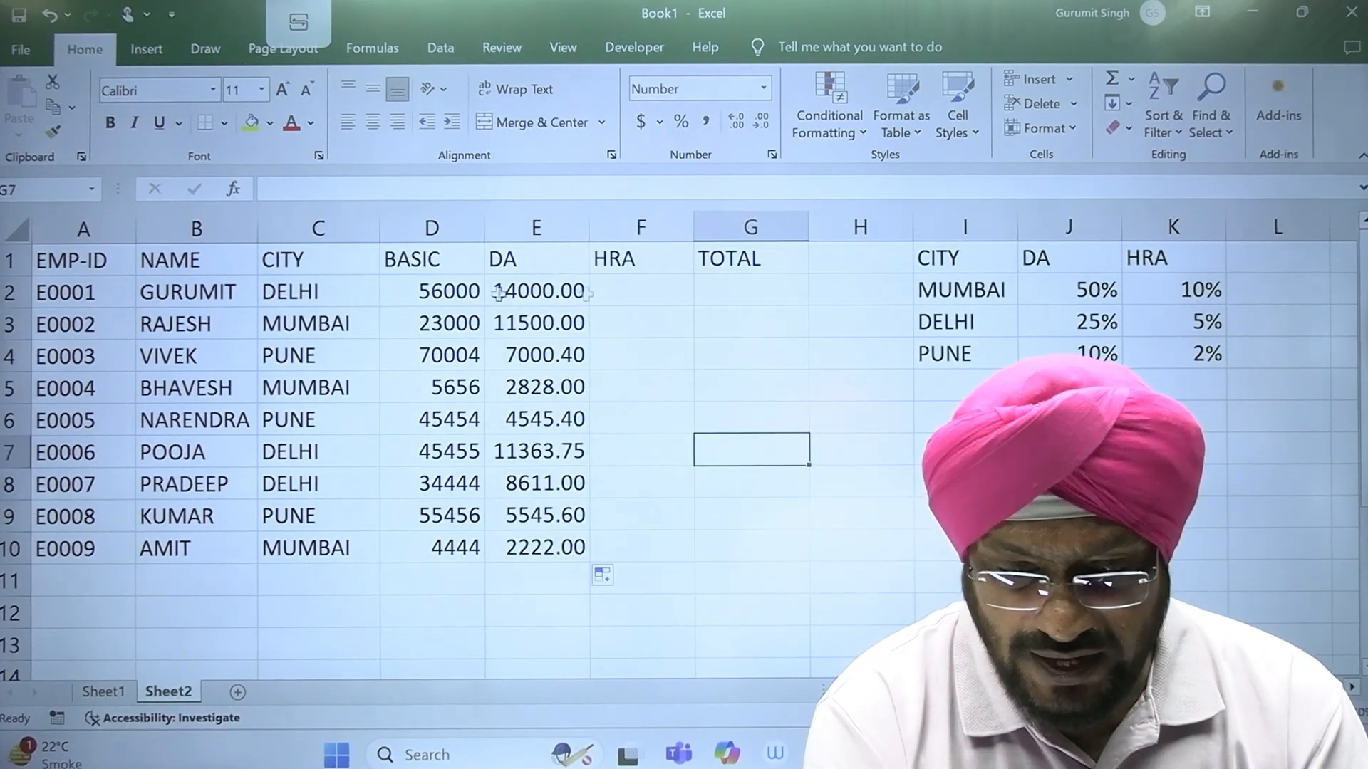
Step: Compare the basic salary, city and DA amount in rows 2 to 4 and review the formula in E2
{"action": "left_click", "coordinate": [422, 287]}
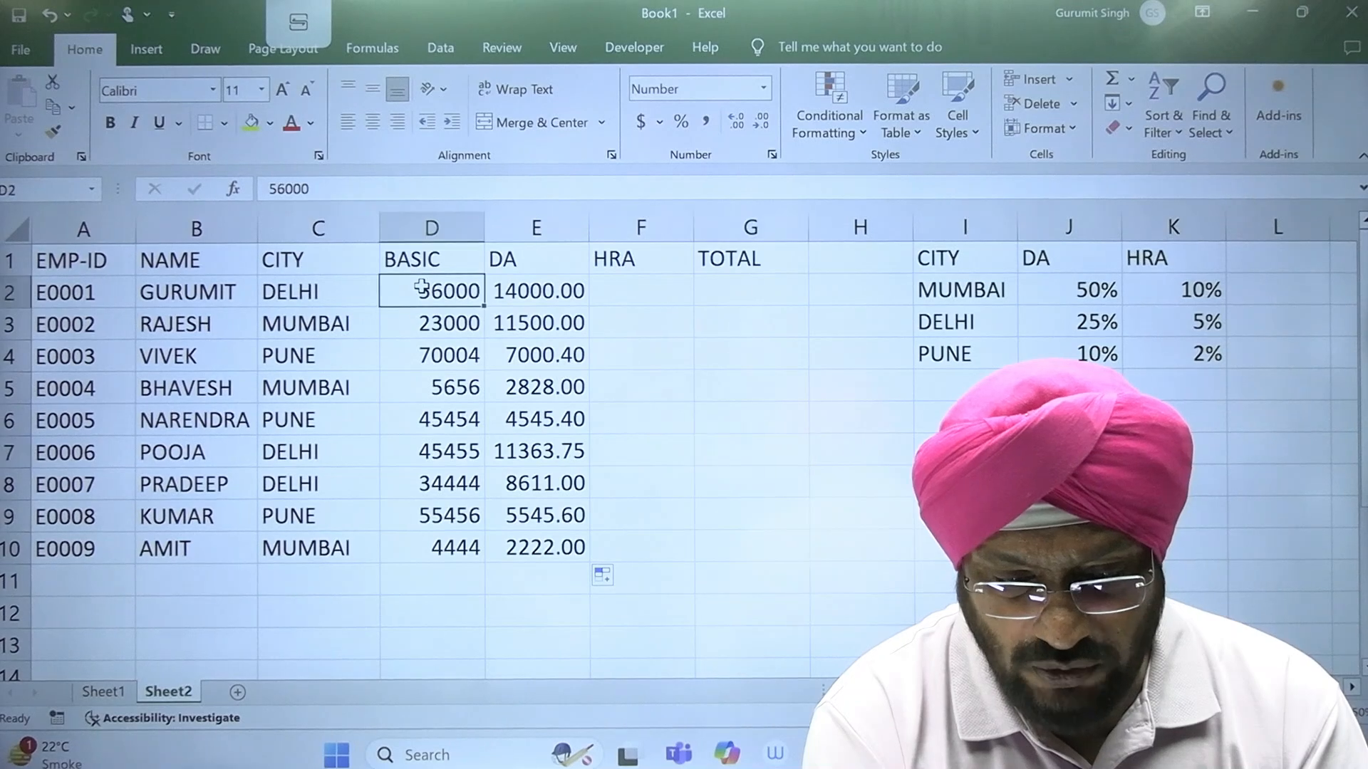
{"action": "left_click", "coordinate": [546, 291]}
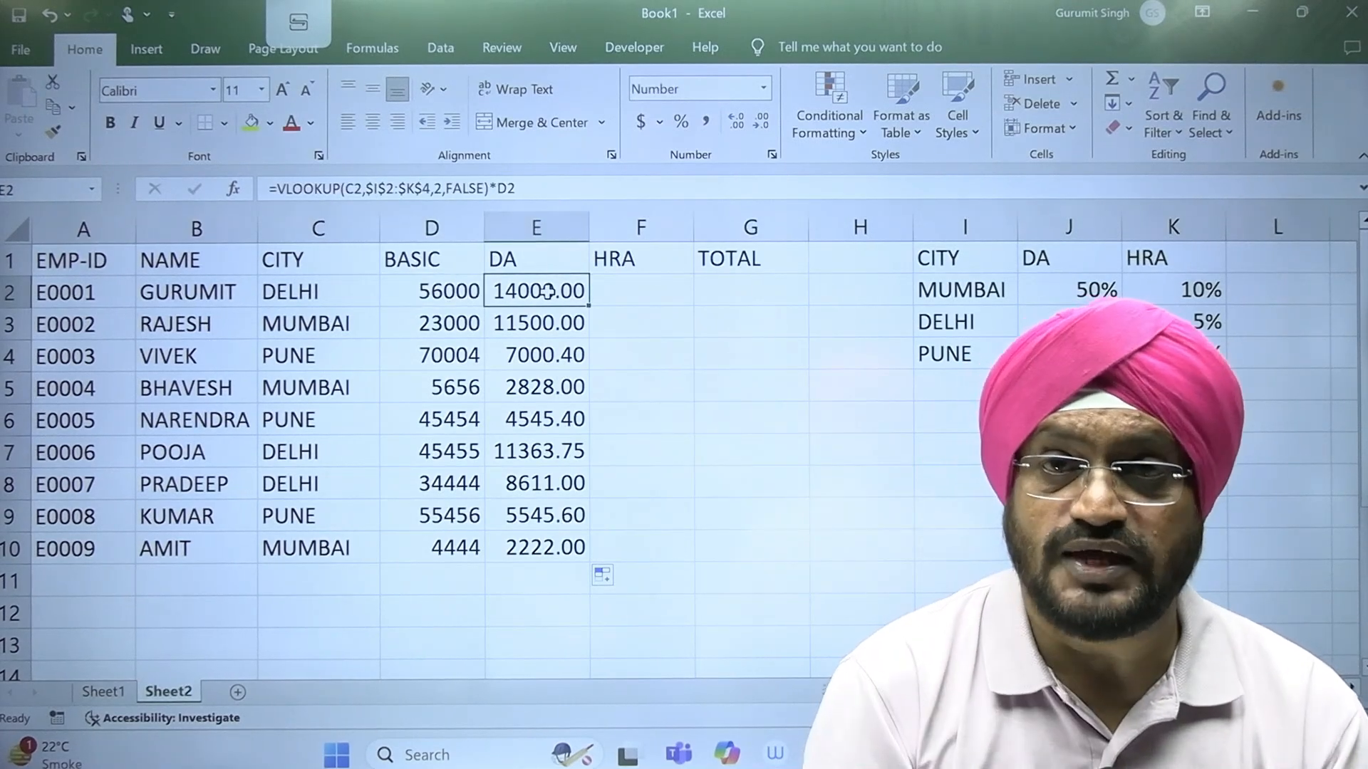
{"action": "left_click", "coordinate": [436, 328]}
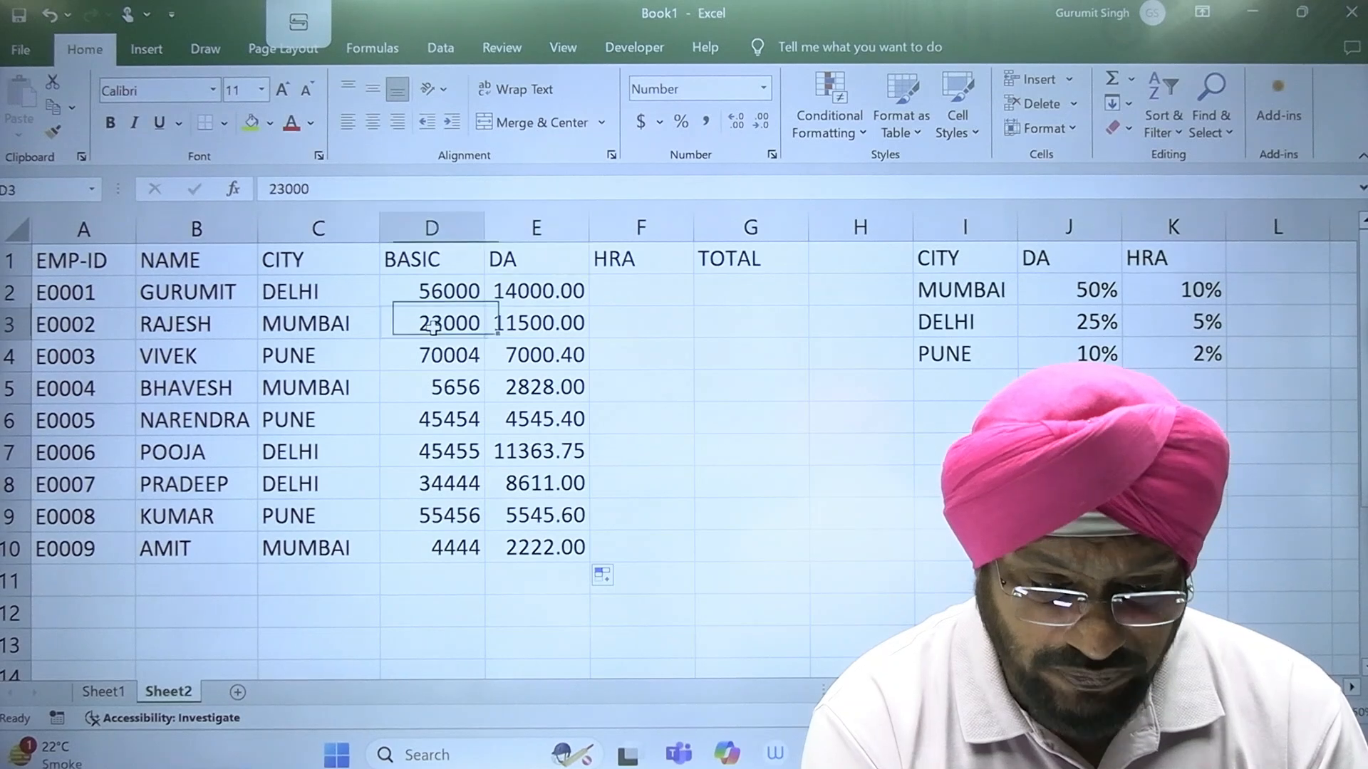
{"action": "left_click", "coordinate": [332, 326]}
{"action": "left_click", "coordinate": [547, 327]}
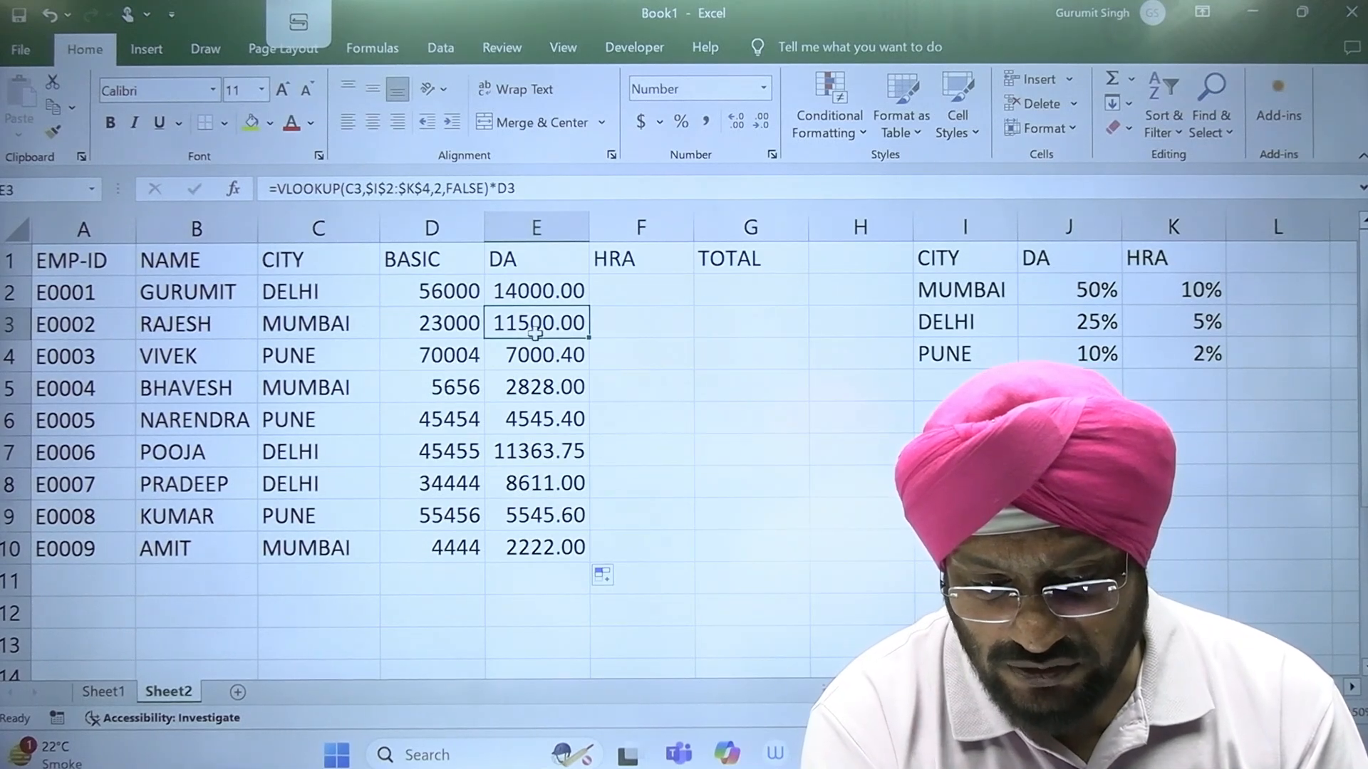
{"action": "left_click", "coordinate": [416, 367]}
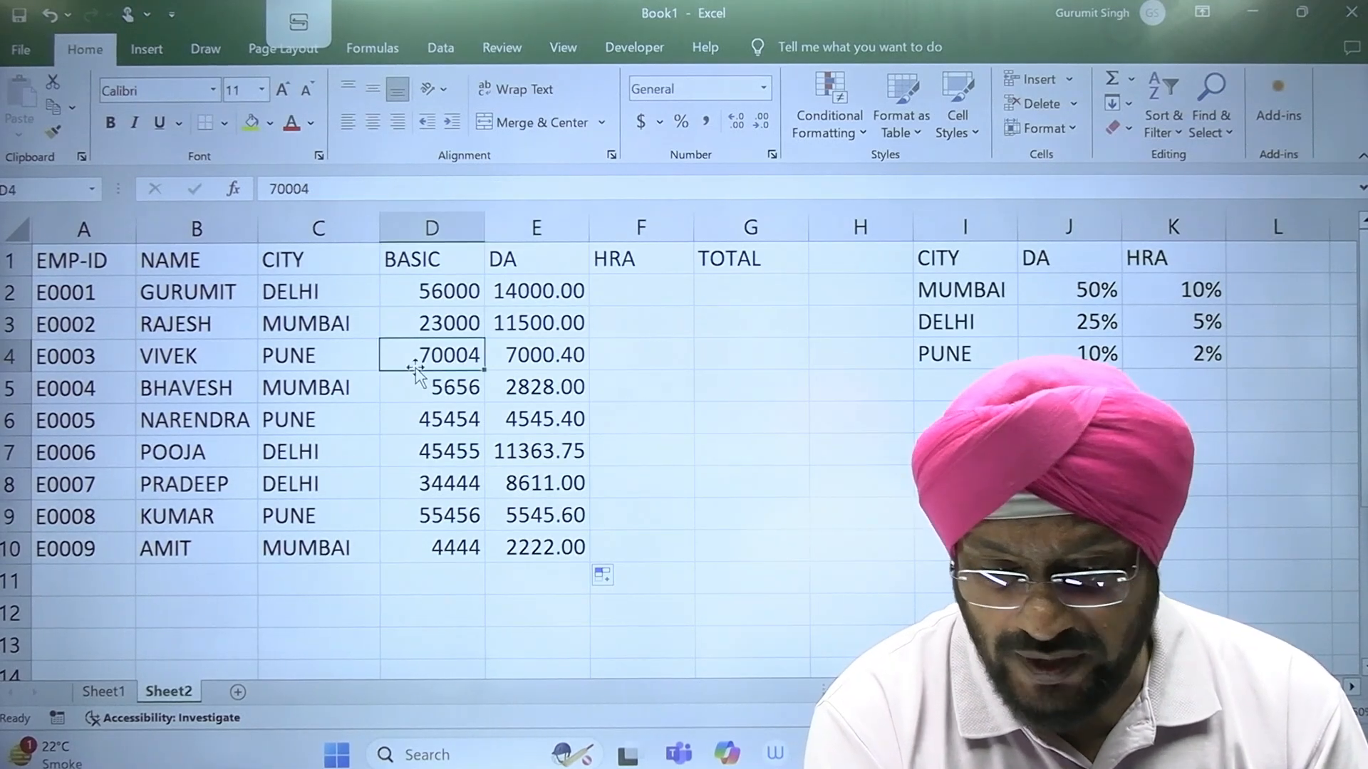
{"action": "left_click", "coordinate": [562, 364]}
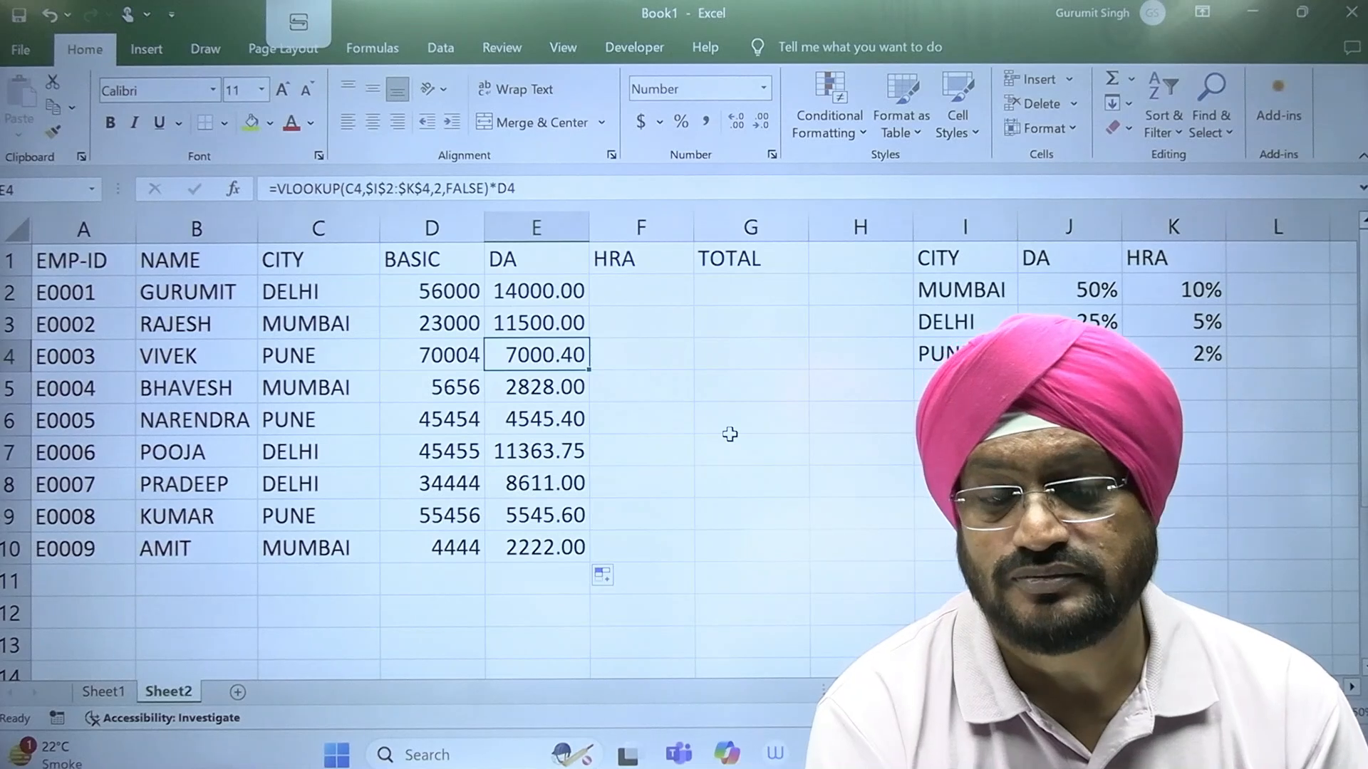
{"action": "double_click", "coordinate": [556, 292]}
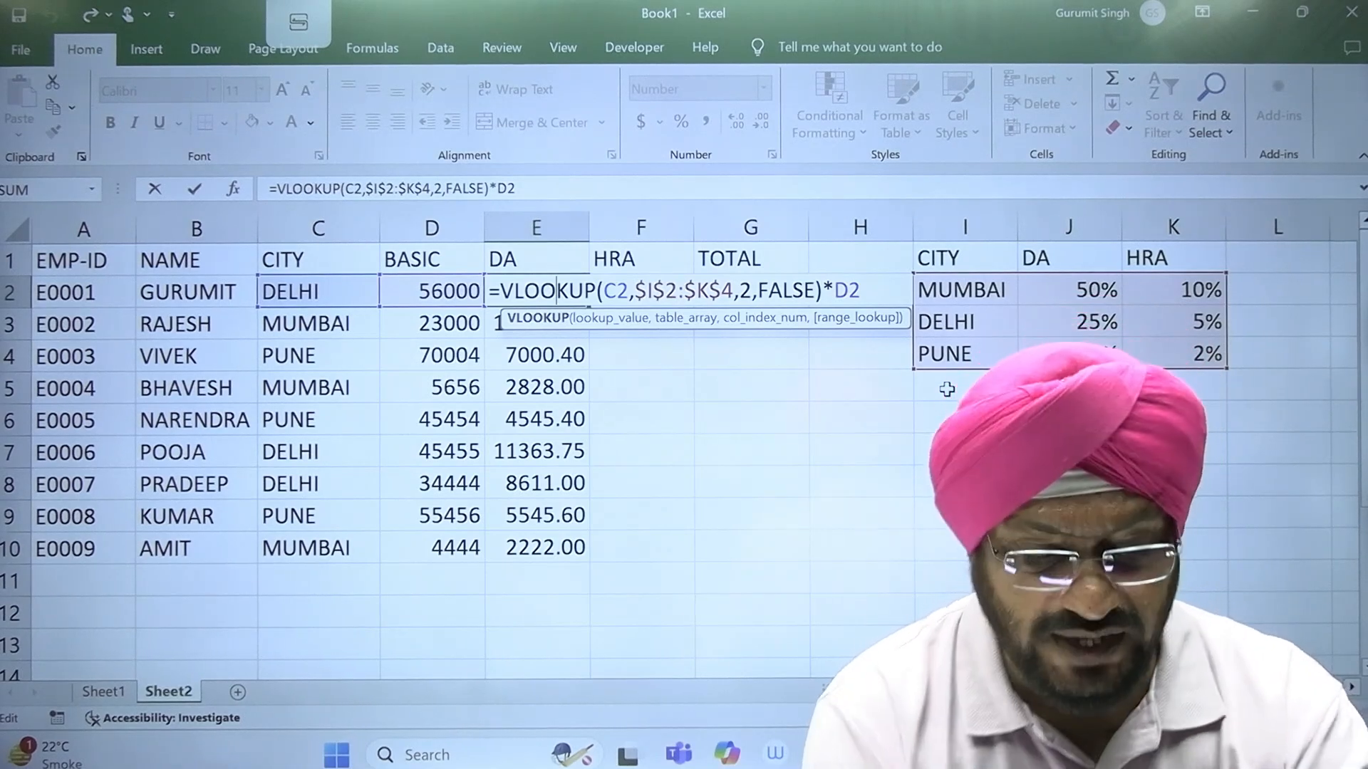
{"action": "key", "text": "ctrl+Return"}
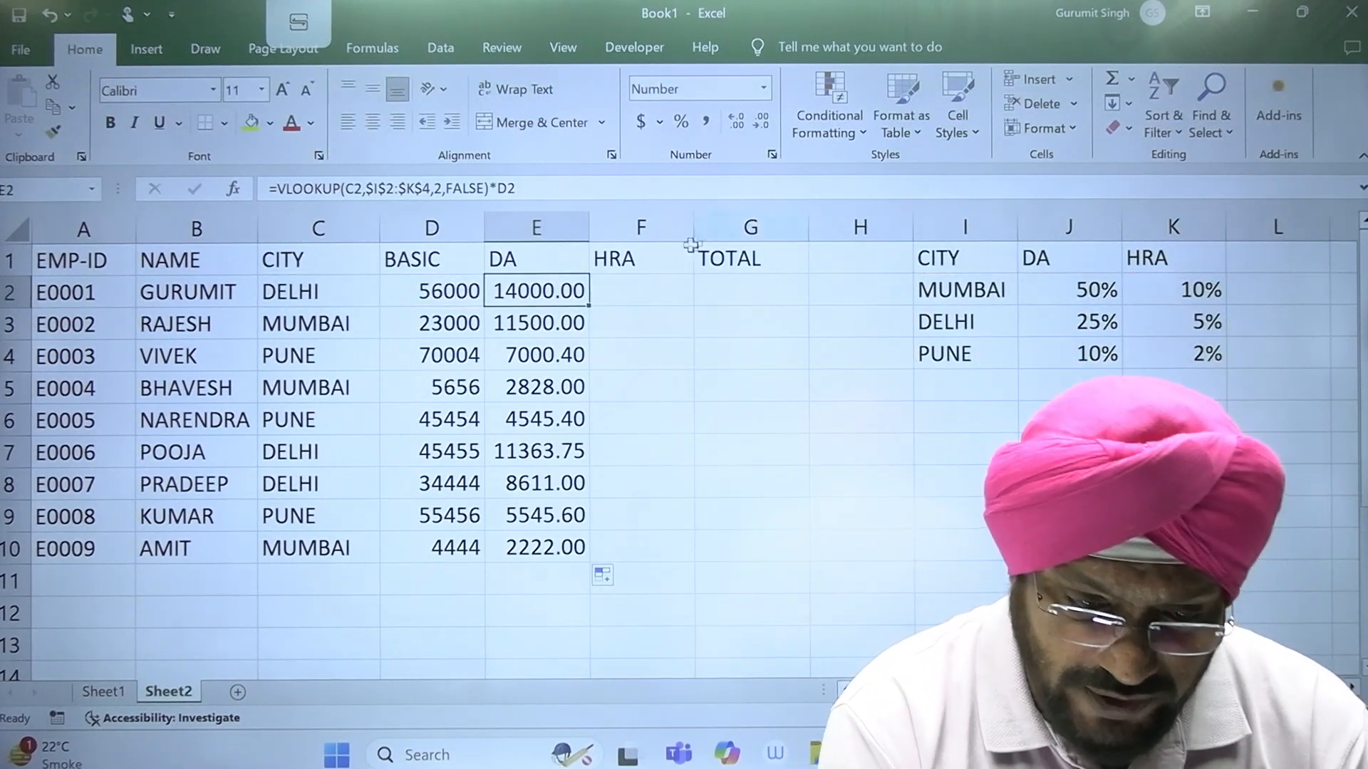
Step: Begin a VLOOKUP formula in F2 with C2 as the lookup value and the absolute range $I$2:$K$4 as the table array
{"action": "left_click", "coordinate": [668, 290]}
{"action": "type", "text": "="}
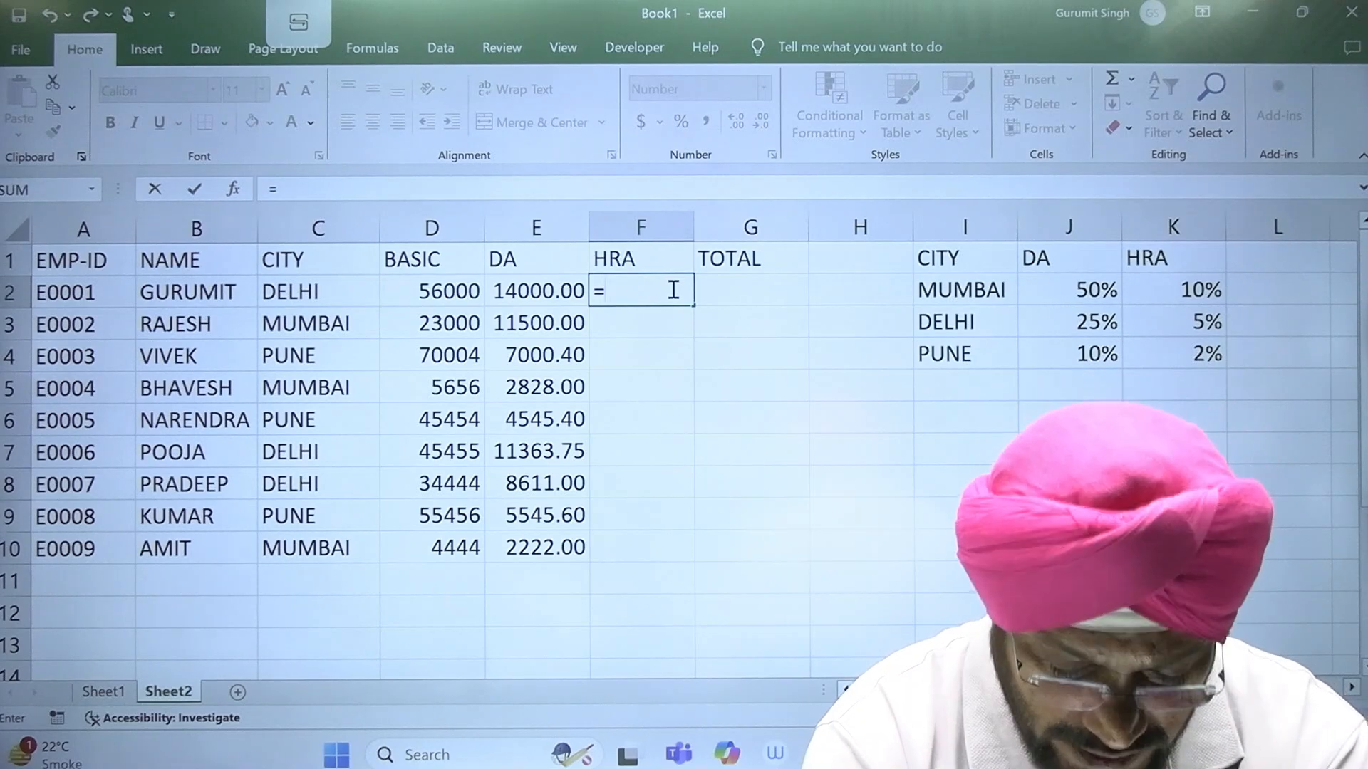
{"action": "type", "text": "VLOOK"}
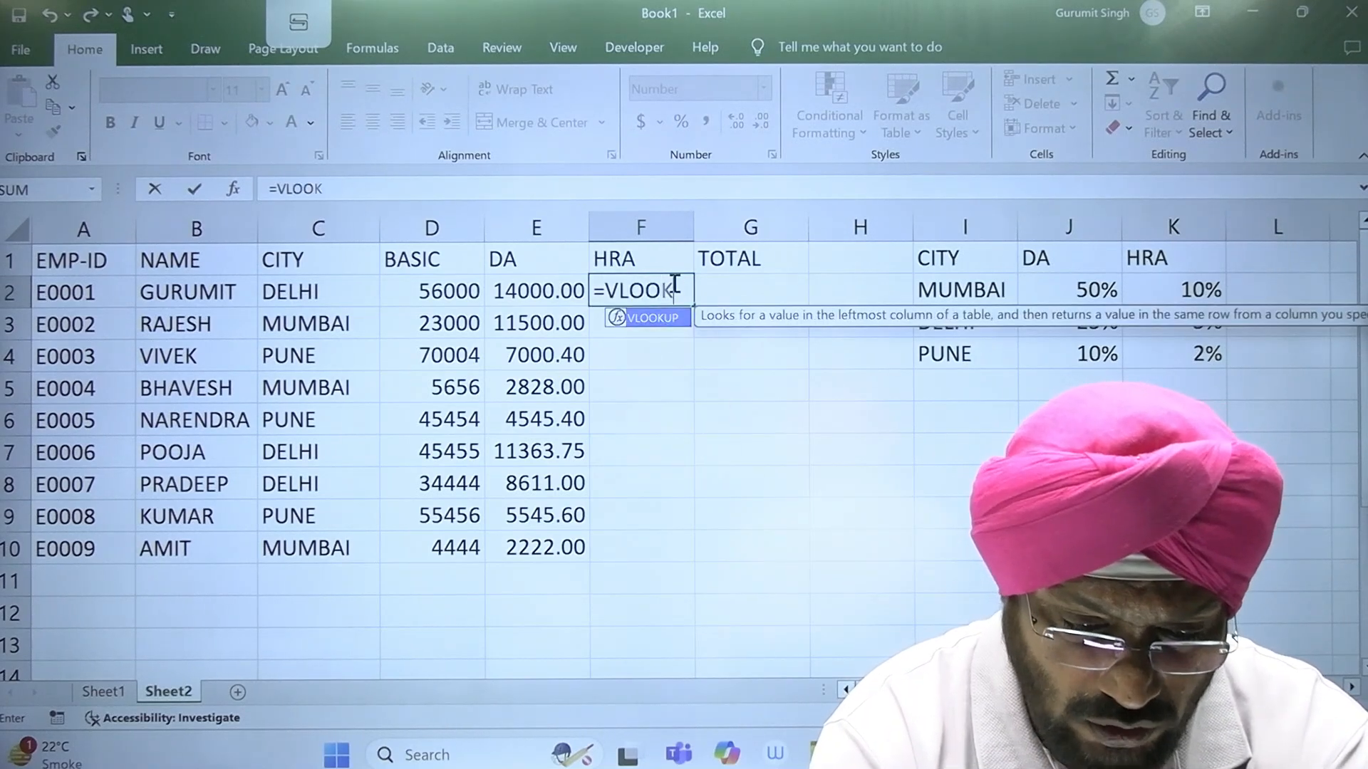
{"action": "type", "text": "UP("}
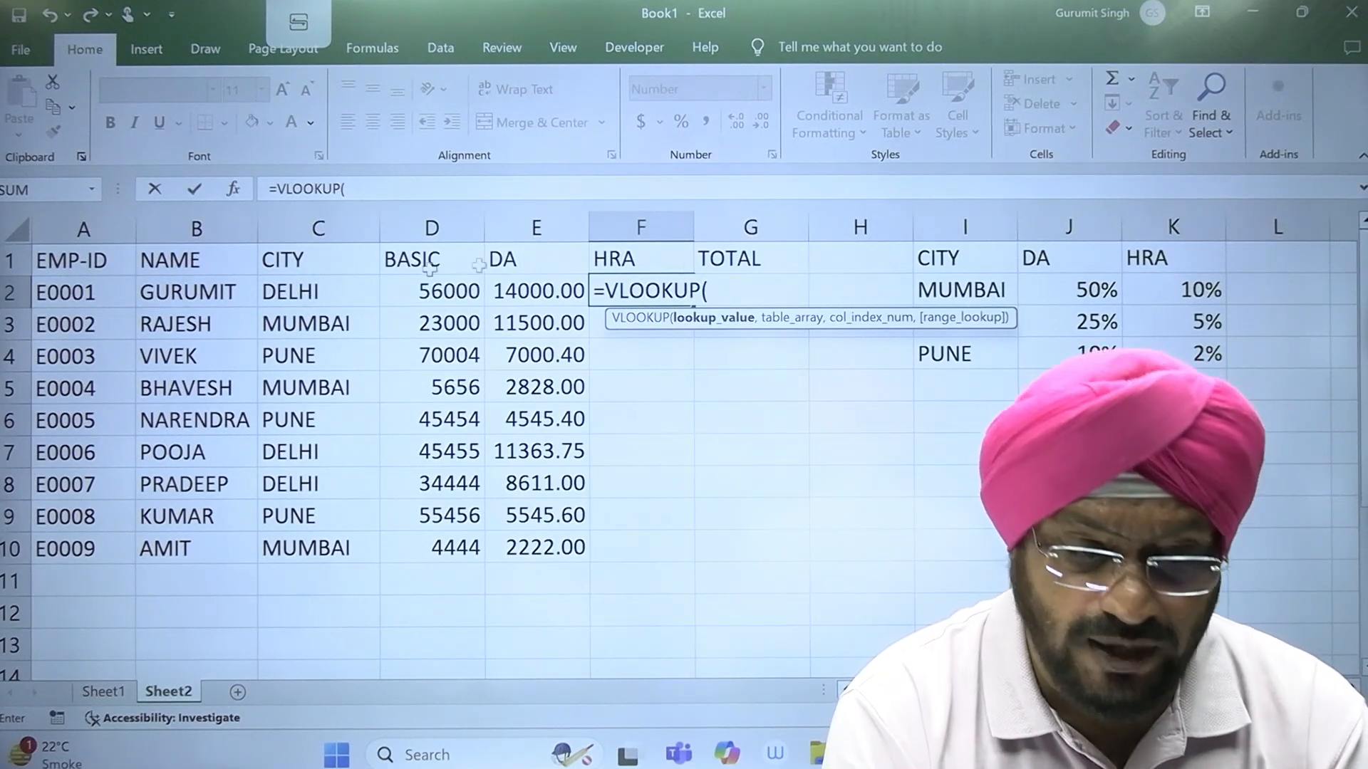
{"action": "left_click", "coordinate": [299, 294]}
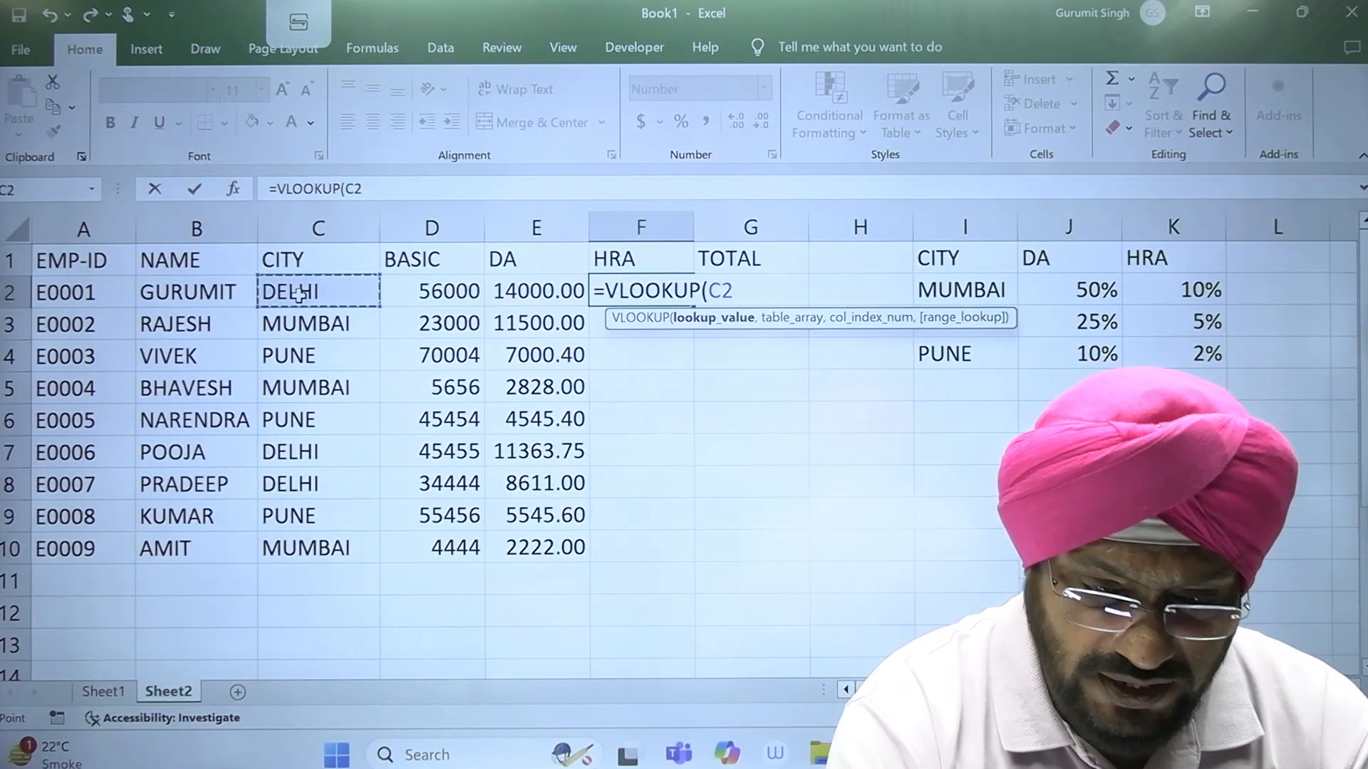
{"action": "type", "text": ","}
{"action": "left_click_drag", "start_coordinate": [1204, 358], "coordinate": [980, 294]}
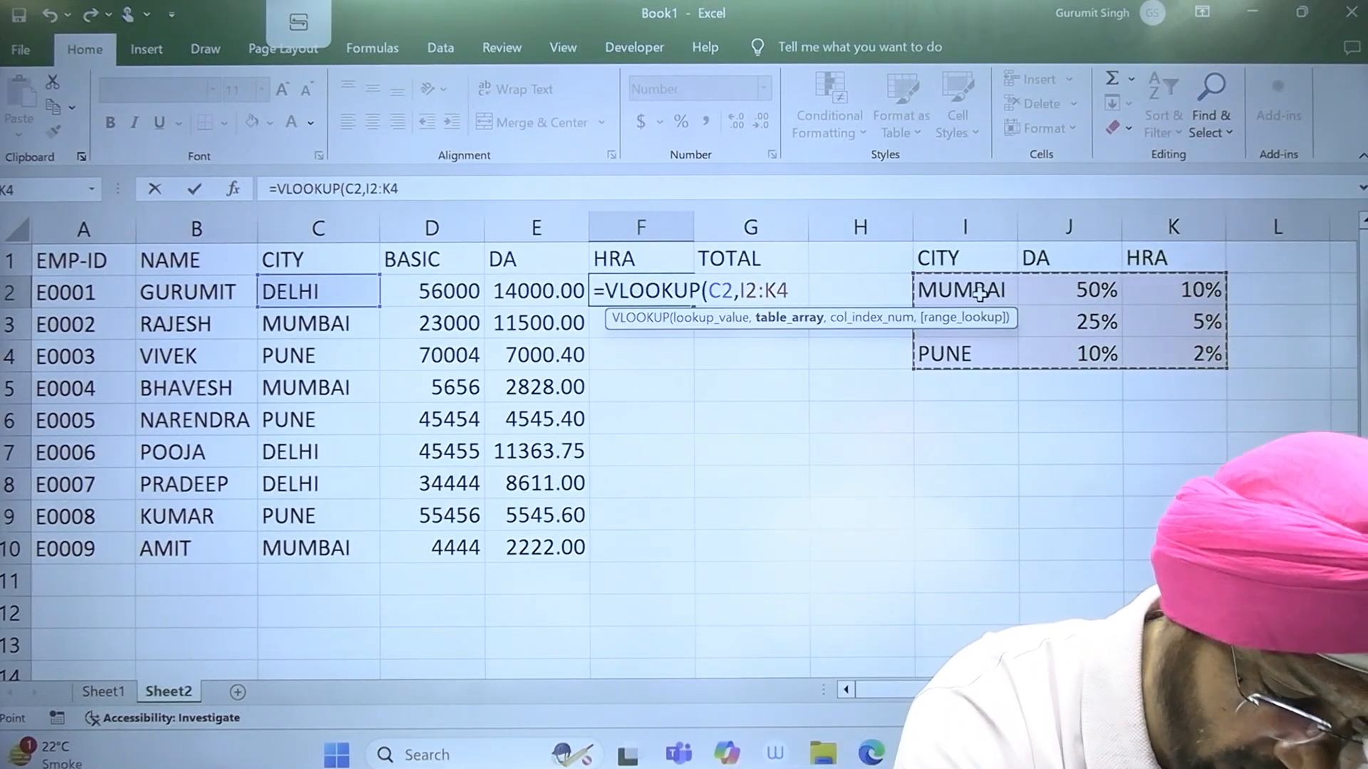
{"action": "key", "text": "F4"}
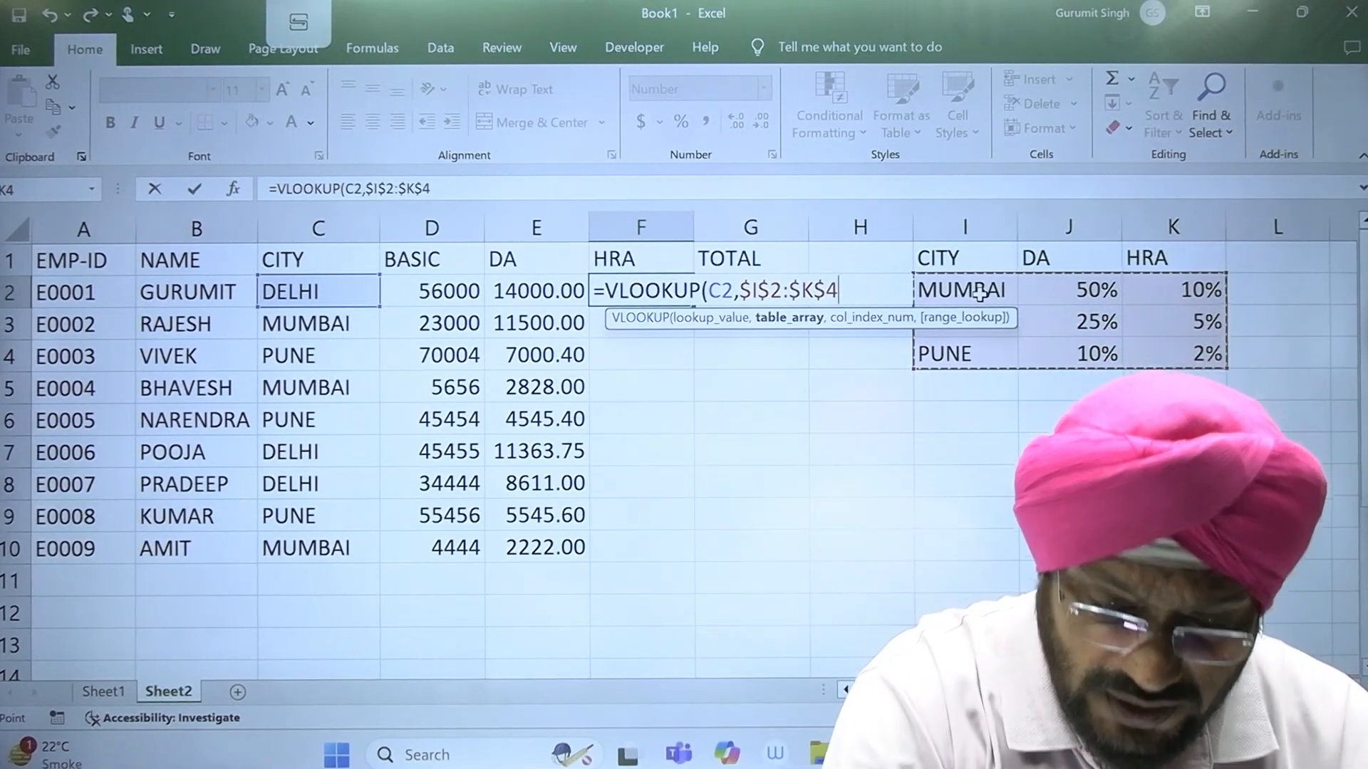
Step: Complete the VLOOKUP in F2 with column index 3 and FALSE for an exact match
{"action": "type", "text": ","}
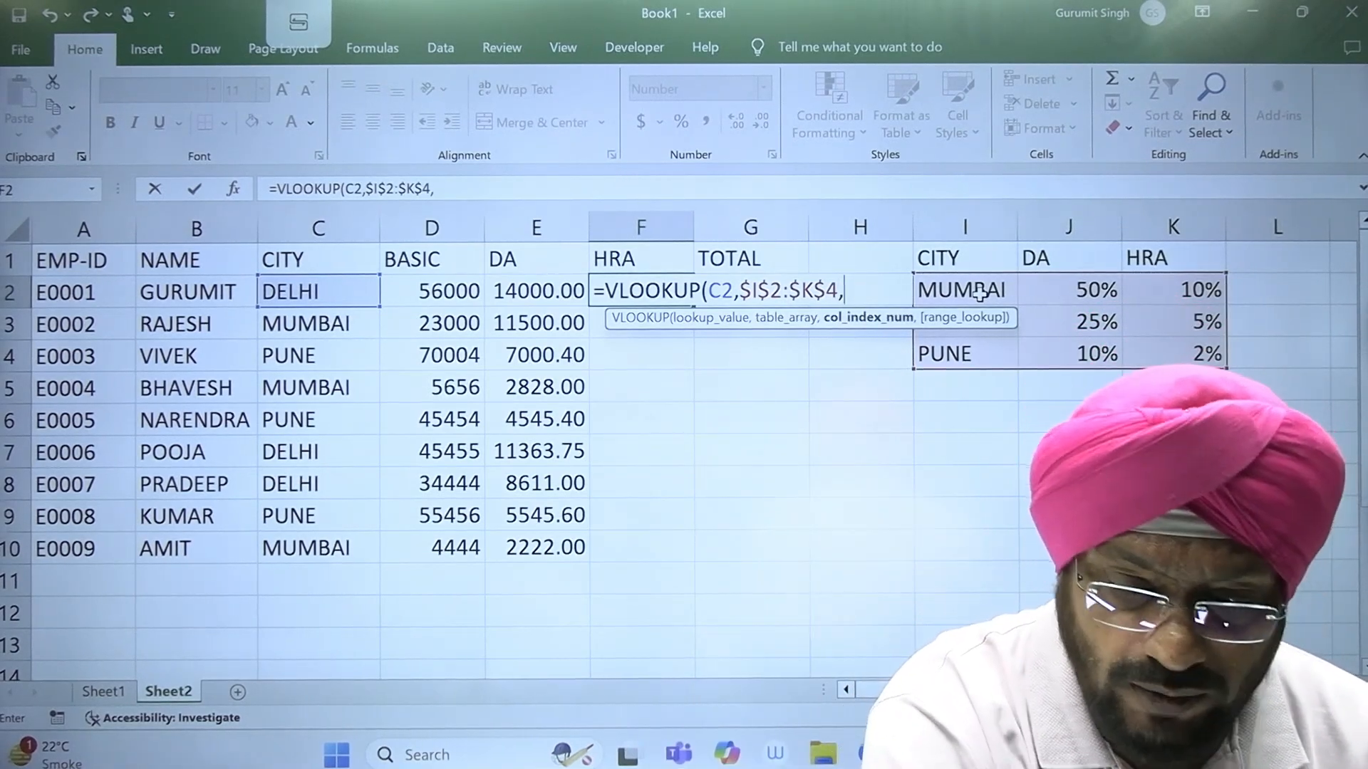
{"action": "type", "text": "3"}
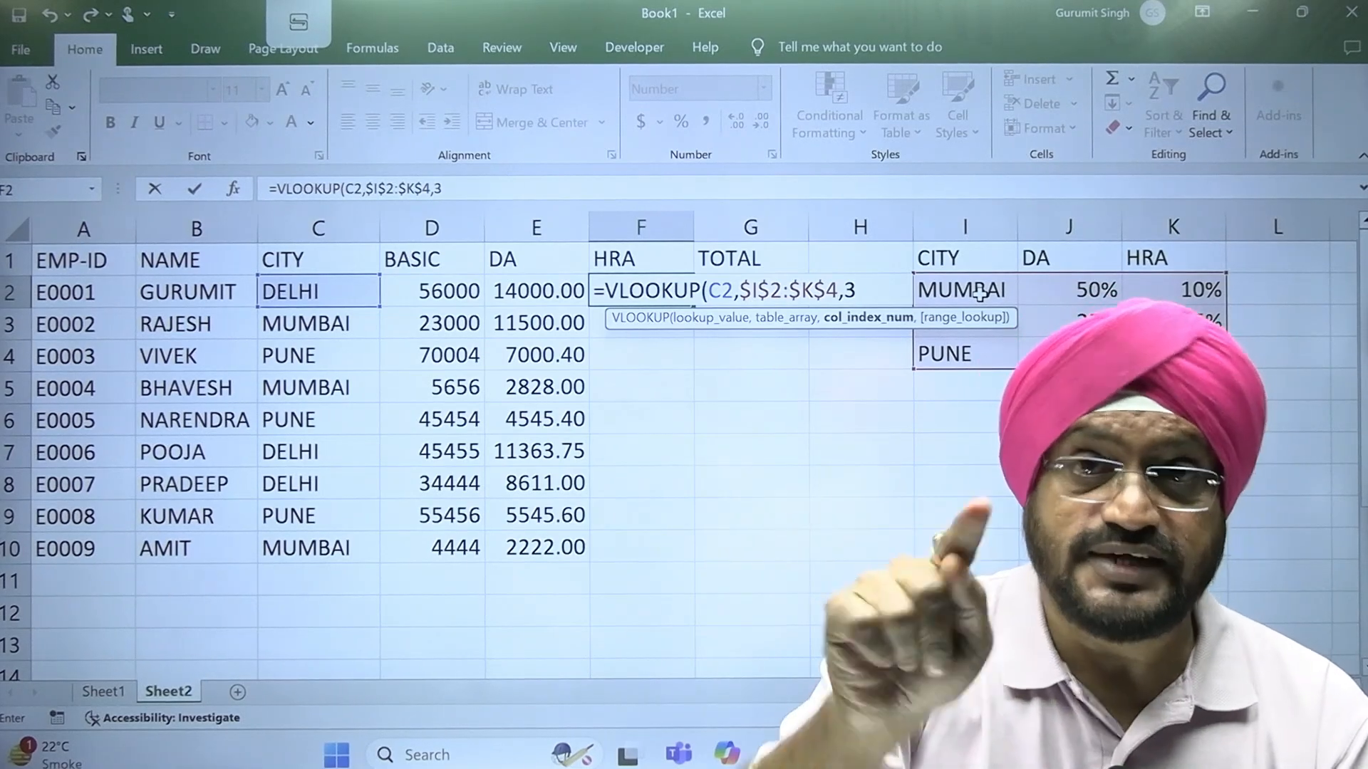
{"action": "type", "text": ","}
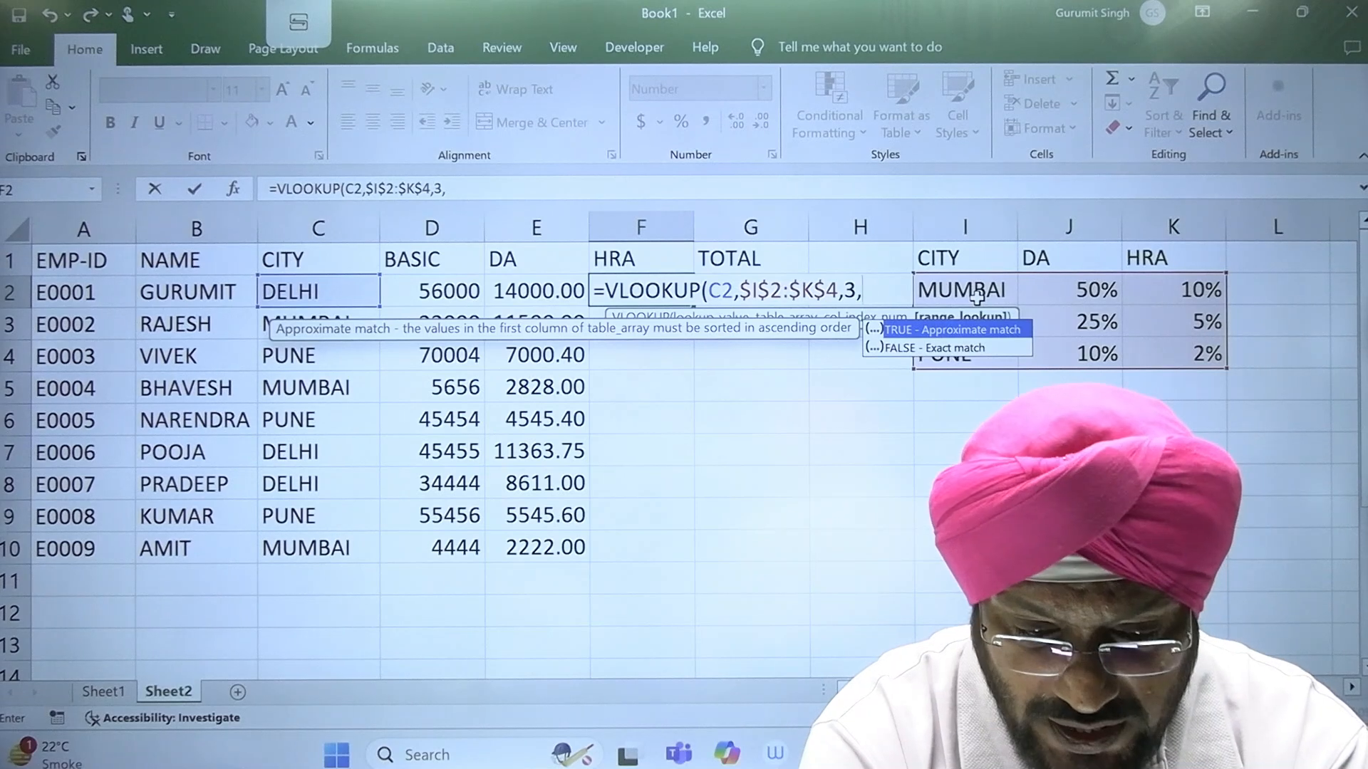
{"action": "type", "text": "FALSE)"}
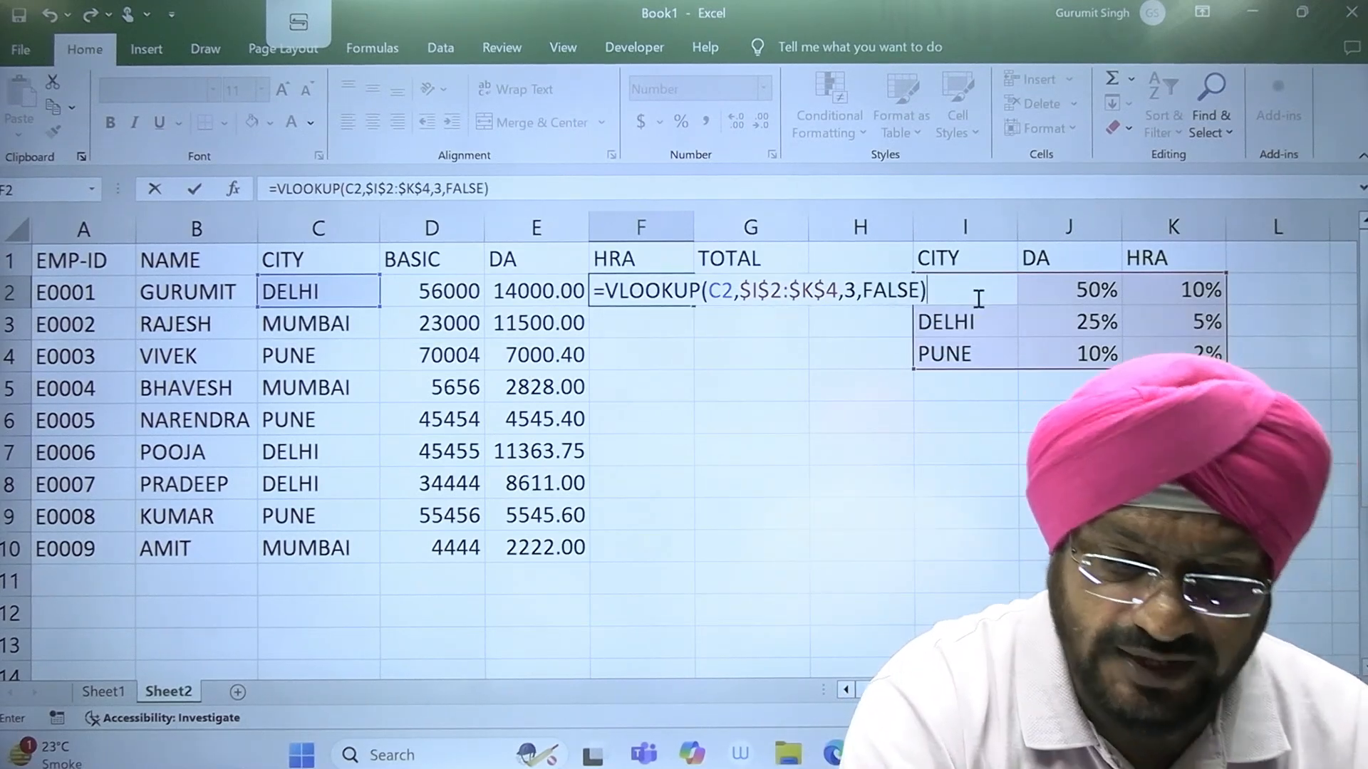
{"action": "key", "text": "Return"}
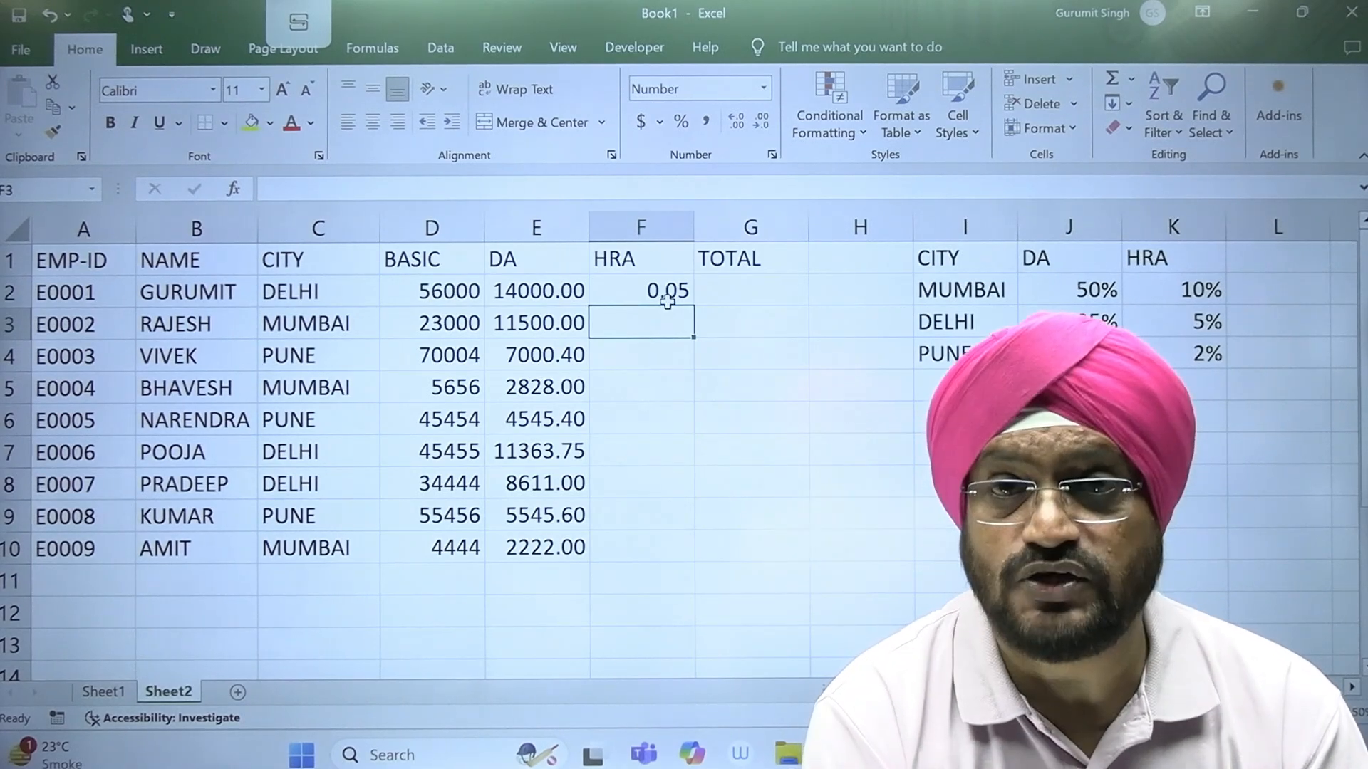
Step: Fill the HRA lookup from F2 down to F10 and compare the Pune result in F4 with the rate in K4
{"action": "left_click", "coordinate": [668, 299]}
{"action": "left_click_drag", "start_coordinate": [691, 309], "coordinate": [705, 562]}
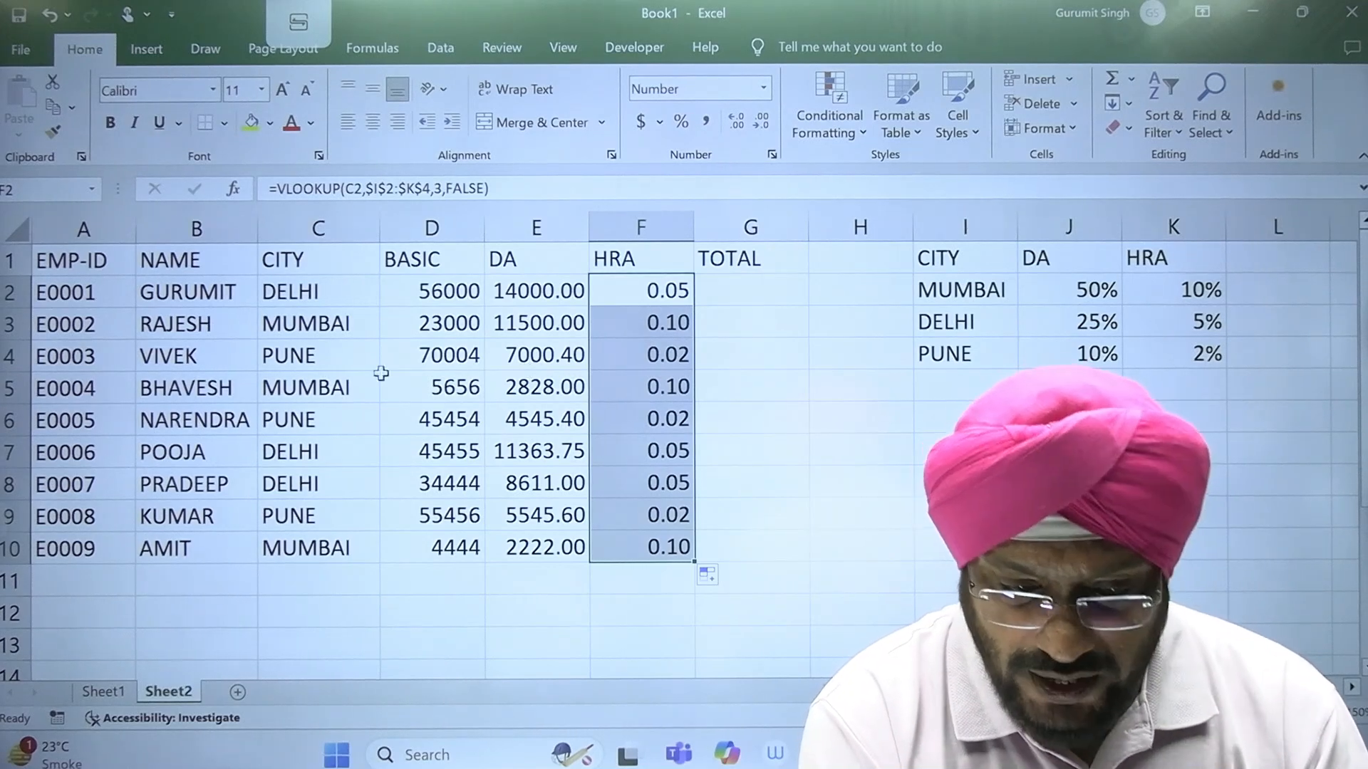
{"action": "left_click", "coordinate": [678, 366]}
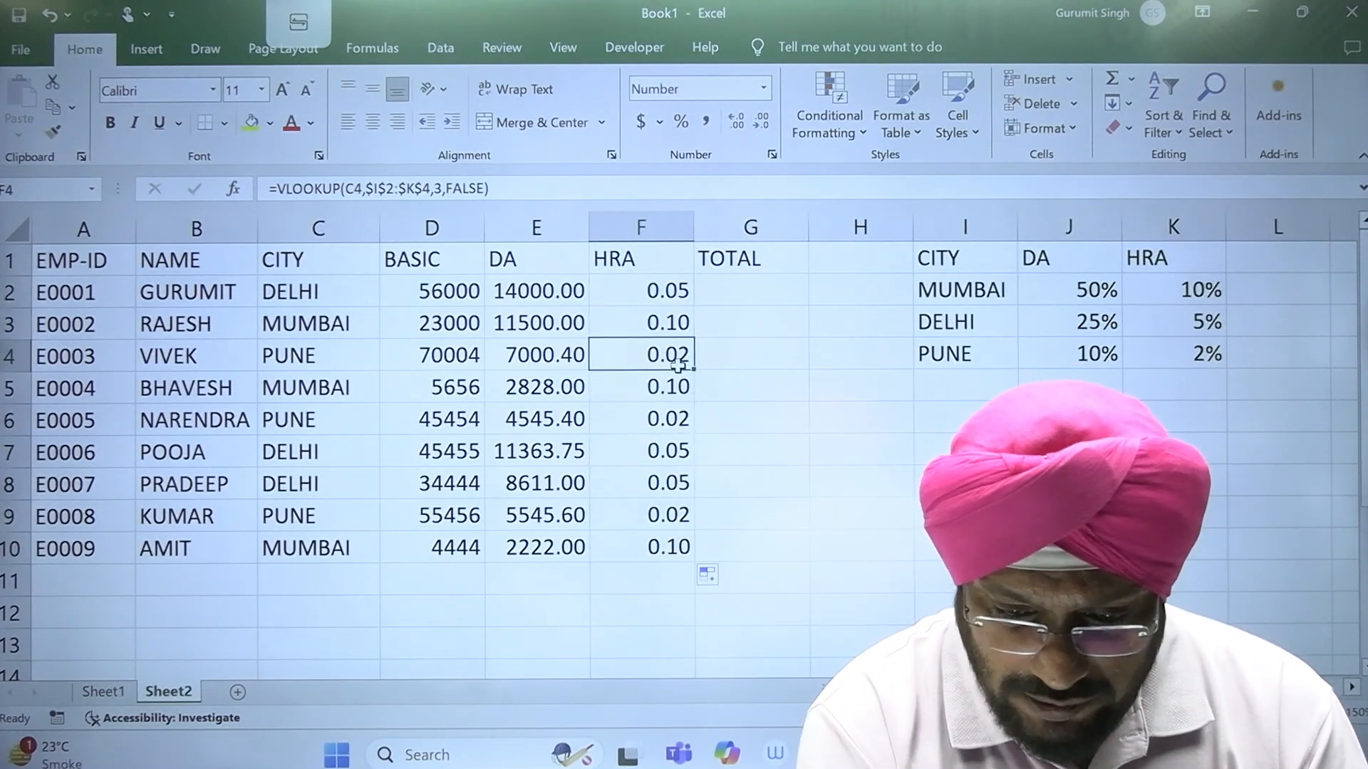
{"action": "left_click", "coordinate": [1192, 362]}
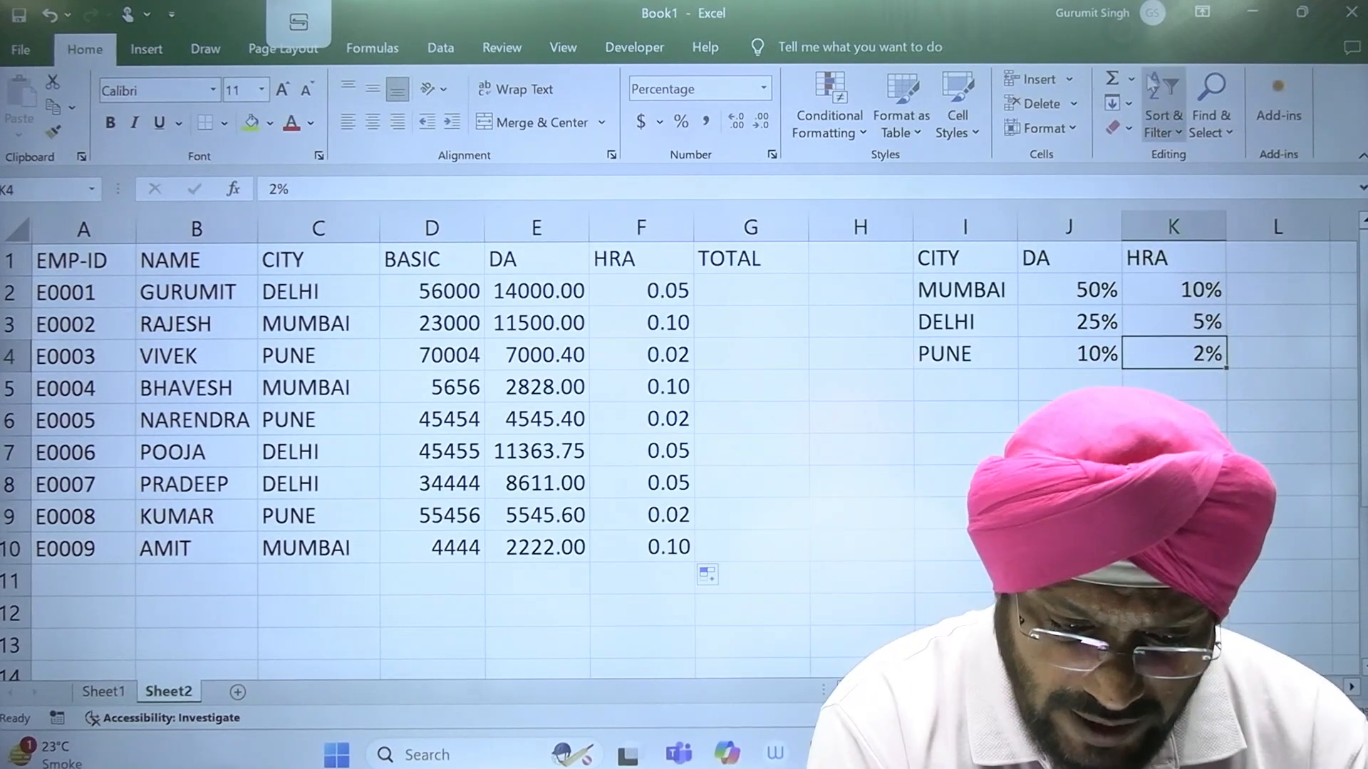
Step: Multiply the VLOOKUP in F2 by the basic salary in D2 and fill the formula down to F10
{"action": "double_click", "coordinate": [671, 291]}
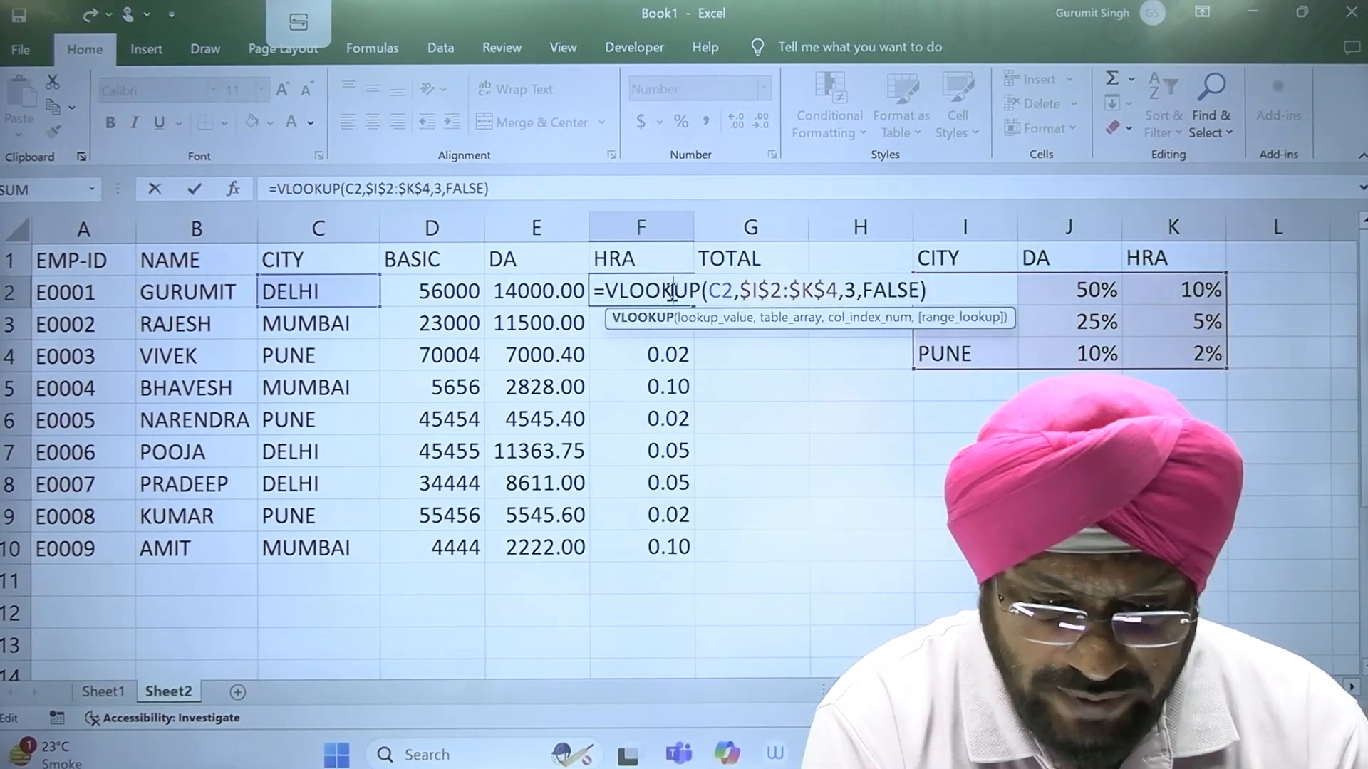
{"action": "left_click", "coordinate": [944, 290]}
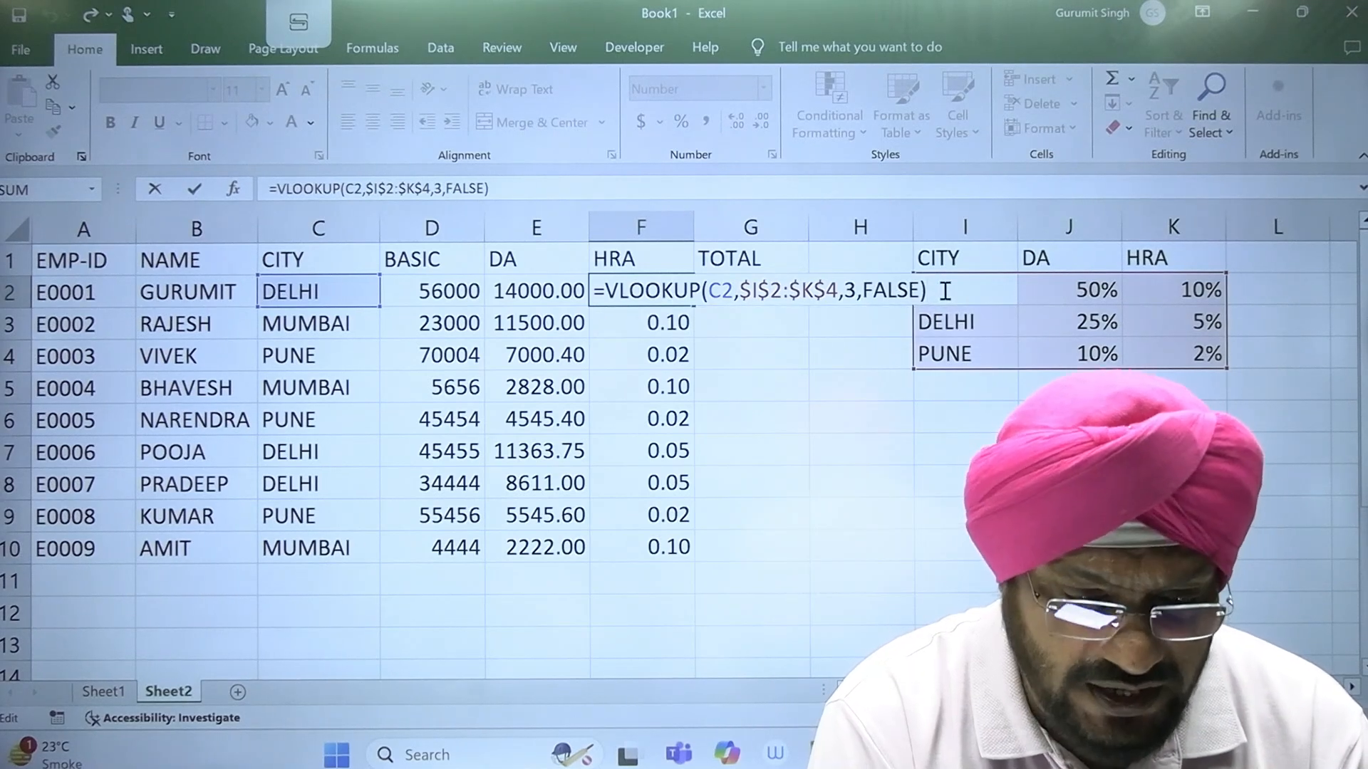
{"action": "type", "text": "*"}
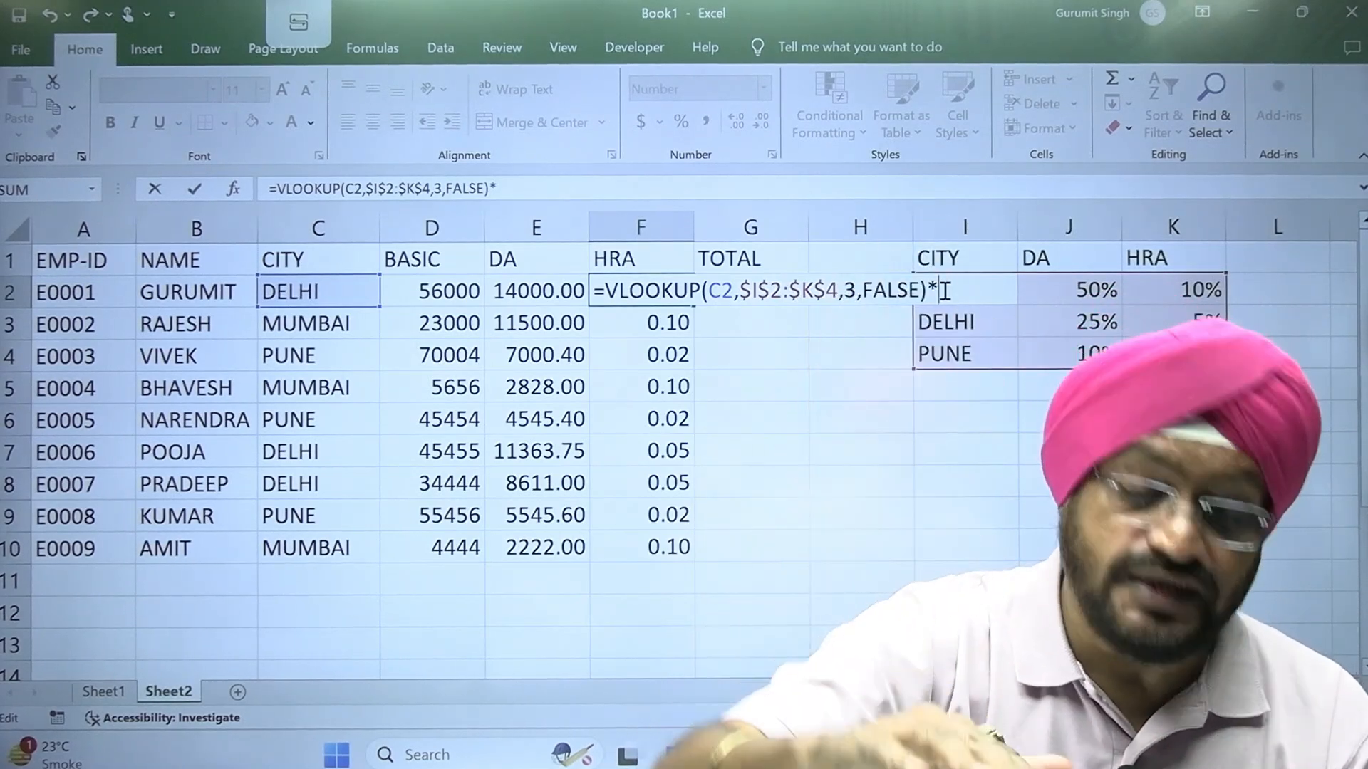
{"action": "type", "text": "D2"}
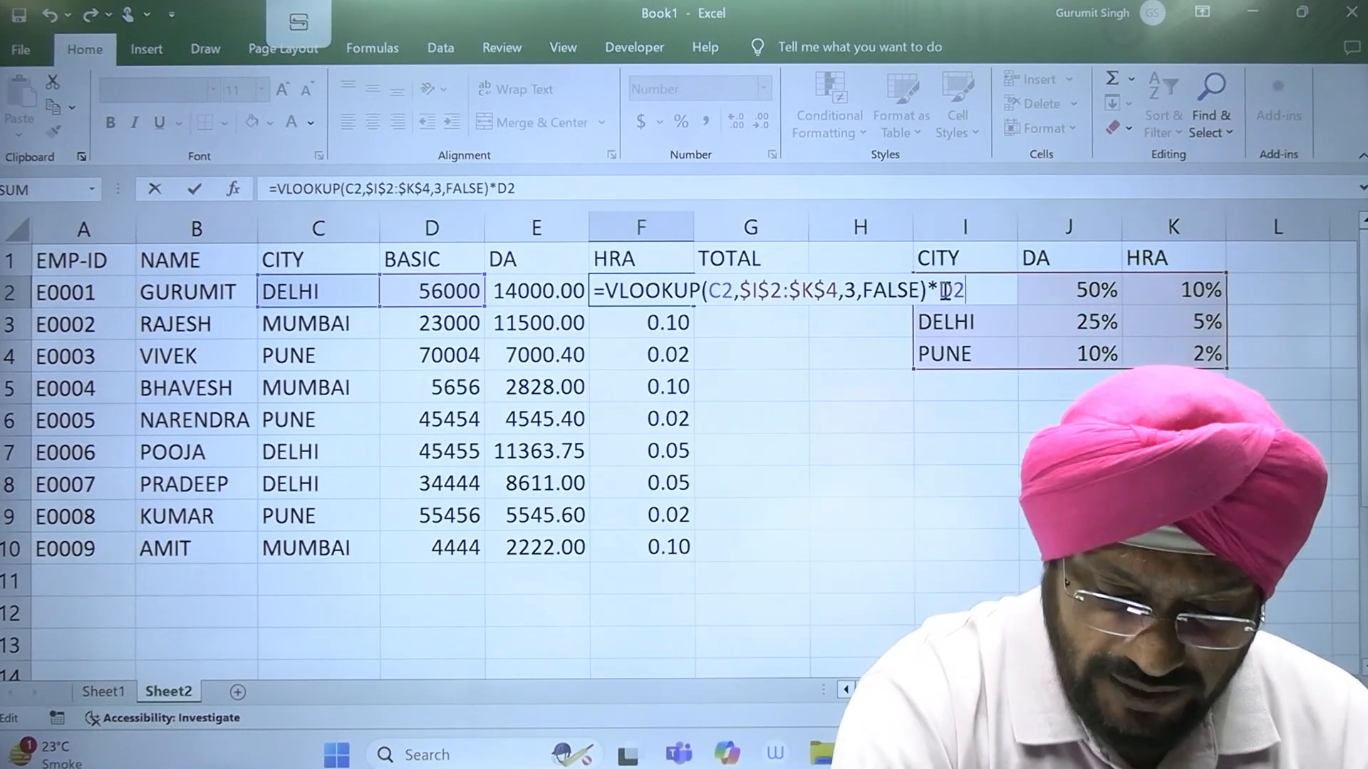
{"action": "key", "text": "Return"}
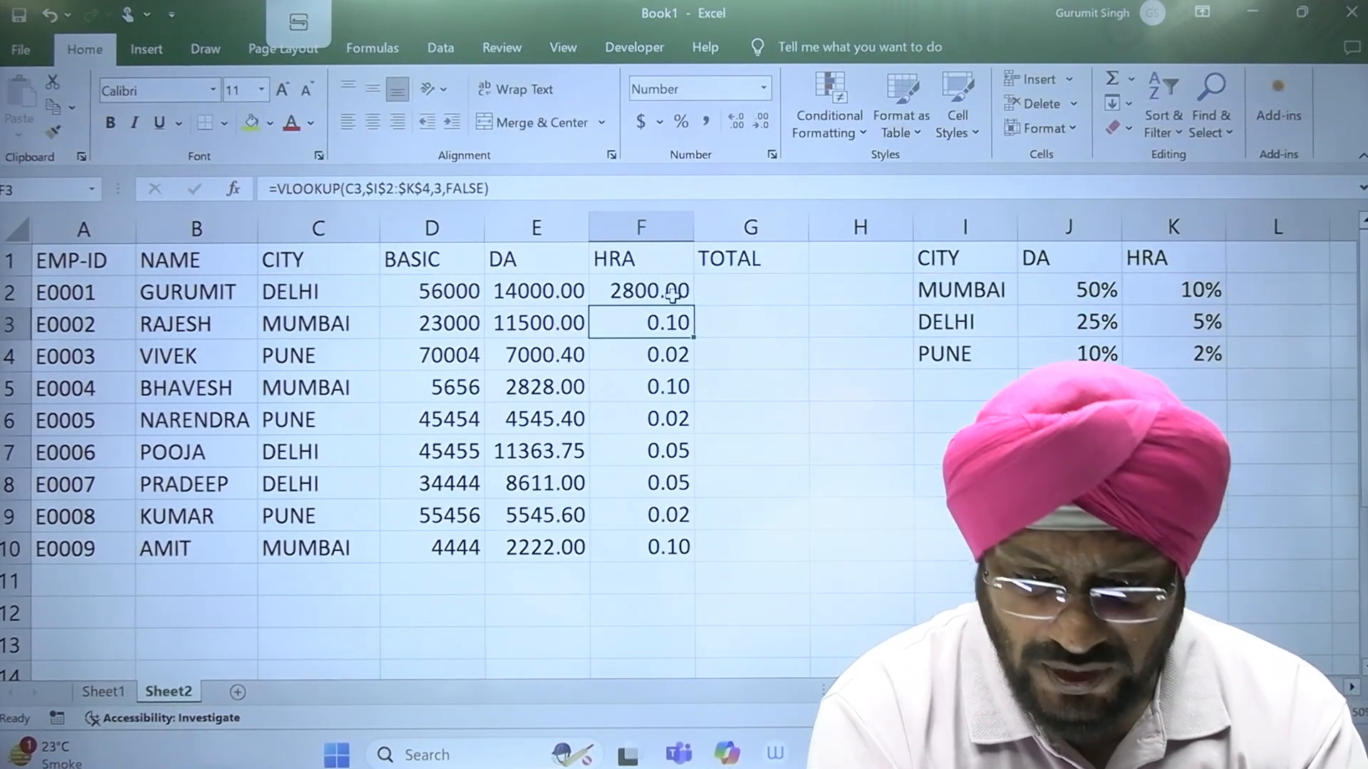
{"action": "left_click", "coordinate": [673, 296]}
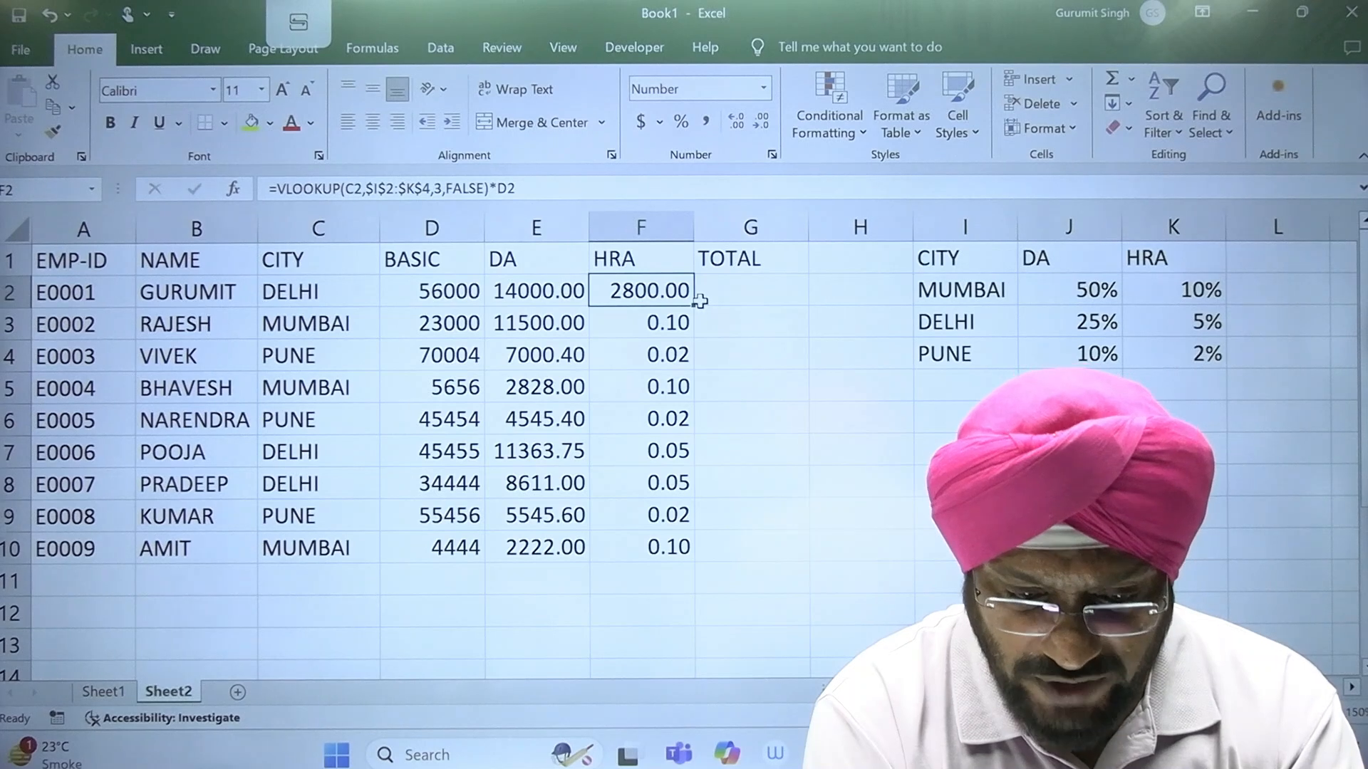
{"action": "left_click_drag", "start_coordinate": [697, 305], "coordinate": [682, 548]}
{"action": "left_click", "coordinate": [870, 549]}
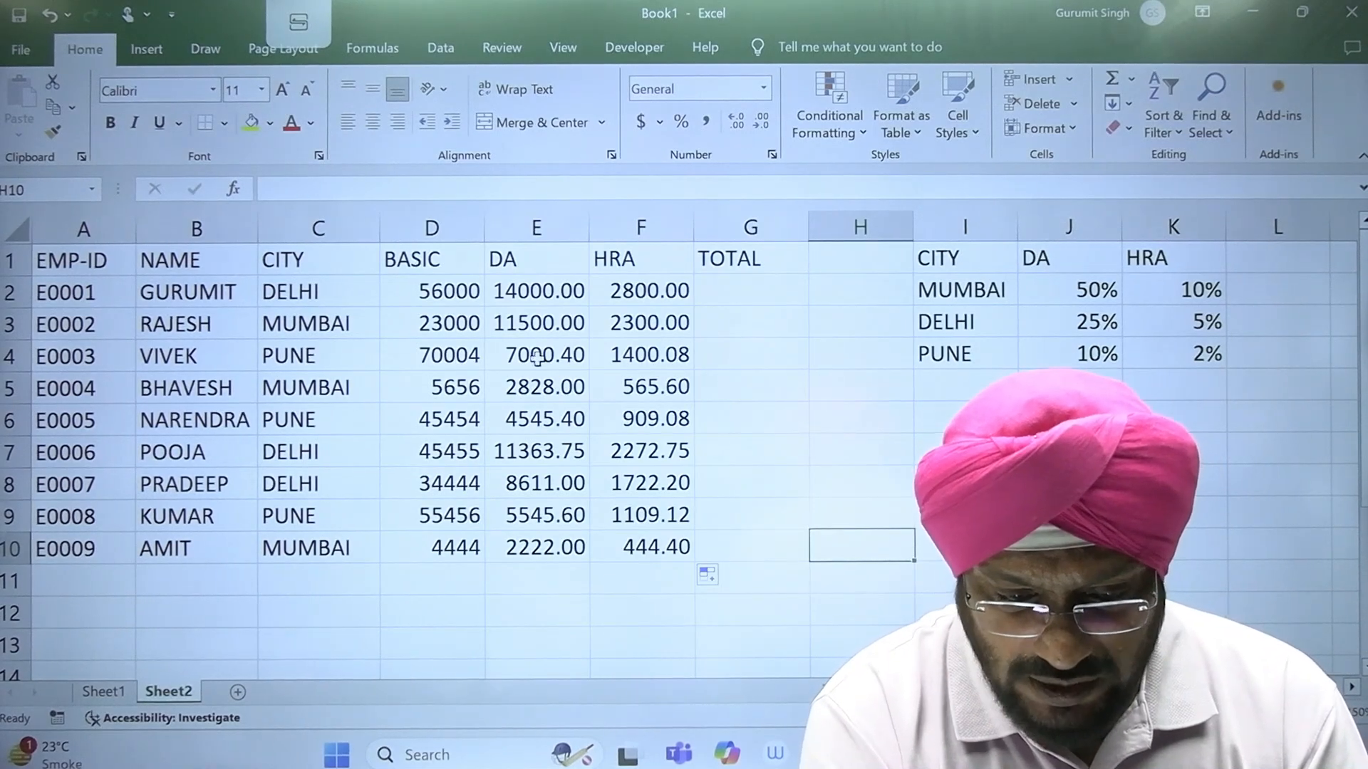
Step: Change Pune's rates in the city table to 12% for DA and 4% for HRA
{"action": "left_click", "coordinate": [578, 358]}
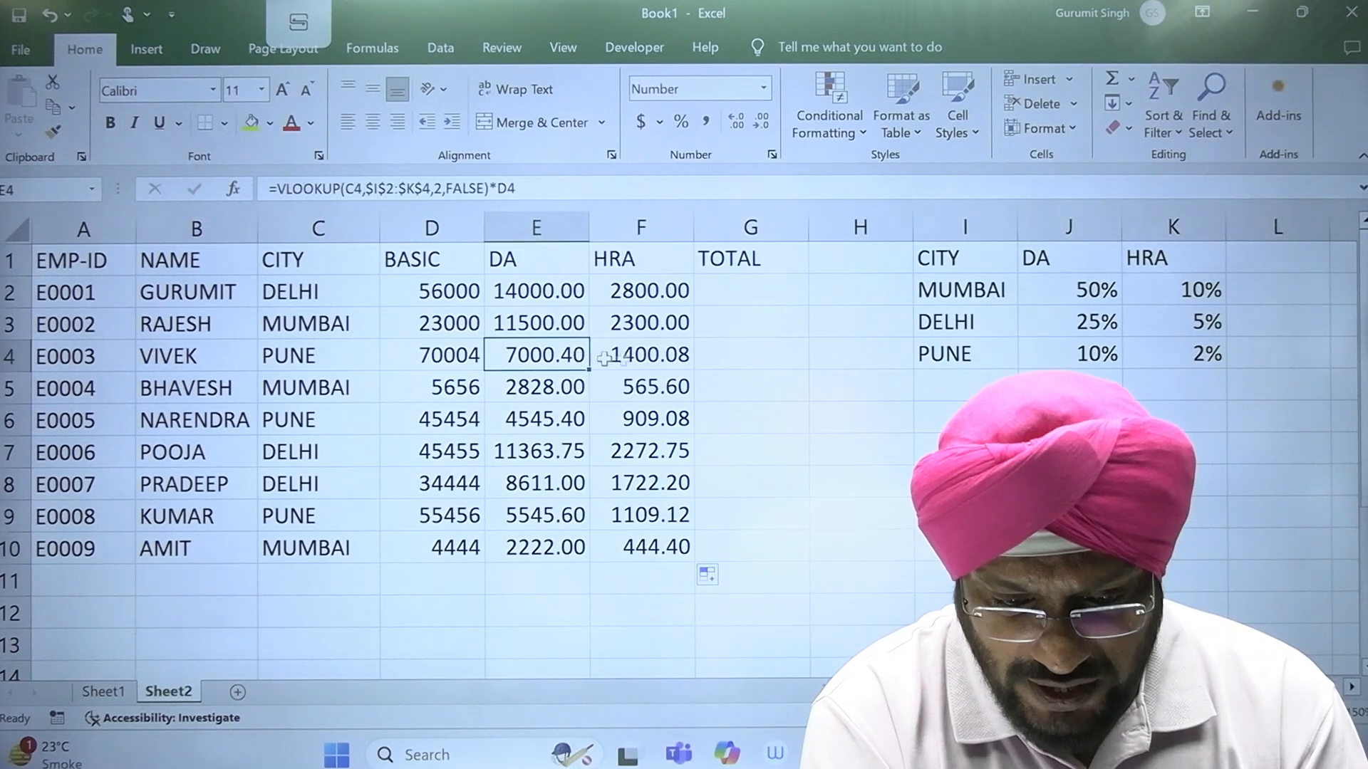
{"action": "left_click", "coordinate": [667, 358]}
{"action": "left_click", "coordinate": [1073, 362]}
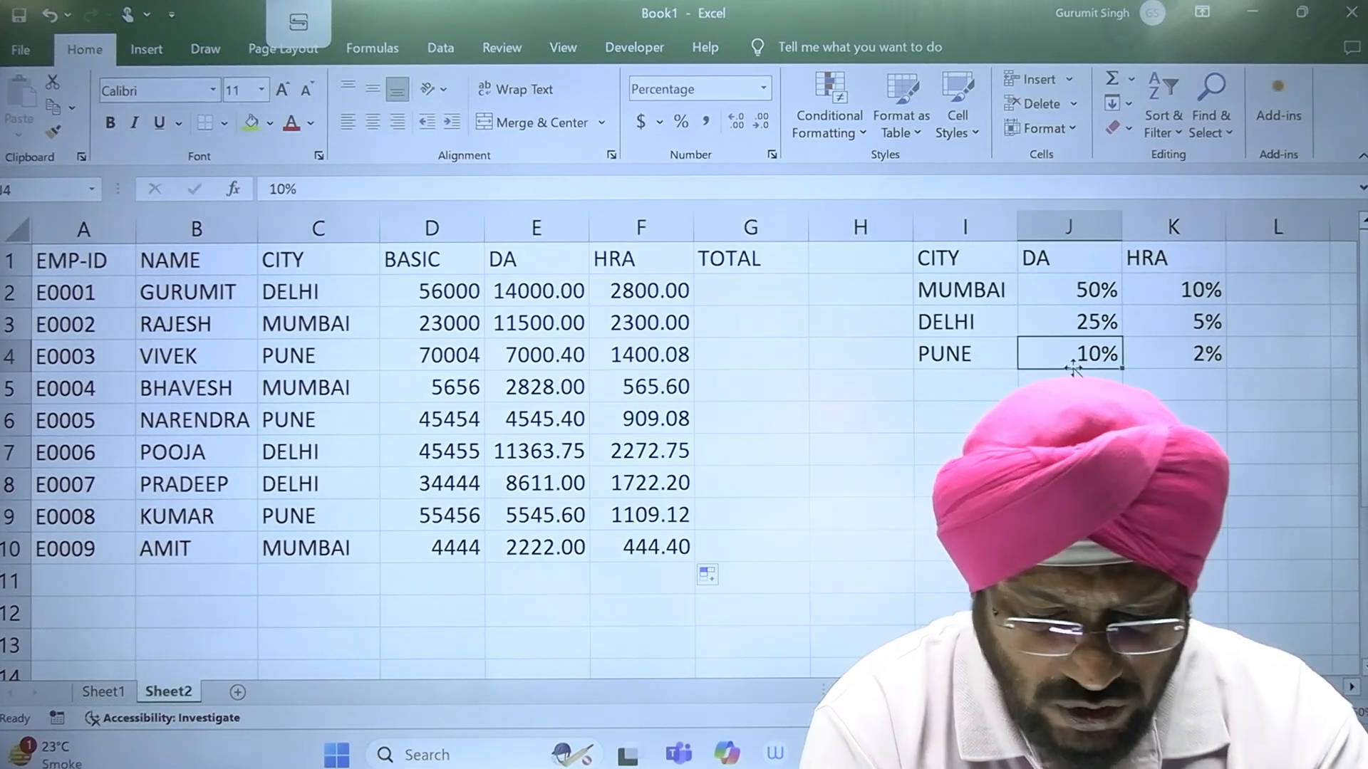
{"action": "type", "text": "12"}
{"action": "key", "text": "Tab"}
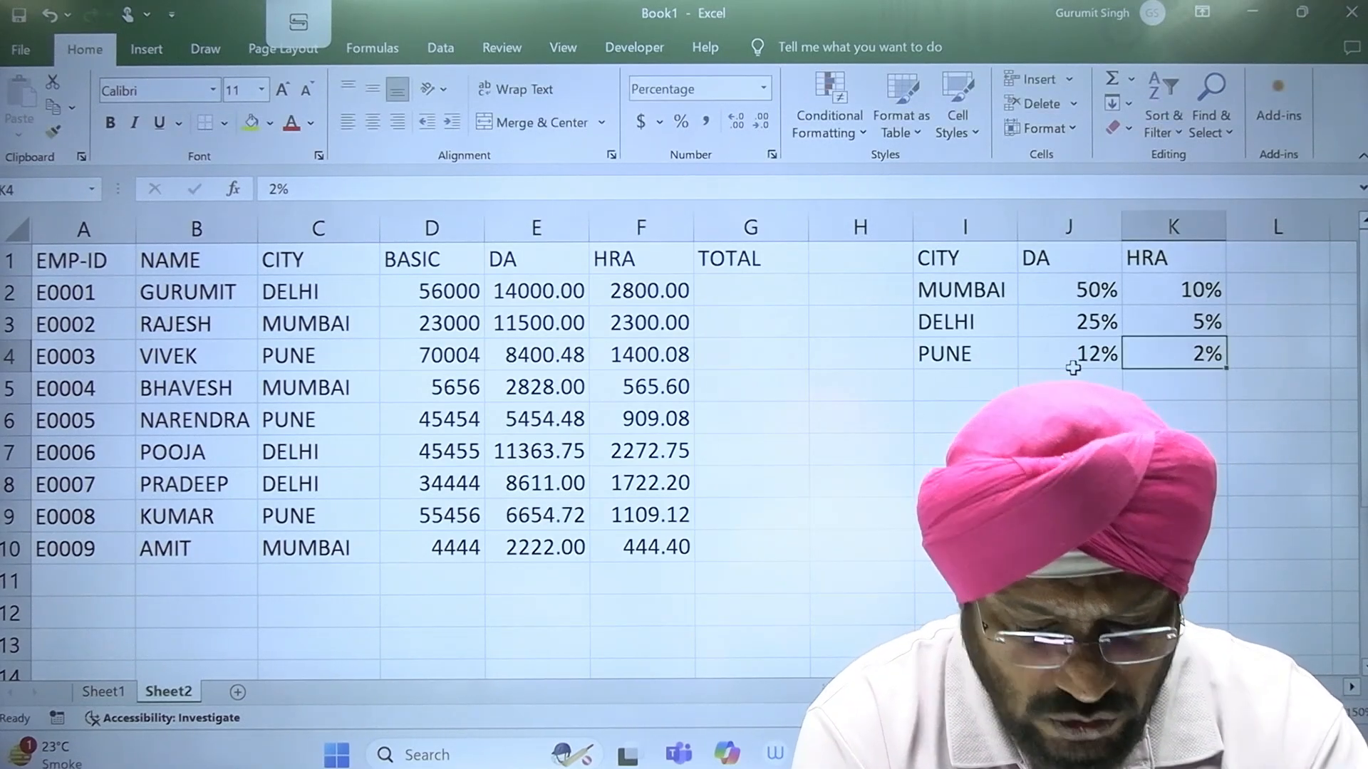
{"action": "type", "text": "4"}
{"action": "key", "text": "Tab"}
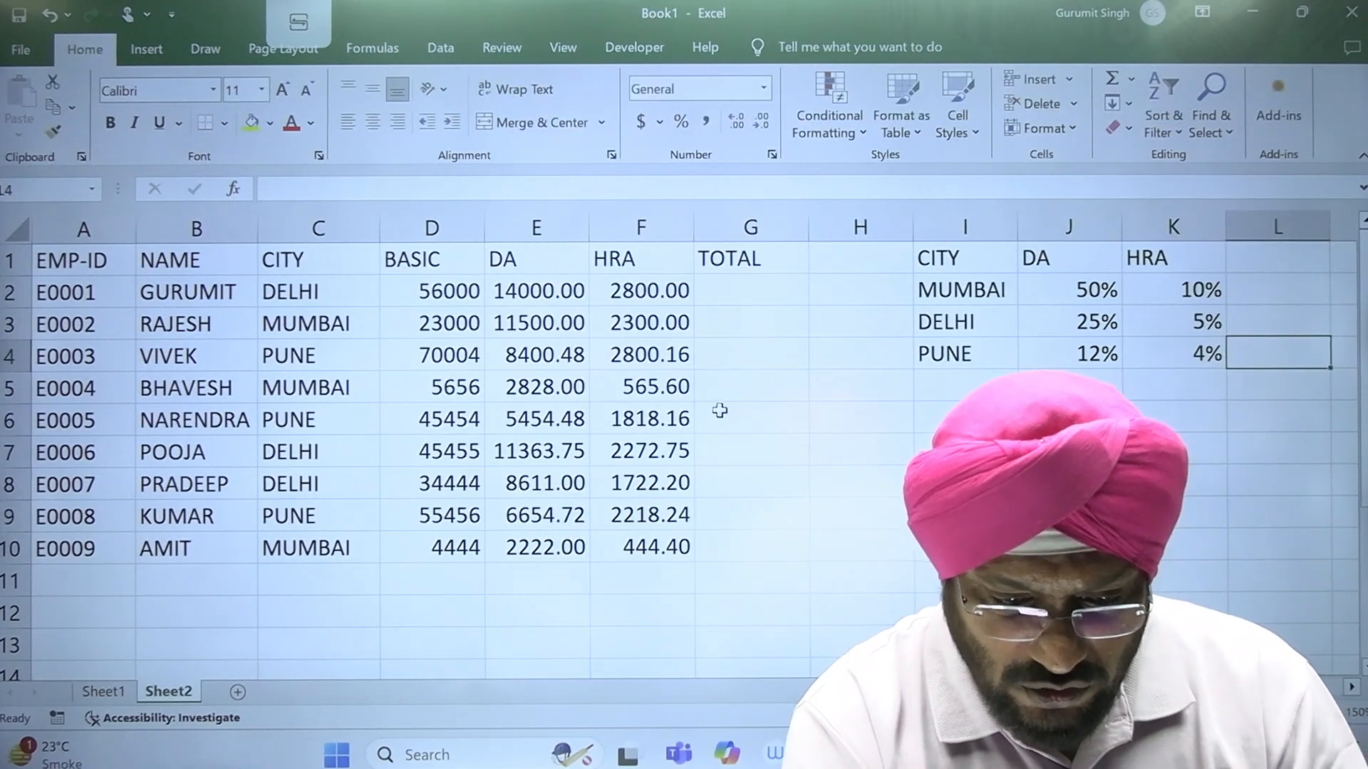
Step: Review the DA and HRA formulas for the Pune employee in row 4 and the city rate table I1:K4
{"action": "left_click", "coordinate": [541, 358]}
{"action": "left_click", "coordinate": [652, 353]}
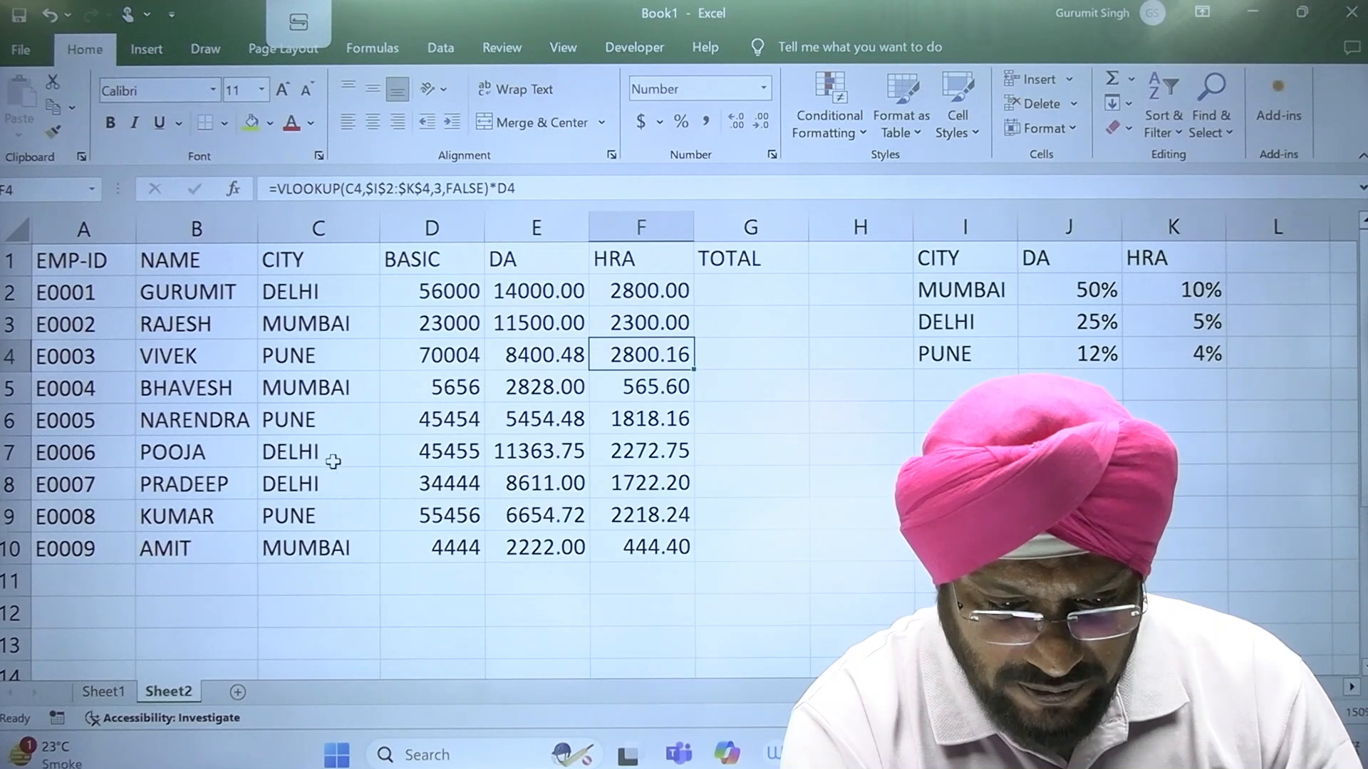
{"action": "left_click", "coordinate": [311, 520]}
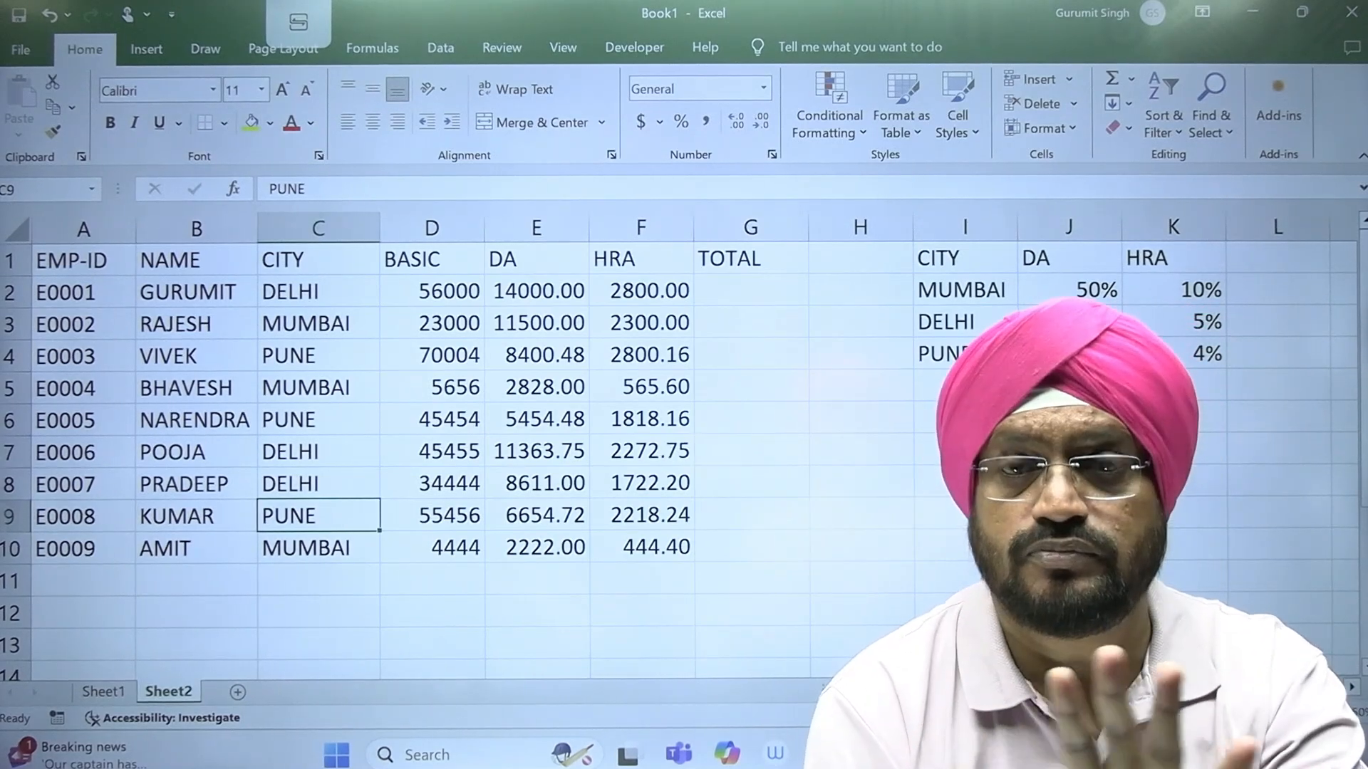
{"action": "left_click_drag", "start_coordinate": [927, 257], "coordinate": [1170, 372]}
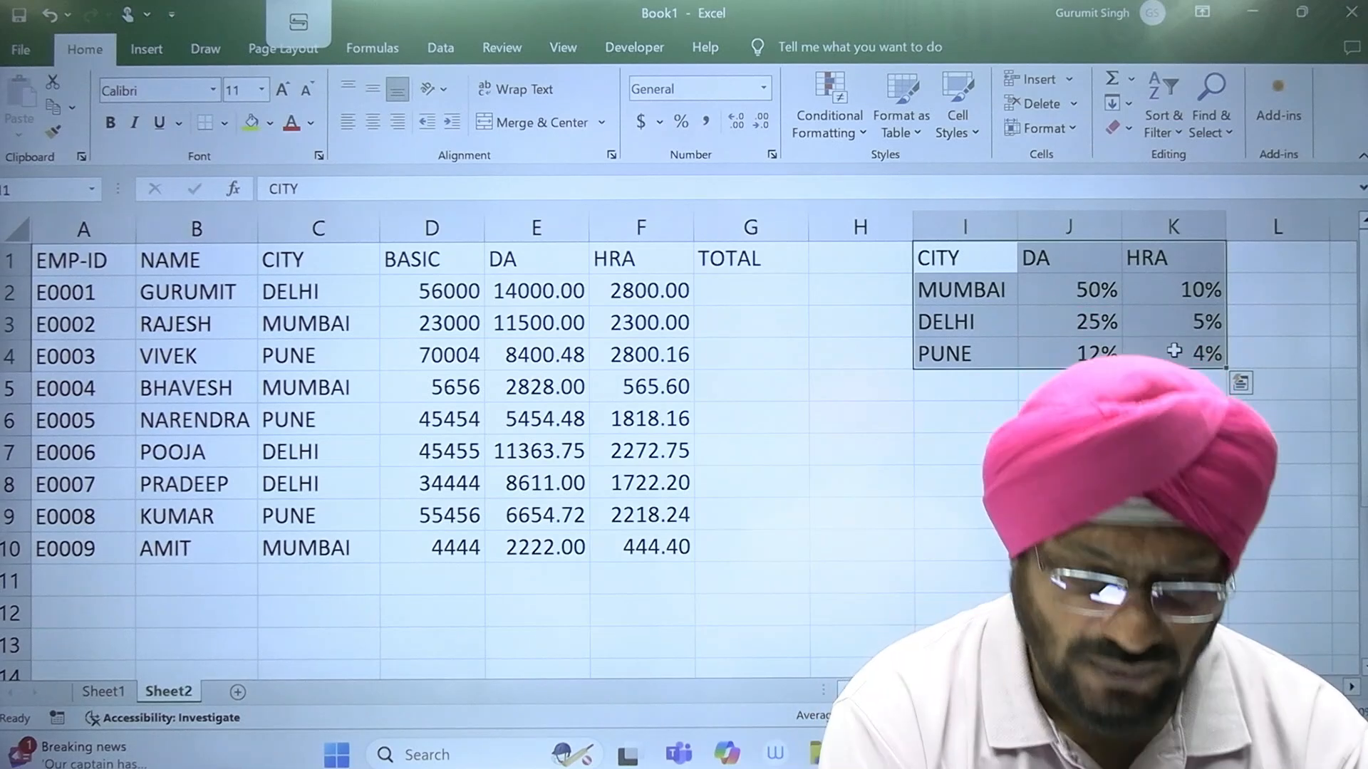
Step: Clear the DA formulas from E2:E10
{"action": "left_click_drag", "start_coordinate": [547, 288], "coordinate": [641, 483]}
{"action": "left_click_drag", "start_coordinate": [541, 292], "coordinate": [565, 554]}
{"action": "key", "text": "Delete"}
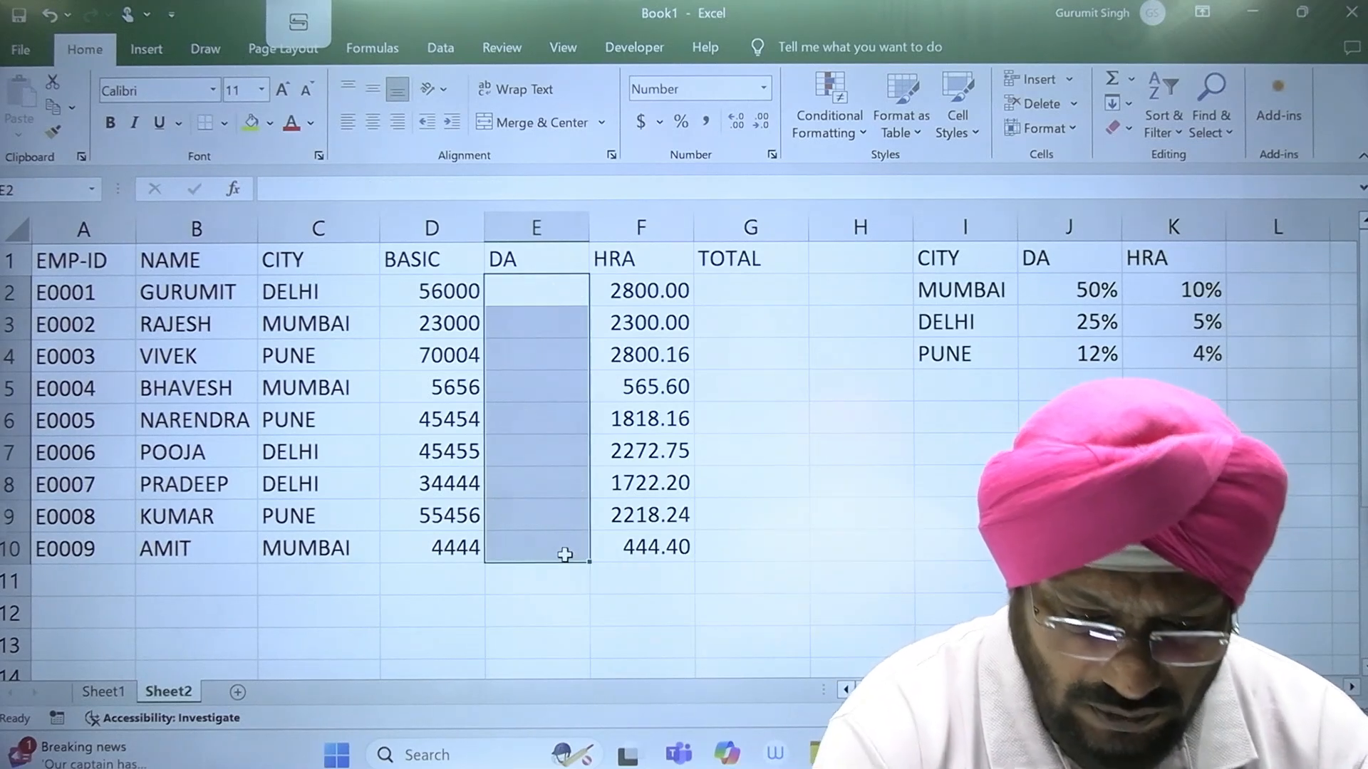
Step: Start a horizontal rate table in row 8 with CITY in H8, MUMBAI in I8 and DELHI in J8
{"action": "left_click", "coordinate": [858, 474]}
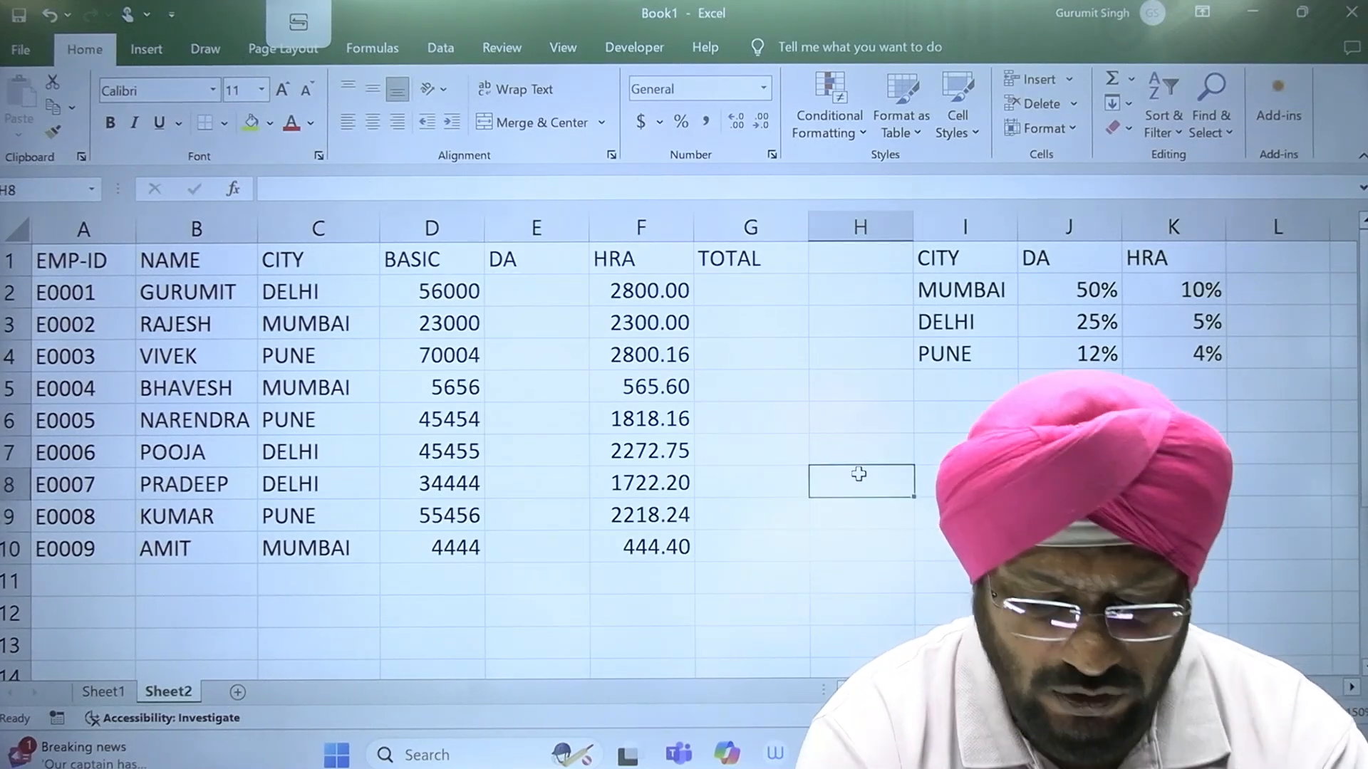
{"action": "type", "text": "CITY"}
{"action": "key", "text": "Tab"}
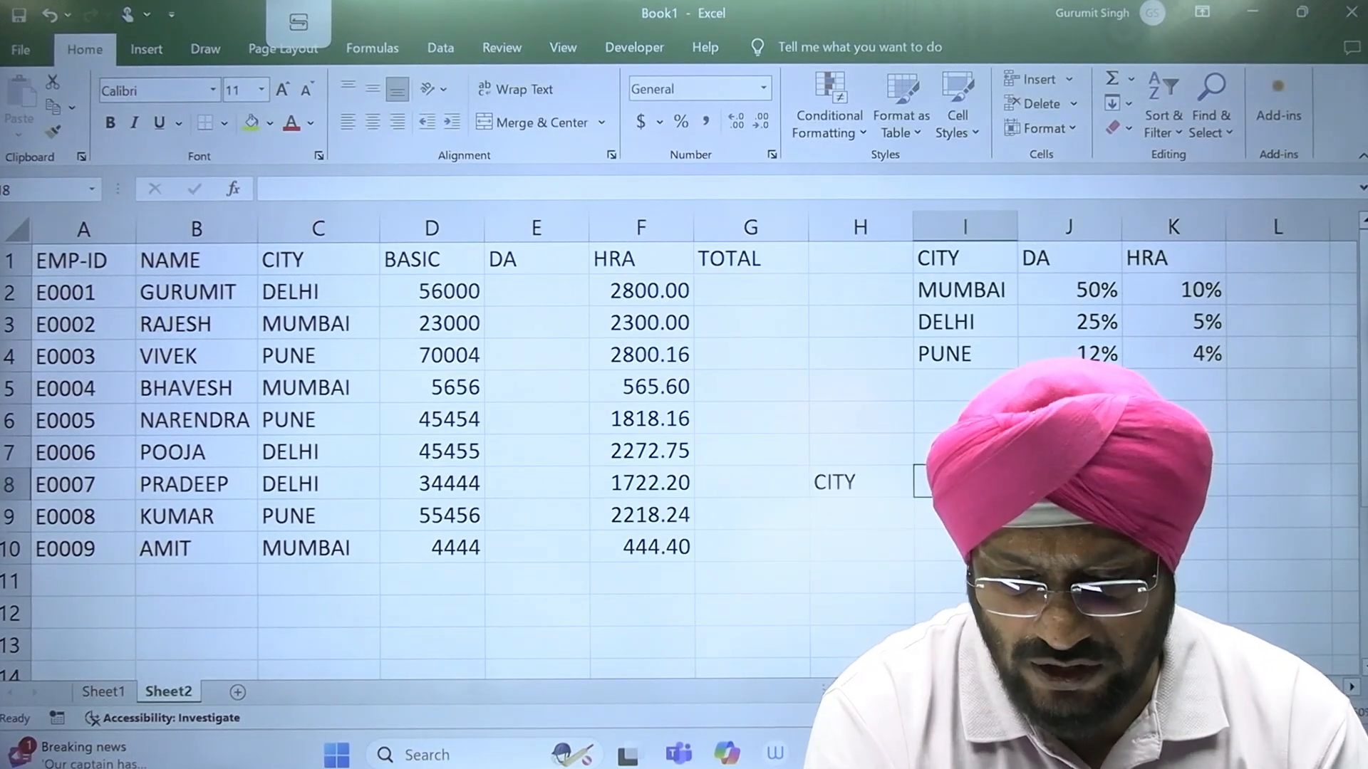
{"action": "type", "text": "MUMBAI"}
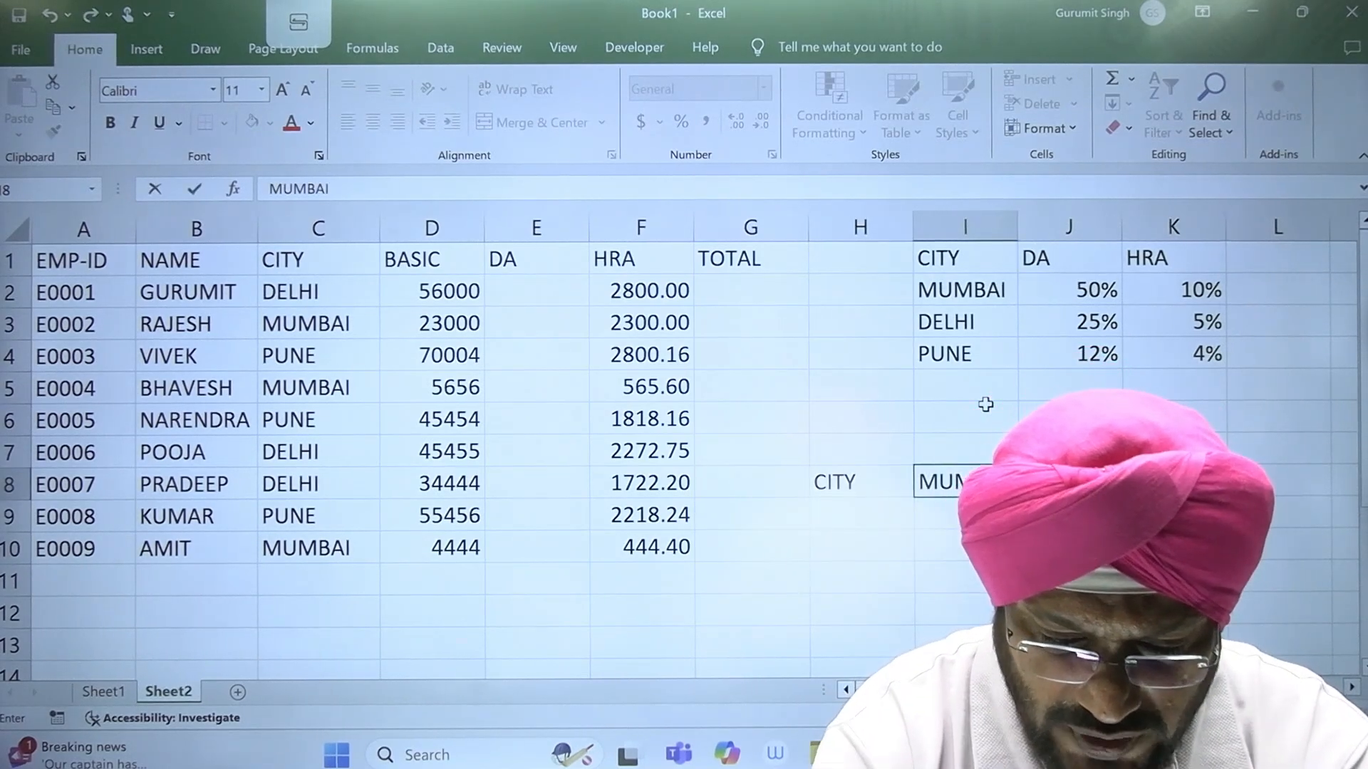
{"action": "key", "text": "Tab"}
{"action": "type", "text": "DEL"}
{"action": "key", "text": "Tab"}
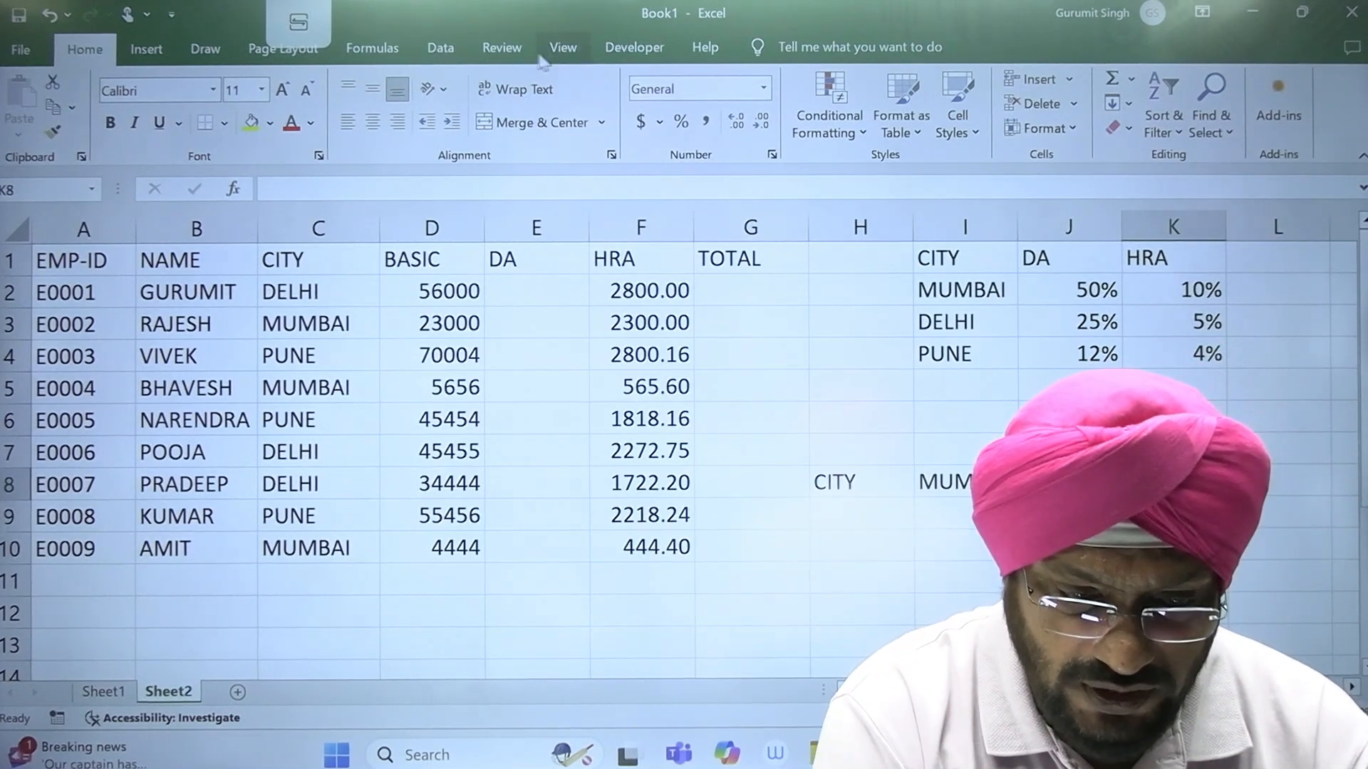
Step: Set the worksheet to a custom zoom of 125%
{"action": "left_click", "coordinate": [562, 47]}
{"action": "left_click", "coordinate": [442, 100]}
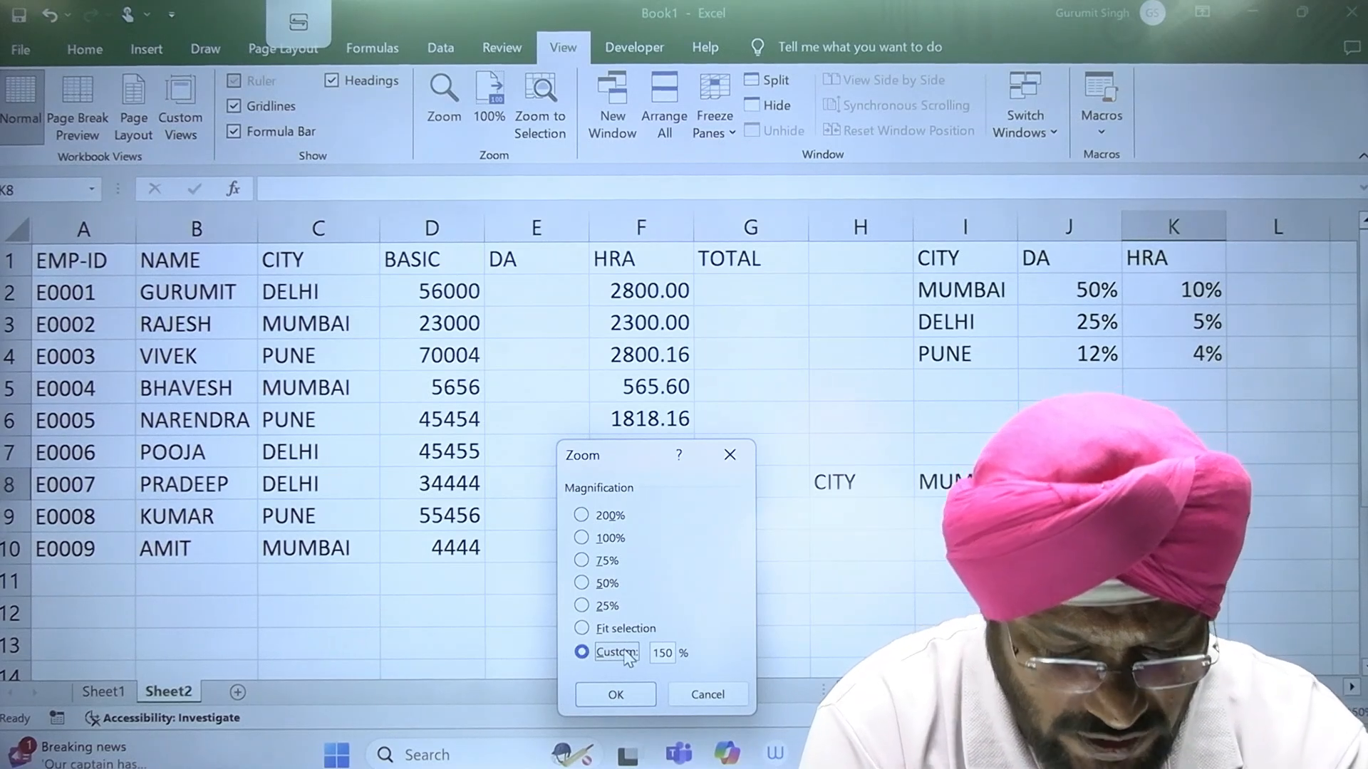
{"action": "key", "text": "1"}
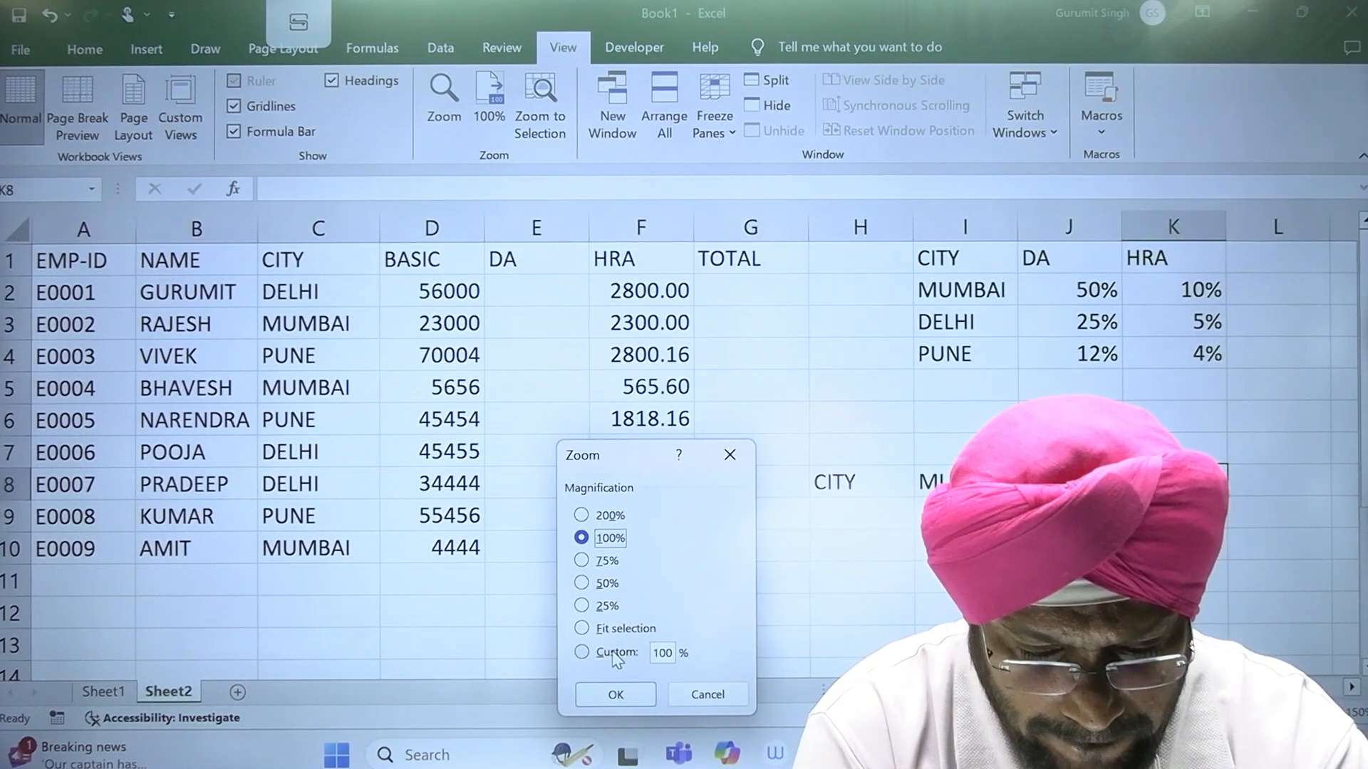
{"action": "left_click", "coordinate": [617, 654]}
{"action": "type", "text": "1"}
{"action": "key", "text": "Return"}
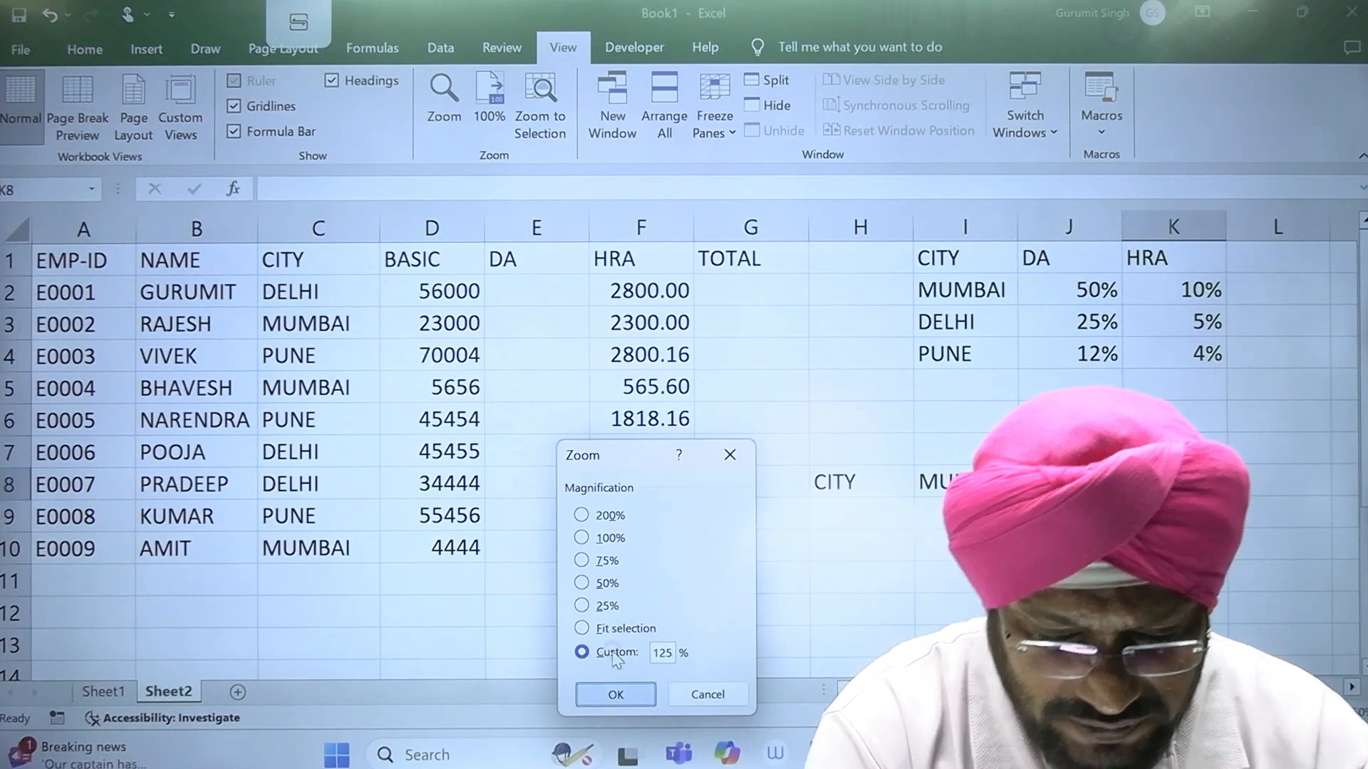
{"action": "left_click", "coordinate": [1057, 513]}
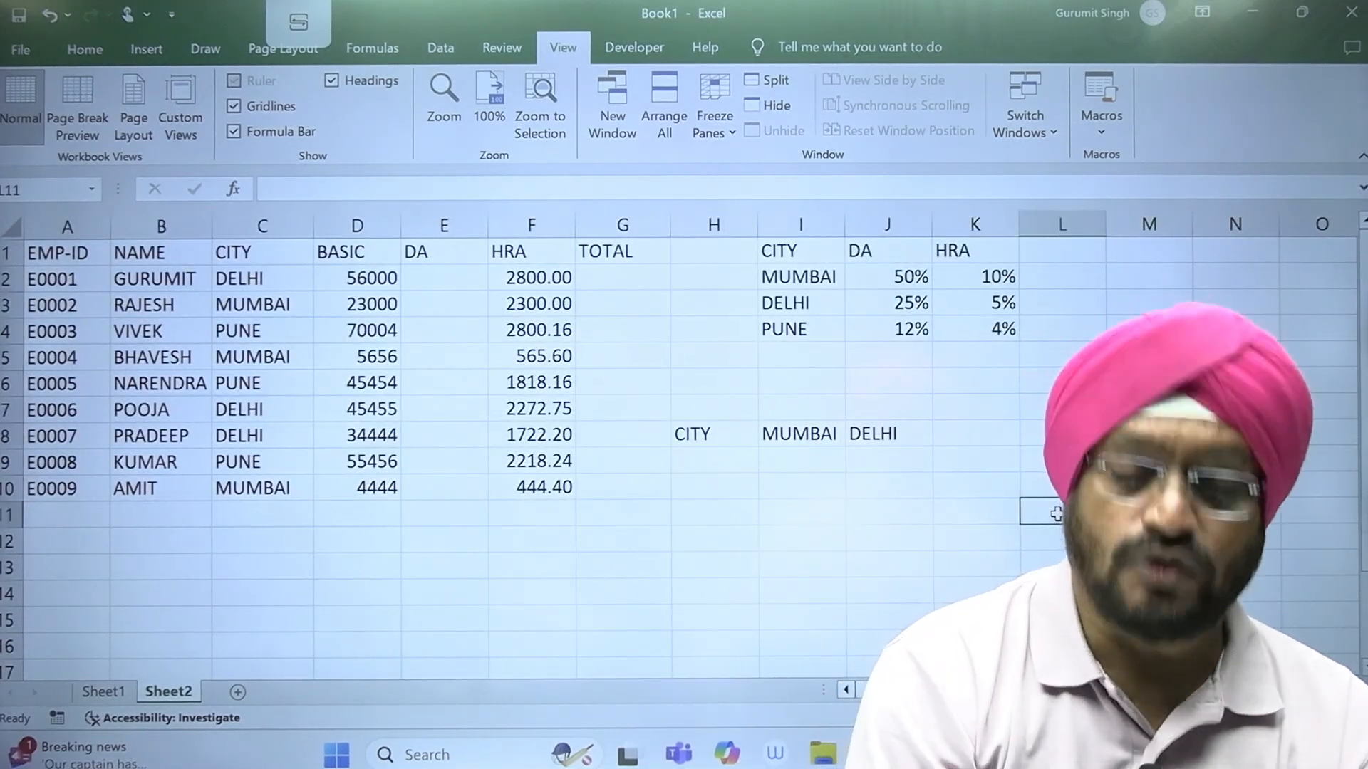
Step: Add PUNE in K8 as the third city of the horizontal rate table
{"action": "left_click", "coordinate": [953, 427]}
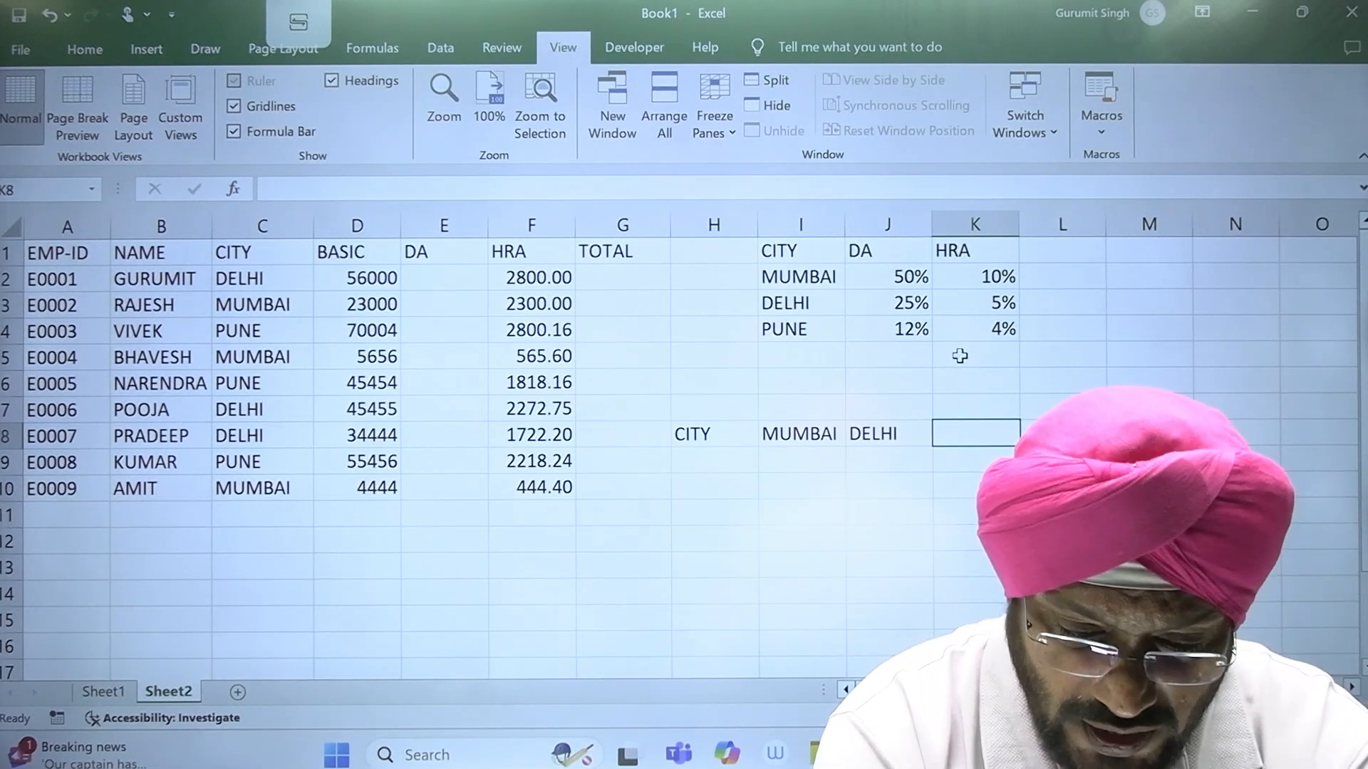
{"action": "type", "text": "PUNE"}
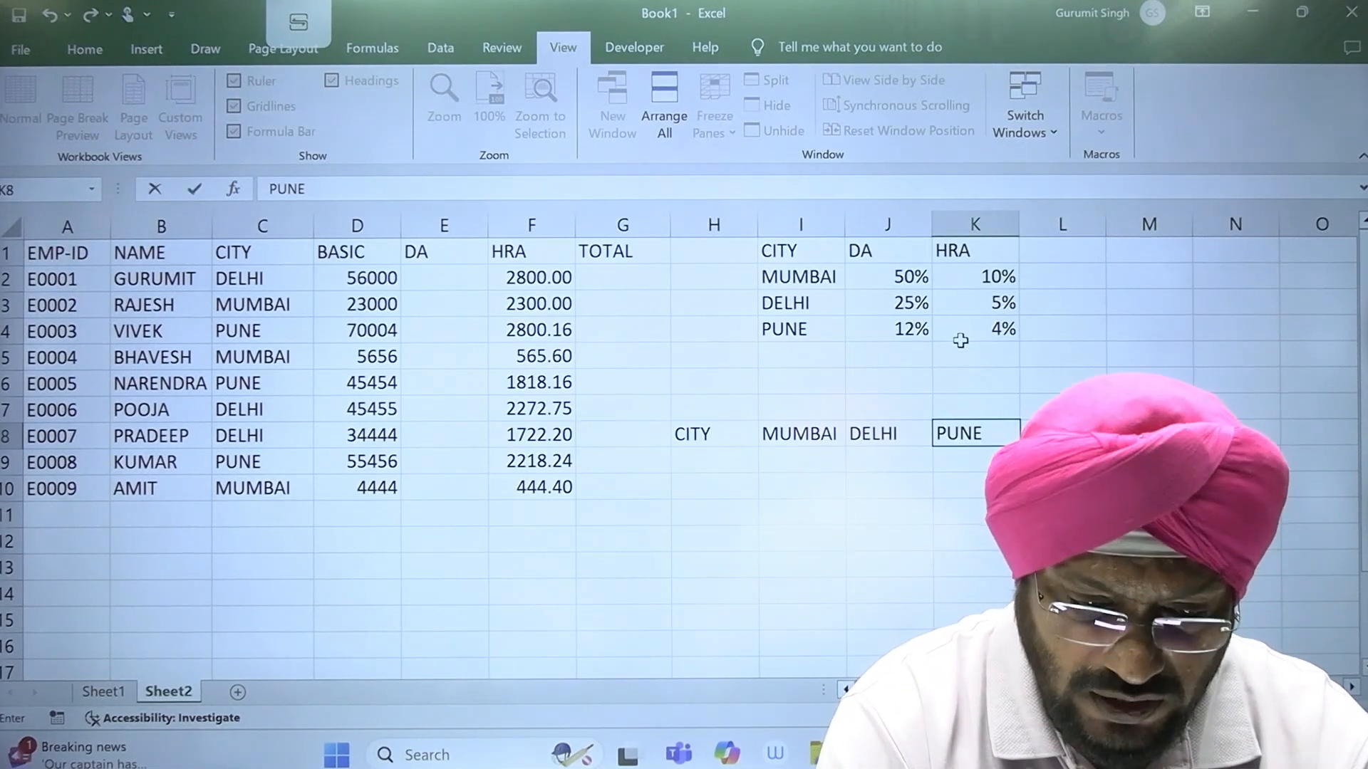
{"action": "key", "text": "Return"}
Step: Add a DA row beneath the horizontal city headers, with 11 for MUMBAI, 22 for DELHI and 33 for PUNE
{"action": "key", "text": "Left"}
{"action": "key", "text": "Left"}
{"action": "key", "text": "Left"}
{"action": "type", "text": "DA"}
{"action": "key", "text": "Tab"}
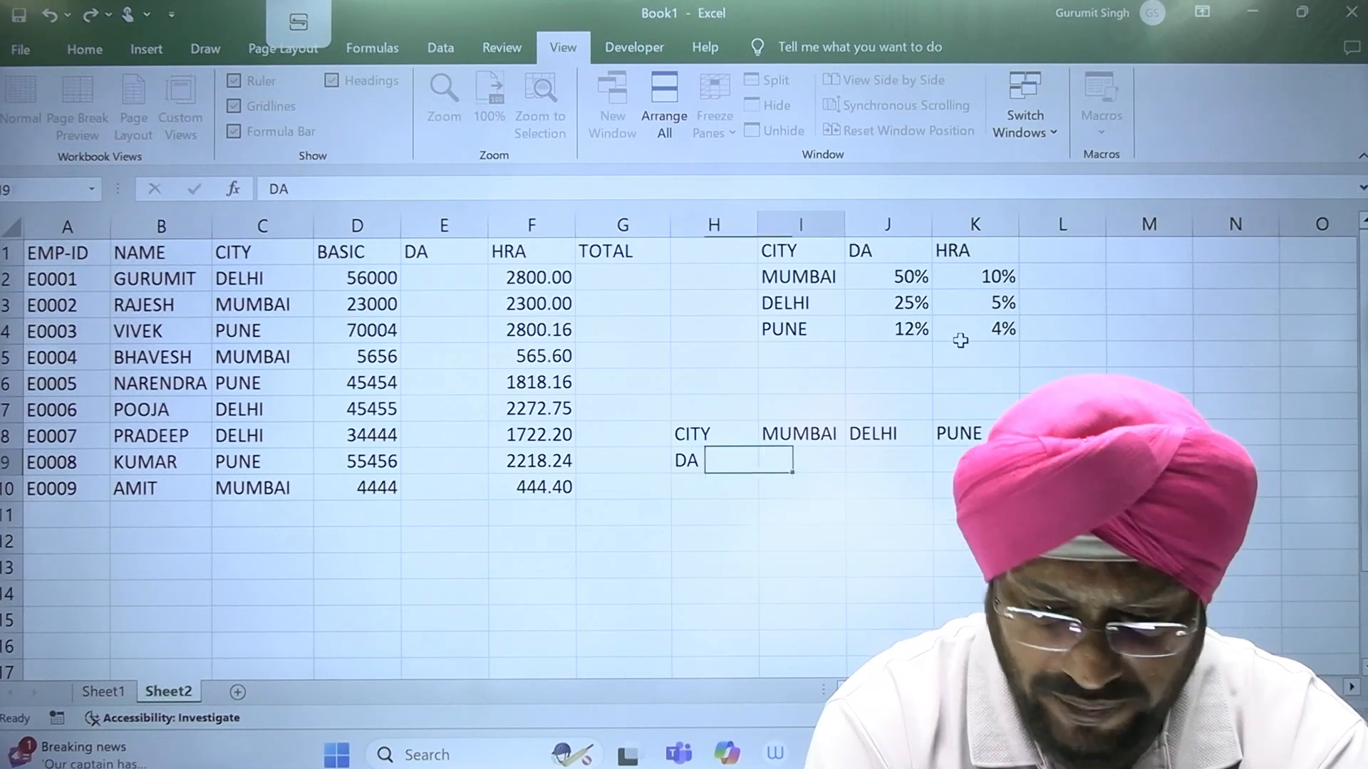
{"action": "type", "text": "11"}
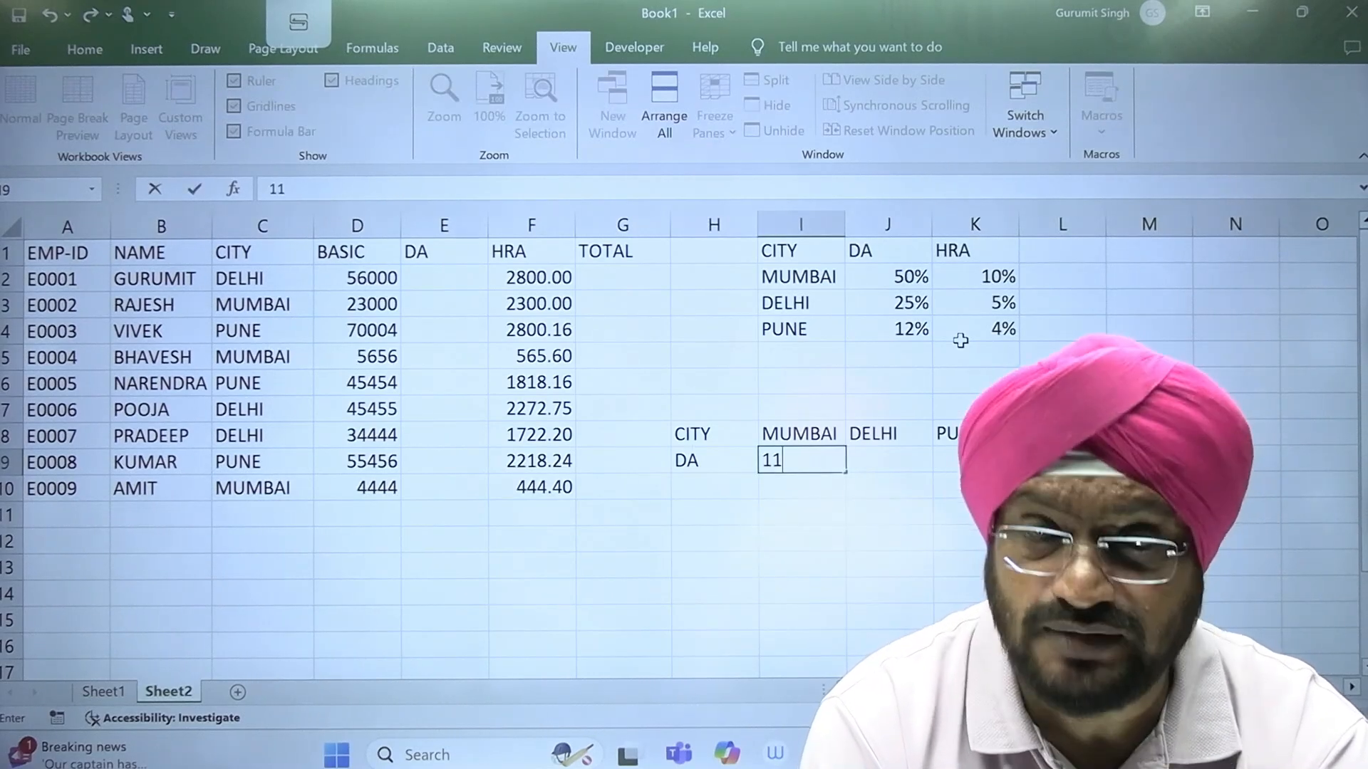
{"action": "key", "text": "Tab"}
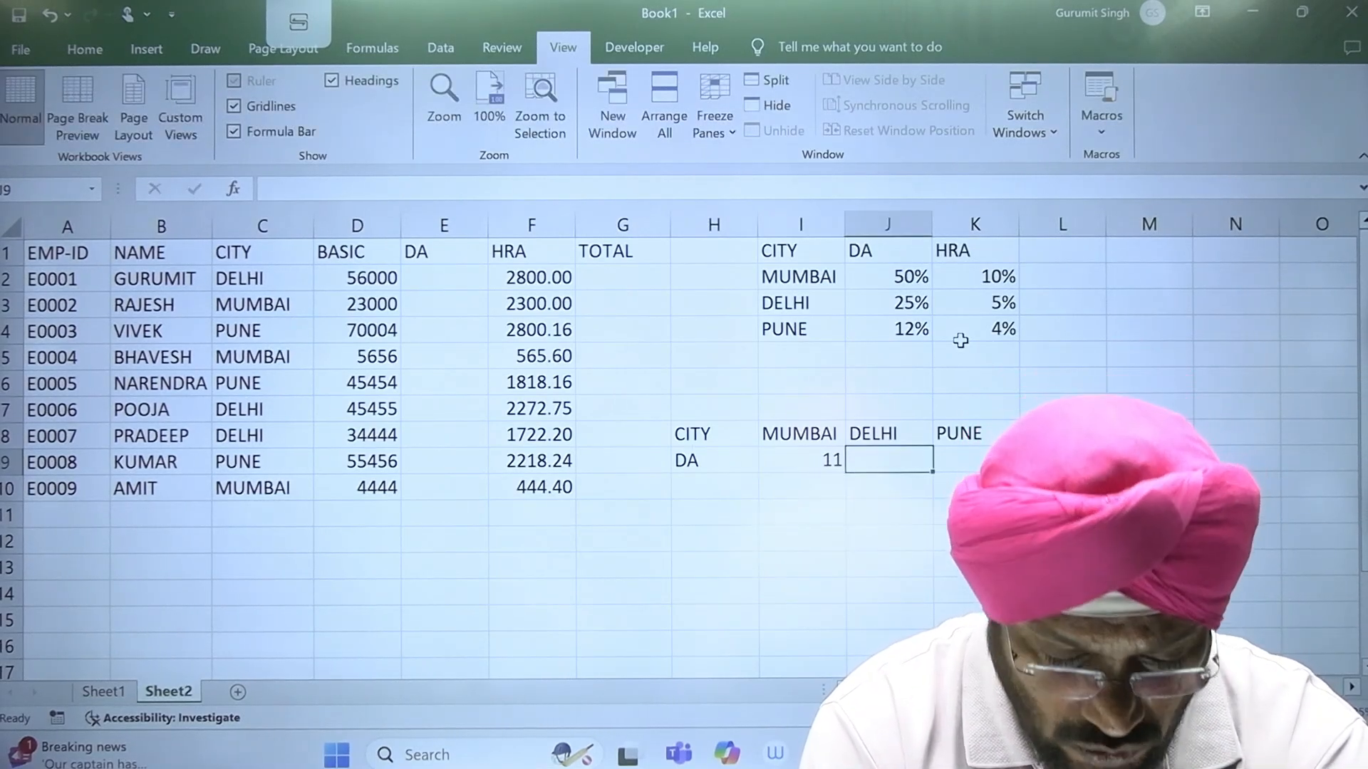
{"action": "type", "text": "22"}
{"action": "key", "text": "Tab"}
{"action": "type", "text": "33"}
{"action": "key", "text": "Tab"}
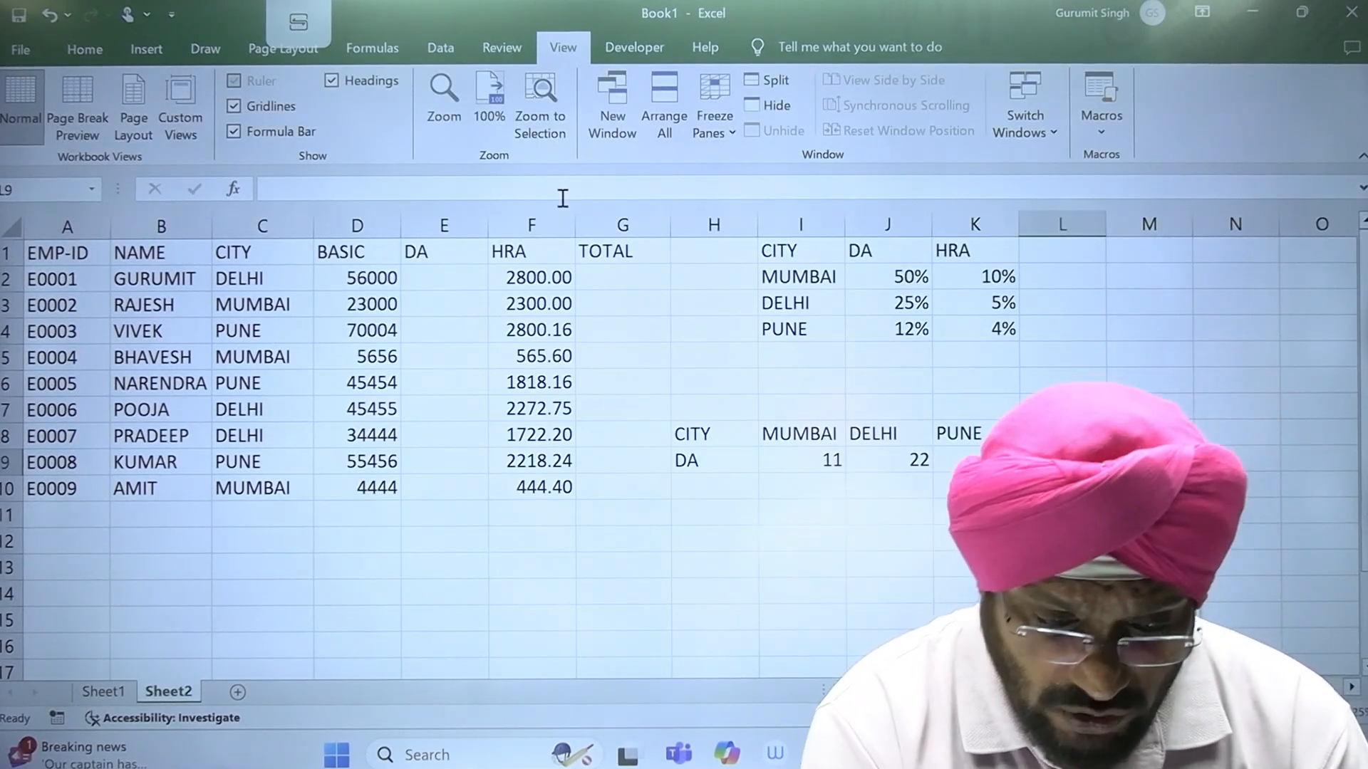
Step: Enter =HLOOKUP(C2,$I$8:$K$9,2,FALSE) in E2 to look up the first employee's DA by city
{"action": "left_click", "coordinate": [450, 277]}
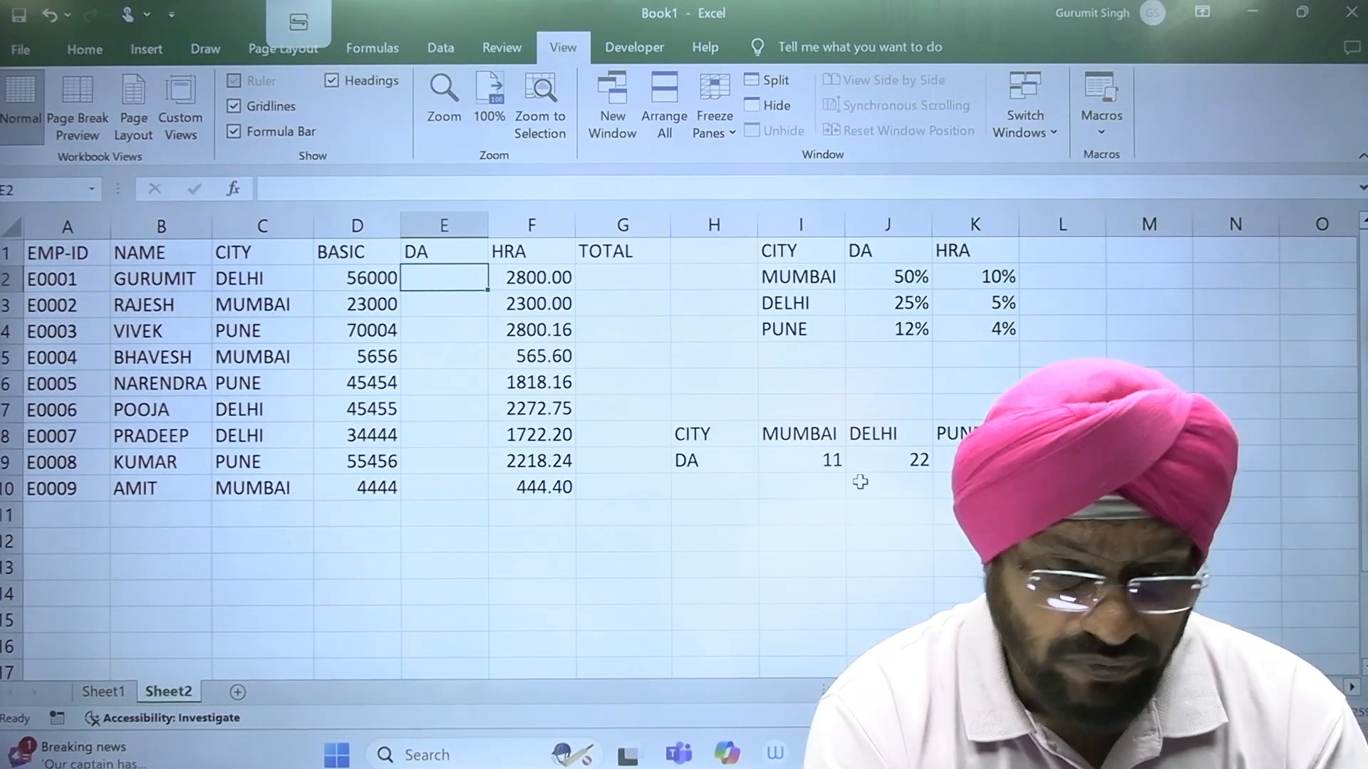
{"action": "left_click", "coordinate": [875, 432]}
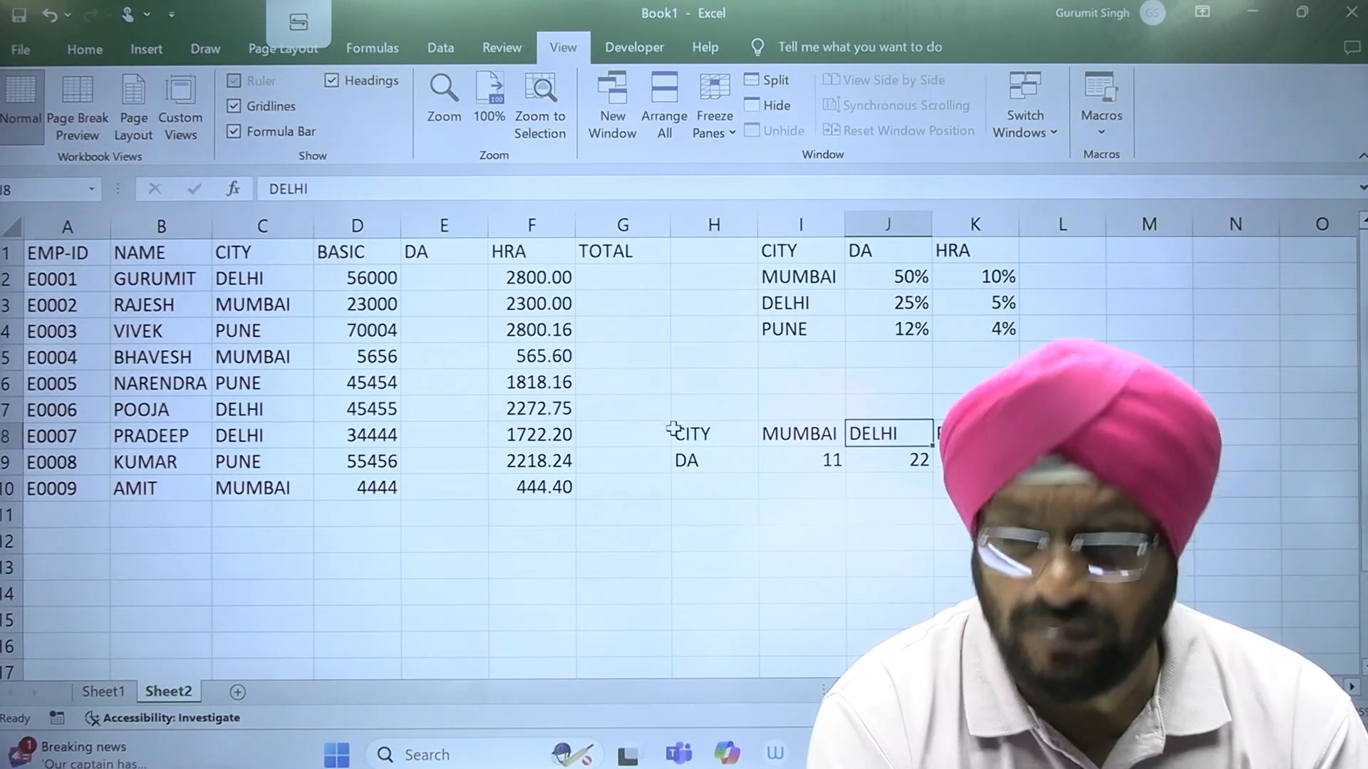
{"action": "left_click", "coordinate": [444, 285]}
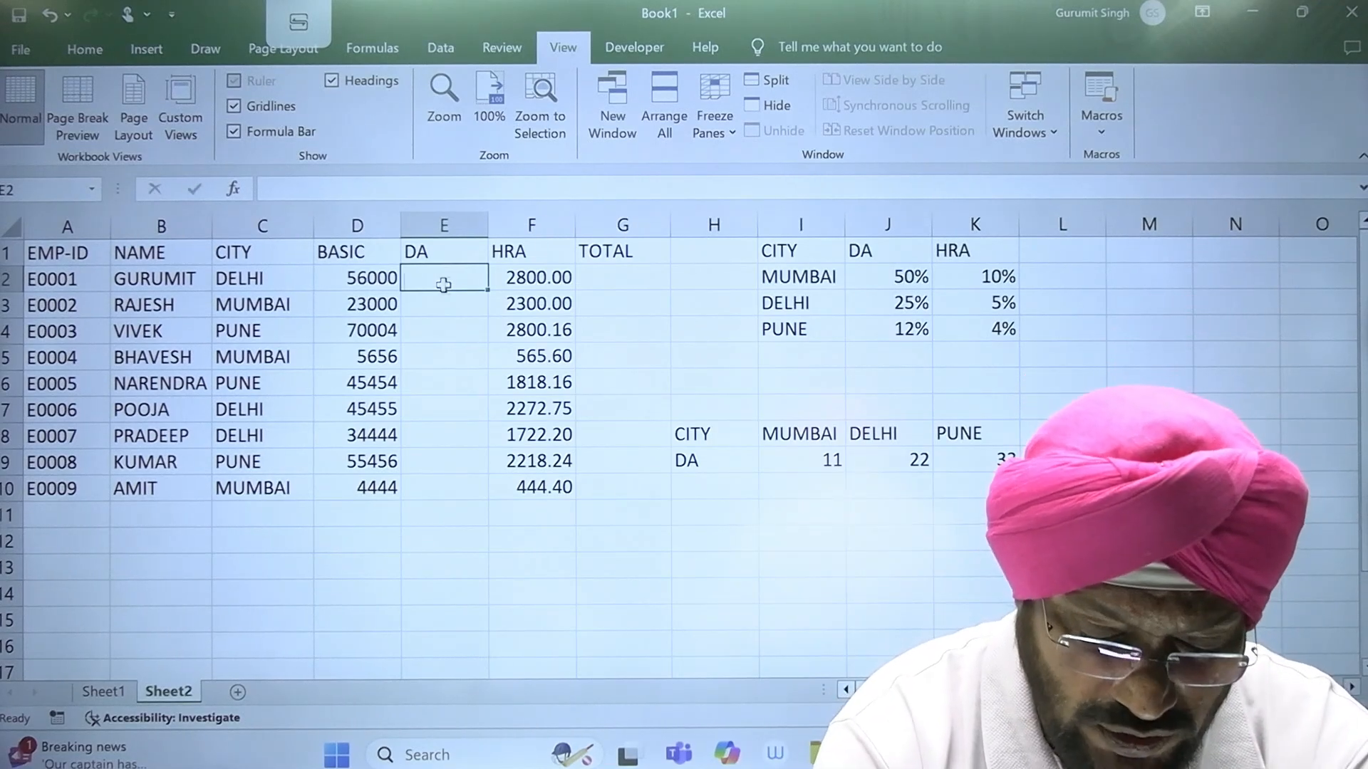
{"action": "type", "text": "=HLOO"}
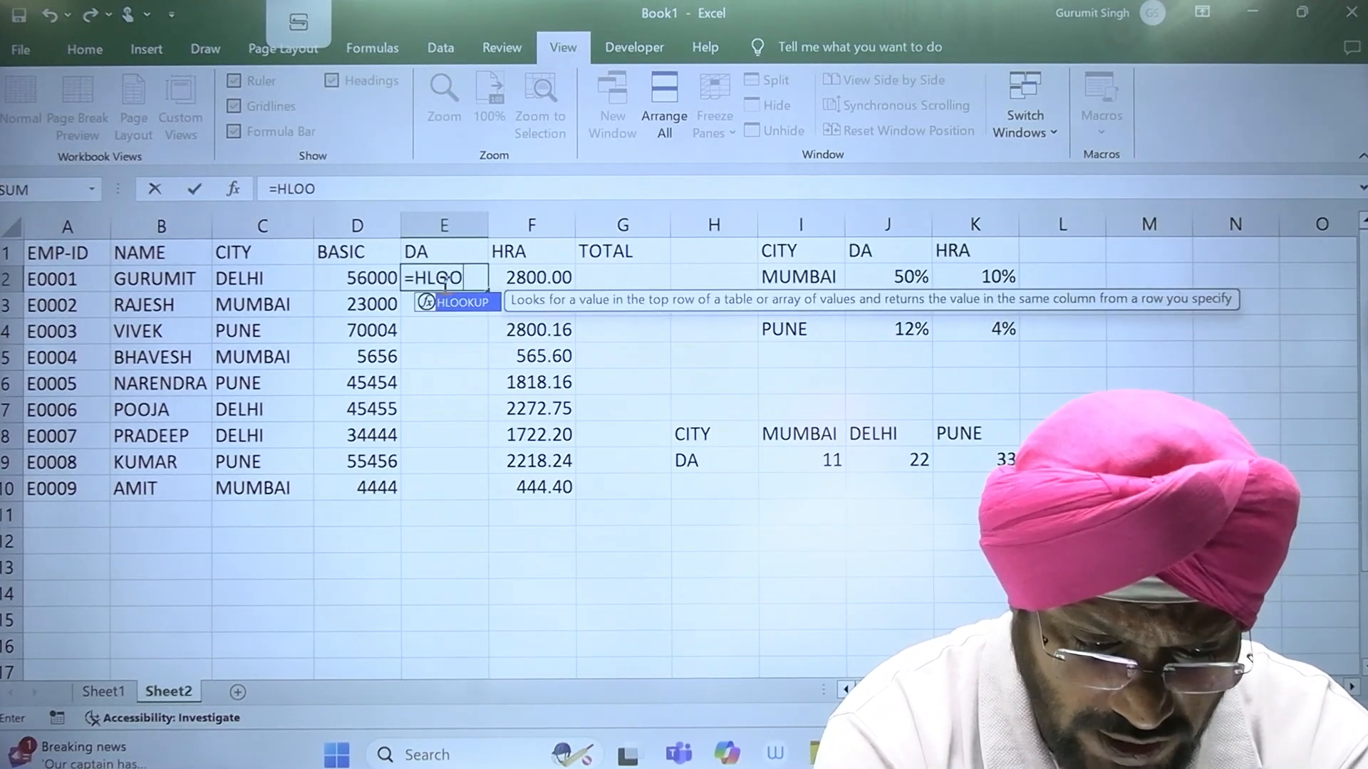
{"action": "type", "text": "KUP"}
{"action": "key", "text": "BackSpace"}
{"action": "type", "text": "KUP"}
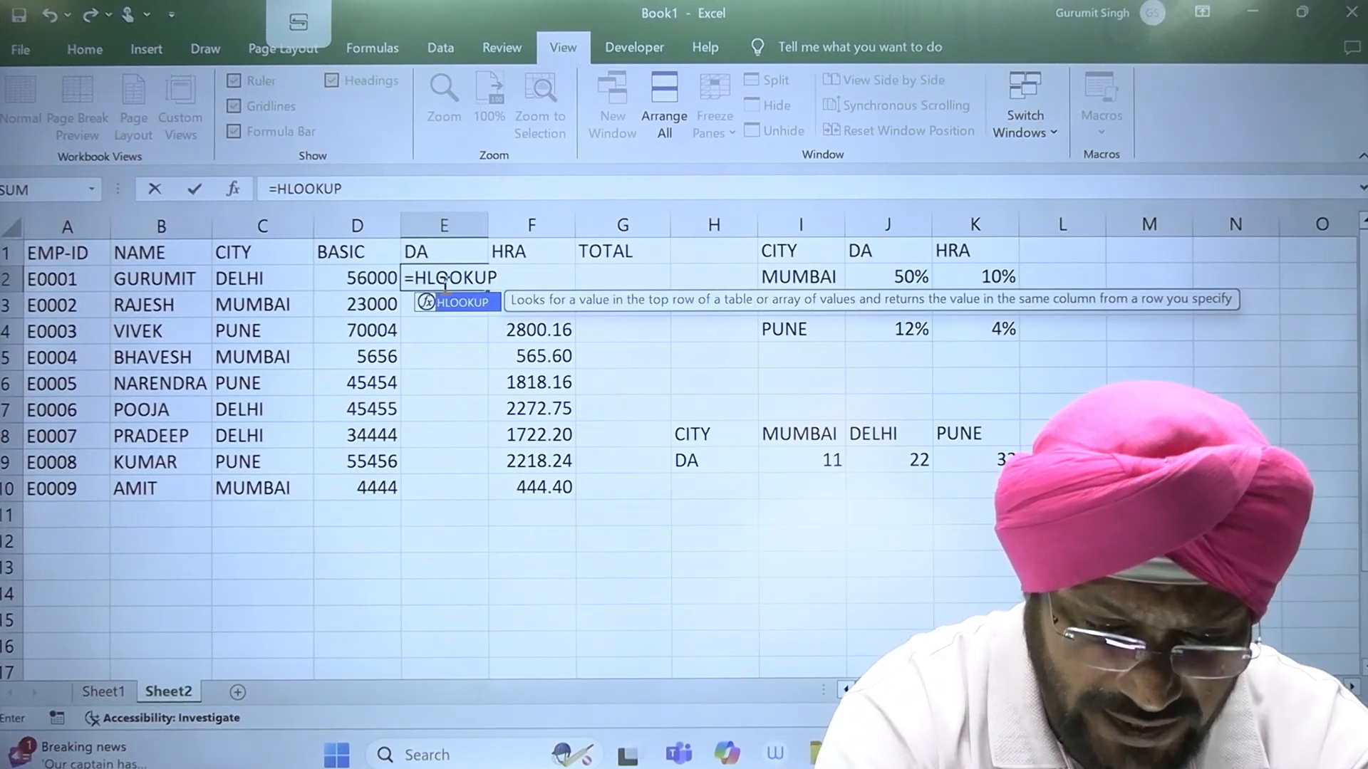
{"action": "type", "text": "("}
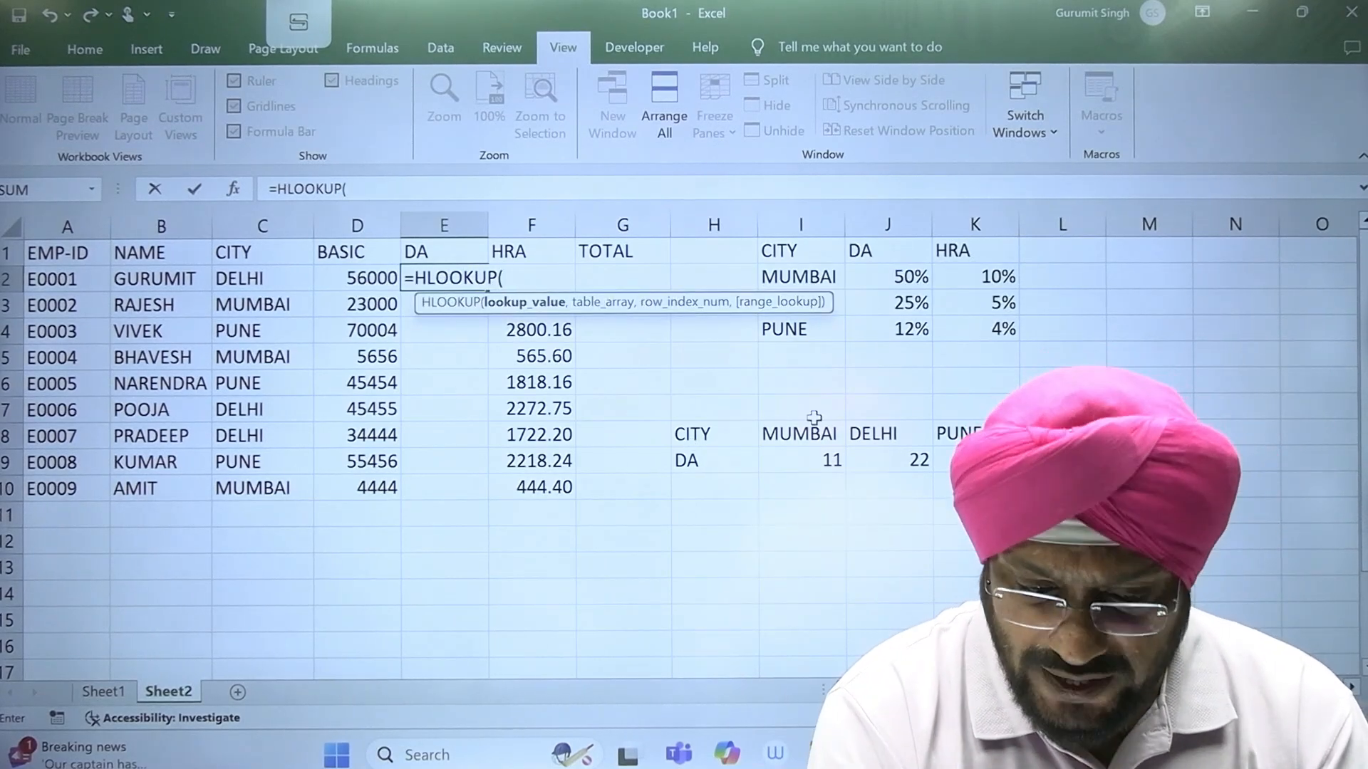
{"action": "left_click", "coordinate": [280, 281]}
{"action": "type", "text": ","}
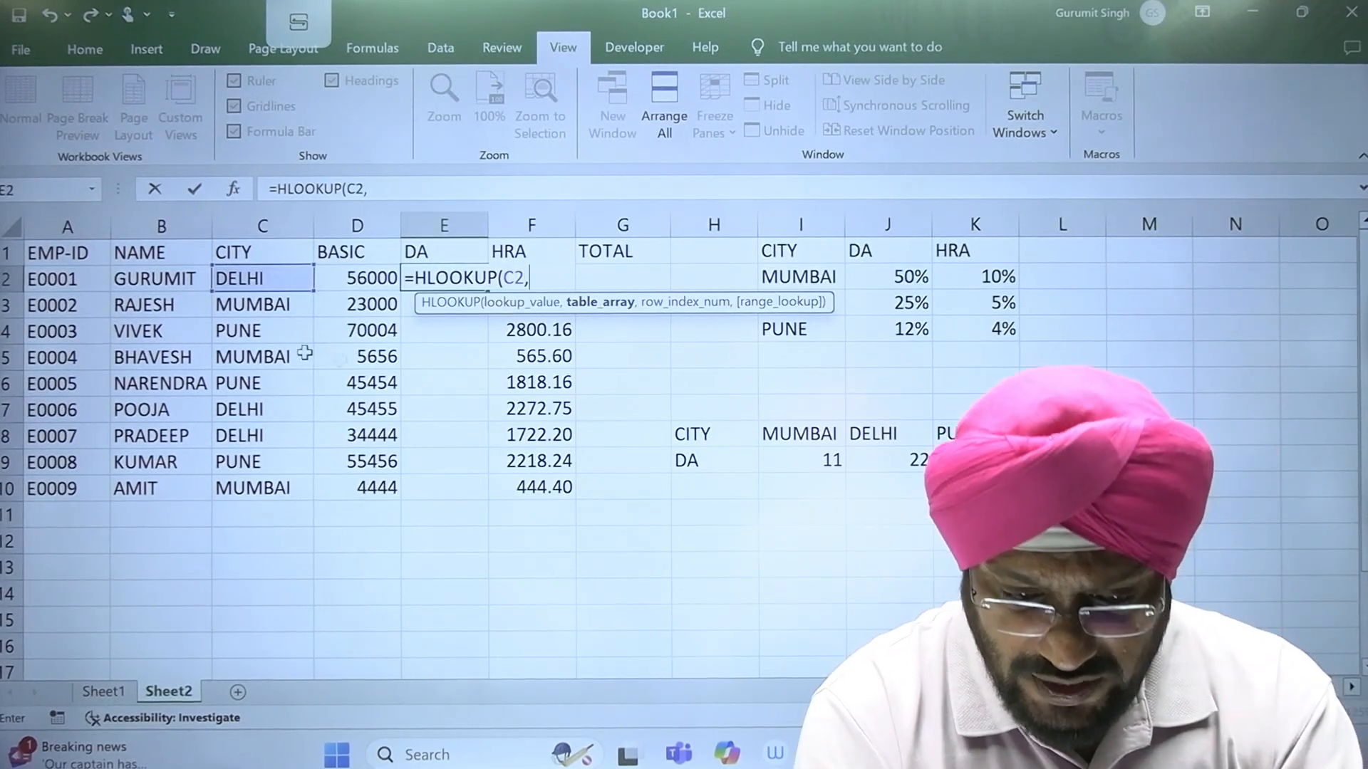
{"action": "left_click_drag", "start_coordinate": [976, 461], "coordinate": [807, 439]}
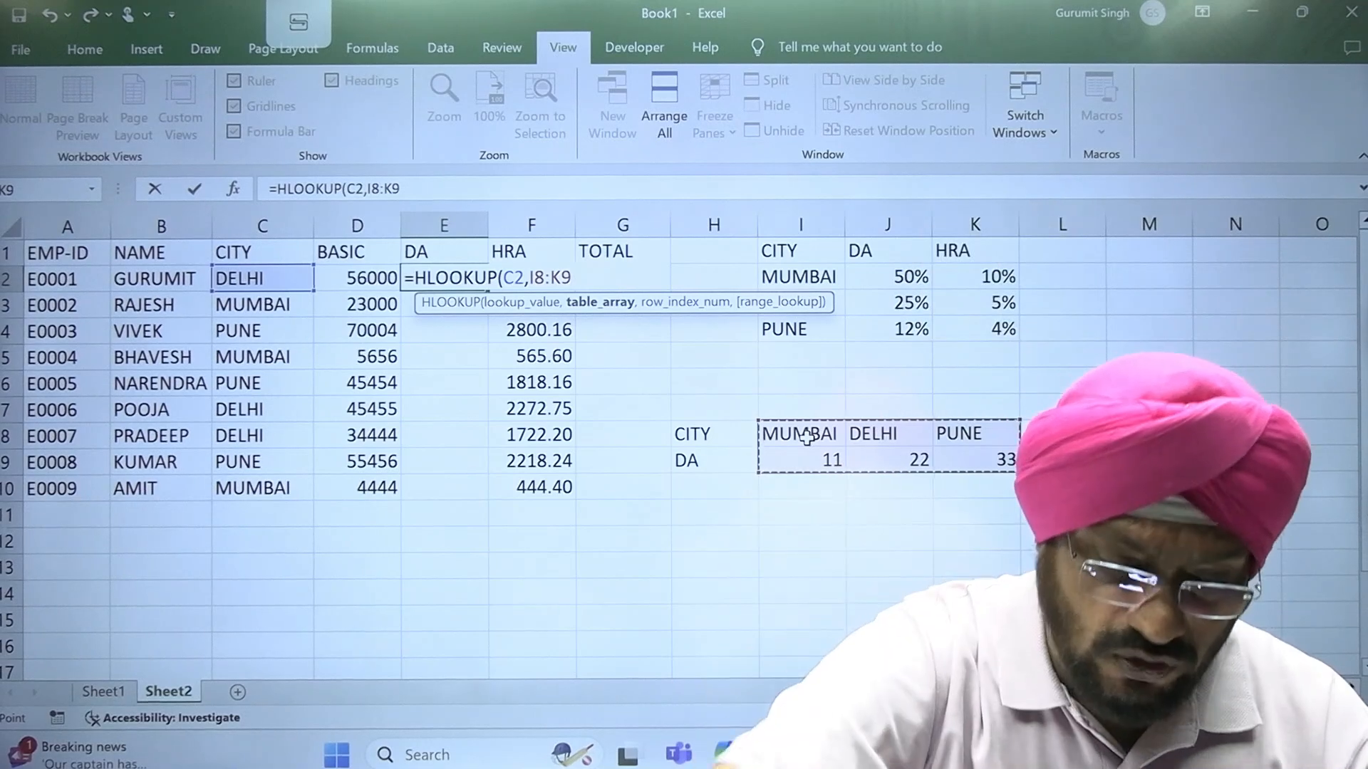
{"action": "key", "text": "F4"}
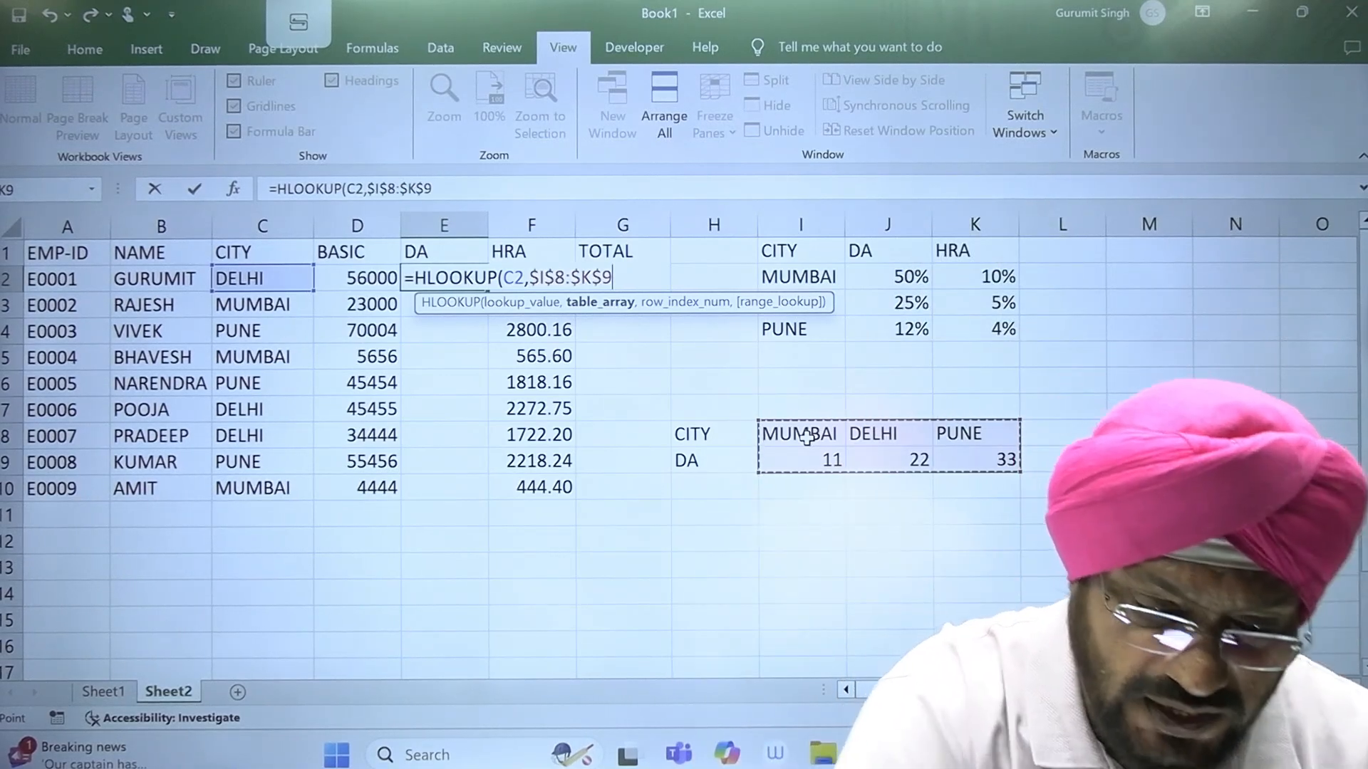
{"action": "type", "text": ","}
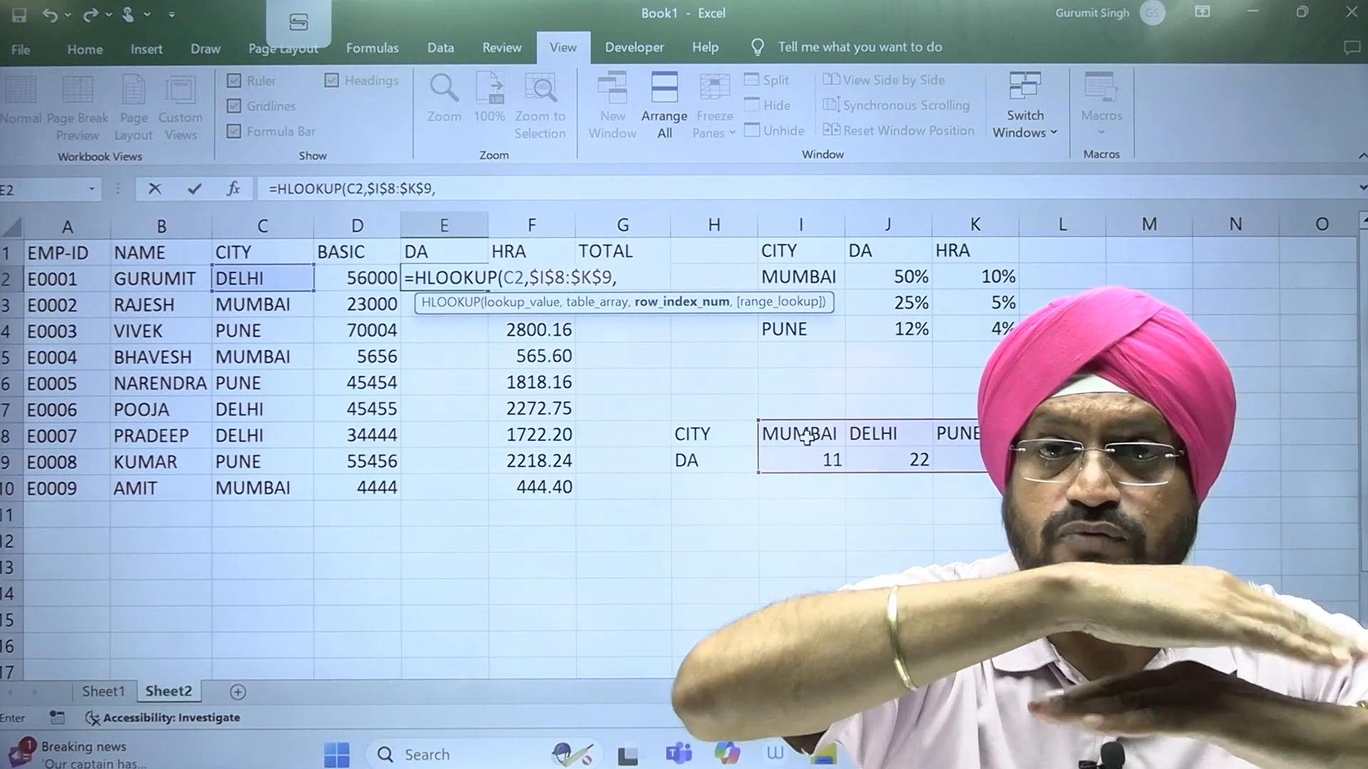
{"action": "type", "text": "2"}
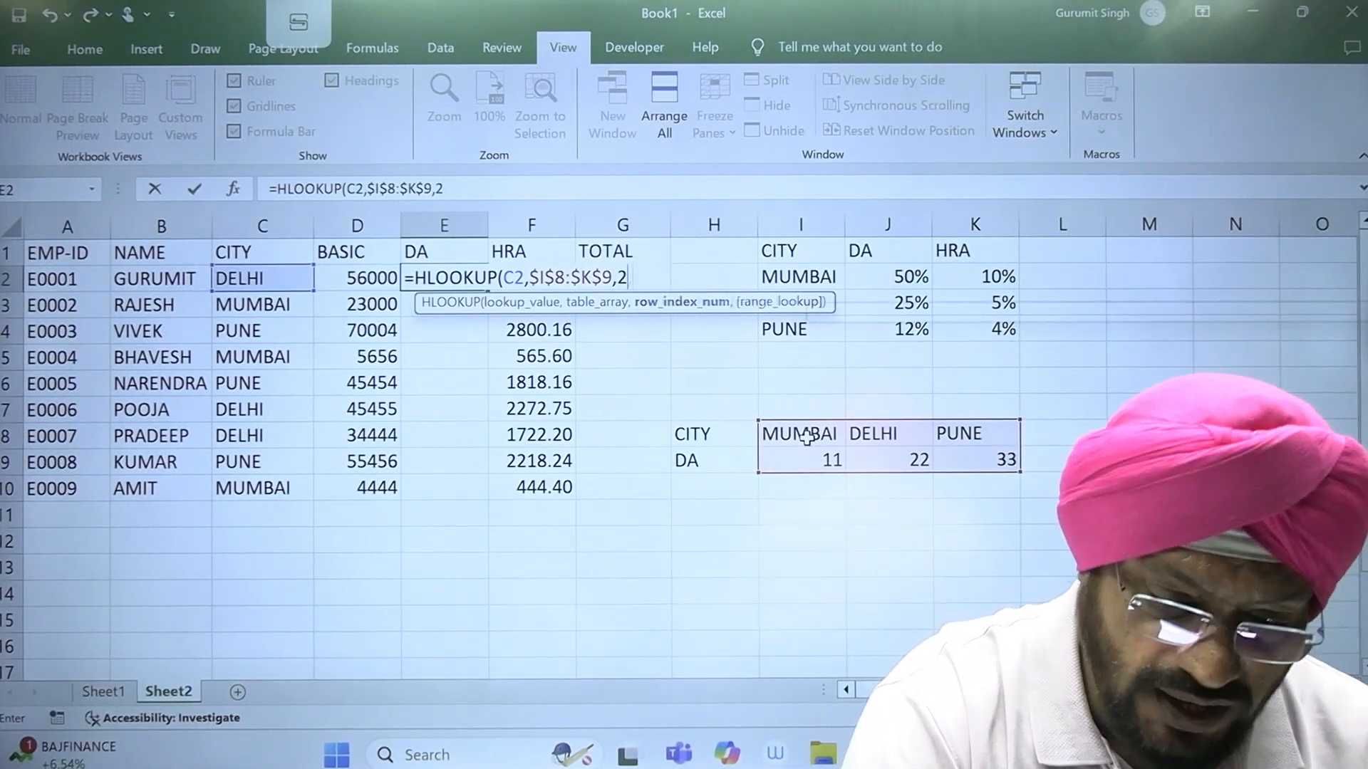
{"action": "type", "text": ",FAL"}
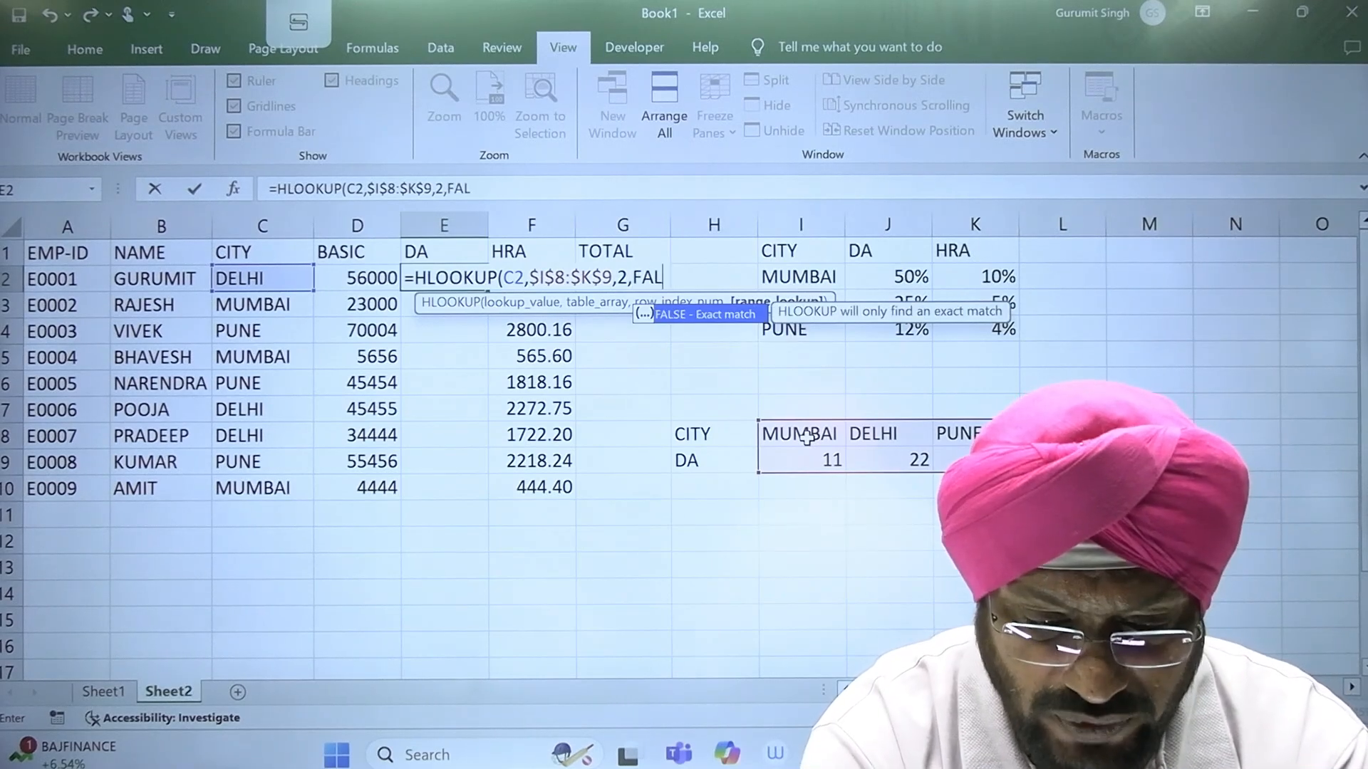
{"action": "type", "text": "SE)"}
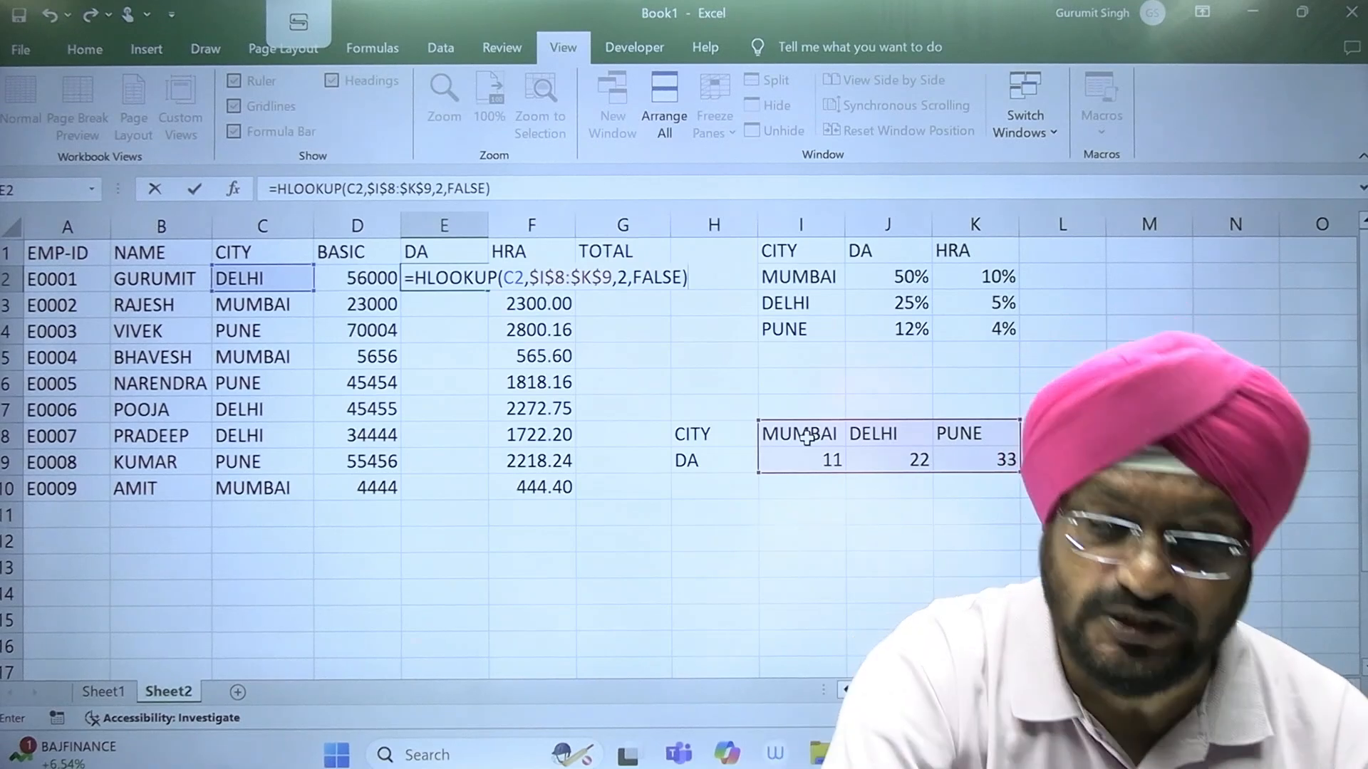
{"action": "key", "text": "Return"}
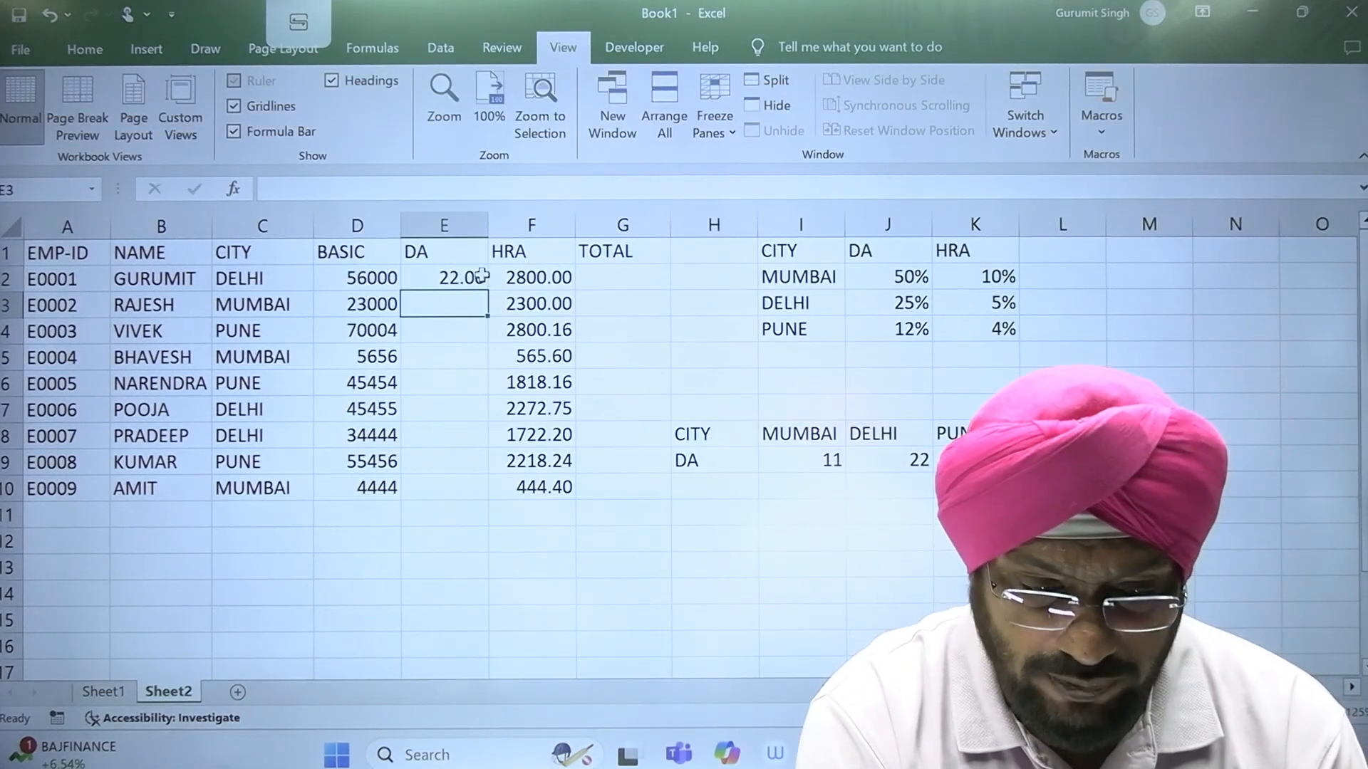
Step: Fill the HLOOKUP formula from E2 down to E10 for the remaining employees
{"action": "left_click", "coordinate": [456, 282]}
{"action": "left_click_drag", "start_coordinate": [492, 292], "coordinate": [481, 507]}
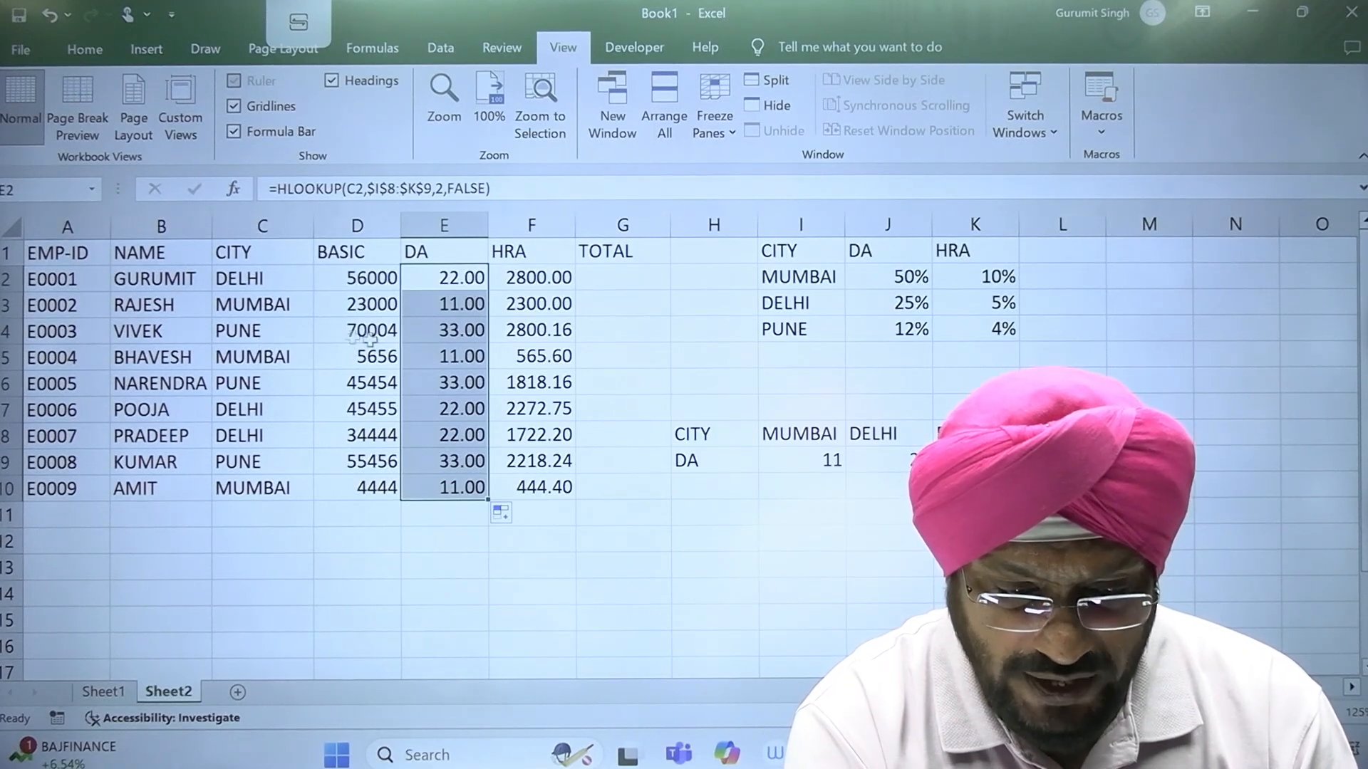
{"action": "left_click", "coordinate": [442, 340]}
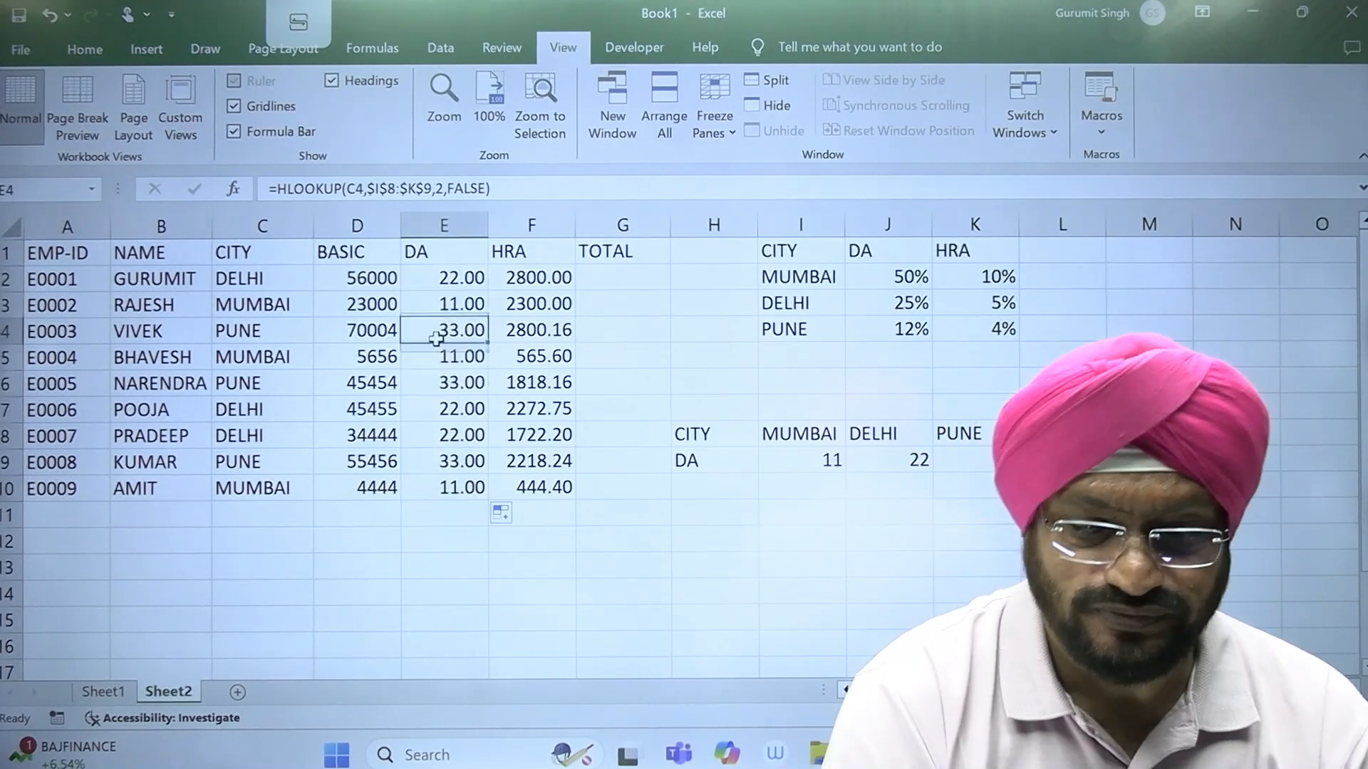
Step: Format the DA values in E2:E10 to show no decimal places
{"action": "left_click_drag", "start_coordinate": [443, 280], "coordinate": [431, 484]}
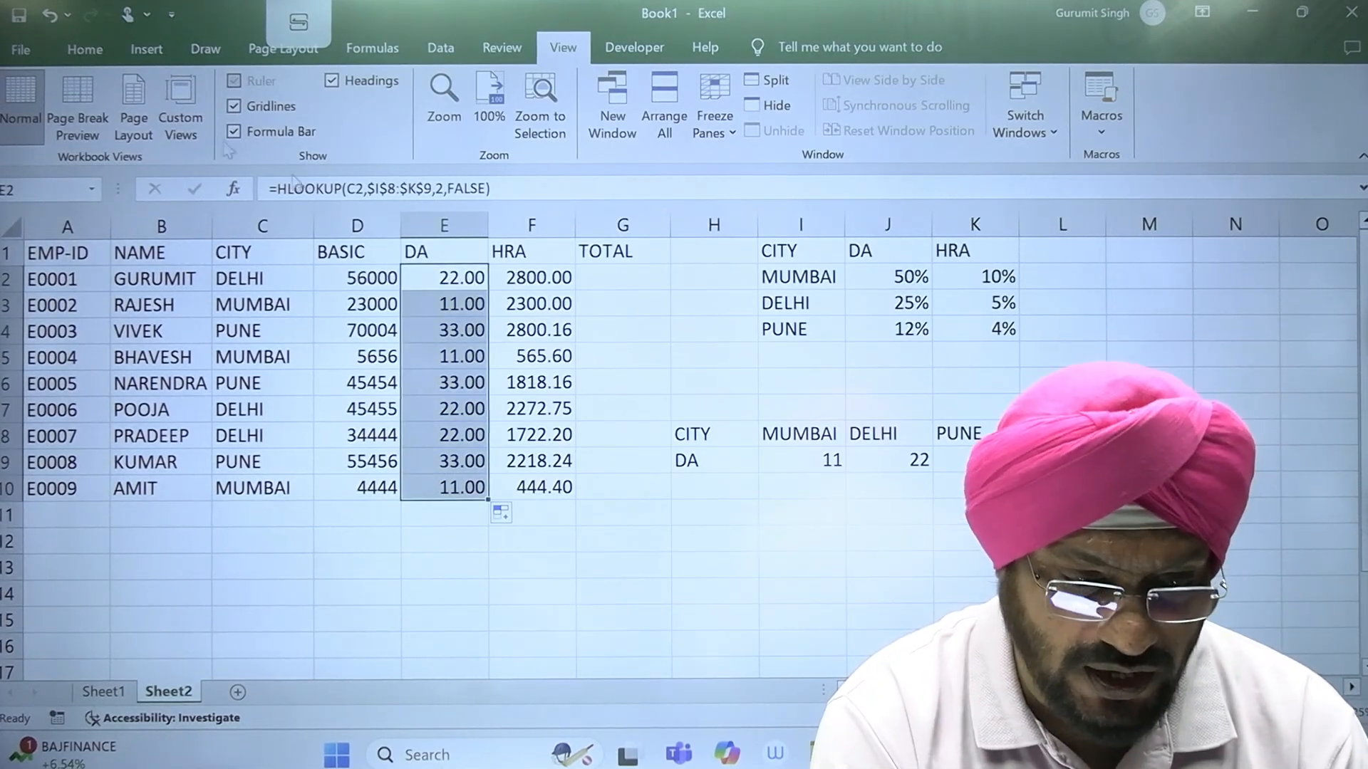
{"action": "left_click", "coordinate": [77, 49]}
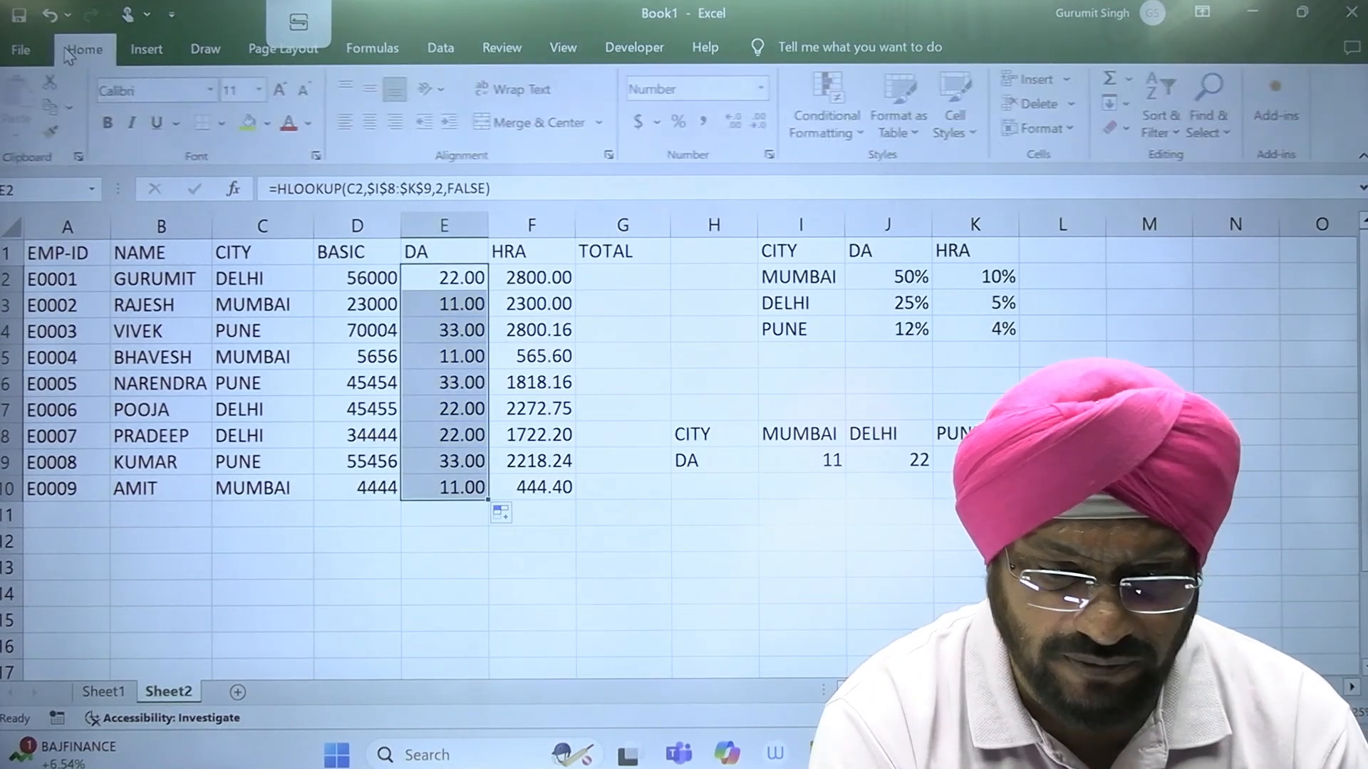
{"action": "left_click", "coordinate": [761, 125]}
{"action": "left_click", "coordinate": [761, 126]}
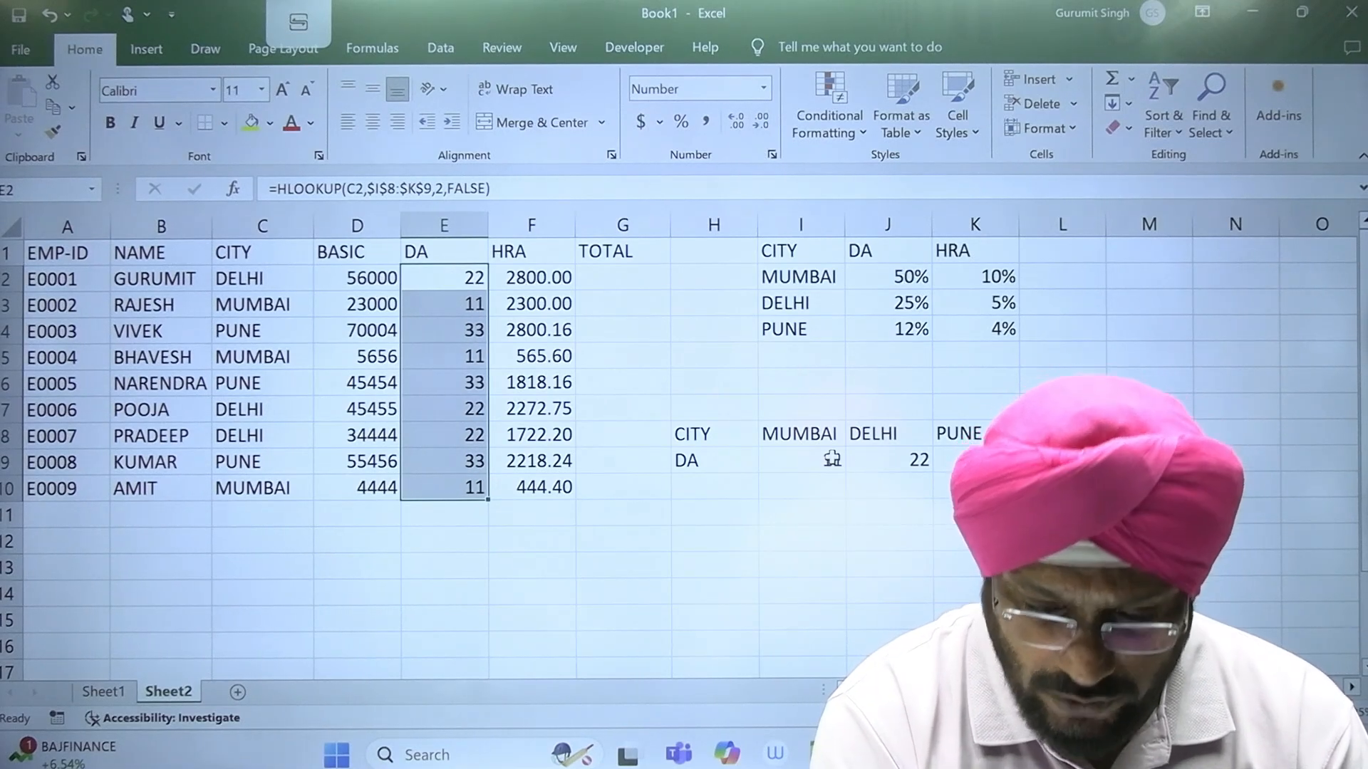
Step: Change the horizontal table's DA amounts to 1000 for MUMBAI, 2000 for DELHI and 3000 for PUNE
{"action": "left_click", "coordinate": [831, 460]}
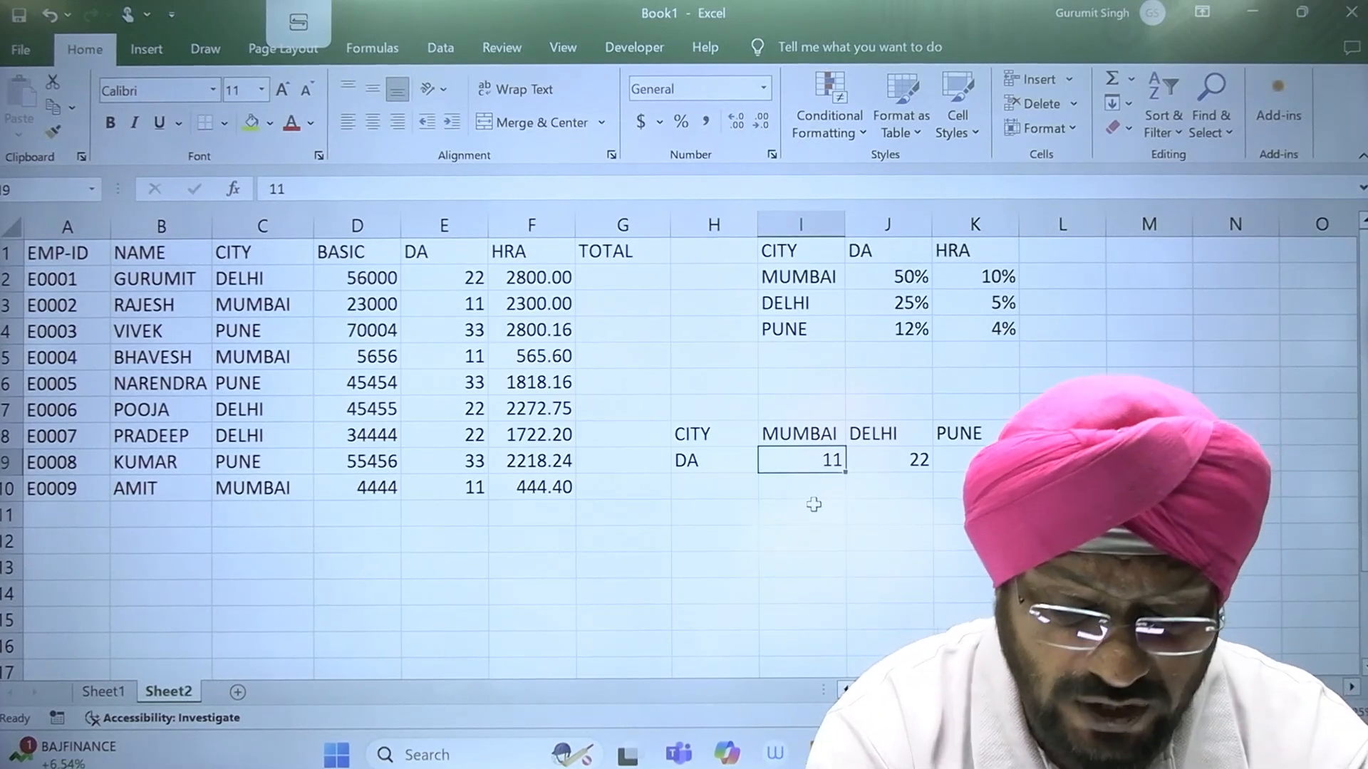
{"action": "type", "text": "1000"}
{"action": "key", "text": "Tab"}
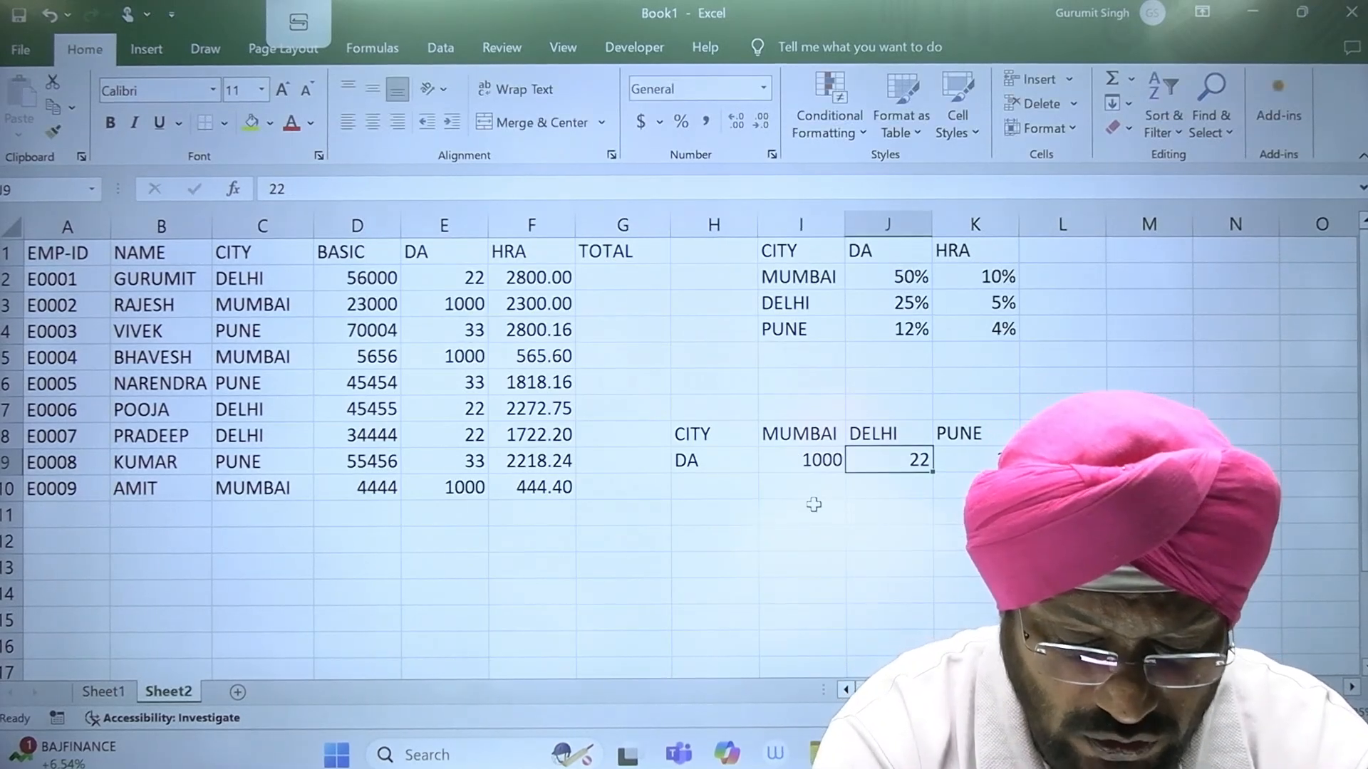
{"action": "type", "text": "2000"}
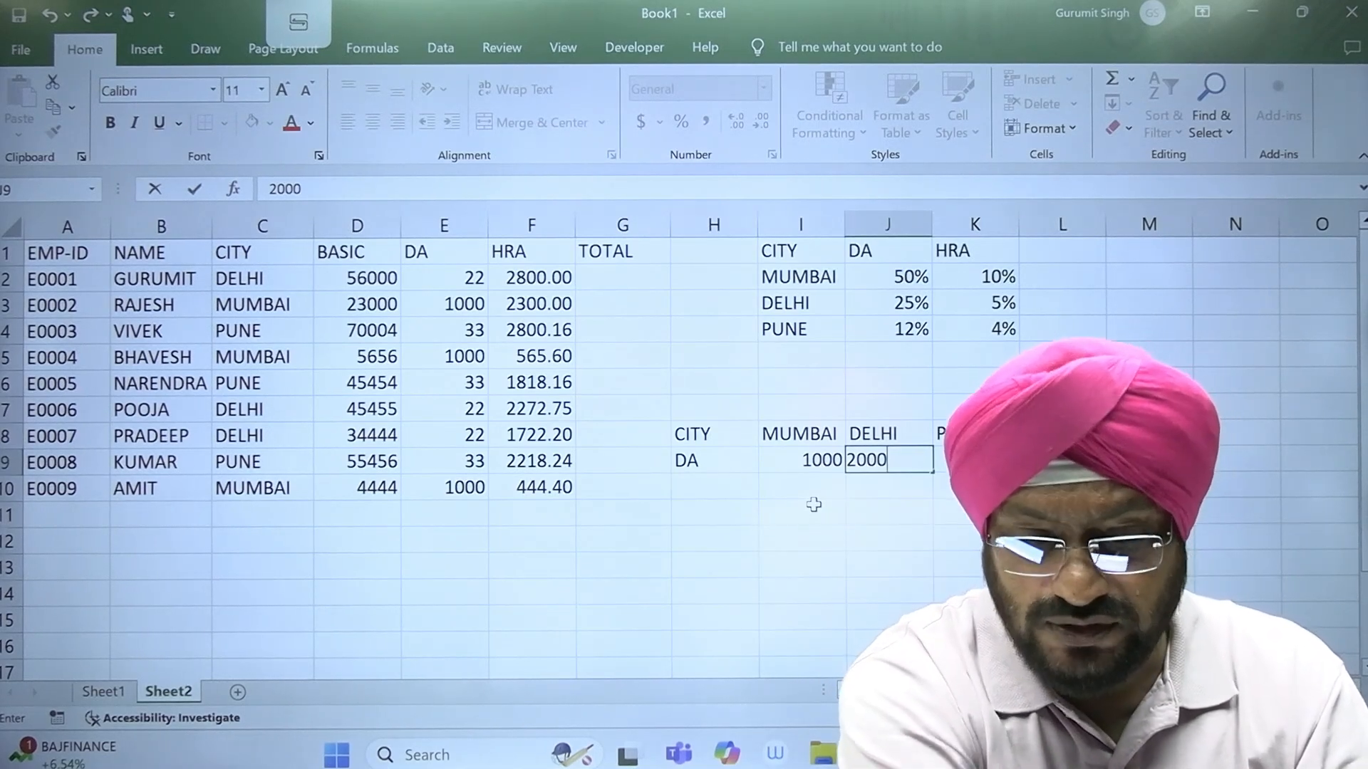
{"action": "key", "text": "Return"}
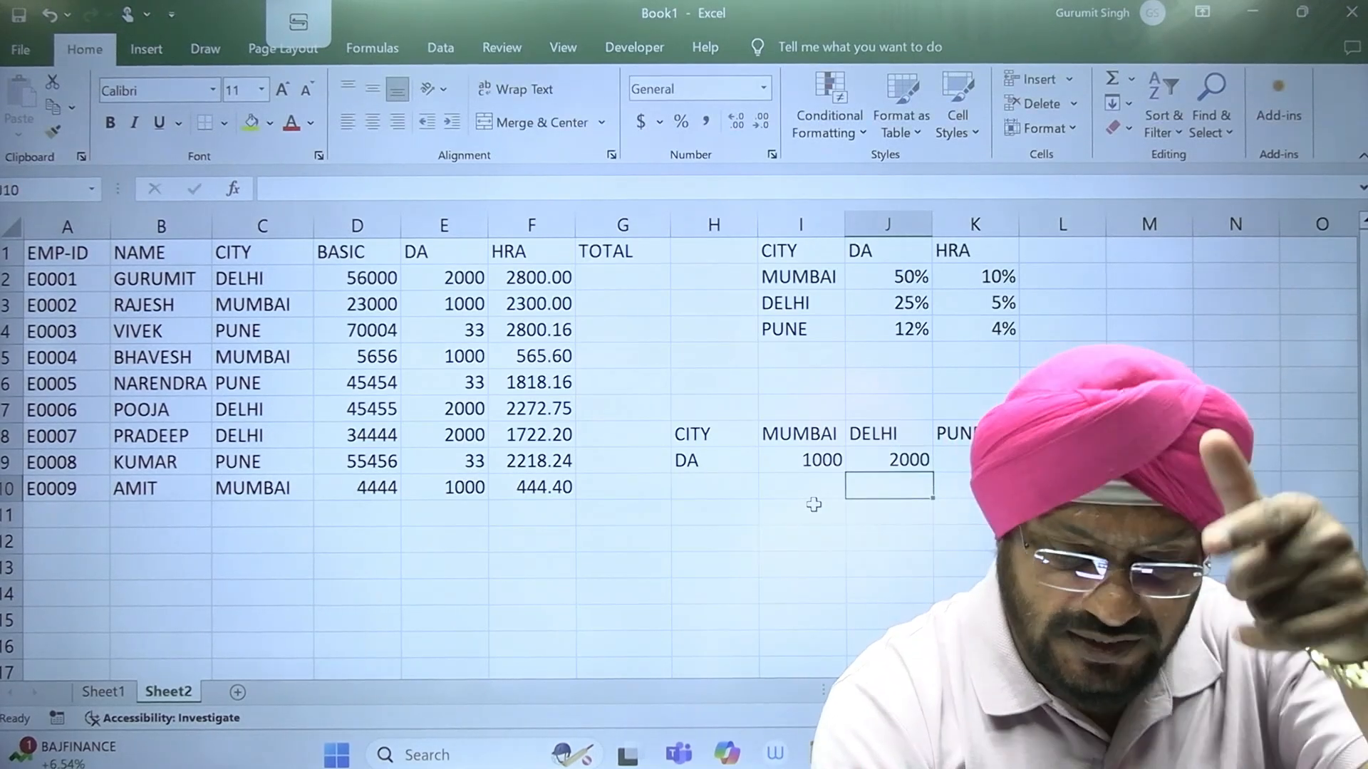
{"action": "key", "text": "Up"}
{"action": "key", "text": "Right"}
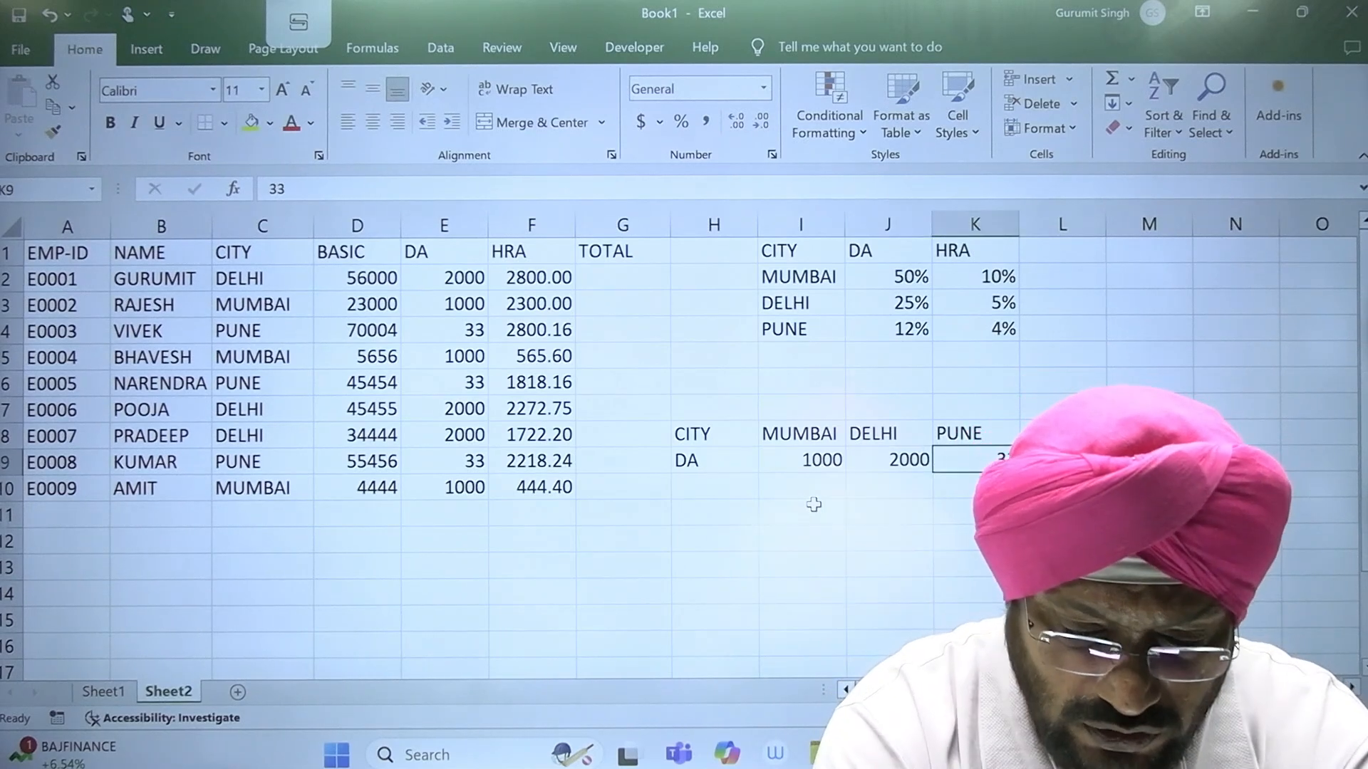
{"action": "type", "text": "3000"}
{"action": "key", "text": "Return"}
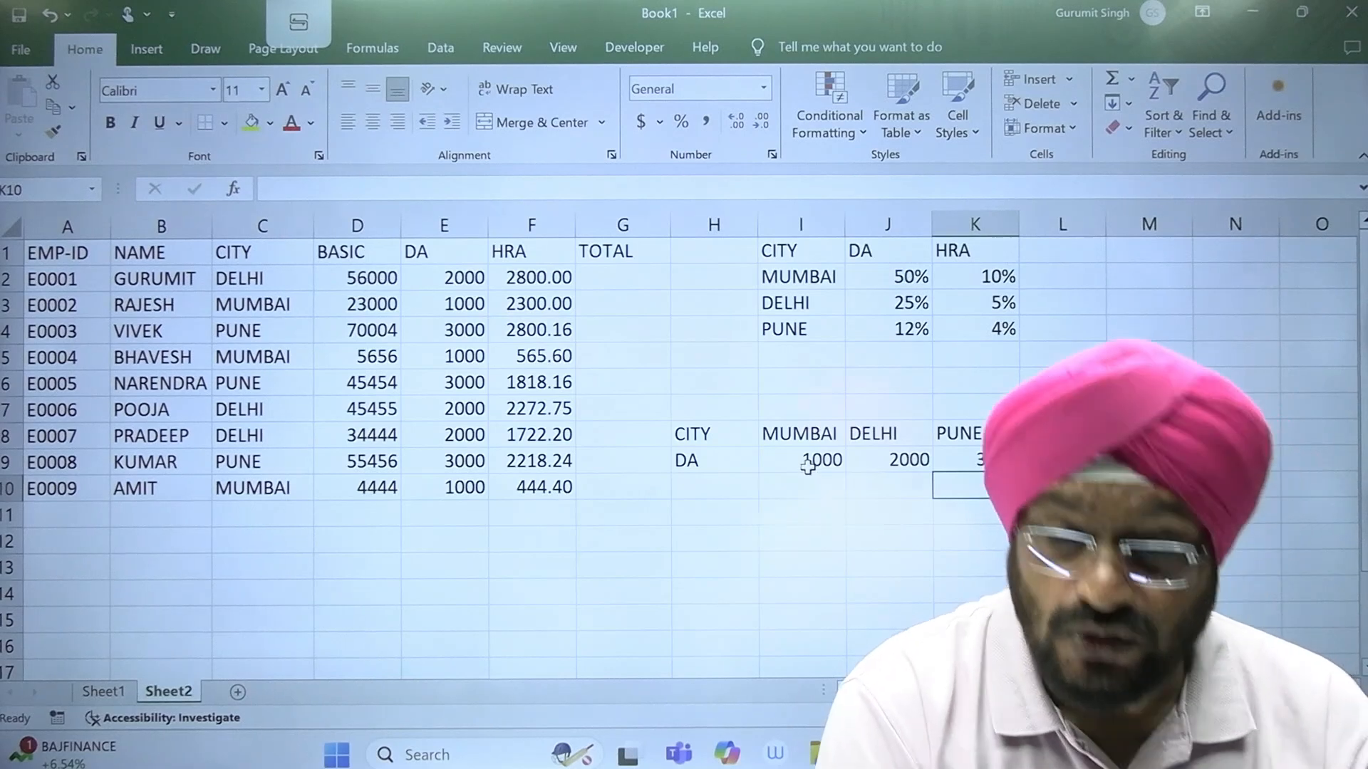
Step: Review the vlookup and hlookup entries in the function list on Sheet1
{"action": "left_click", "coordinate": [803, 302]}
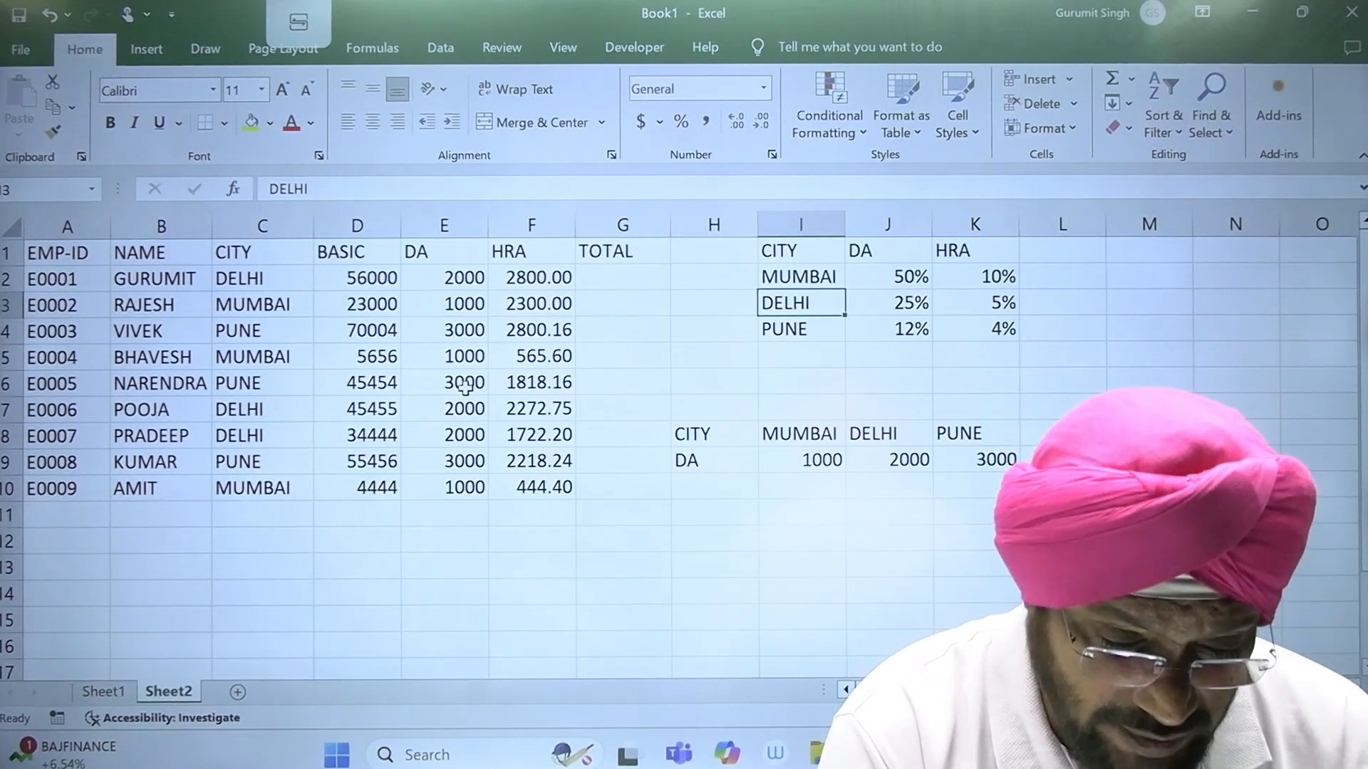
{"action": "left_click", "coordinate": [114, 691]}
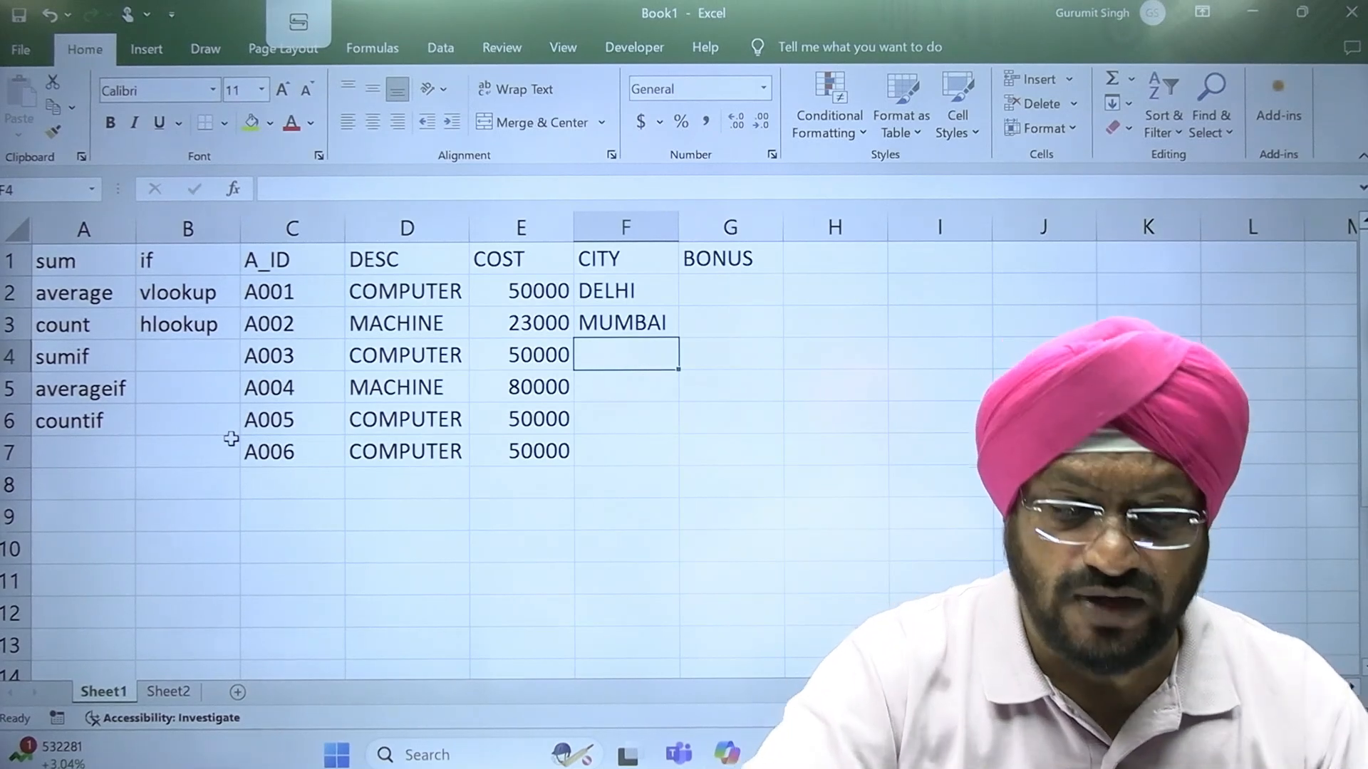
{"action": "left_click_drag", "start_coordinate": [187, 289], "coordinate": [188, 327]}
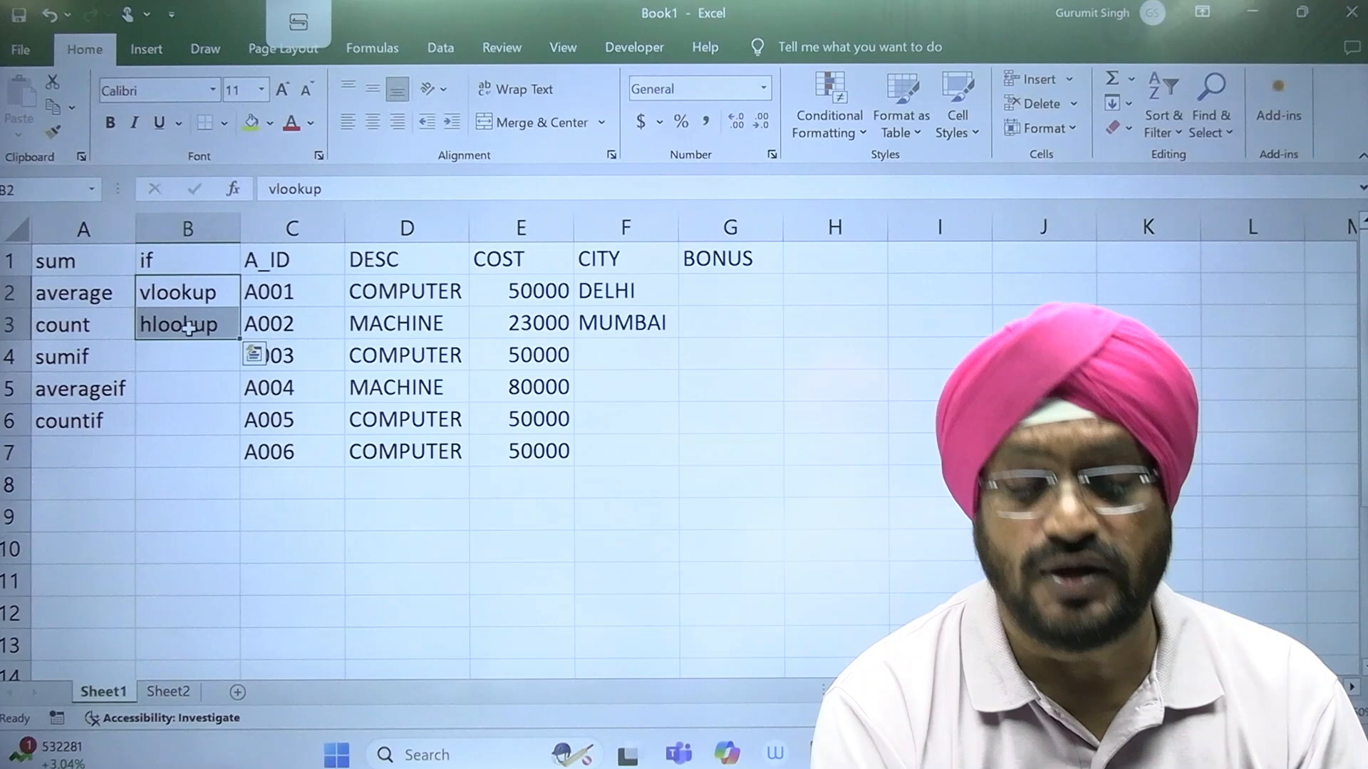
{"action": "left_click", "coordinate": [235, 530]}
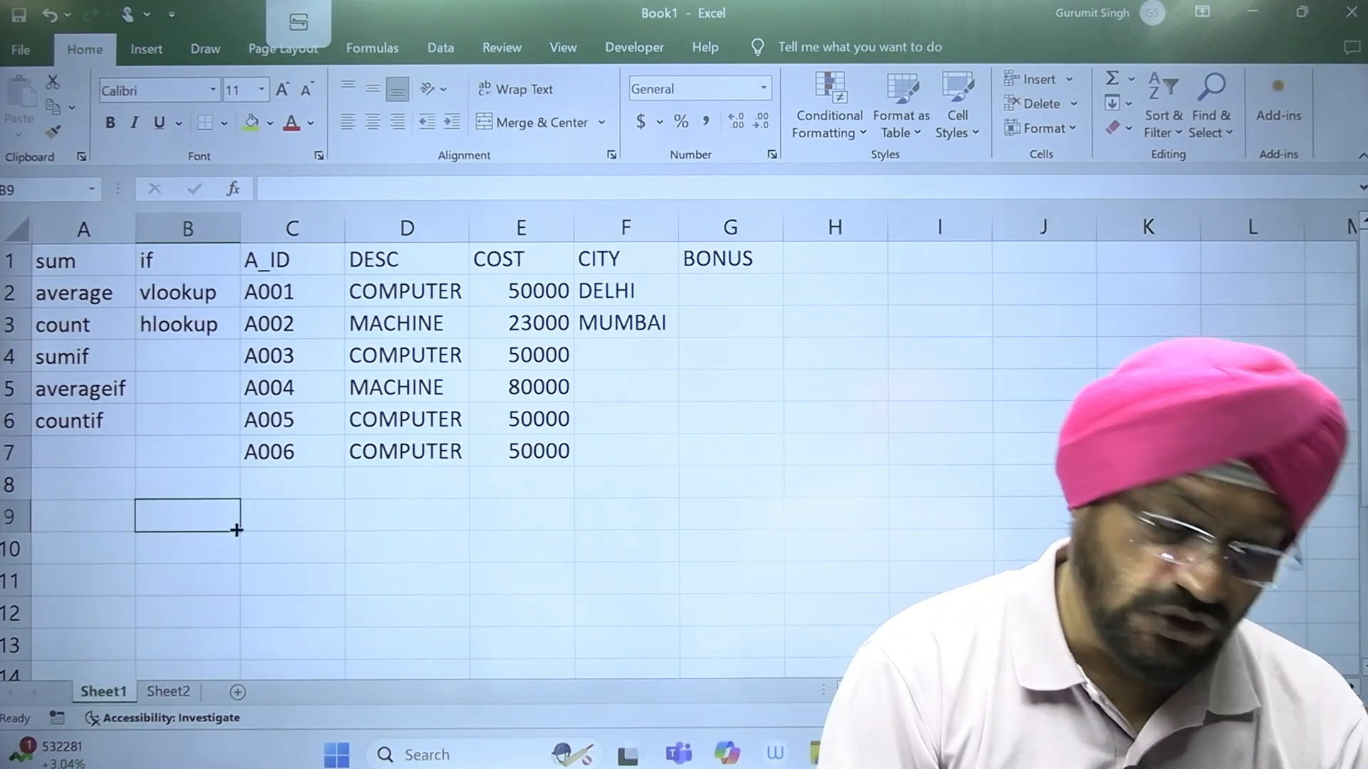